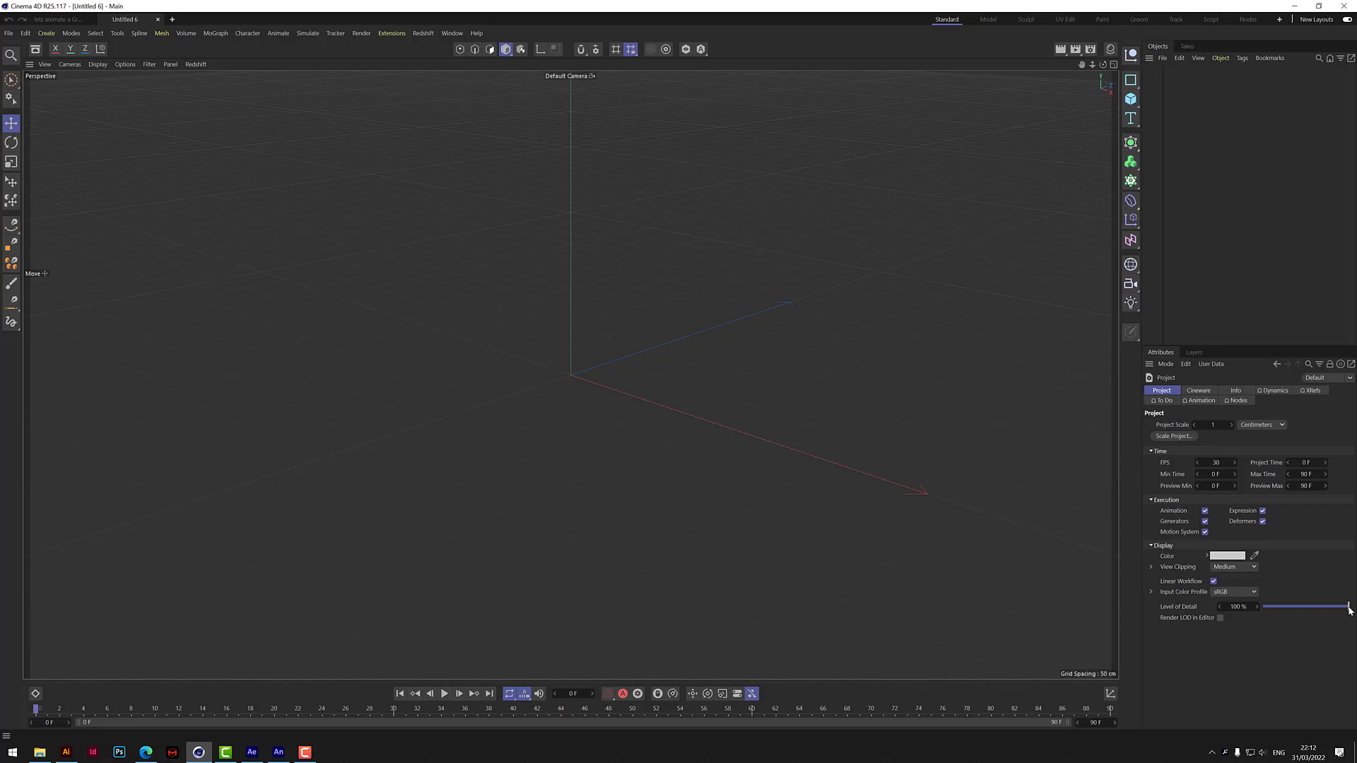
Add a Text Spline object and set its text to LOGO.
click(1130, 118)
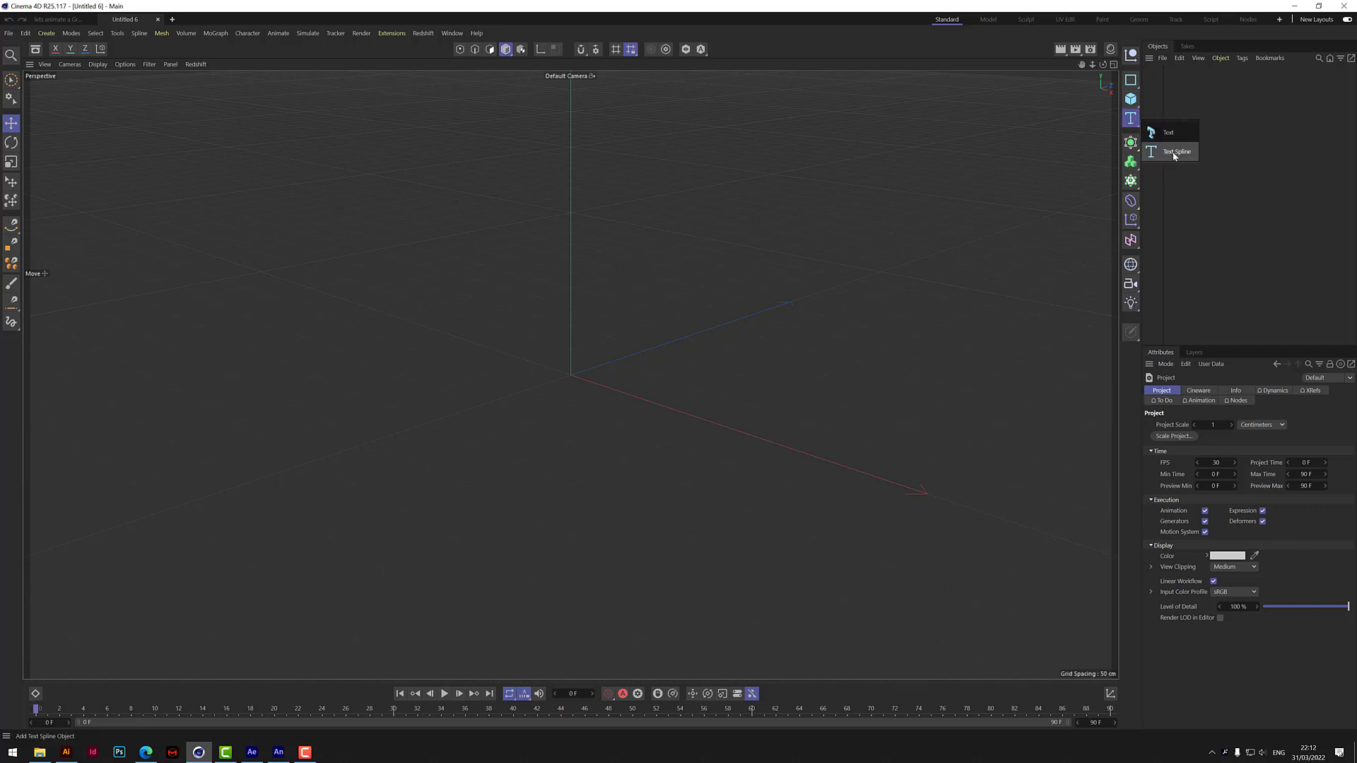
click(1173, 151)
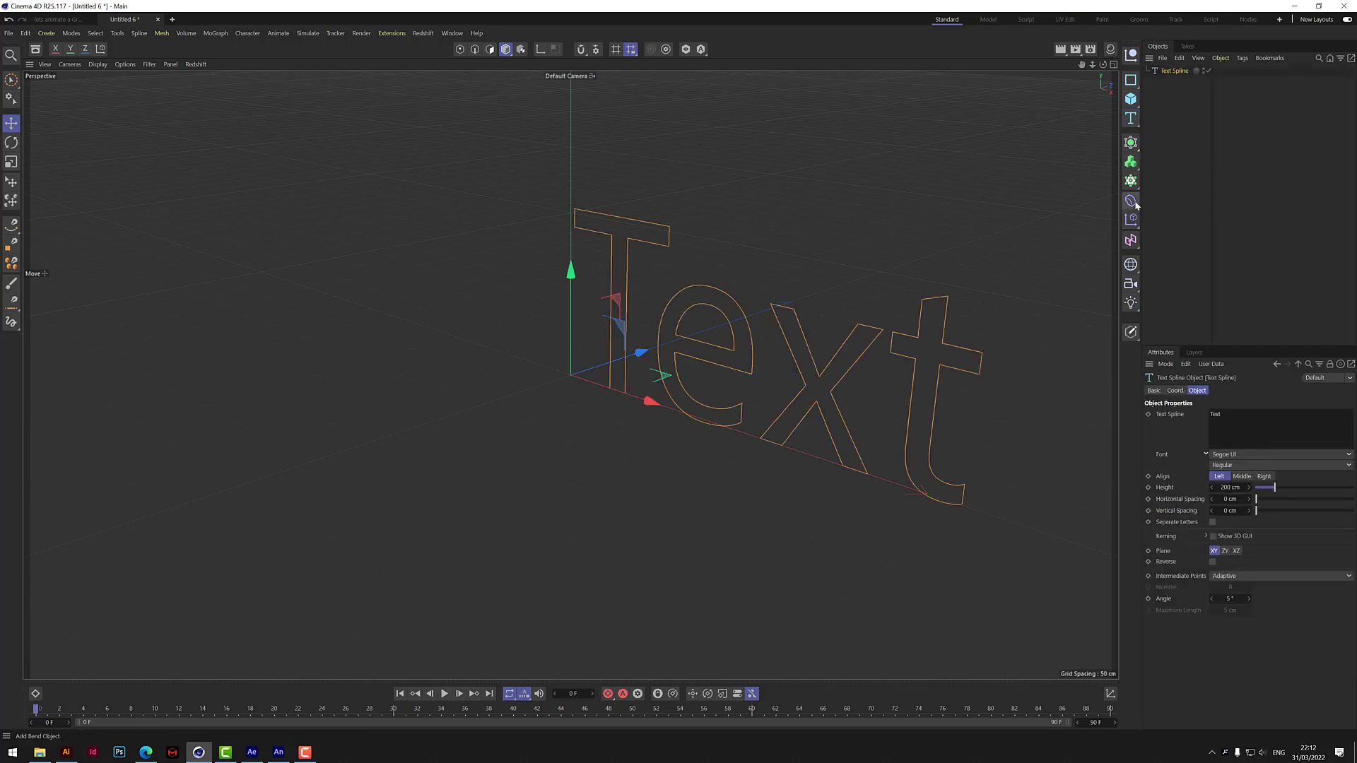
double_click(1232, 414)
text(LOGO)
click(1228, 686)
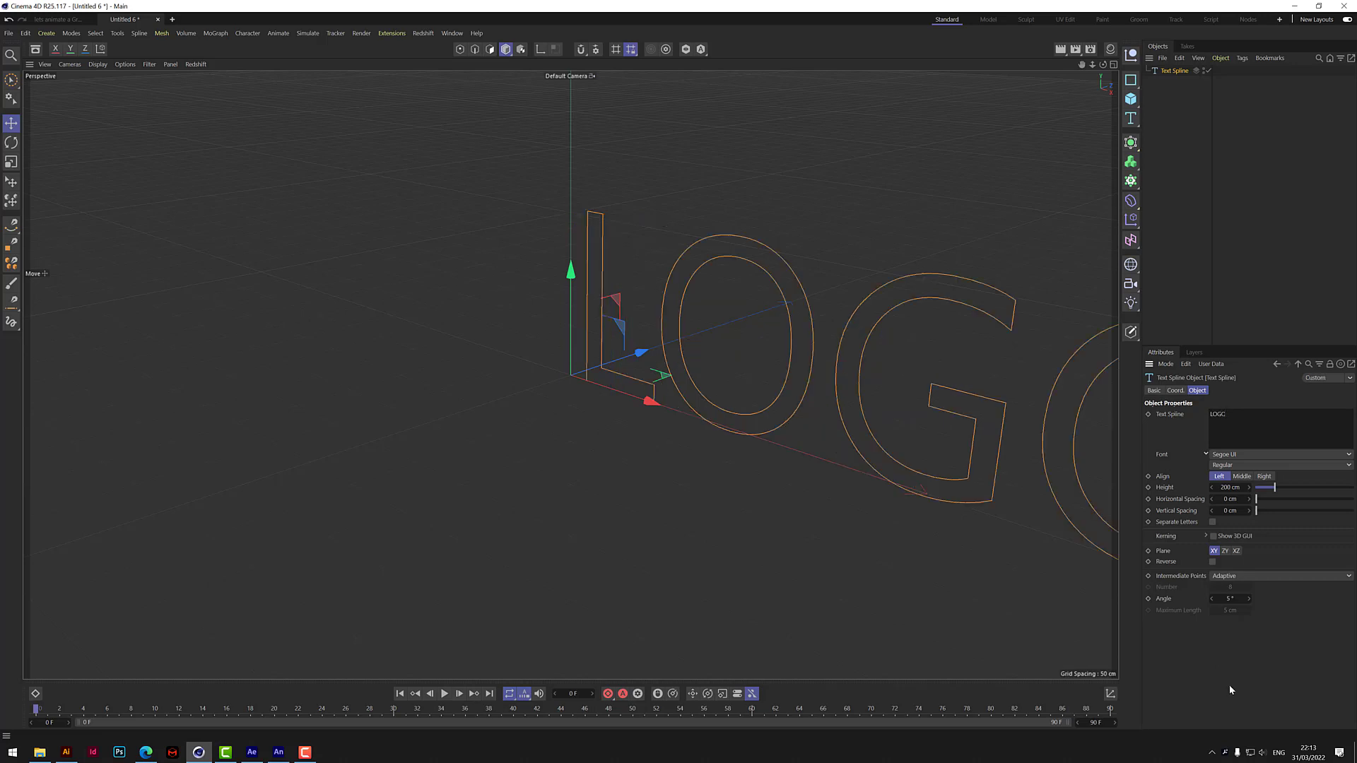
Set the text spline's font to Astounder Squared BB with the Bold style.
click(1349, 456)
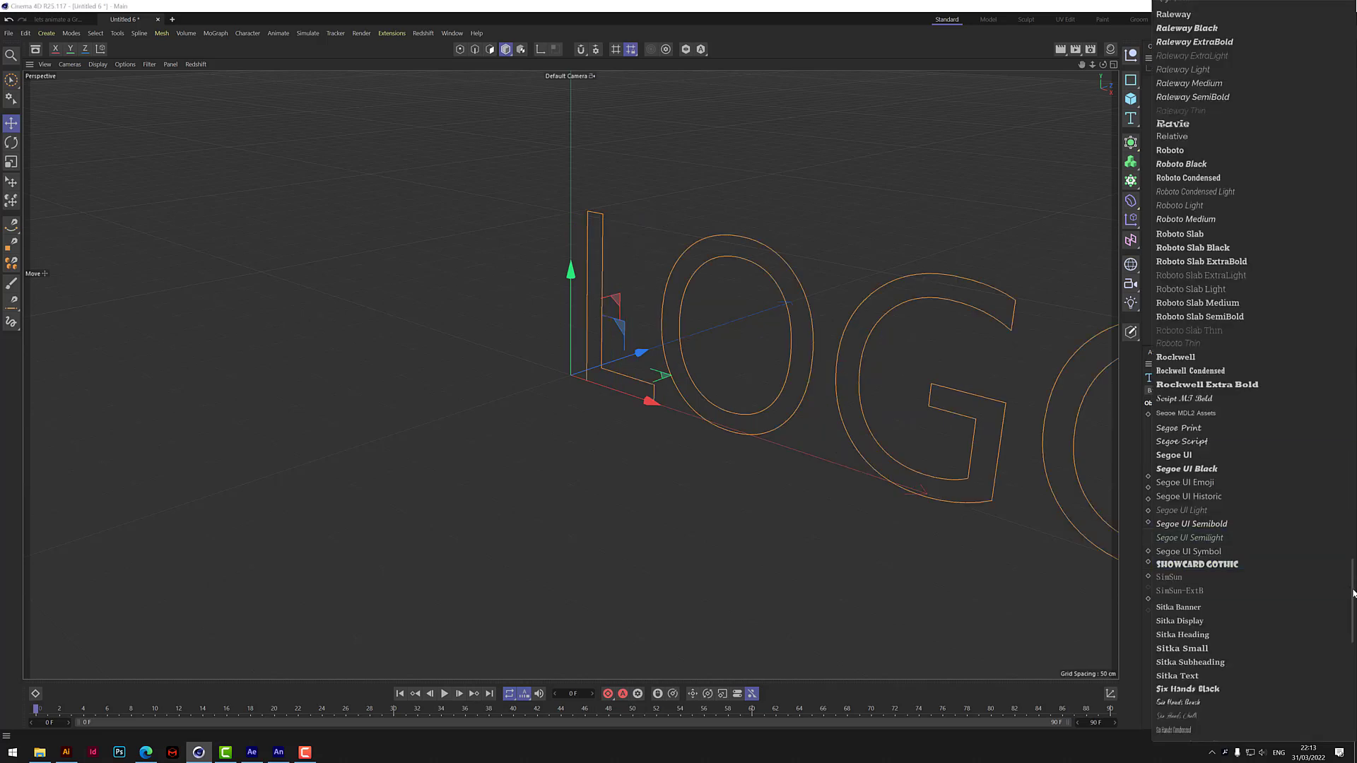
drag(1353, 587, 1332, 47)
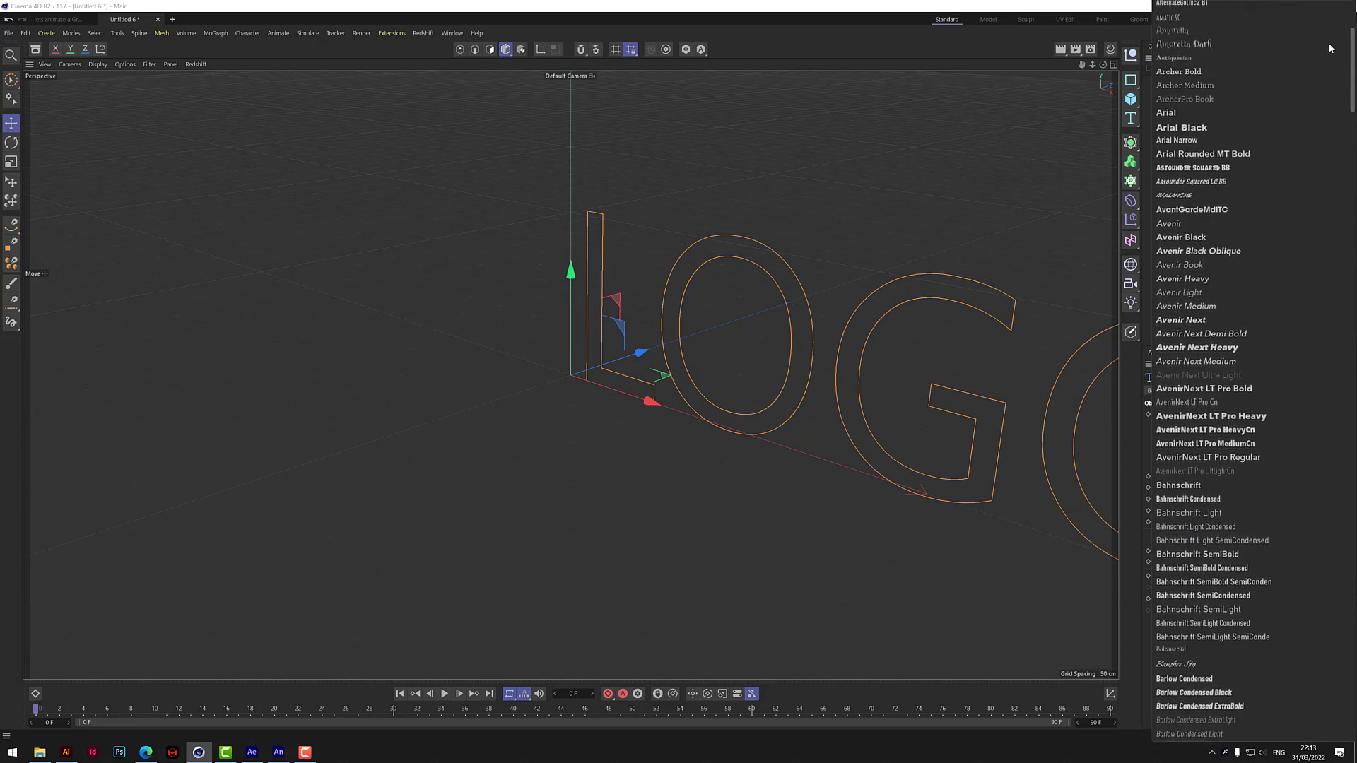
click(1225, 173)
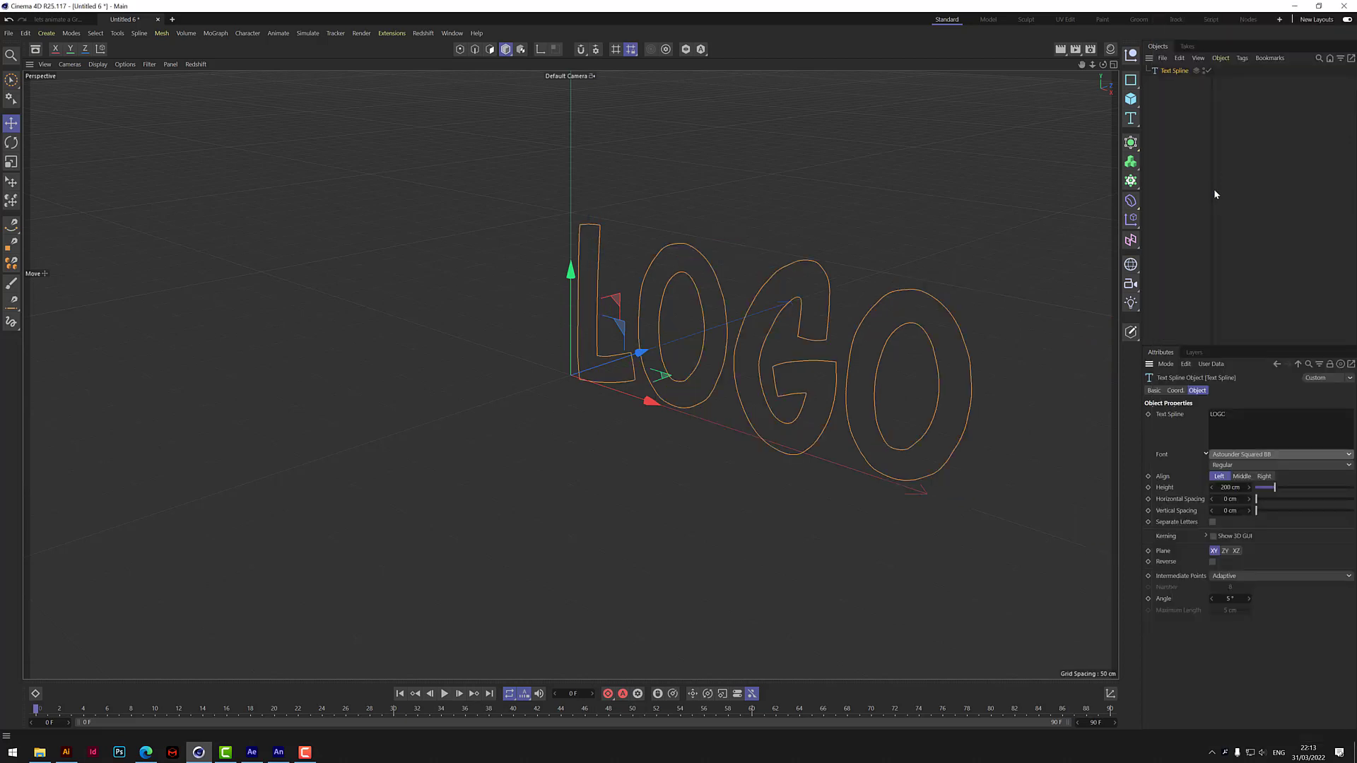
click(1231, 466)
click(1224, 489)
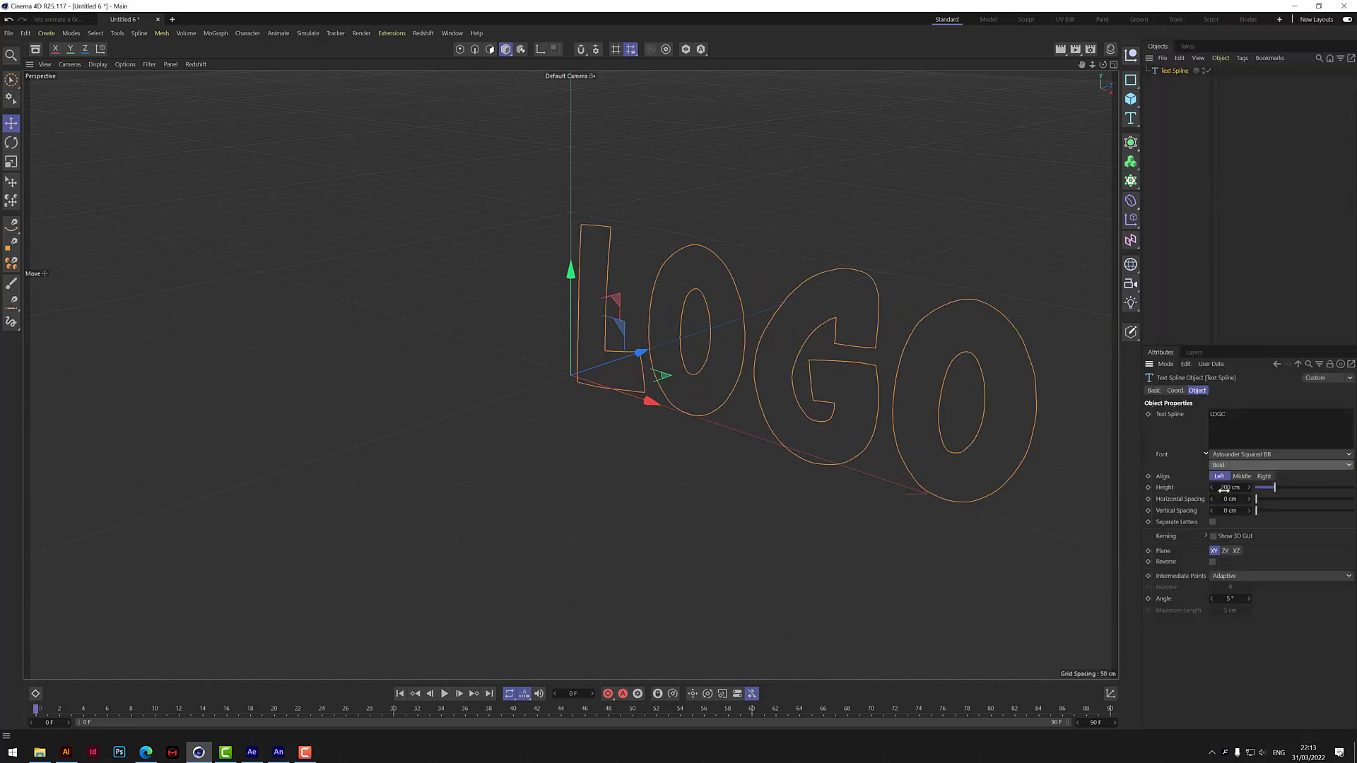
Switch to a full-size Front view and frame the LOGO outline in it.
drag(1103, 65, 1171, 32)
drag(1081, 65, 893, 129)
drag(1103, 65, 1103, 51)
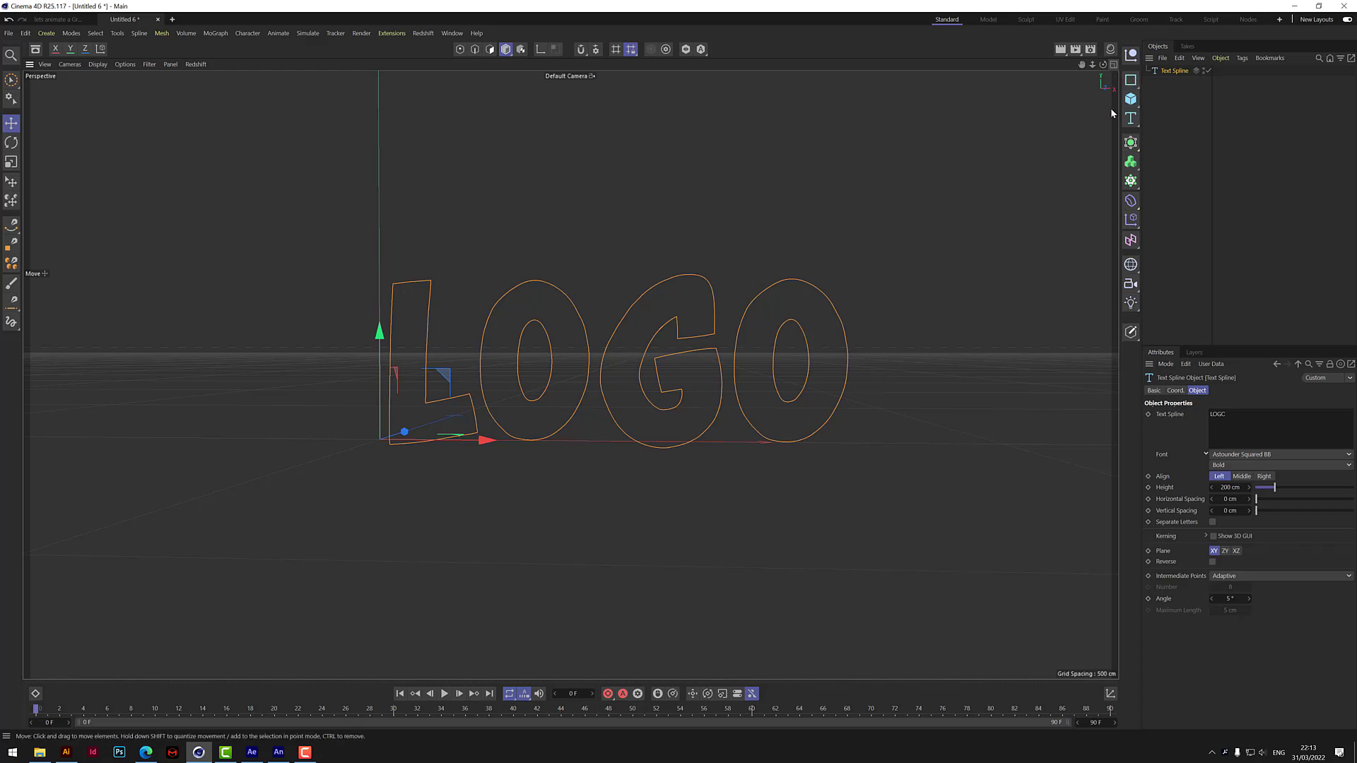
click(1114, 64)
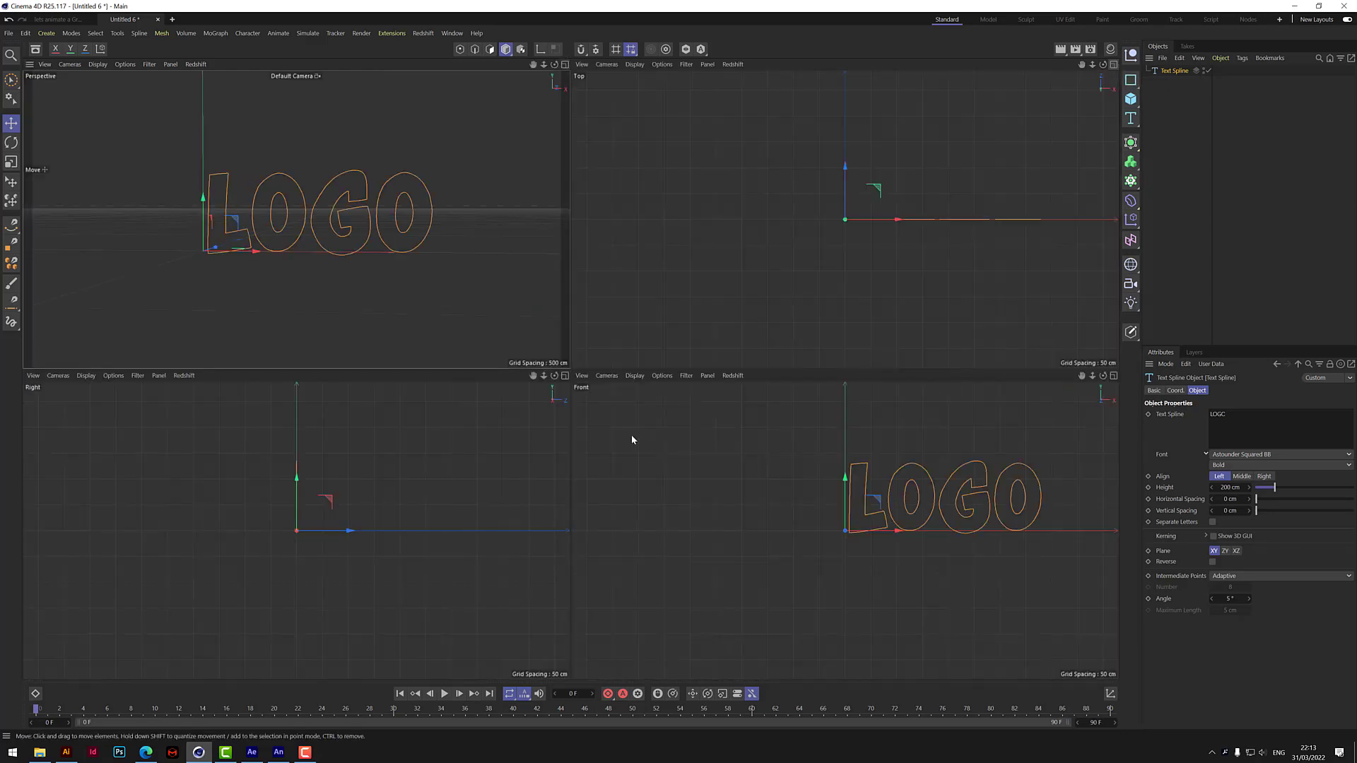
click(1114, 376)
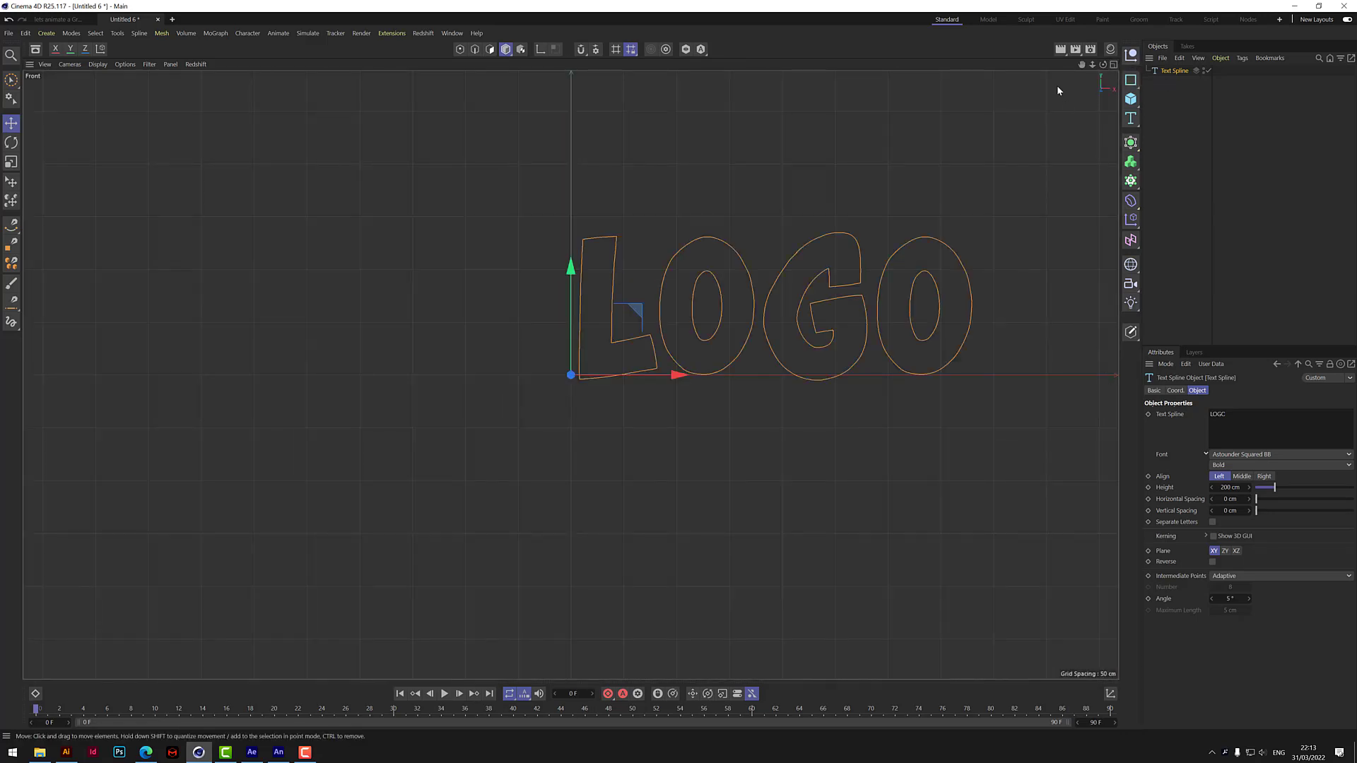
drag(1082, 65, 910, 128)
scroll(901, 311, up, 5)
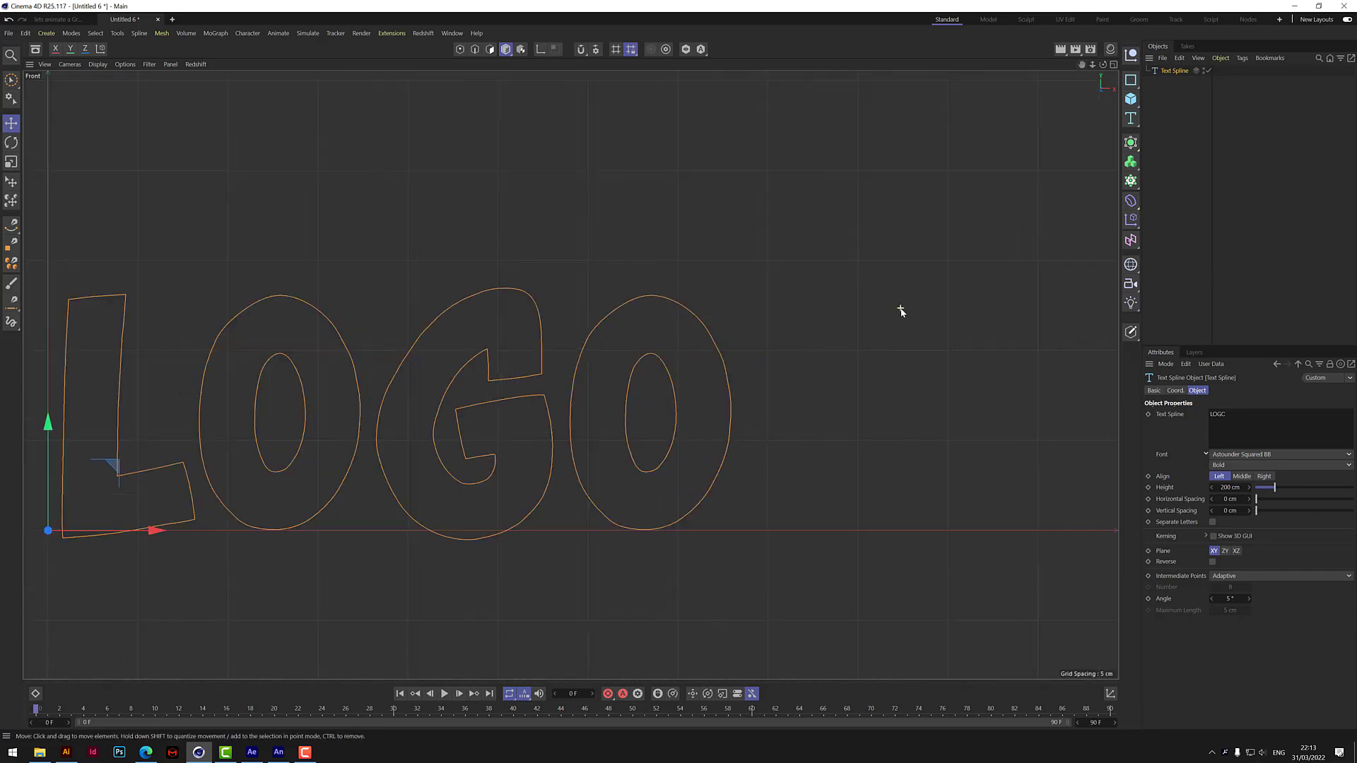
drag(1082, 65, 1289, 27)
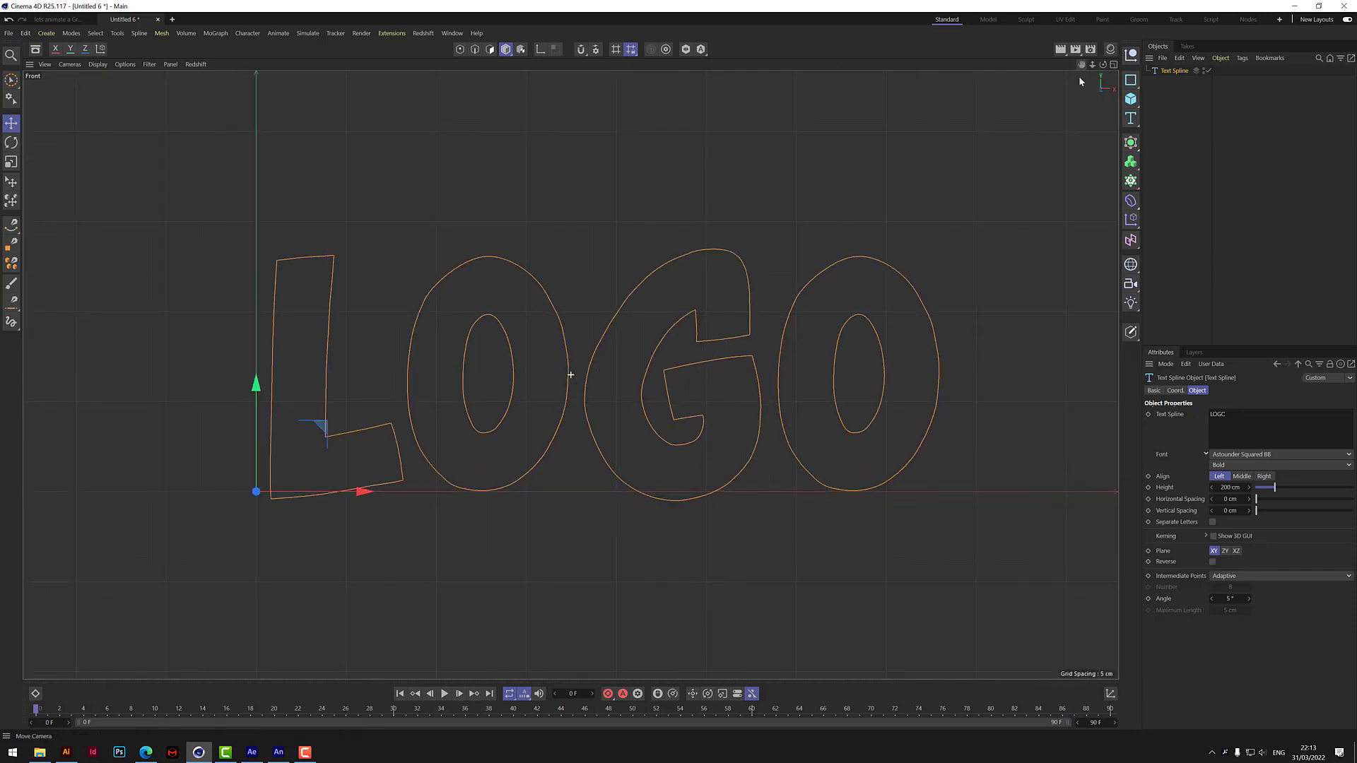
Deselect the text and draw an open Bezier spline with the Spline Pen along the middle of the L, rounding its corner.
click(993, 223)
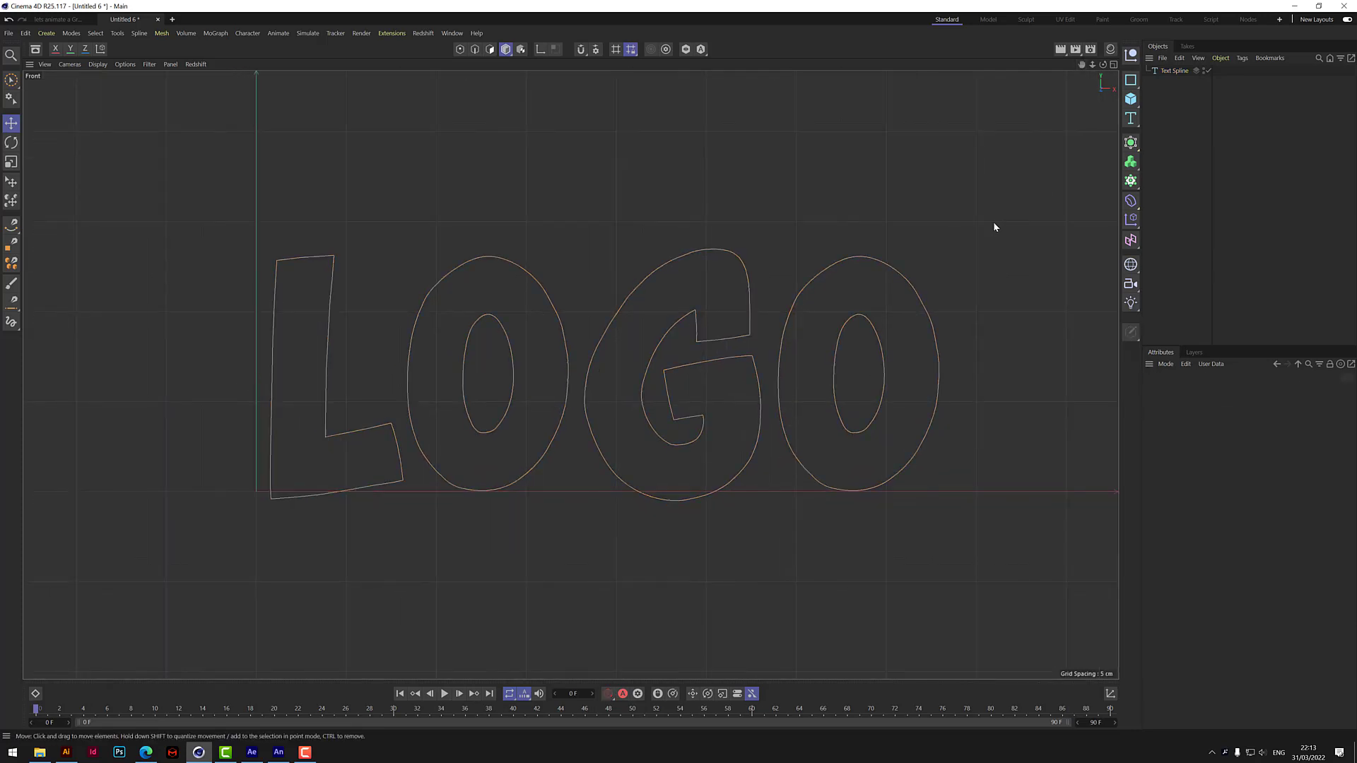
click(14, 227)
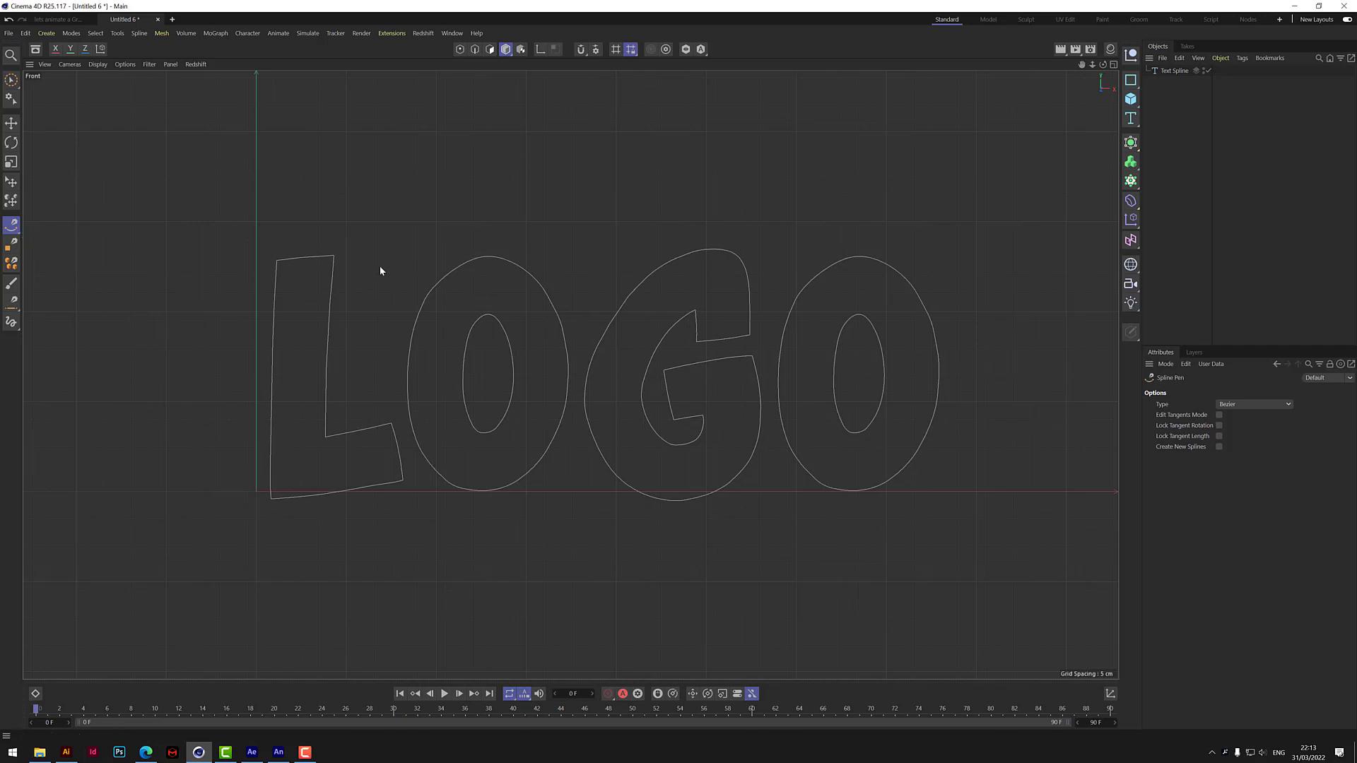
click(301, 276)
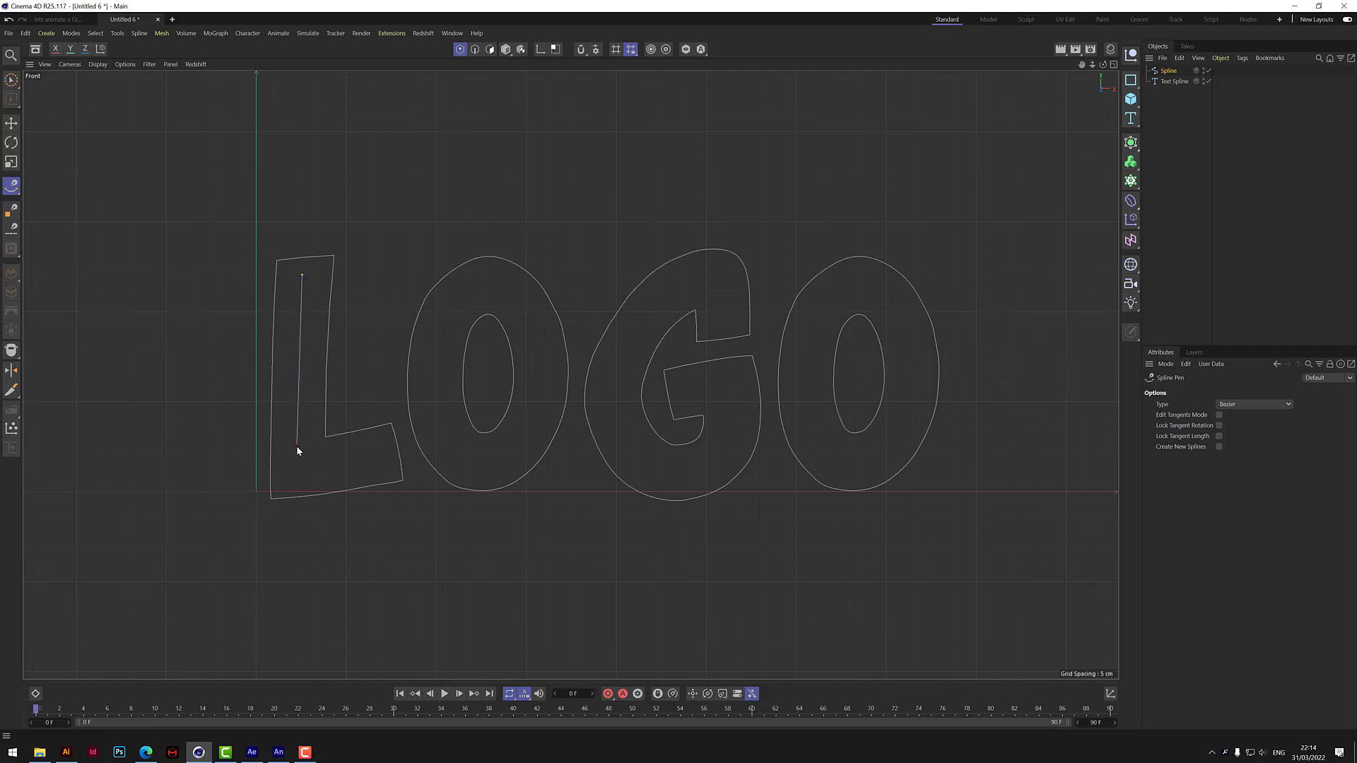
drag(297, 439, 301, 475)
click(332, 466)
Rename the new spline L and deselect it.
double_click(1170, 71)
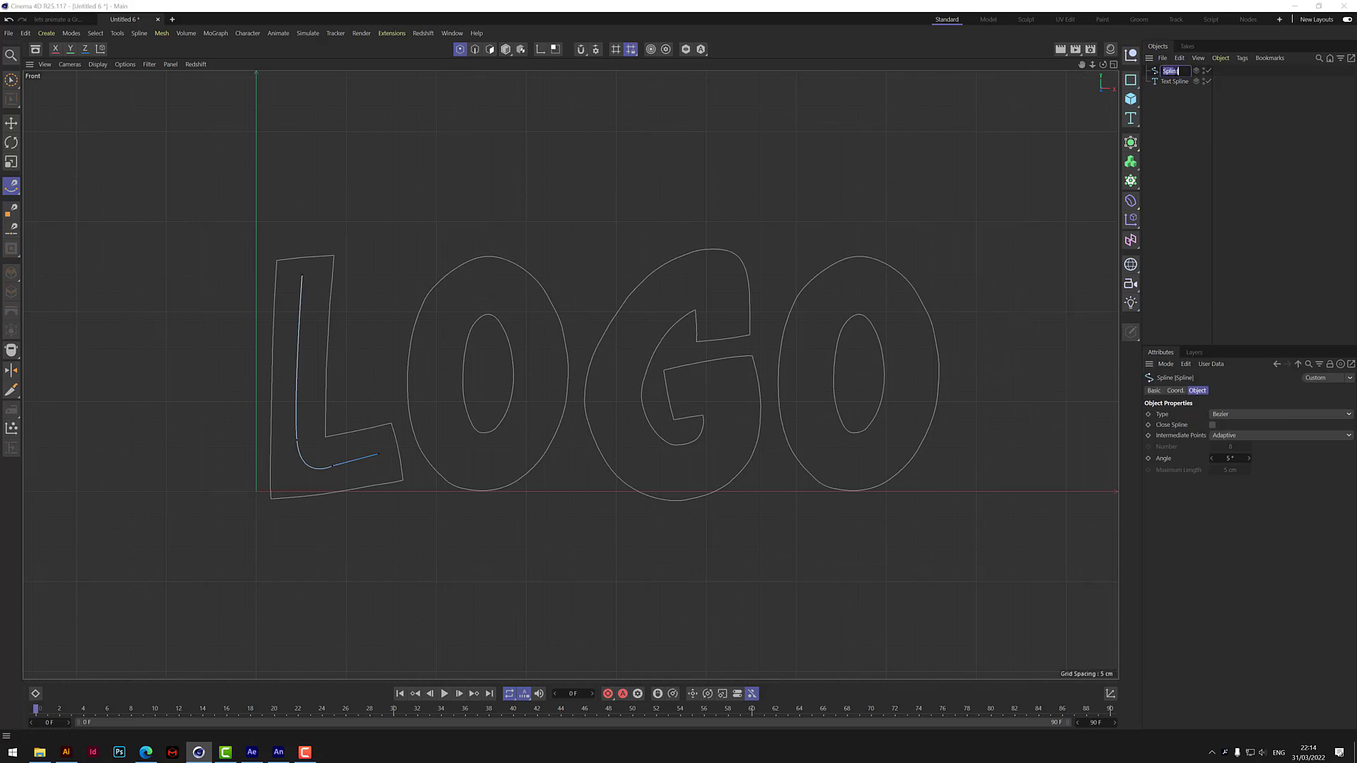
text(L)
key(Return)
click(1177, 175)
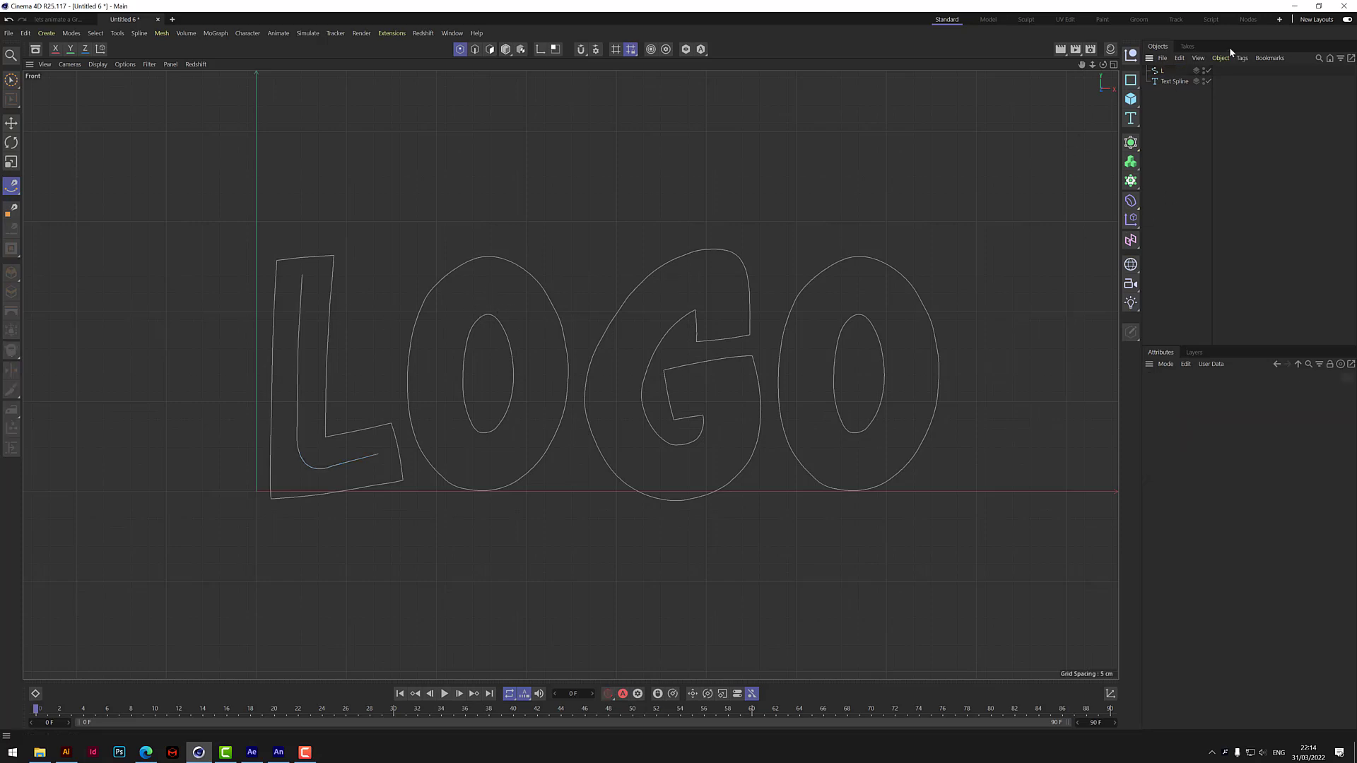
Draw a closed Bezier spline midway between the inner and outer outlines of the first O.
click(483, 287)
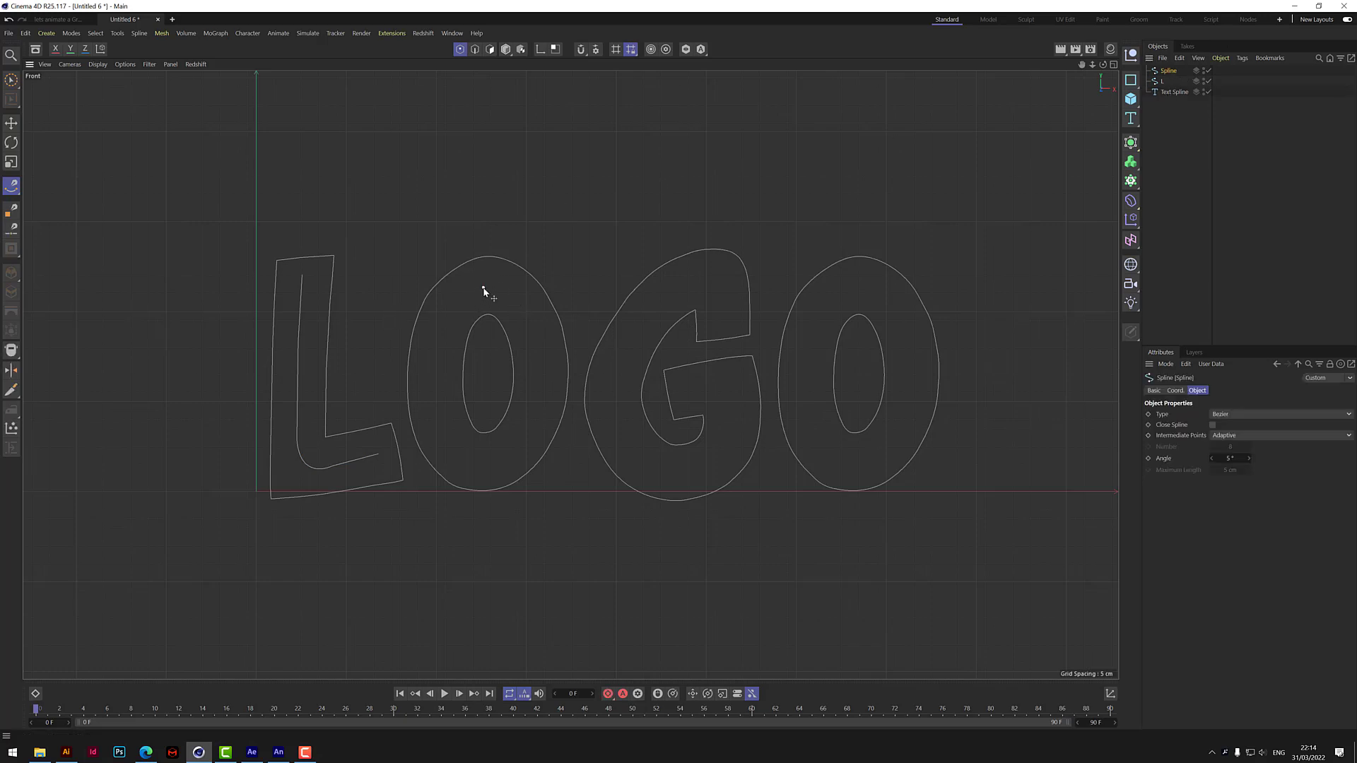
mouse_move(436, 381)
mouse_down()
mouse_move(438, 443)
mouse_move(494, 461)
mouse_up()
drag(541, 366, 538, 308)
click(483, 290)
Rename the closed spline O, order the L spline above it in the object list, and clear the selection.
double_click(1176, 70)
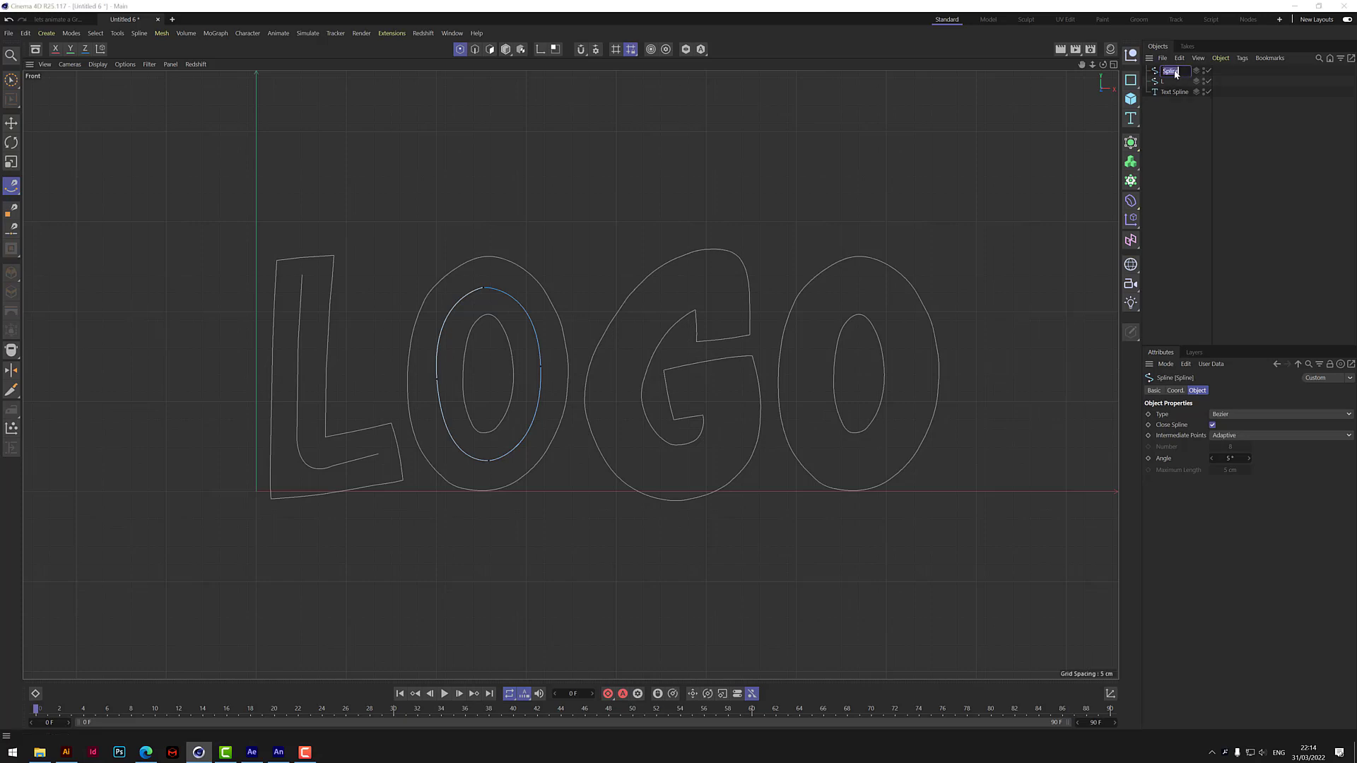
text(O)
key(Return)
drag(1165, 69, 1165, 67)
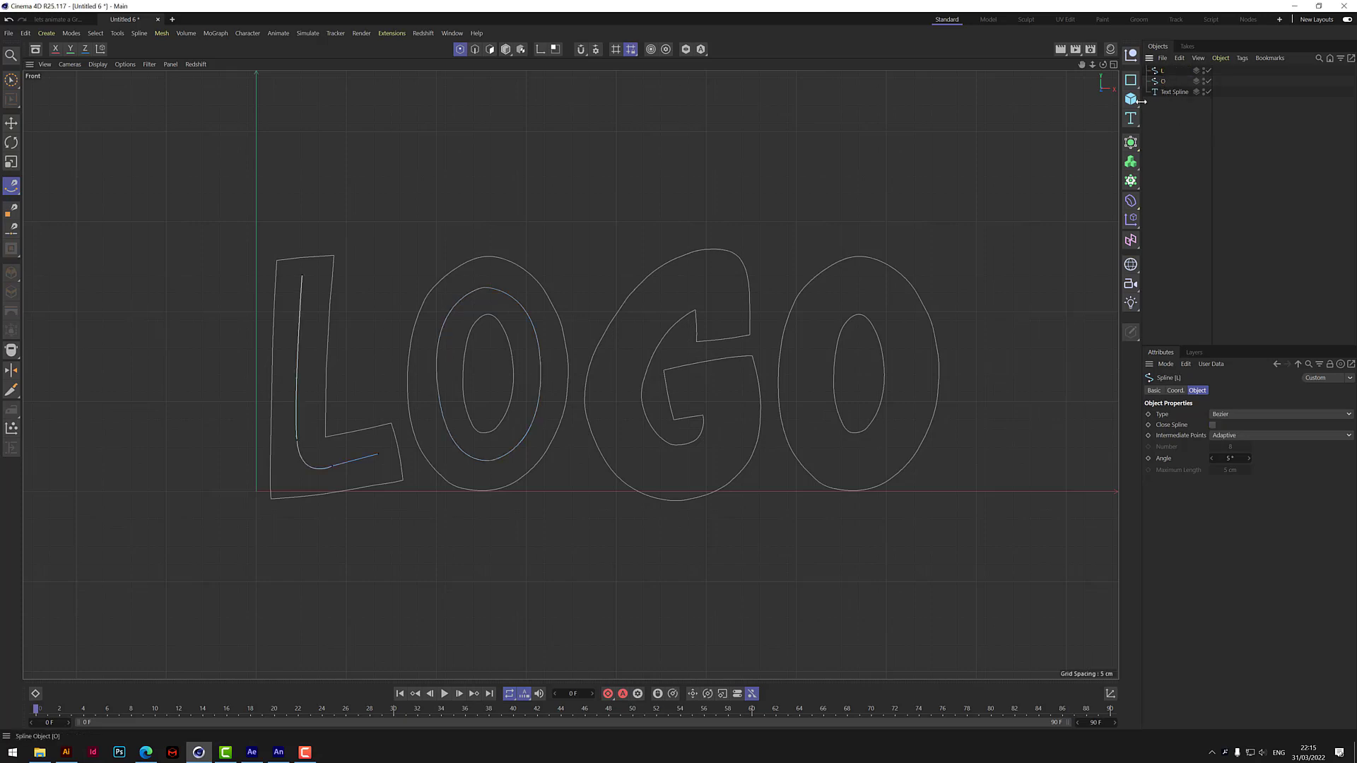
click(1185, 140)
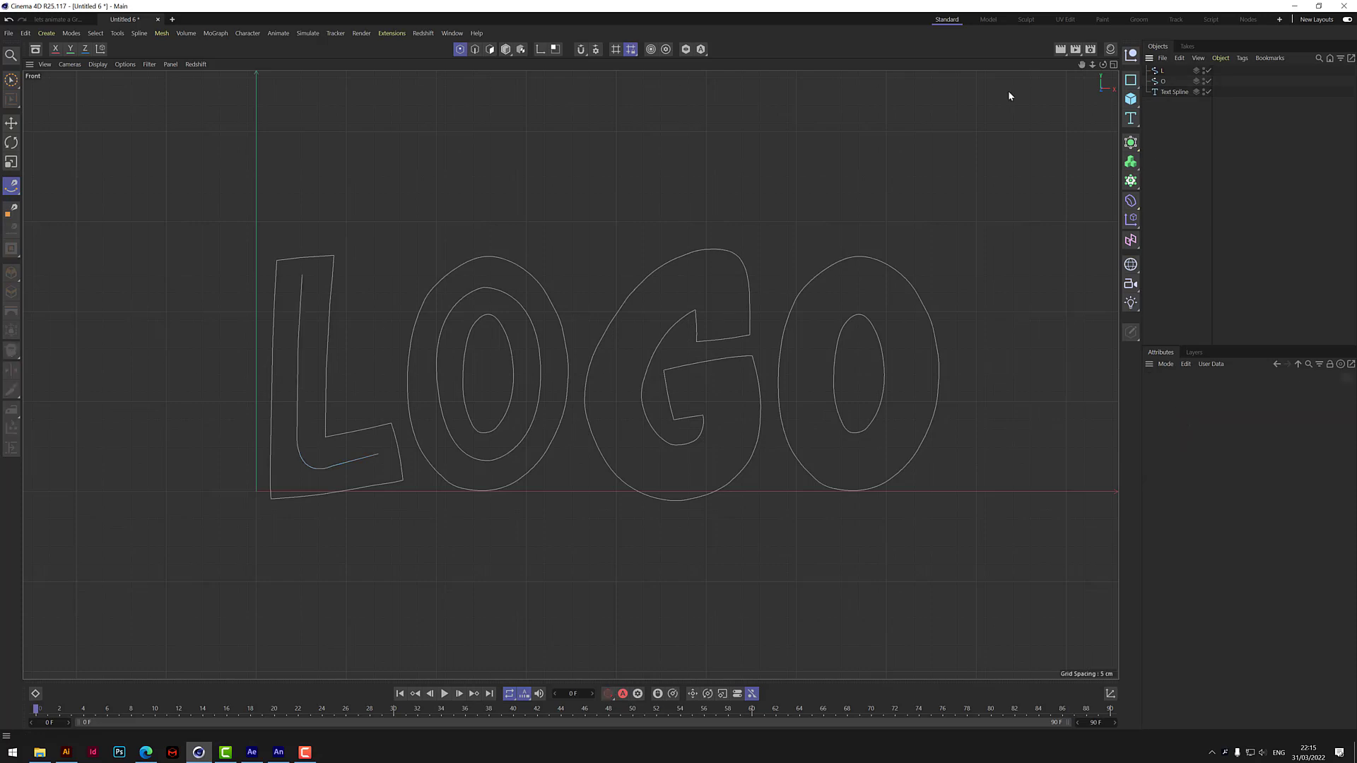
Draw an open Bezier spline through the middle of the G, from its upper tip around to its inner end.
click(723, 320)
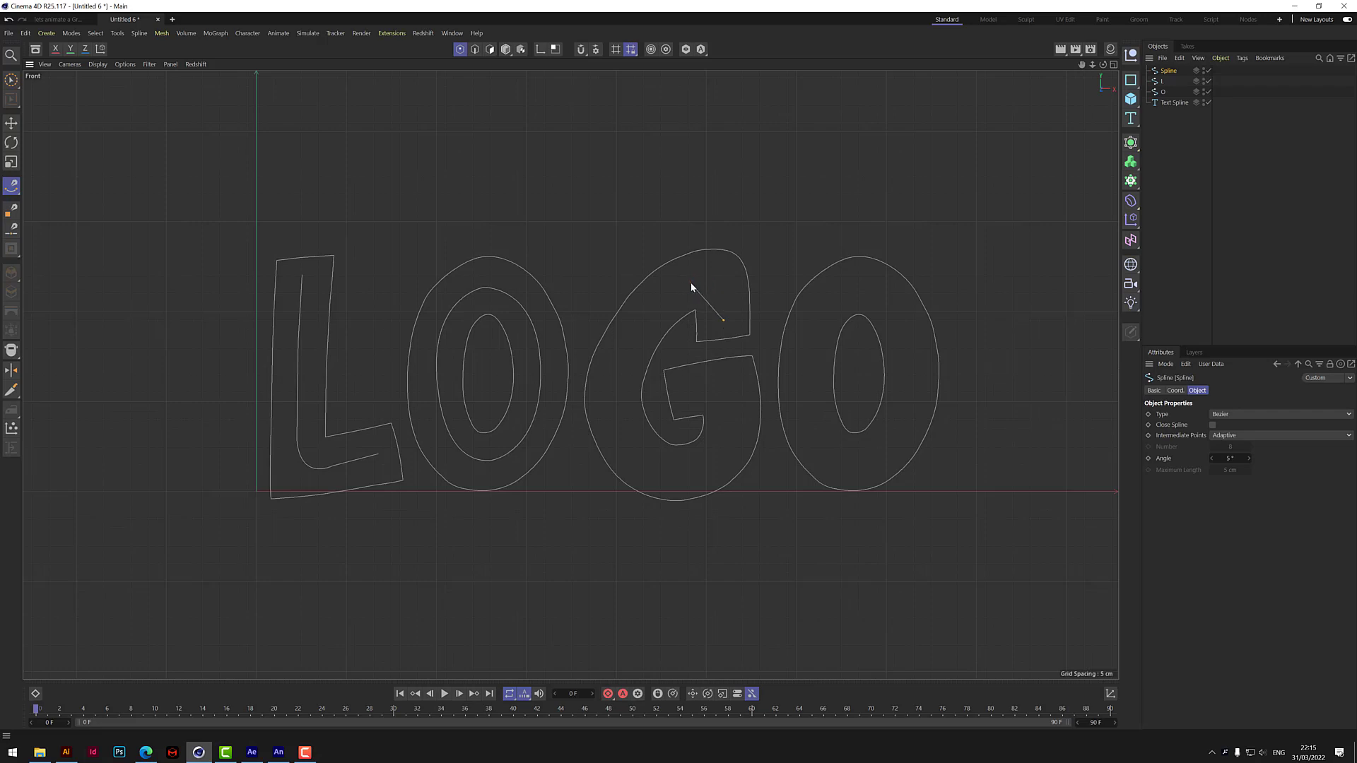
drag(690, 283, 665, 303)
drag(612, 388, 602, 435)
click(671, 473)
drag(731, 412, 734, 367)
click(688, 394)
Using the Move tool, tilt the tangent at the G spline's rightmost point and smooth the curve at its lowest point with a nearly horizontal tangent.
click(12, 125)
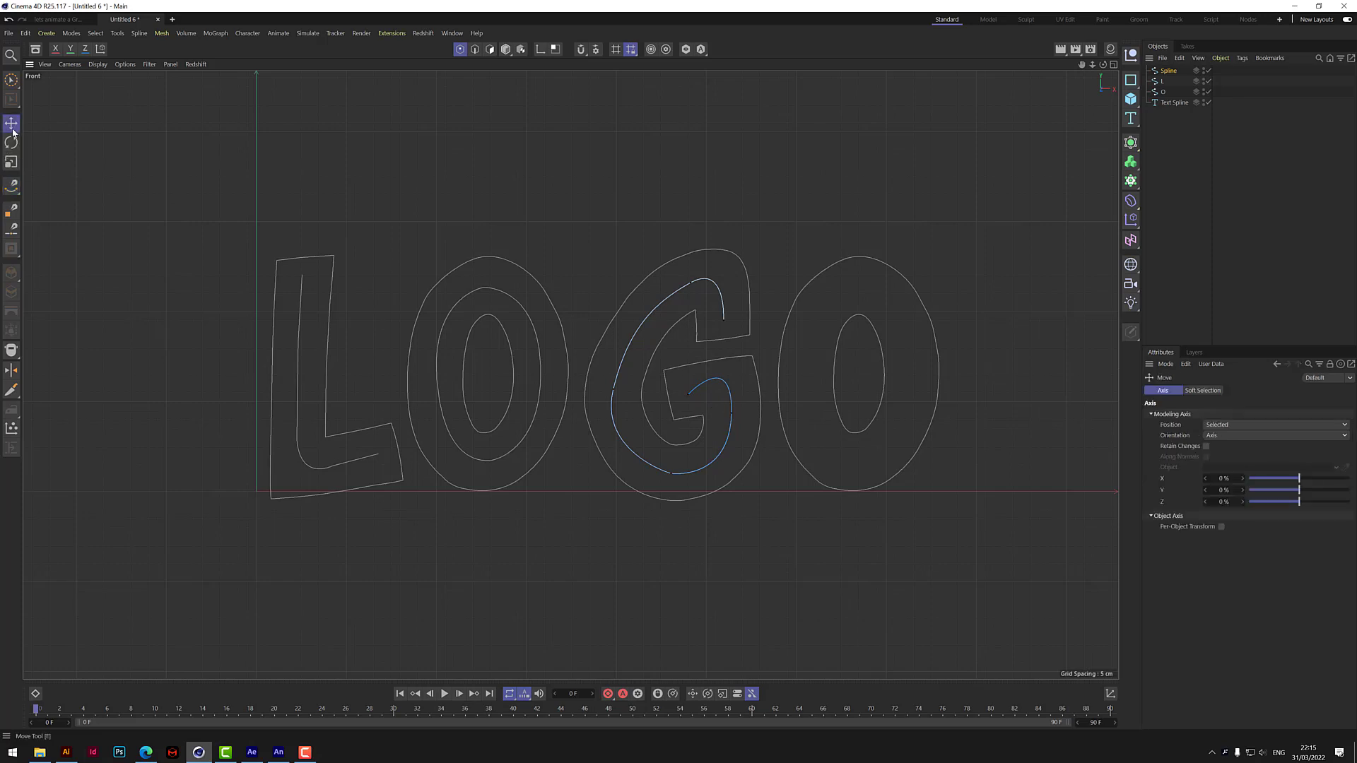
click(732, 414)
scroll(736, 376, up, 2)
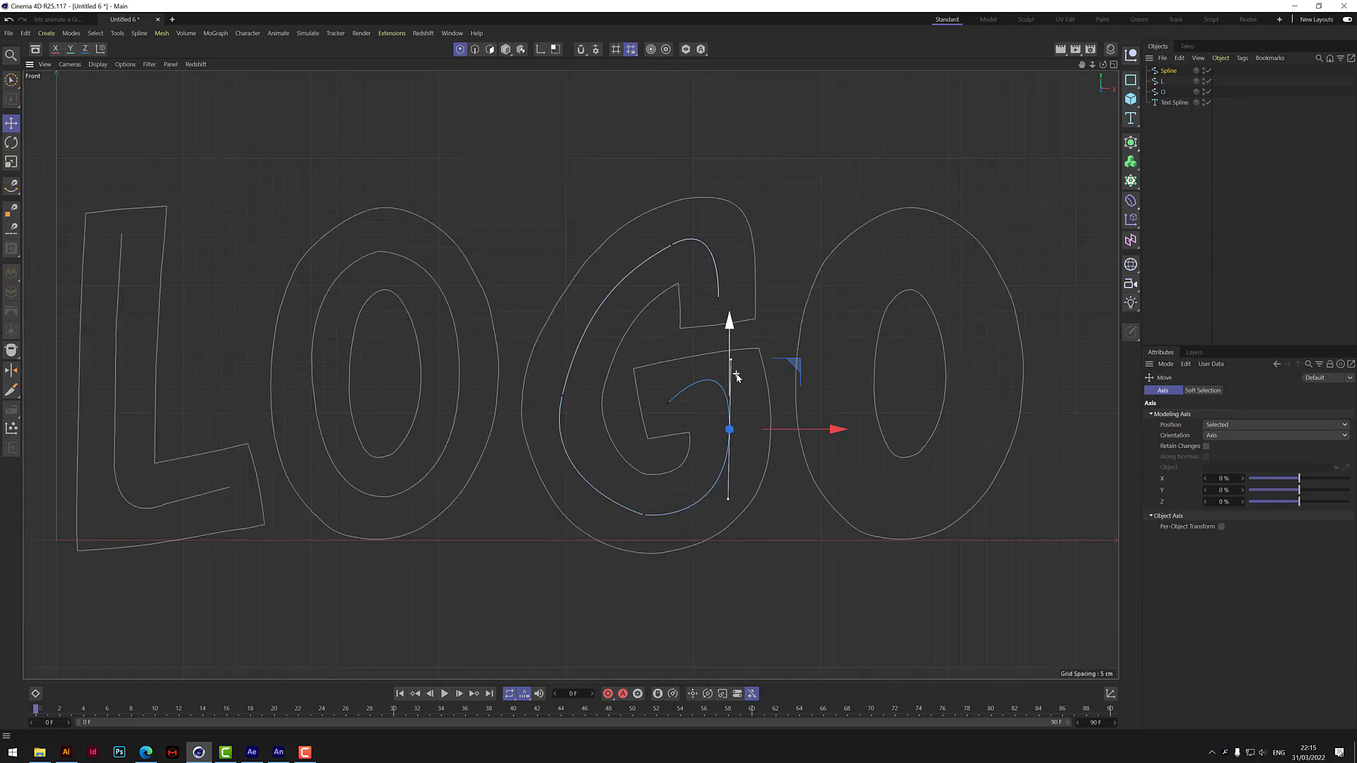
scroll(736, 376, up, 1)
drag(729, 359, 722, 388)
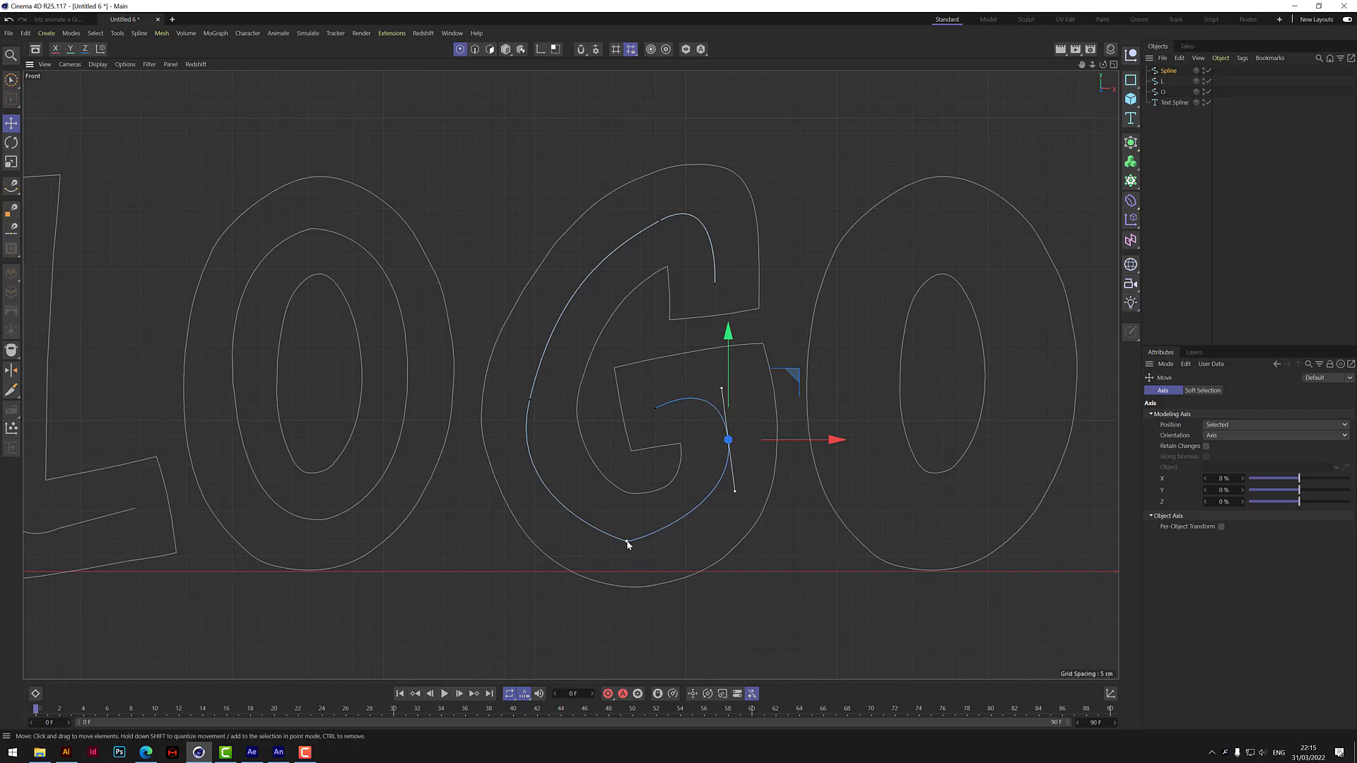
click(627, 543)
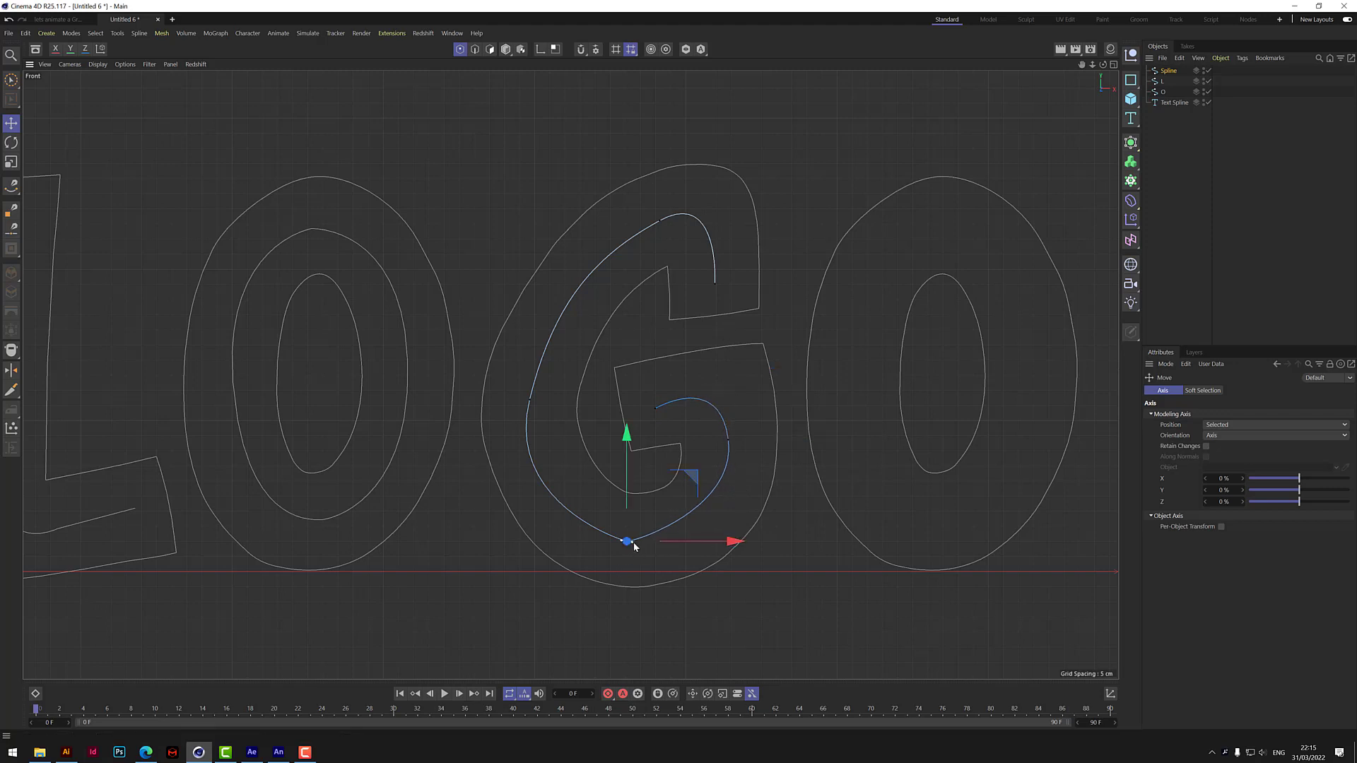
drag(634, 545, 669, 549)
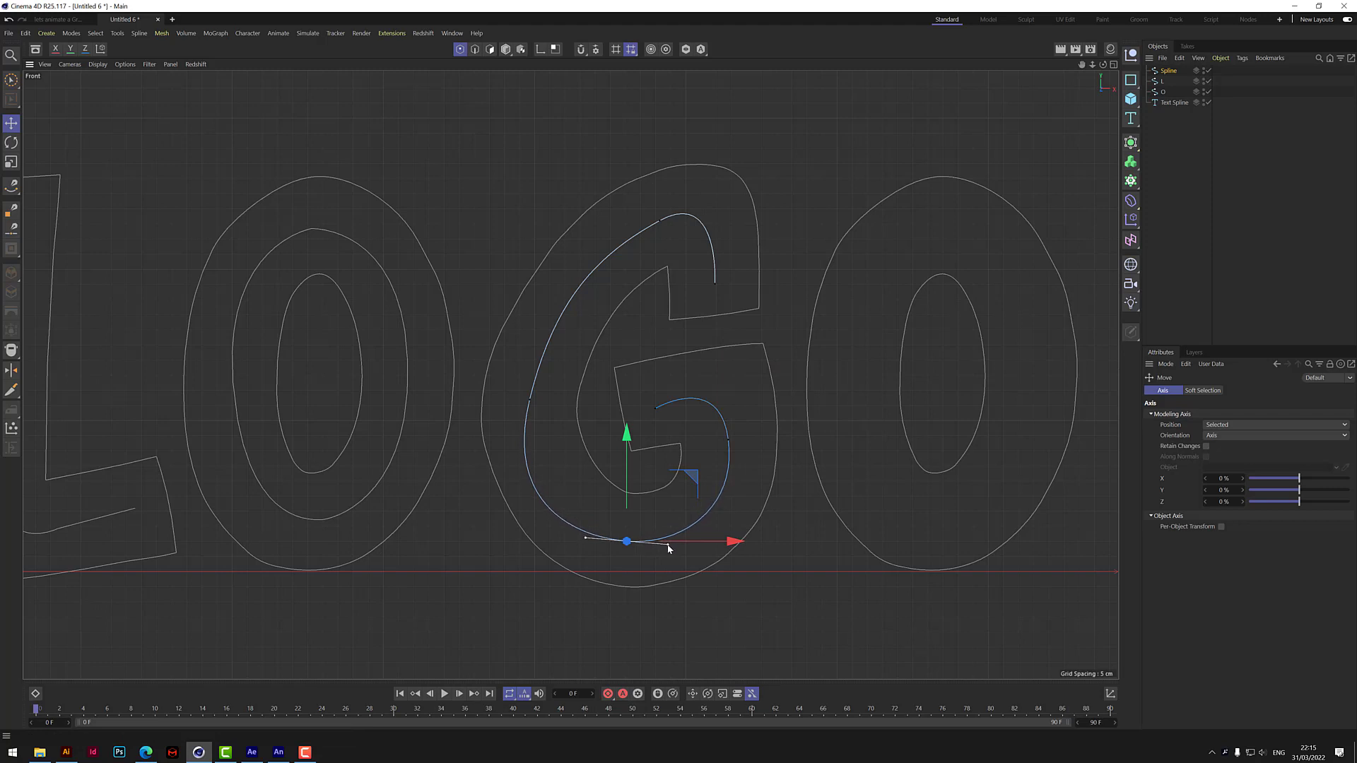
Move the G spline's left point slightly up and to the right to centre the curve within the letter.
click(529, 400)
drag(530, 294, 530, 281)
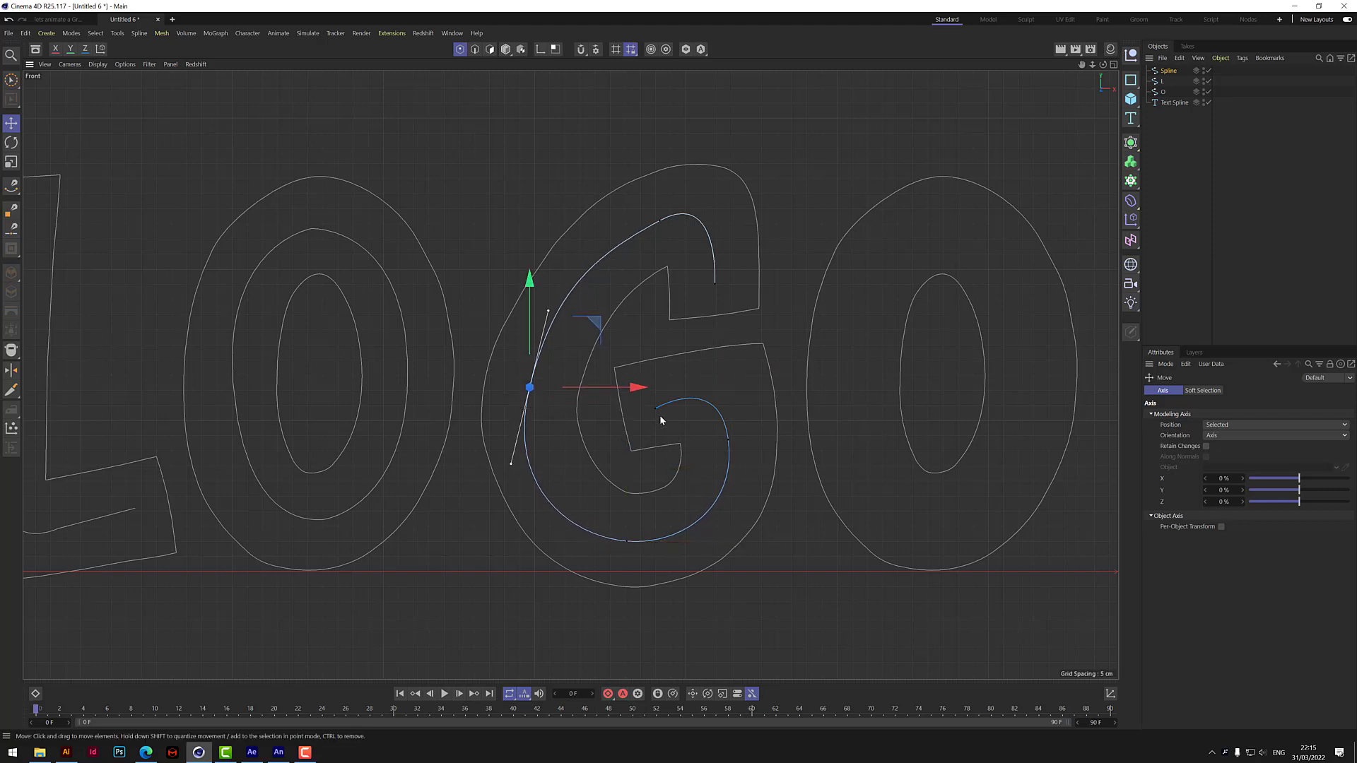
drag(637, 387, 642, 387)
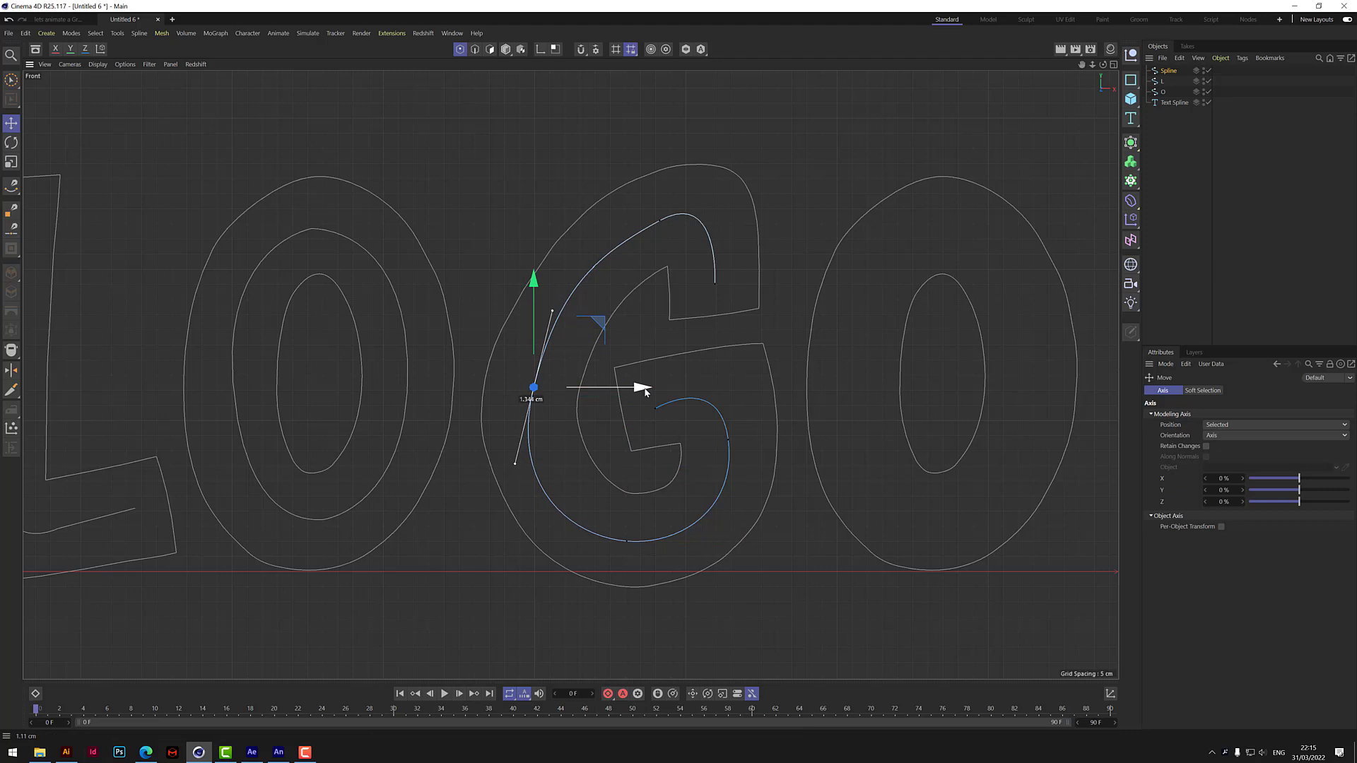
Adjust the G spline's upper curve by shifting its top point slightly down and left, and clear the point selection.
click(660, 222)
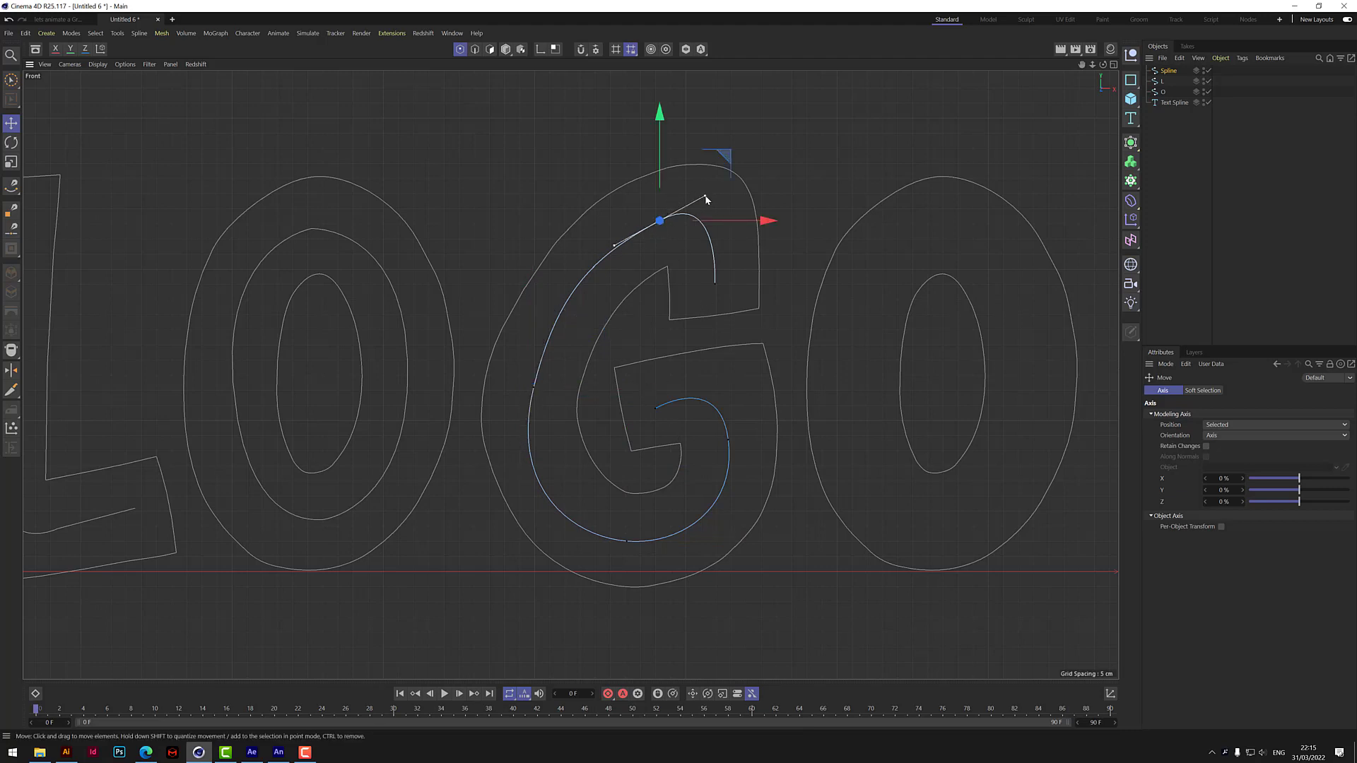
drag(705, 197, 751, 223)
drag(648, 118, 648, 124)
drag(755, 226, 760, 229)
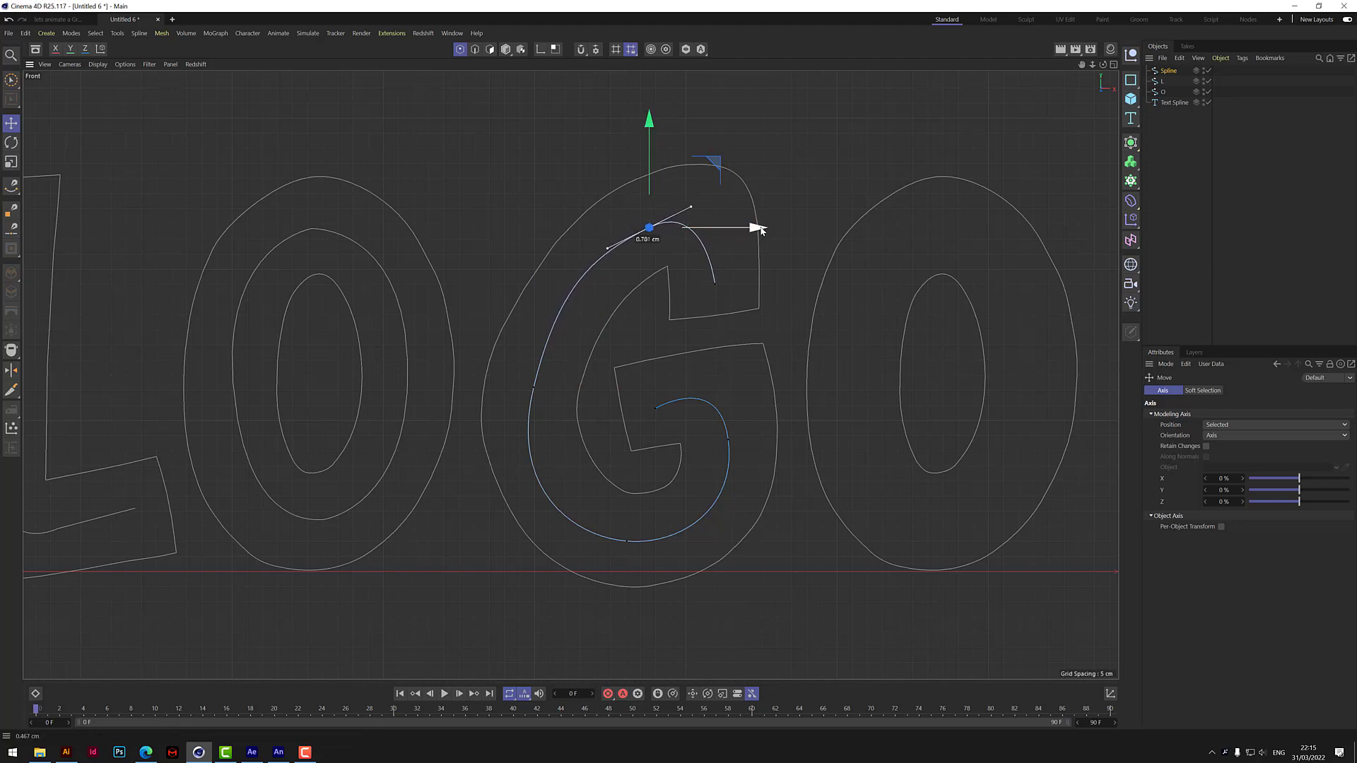
click(778, 186)
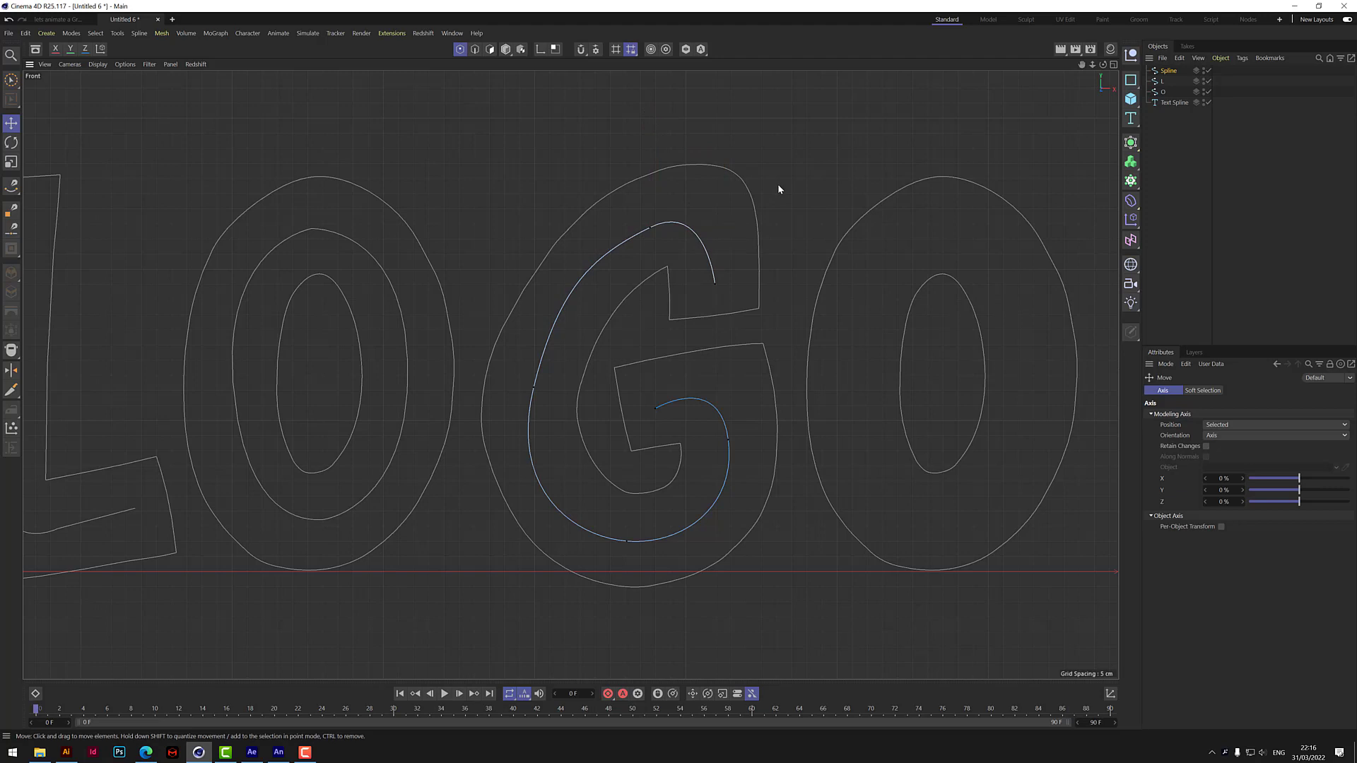
Rename the traced G spline as G and place it below the O spline in the object hierarchy.
scroll(570, 375, down, 6)
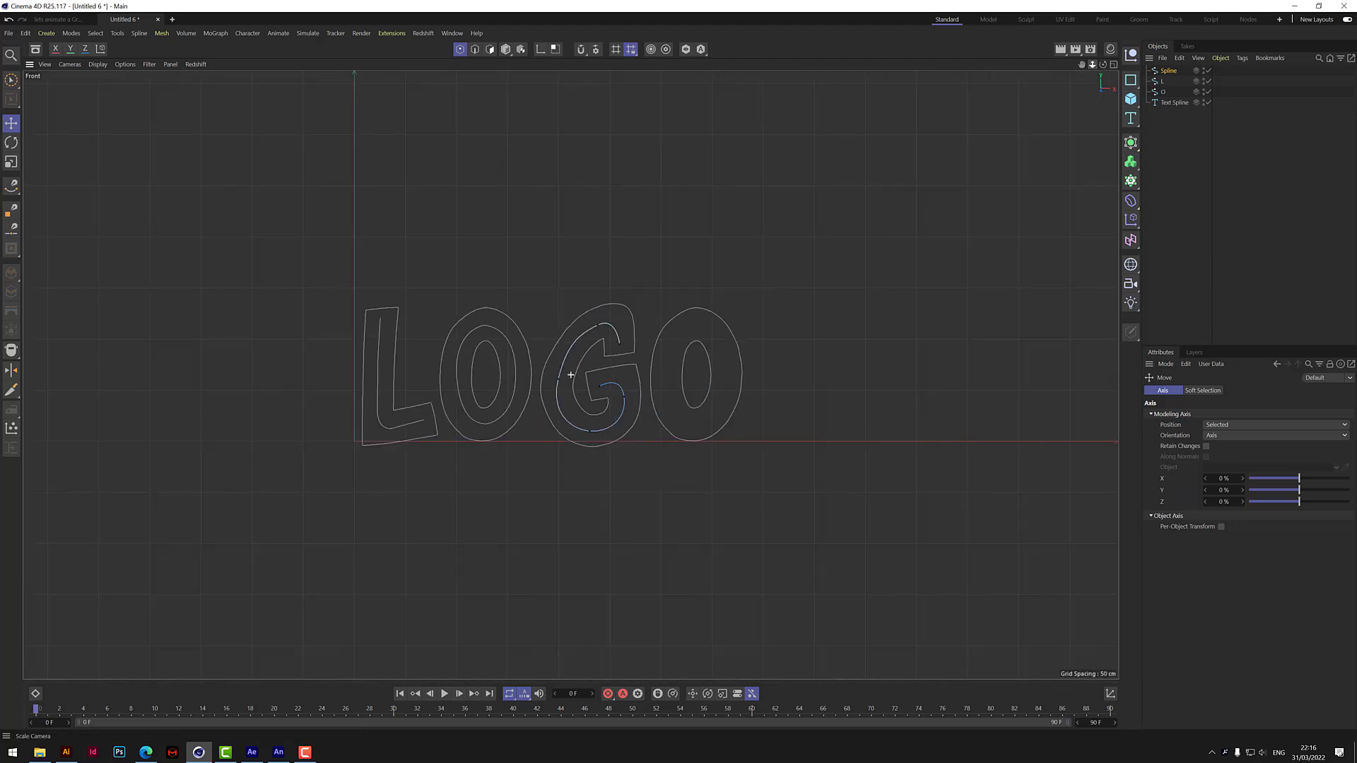
double_click(1170, 71)
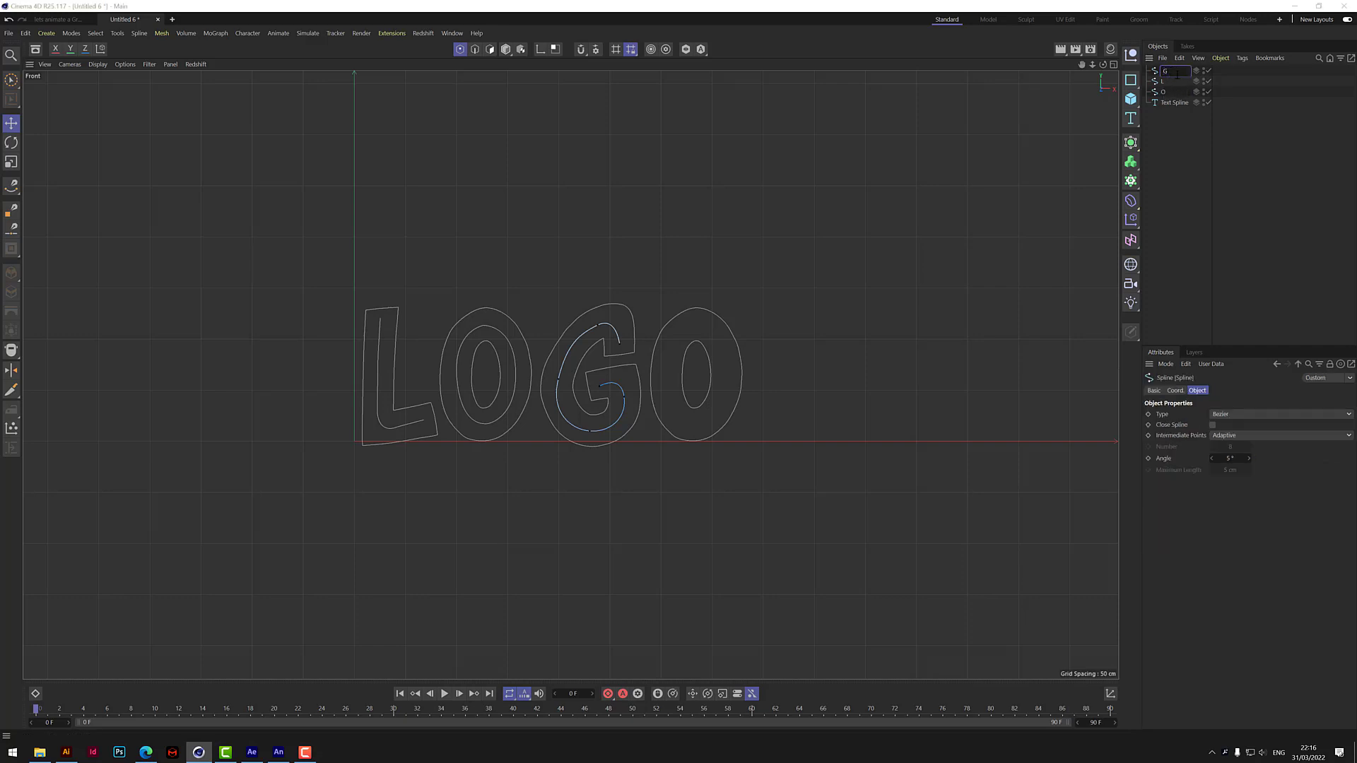
key(Return)
drag(1164, 72, 1166, 99)
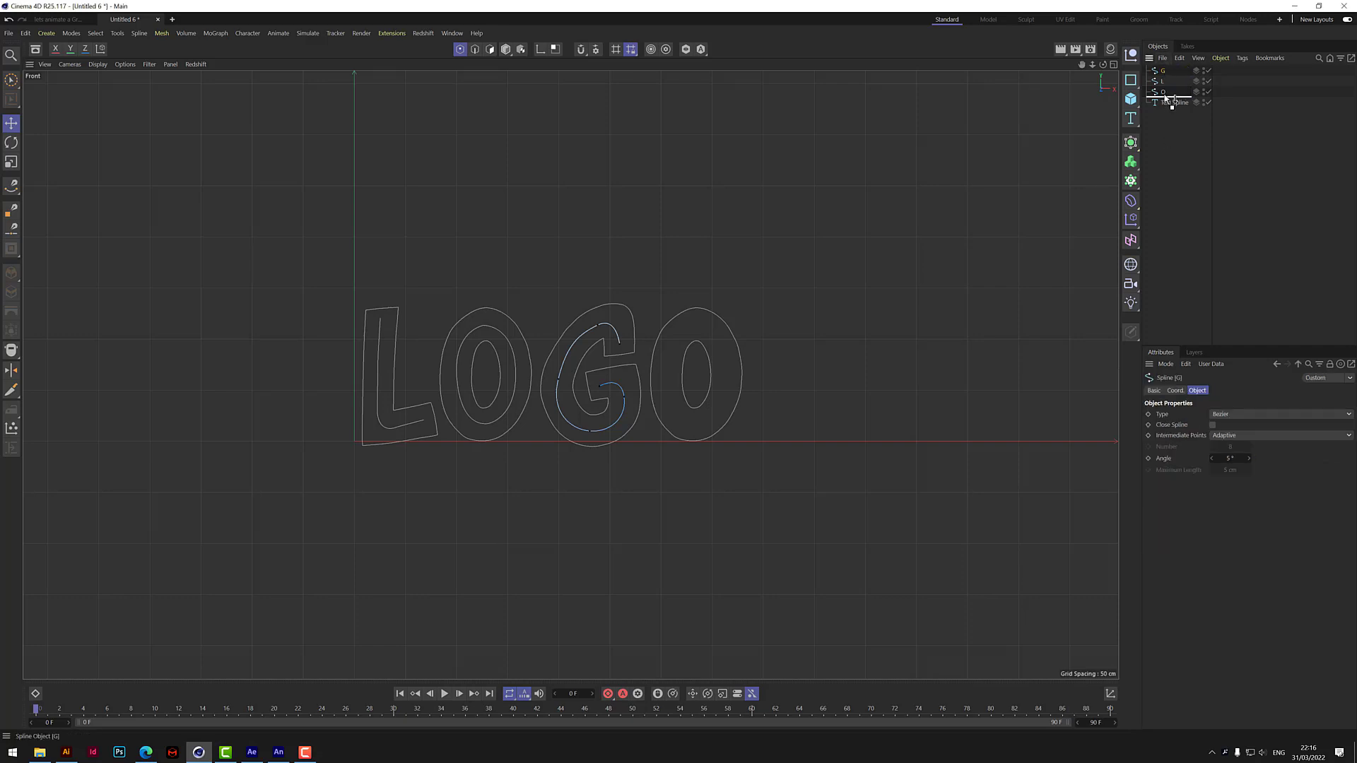
click(1162, 132)
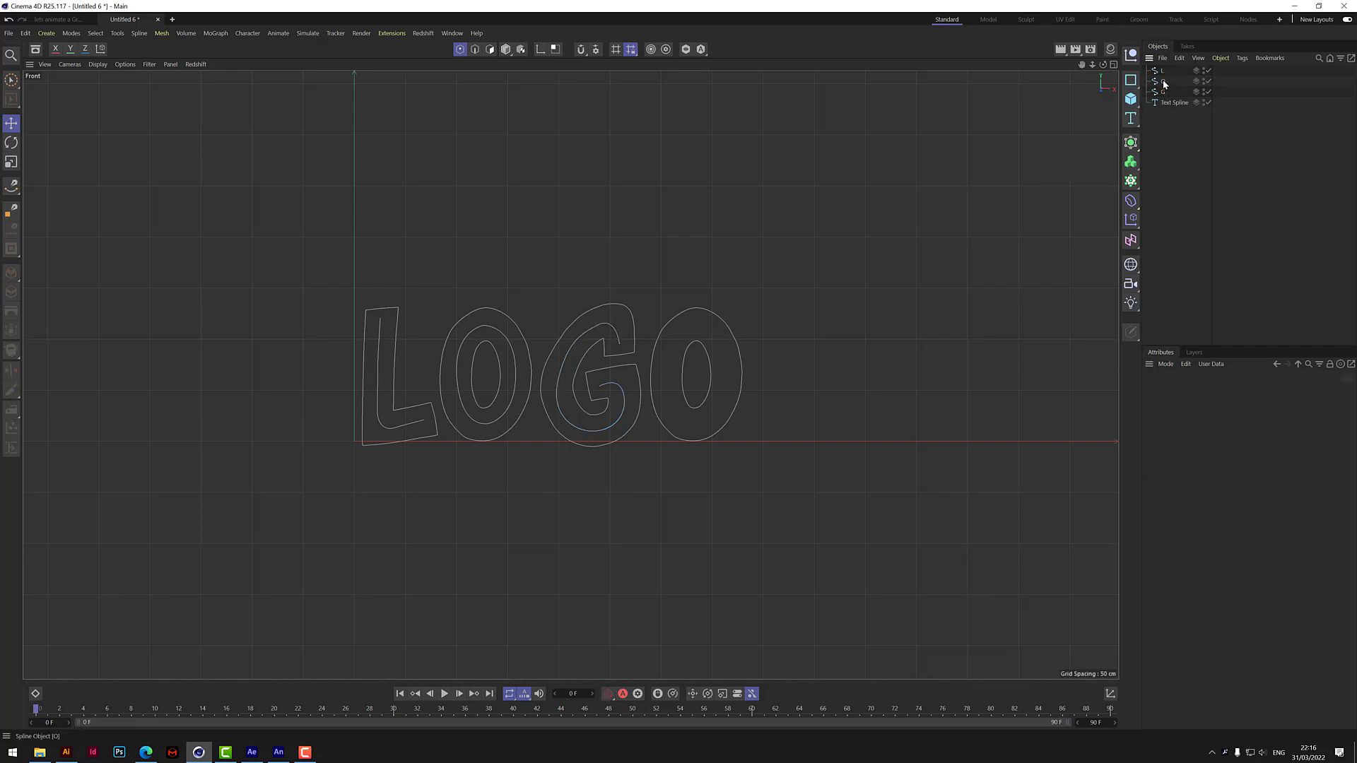
Duplicate the O spline, placing the copy below G in the hierarchy, and name it O.
ctrl+drag(1165, 85, 1166, 98)
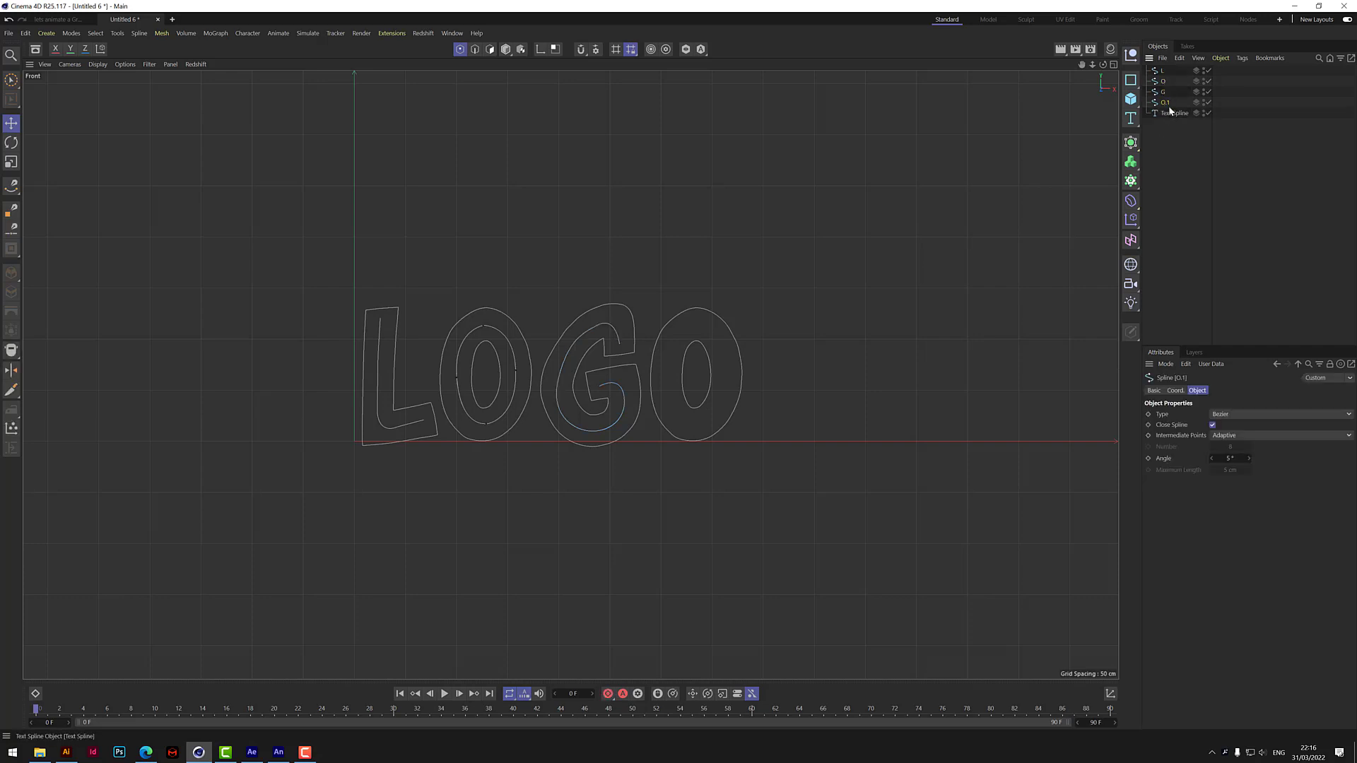
double_click(1164, 103)
text(O)
key(Return)
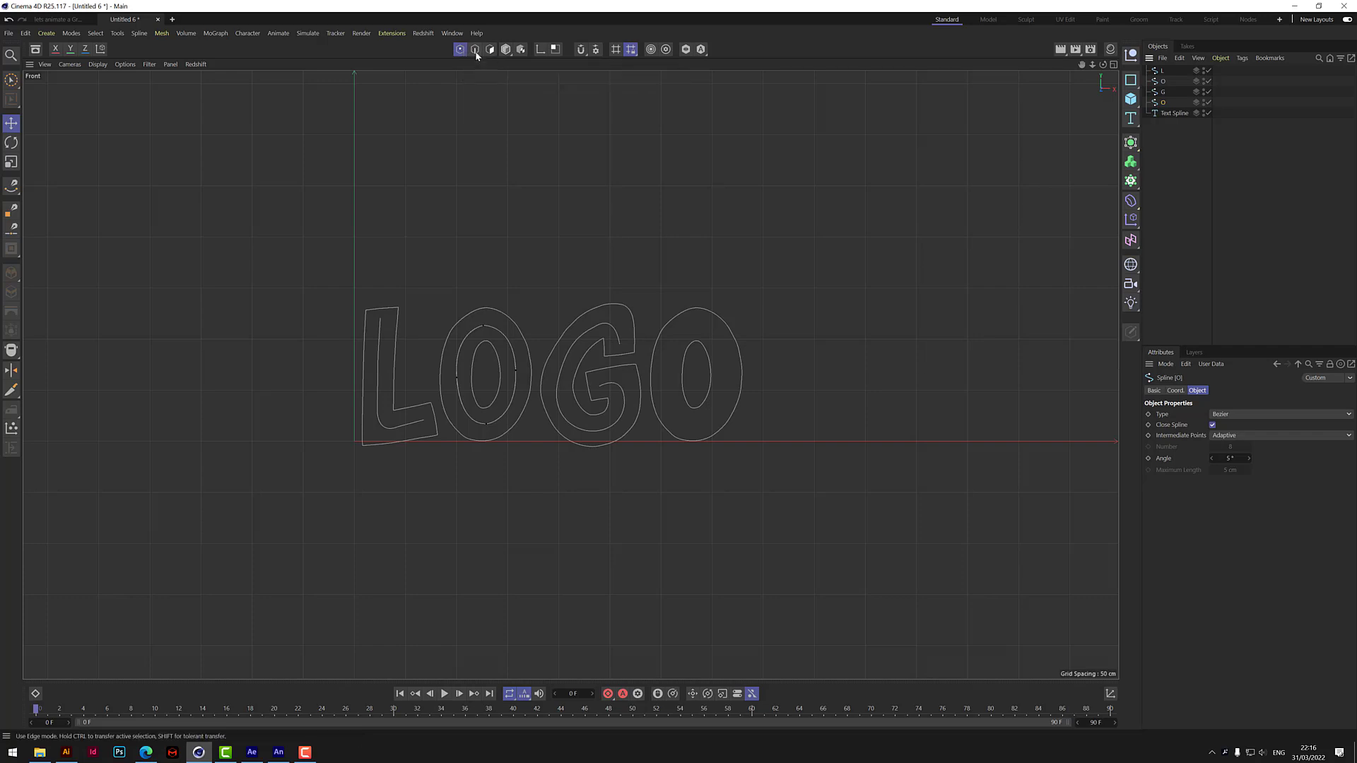
In Model mode, move the duplicated O spline along X until it is centred inside the last letter O.
click(505, 50)
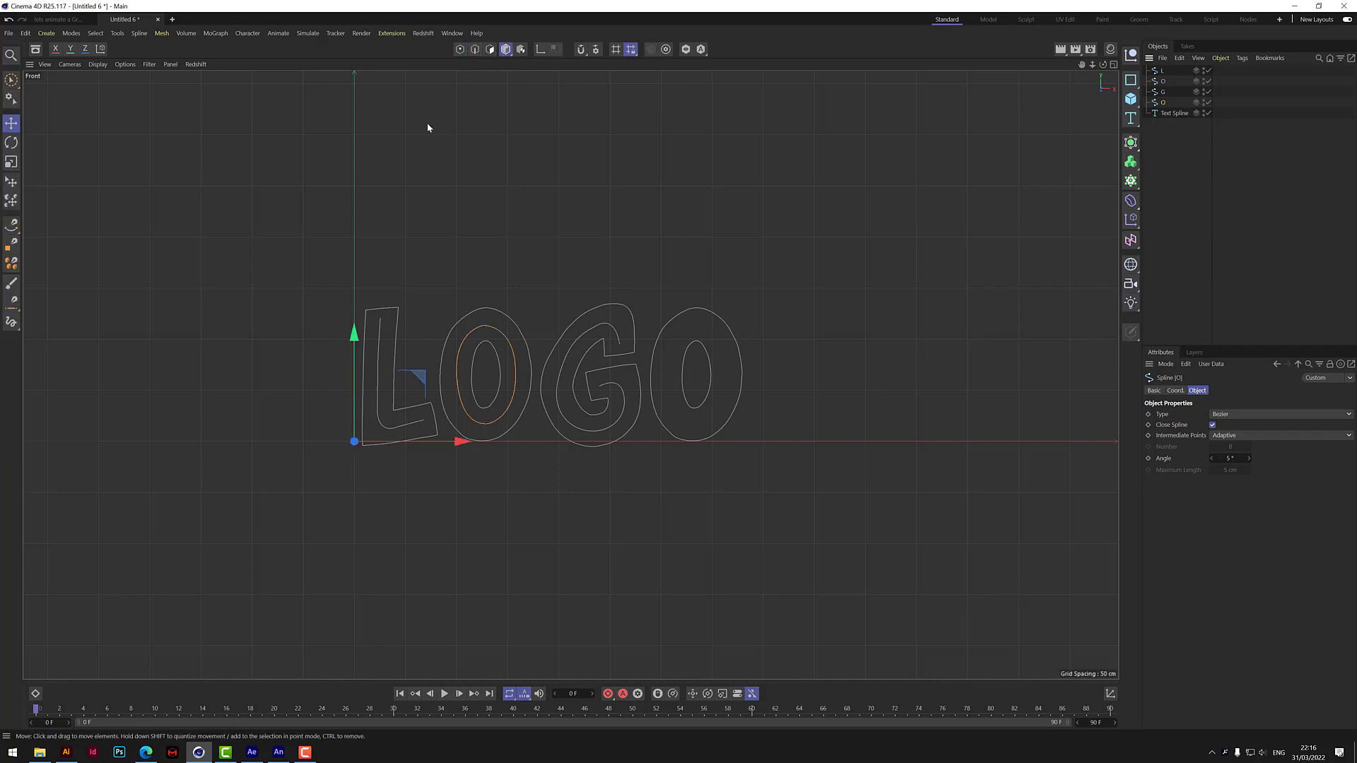
click(12, 81)
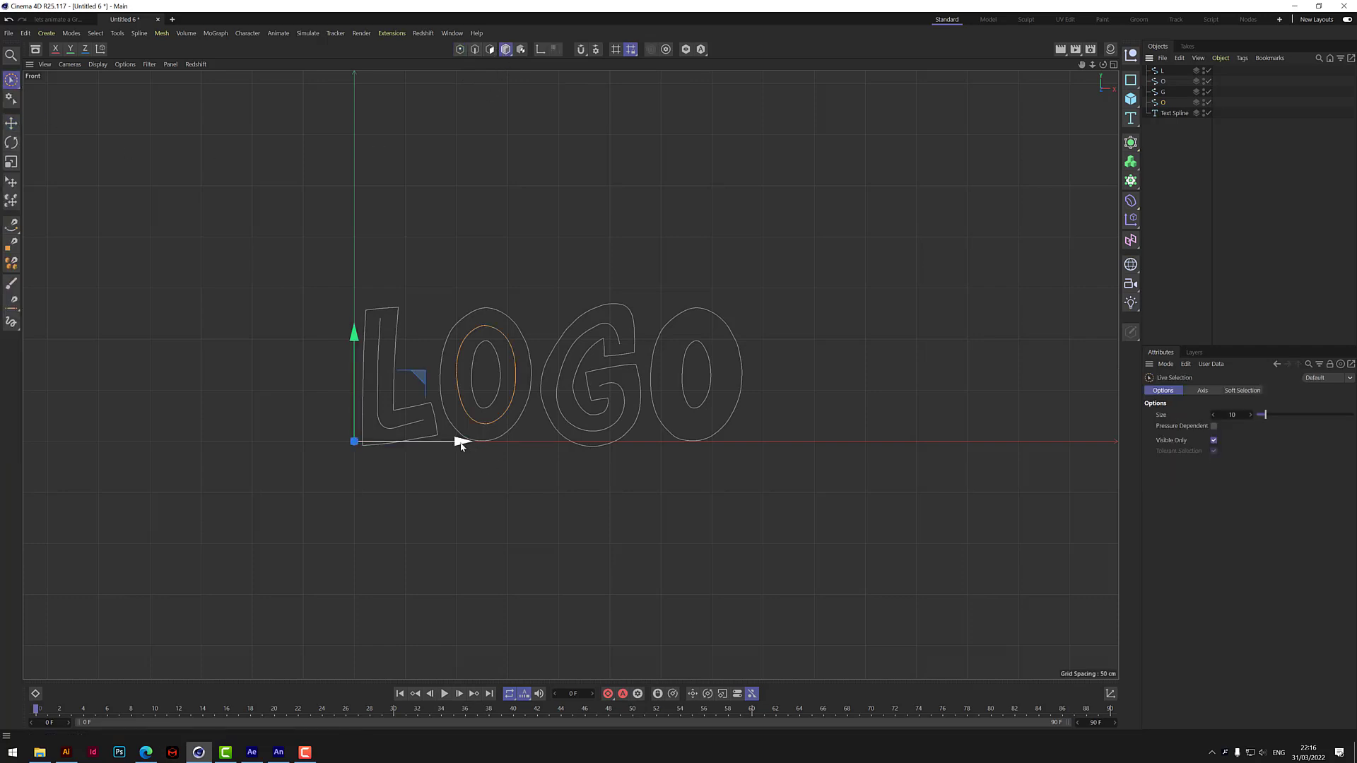
drag(463, 443, 669, 442)
click(863, 376)
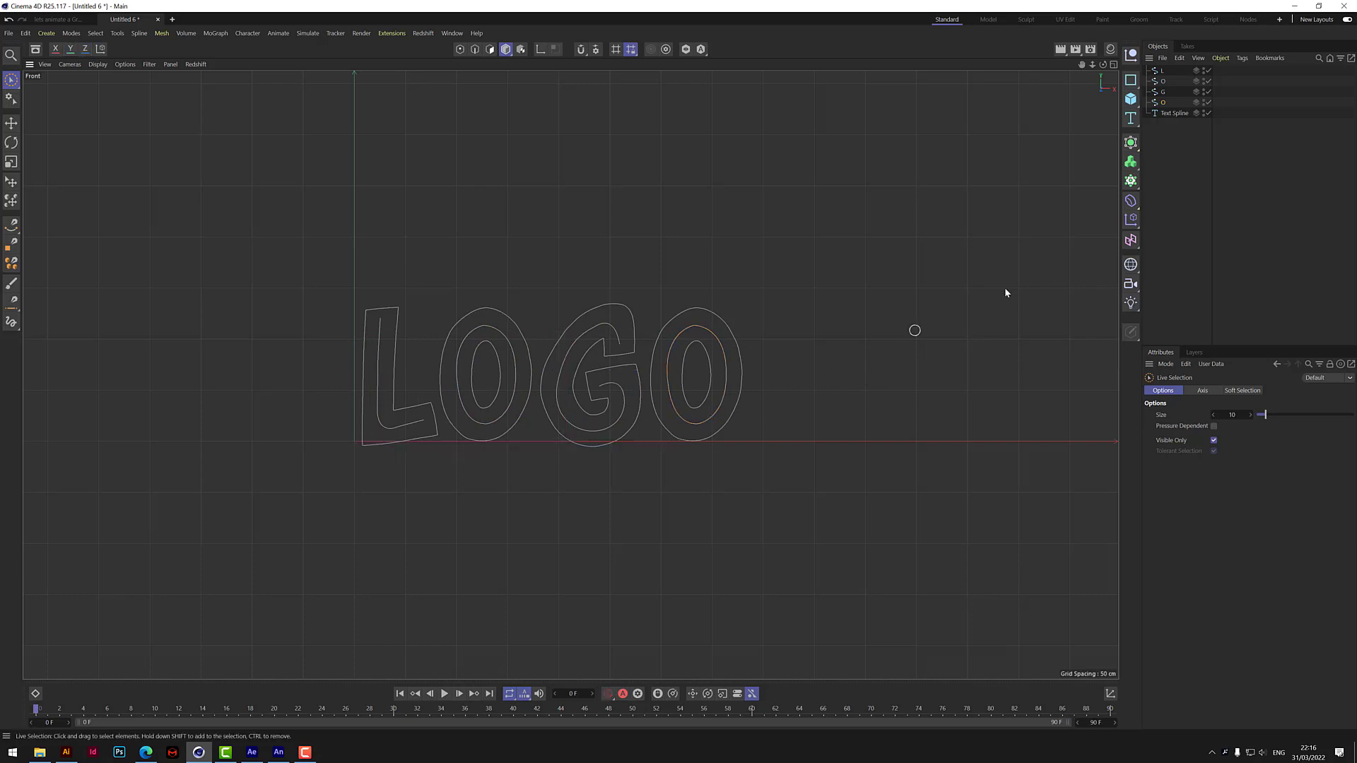
Delete the Text Spline object, keeping only the four traced letter splines.
click(1175, 114)
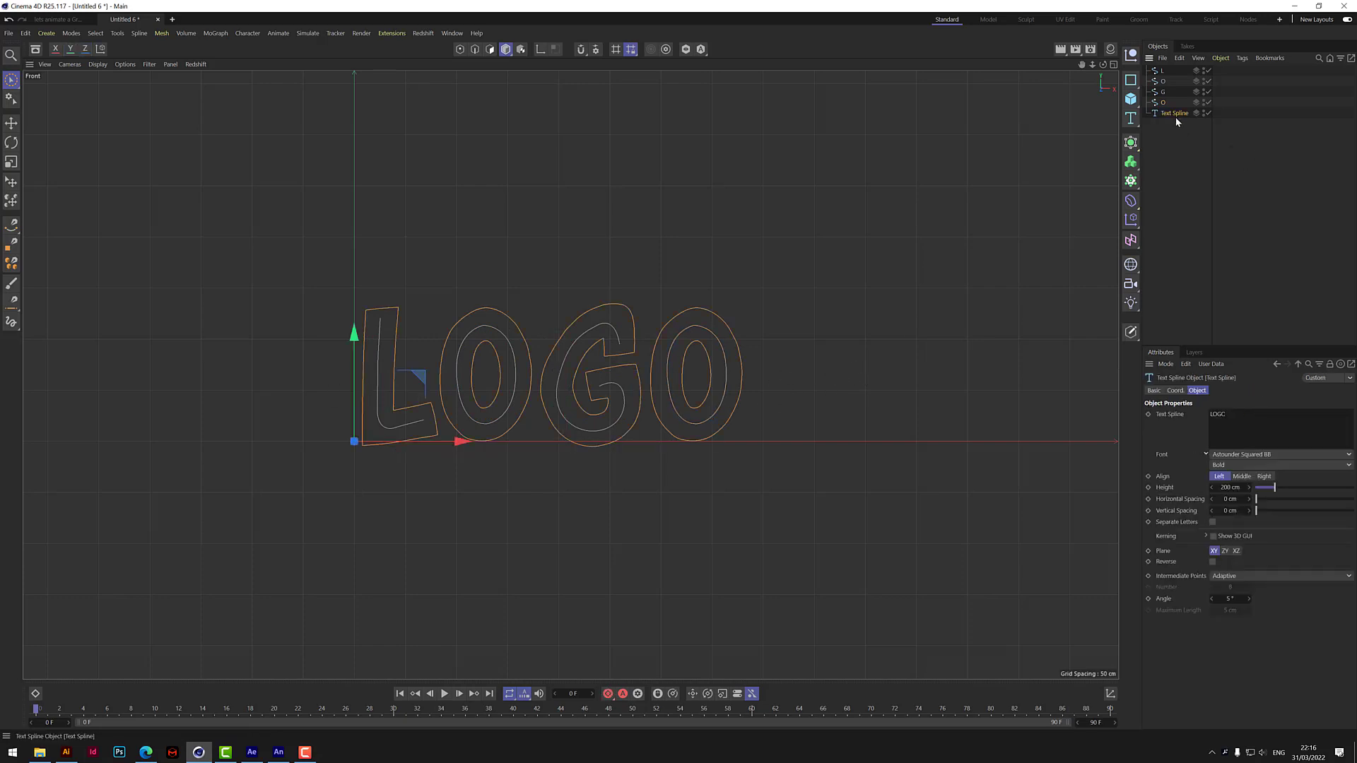
key(Delete)
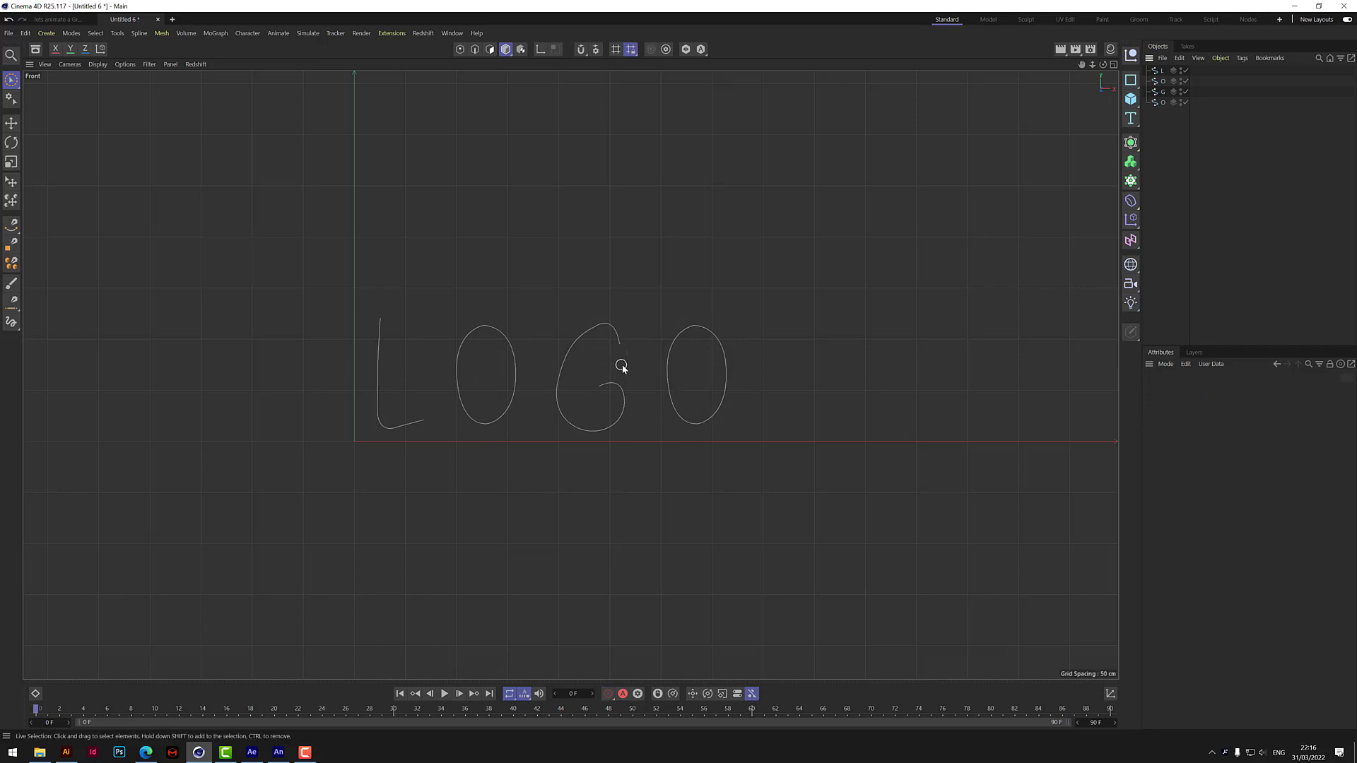
scroll(619, 364, up, 5)
scroll(615, 361, down, 4)
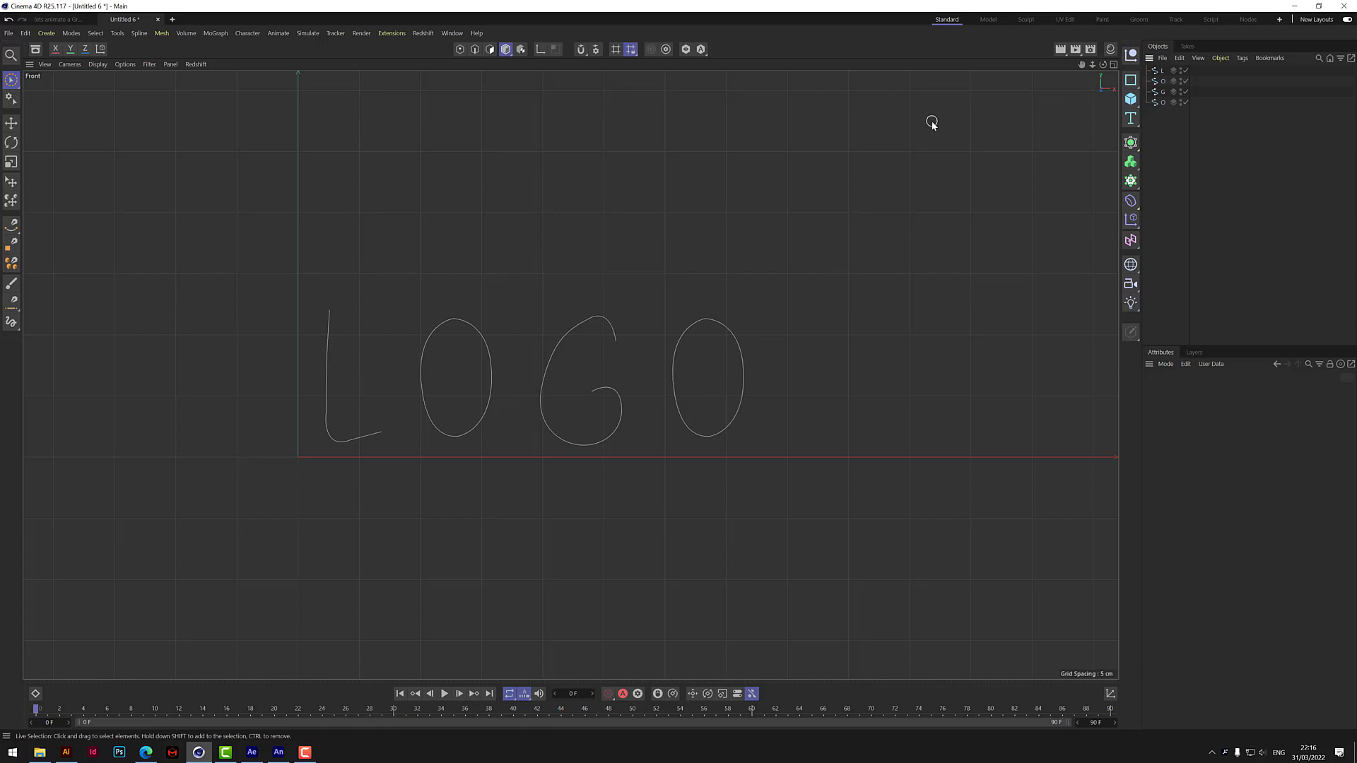
Add a cube primitive and switch to the perspective view, framing the cube and letter splines from a raised angle.
click(1131, 99)
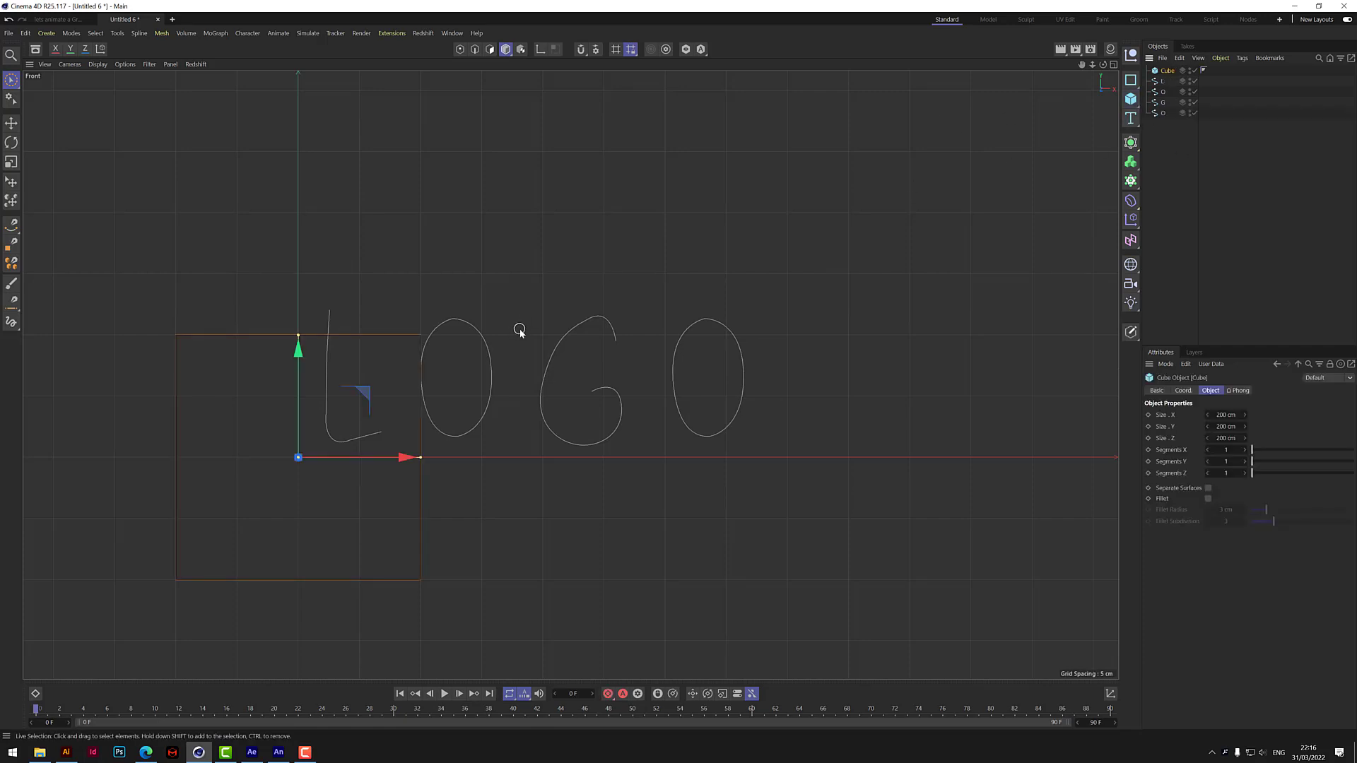
click(1114, 65)
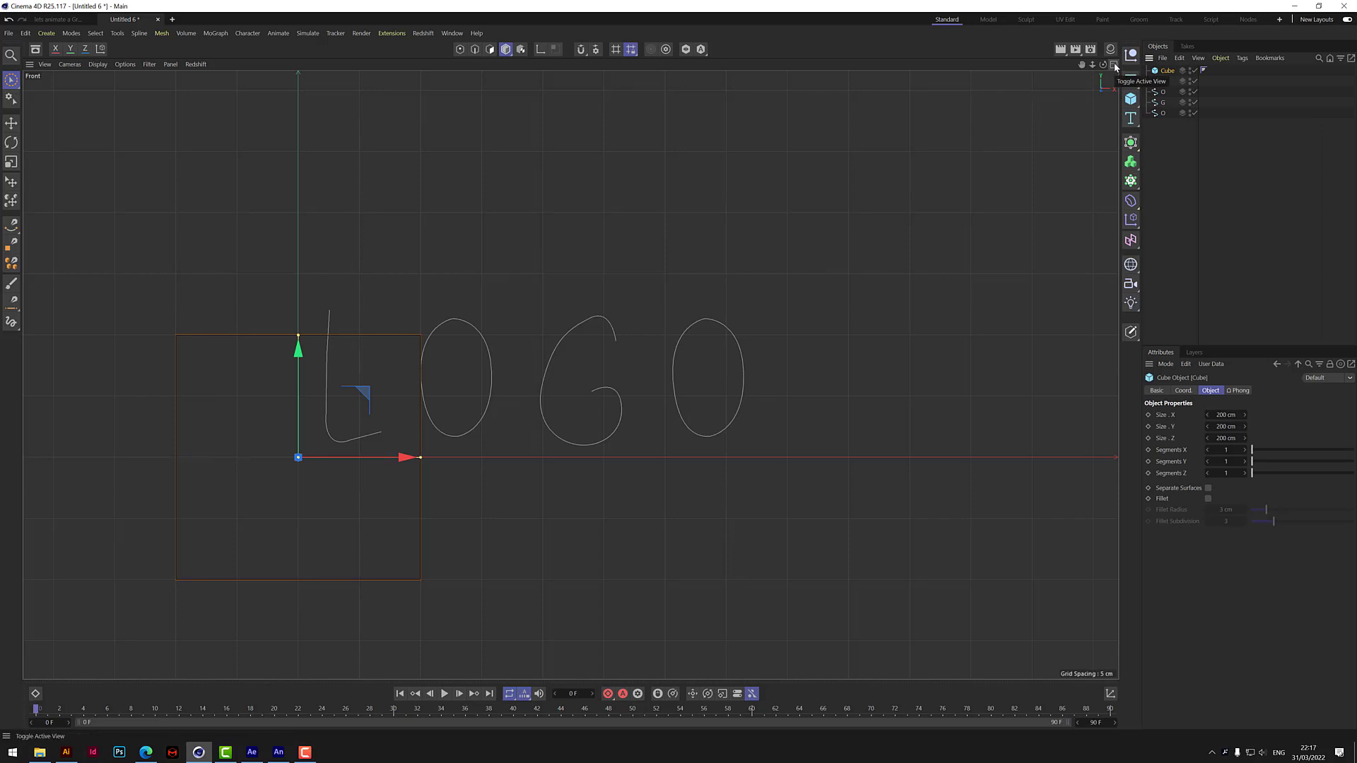
click(564, 65)
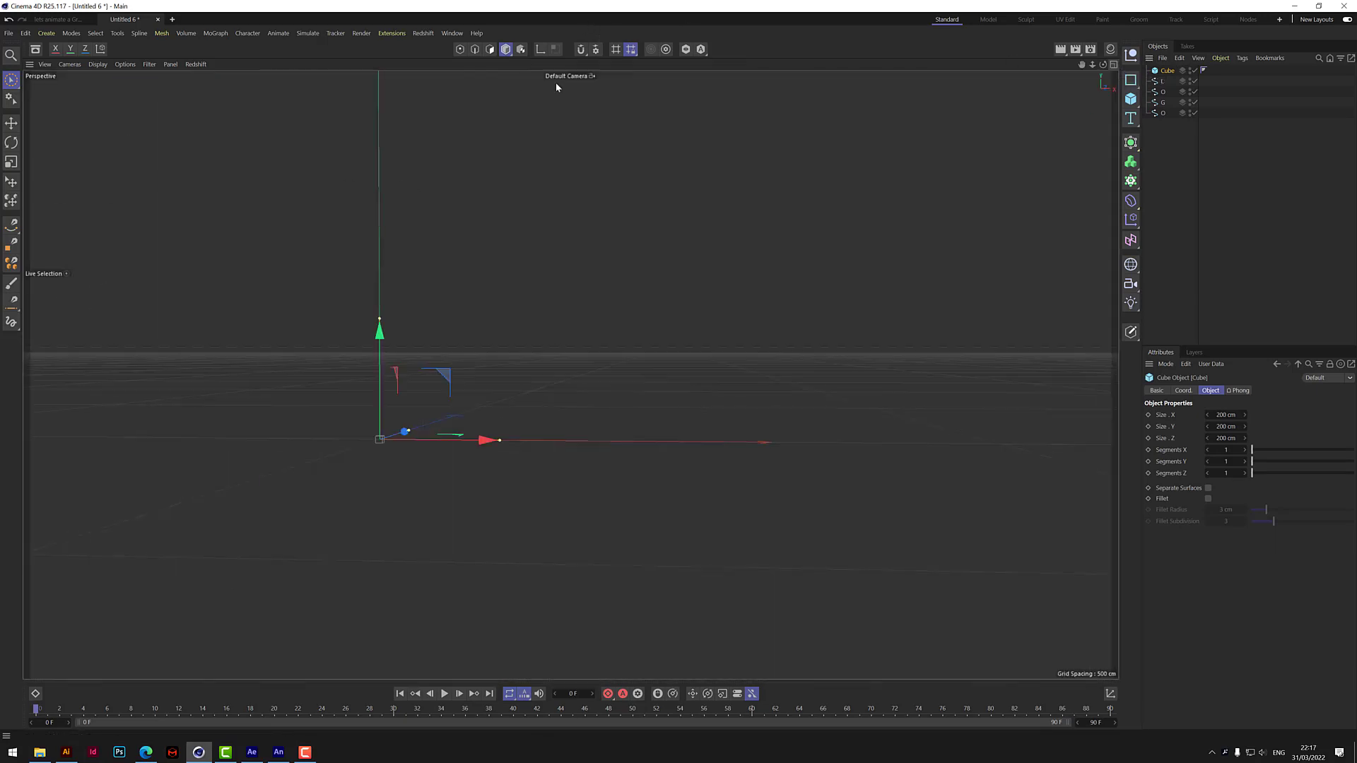
drag(1103, 65, 571, 375)
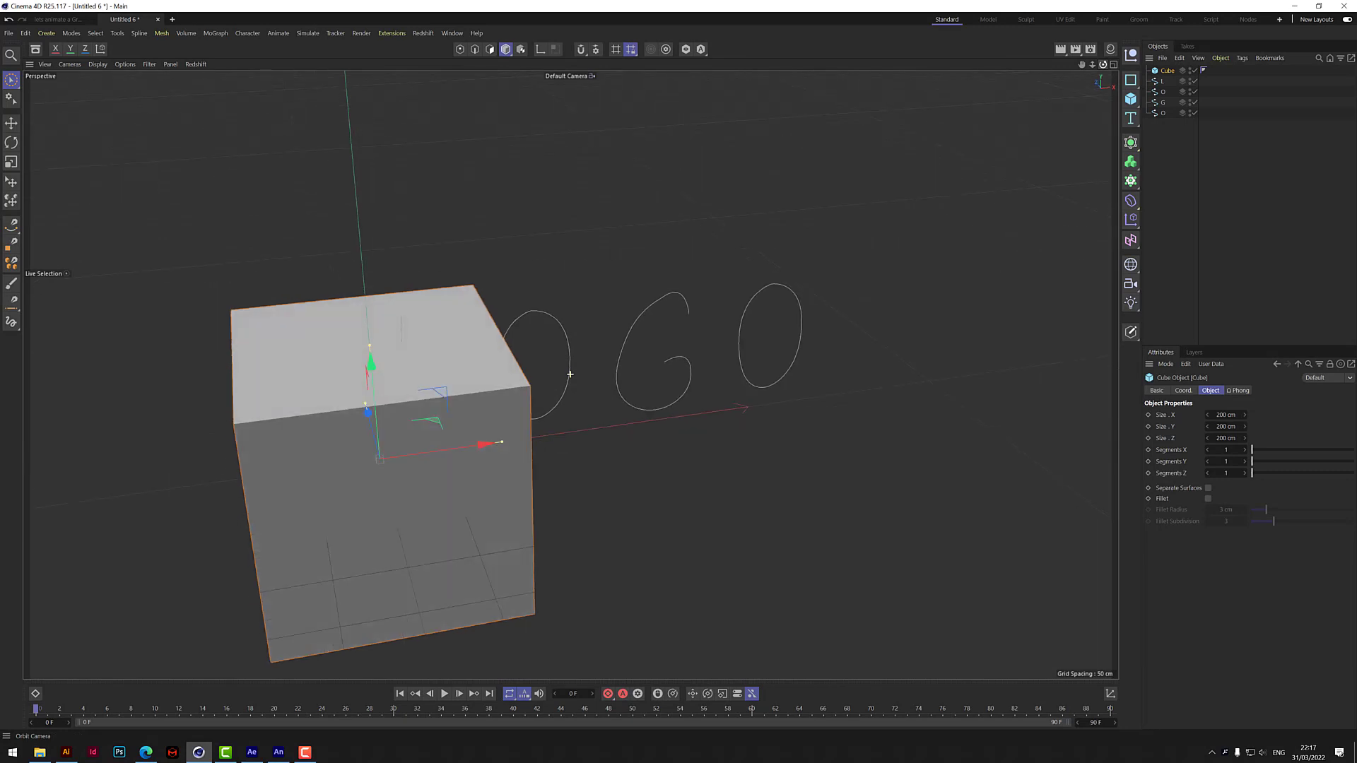
drag(1093, 66, 574, 373)
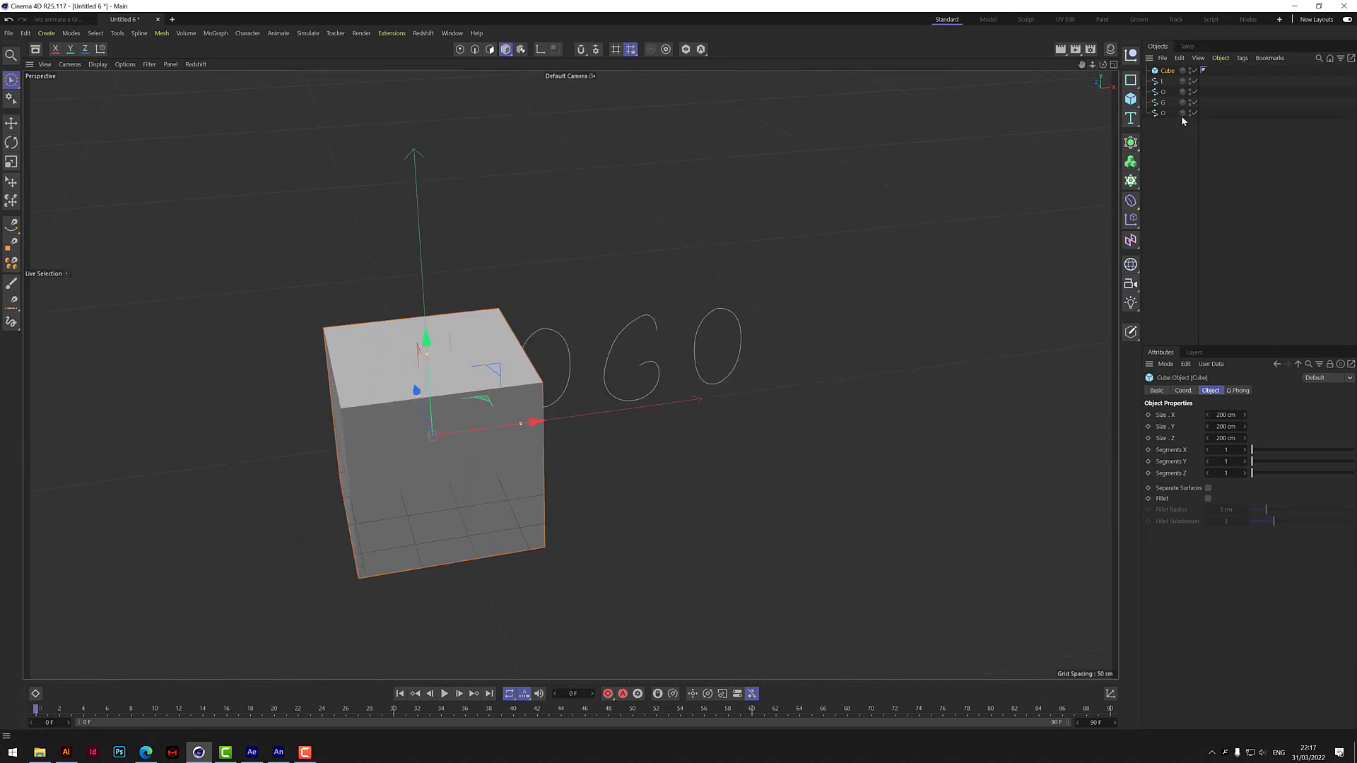
Group the L, O, G and O splines under a null named LOGO SPLINE.
click(1163, 81)
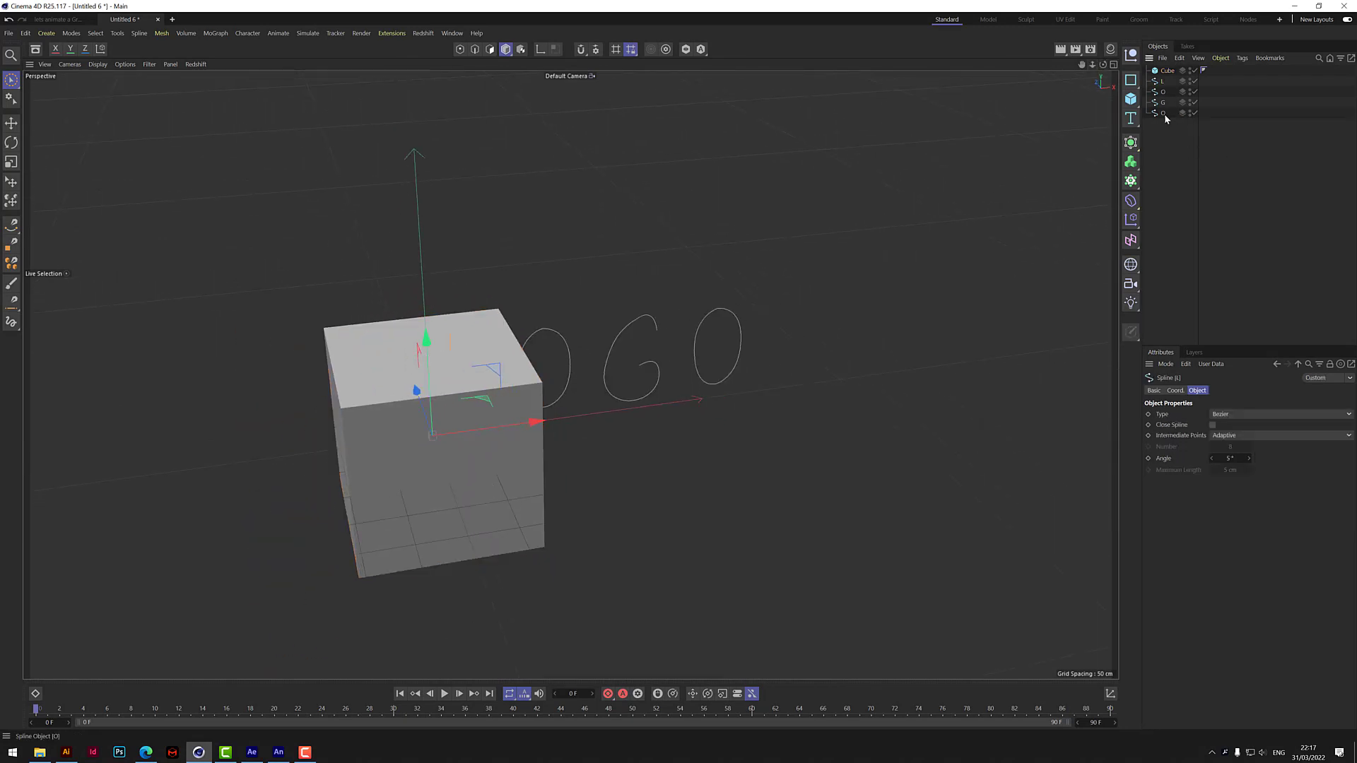
shift+click(1163, 112)
right_click(1163, 112)
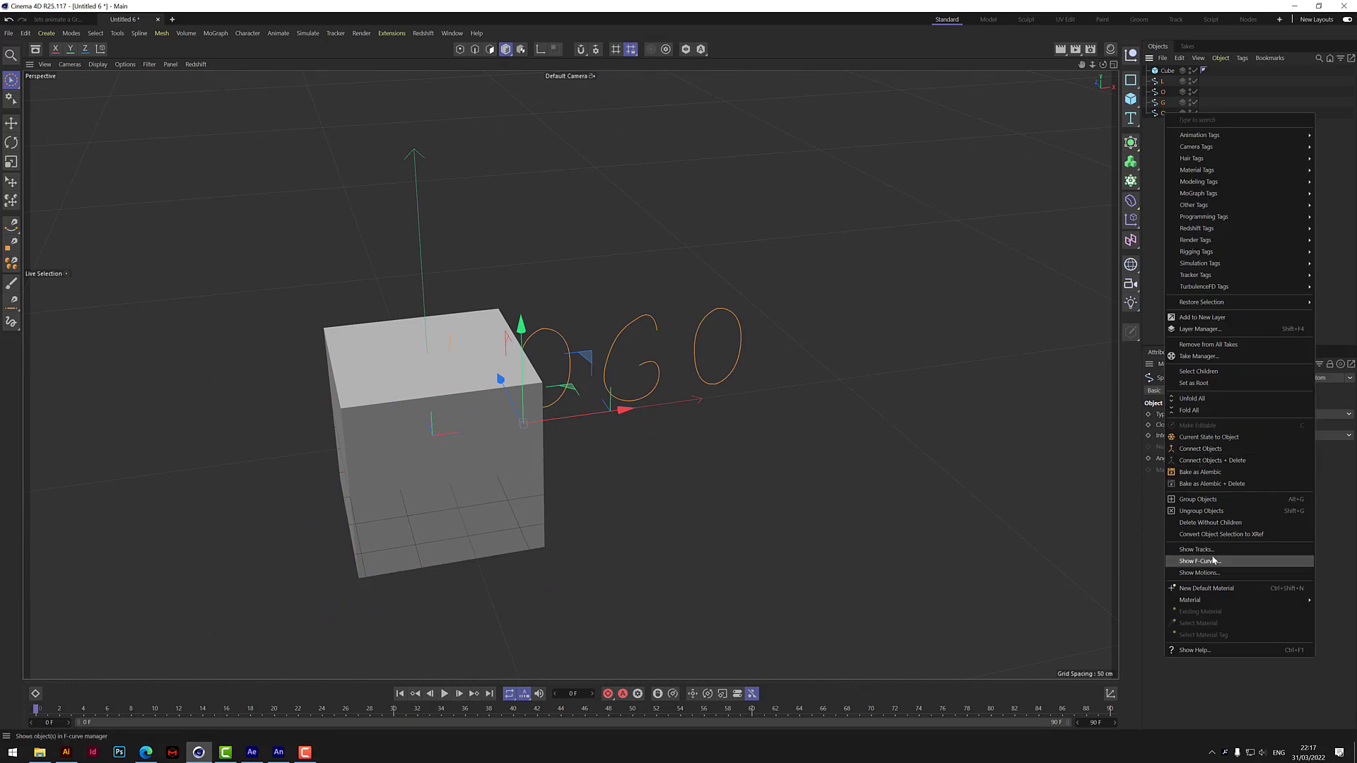
click(1226, 499)
double_click(1166, 82)
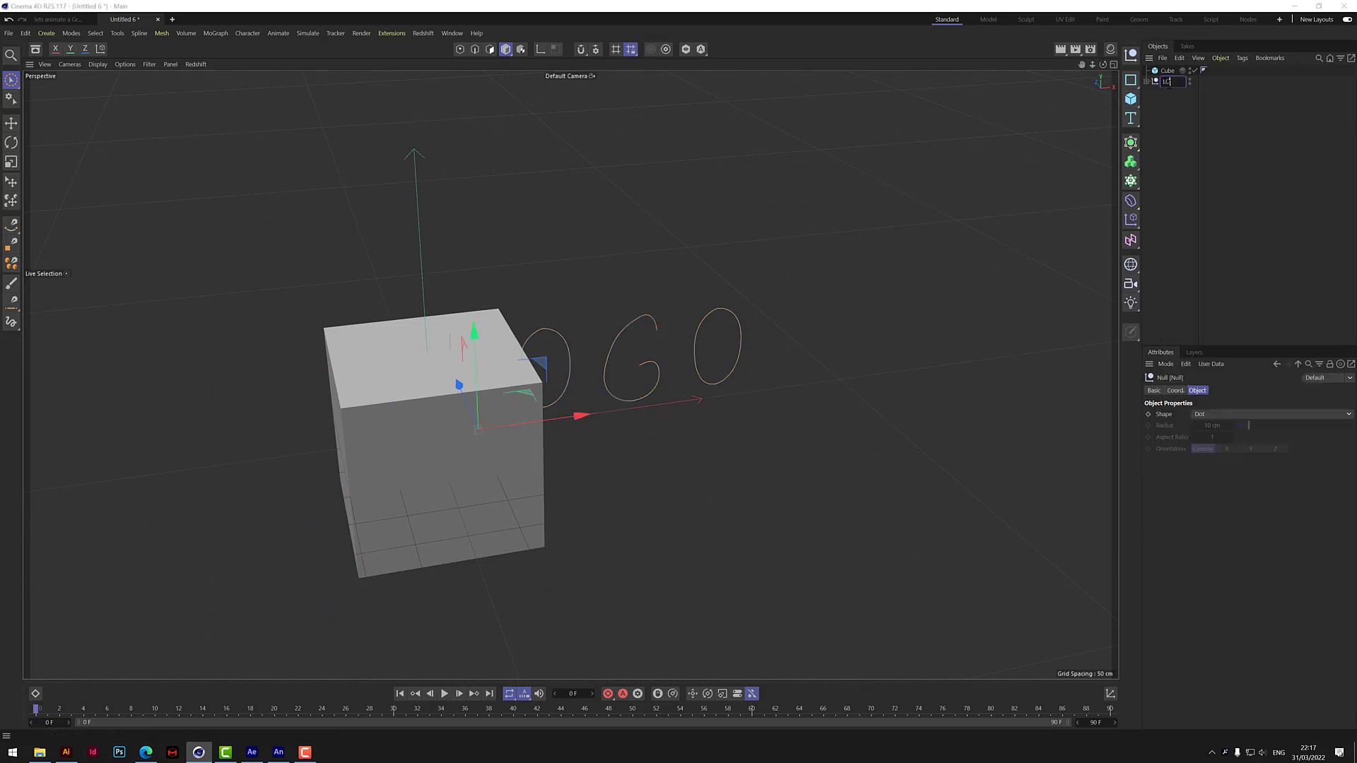
text(LOGO SPLINE)
key(Return)
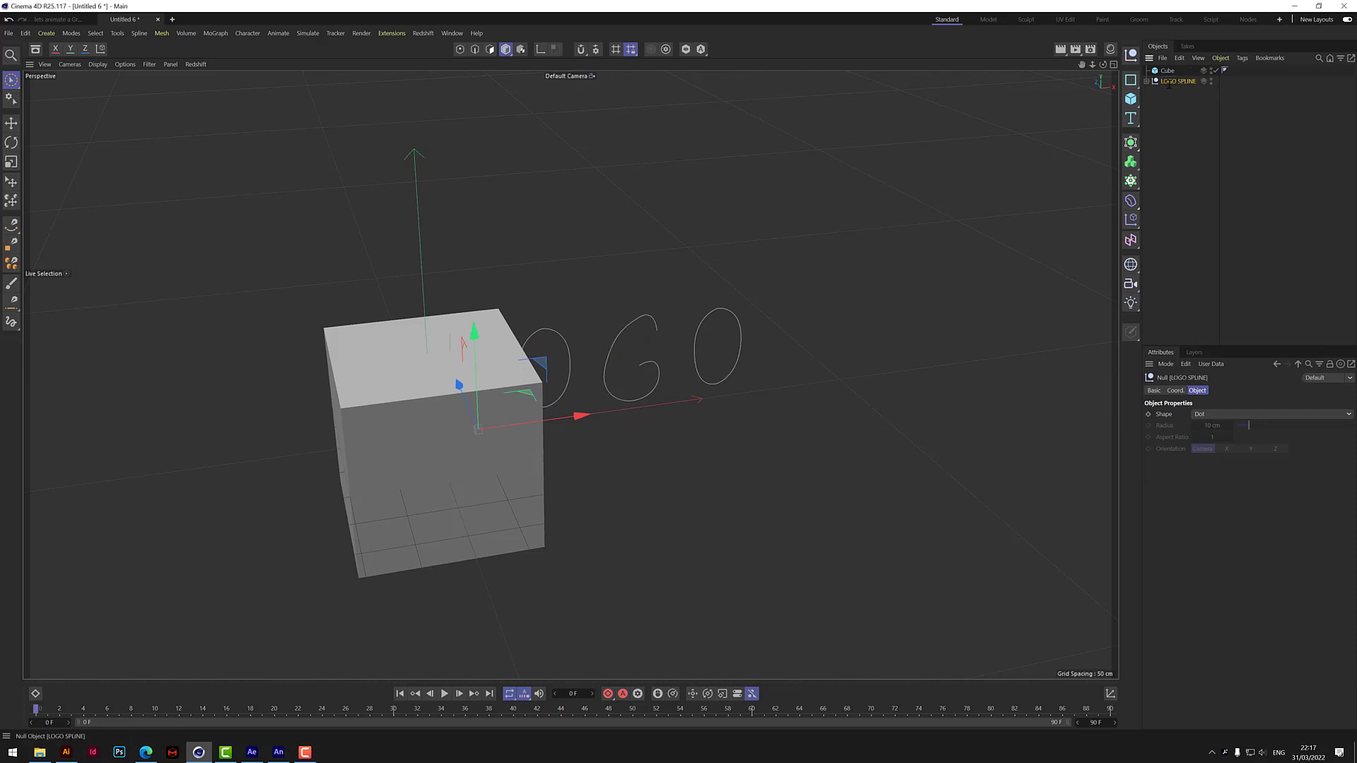
Uniformly enlarge the LOGO SPLINE group well beyond the cube's size and shift it along negative X to centre the letters around the cube.
click(11, 164)
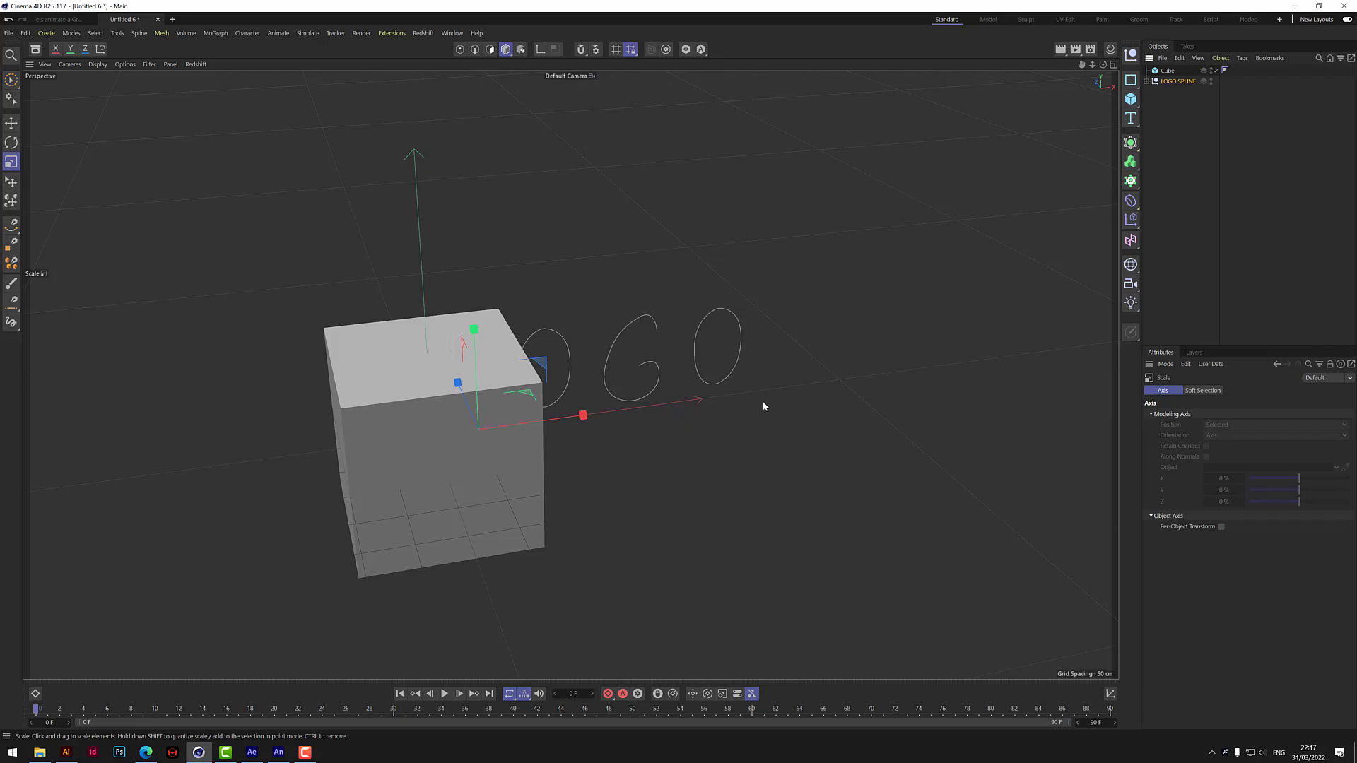
drag(770, 391, 737, 178)
right_drag(1080, 64, 857, 375)
drag(857, 377, 802, 386)
drag(767, 436, 818, 444)
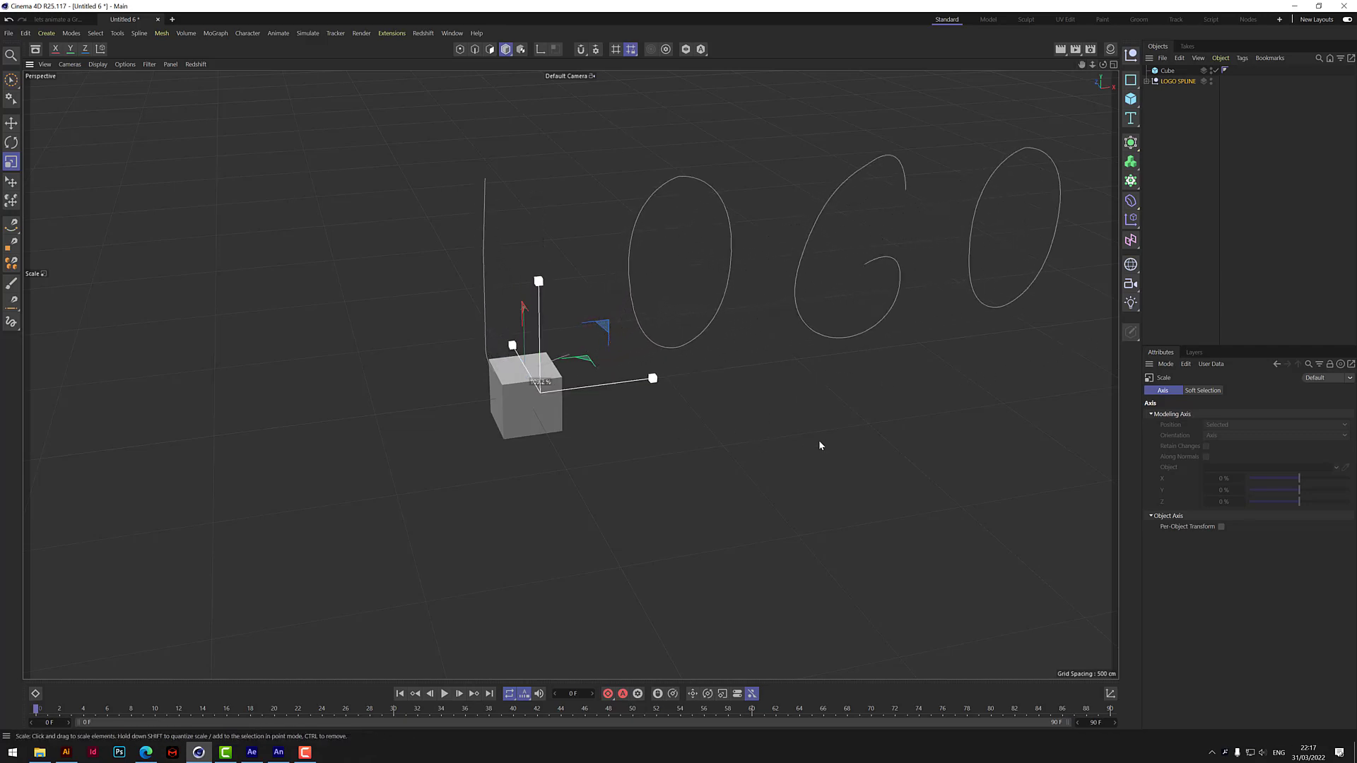
click(11, 79)
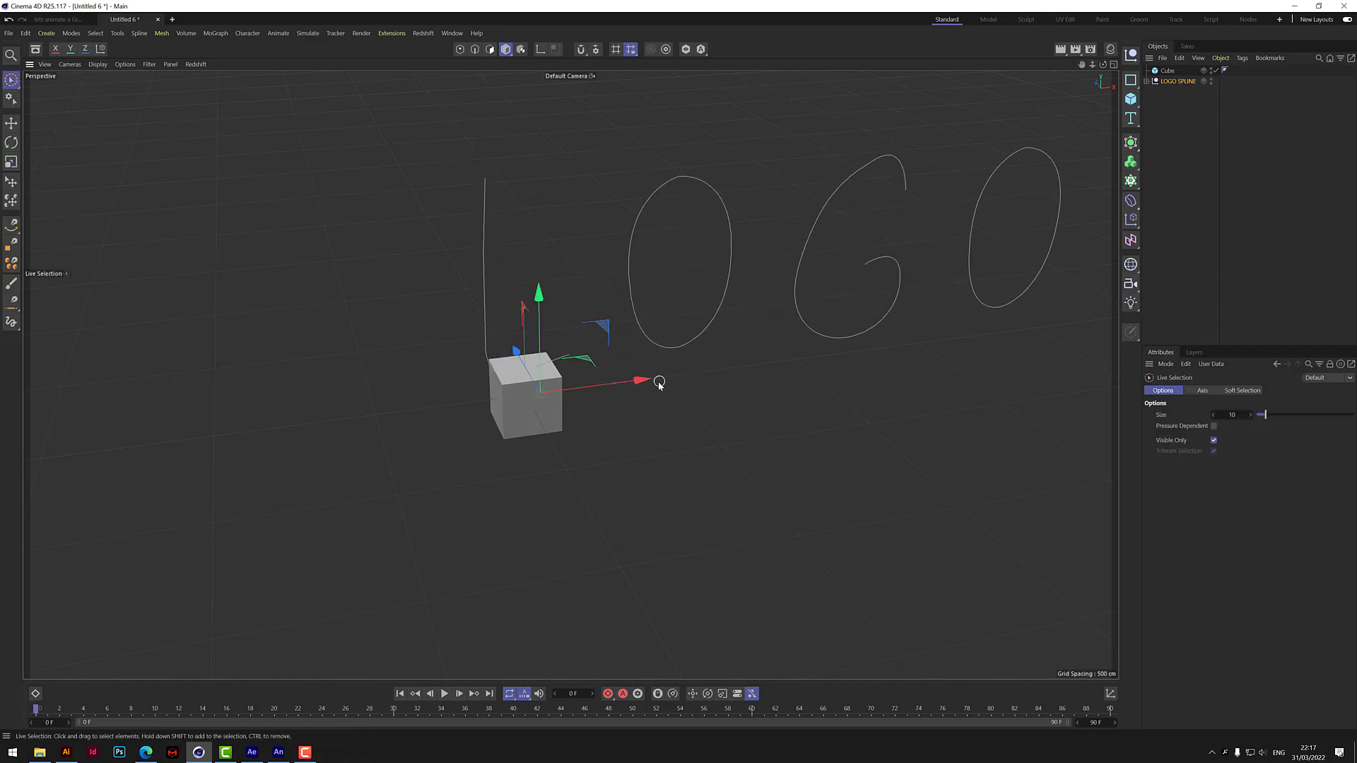
drag(658, 380, 525, 450)
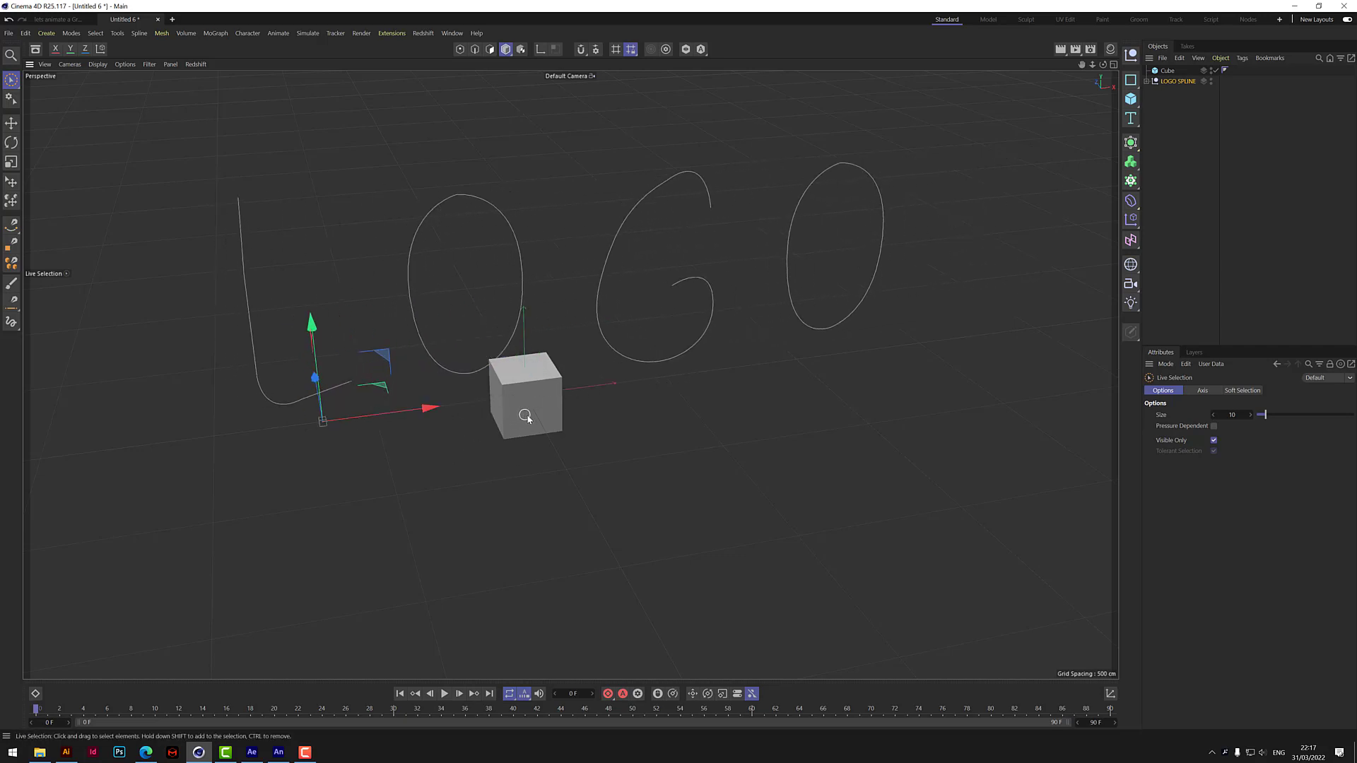
Reshape the cube into a flat slab about 941 cm long in X and 21 cm high in Y.
click(559, 418)
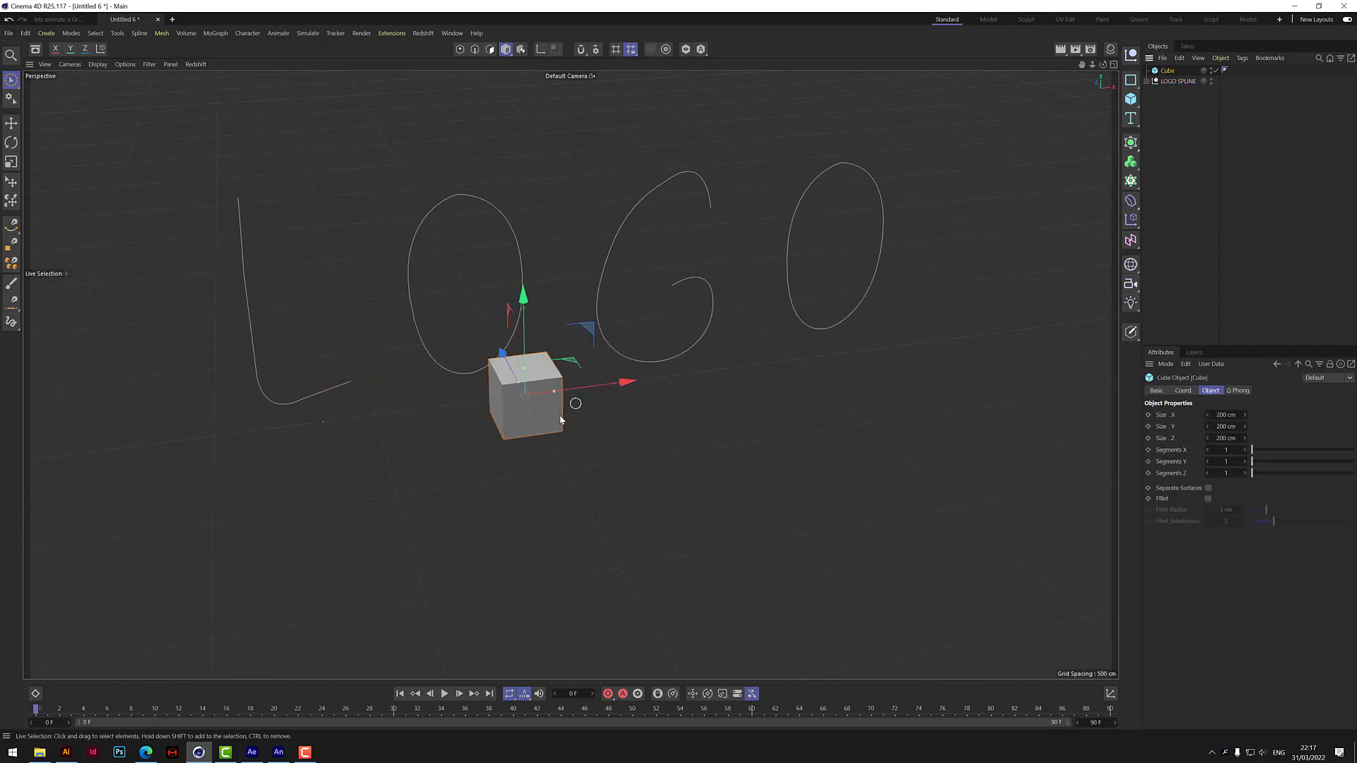
drag(1103, 64, 1140, 106)
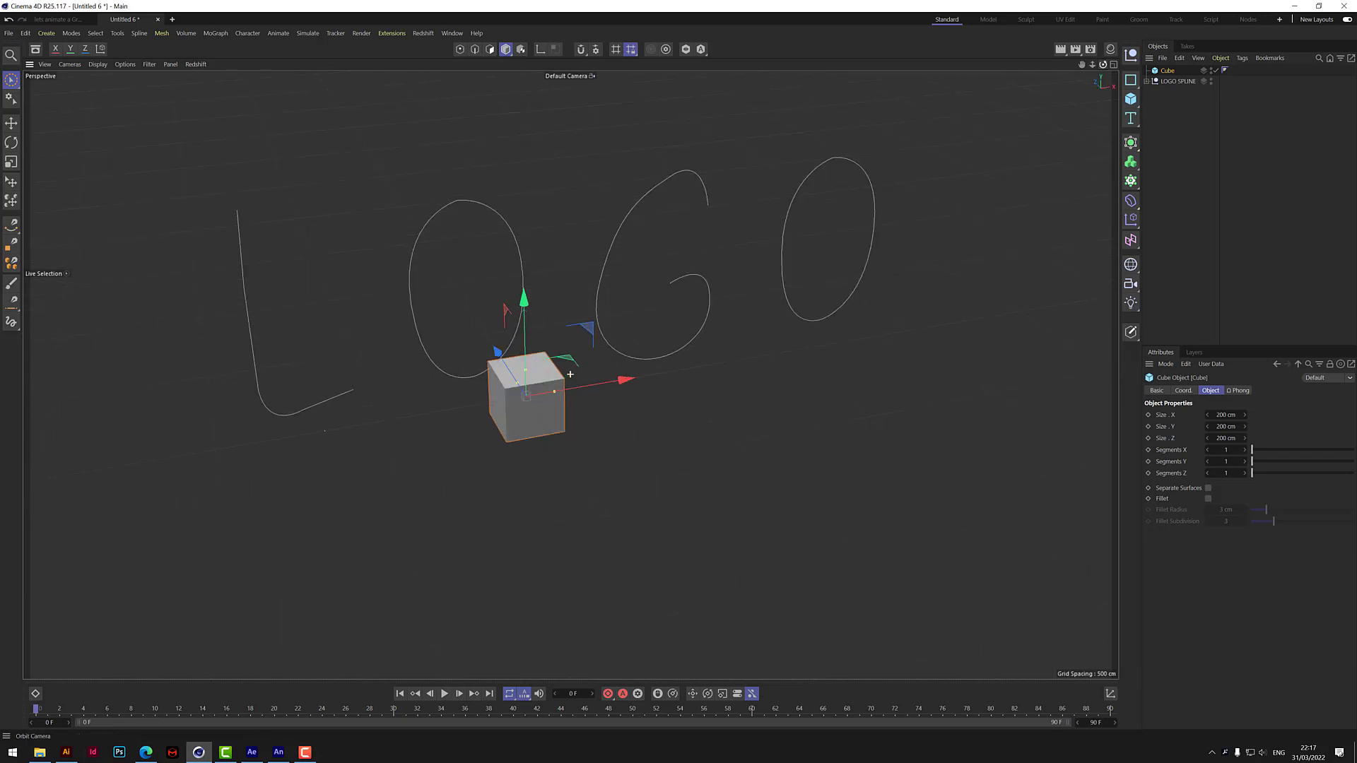
drag(555, 396, 655, 379)
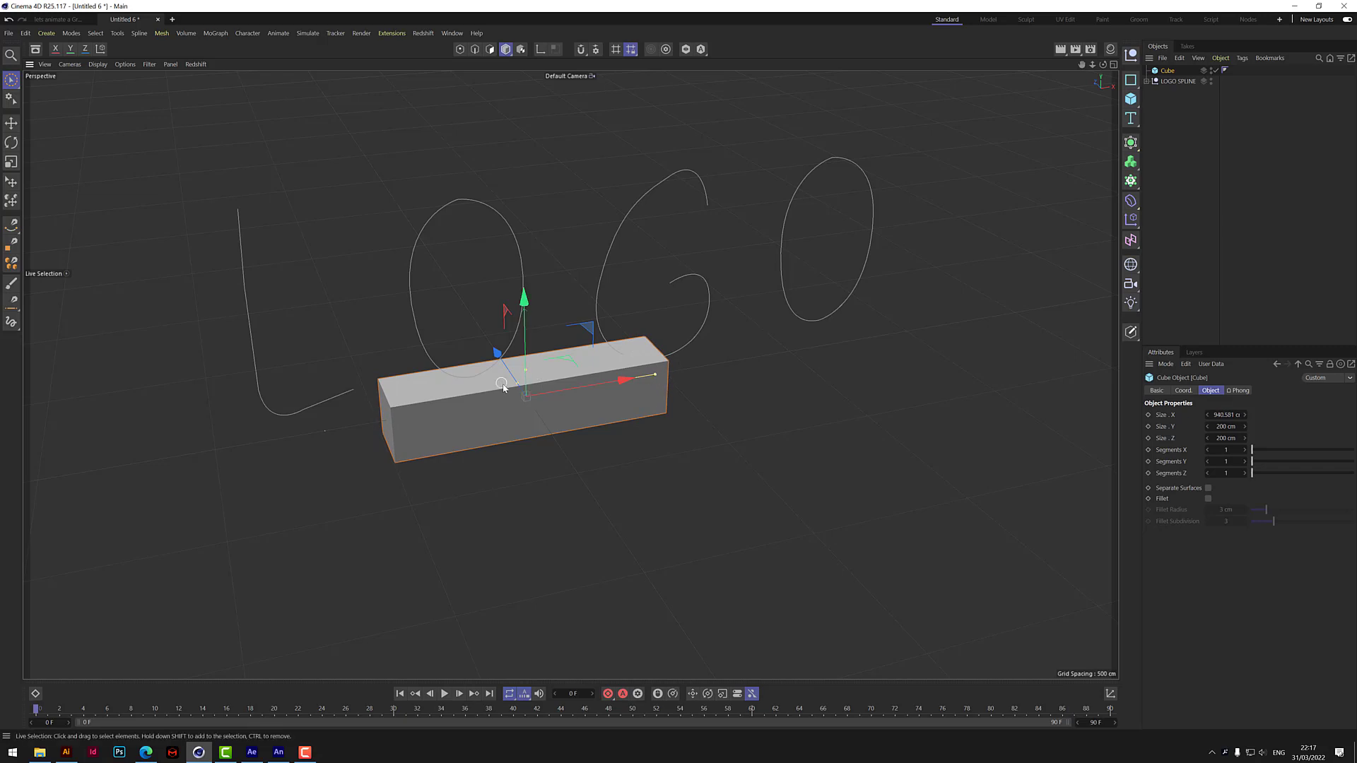
drag(530, 377, 537, 392)
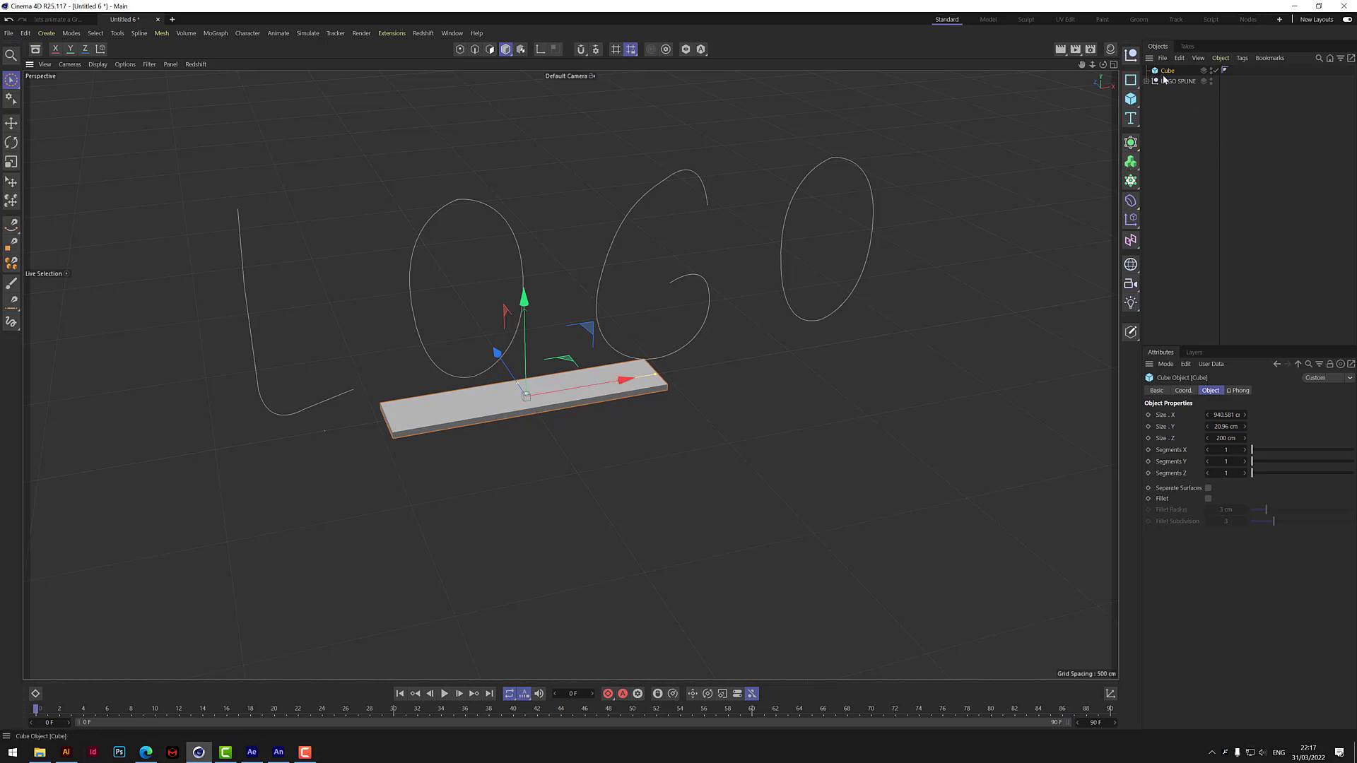
Duplicate the slab, resize the copy to about 463 × 87 × 142 cm, and move it toward the slab's front right end.
ctrl+drag(1168, 78, 1170, 82)
drag(656, 378, 504, 363)
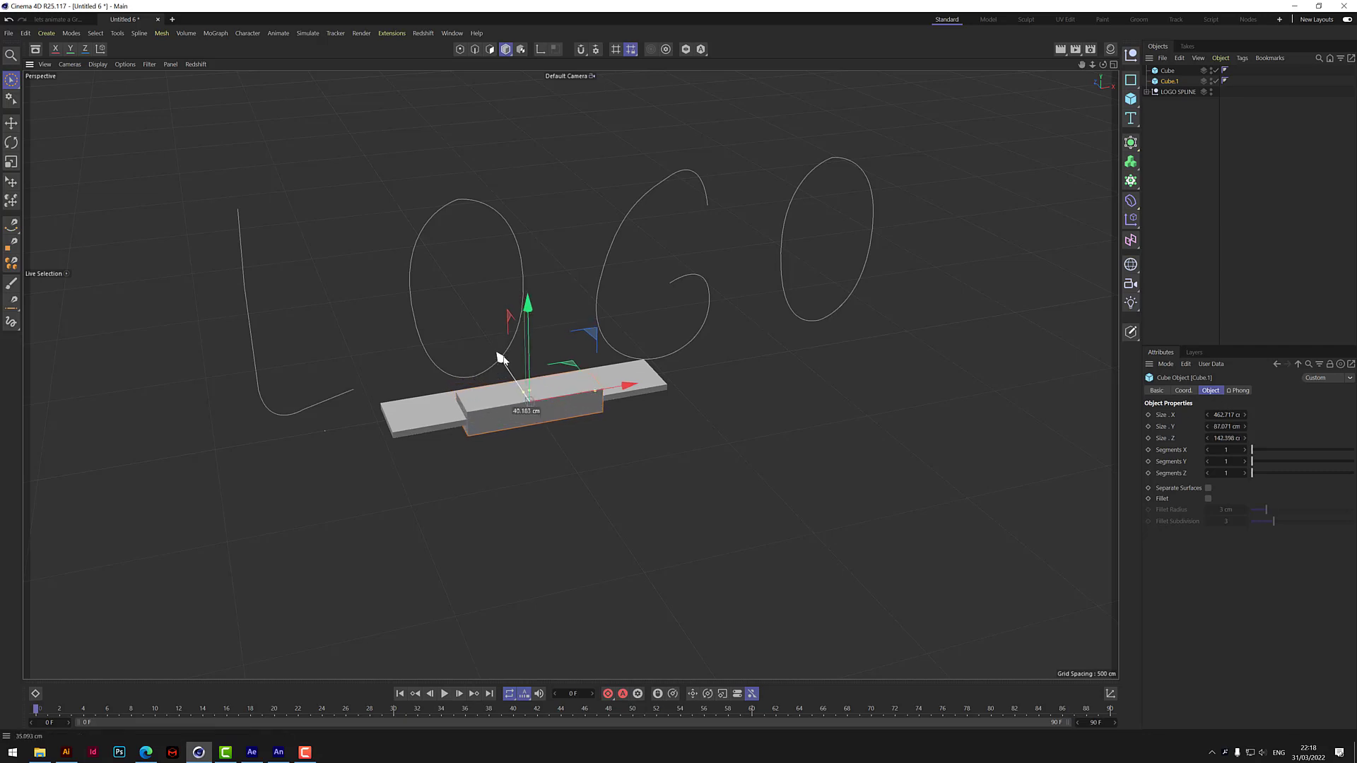
drag(621, 389, 671, 382)
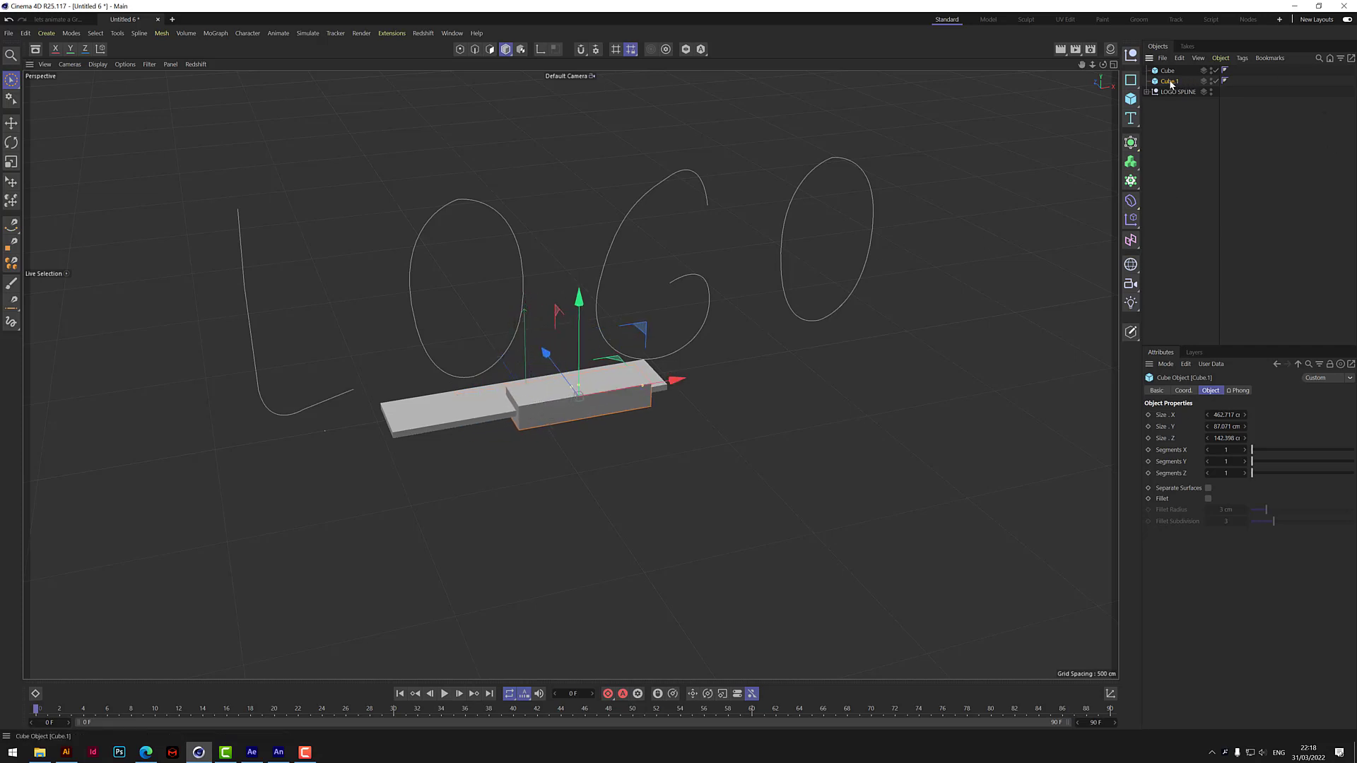
Duplicate the second block, resize the copy to about 623 × 119 × 59 cm, and move it back and left across the slab.
ctrl+drag(1171, 85, 1173, 87)
drag(639, 391, 548, 337)
drag(672, 373, 636, 387)
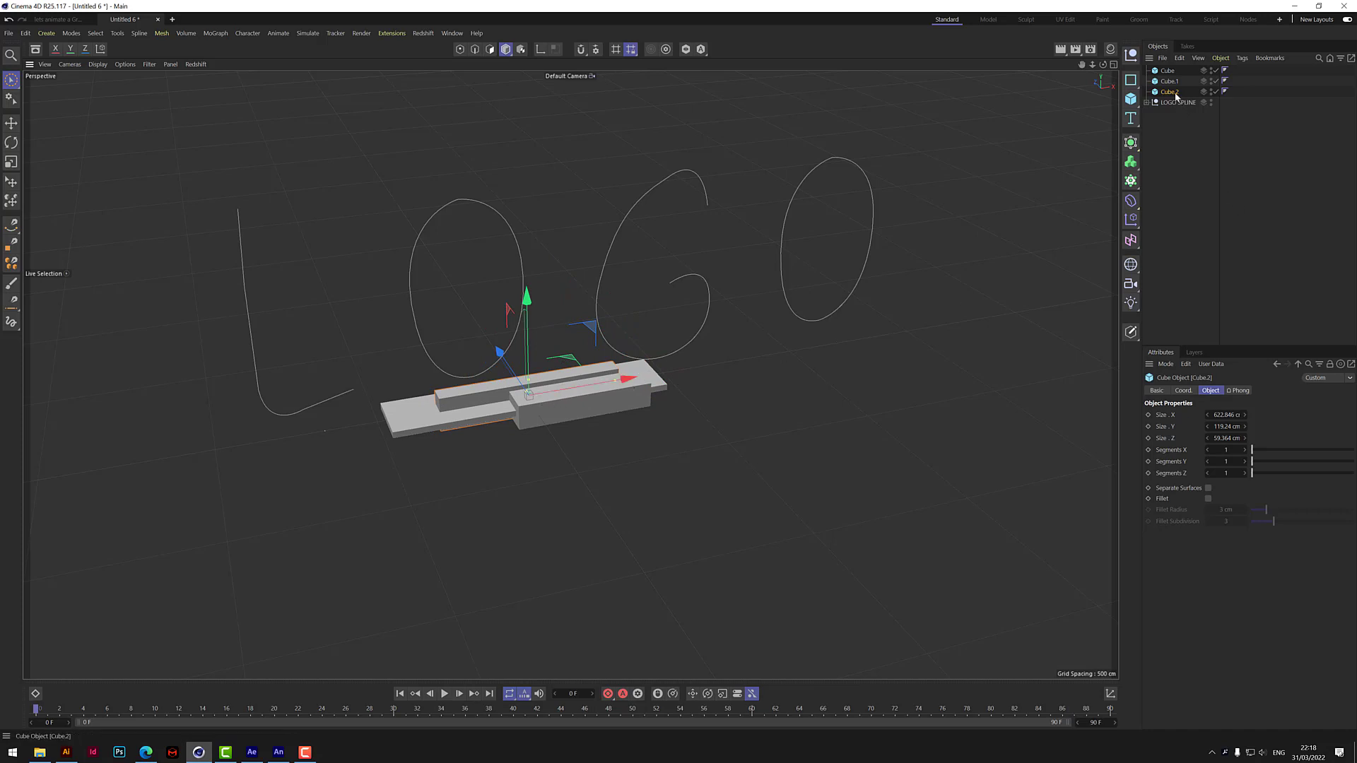
Duplicate the long narrow block, reduce the copy's height to about 43 cm, and move it to the front side of the slab.
ctrl+drag(1176, 97, 1179, 106)
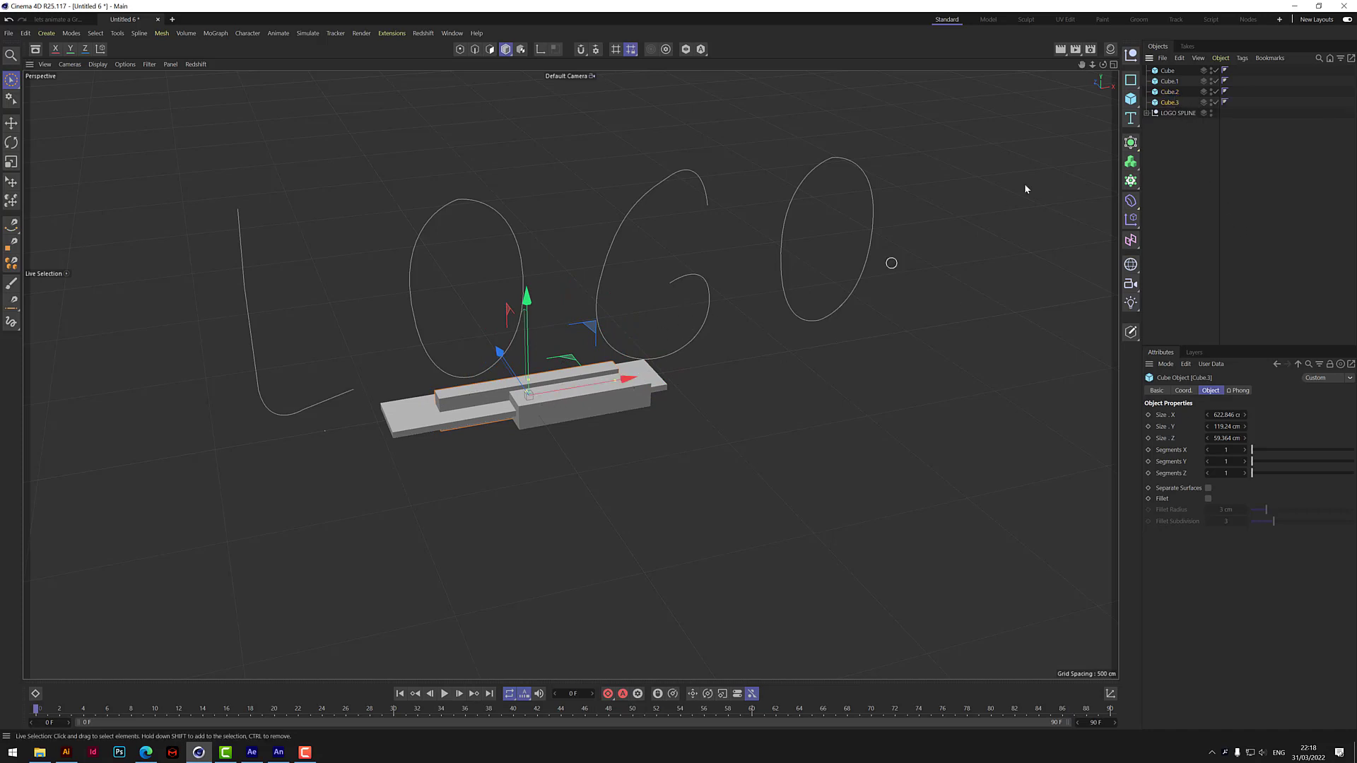
drag(1102, 65, 1159, 53)
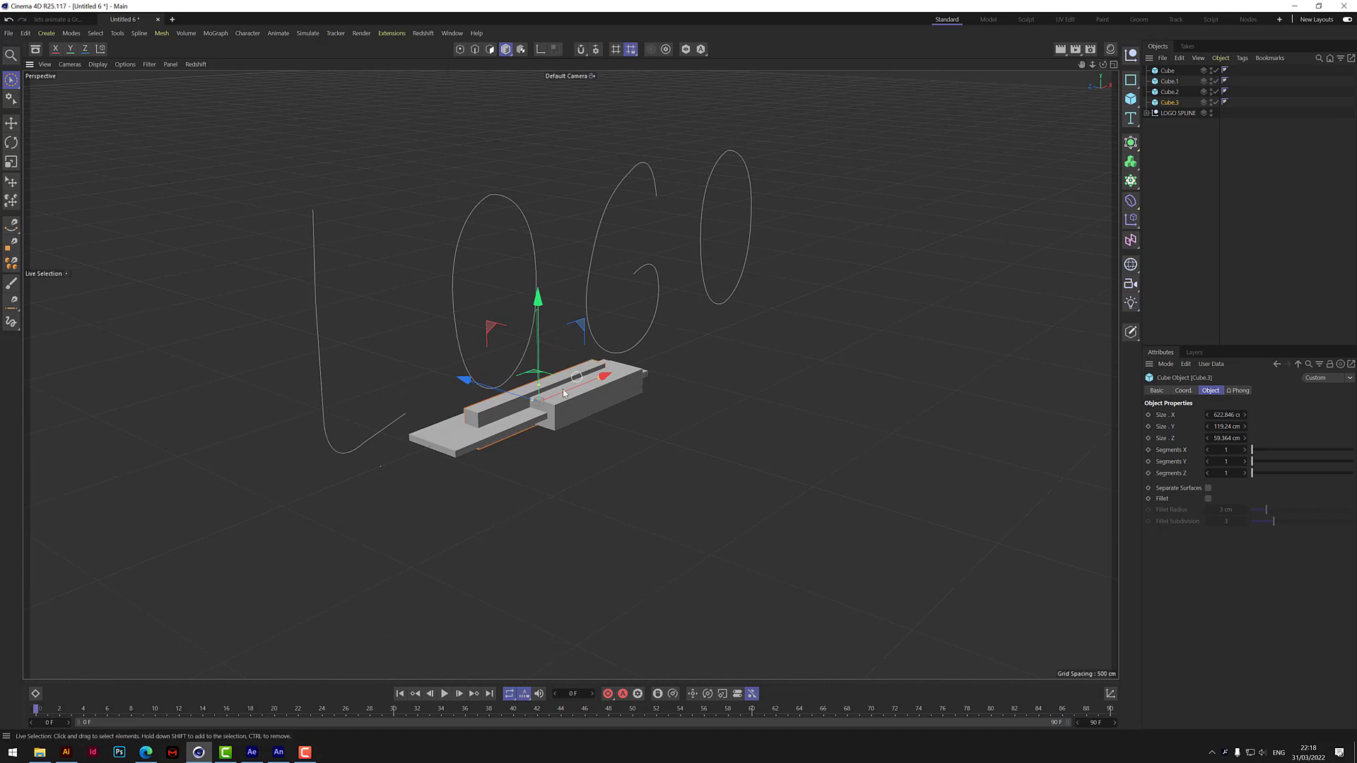
drag(469, 379, 591, 413)
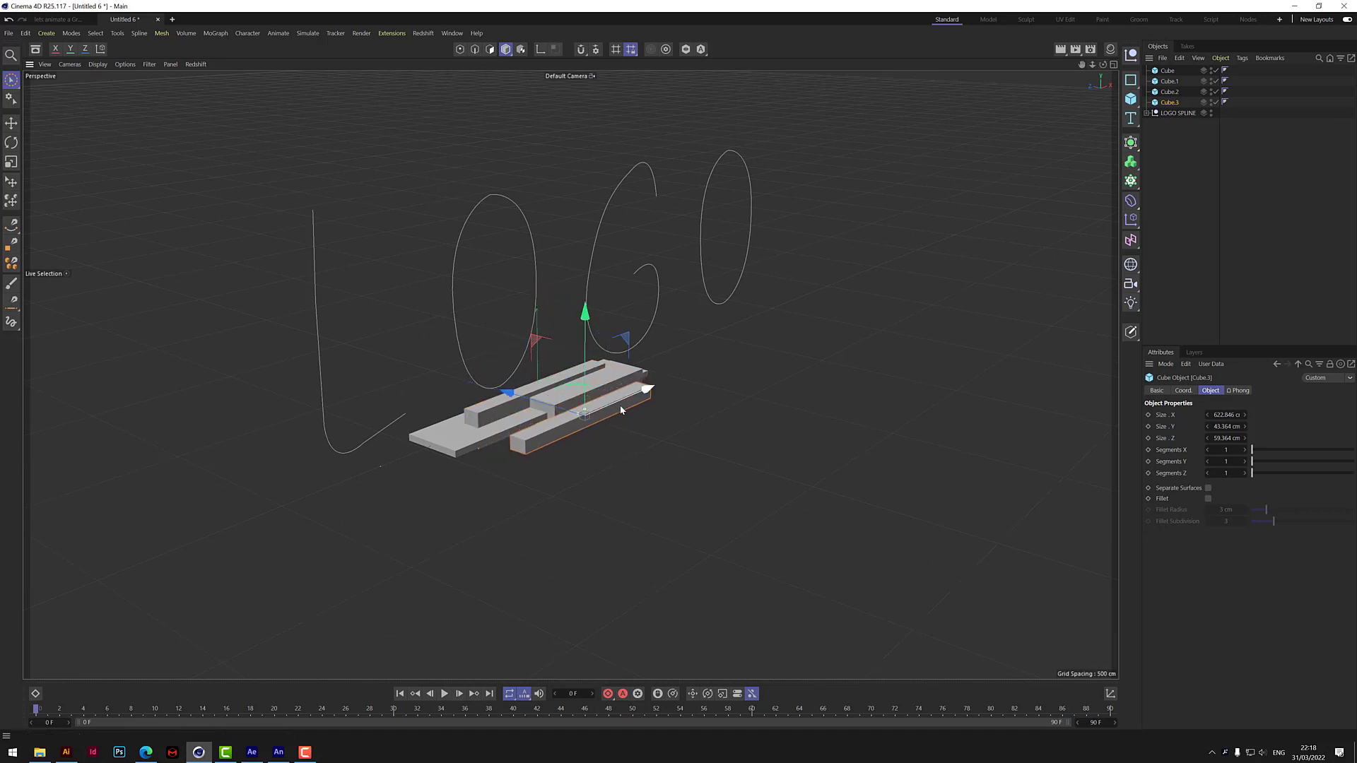
Shorten the low block on the front side of the slab to about 420 cm in X.
drag(1104, 65, 1039, 85)
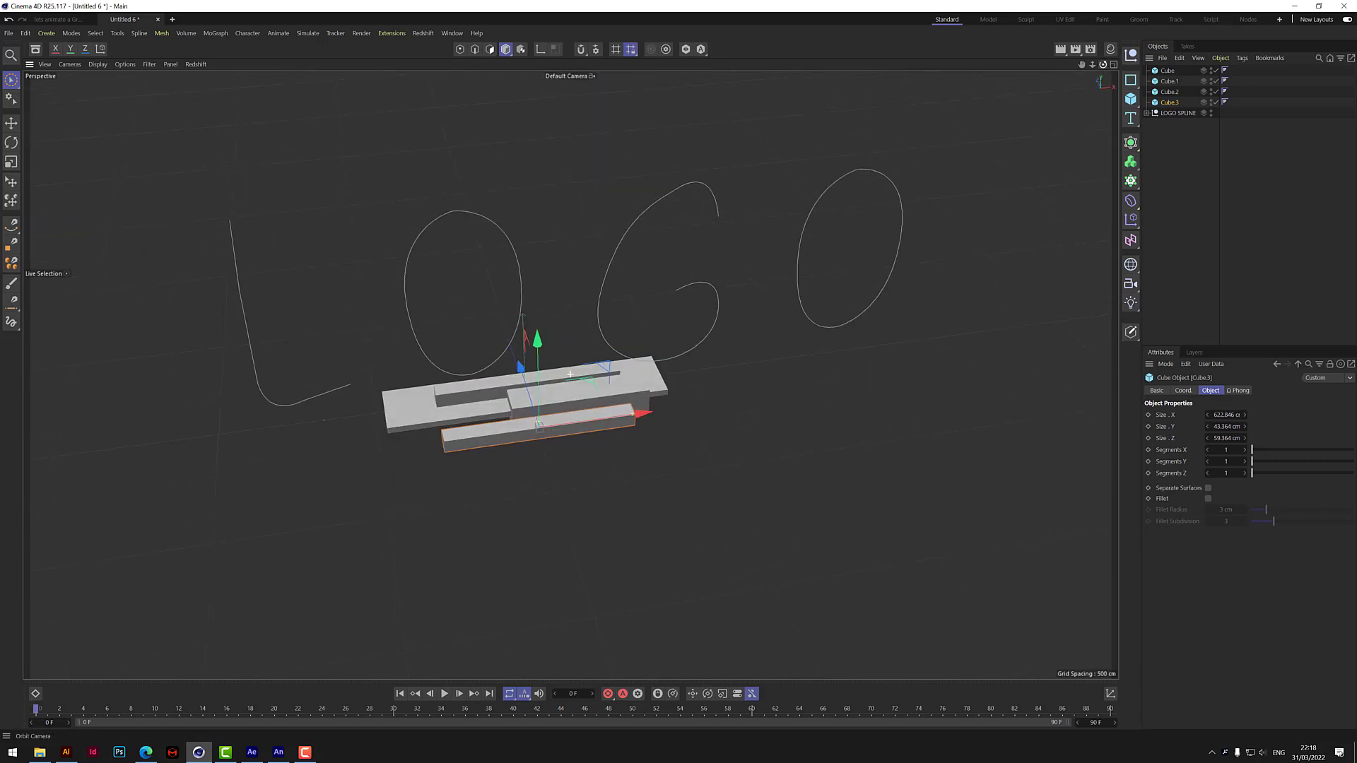
drag(632, 416, 604, 421)
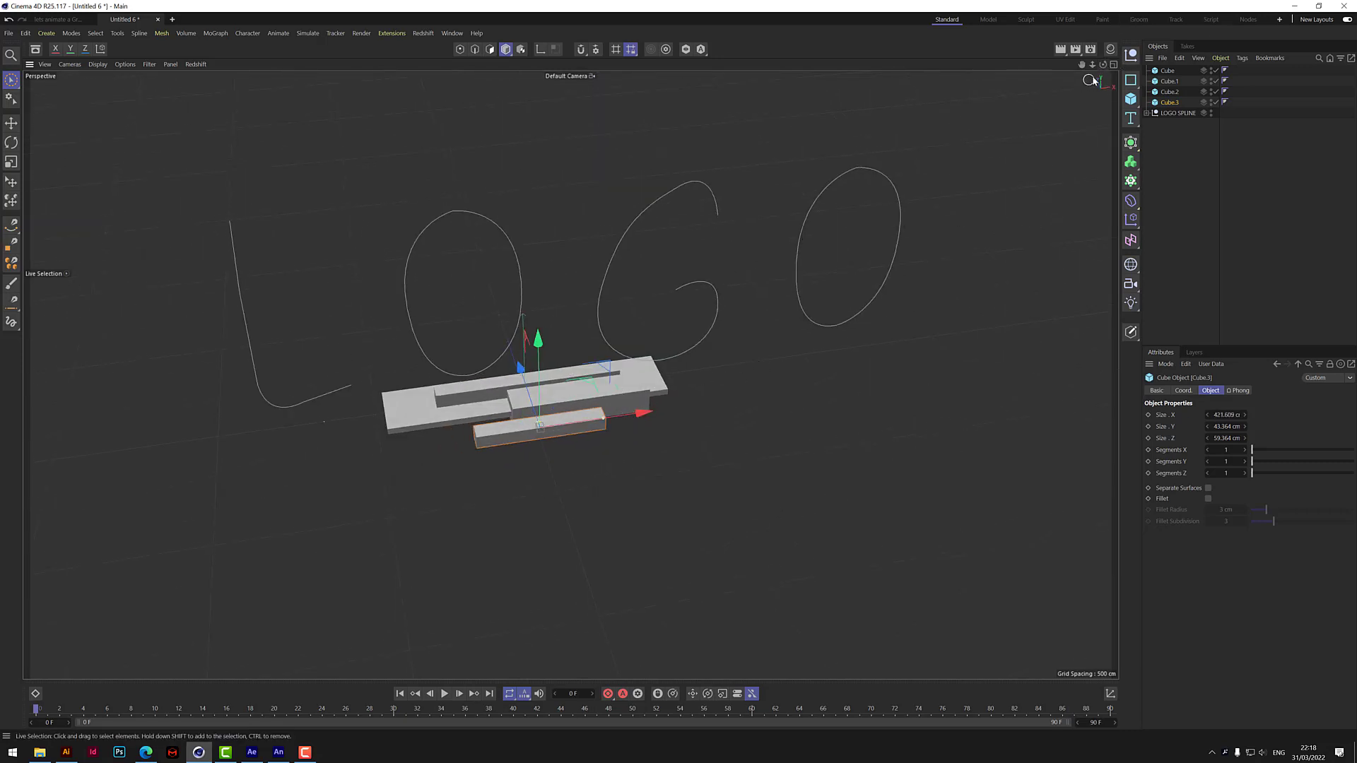
drag(1103, 64, 994, 79)
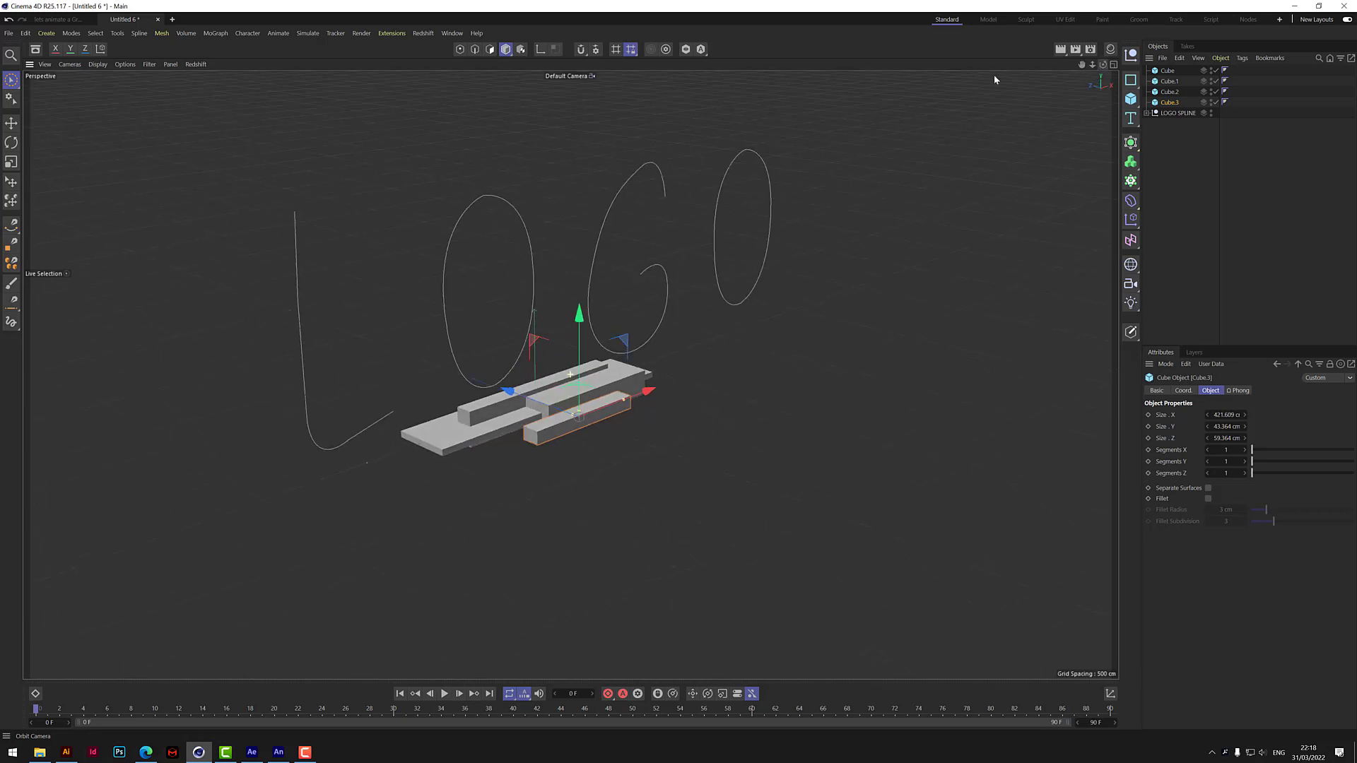
Rotate the shortened front block about its long axis and move it along the slab's front edge toward the left end.
click(12, 142)
drag(612, 380, 571, 407)
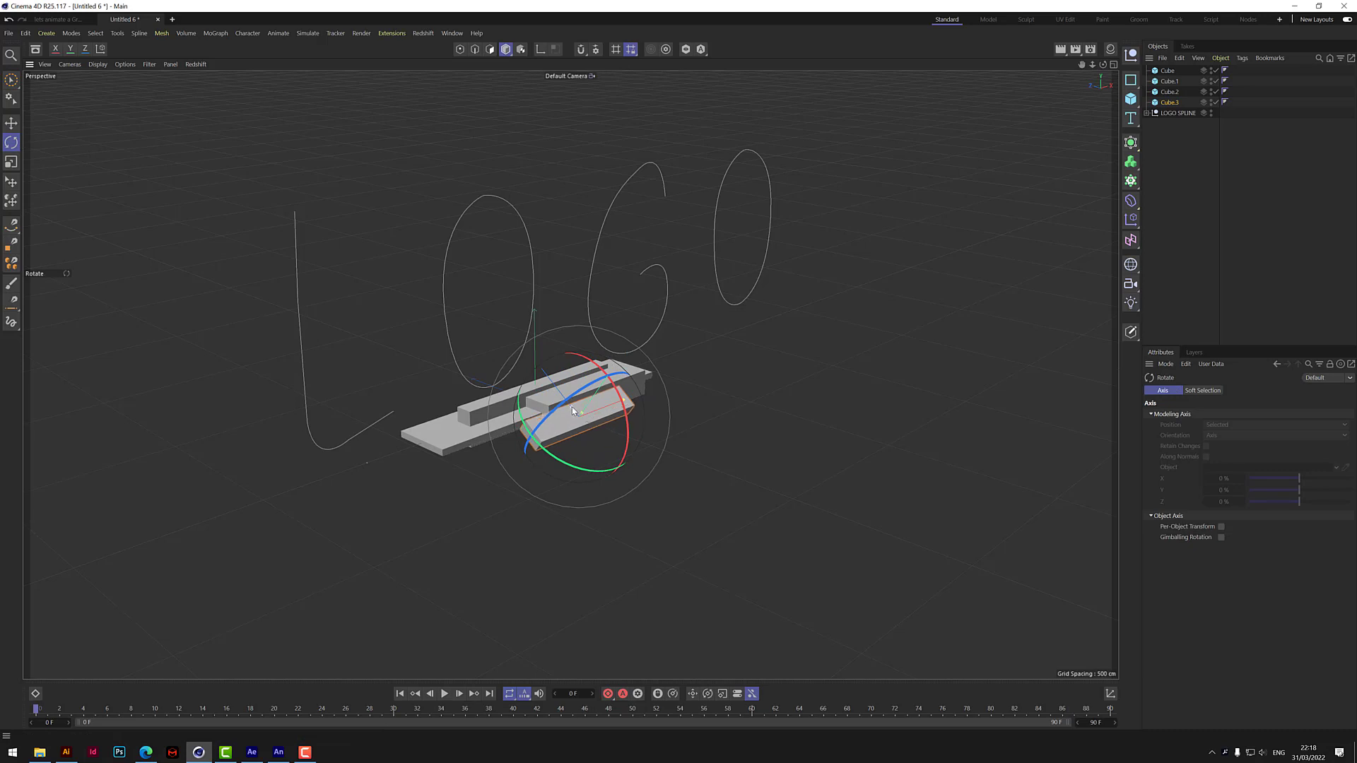
click(11, 79)
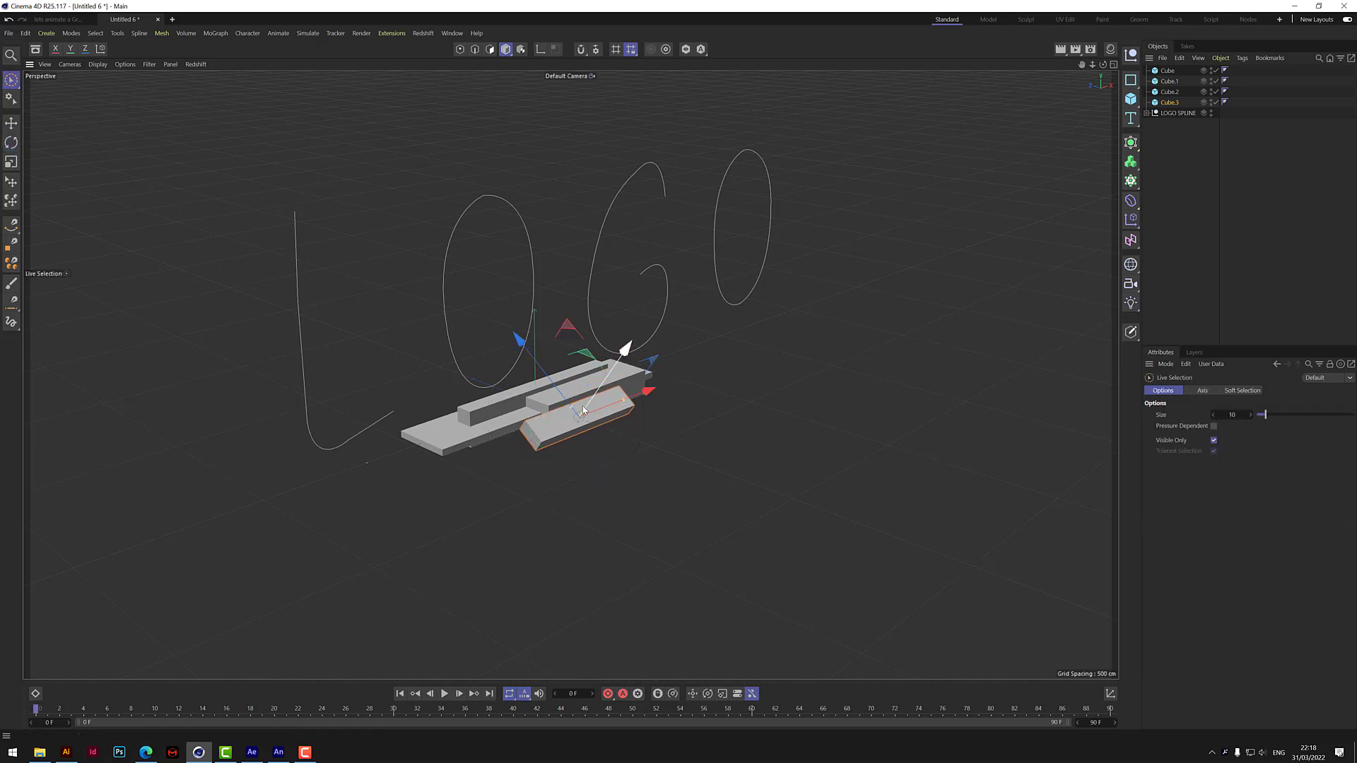
drag(645, 394, 595, 414)
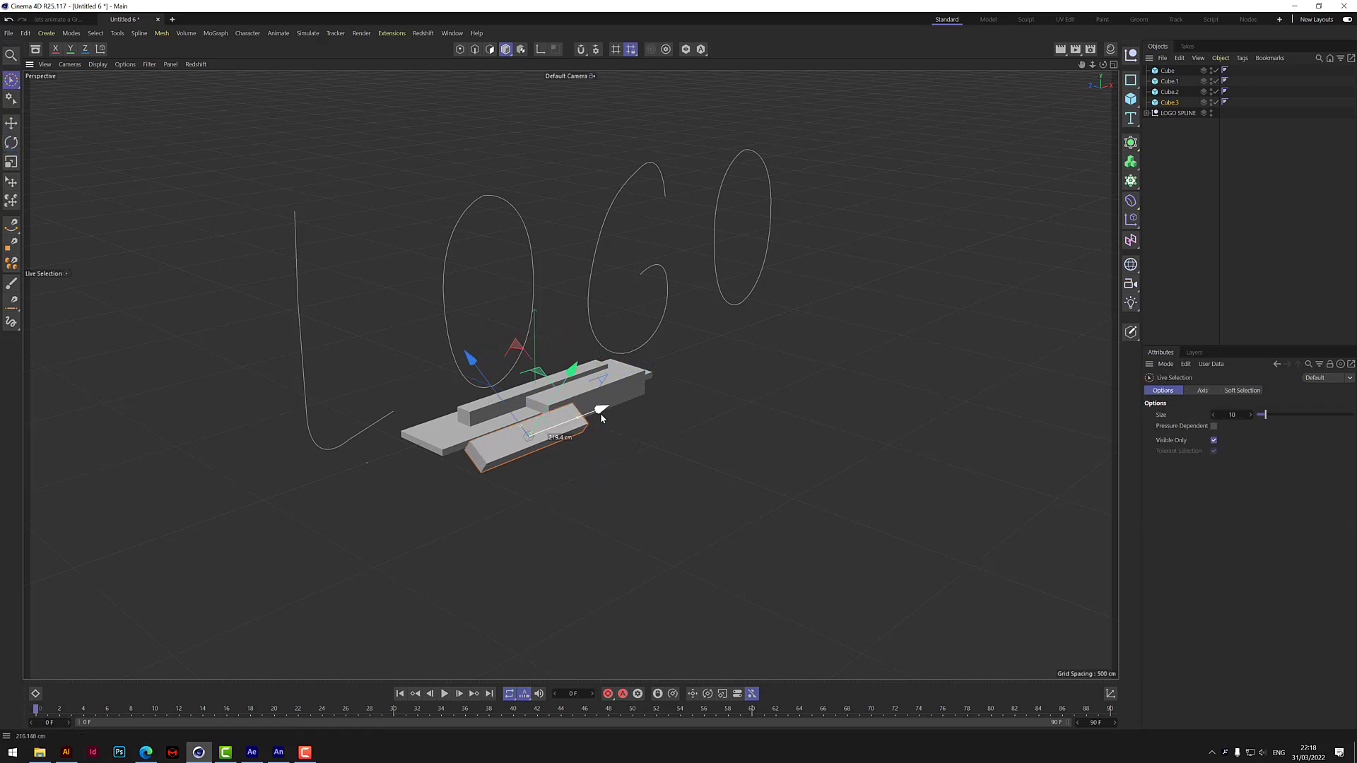
drag(480, 375, 553, 362)
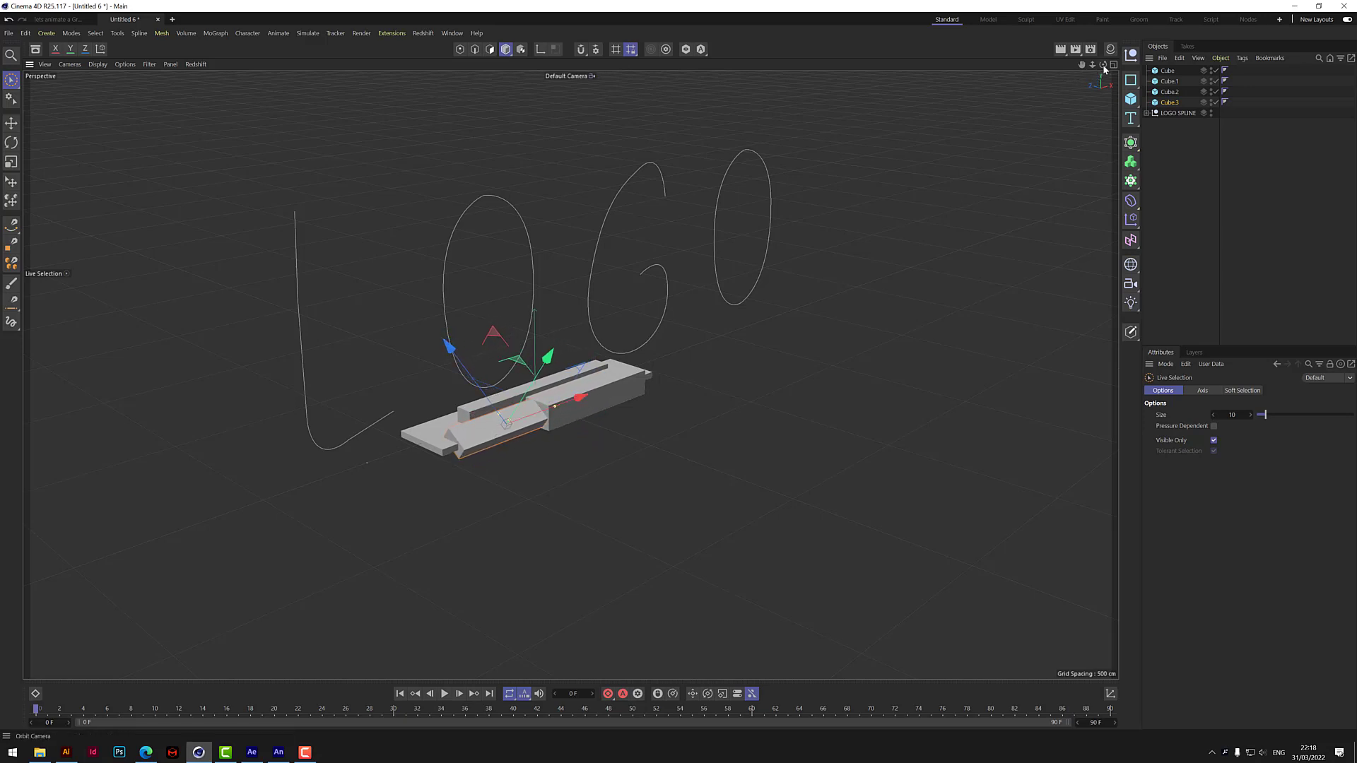
alt+drag(612, 388, 657, 360)
Duplicate the tall narrow block, reduce the copy's height to about 49 cm, and move it to the slab's rear right side.
alt+drag(570, 374, 720, 389)
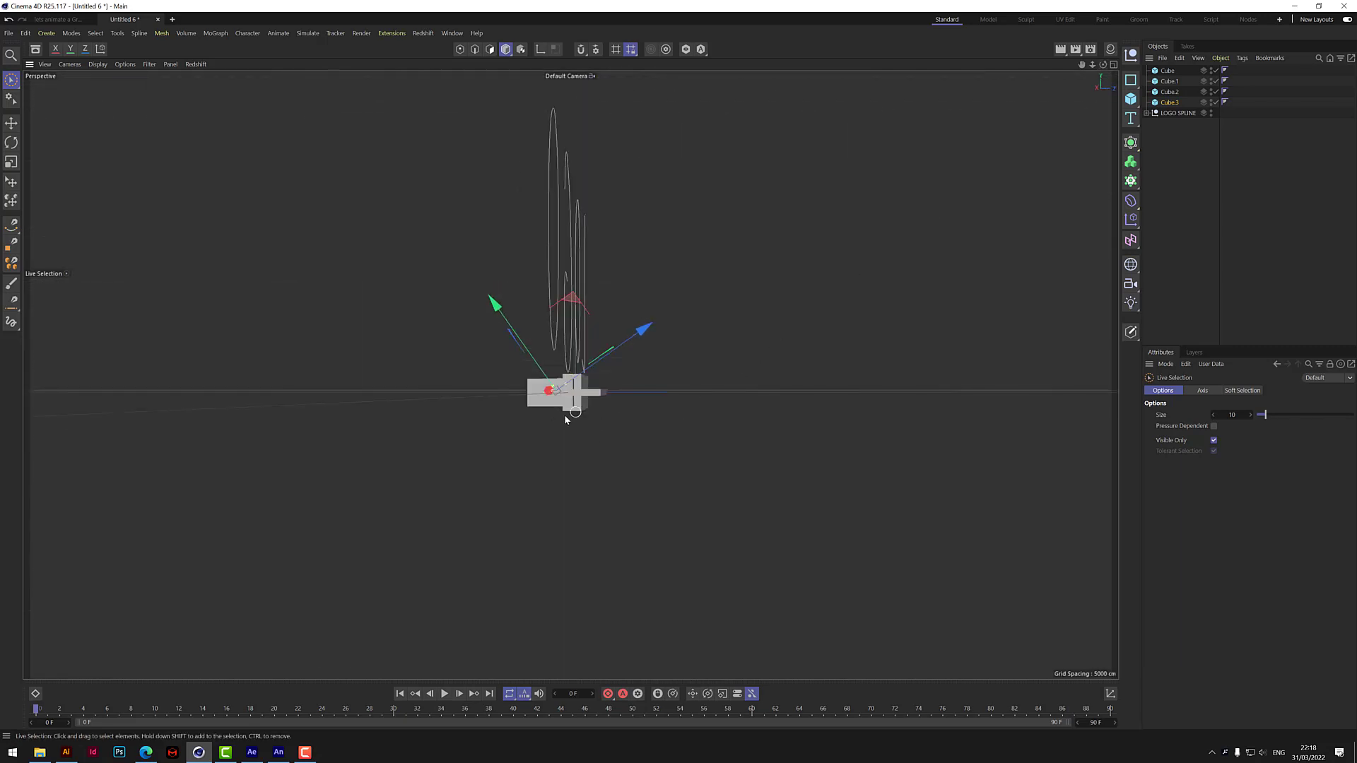
click(583, 409)
drag(680, 392, 680, 392)
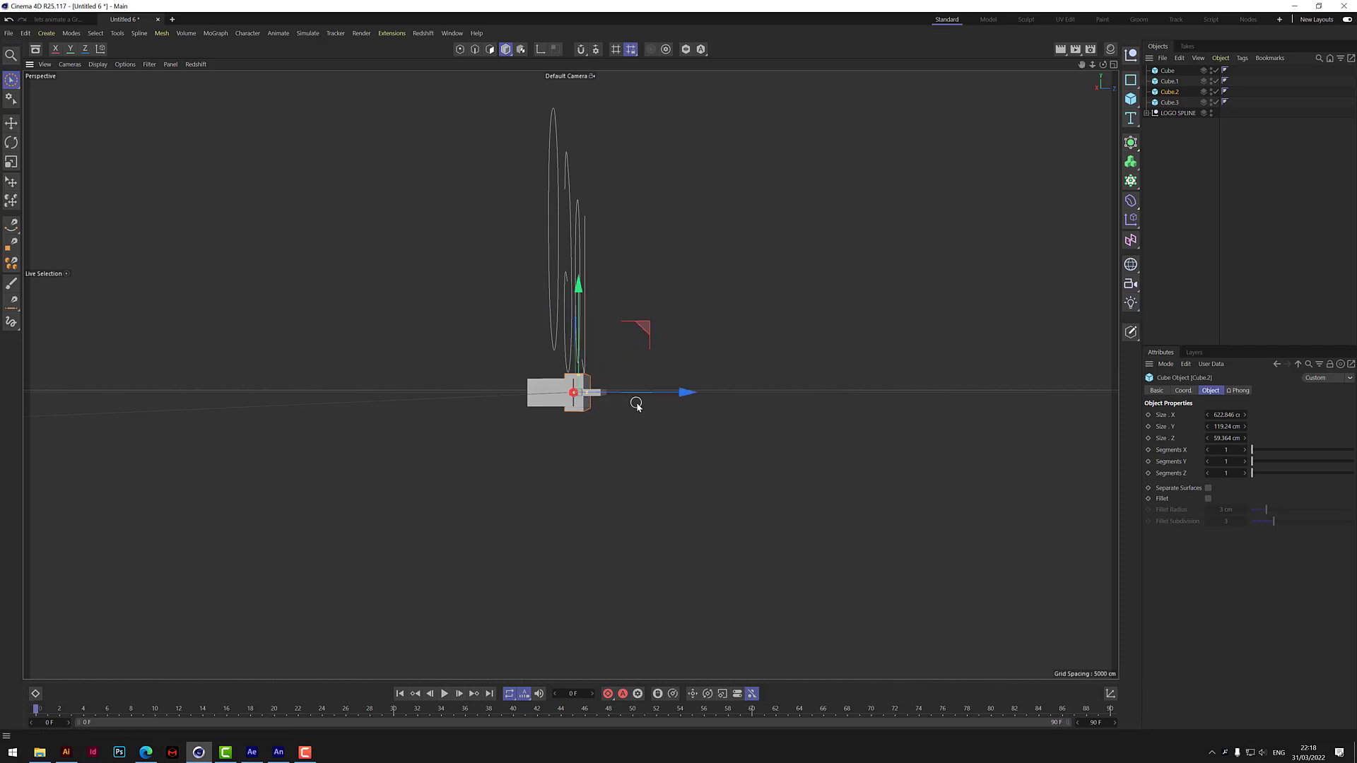
click(1170, 103)
click(1172, 93)
ctrl+drag(685, 391, 703, 391)
drag(599, 380, 761, 334)
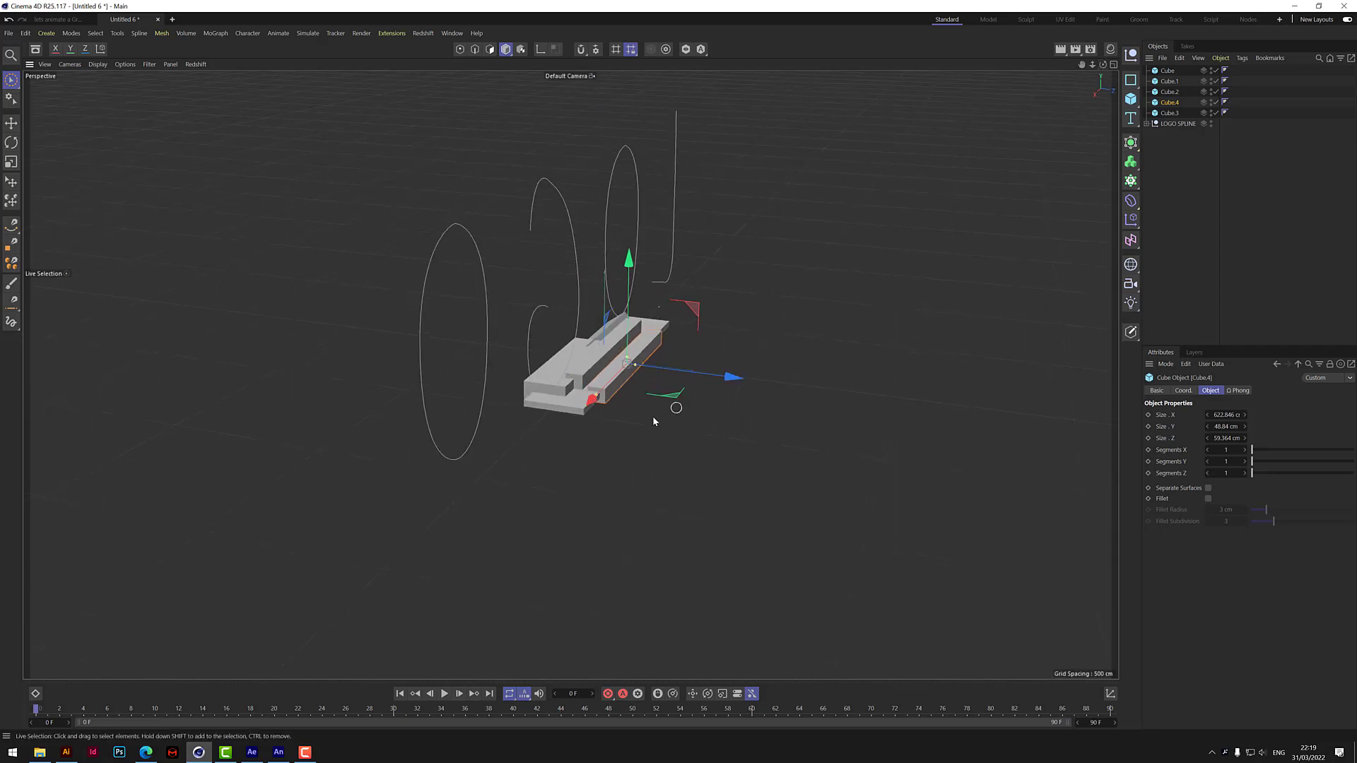
drag(588, 399, 566, 433)
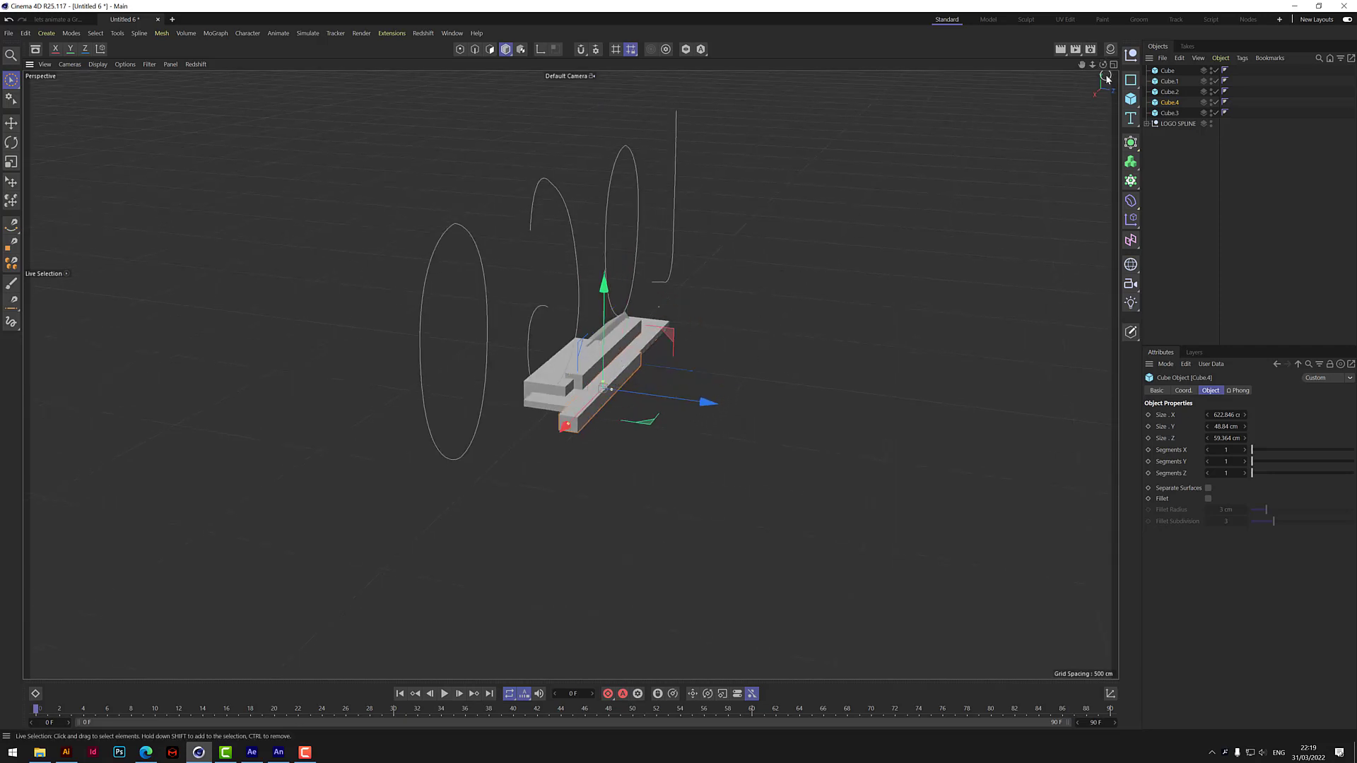
drag(1106, 79, 1113, 97)
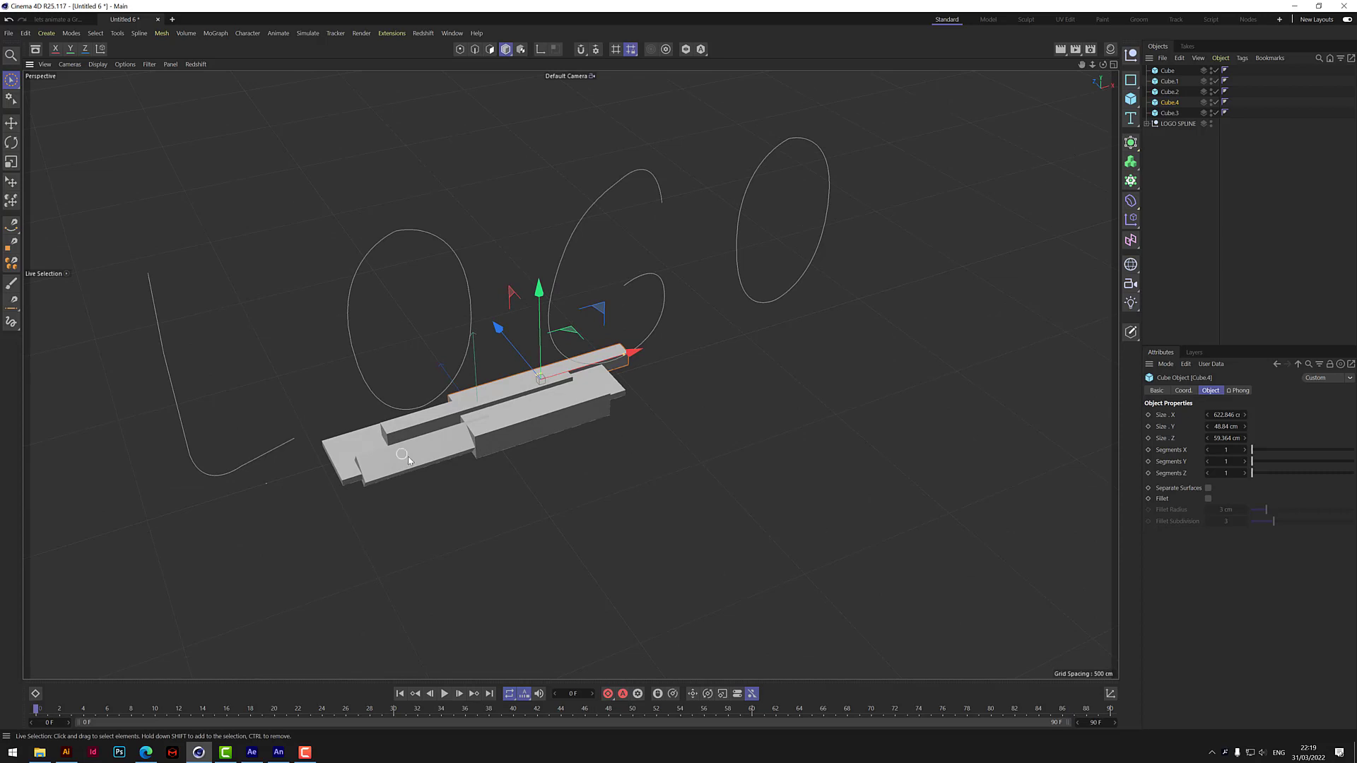
Widen the tilted front block to about 85 cm in Z and slide it farther toward the slab's left end.
click(431, 457)
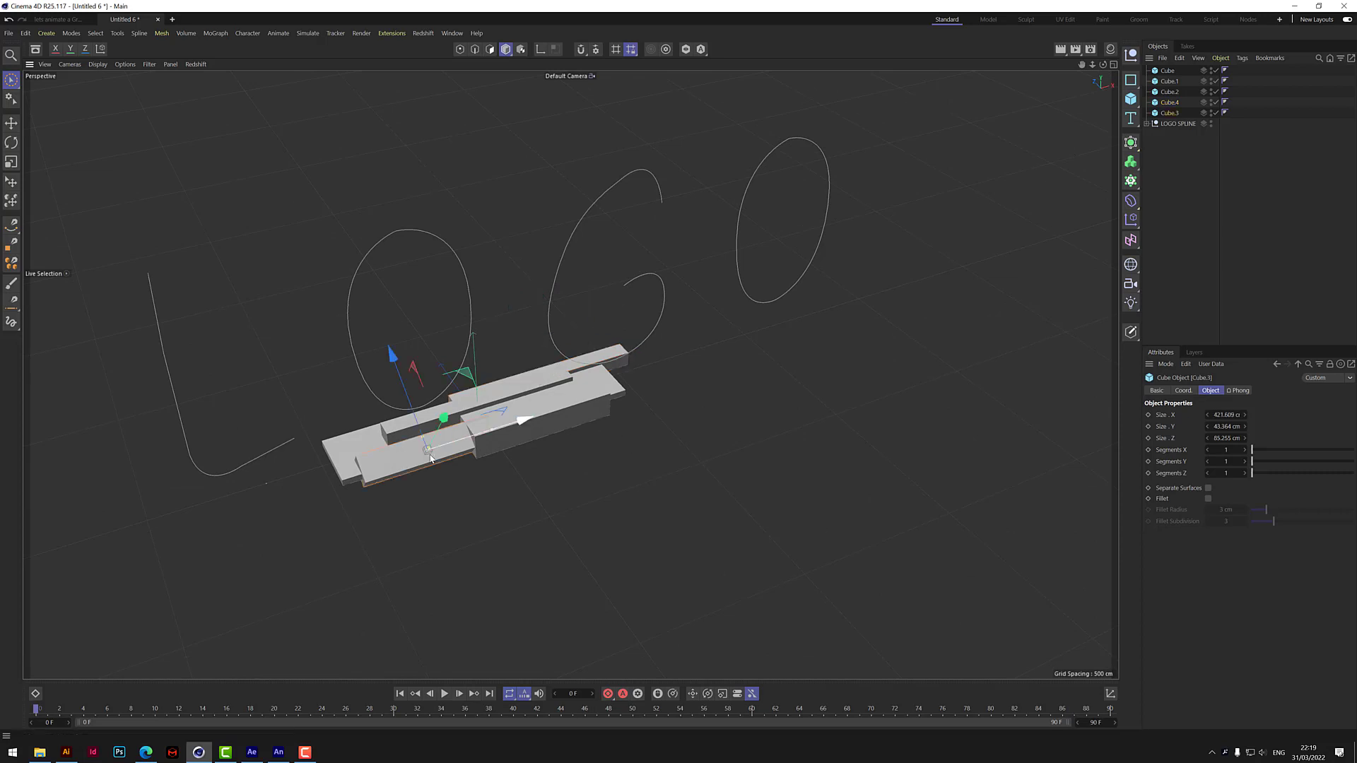
click(500, 431)
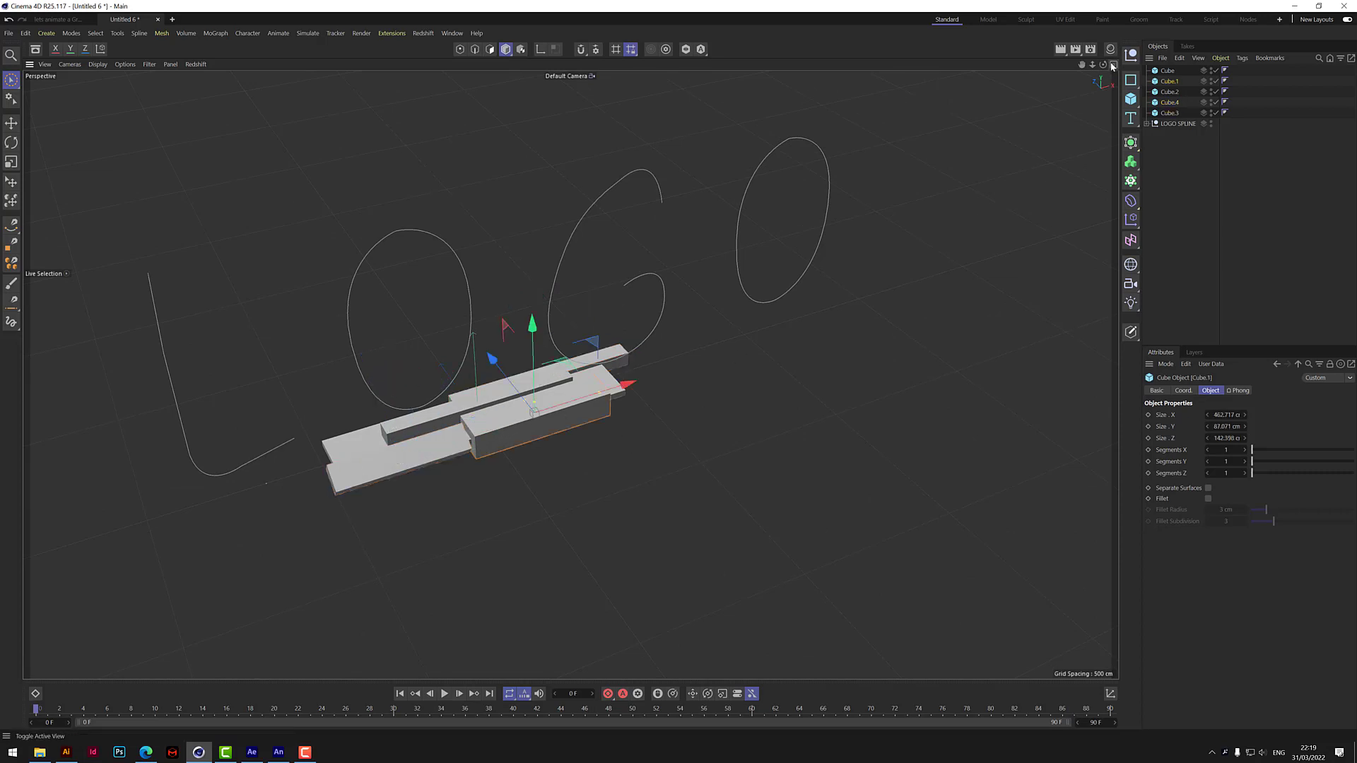
drag(1102, 64, 1039, 67)
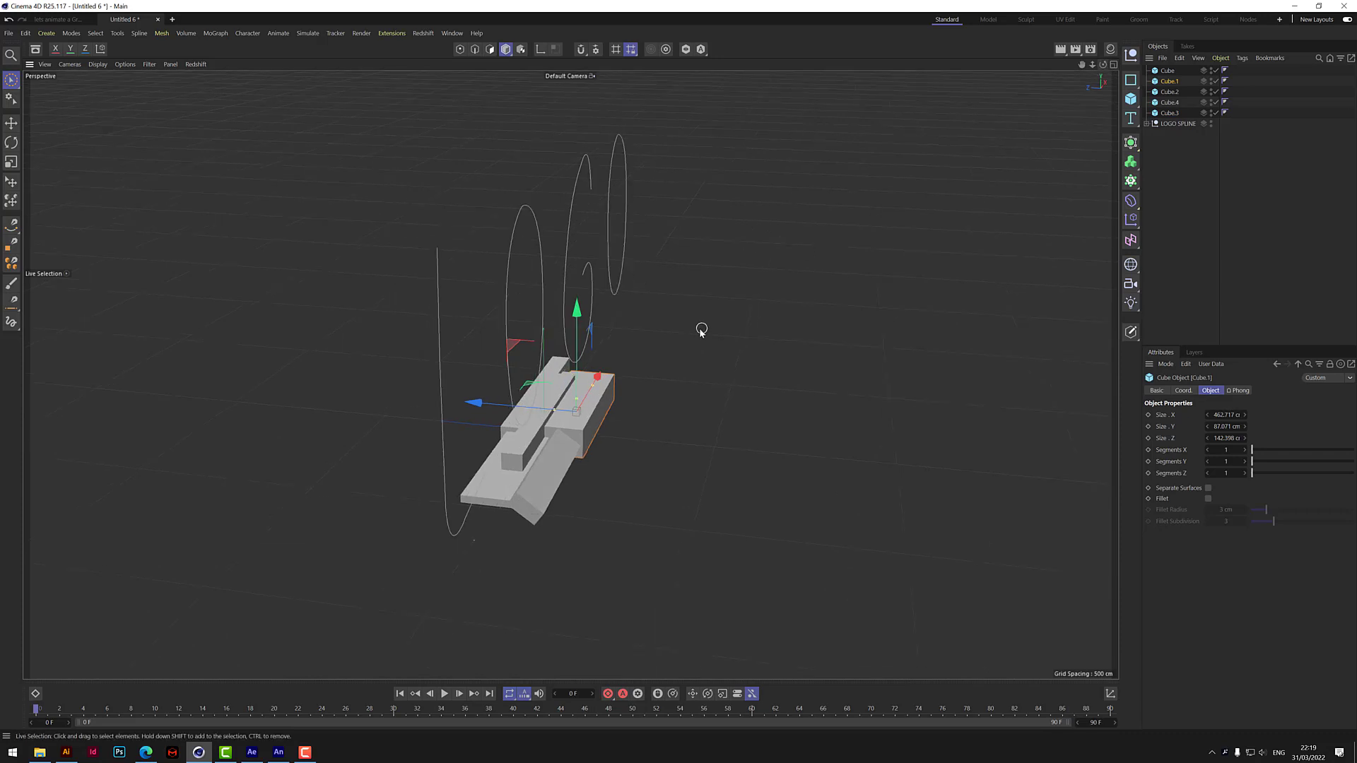
Raise the tall narrow block higher above the slab and shift it slightly toward the rear.
click(559, 400)
drag(540, 327, 539, 312)
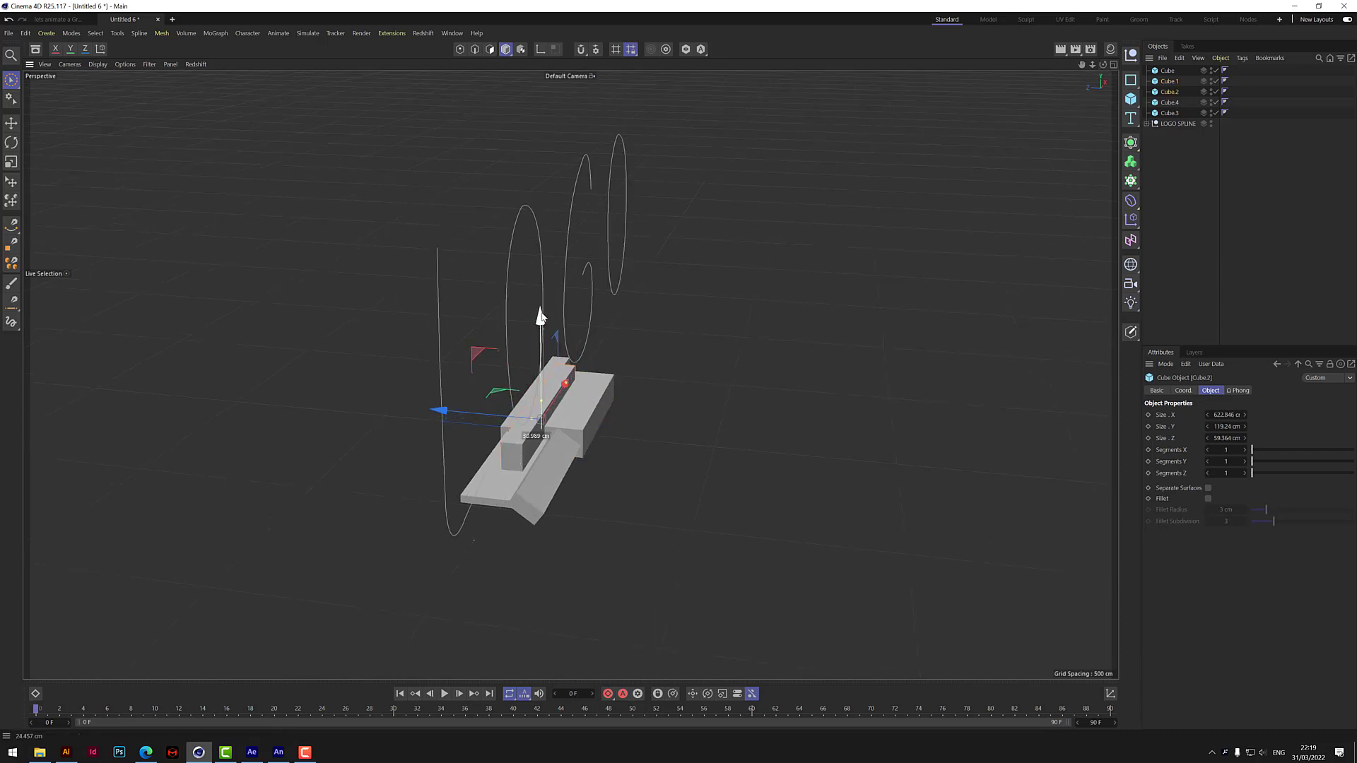
drag(452, 407, 446, 405)
drag(1102, 78, 488, 469)
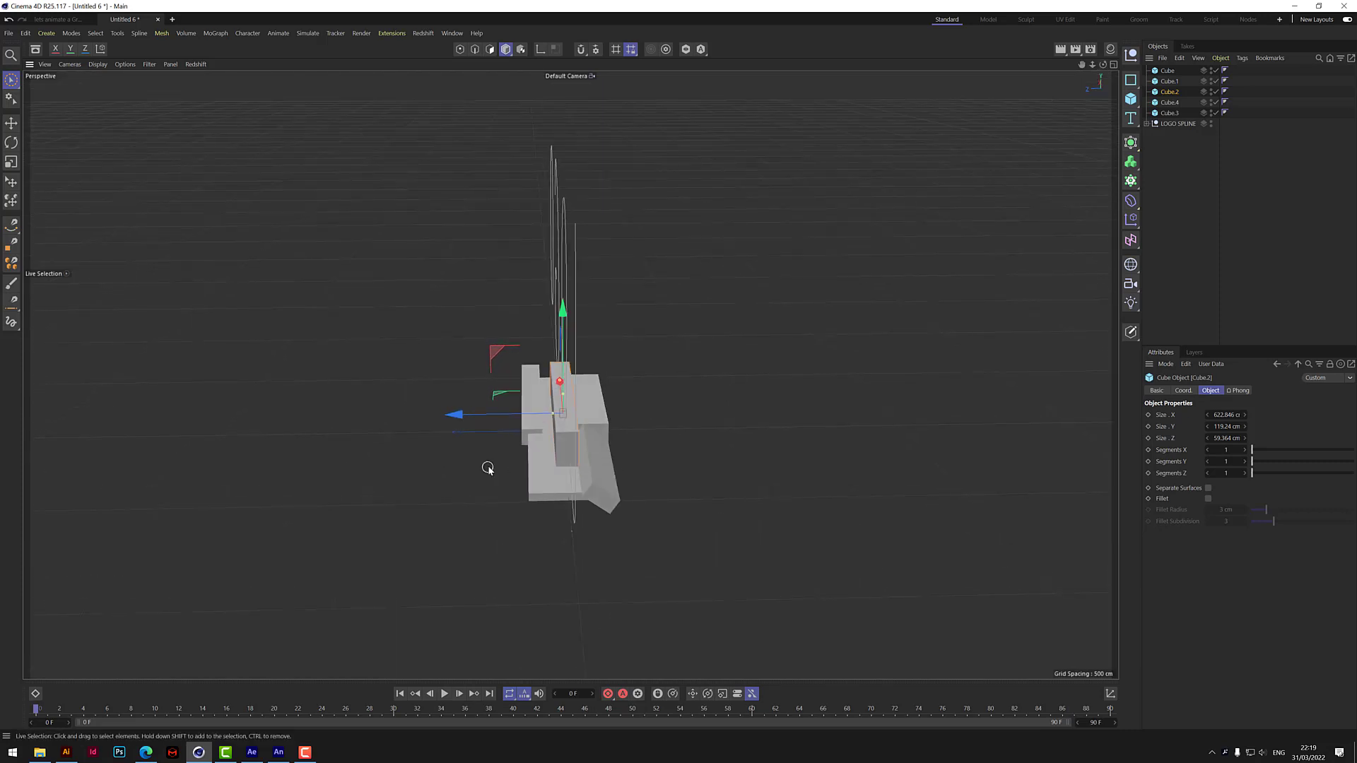
Narrow the base slab to about 140 cm in Z and move the rear block inward toward the other blocks.
click(537, 470)
drag(527, 430, 540, 433)
click(532, 418)
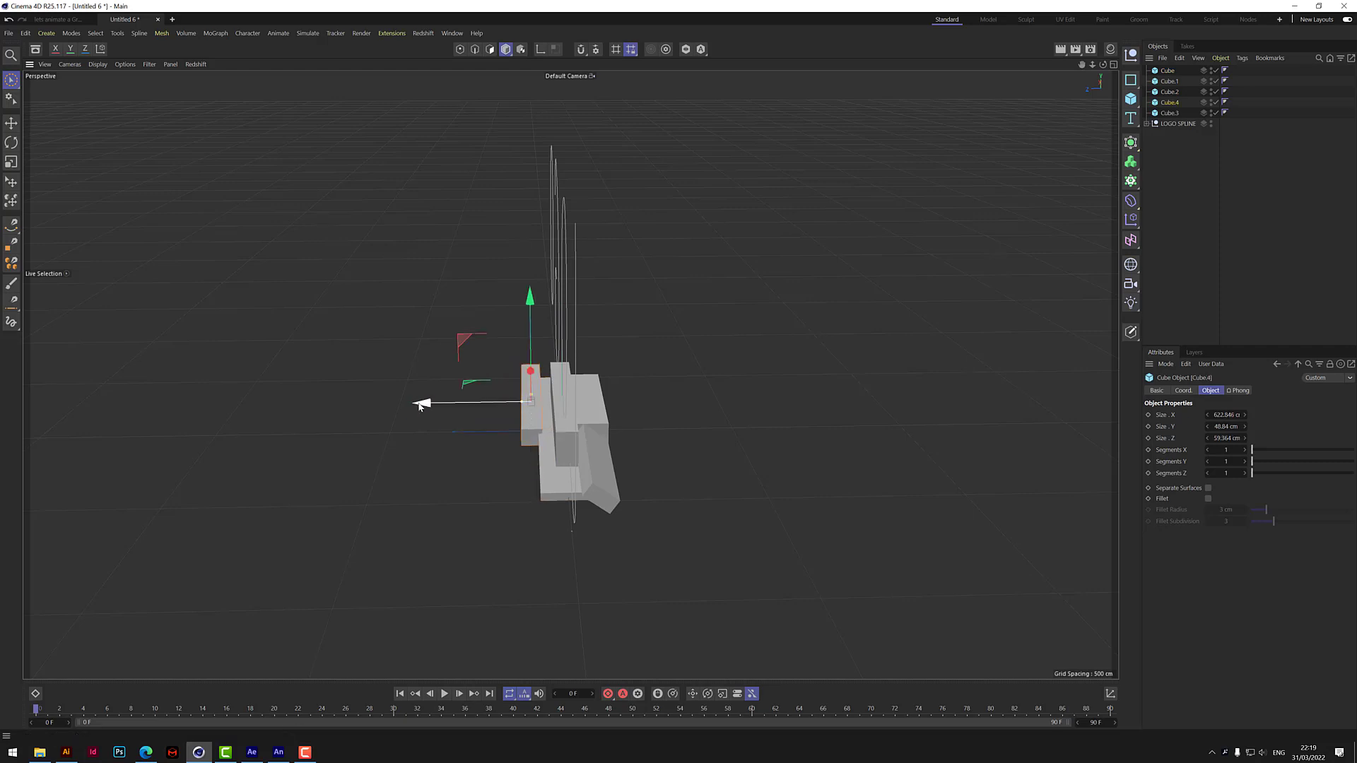
drag(422, 403, 433, 403)
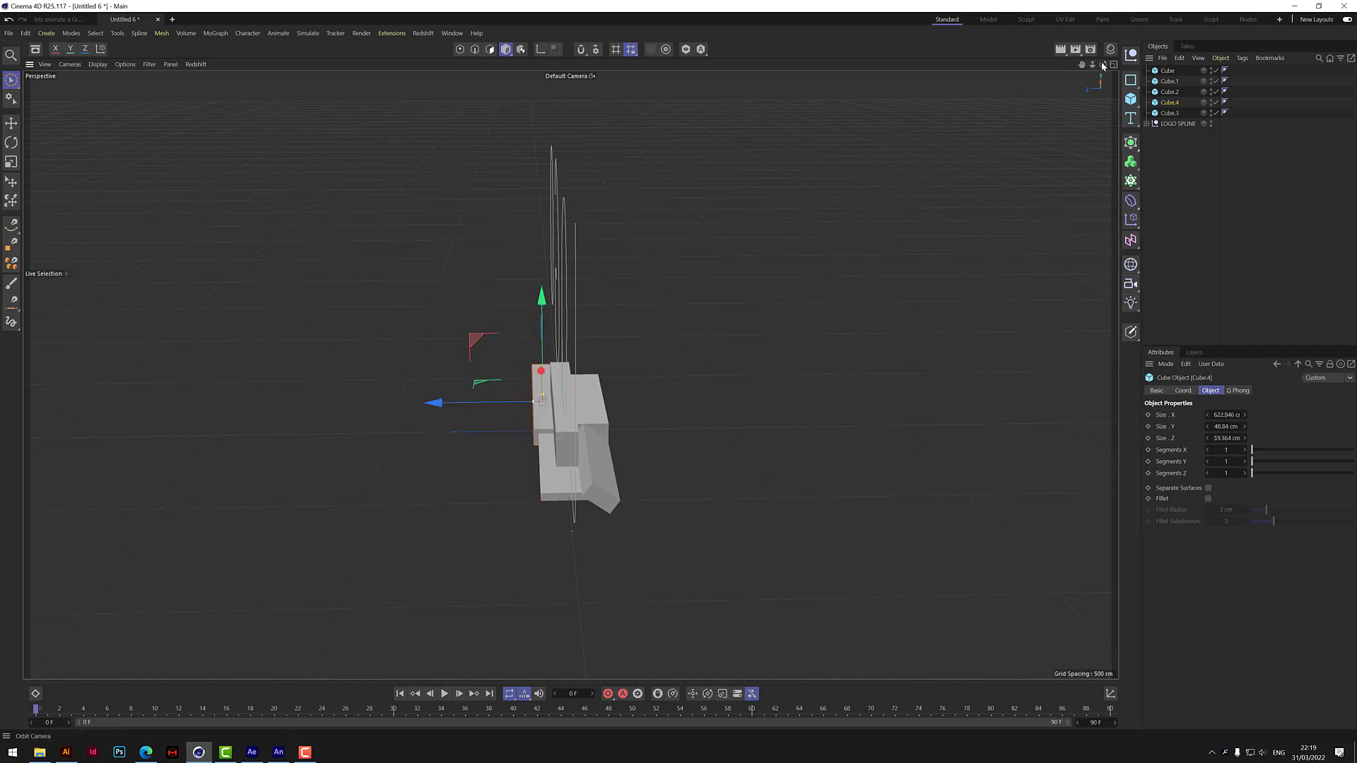
drag(1104, 66, 989, 69)
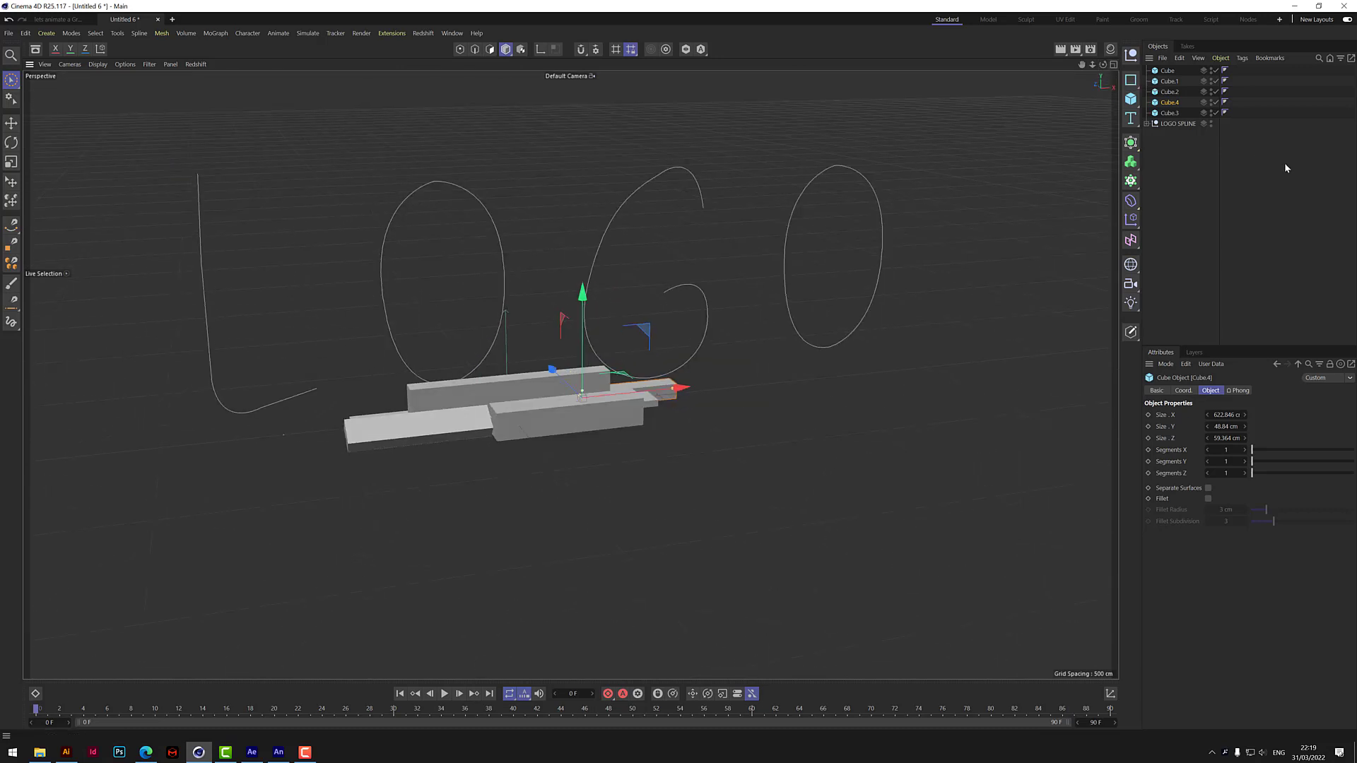
Group all five cube blocks under one null and name it CUBES.
click(1196, 193)
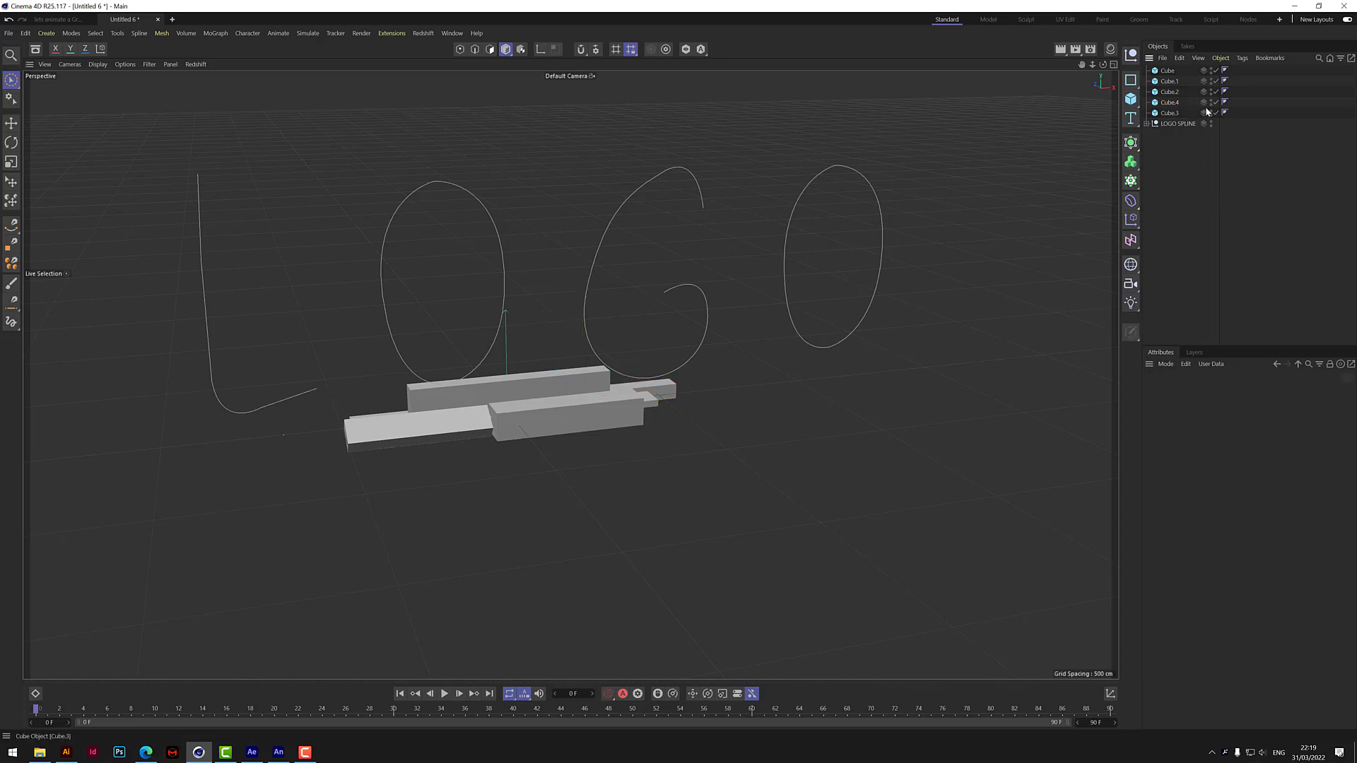
click(1175, 73)
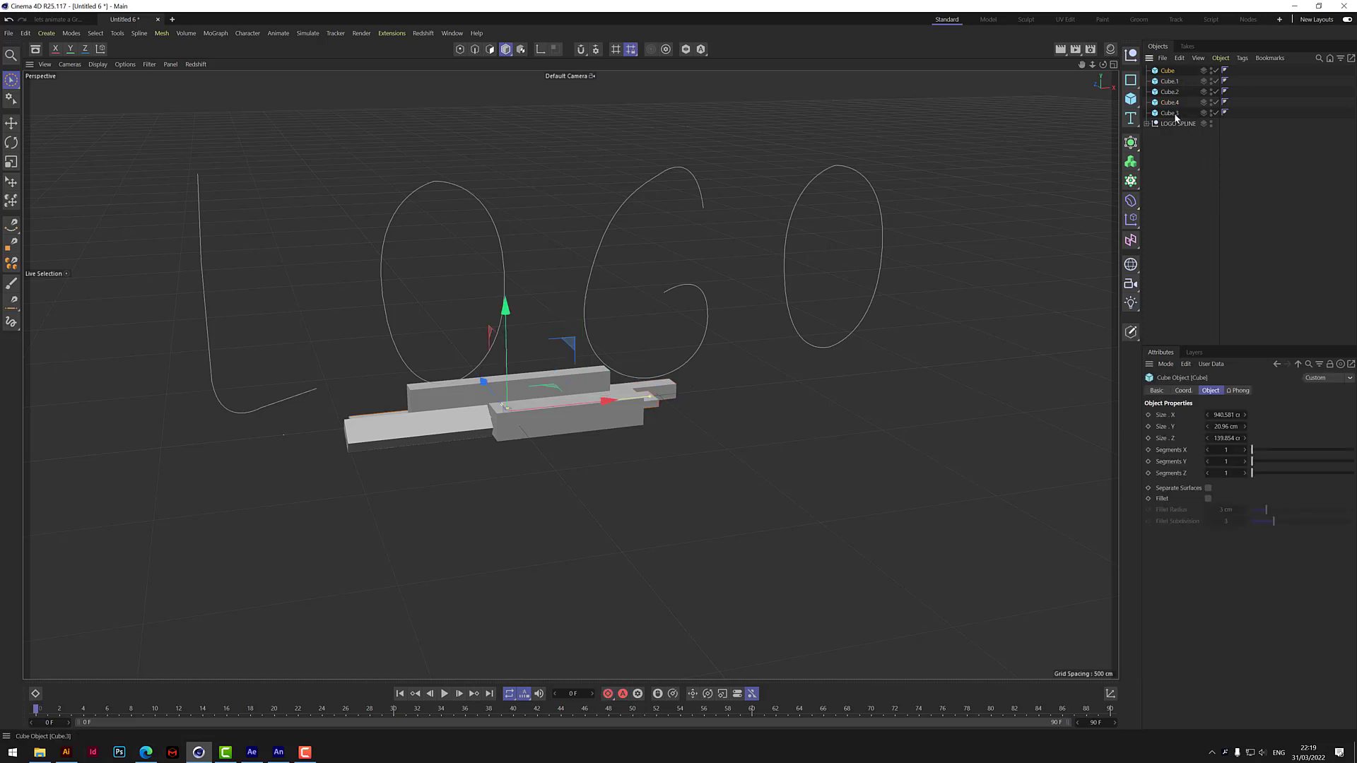
shift+click(1175, 115)
right_click(1174, 117)
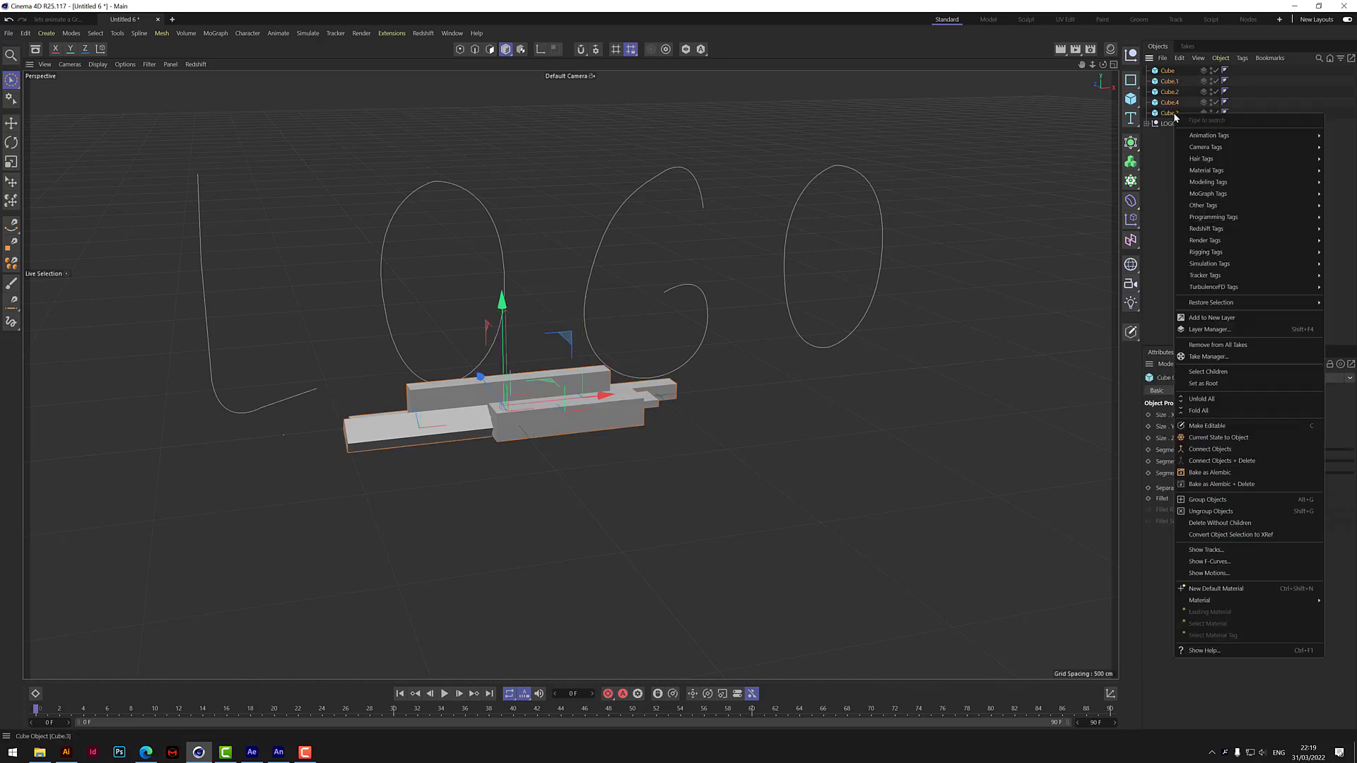
click(1207, 500)
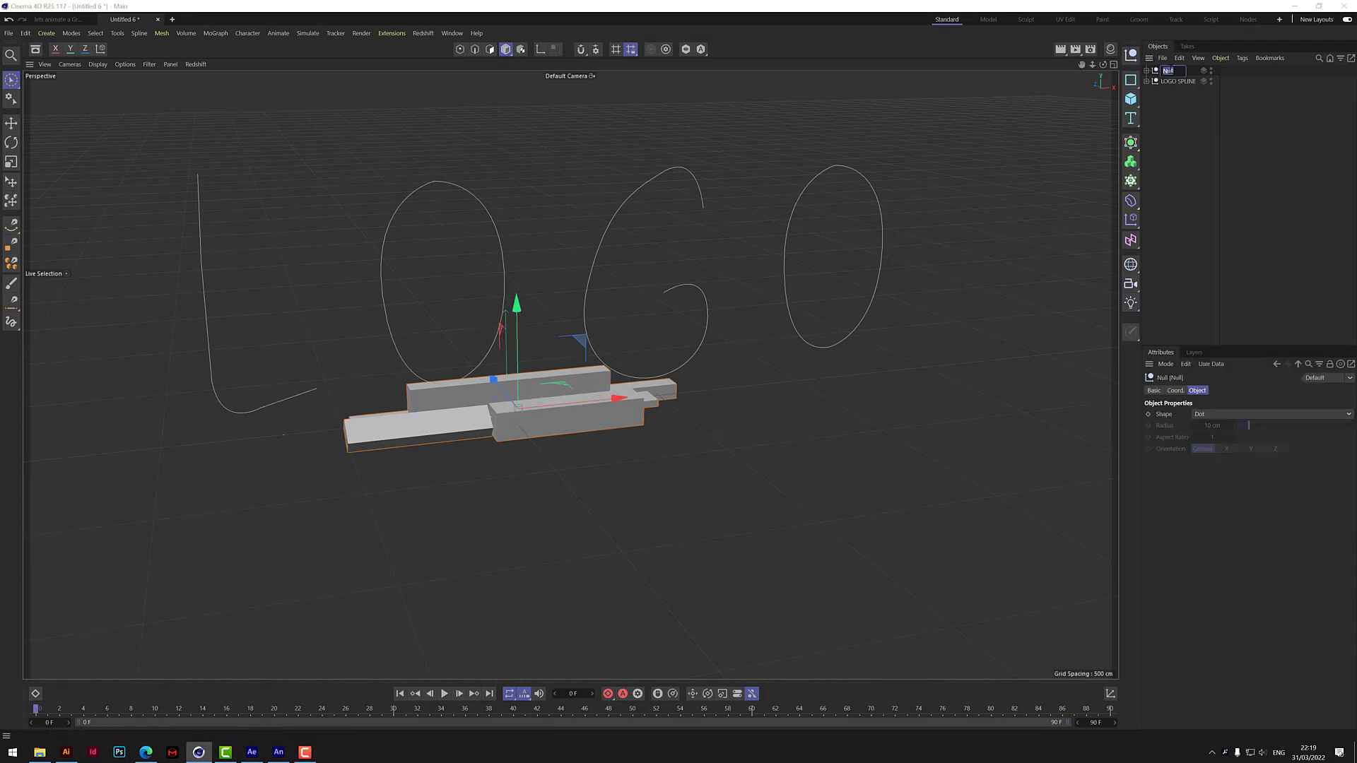
text(CUBES)
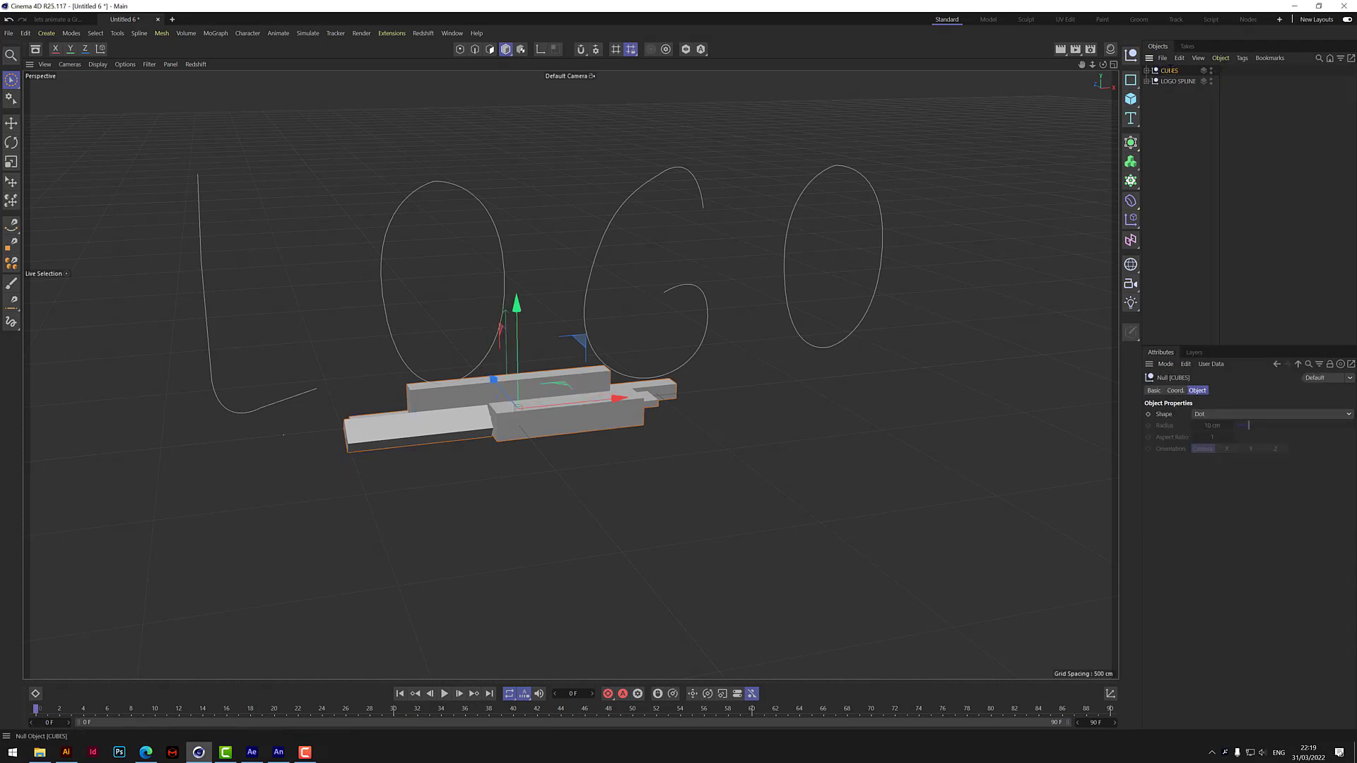
key(Return)
click(1193, 162)
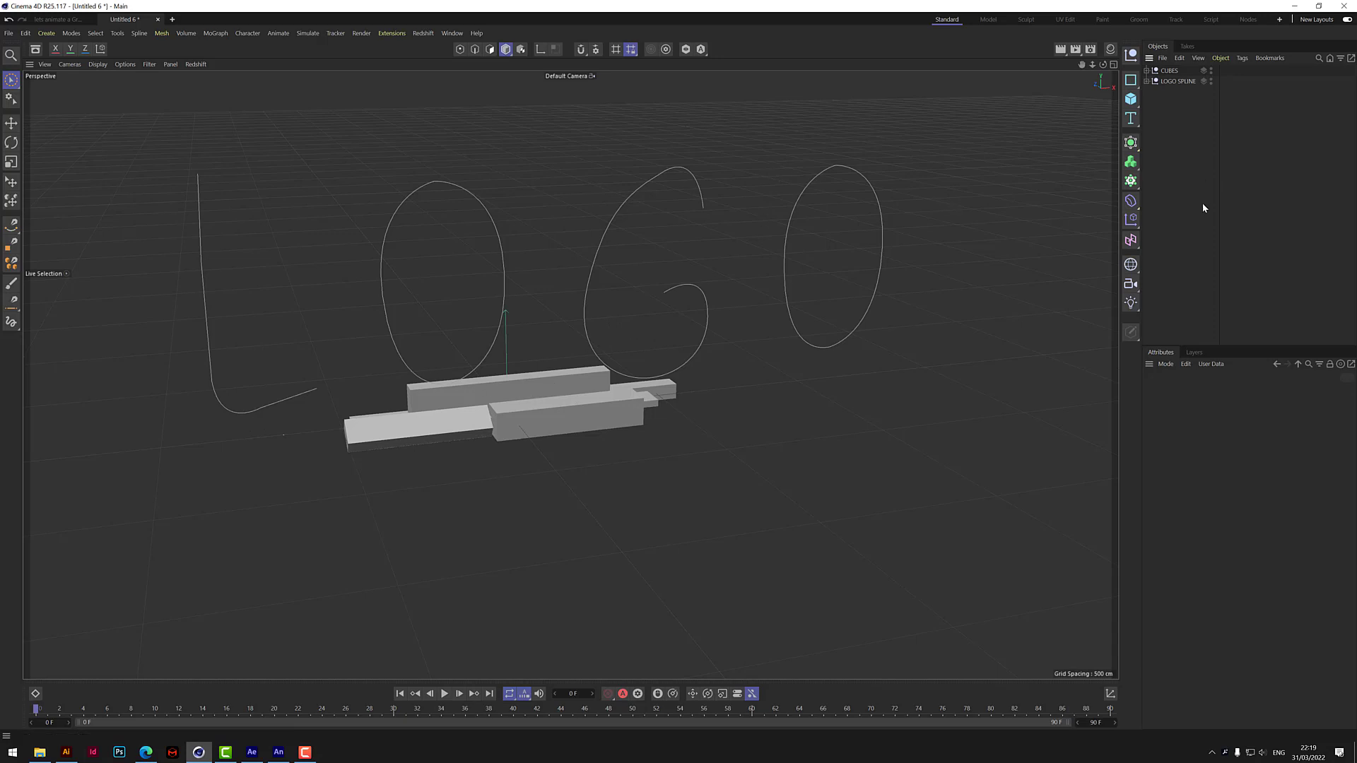
Add a Spline Wrap deformer and group it together with the CUBES group.
click(1130, 201)
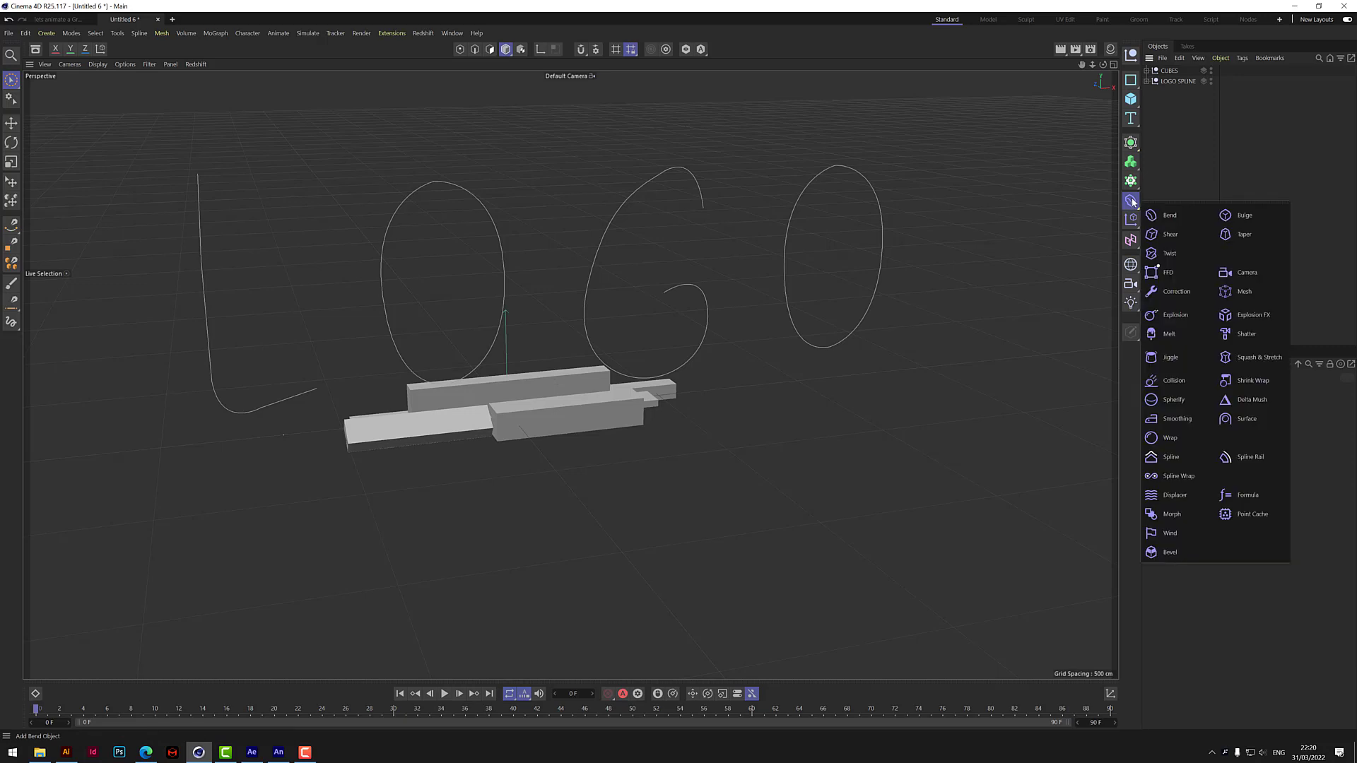
click(1173, 476)
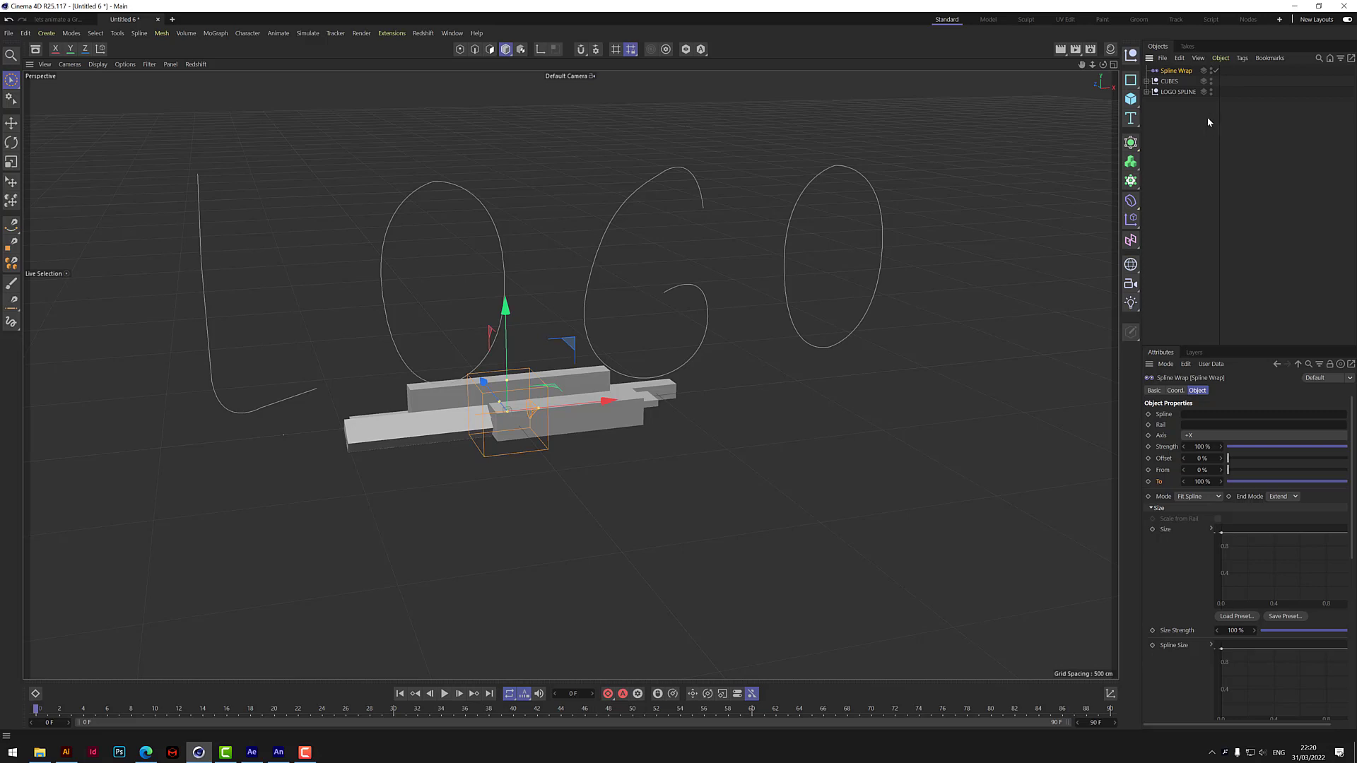
click(1173, 82)
click(1176, 71)
shift+click(1175, 80)
right_click(1174, 80)
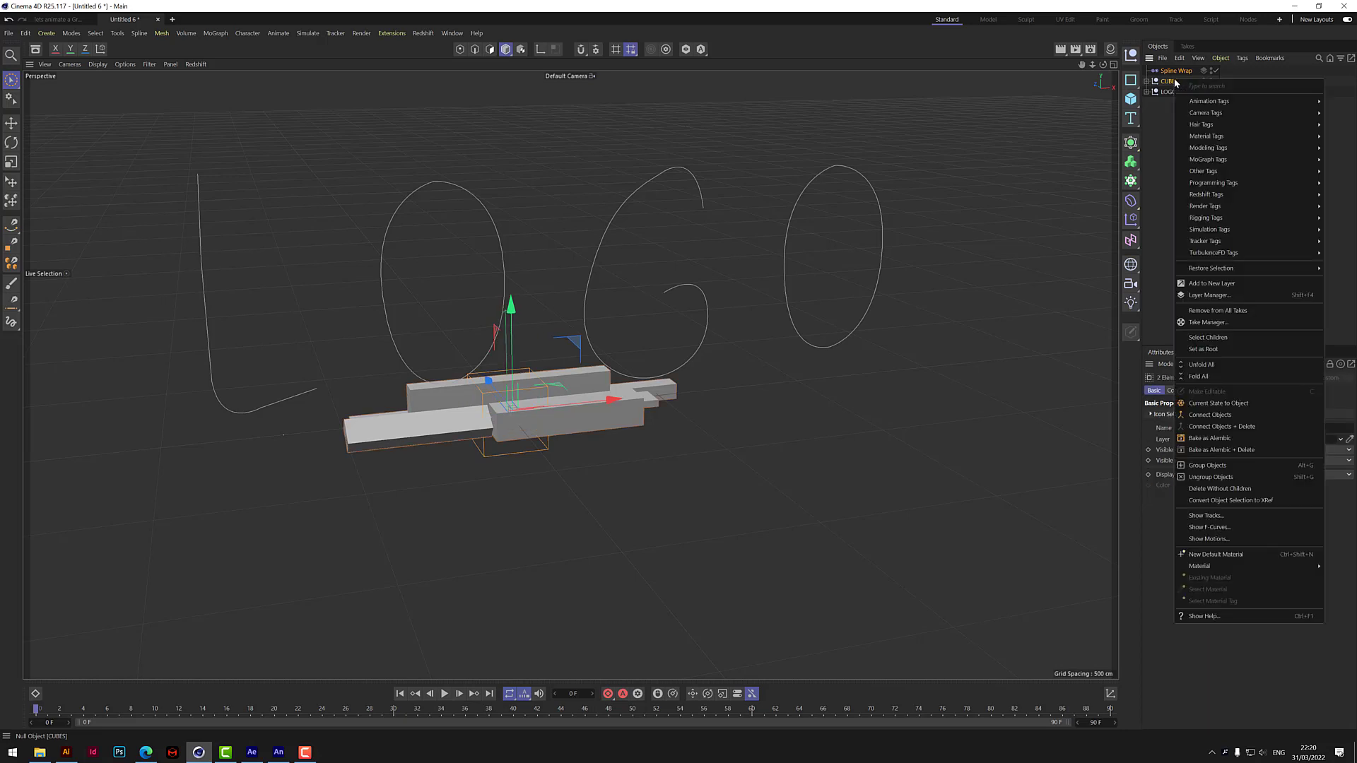
click(1221, 468)
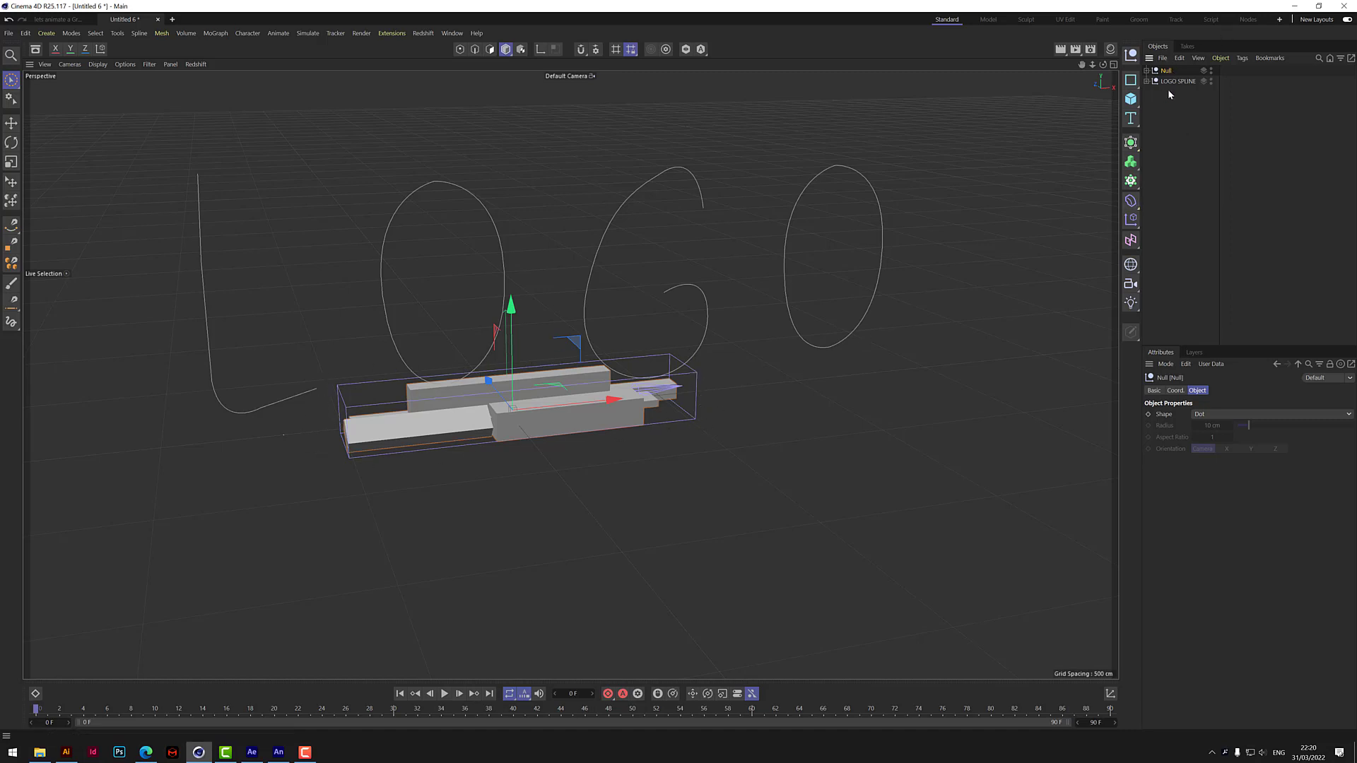
Expand the new group containing the Spline Wrap and CUBES, and rename it L.
click(1147, 70)
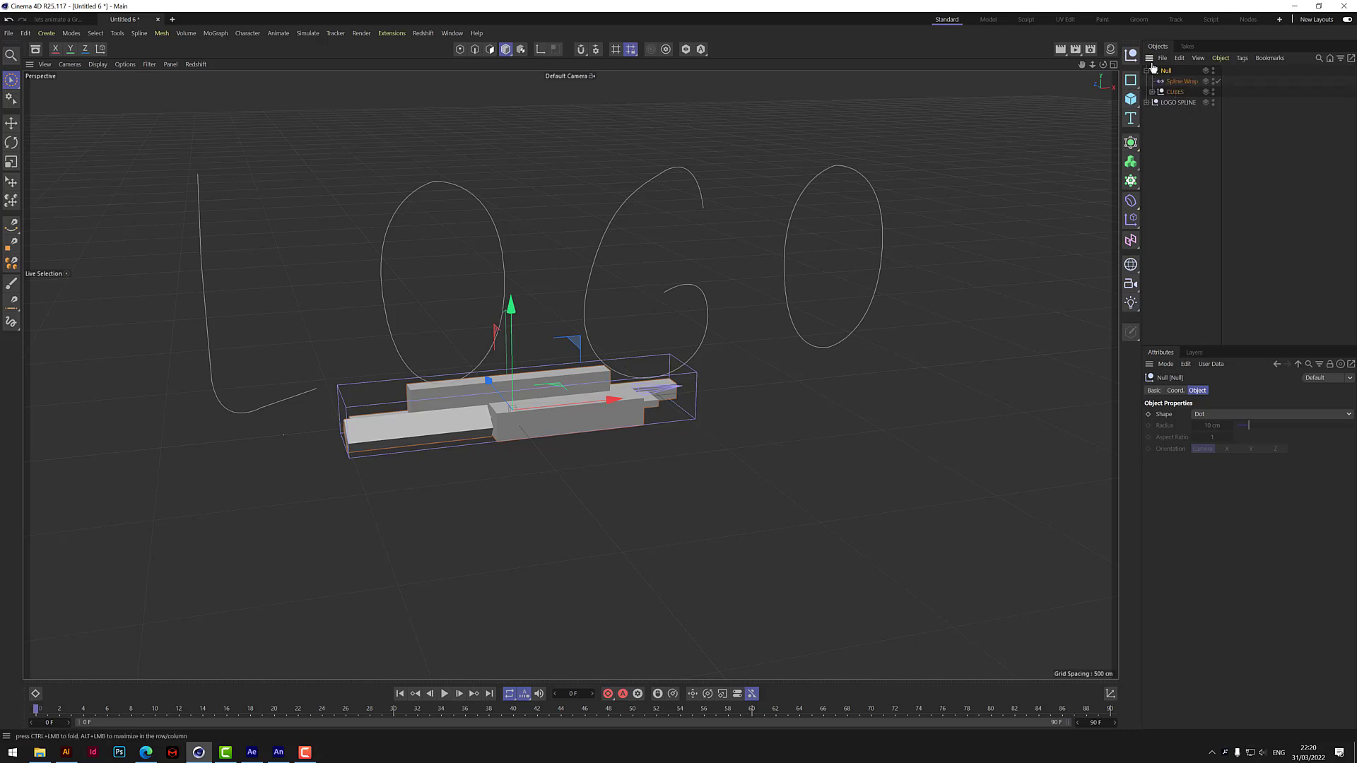
double_click(1166, 71)
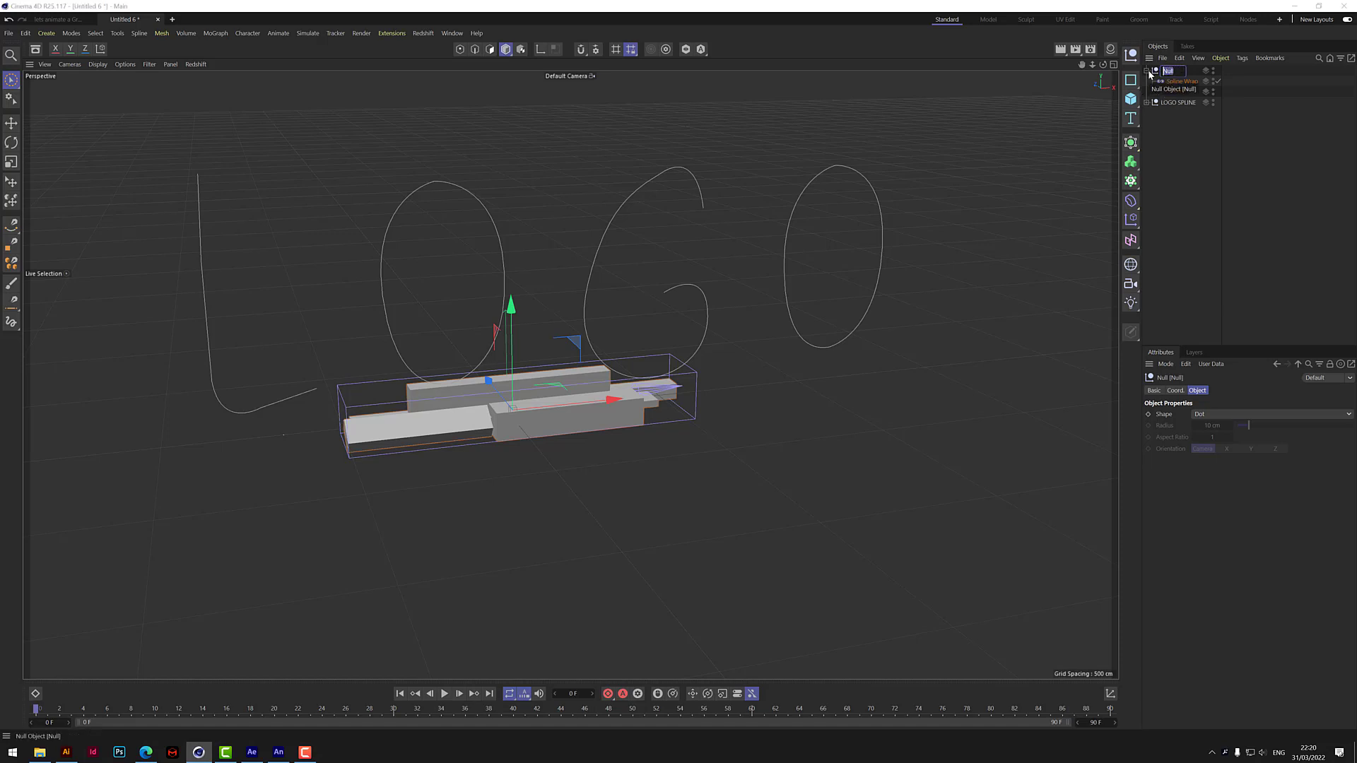
text(L)
key(Return)
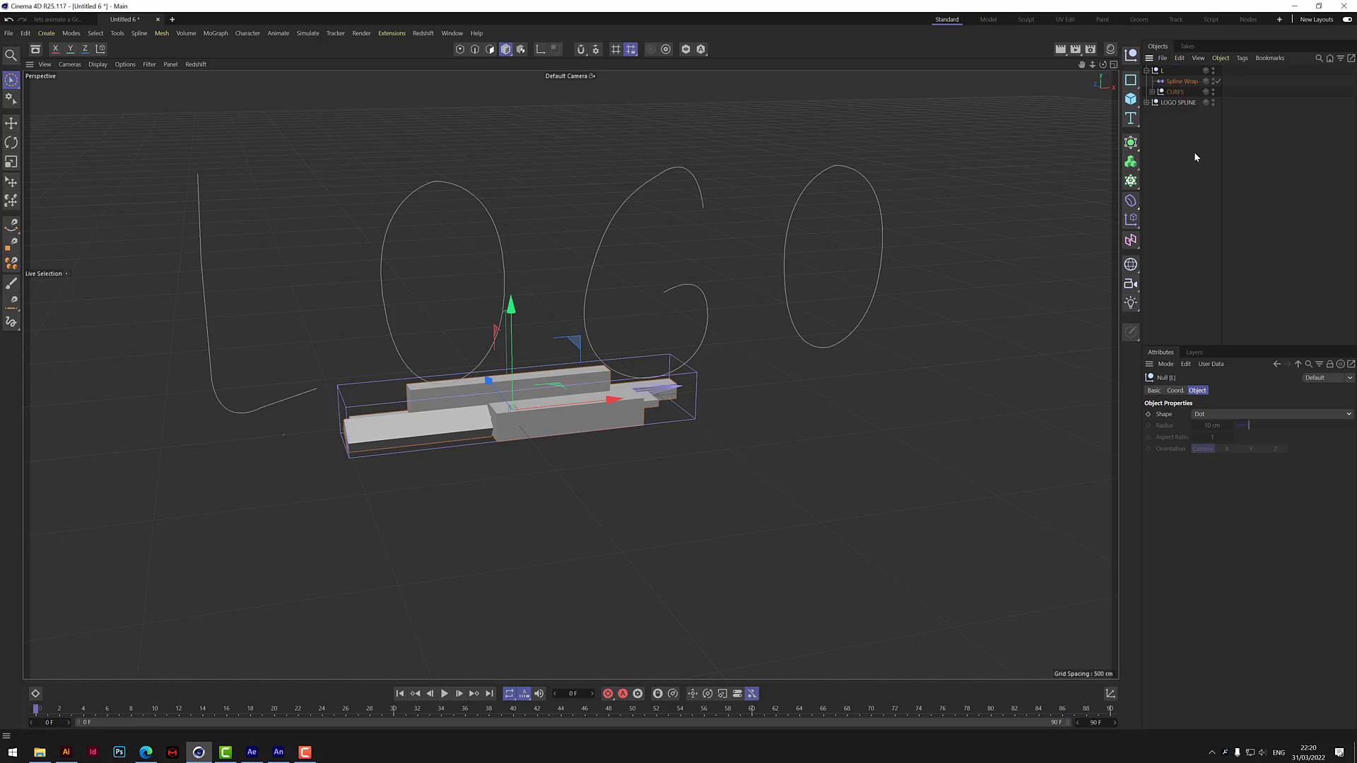
Expand the LOGO SPLINE group and assign its L spline as the Spline Wrap deformer's spline.
click(1146, 103)
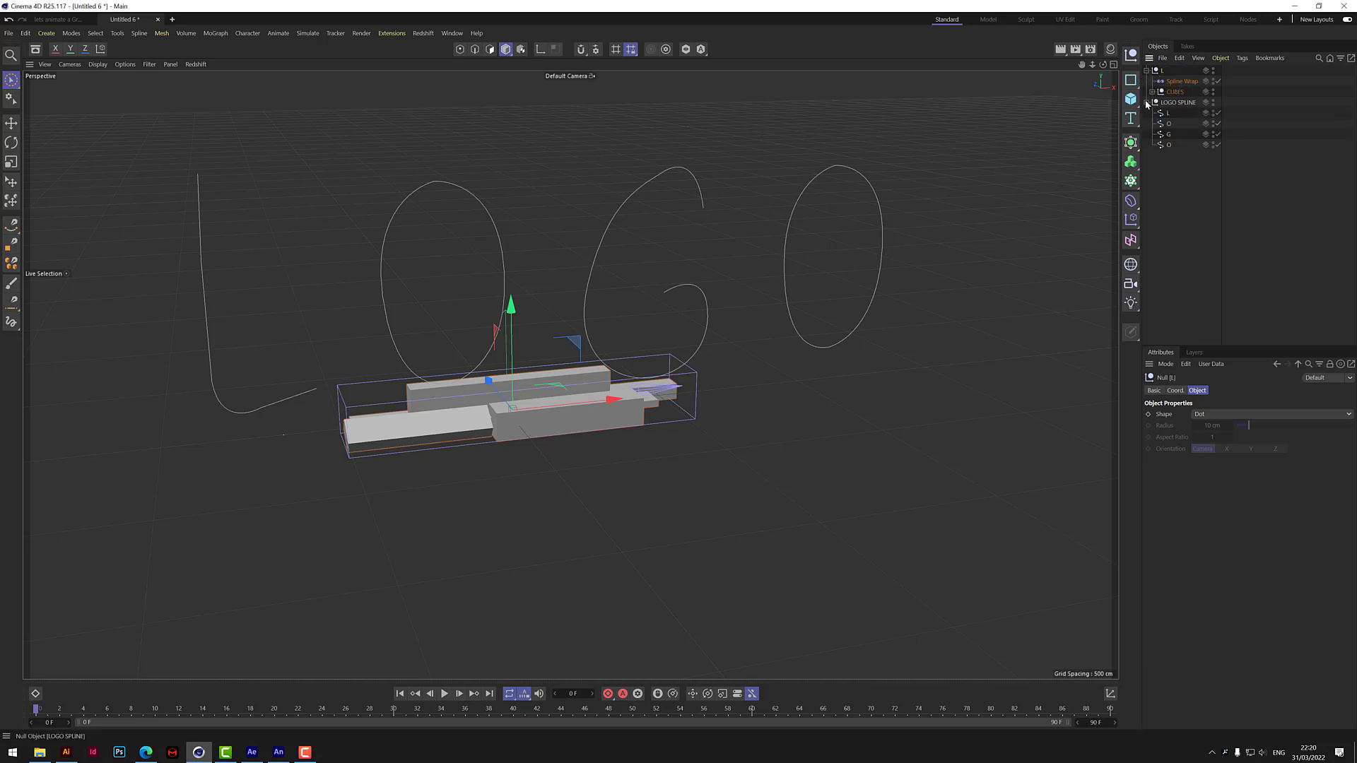
click(1182, 81)
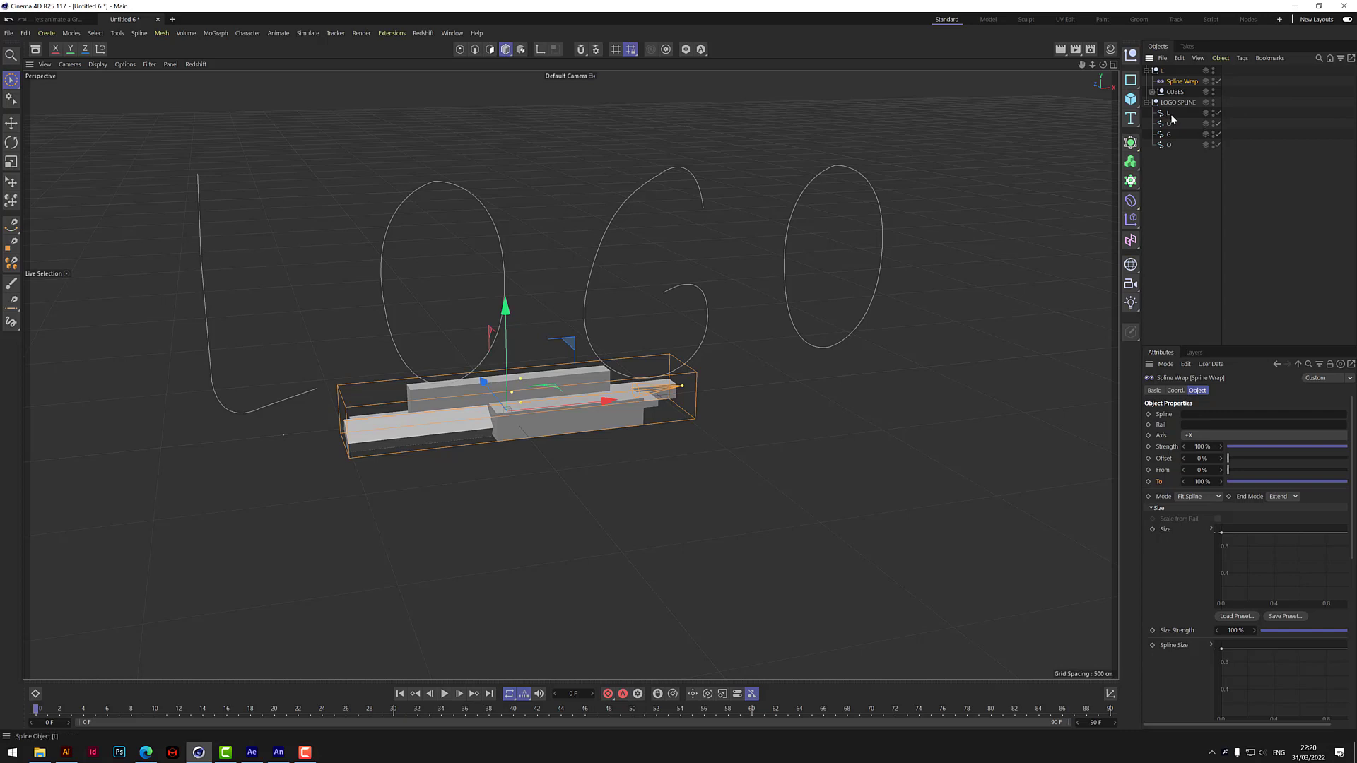
drag(1168, 115, 1208, 436)
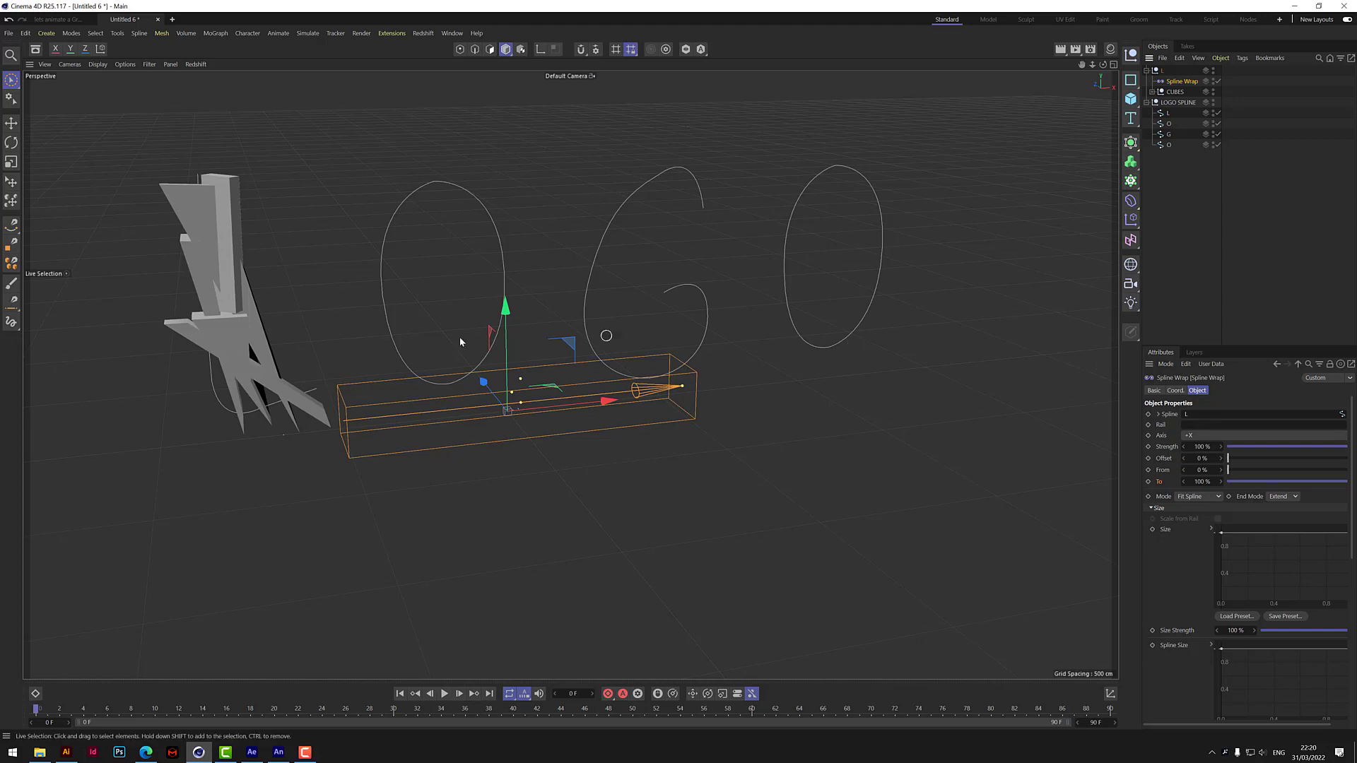
Select all five cubes in the CUBES group and set their Segments X to 100.
drag(1082, 67, 1258, 71)
mouse_move(1103, 65)
mouse_down()
mouse_move(1179, 37)
mouse_move(1104, 37)
mouse_move(1104, 50)
mouse_up()
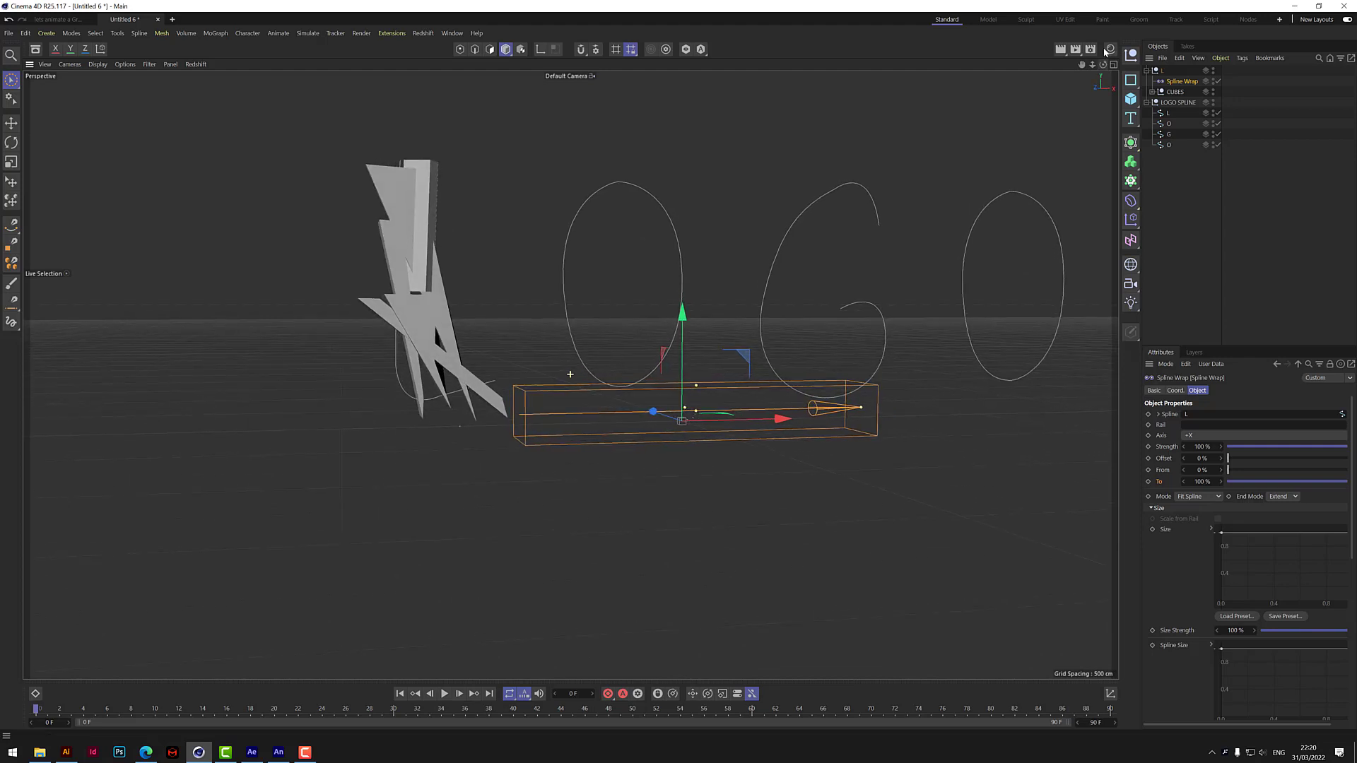
click(1152, 92)
click(1183, 104)
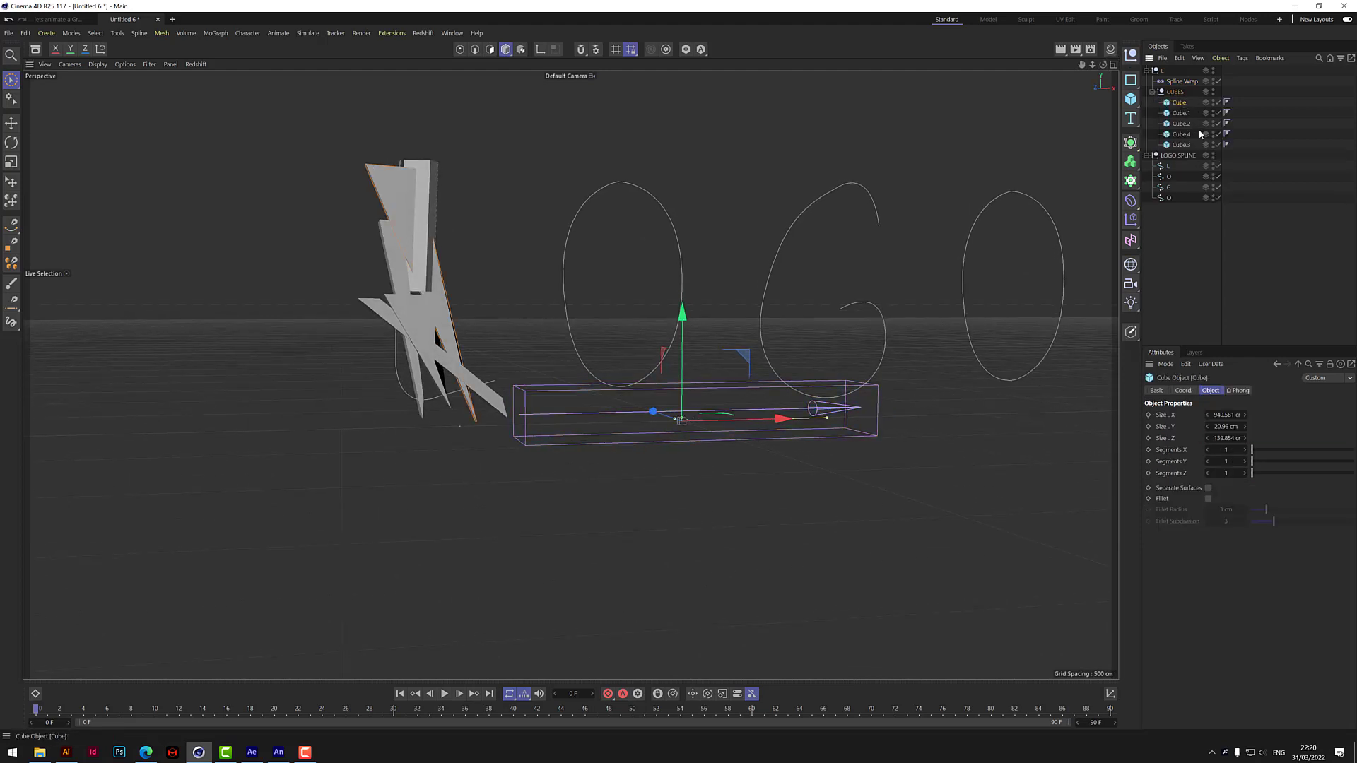
shift+click(1186, 145)
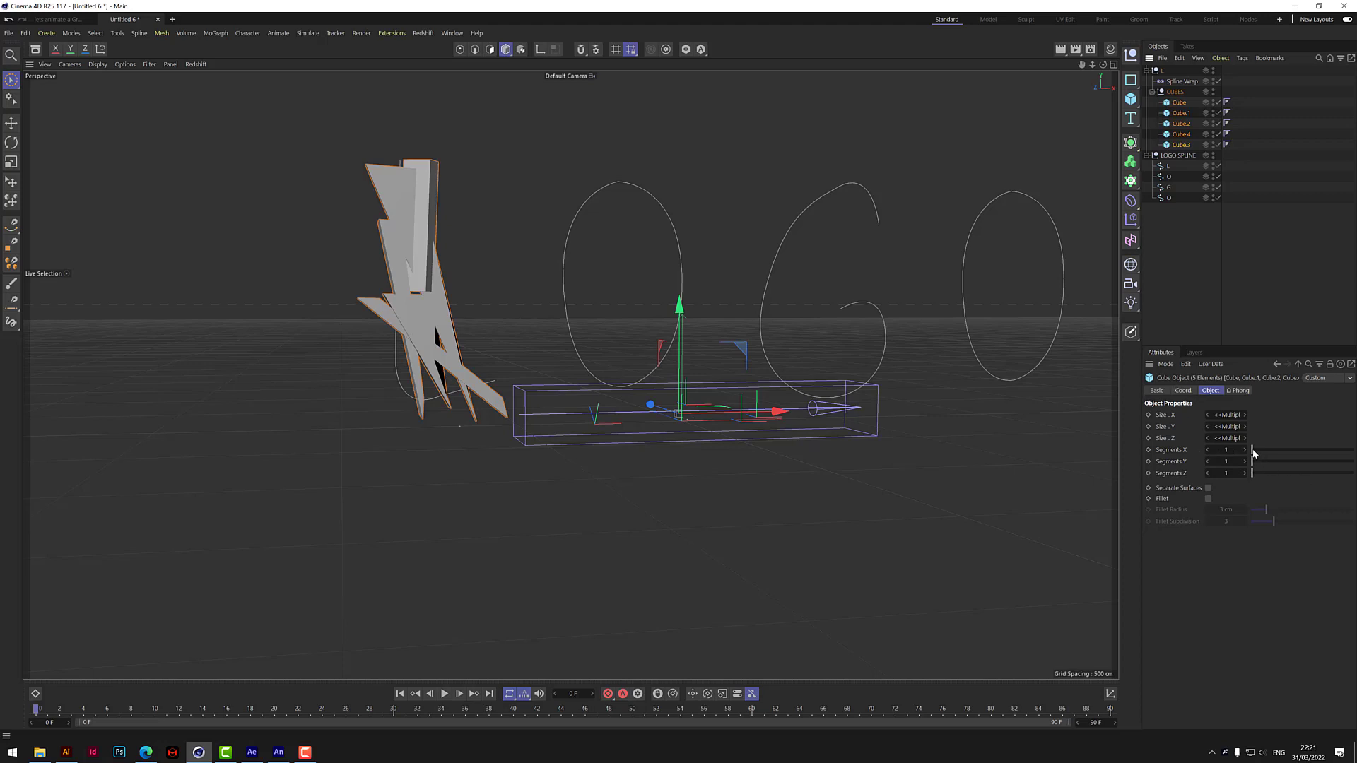
drag(1255, 453, 1350, 457)
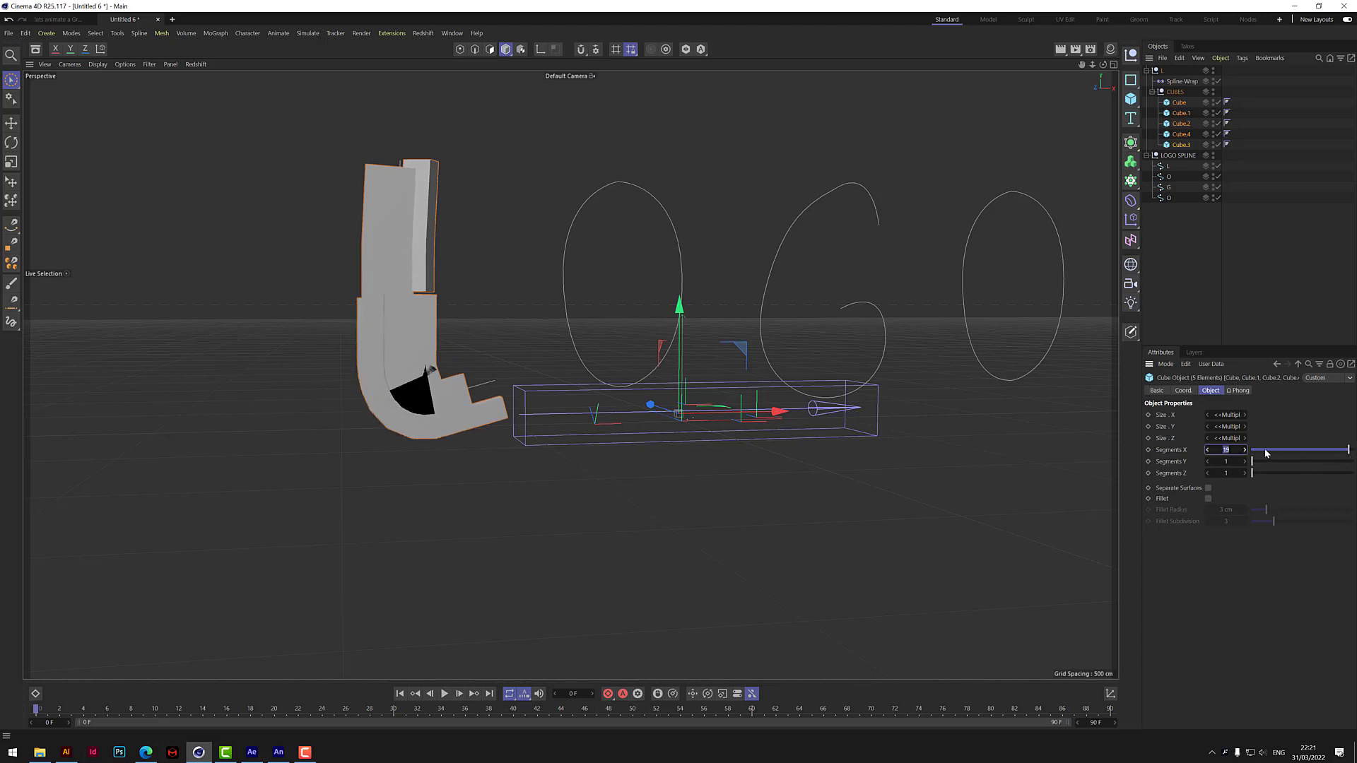
text(00)
key(Return)
Resize Cube.1 to about 428 cm in X, 42 cm in Y and 54 cm in Z.
drag(1103, 65, 1053, 88)
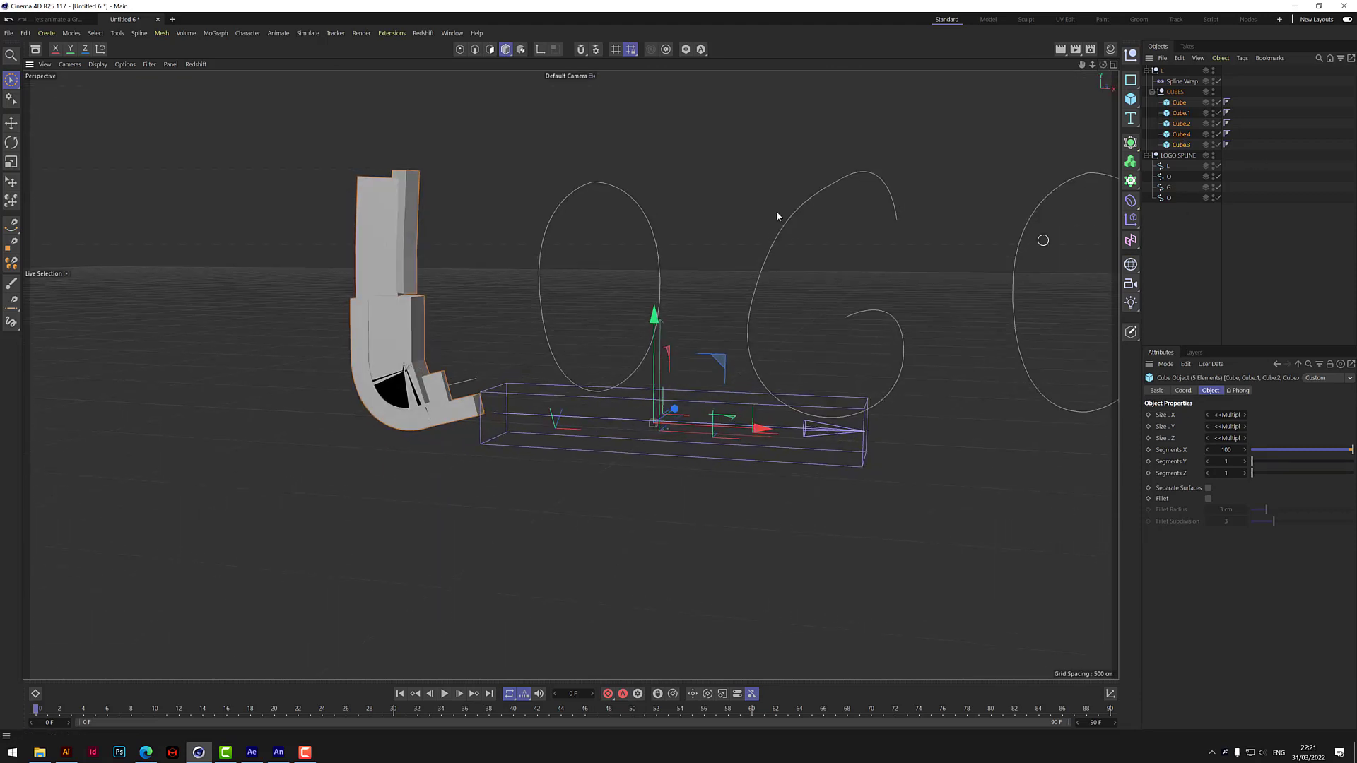
click(403, 346)
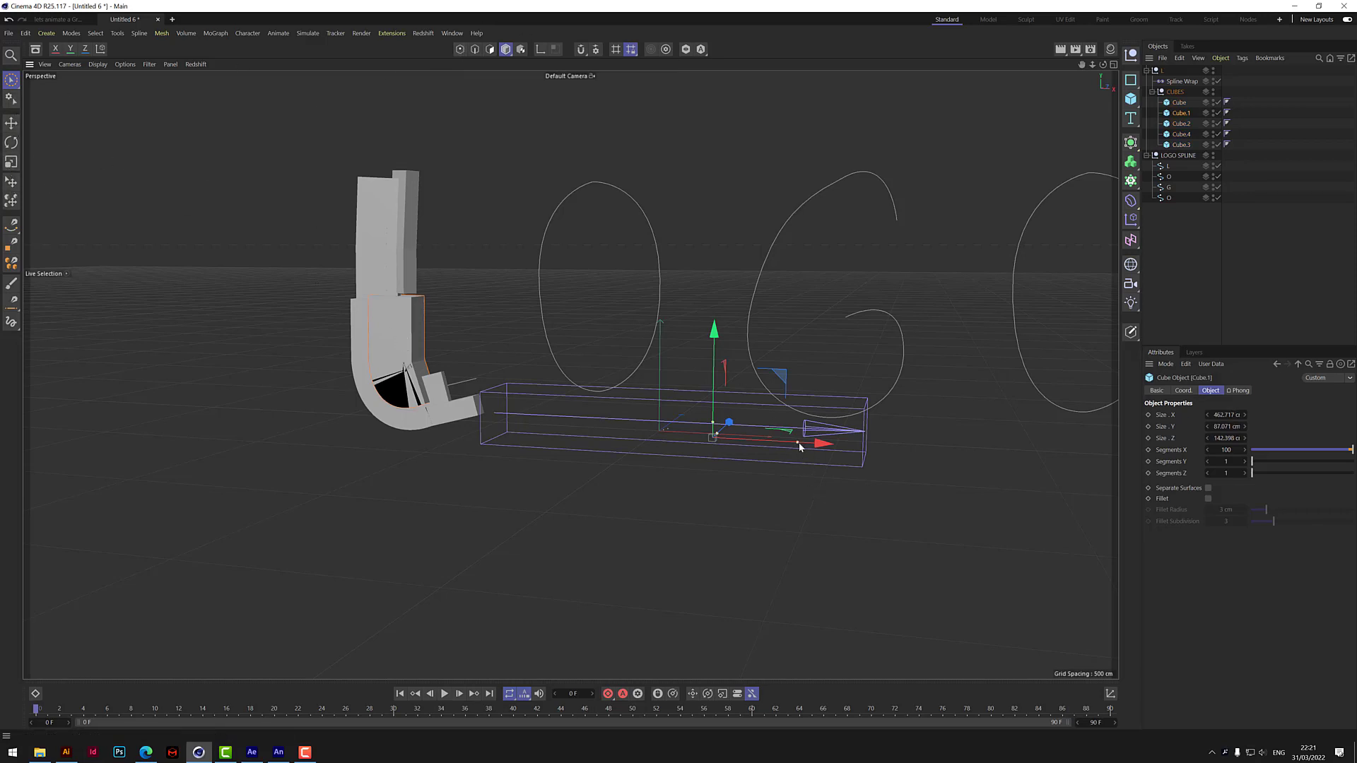
mouse_move(798, 442)
mouse_down()
mouse_move(758, 450)
mouse_move(790, 443)
mouse_up()
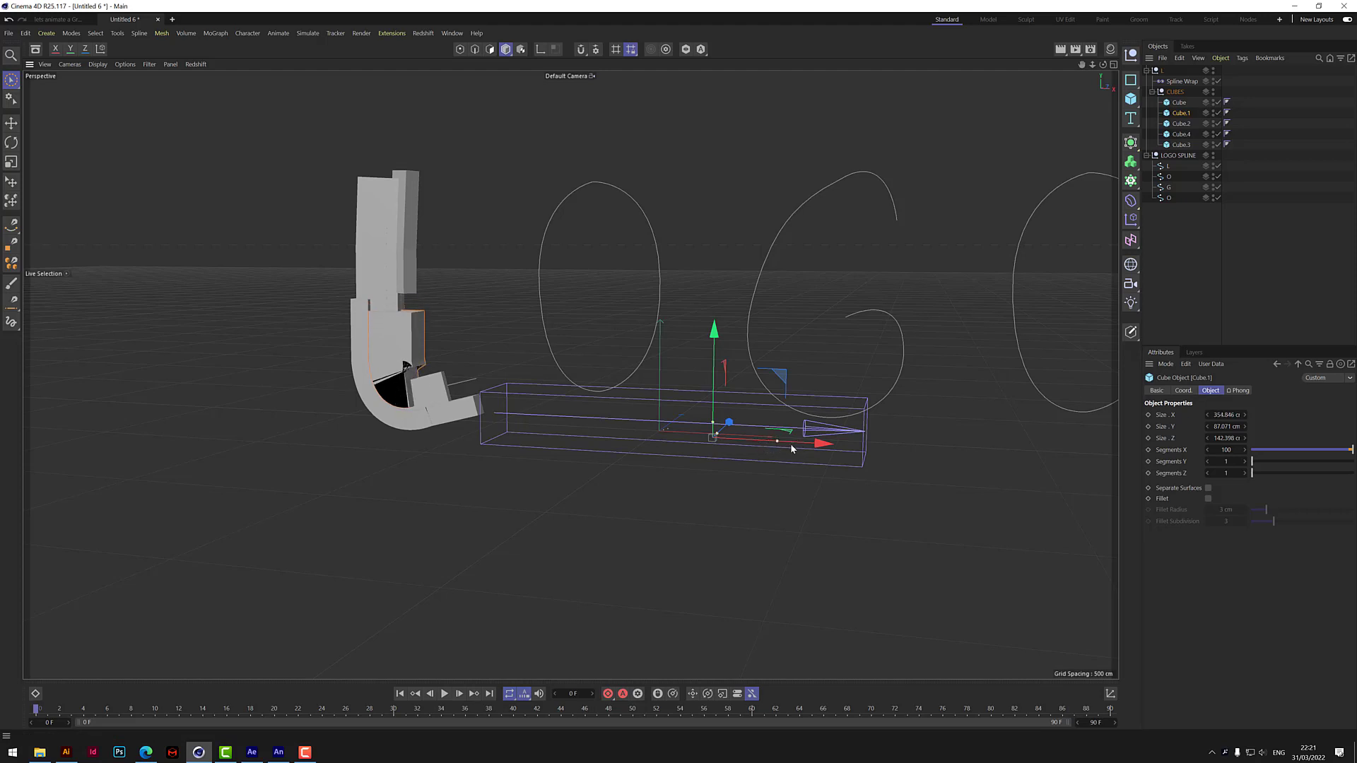
drag(713, 425, 642, 495)
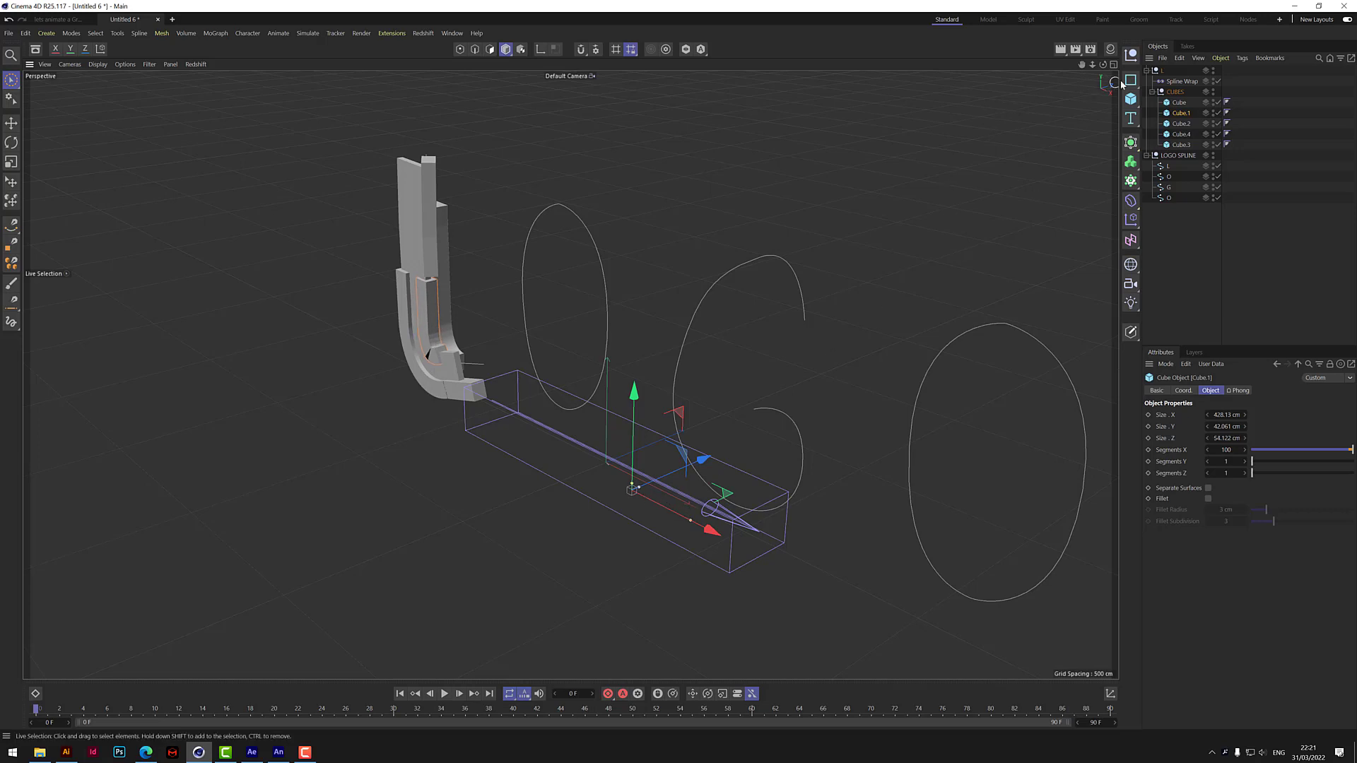
Resize Cube.2 to about 150 cm in Y and 46 cm in Z, checking the wrapped L from several angles.
mouse_move(1104, 64)
mouse_down()
mouse_move(1194, 32)
mouse_move(1124, 74)
mouse_up()
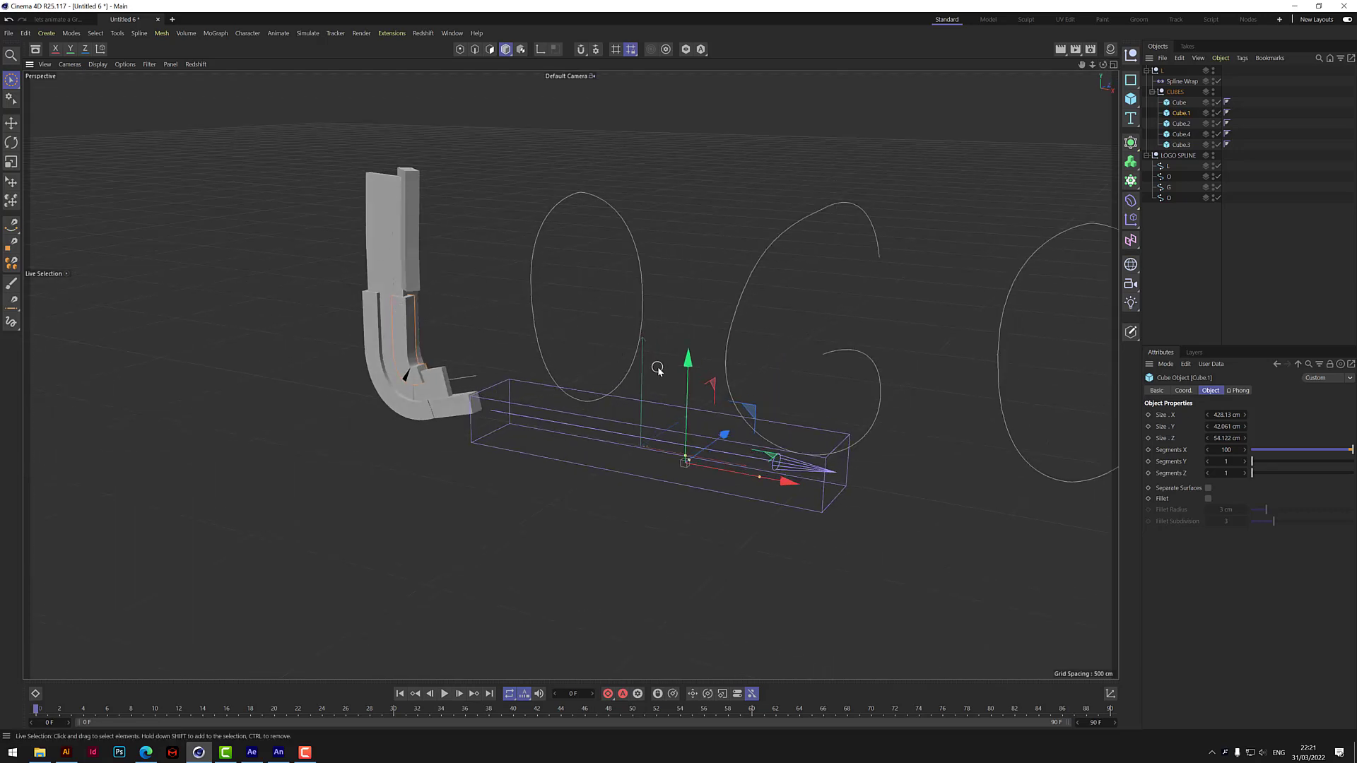
click(768, 423)
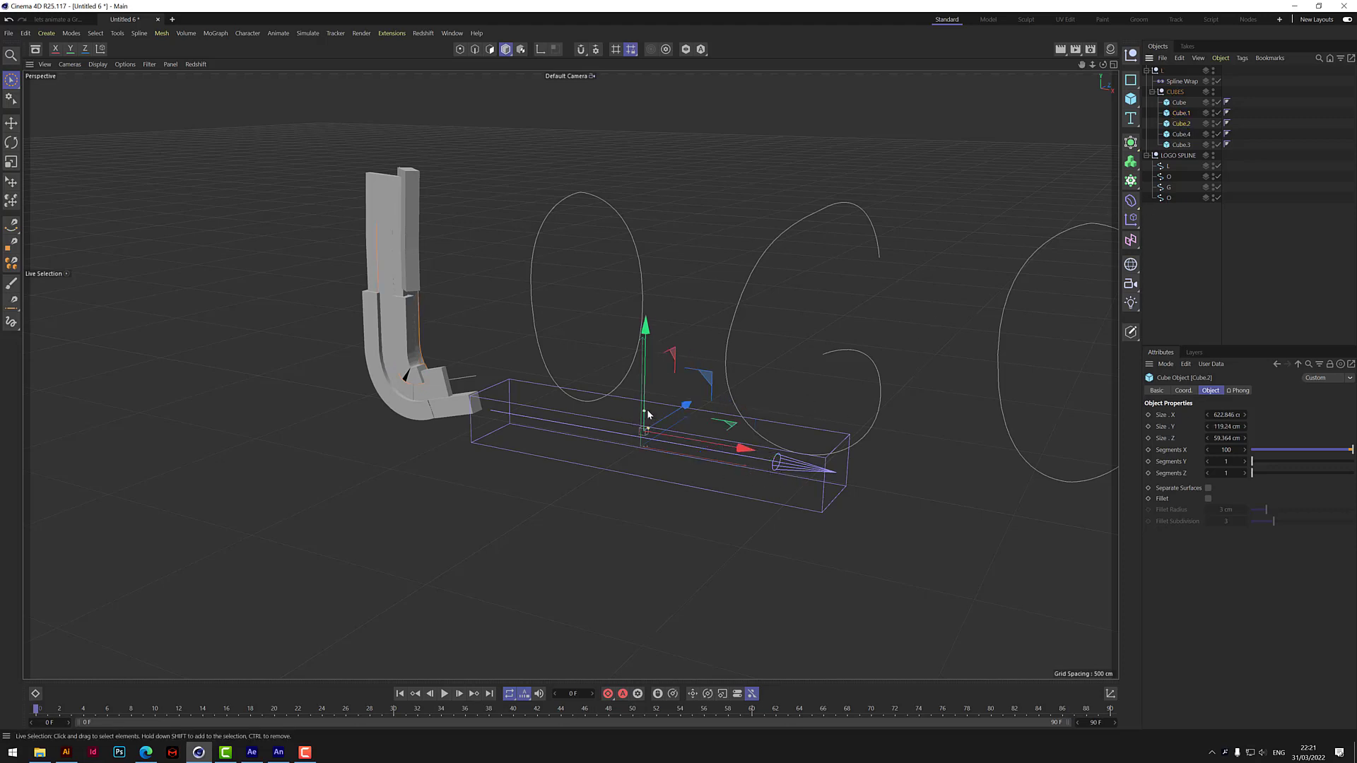
drag(643, 414, 701, 406)
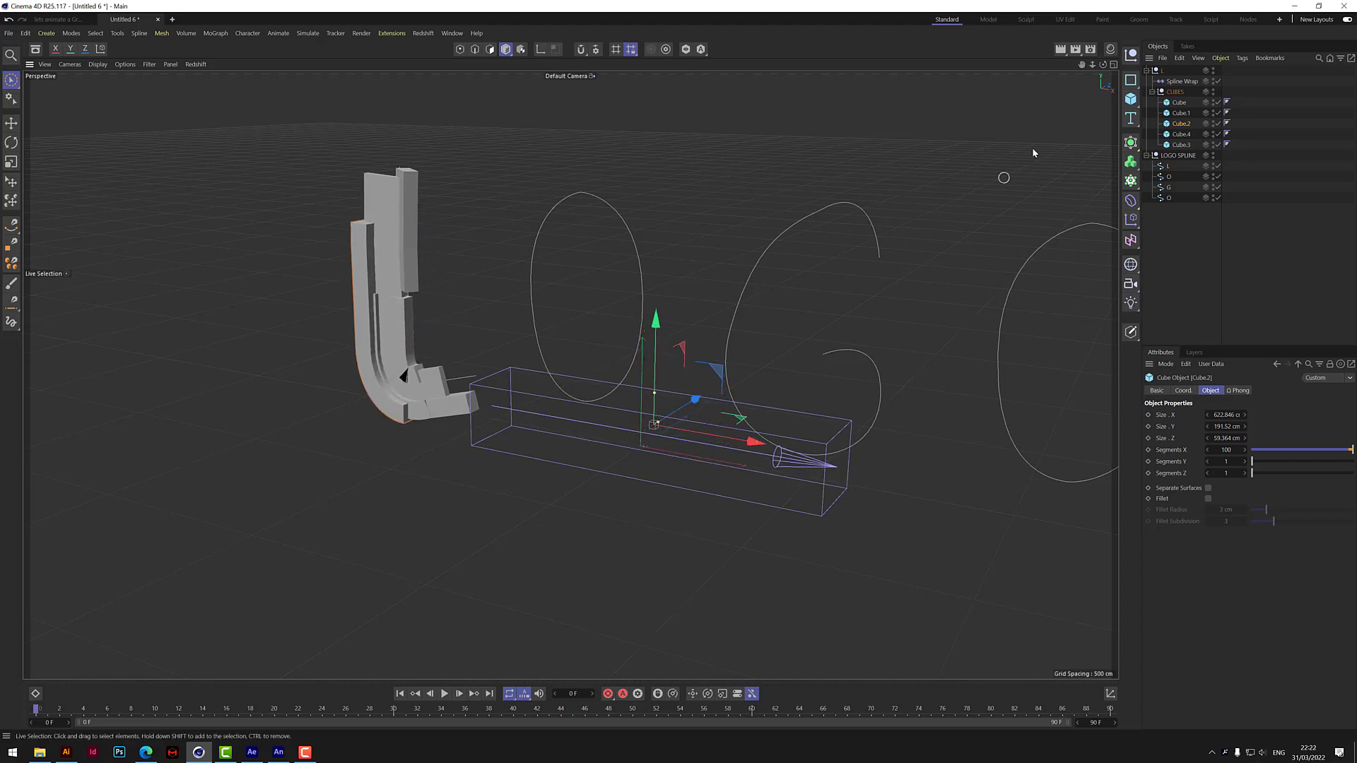
drag(1103, 65, 1138, 50)
alt+drag(569, 374, 570, 375)
drag(789, 419, 754, 409)
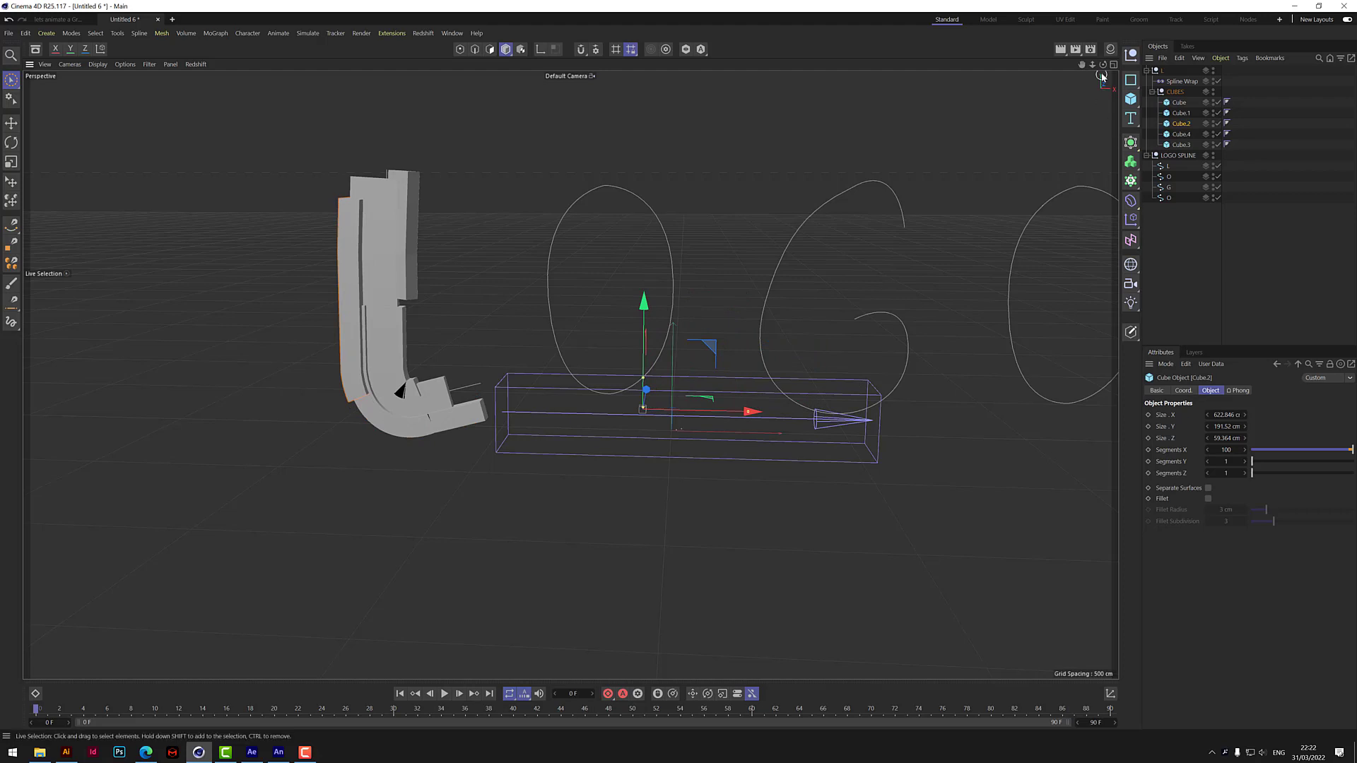
alt+drag(783, 286, 750, 308)
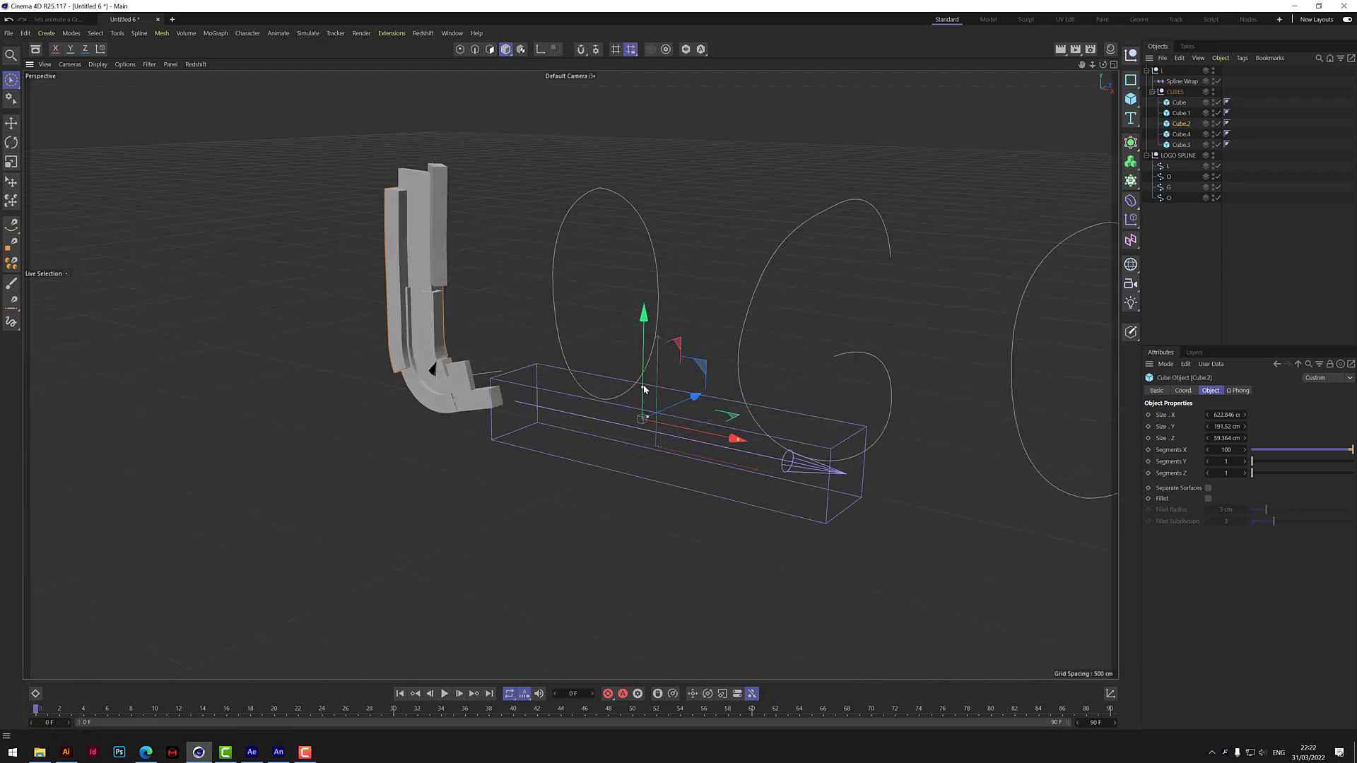
drag(642, 388, 646, 421)
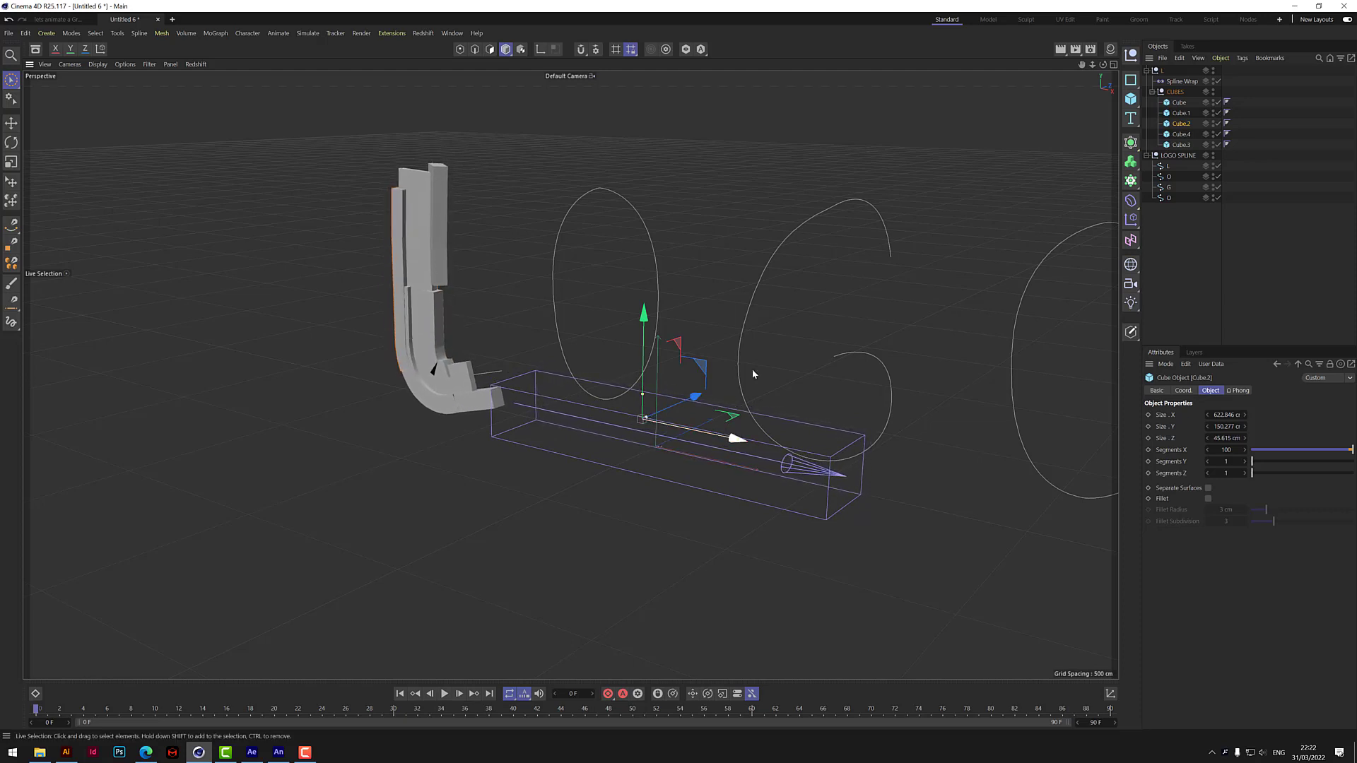
Resize Cube.4 to about 477 cm in X and 79 cm in Y.
click(1182, 134)
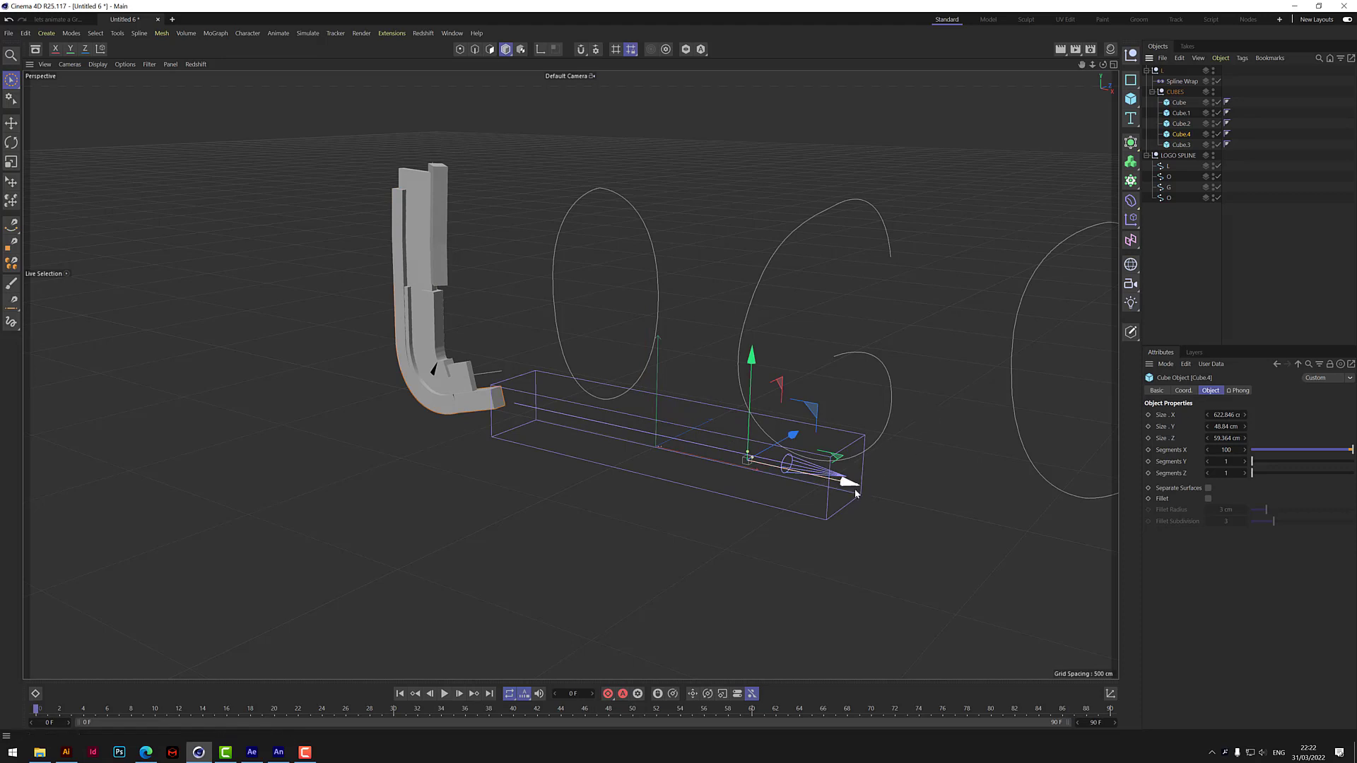
drag(858, 487, 828, 484)
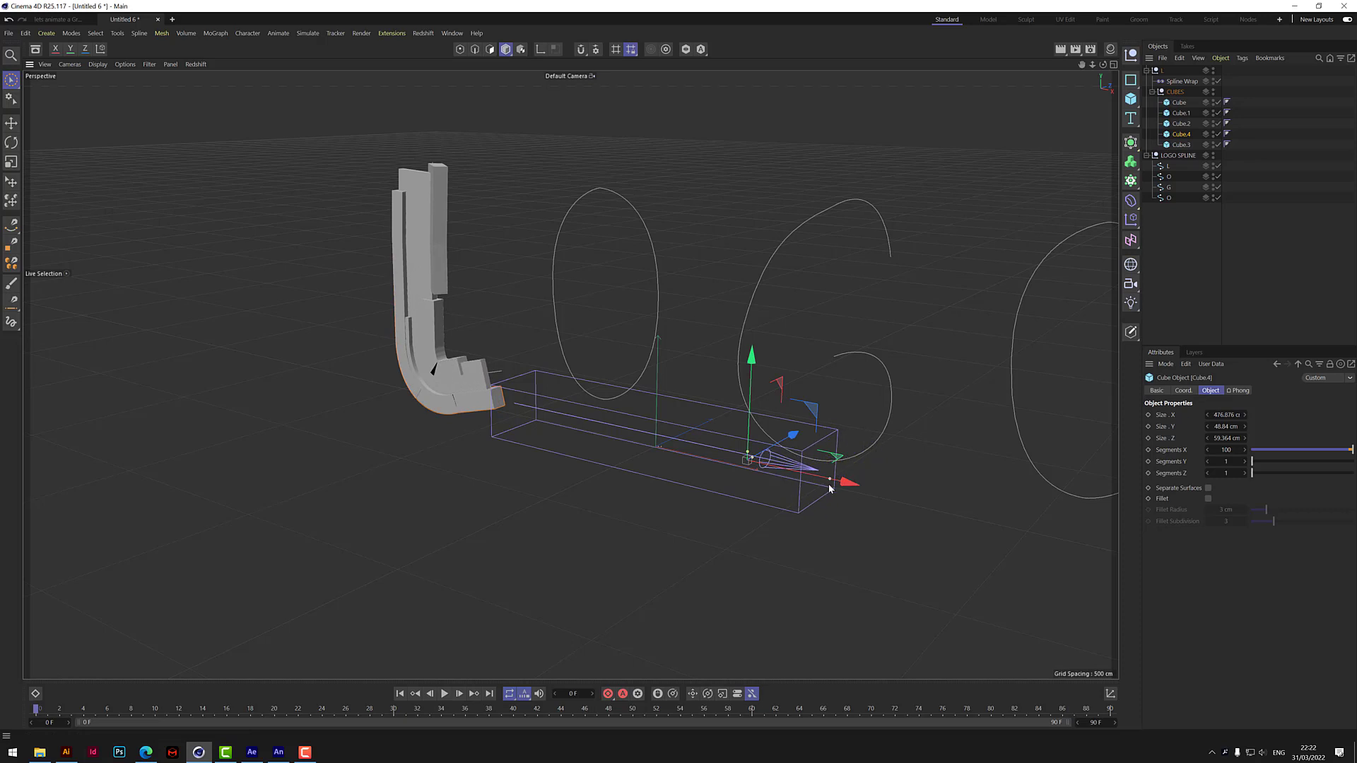
drag(749, 456, 752, 450)
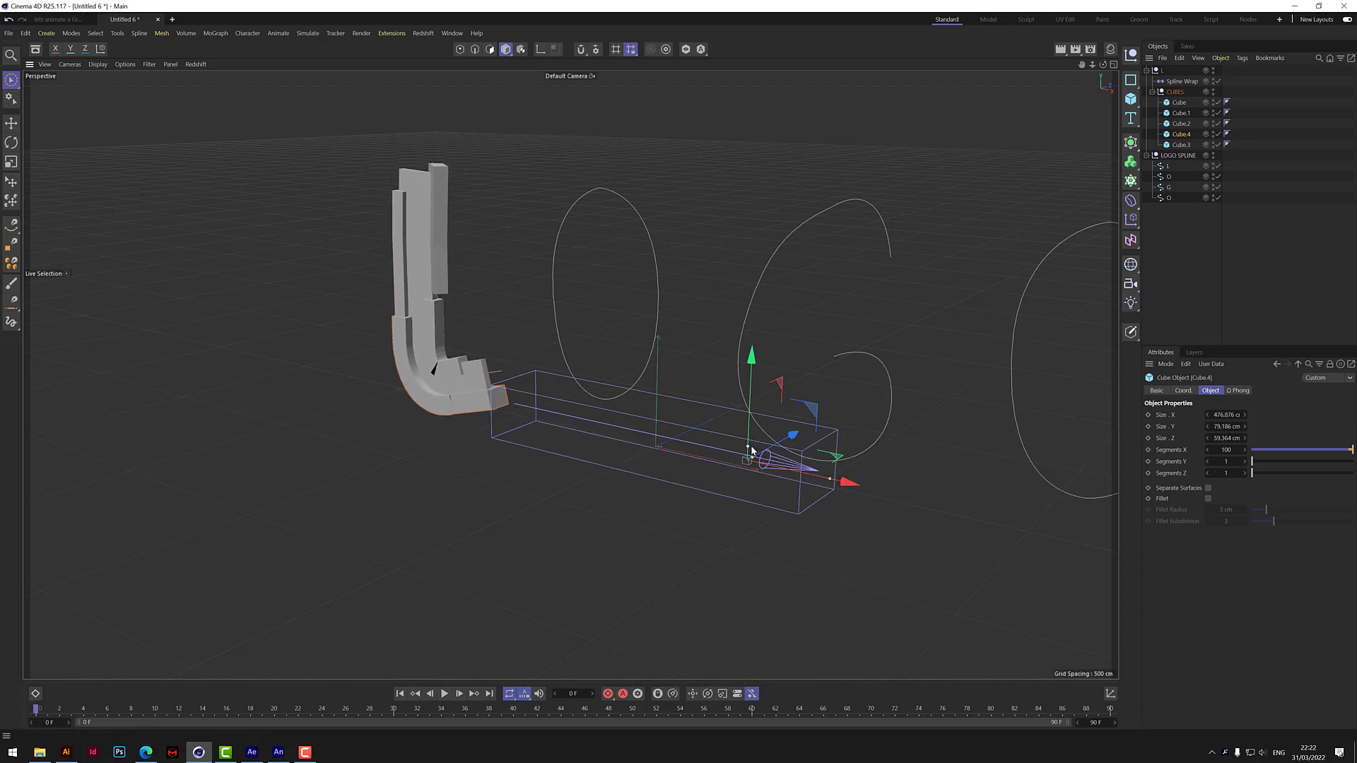
Set Cube.3's length to about 366 cm in X and shift it slightly along its Y axis.
click(1181, 144)
drag(620, 448, 648, 454)
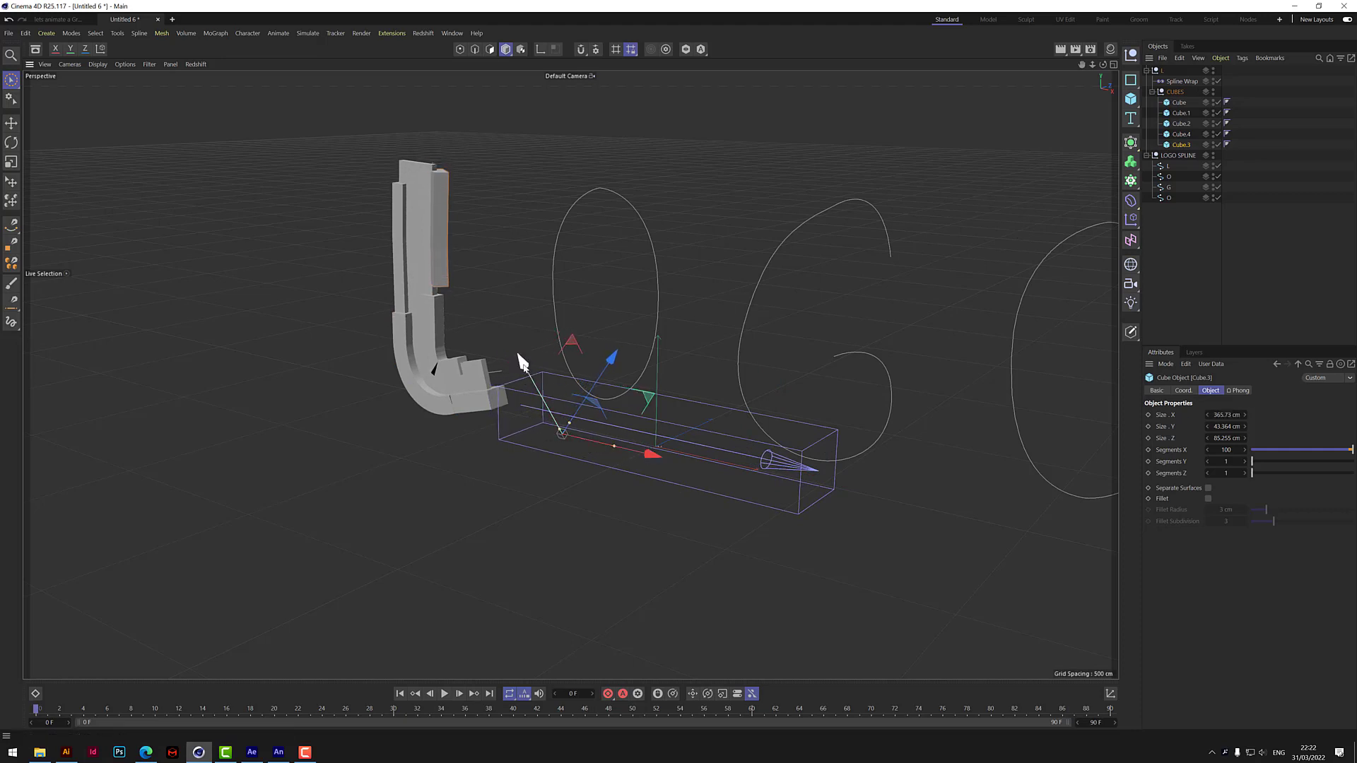
drag(525, 365, 528, 370)
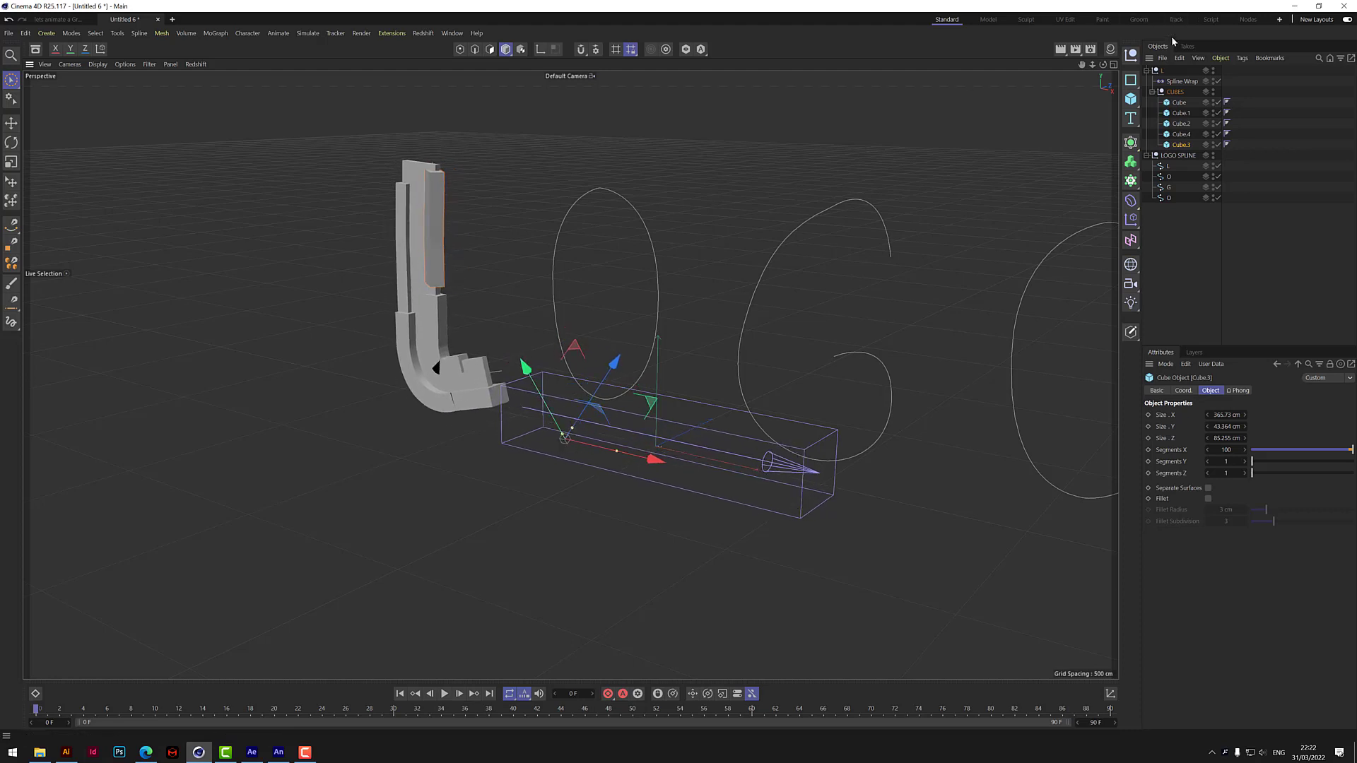
drag(1104, 65, 1162, 65)
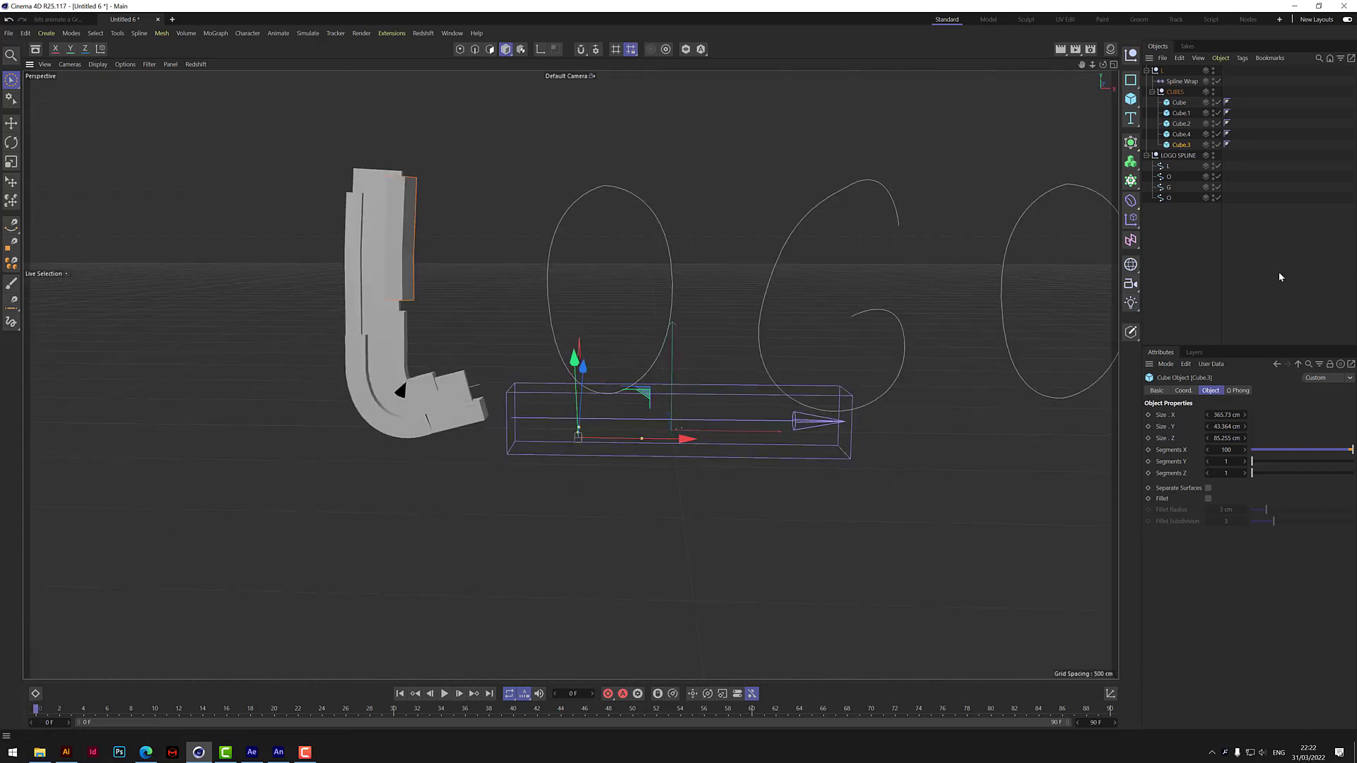
Set the Spline Wrap's Strength to 94%, Offset to 4% and To to 94%.
click(1184, 82)
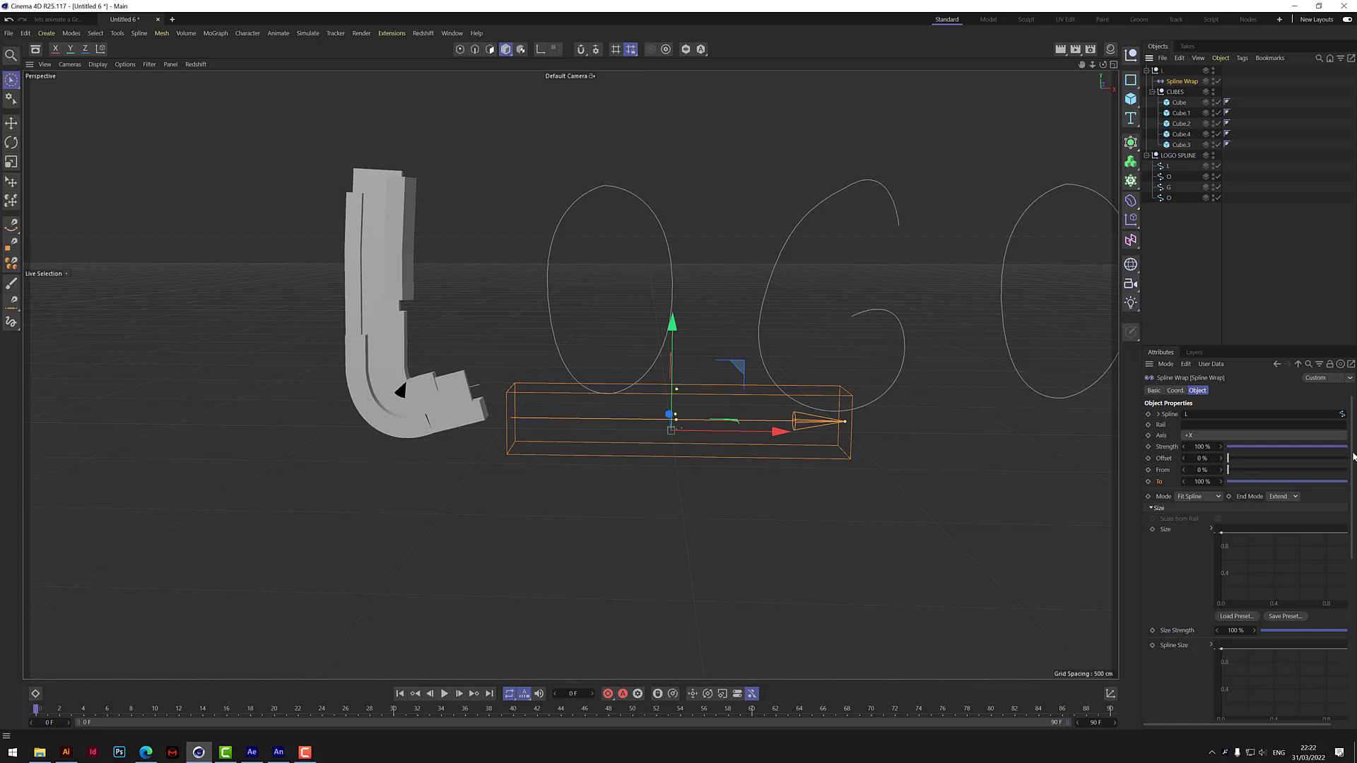
drag(1354, 453, 1356, 403)
drag(1348, 450, 1228, 448)
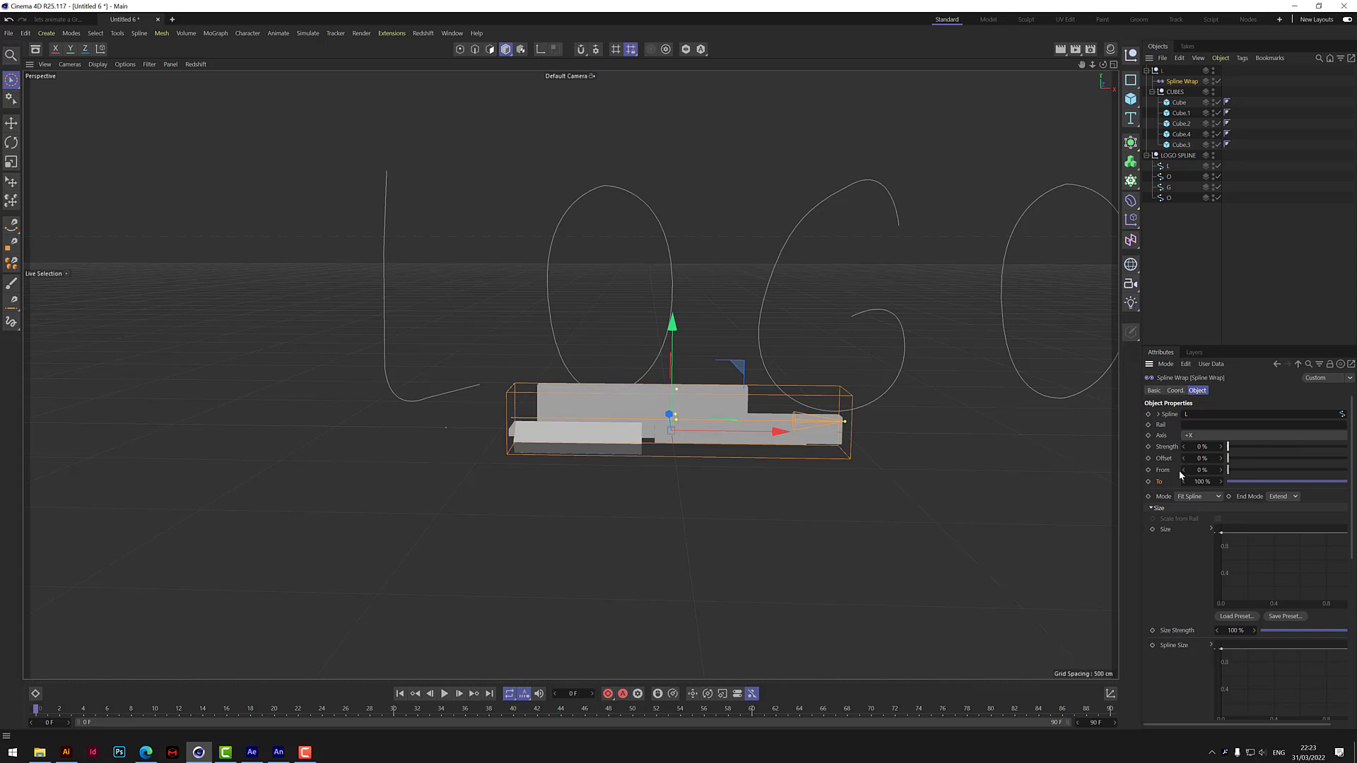
drag(1228, 453, 1340, 472)
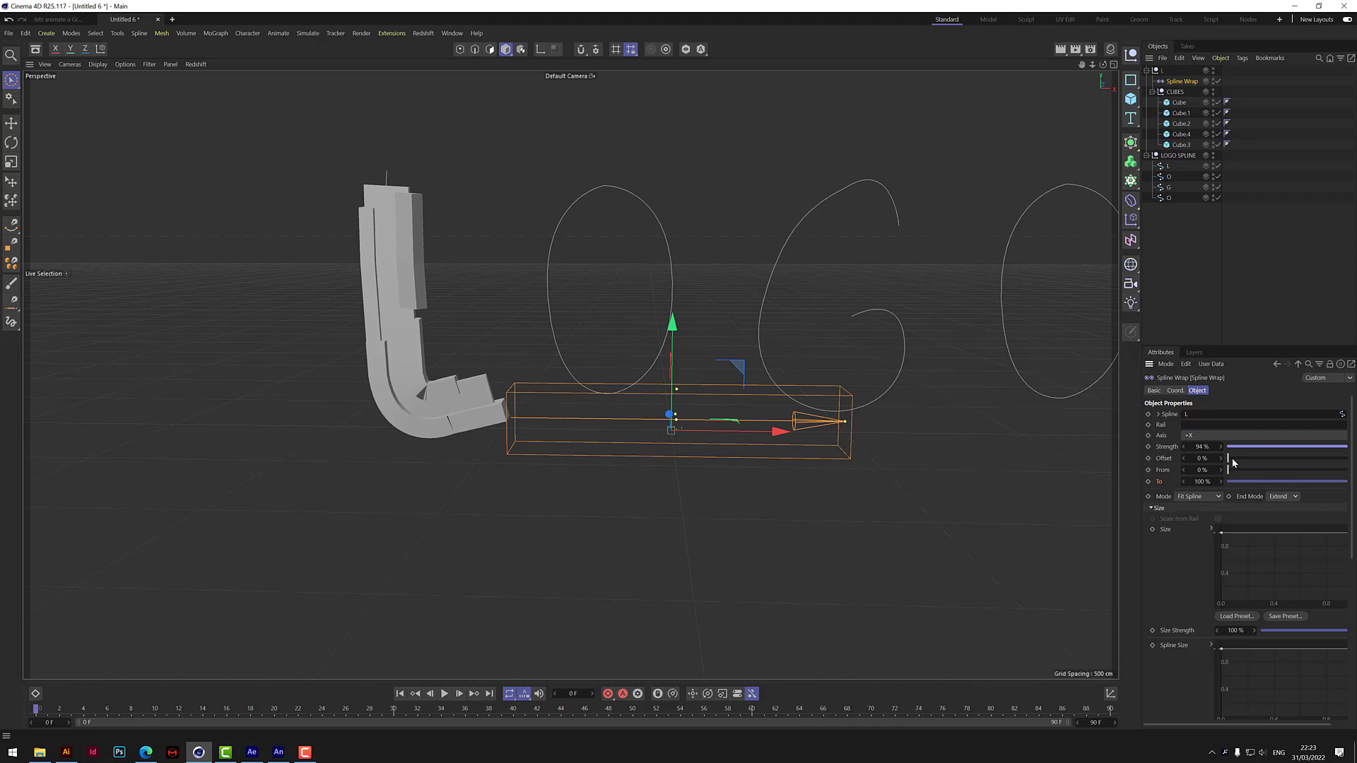
drag(1229, 459, 1221, 498)
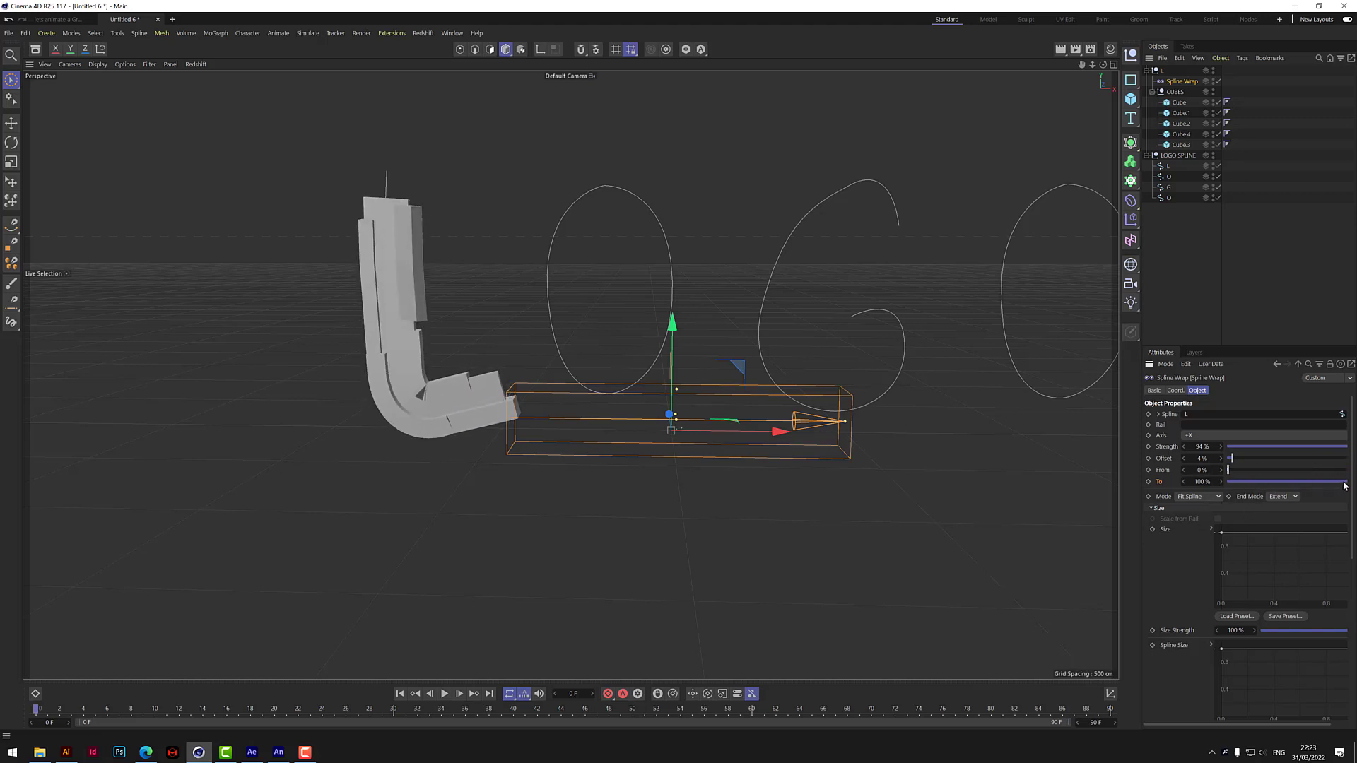
mouse_move(1345, 485)
mouse_down()
mouse_move(1265, 484)
mouse_move(1246, 508)
mouse_move(1343, 484)
mouse_up()
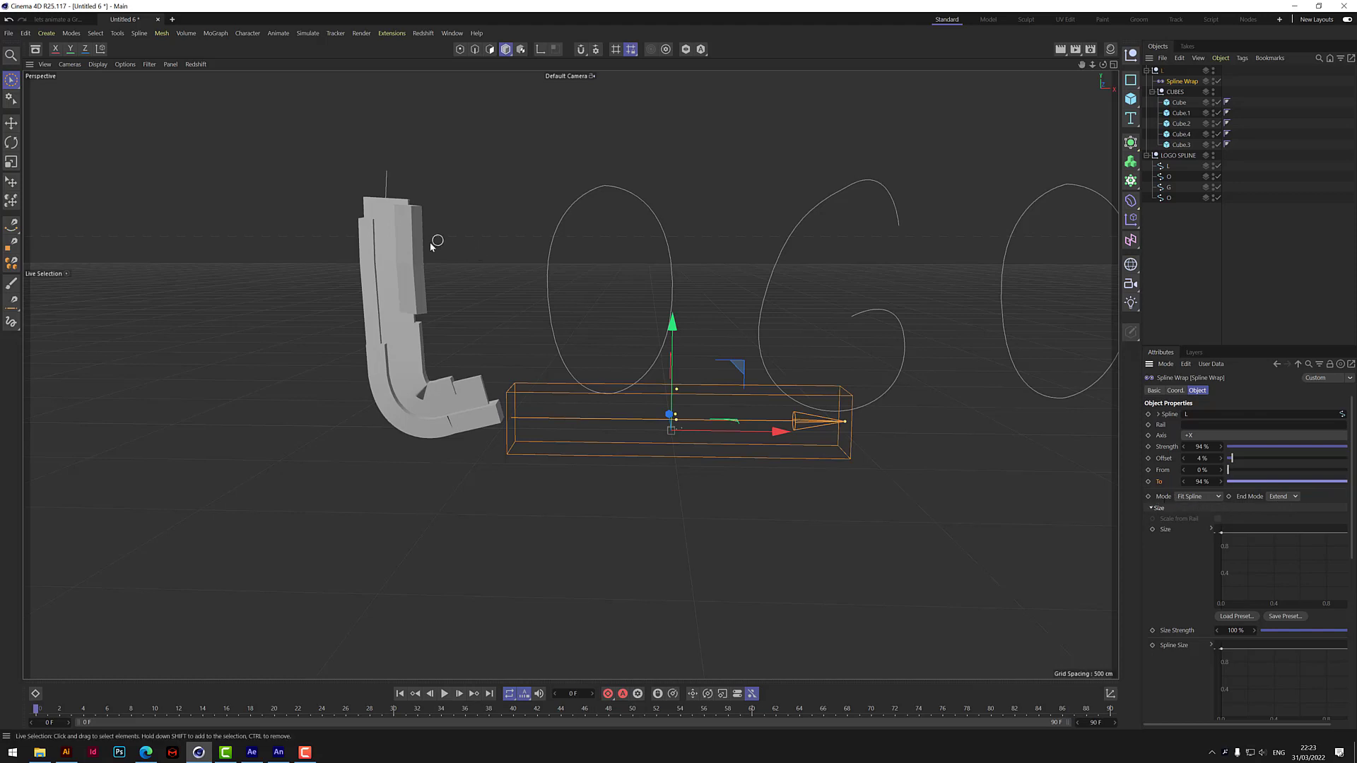
Try the Clamp end mode on the Spline Wrap with Offset values of 23% and -12%.
click(1294, 497)
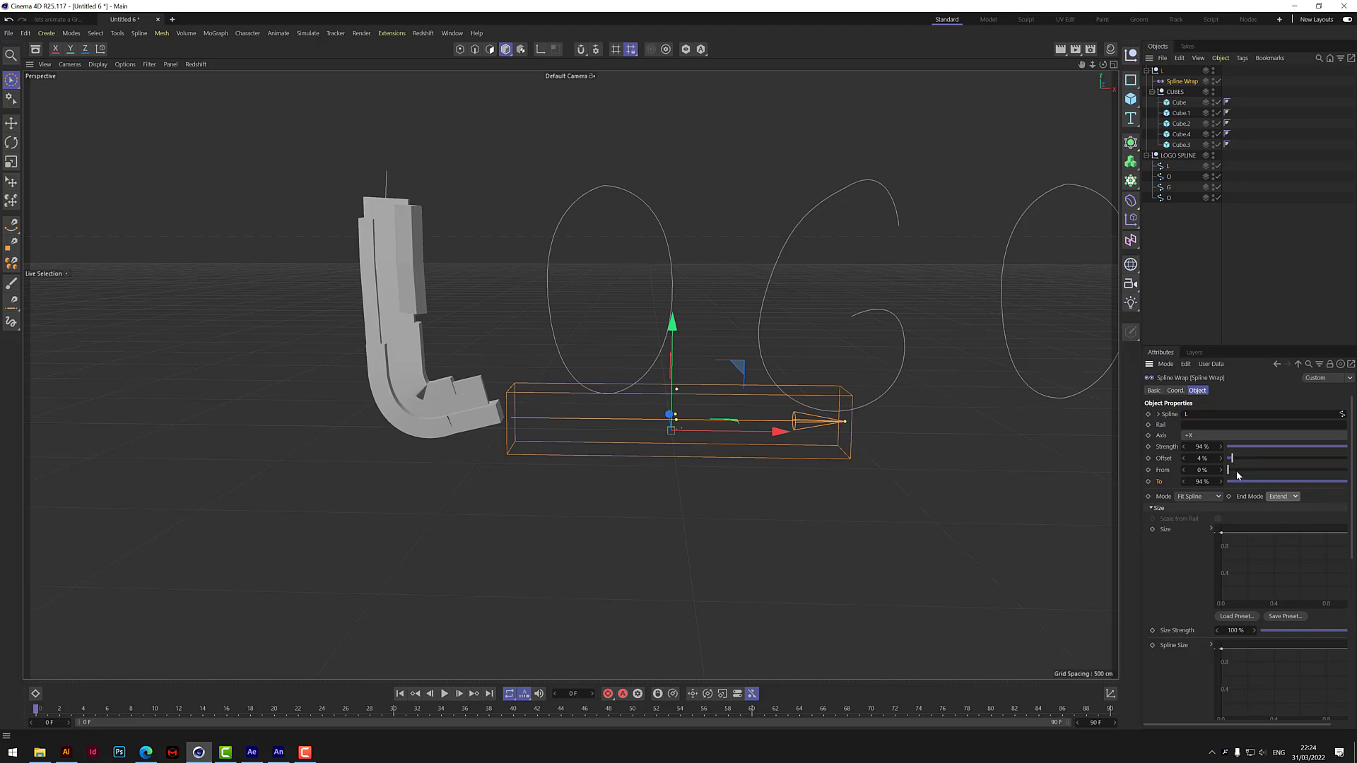
drag(1233, 461, 1184, 424)
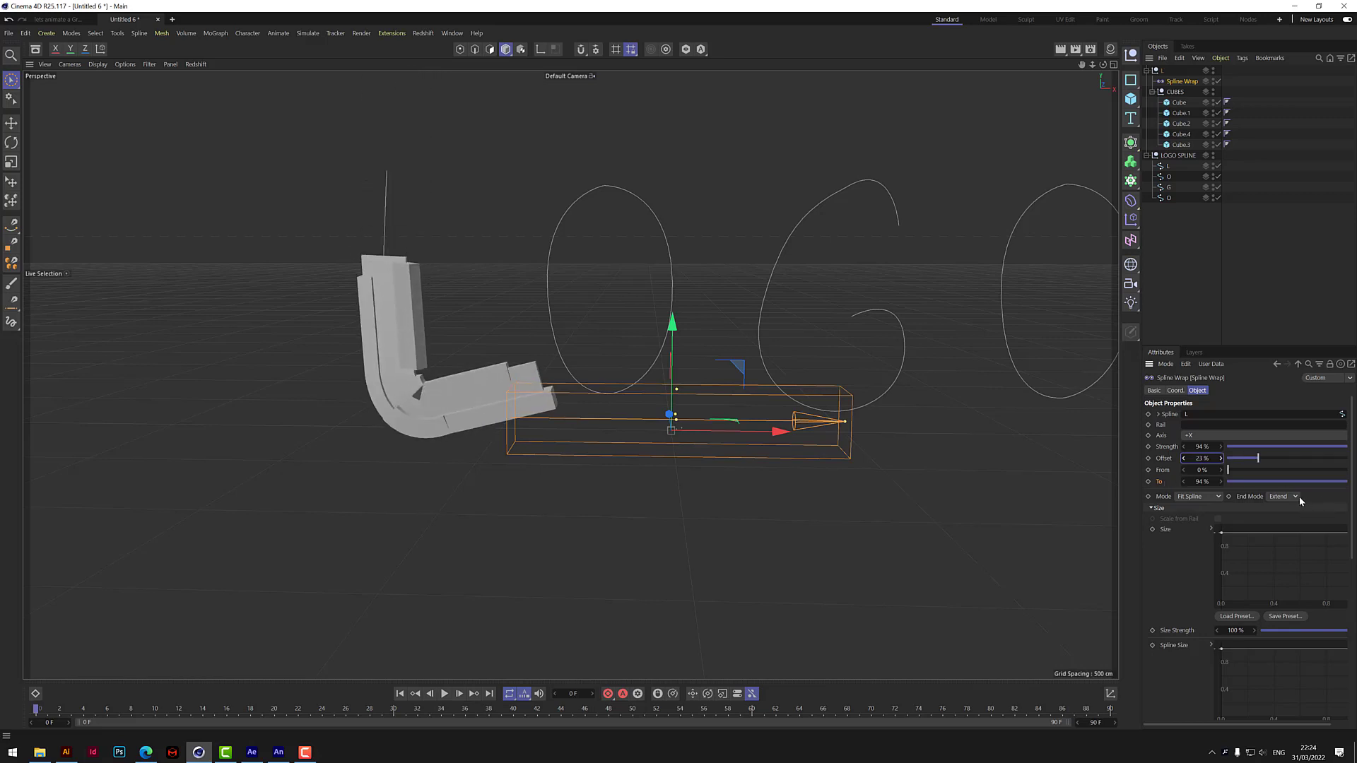
click(1296, 497)
click(1288, 512)
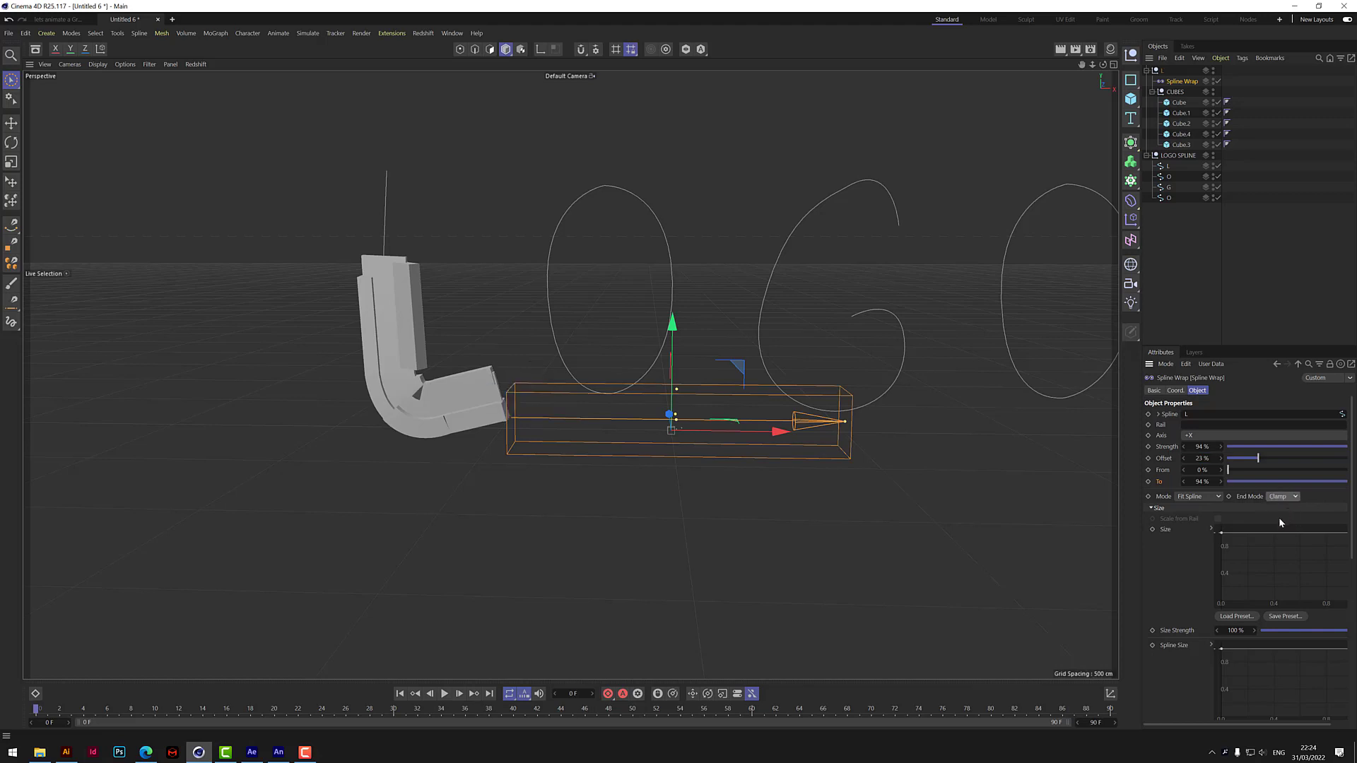
mouse_move(1186, 462)
mouse_down()
mouse_move(1185, 541)
mouse_move(1185, 433)
mouse_move(1183, 472)
mouse_up()
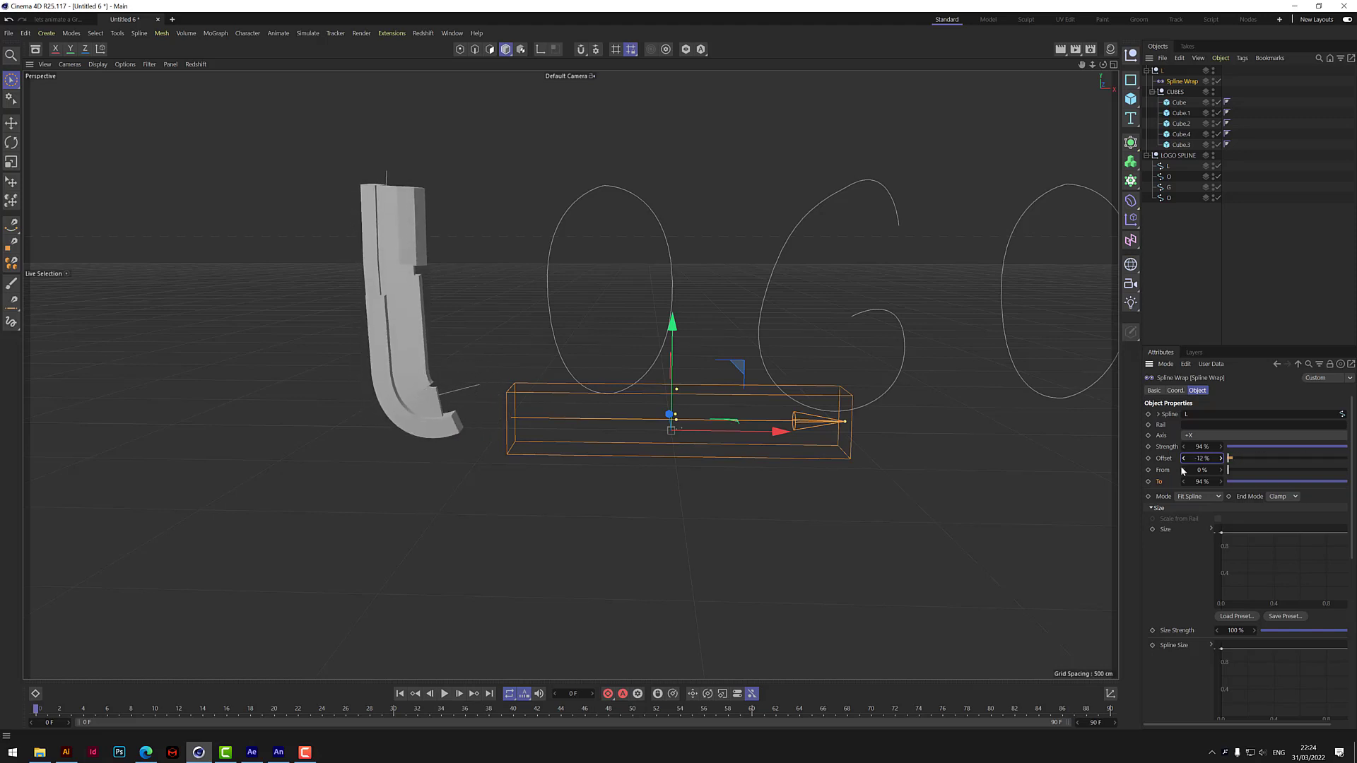
Restore the Spline Wrap's Extend end mode, try an Offset of -147%, and return the Offset to 4%.
click(1291, 497)
click(1296, 516)
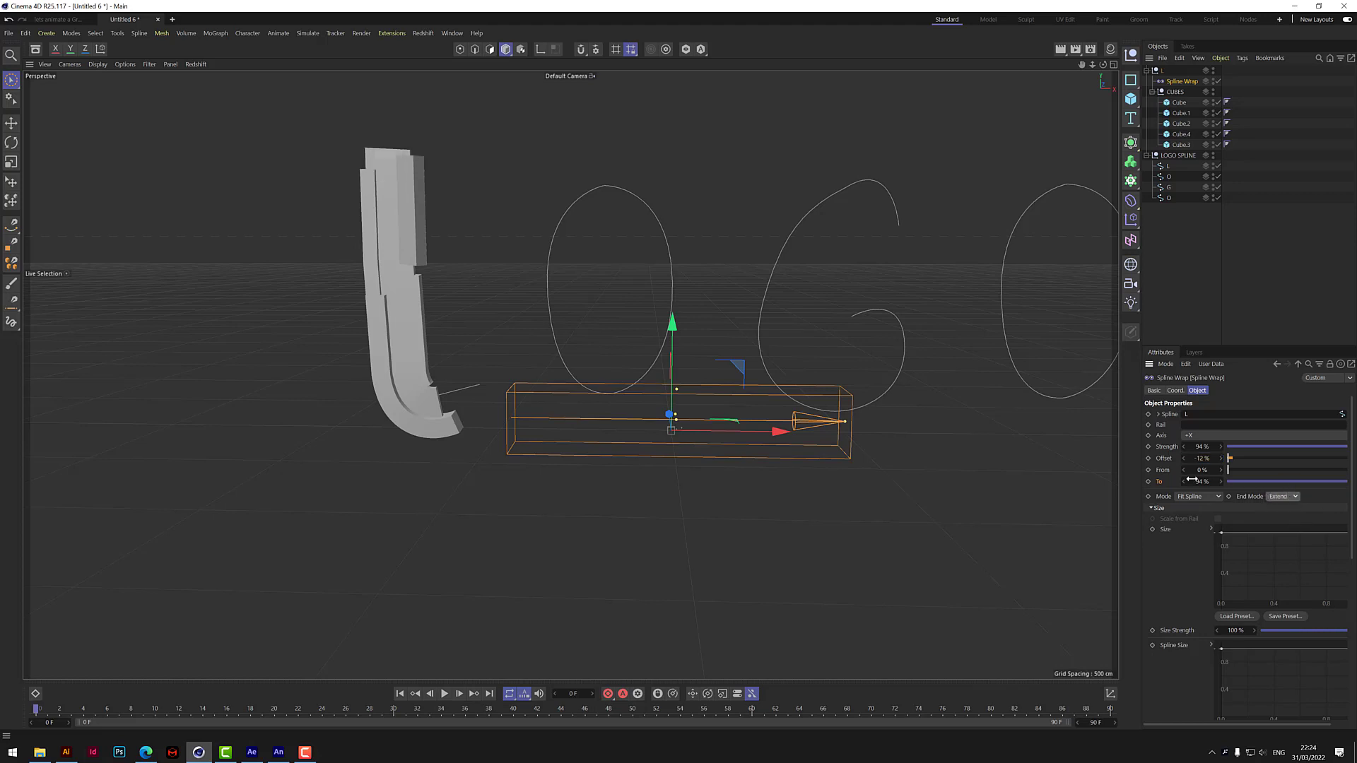
drag(1185, 458, 1185, 526)
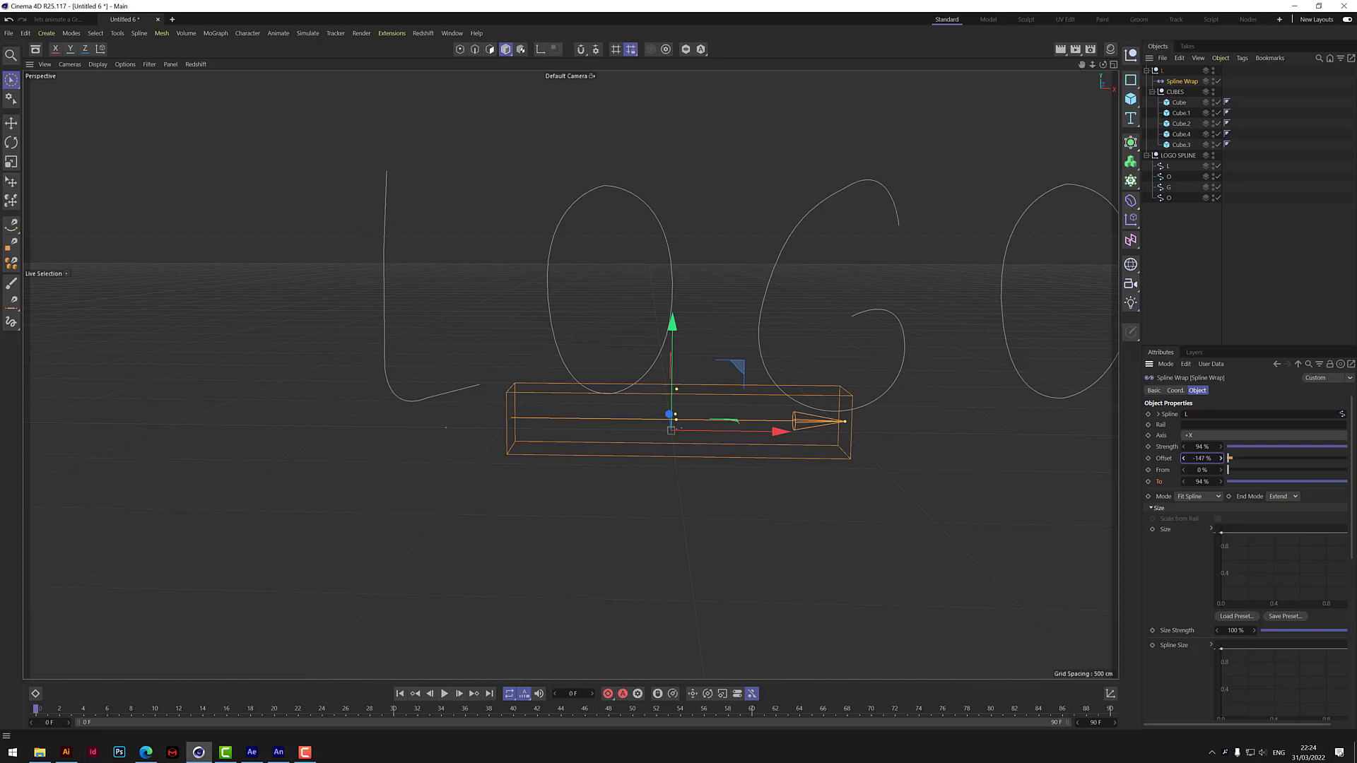
drag(1184, 523, 1185, 452)
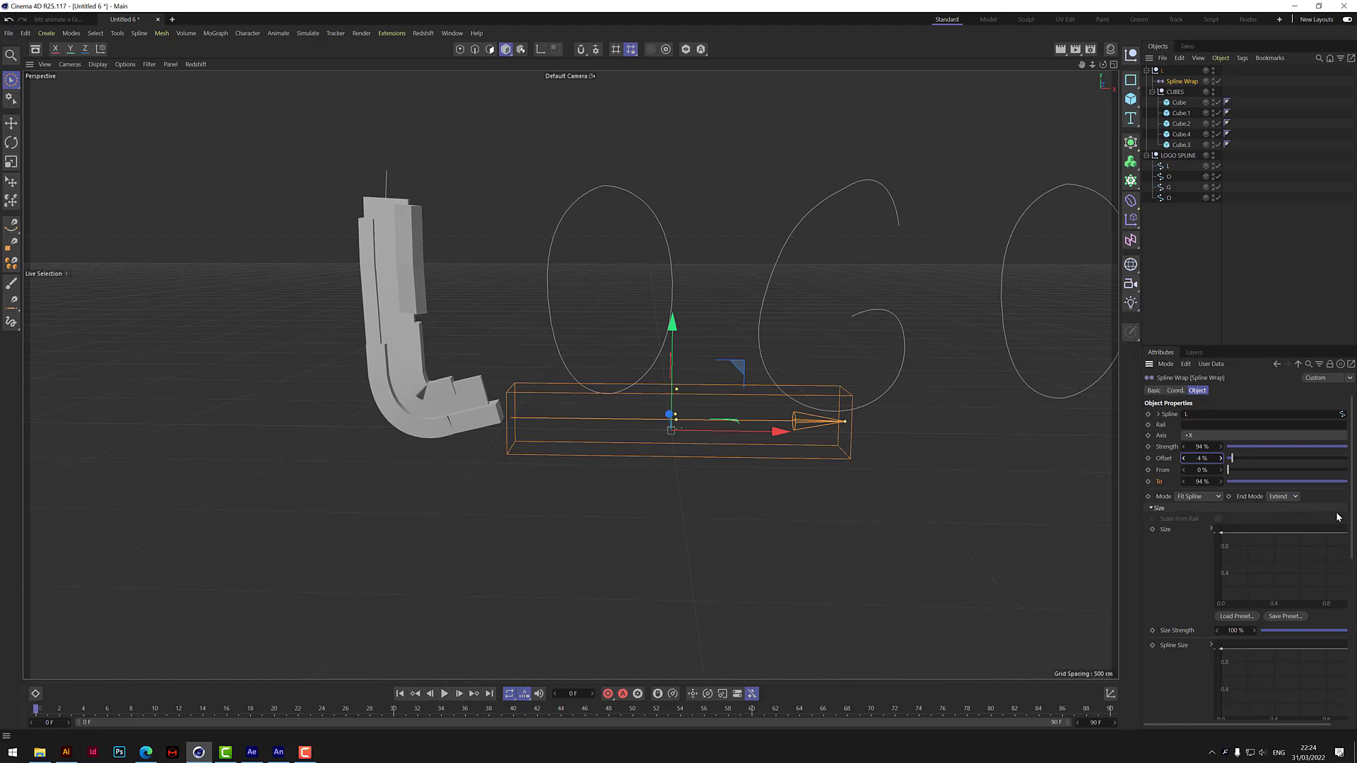
mouse_move(1353, 503)
mouse_down()
mouse_move(1353, 527)
mouse_move(1351, 514)
mouse_up()
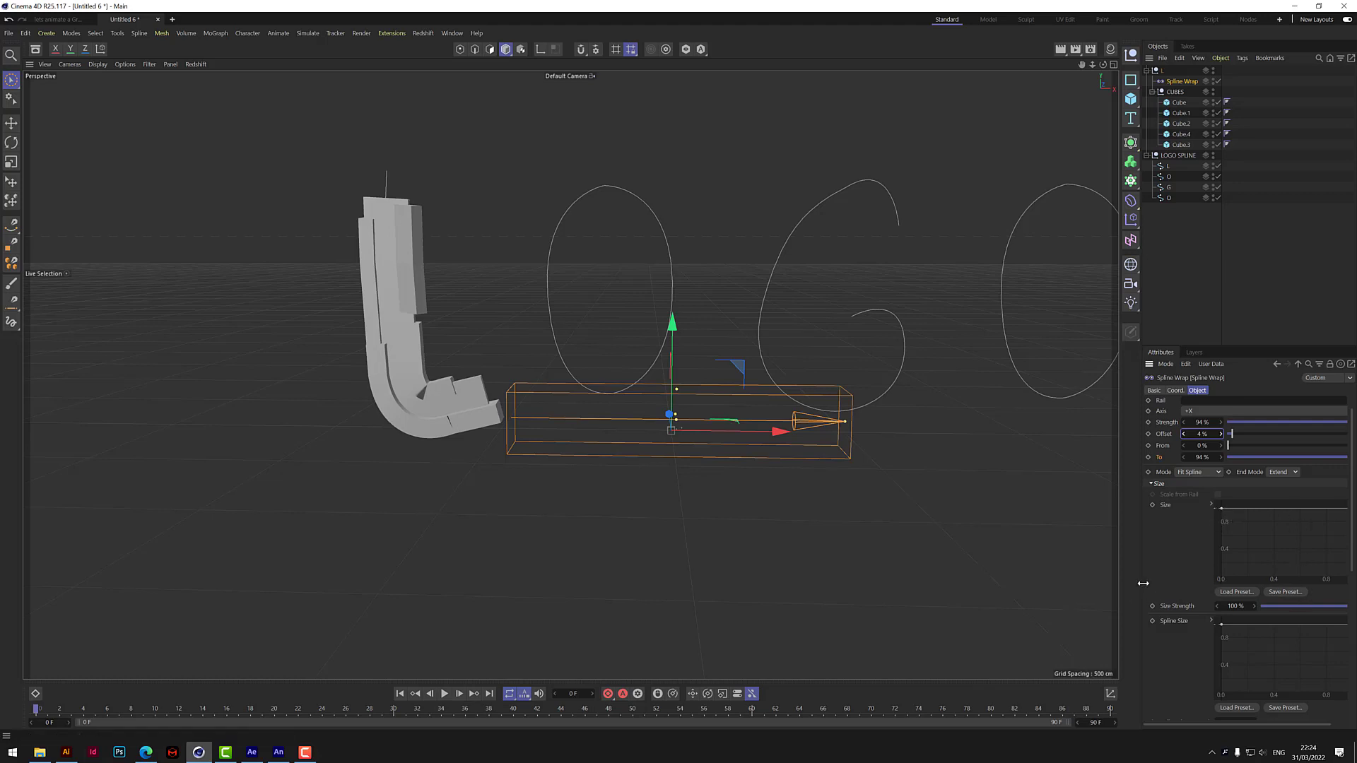
Reshape the Spline Wrap's Size curve into a straight line falling from about 0.9 at the start to about 0.5 at the end.
drag(1140, 583, 1114, 585)
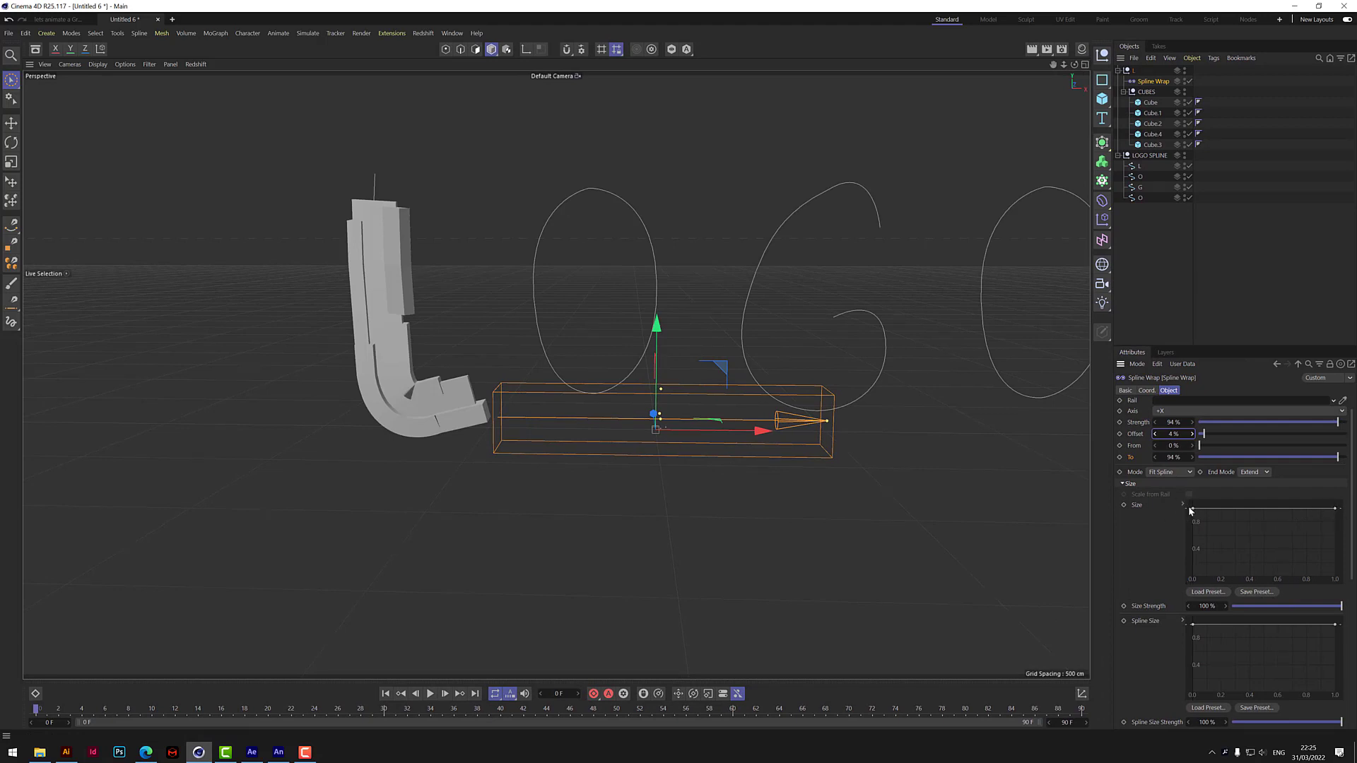
drag(1194, 510, 1240, 562)
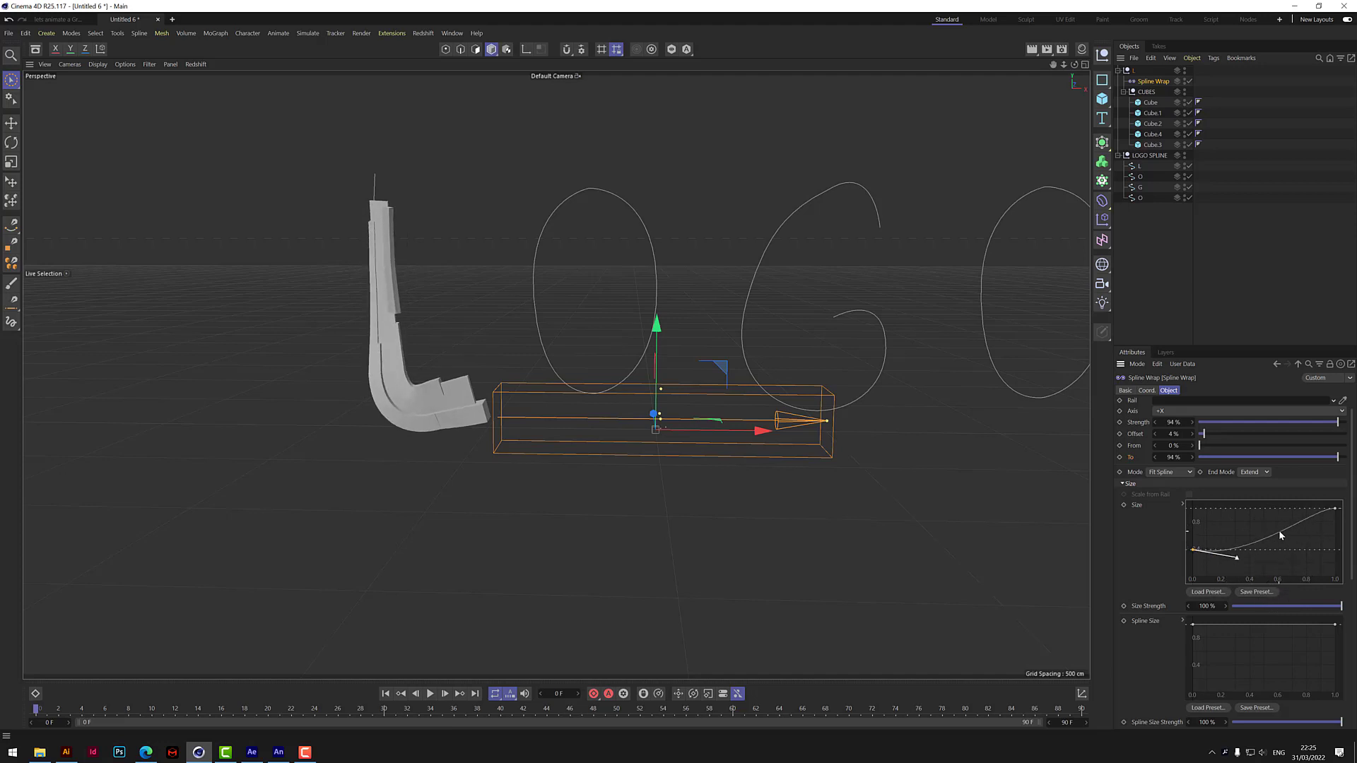
right_click(1281, 535)
click(1225, 609)
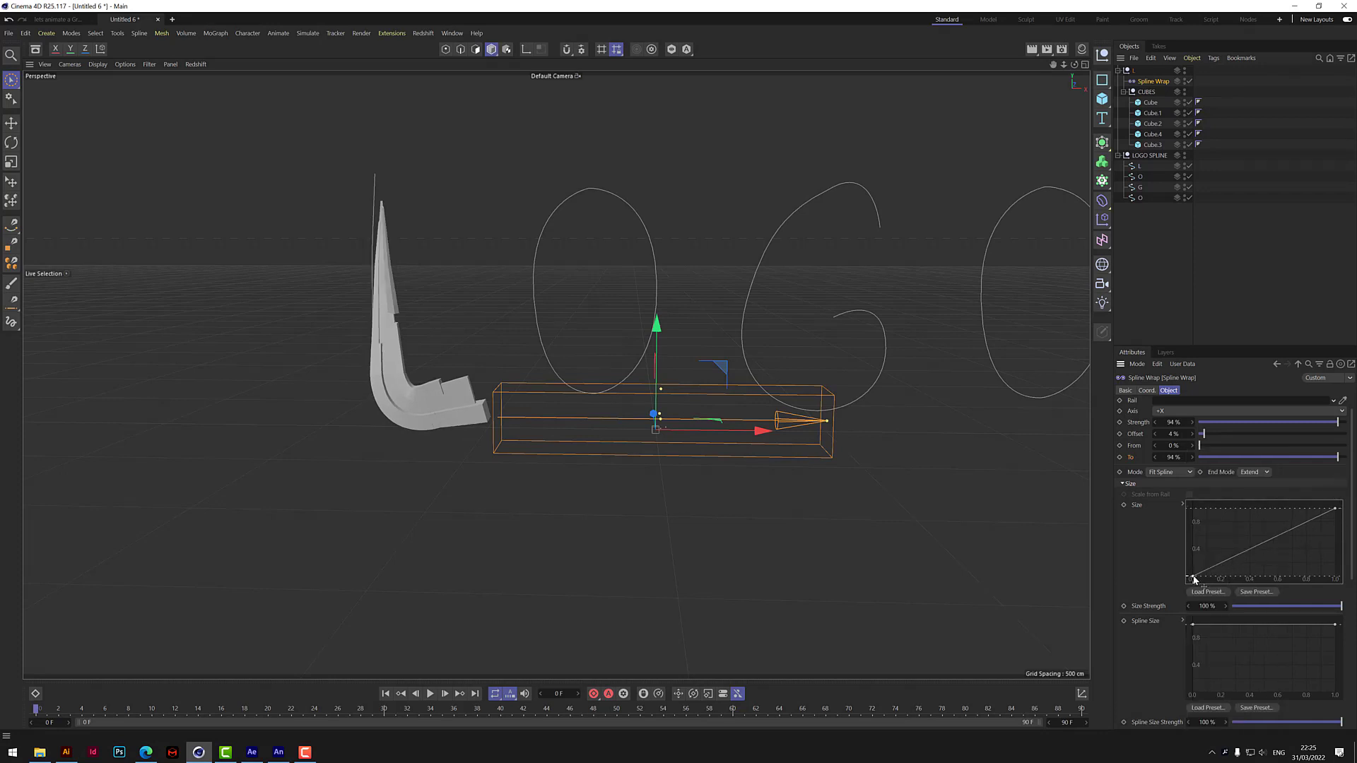
drag(1193, 579, 1189, 547)
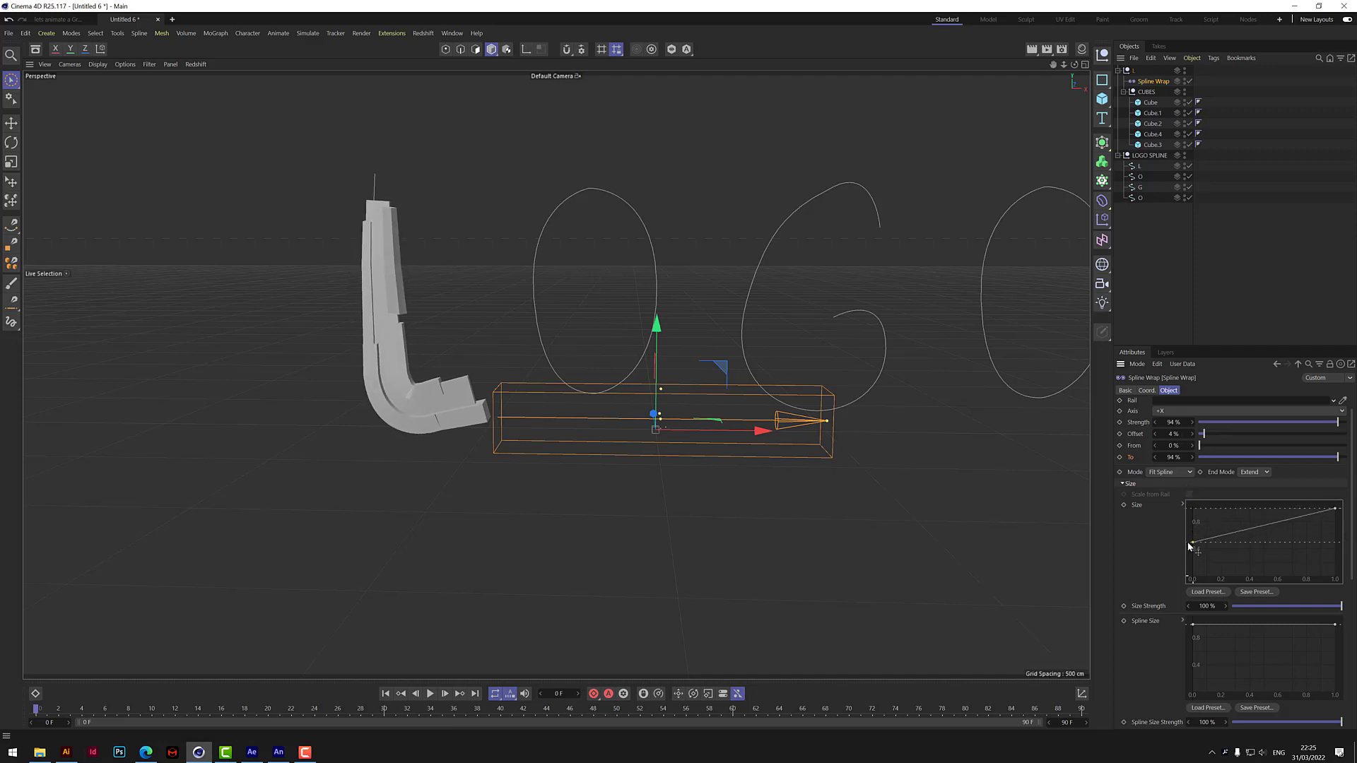
drag(1335, 509, 1335, 542)
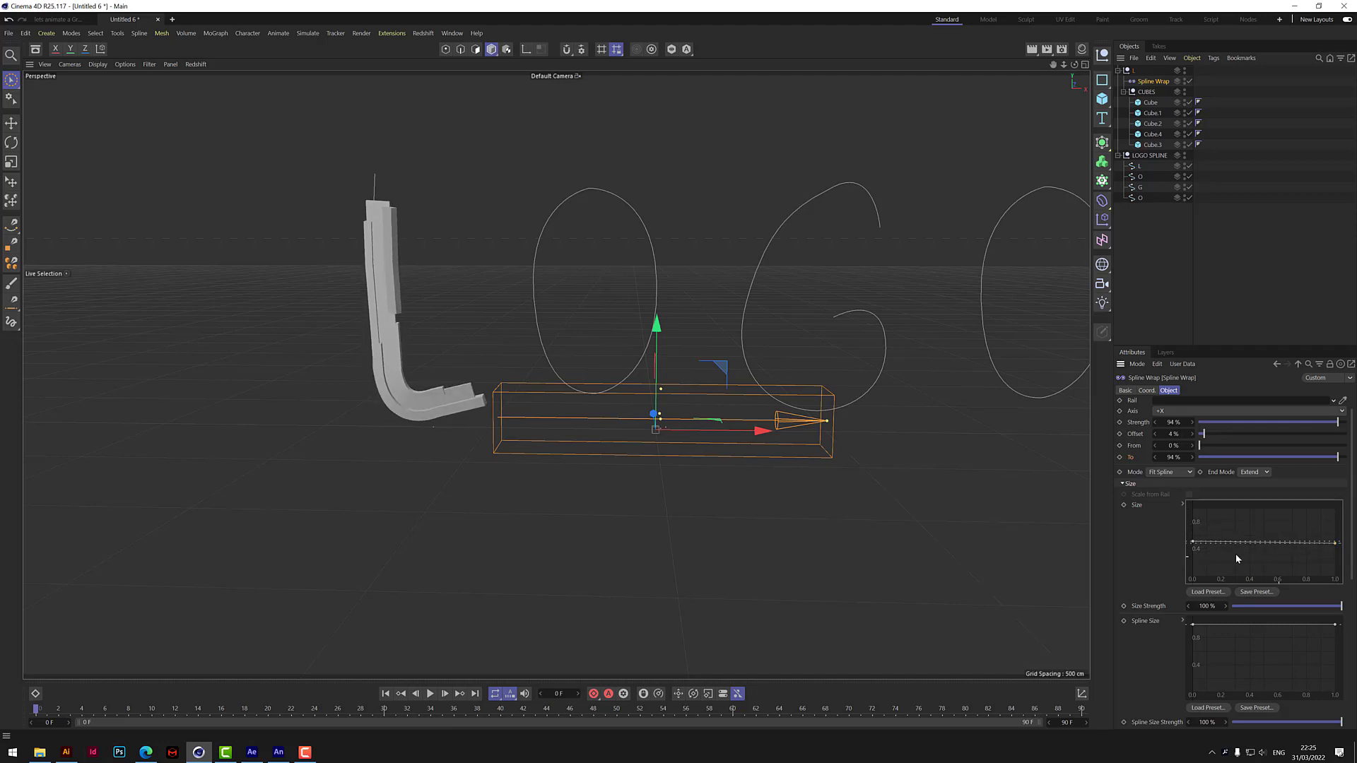
drag(1192, 542, 1193, 520)
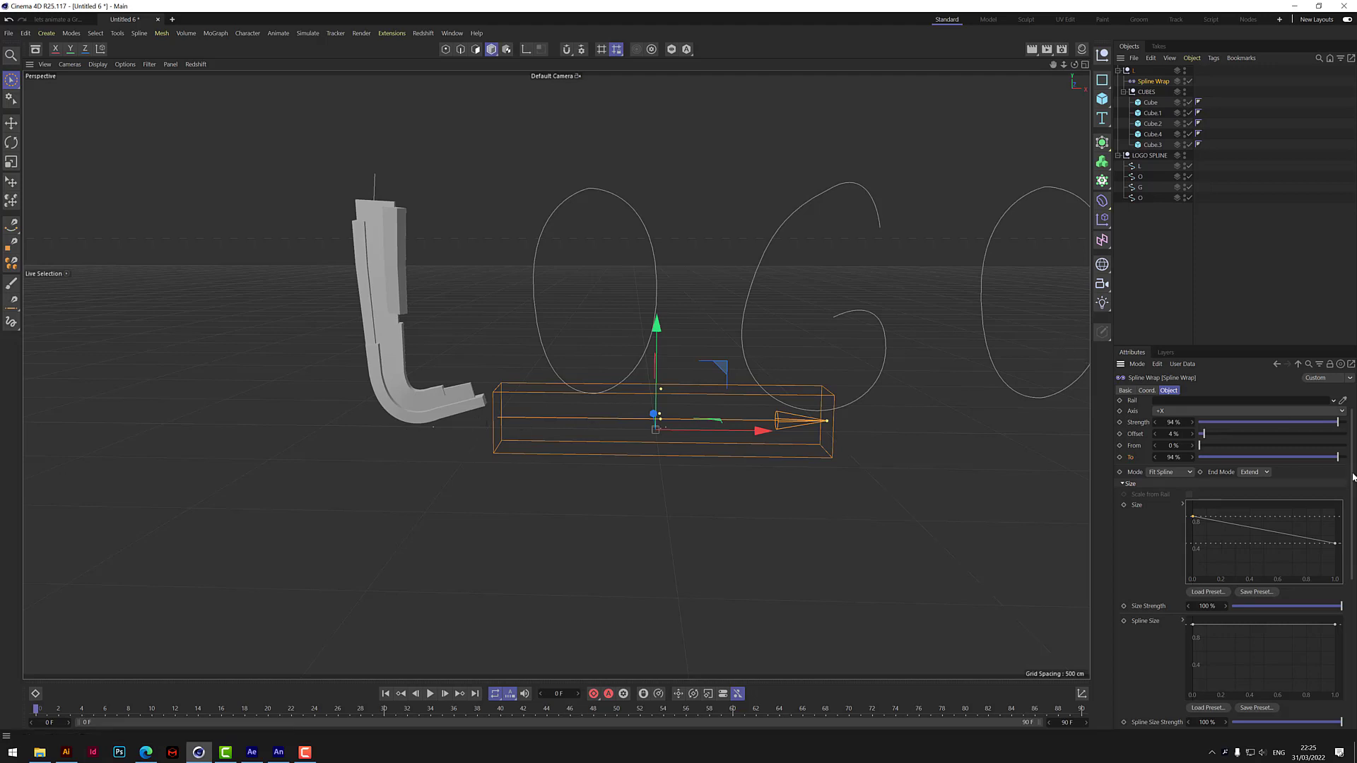
Try a Size Strength of 0% on the Spline Wrap and restore it to 100%.
scroll(1152, 530, down, 4)
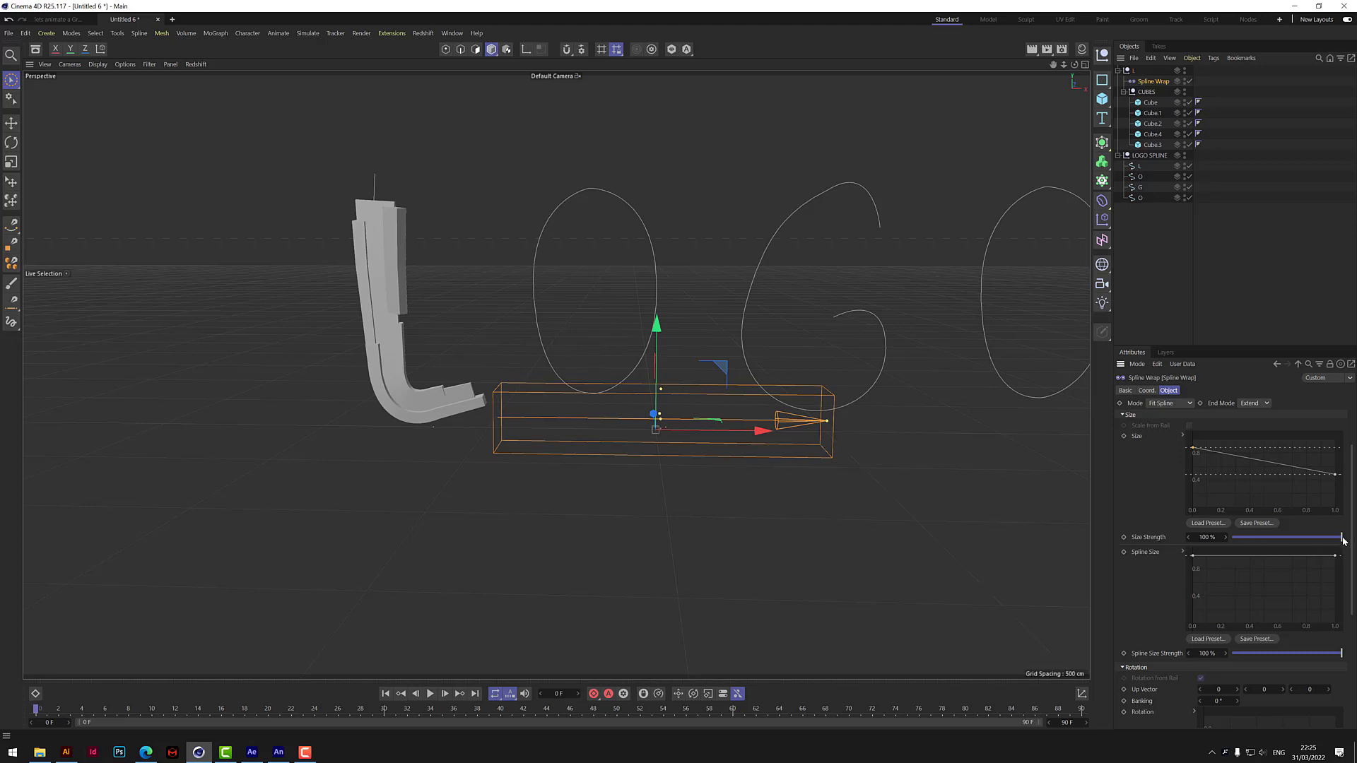
drag(1343, 540, 1231, 539)
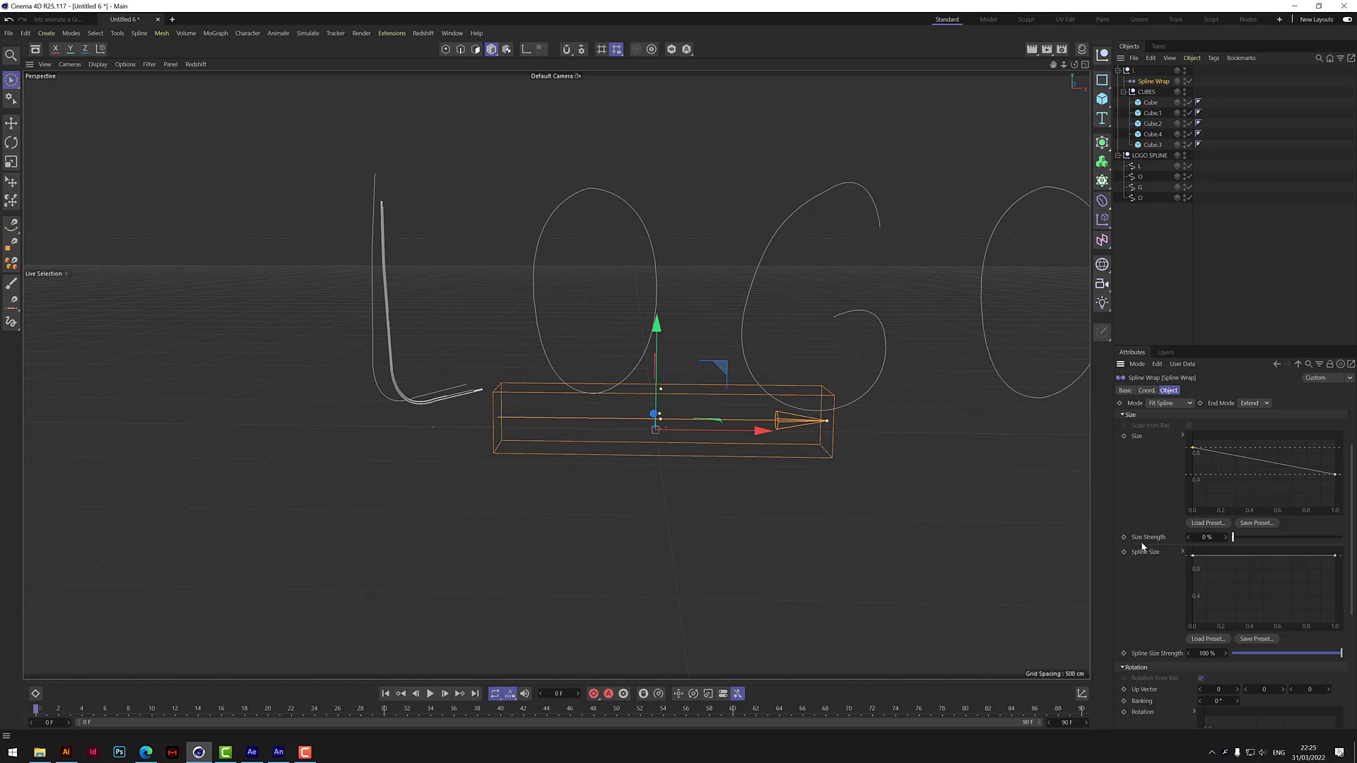
drag(1233, 544, 1340, 537)
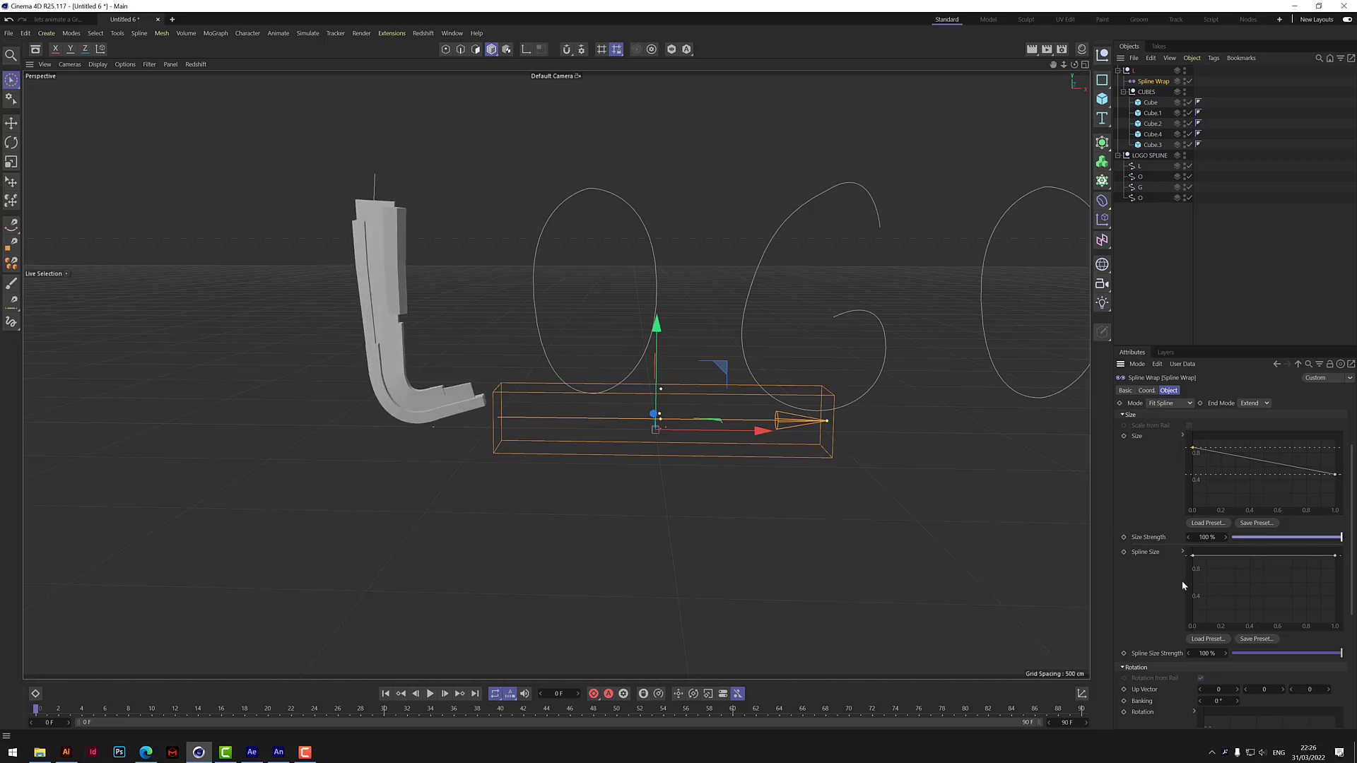
Try lowering the start of the Spline Wrap's Spline Size curve and return the curve to a flat line at 1.0.
drag(1193, 556, 1199, 635)
drag(1198, 626, 1187, 553)
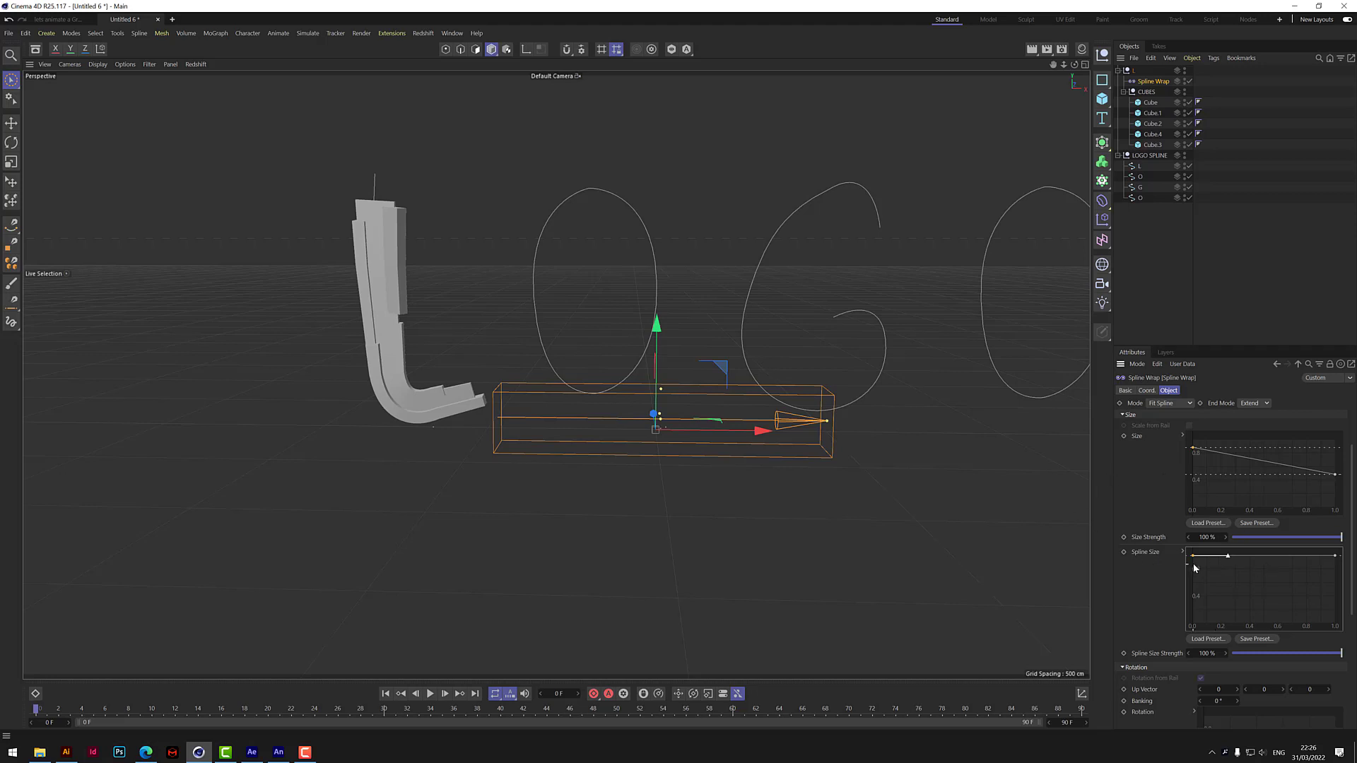
mouse_move(1193, 556)
mouse_down()
mouse_move(1194, 615)
mouse_move(1193, 555)
mouse_up()
mouse_move(1335, 556)
mouse_down()
mouse_move(1336, 595)
mouse_move(1337, 554)
mouse_up()
Try adjusting the start point of the Spline Wrap's Rotation curve and leave it flat at zero.
scroll(1353, 550, down, 5)
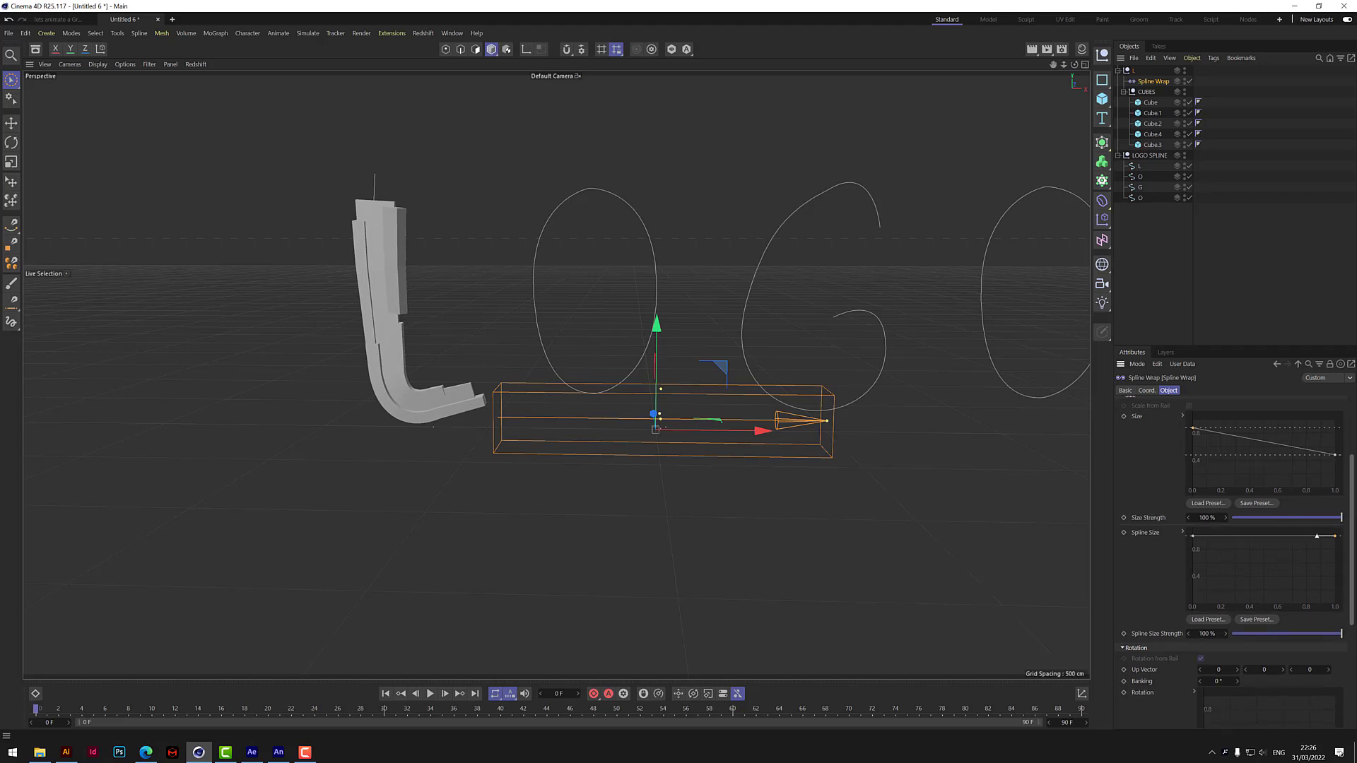
scroll(1257, 559, down, 2)
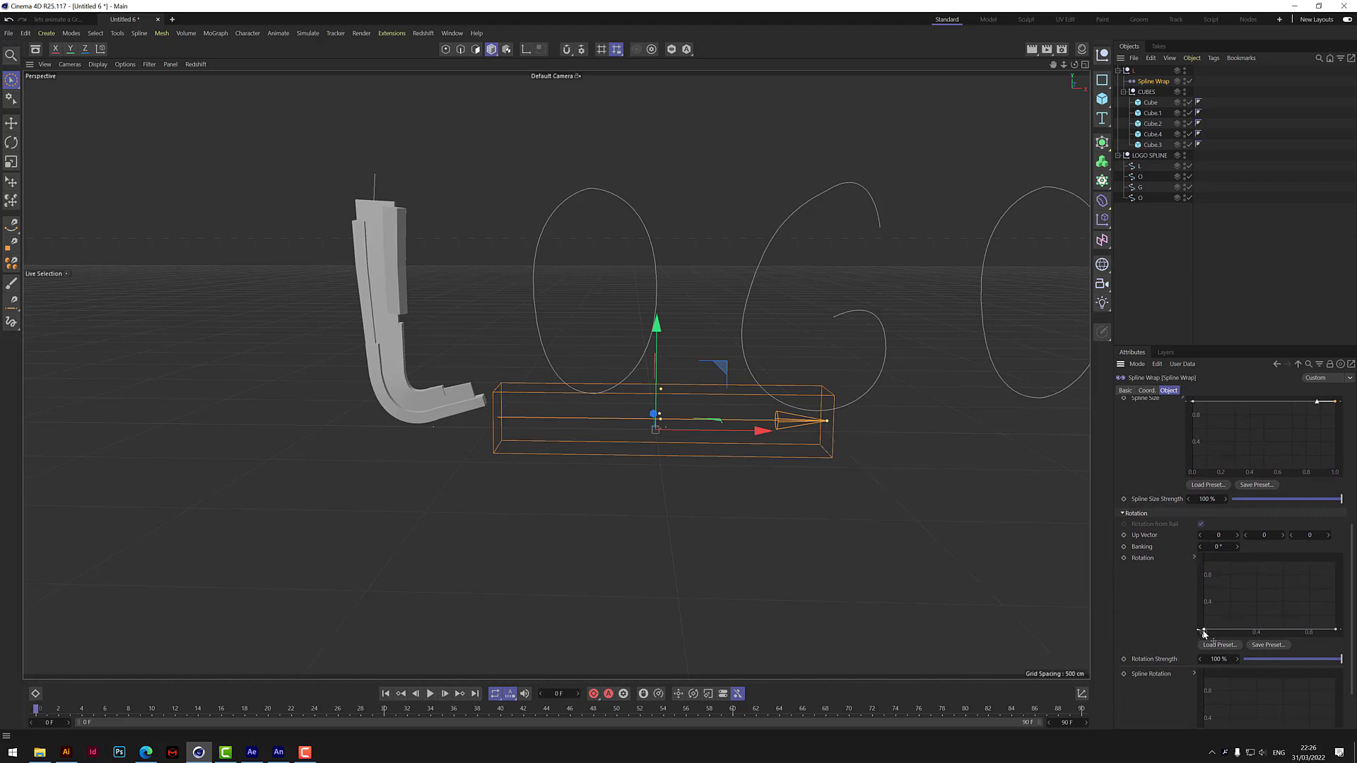
mouse_move(1205, 631)
mouse_down()
mouse_move(1211, 555)
mouse_move(1204, 636)
mouse_up()
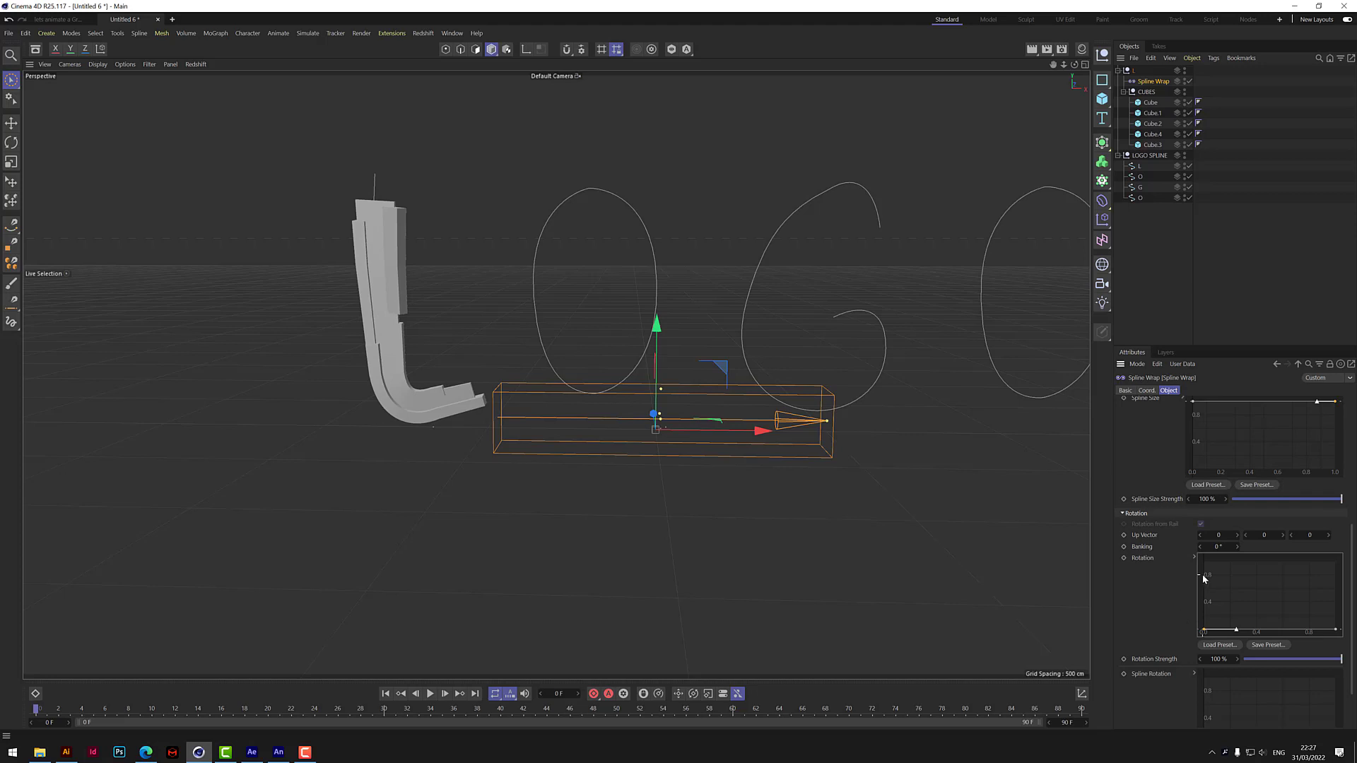
scroll(1350, 571, down, 2)
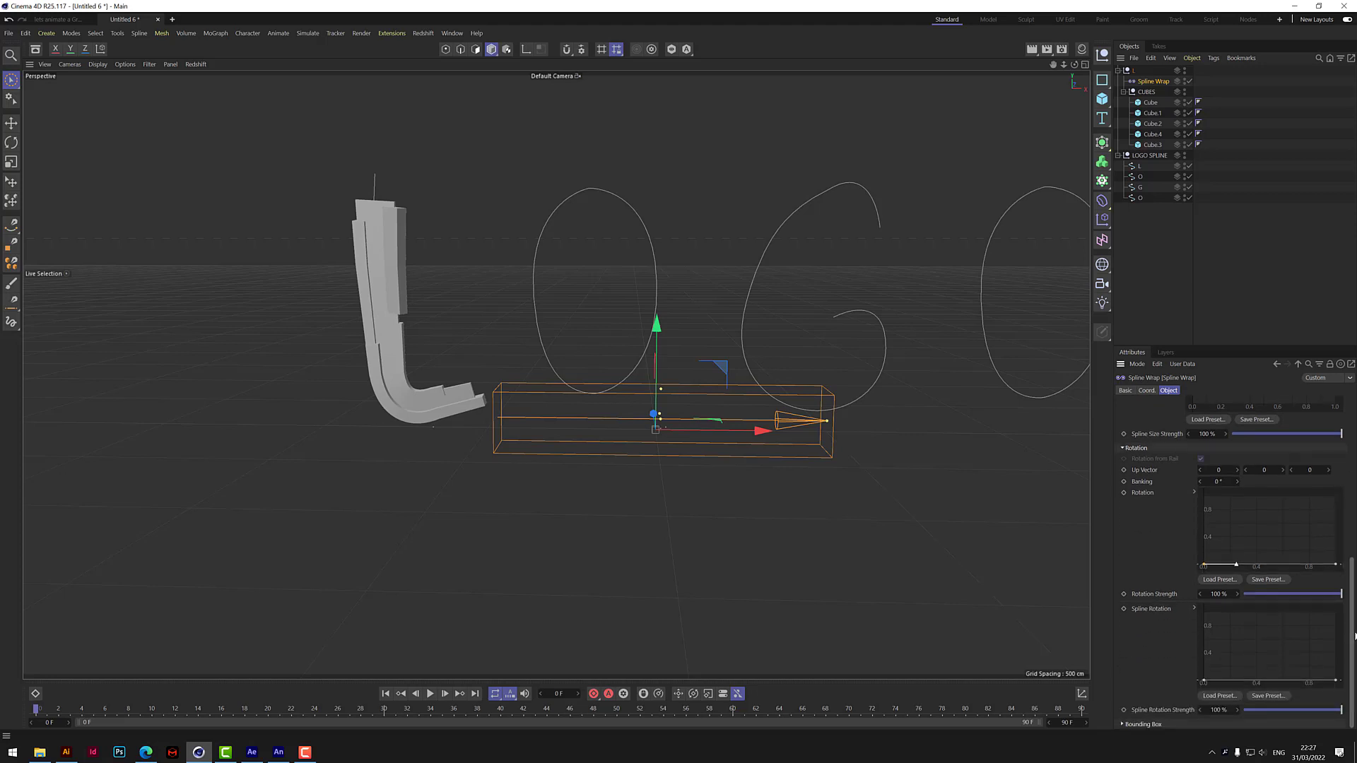
Try different Banking angles on the Spline Wrap, viewing the L from its side, and reset Banking to 0°.
scroll(1350, 593, up, 1)
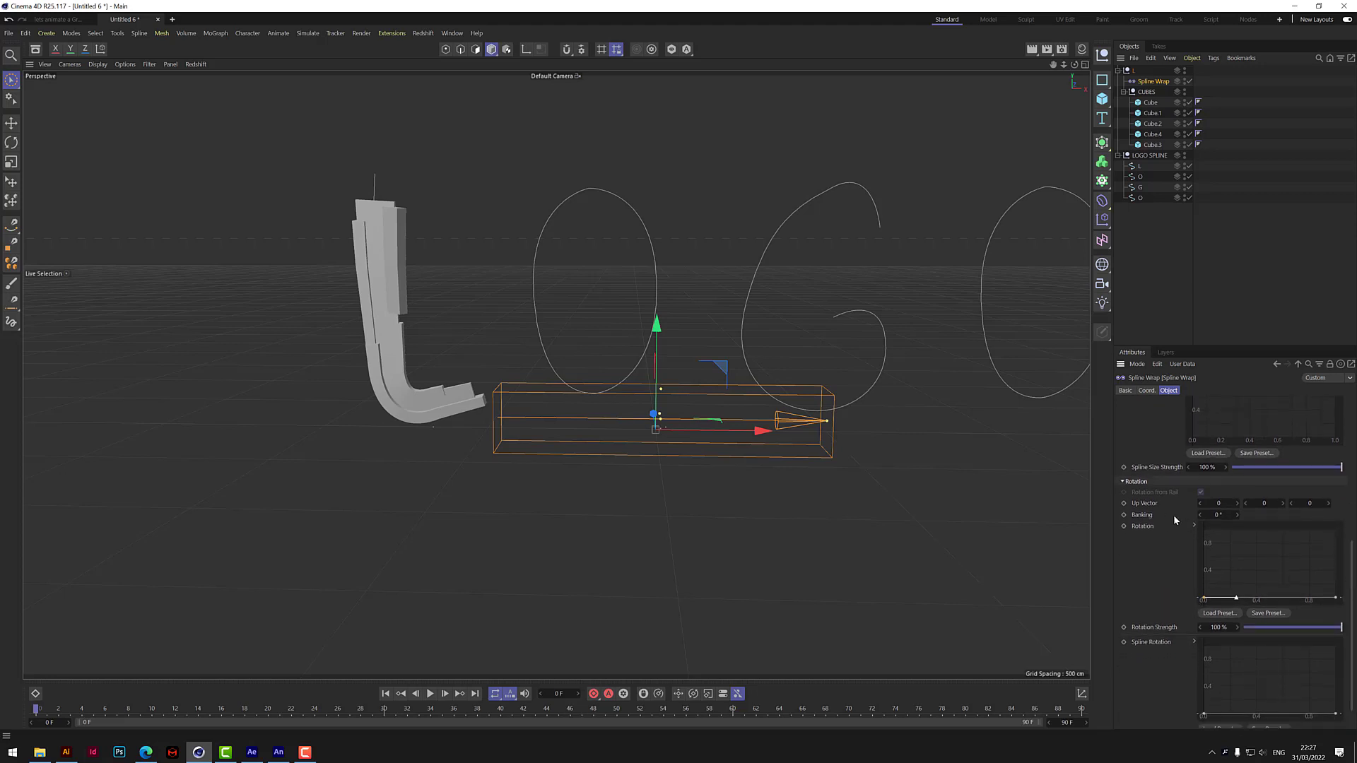
drag(1237, 515, 1262, 516)
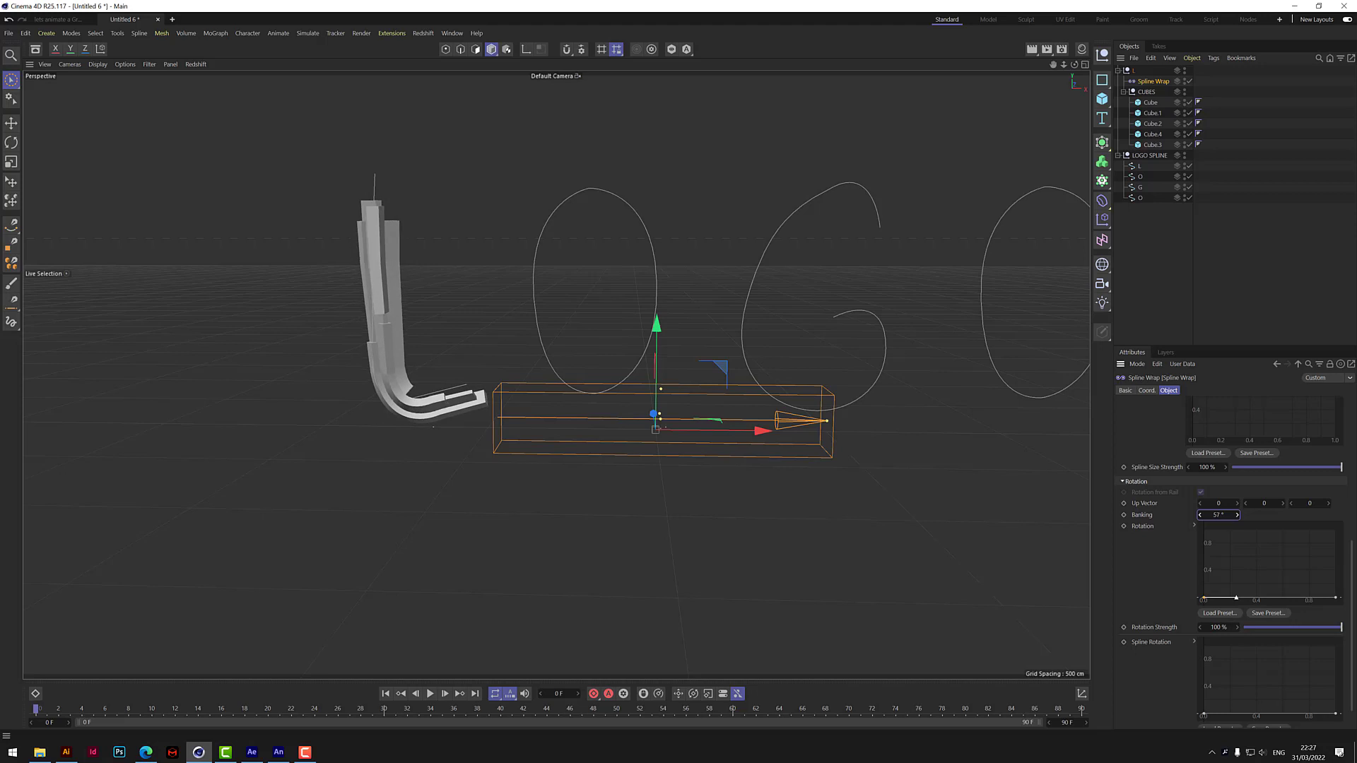
drag(1075, 64, 1205, 95)
drag(1199, 515, 1230, 515)
double_click(1216, 516)
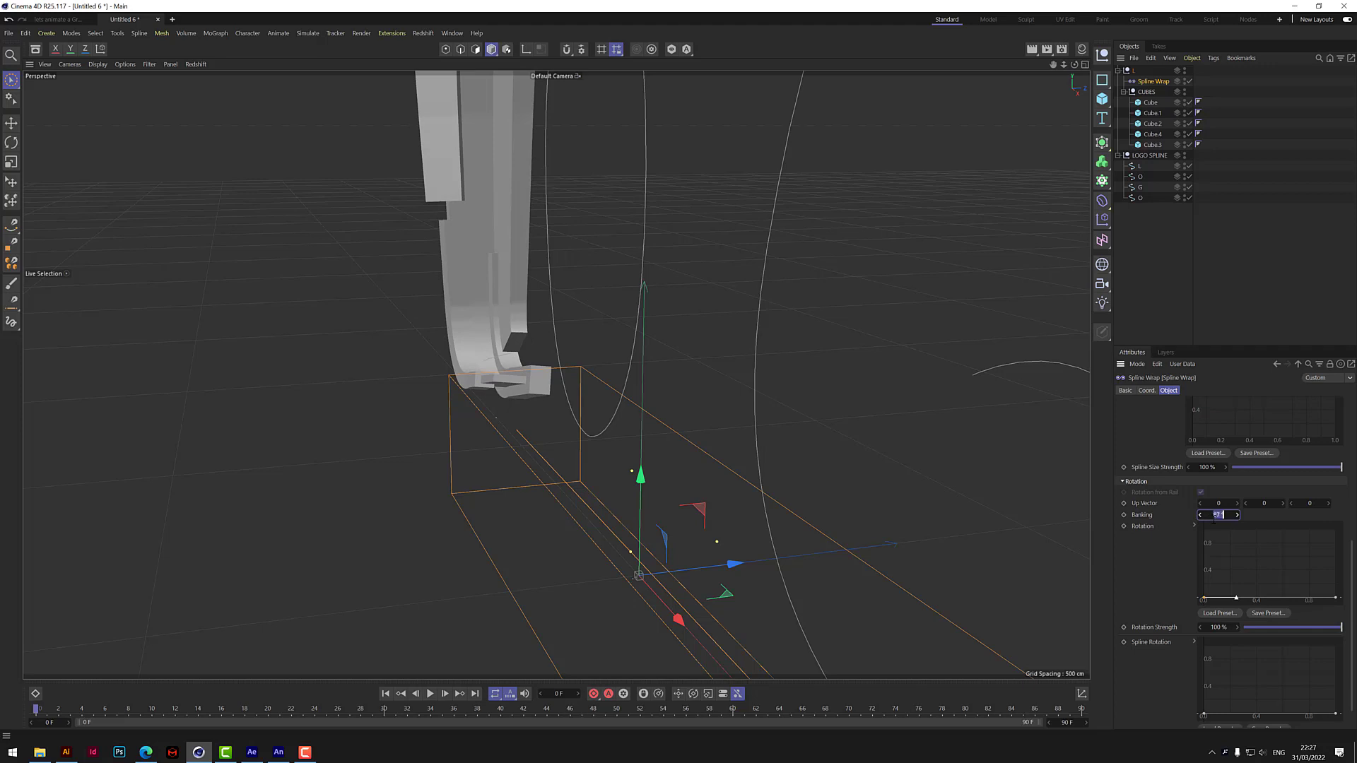
text(0)
key(Return)
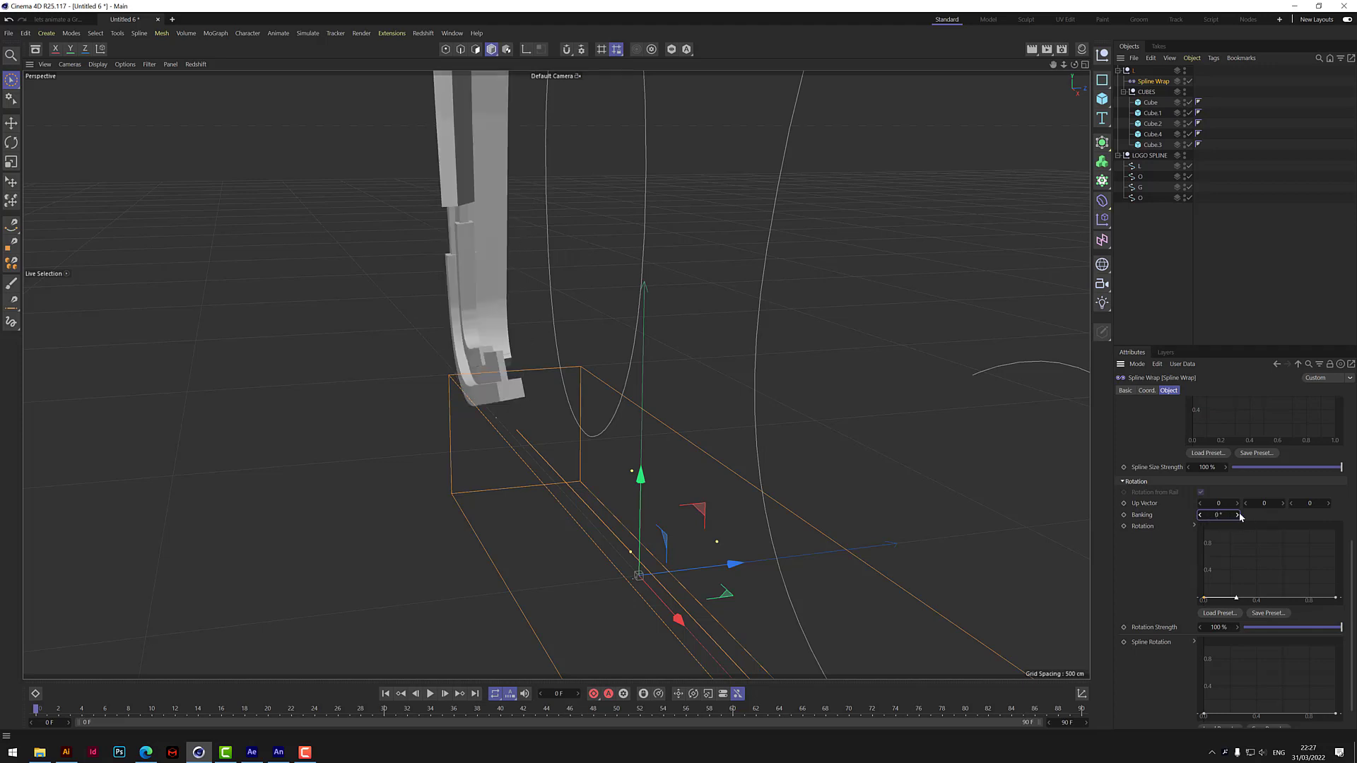
Try a slight Banking angle once more, reset it to 0°, and return to a front view of the letters.
mouse_move(1240, 516)
mouse_down()
mouse_move(1275, 516)
mouse_move(1224, 514)
mouse_up()
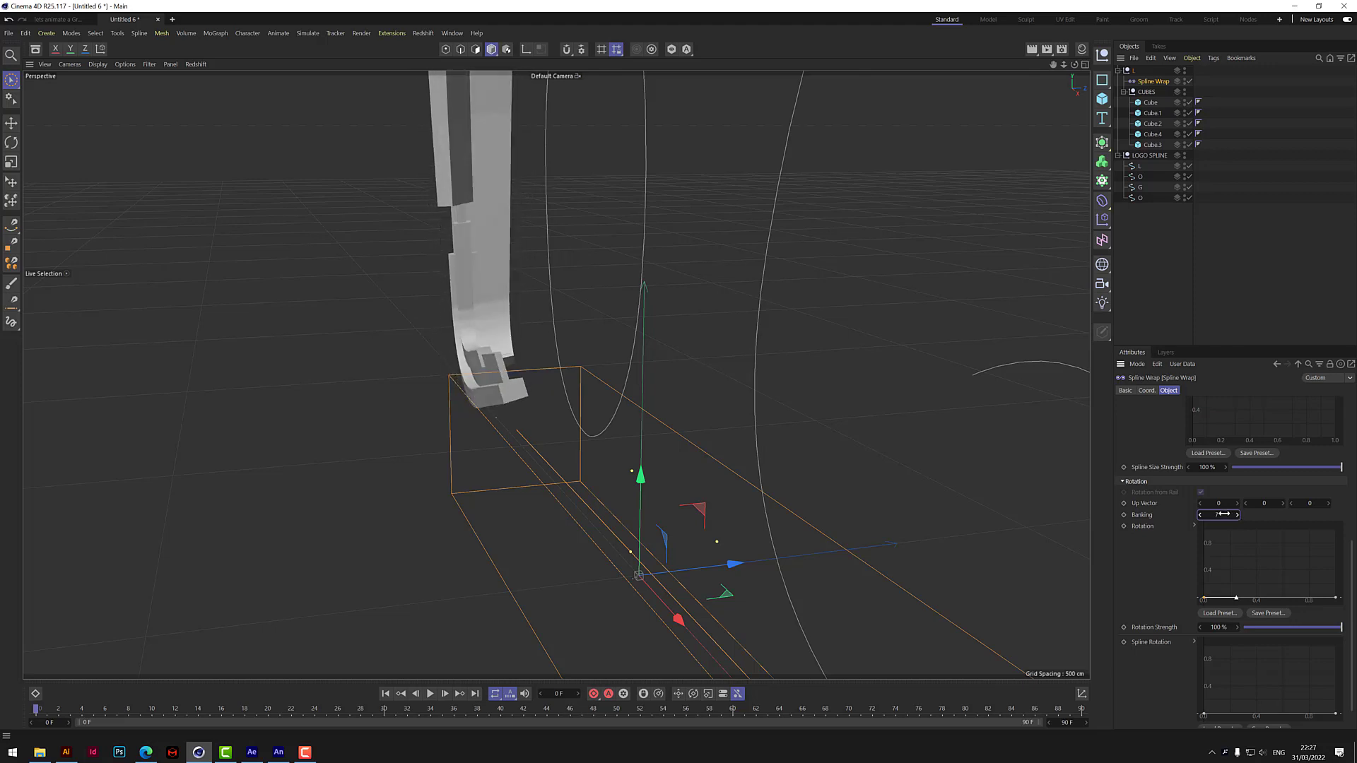
double_click(1223, 514)
text(0)
key(Return)
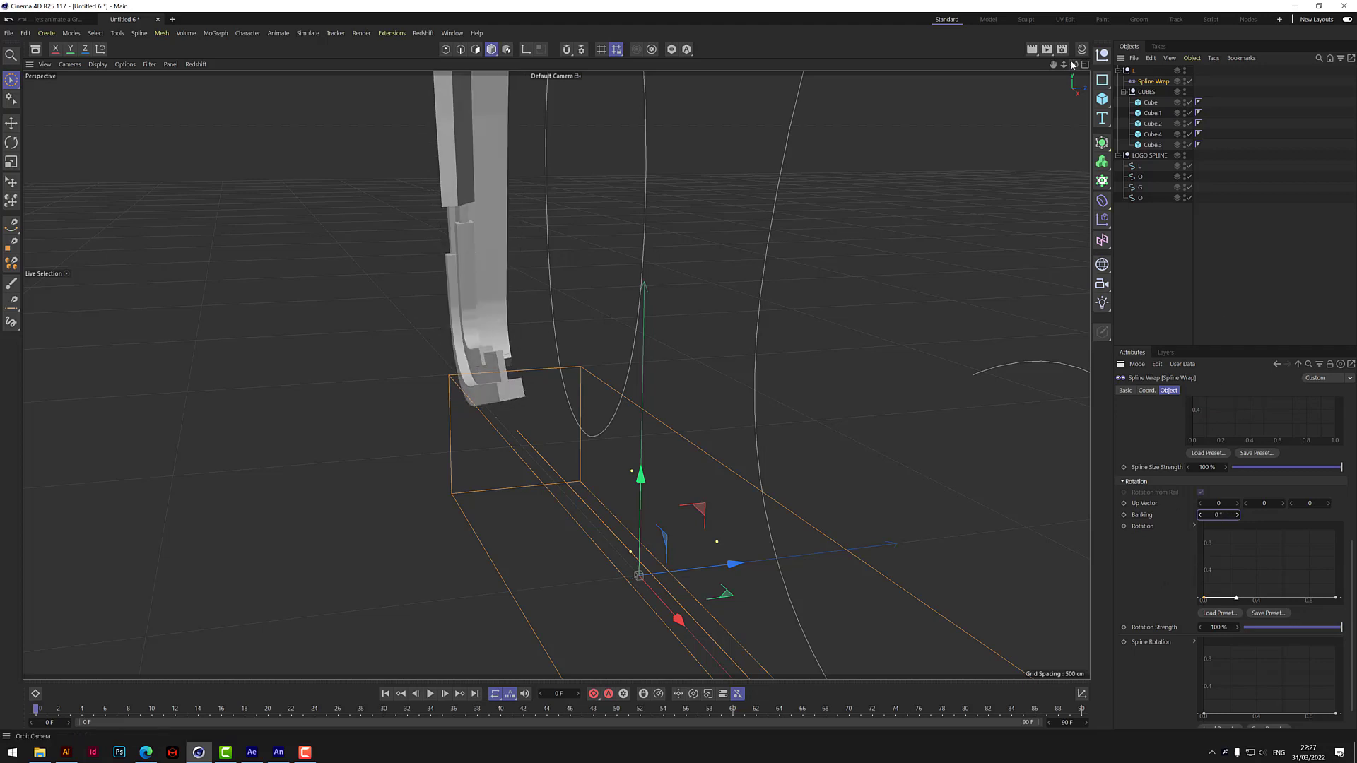
drag(1074, 64, 556, 374)
drag(1064, 64, 556, 373)
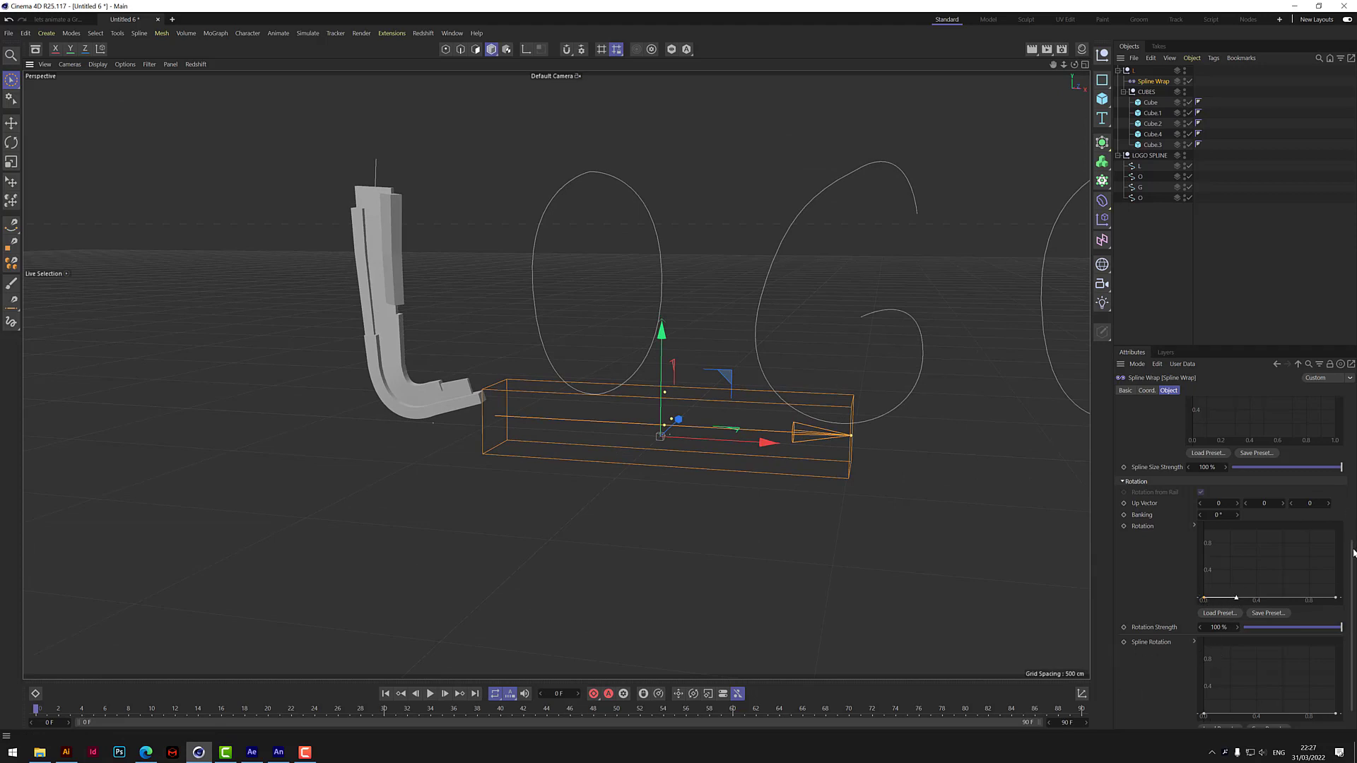
Try adjusting the end point of the Spline Wrap's Rotation curve, leaving the curve flat at zero.
scroll(1354, 553, down, 2)
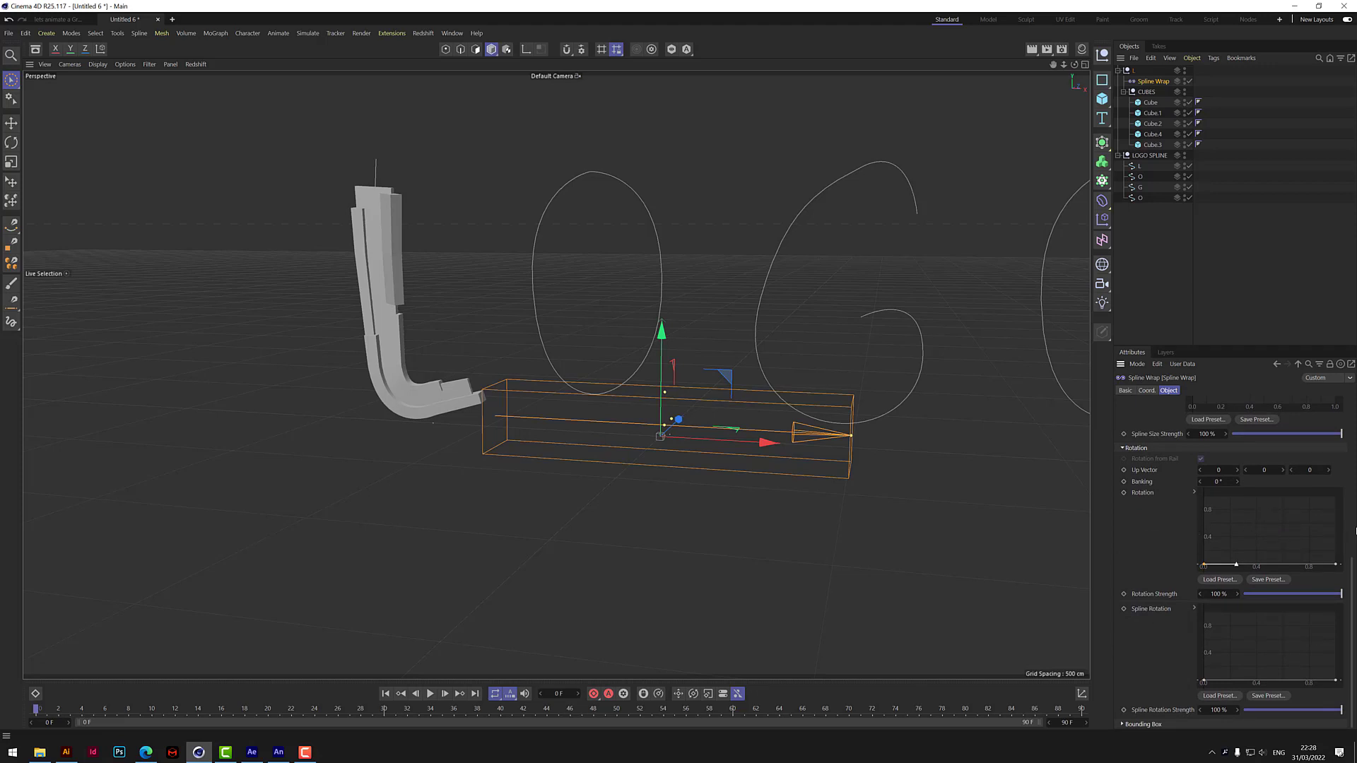
mouse_move(1336, 564)
mouse_down()
mouse_move(1343, 519)
mouse_move(1346, 565)
mouse_up()
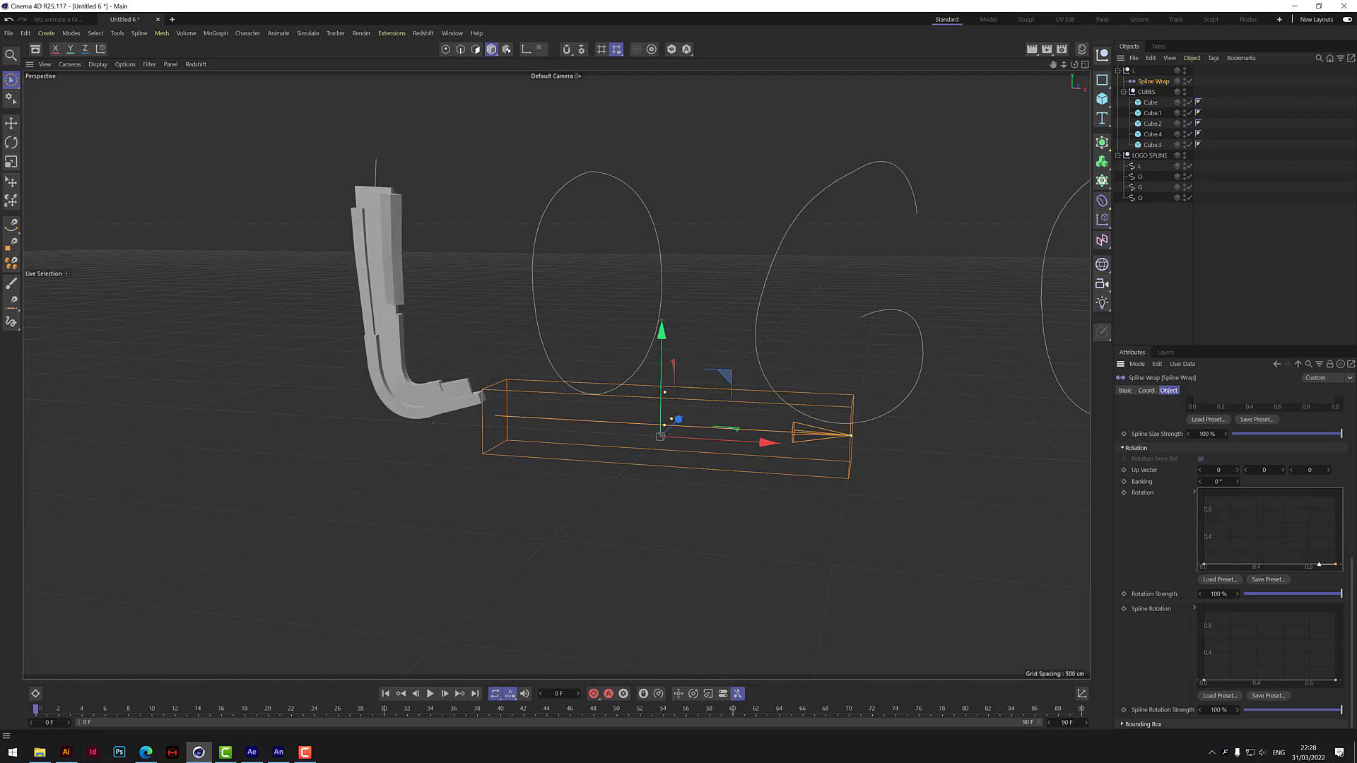
scroll(1353, 569, up, 10)
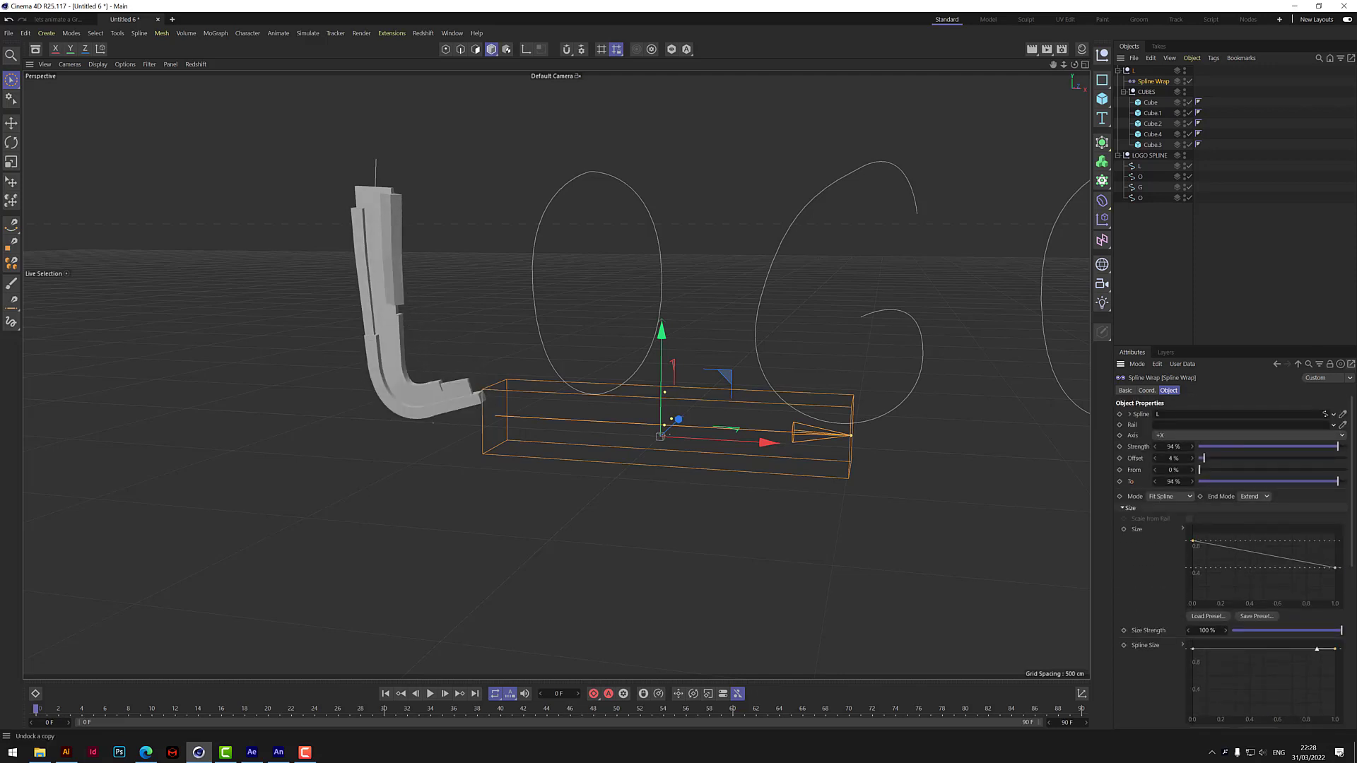
Duplicate the collapsed L group and rename the copy O.
click(1179, 270)
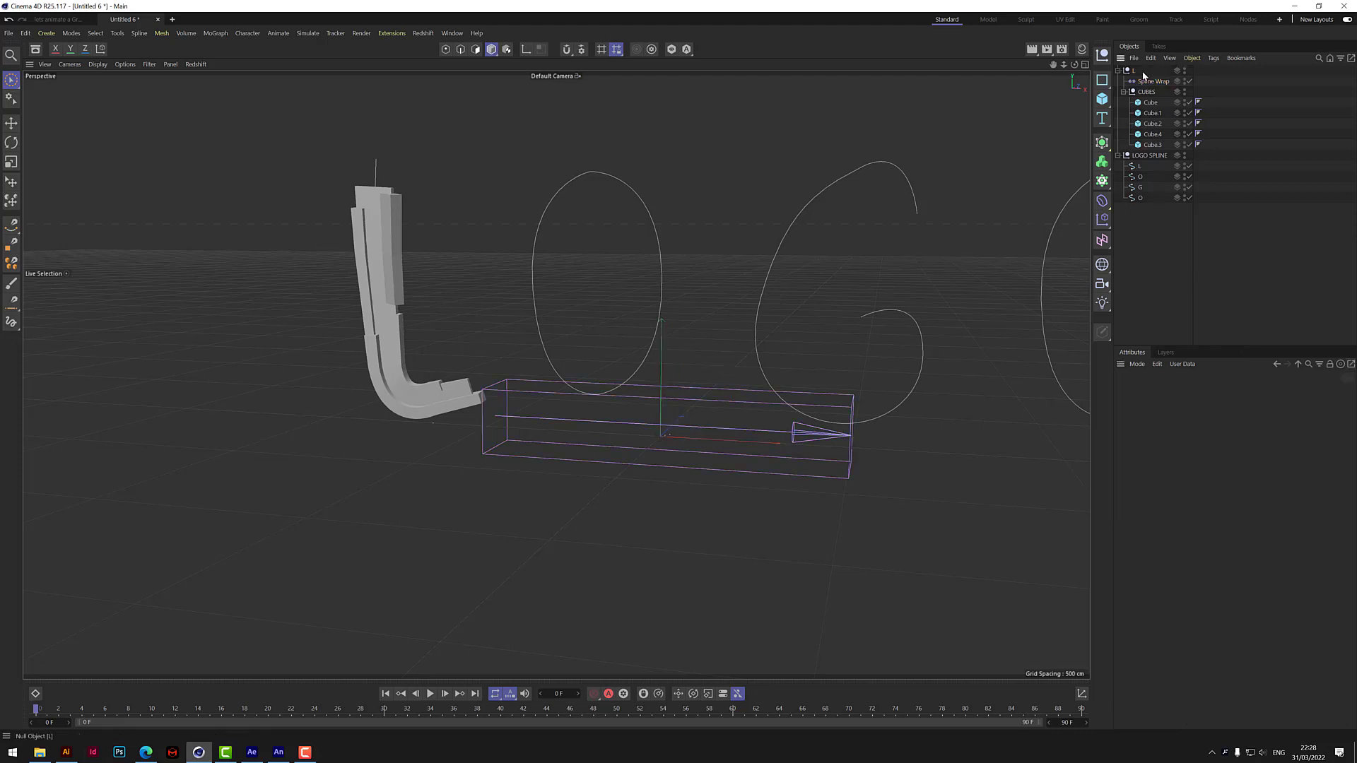
click(1118, 70)
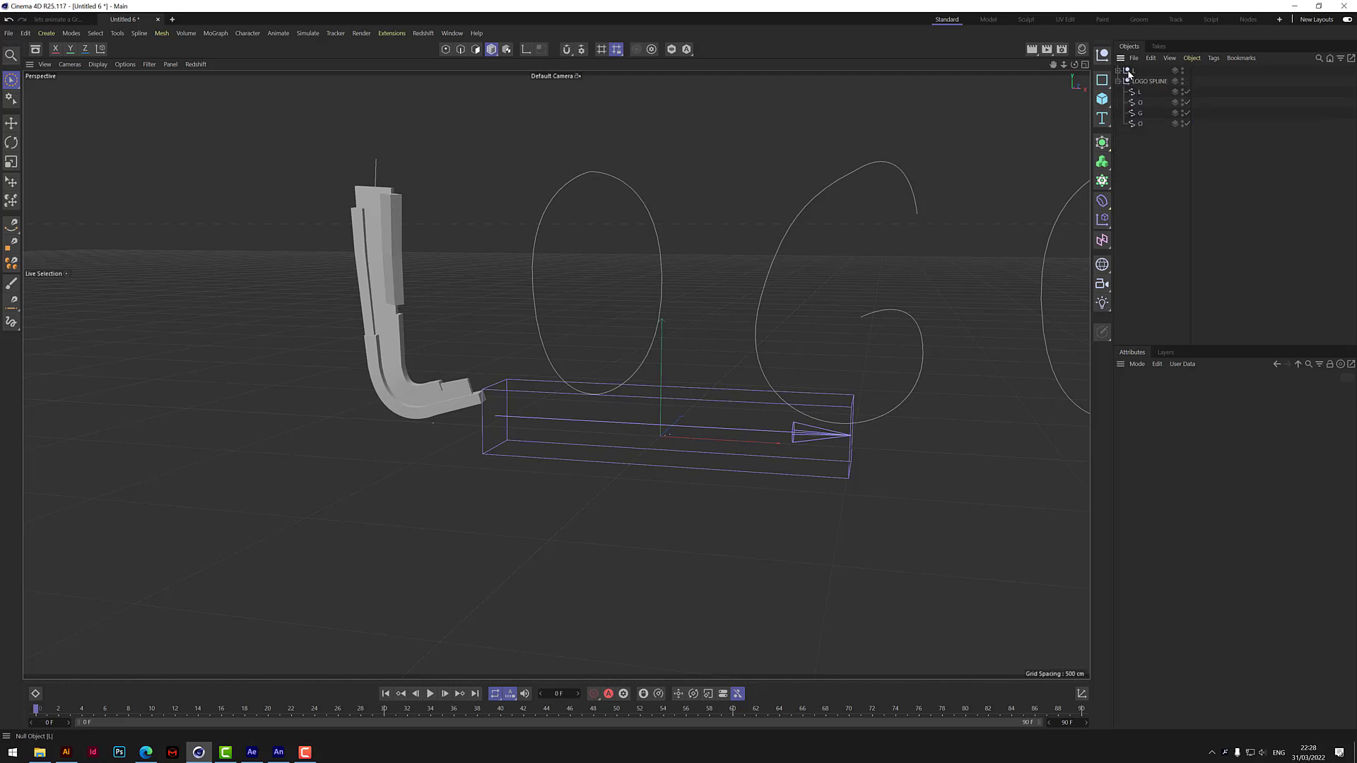
ctrl+drag(1128, 72, 1131, 77)
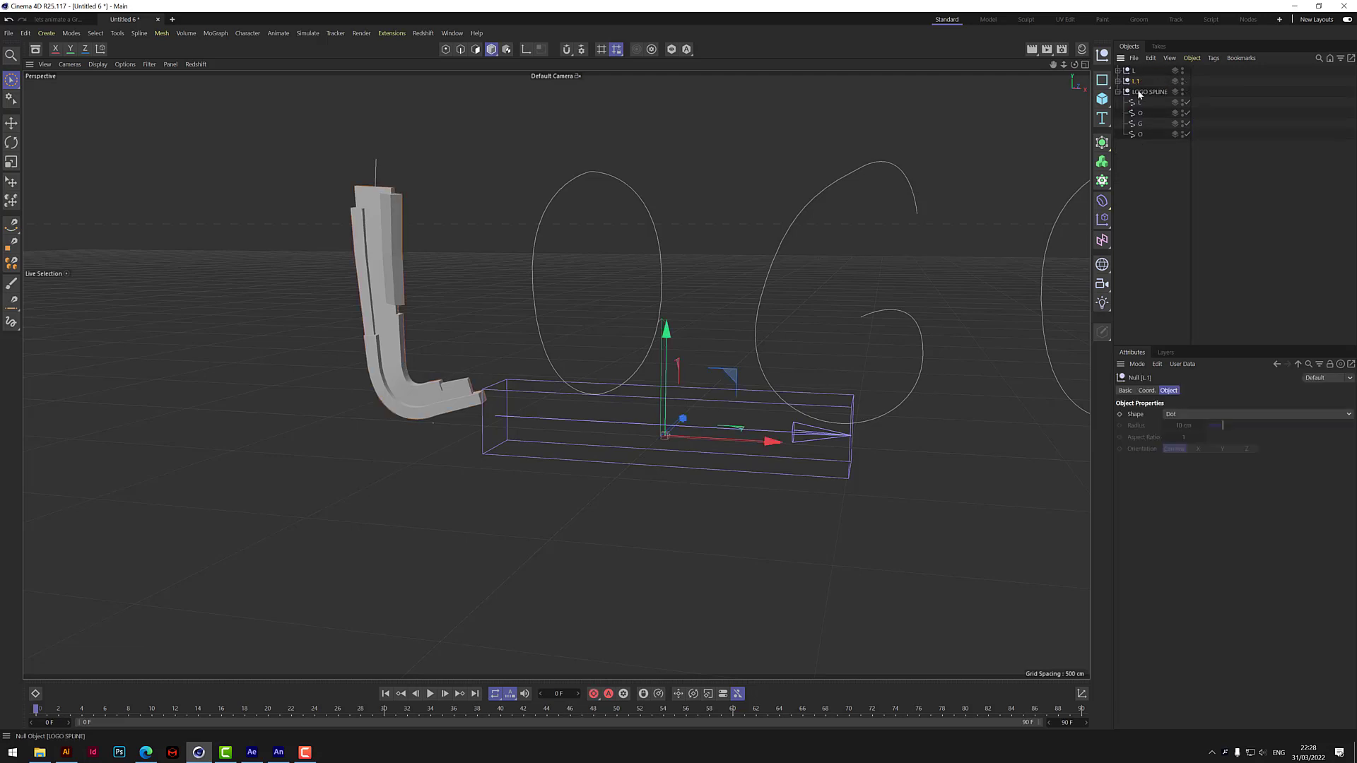
double_click(1137, 82)
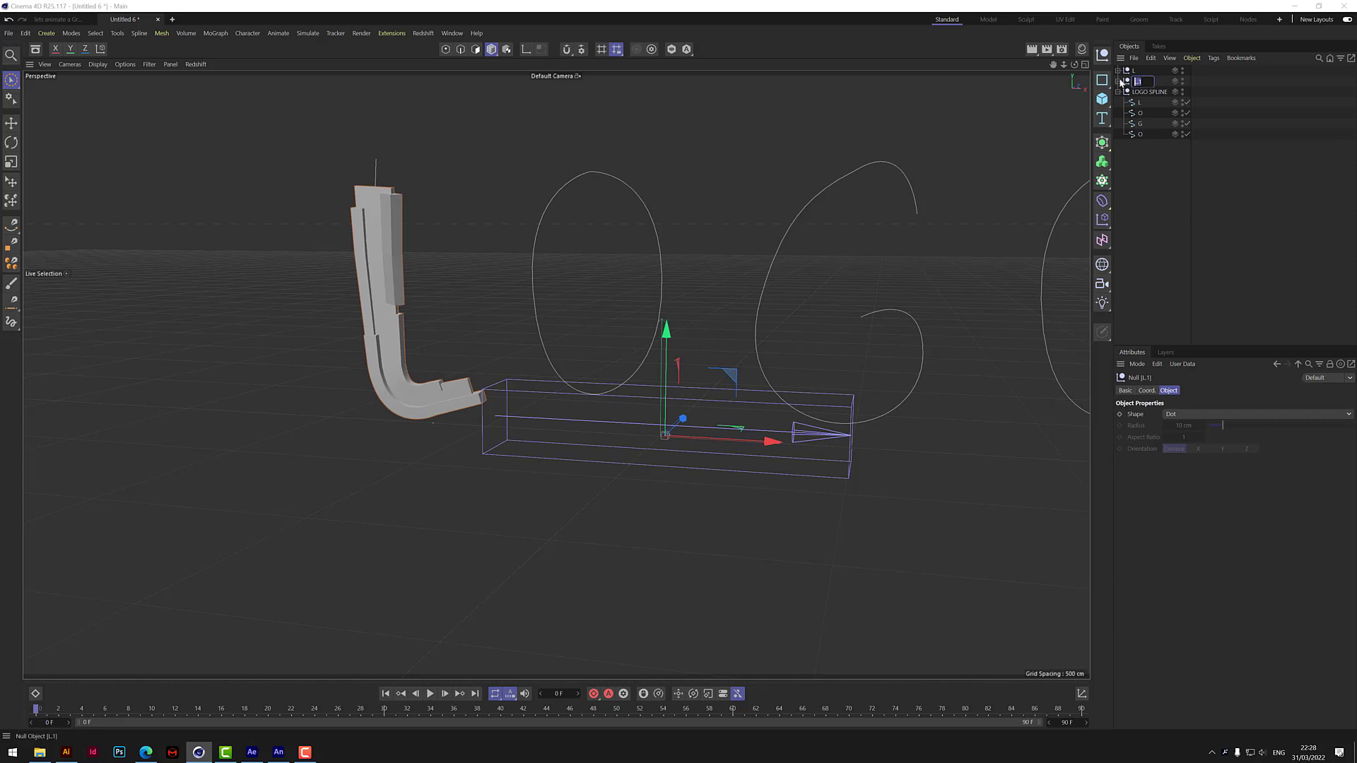
text(O)
key(Return)
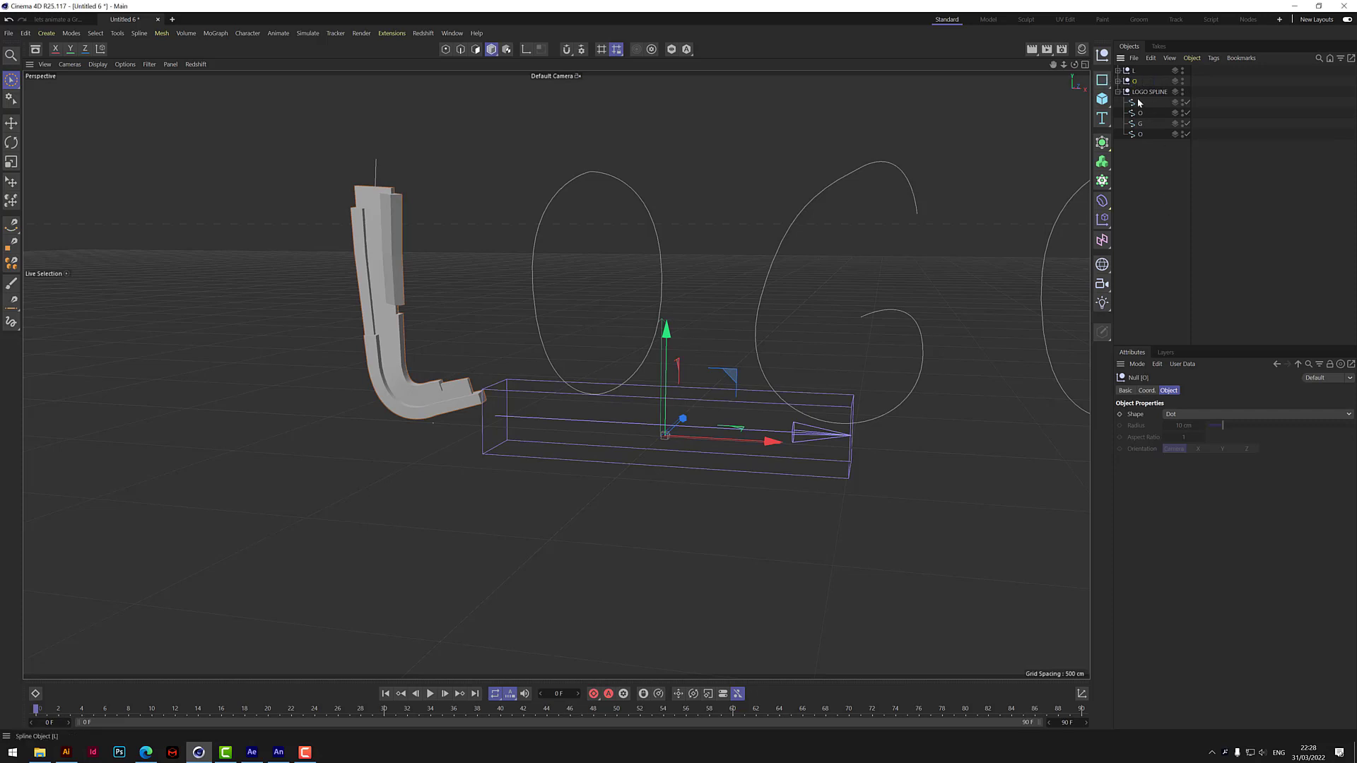
Assign the first O spline from LOGO SPLINE as the Spline of the O group's Spline Wrap, and collapse the group.
click(1120, 82)
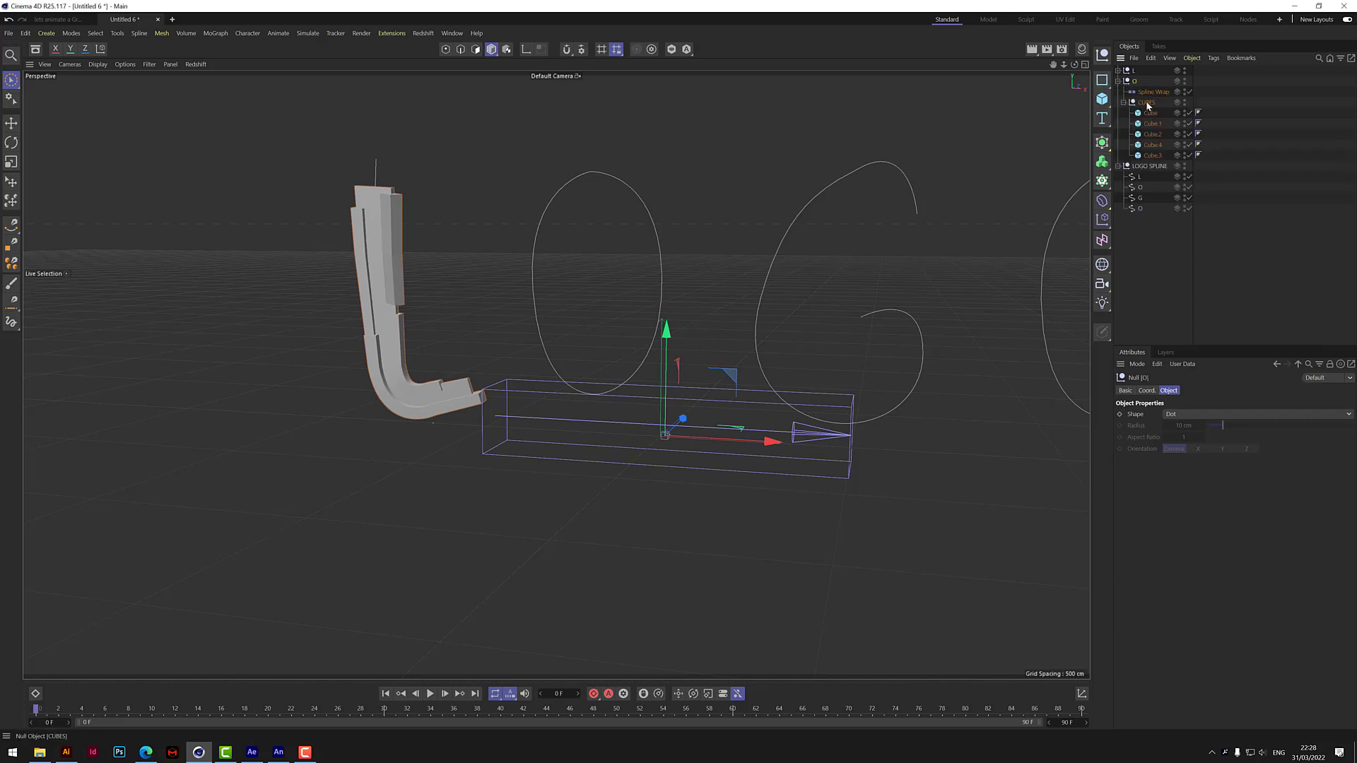
click(1150, 92)
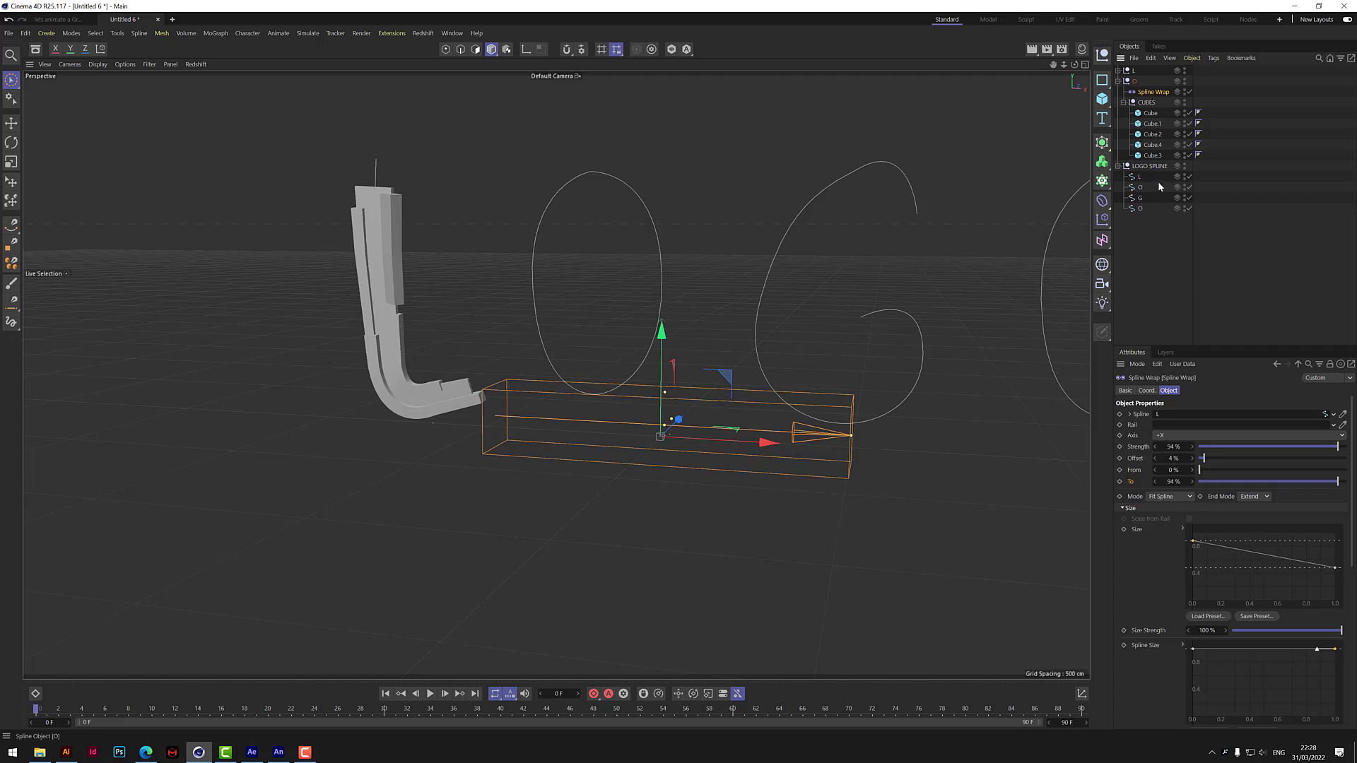
drag(1139, 187, 1173, 413)
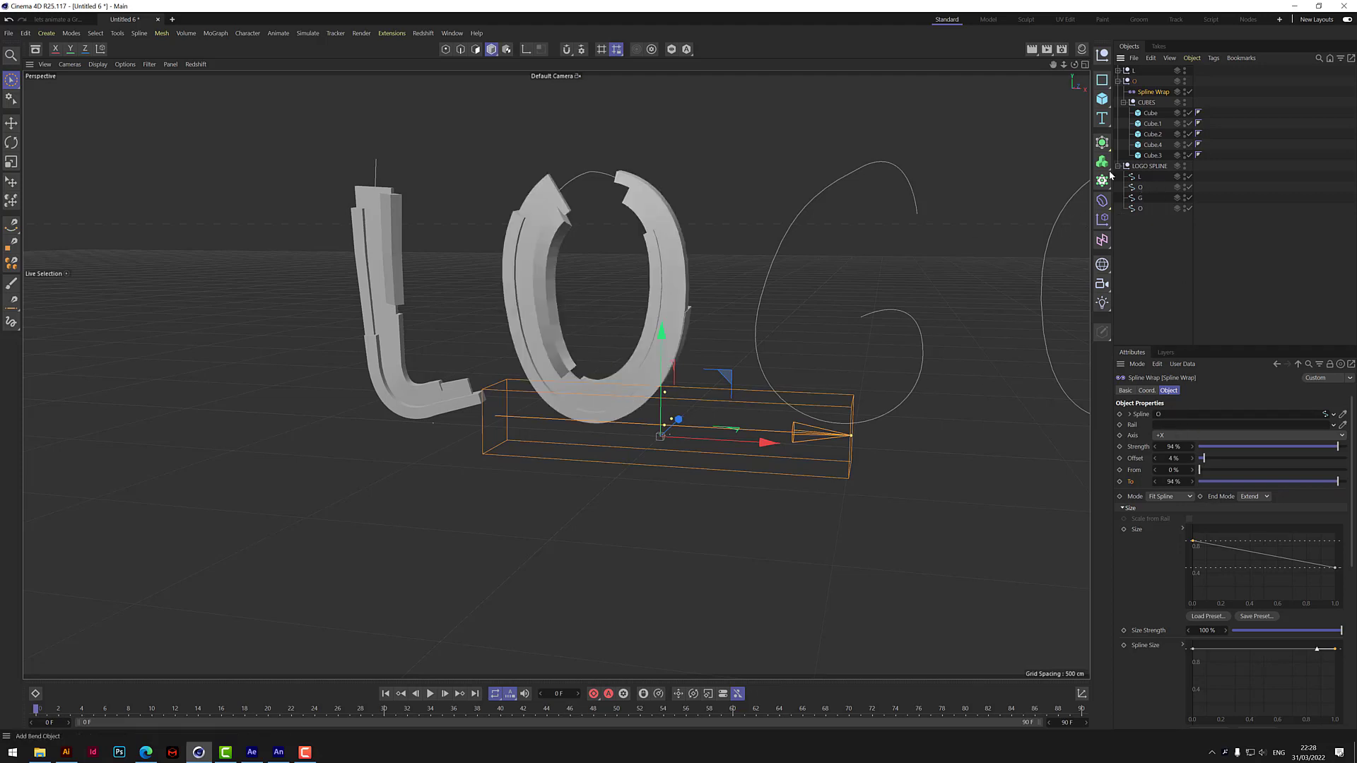
click(1118, 81)
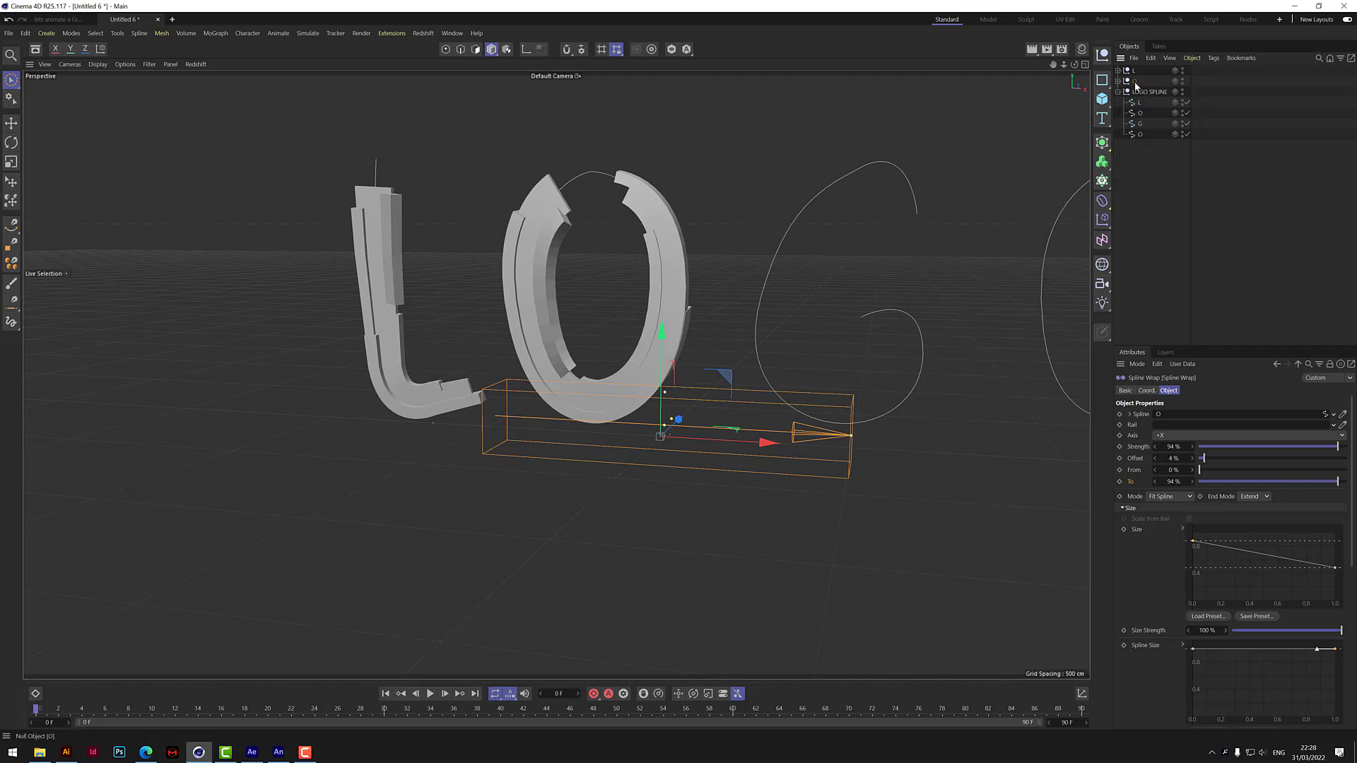
Duplicate the collapsed O group below itself and rename the copy G.
ctrl+drag(1134, 84, 1140, 91)
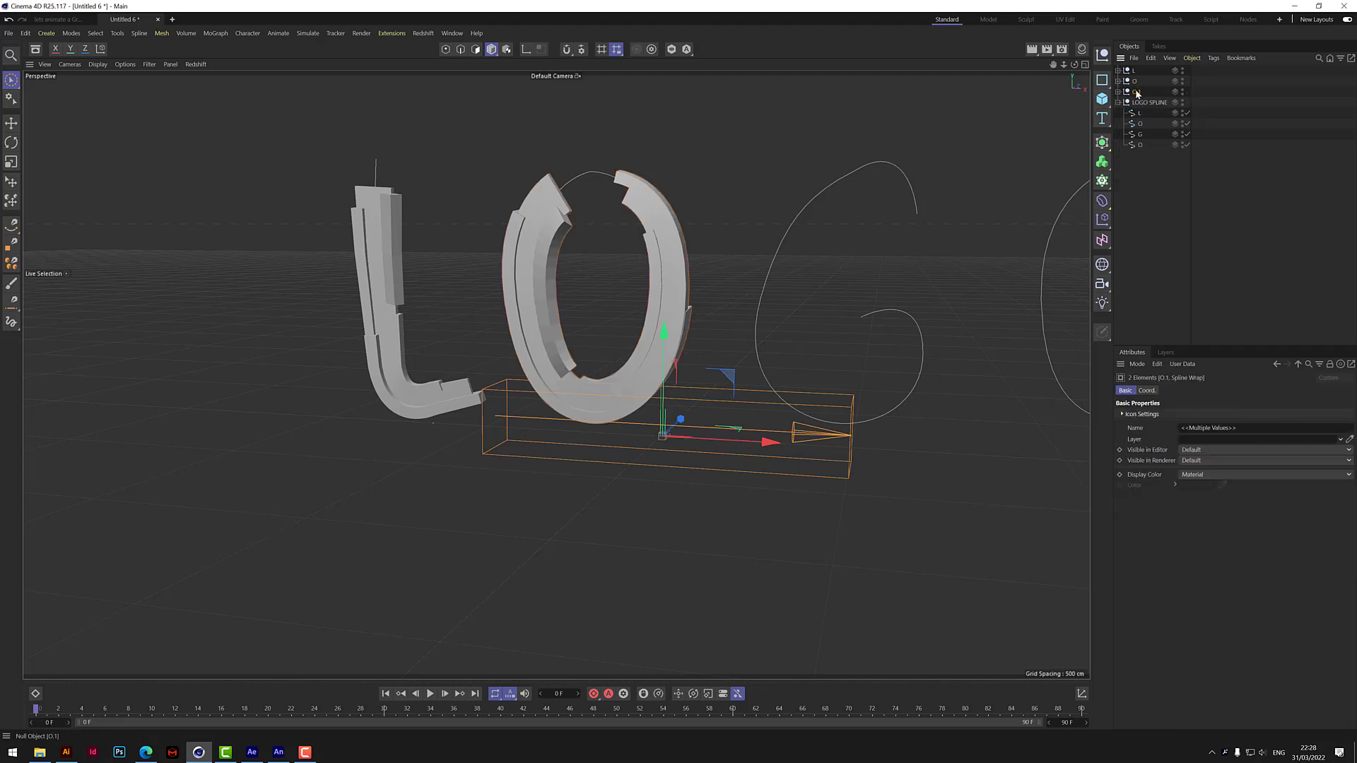
double_click(1136, 92)
text(G)
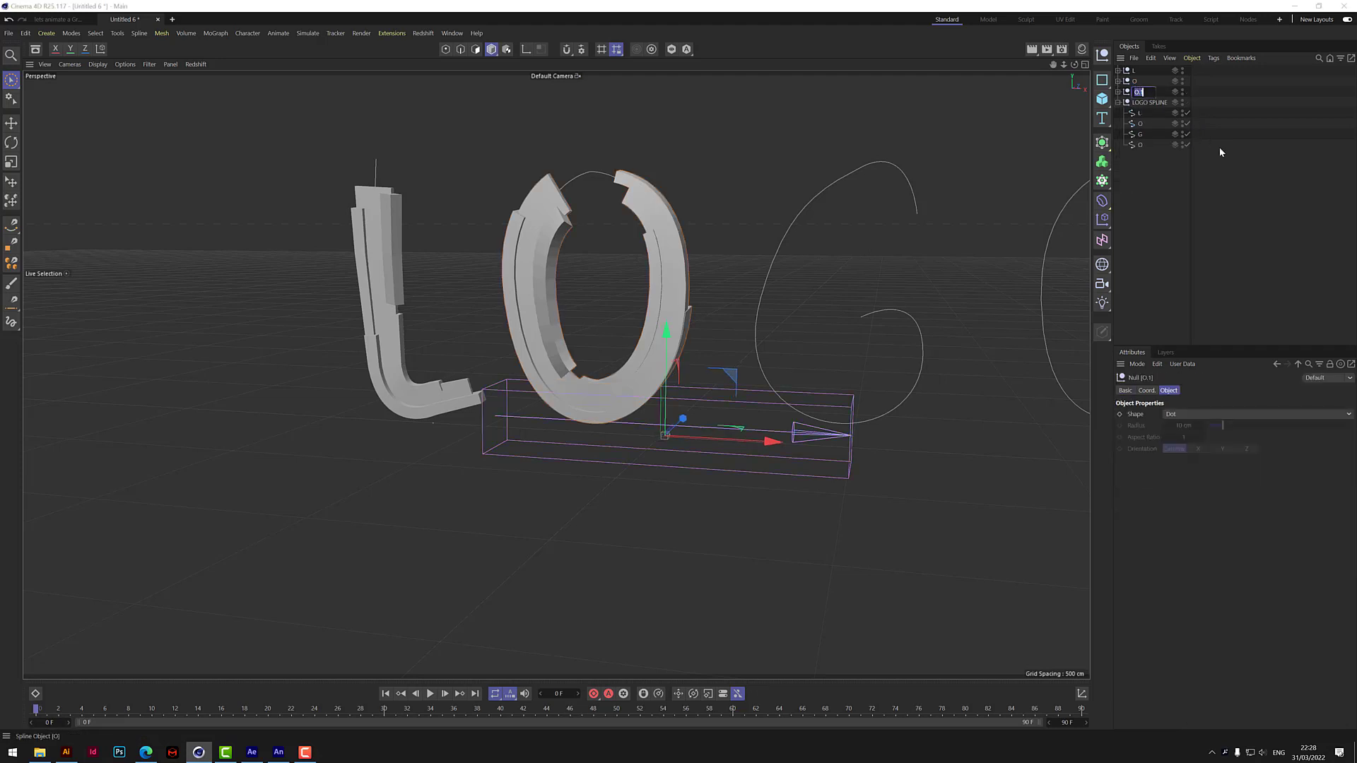
key(Return)
Assign the G spline from LOGO SPLINE as the Spline of the G group's Spline Wrap, and collapse the group.
click(1118, 92)
click(1159, 103)
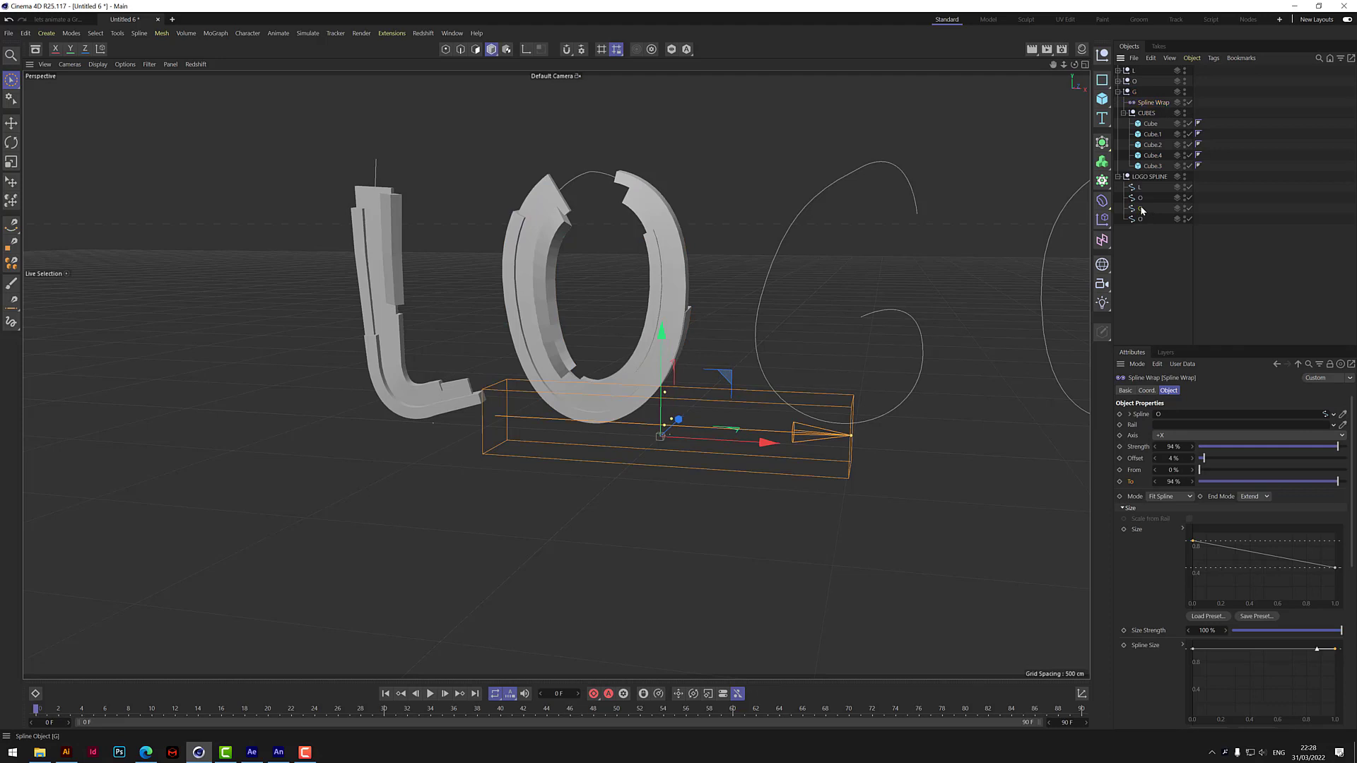
drag(1142, 210, 1168, 419)
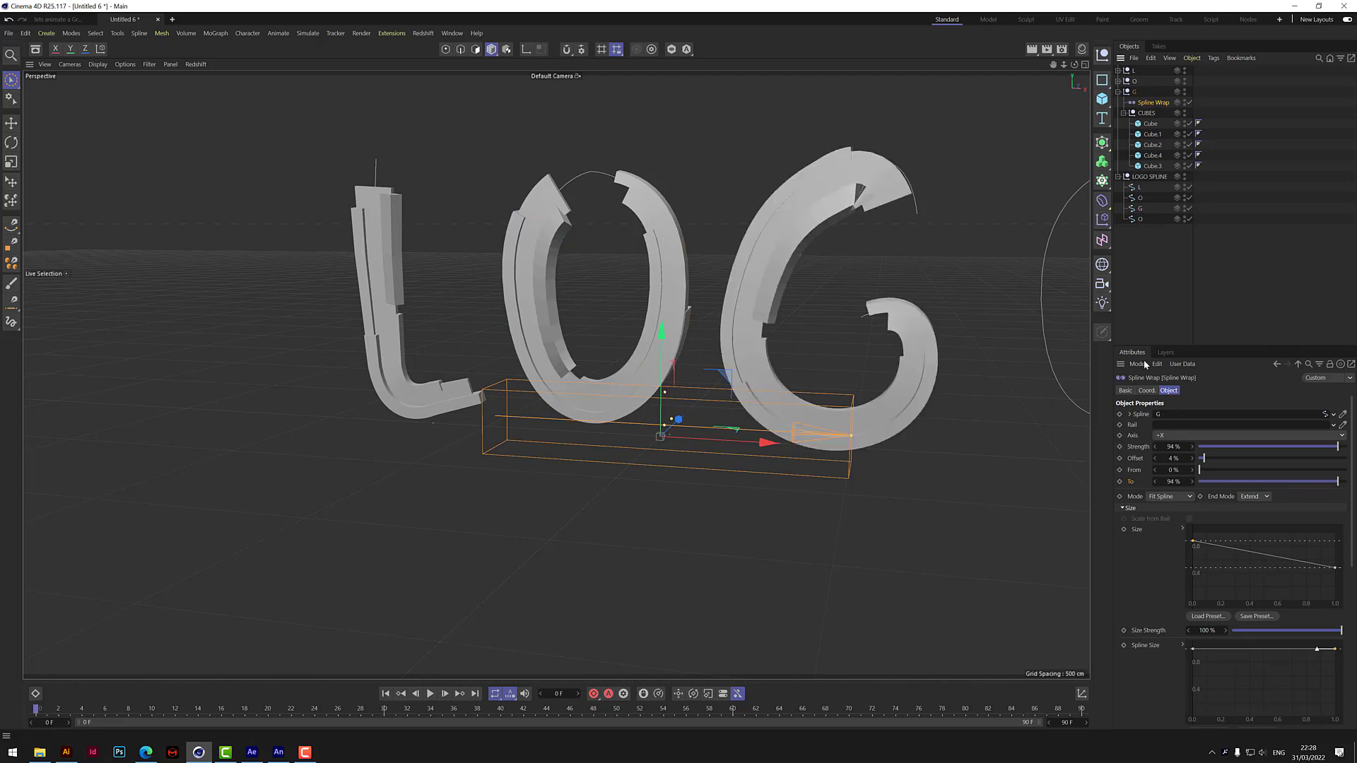
click(1118, 91)
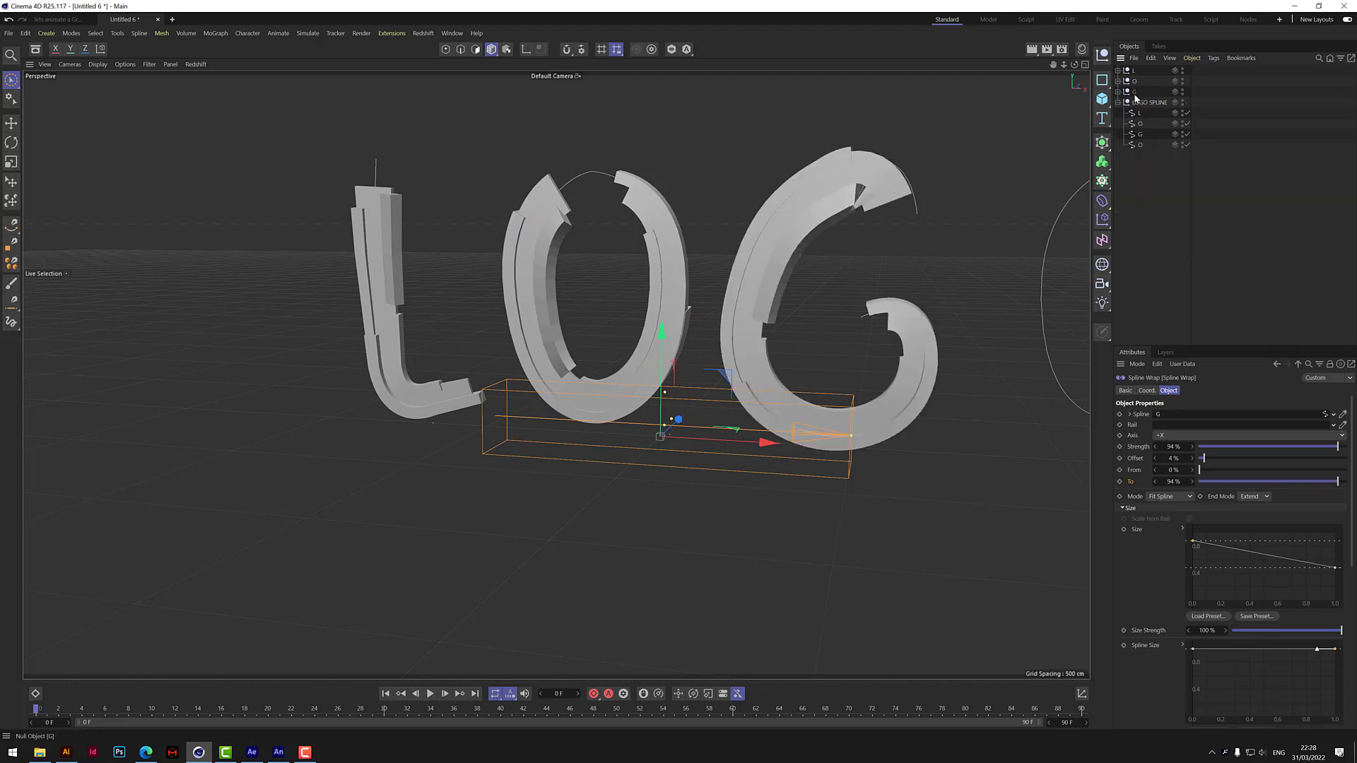
Duplicate the collapsed G group below itself and rename the copy O.
ctrl+drag(1133, 94, 1129, 111)
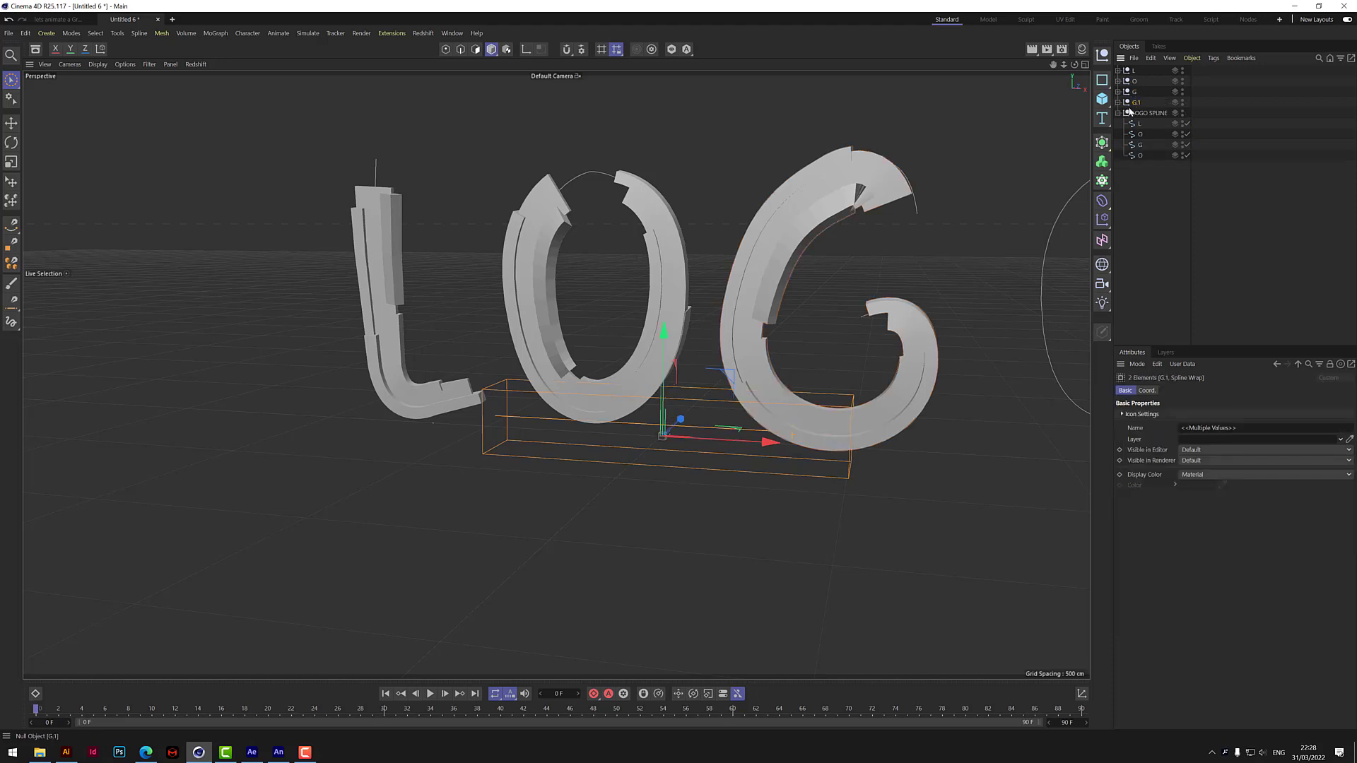
double_click(1137, 102)
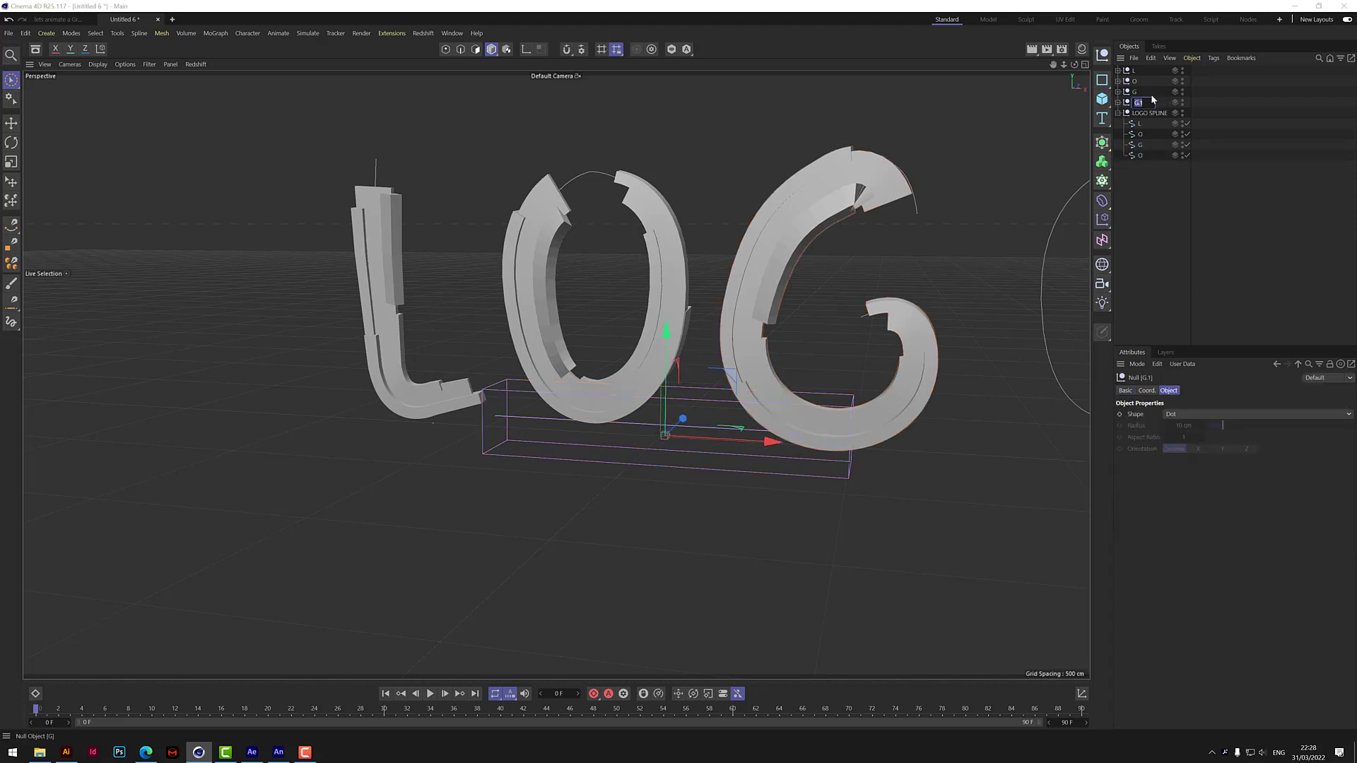
text(O)
key(Return)
Assign the last O spline from LOGO SPLINE to the new O group's Spline Wrap and frame the whole word.
click(1118, 102)
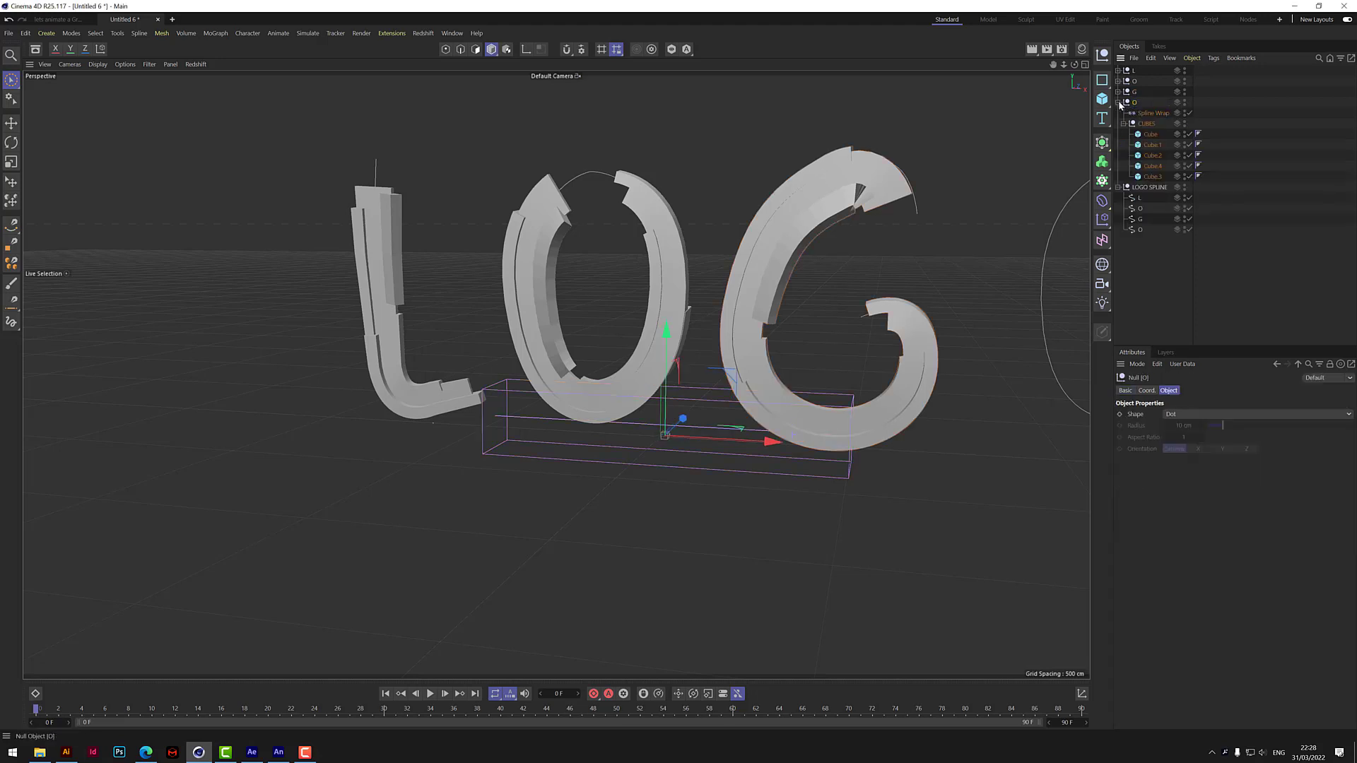
click(1152, 113)
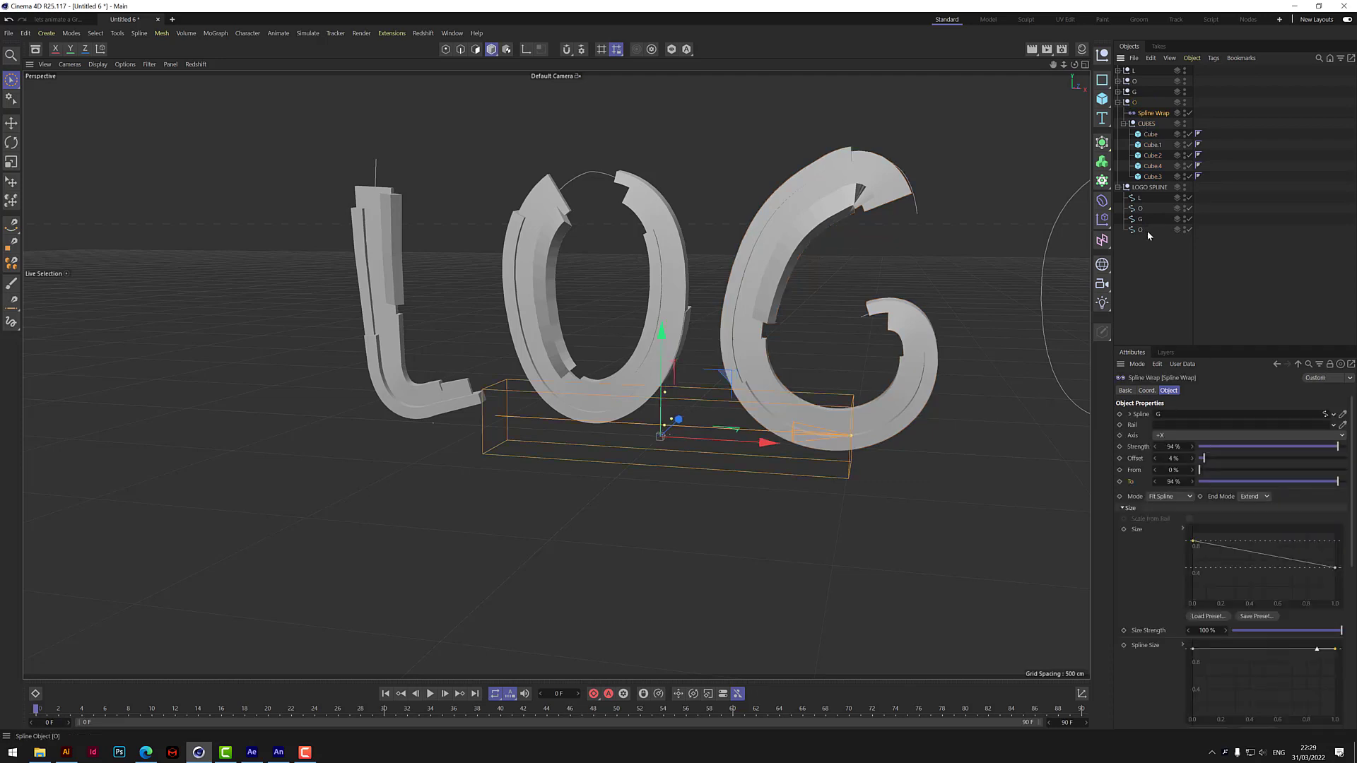
drag(1143, 232, 1173, 414)
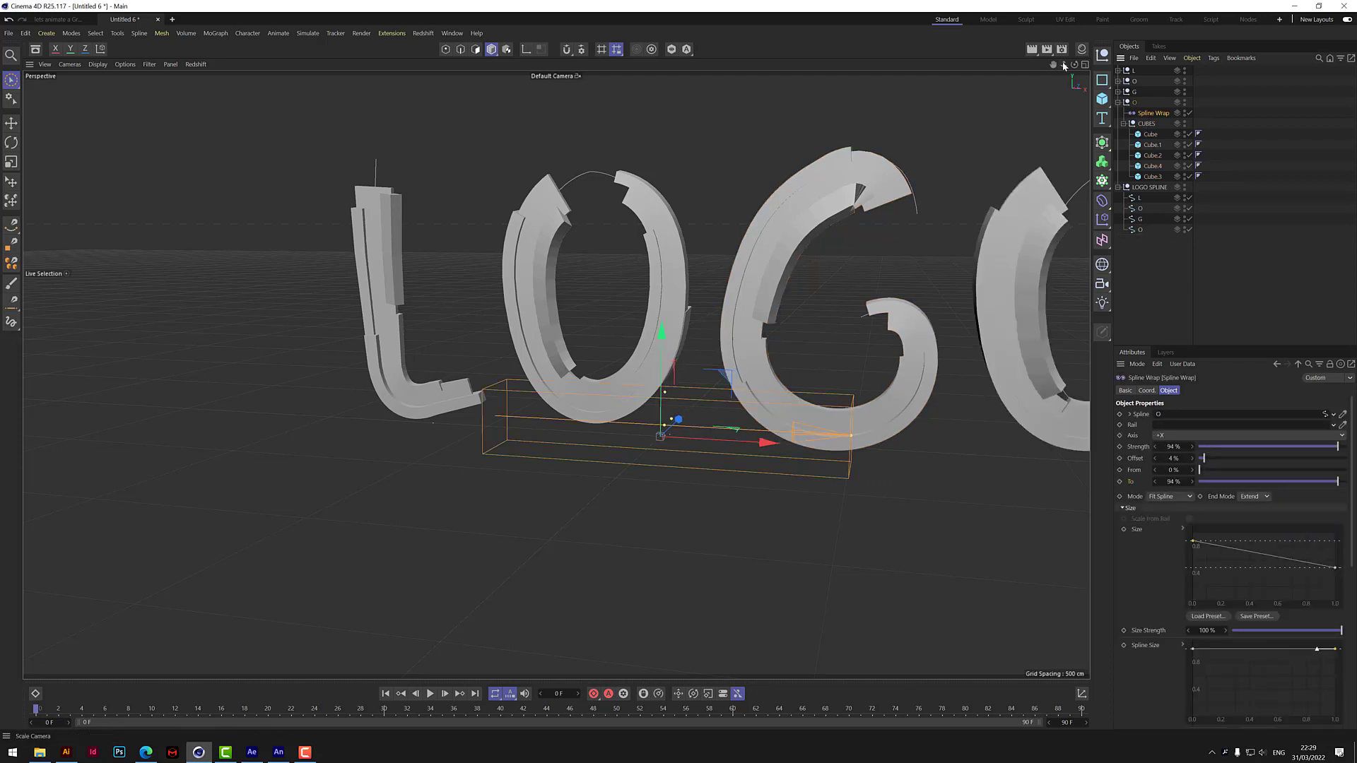
mouse_move(1064, 65)
mouse_down()
mouse_move(1046, 68)
mouse_move(1104, 48)
mouse_move(1087, 85)
mouse_move(1075, 69)
mouse_up()
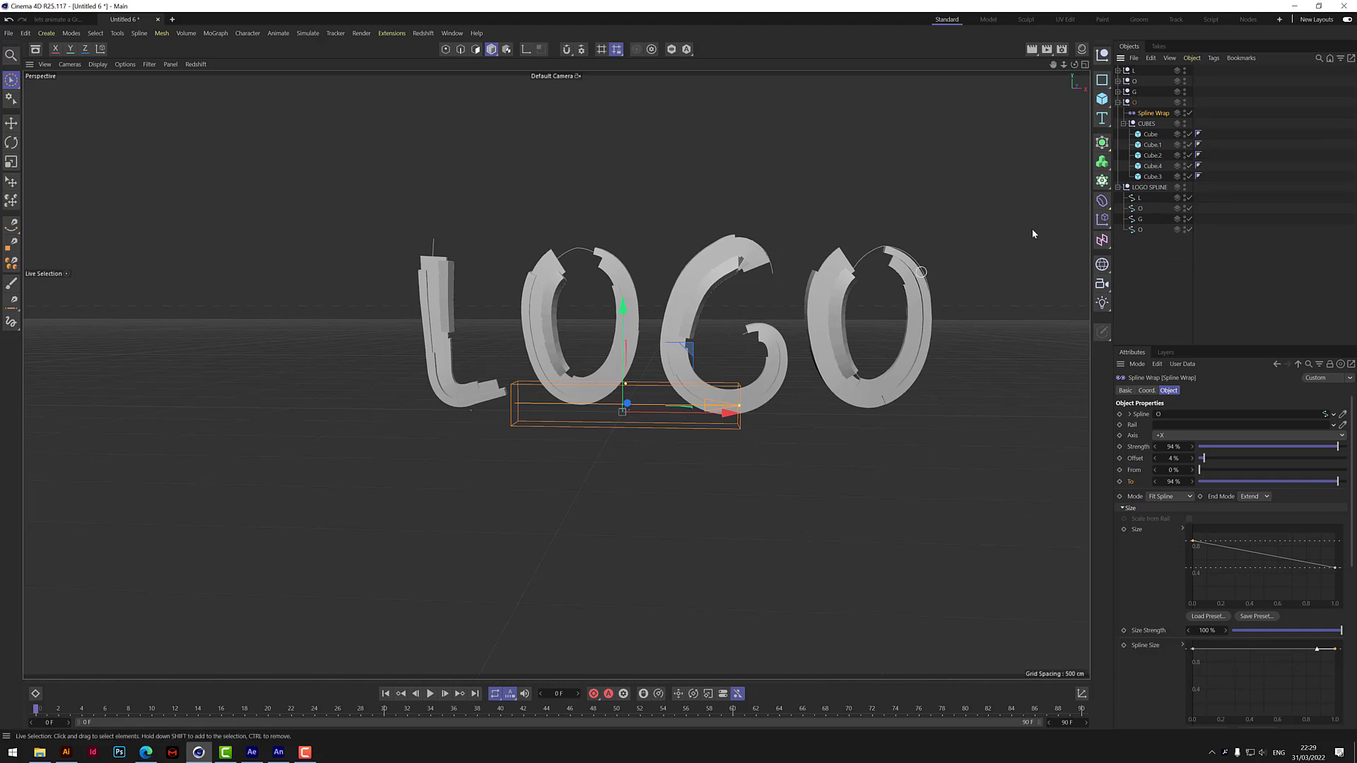
Rescale the first Cube in the last O group to vary that letter's block shape.
click(1152, 135)
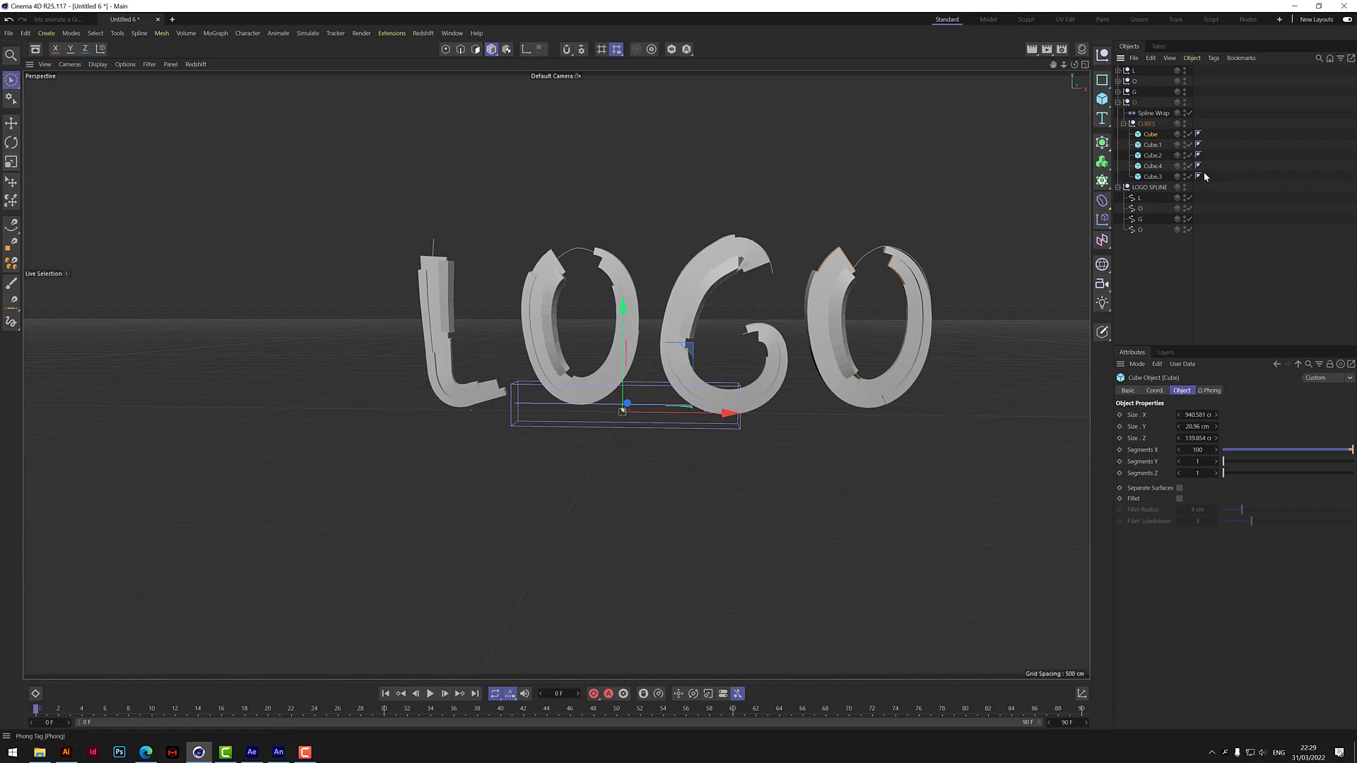
click(11, 162)
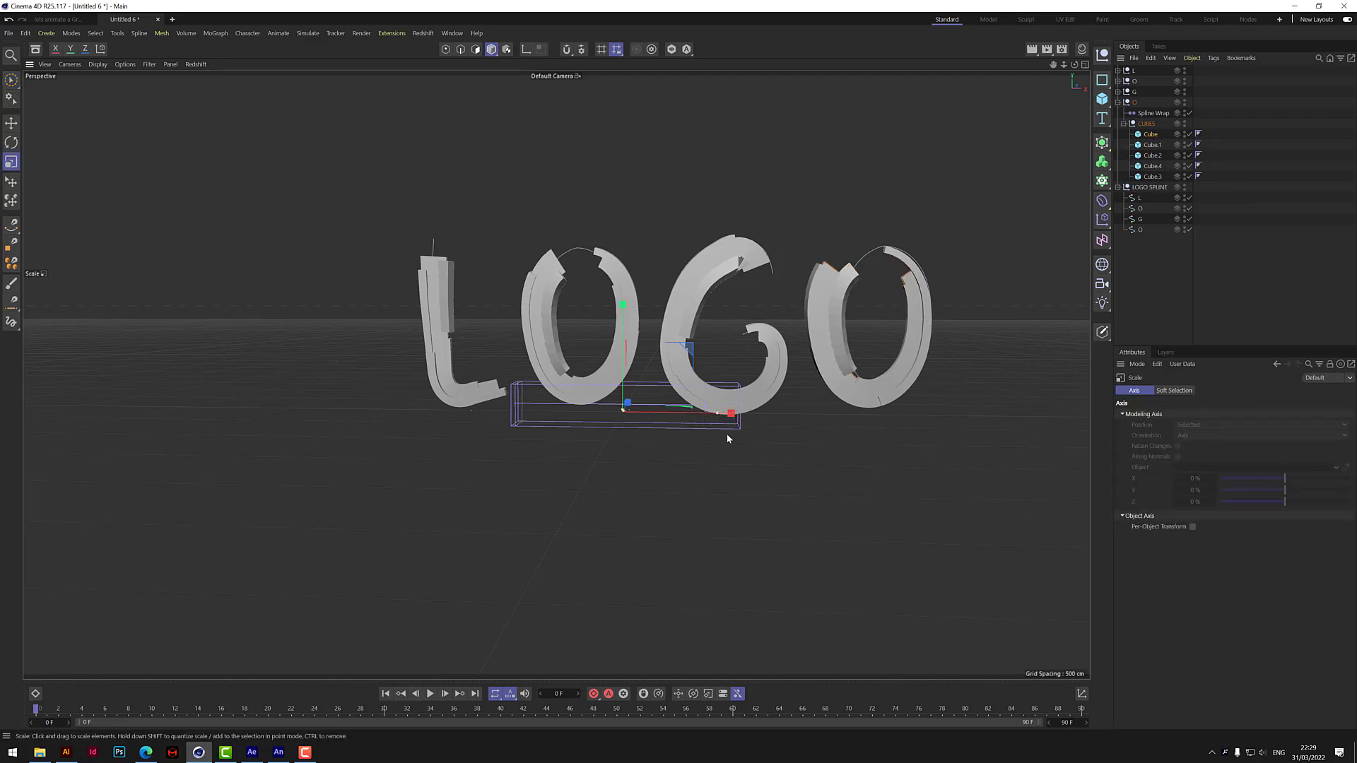
scroll(916, 278, up, 6)
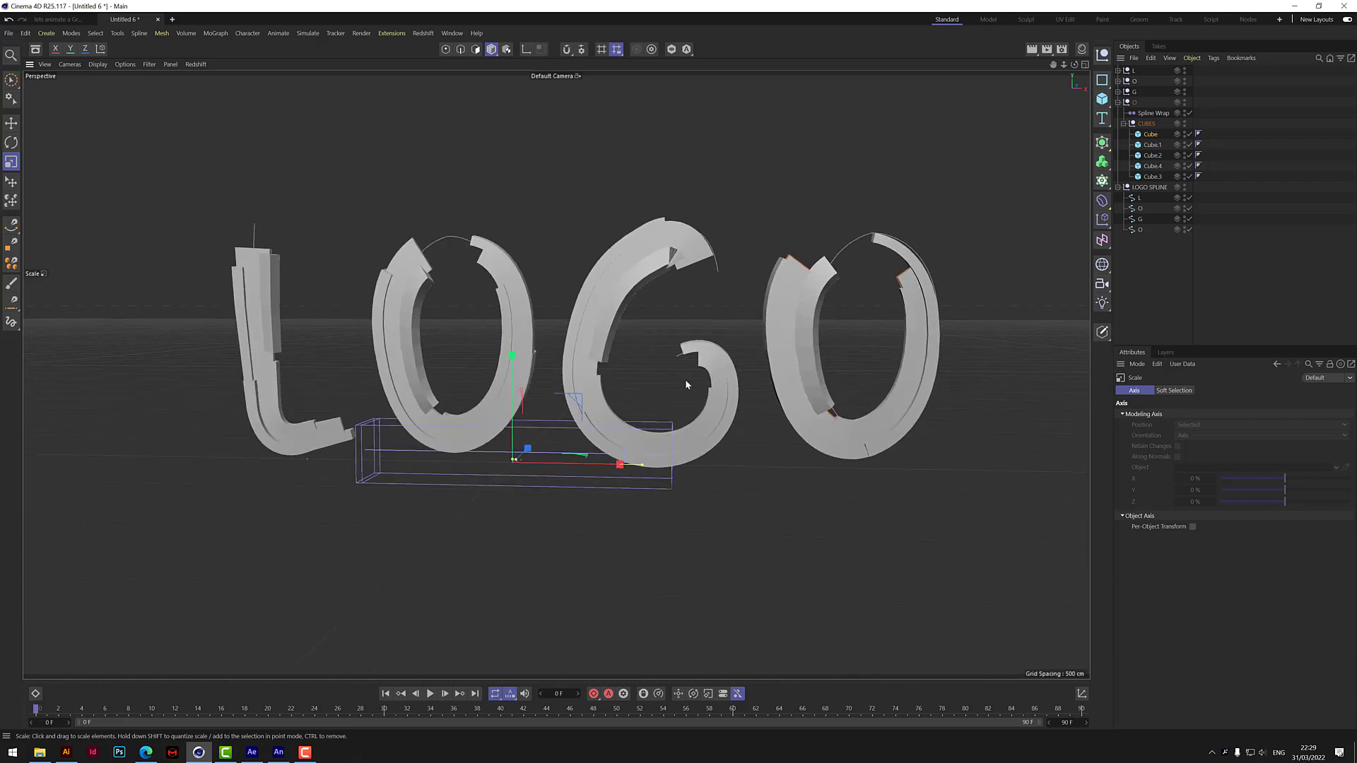
drag(513, 357, 558, 360)
drag(1074, 64, 993, 100)
mouse_move(607, 412)
mouse_down()
mouse_move(622, 406)
mouse_move(607, 420)
mouse_up()
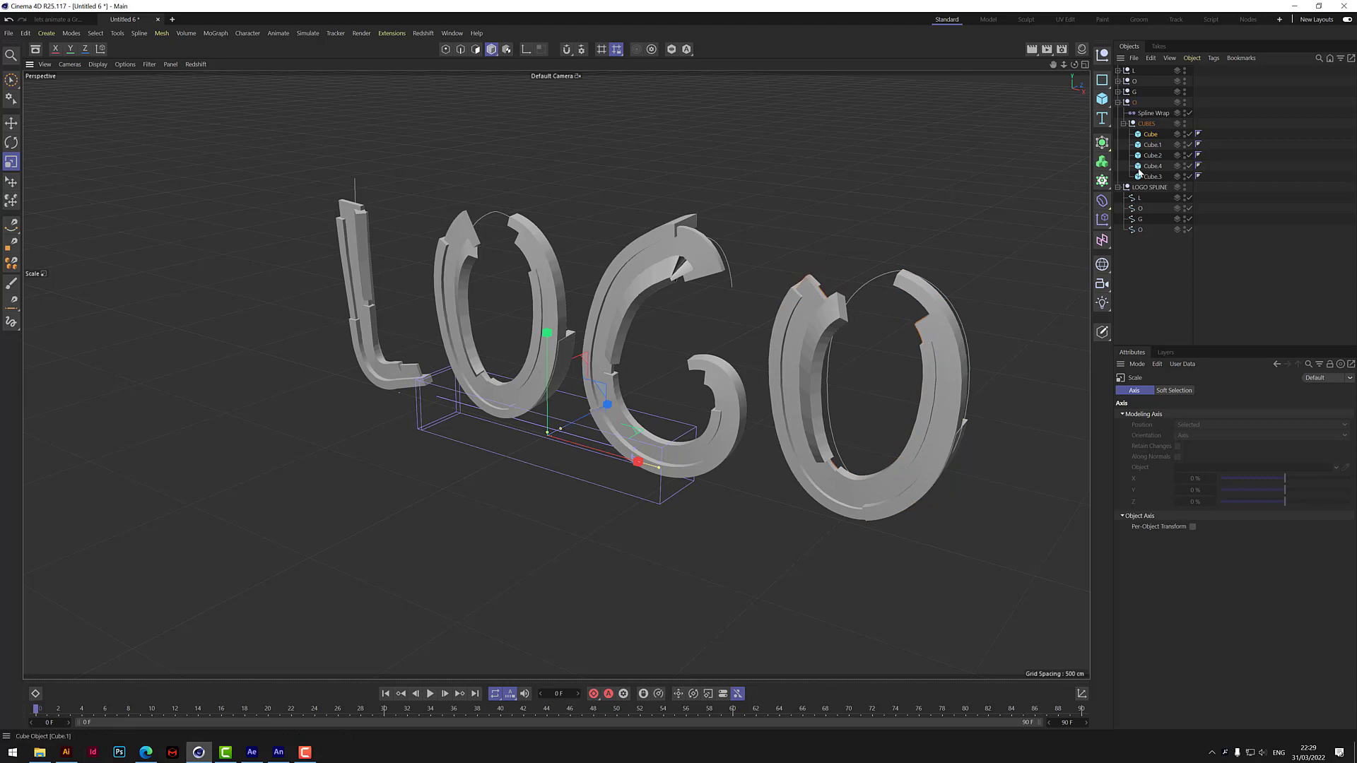
Scale up Cube.1 in the last O group so its block is longer and thicker.
click(1152, 145)
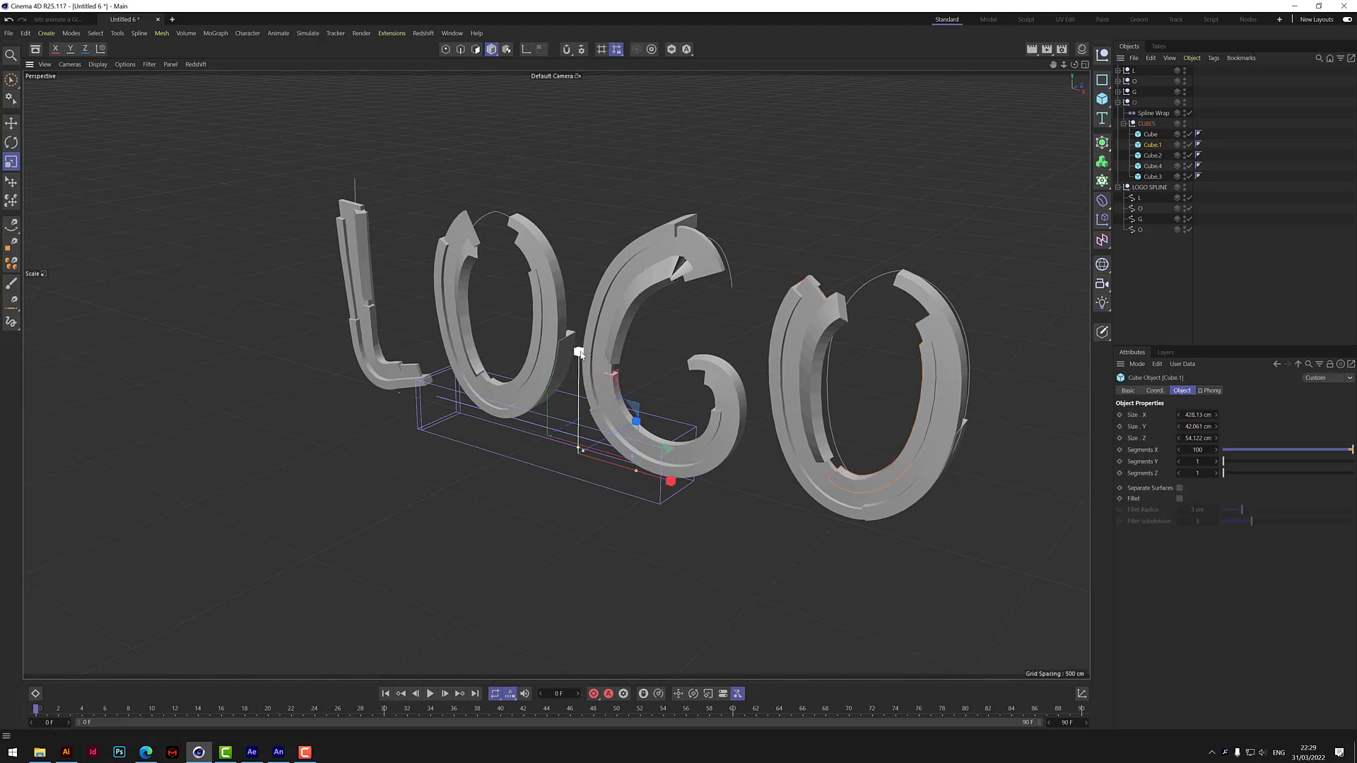
drag(582, 354, 576, 332)
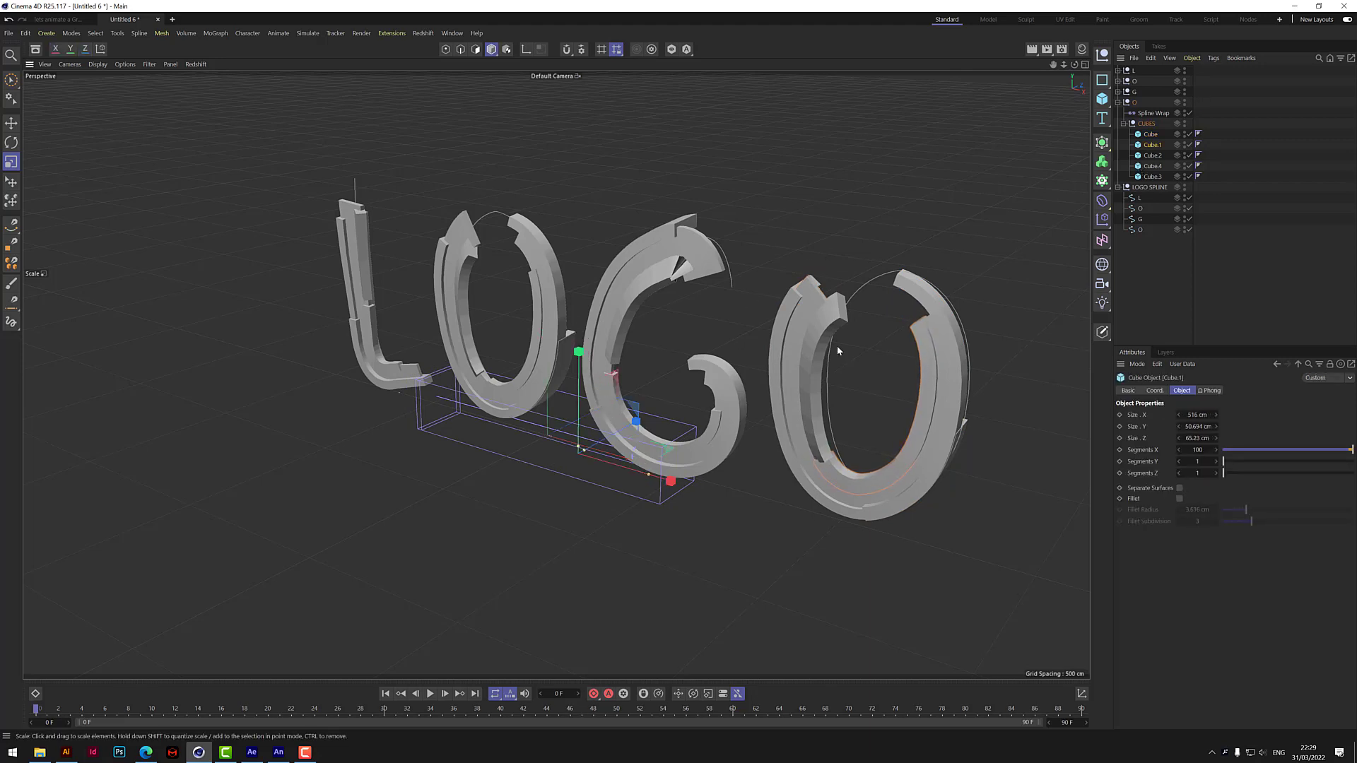
drag(693, 412, 626, 432)
Move Cube.1 of the last O group so its block runs along the letter's outer edge.
click(11, 79)
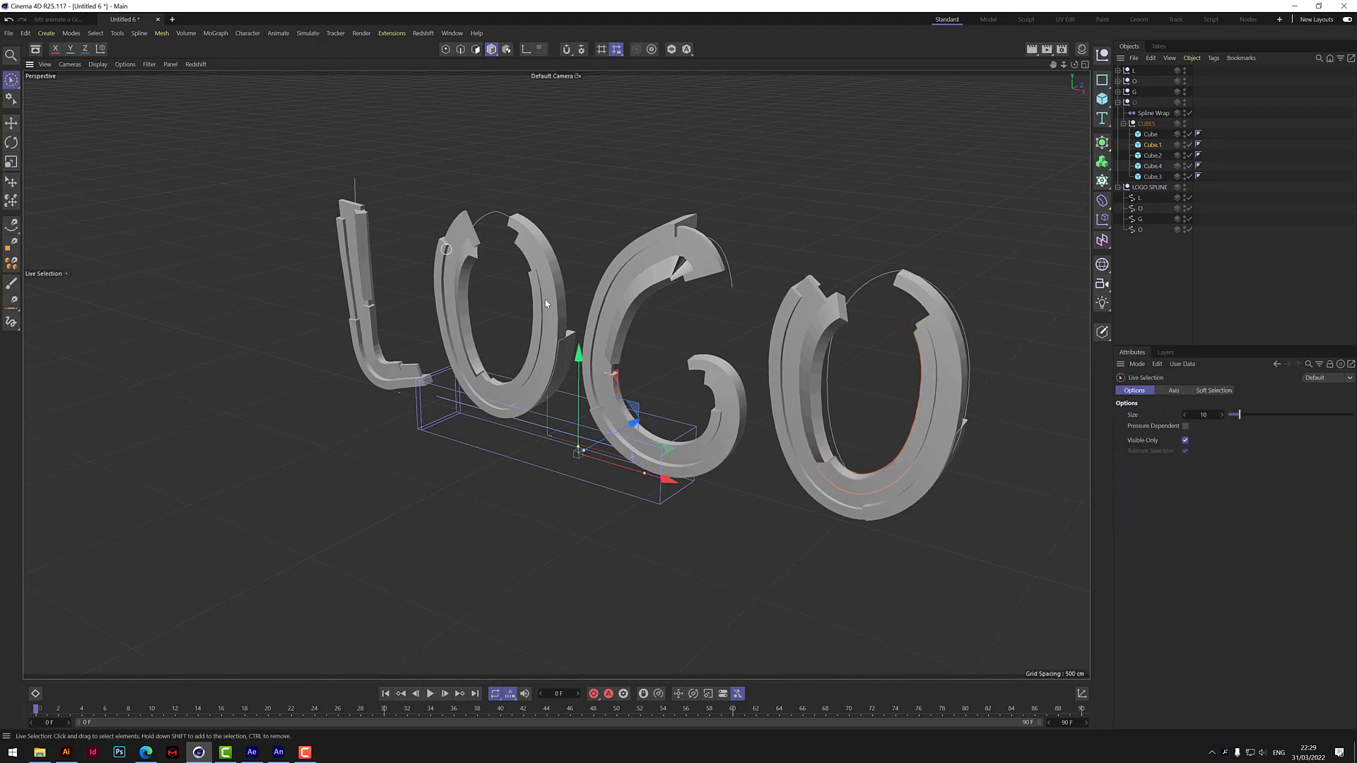
drag(682, 494, 549, 334)
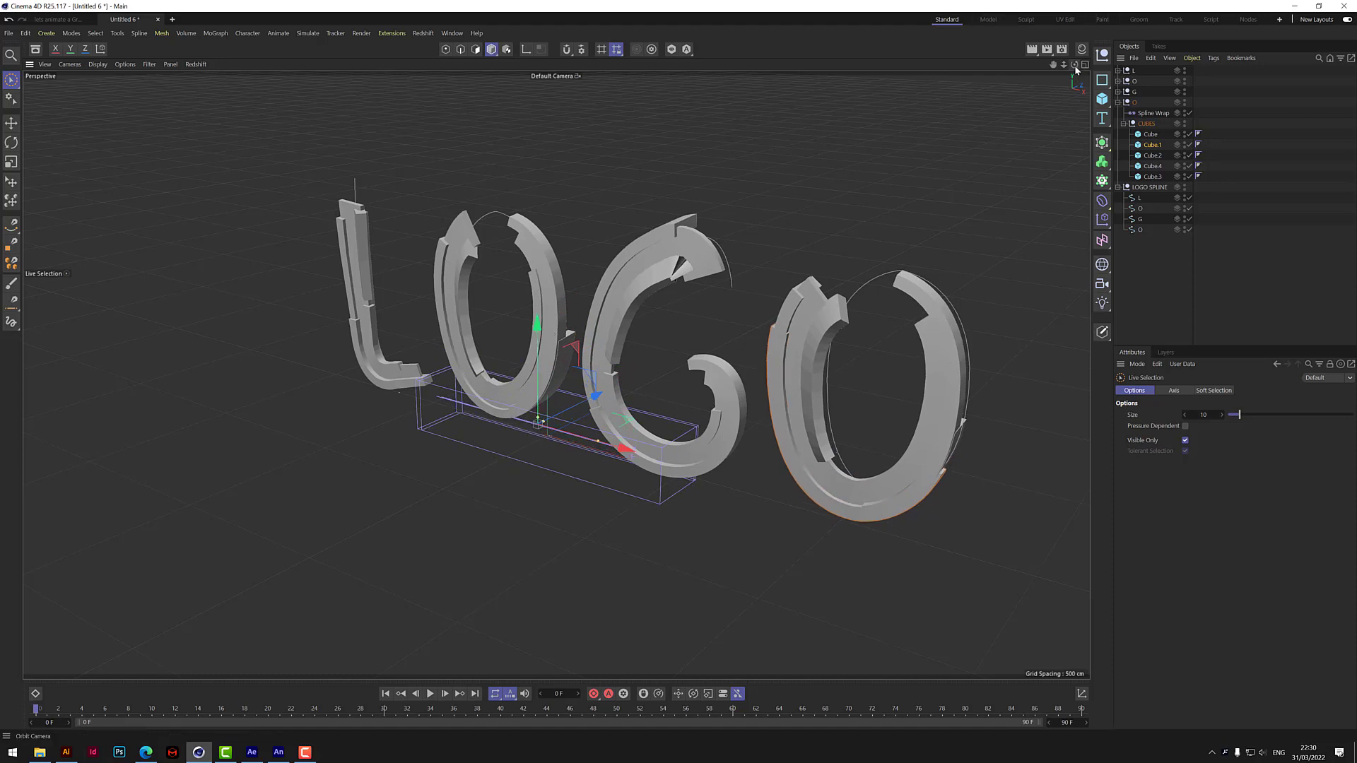
mouse_move(1074, 65)
mouse_down()
mouse_move(1131, 44)
mouse_move(1075, 66)
mouse_up()
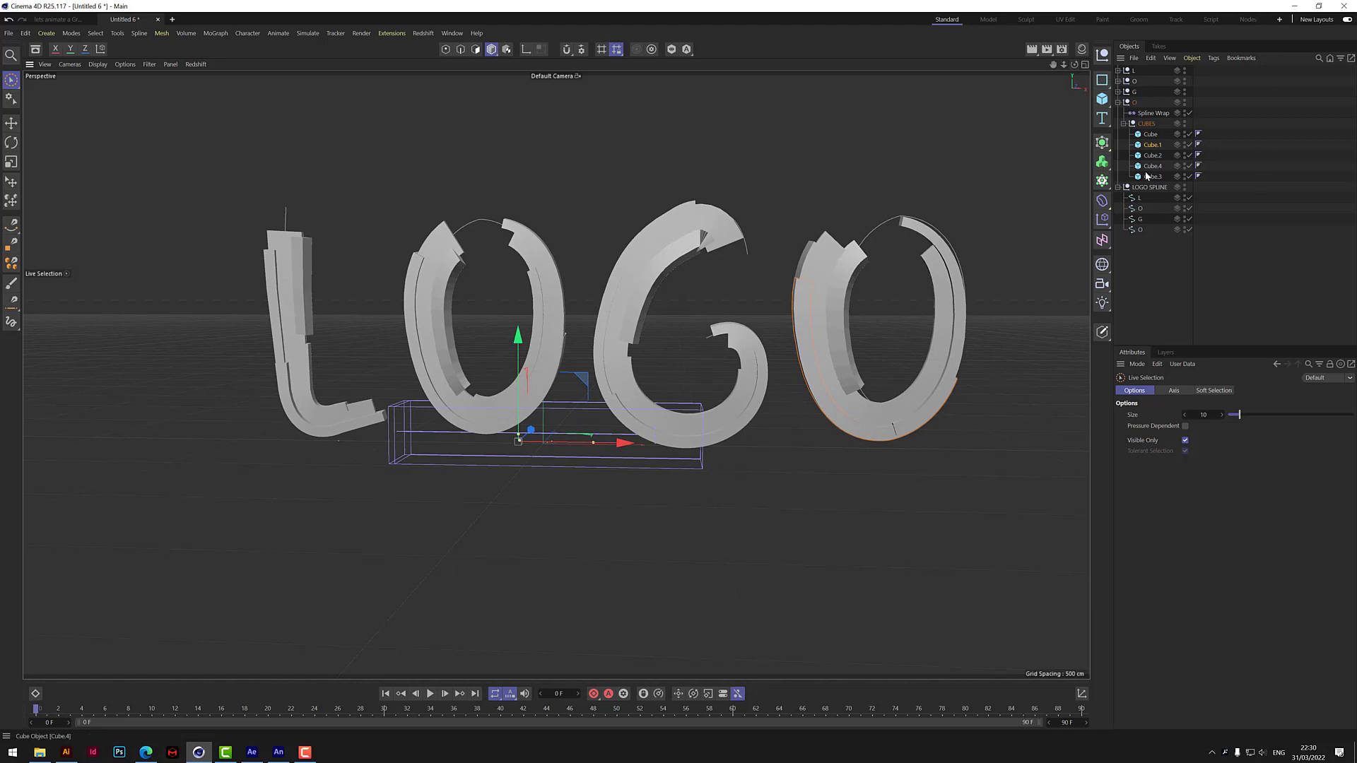
Rotate Cube.2 of the last O group about several axes so its block flares out from the letter, and deselect it.
click(1152, 155)
key(r)
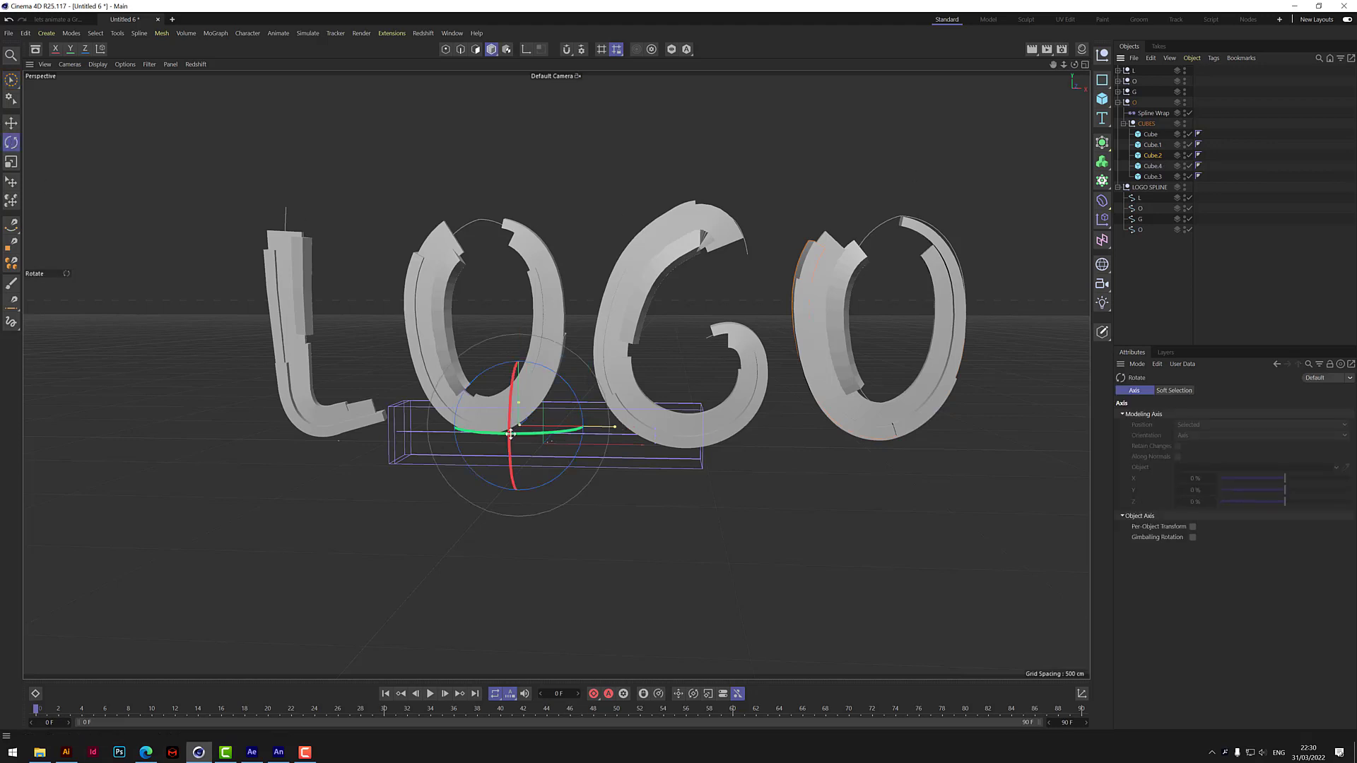
drag(512, 435, 537, 479)
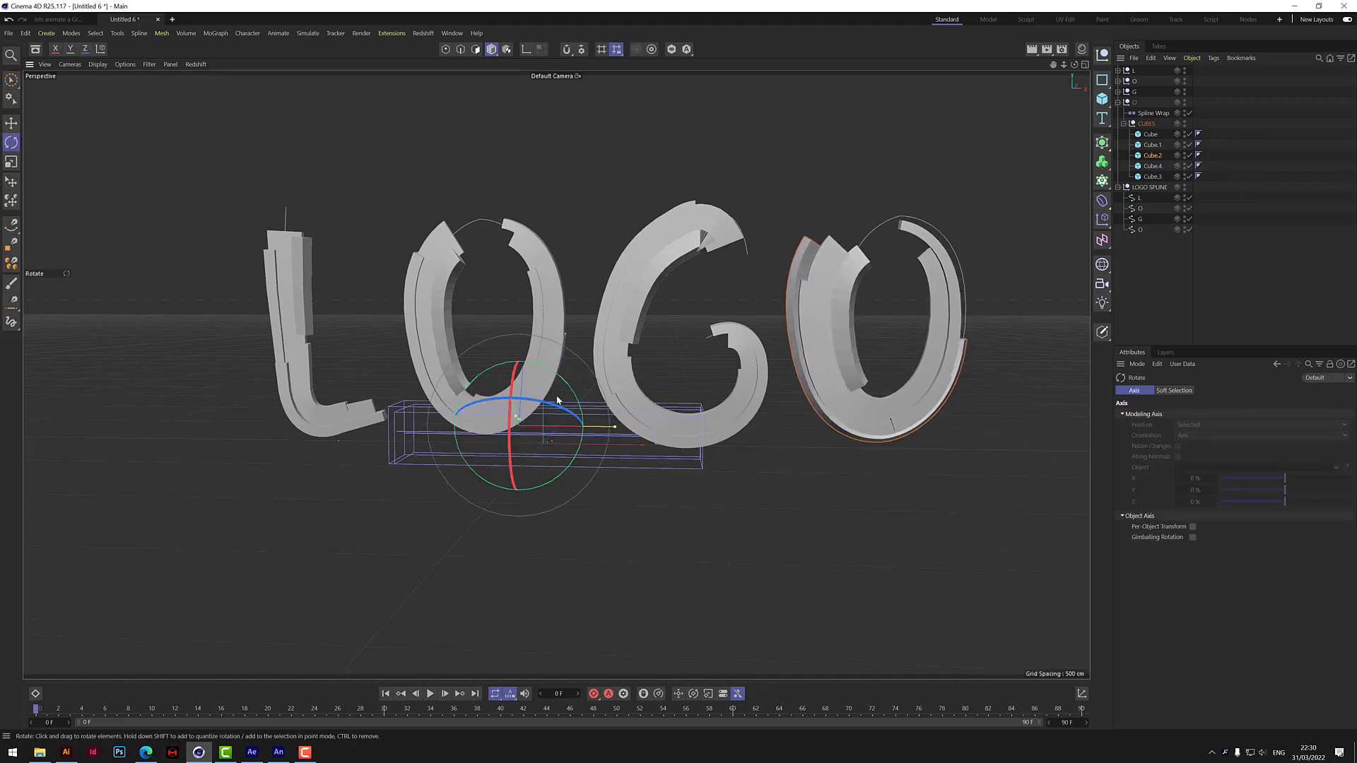
drag(579, 408, 586, 424)
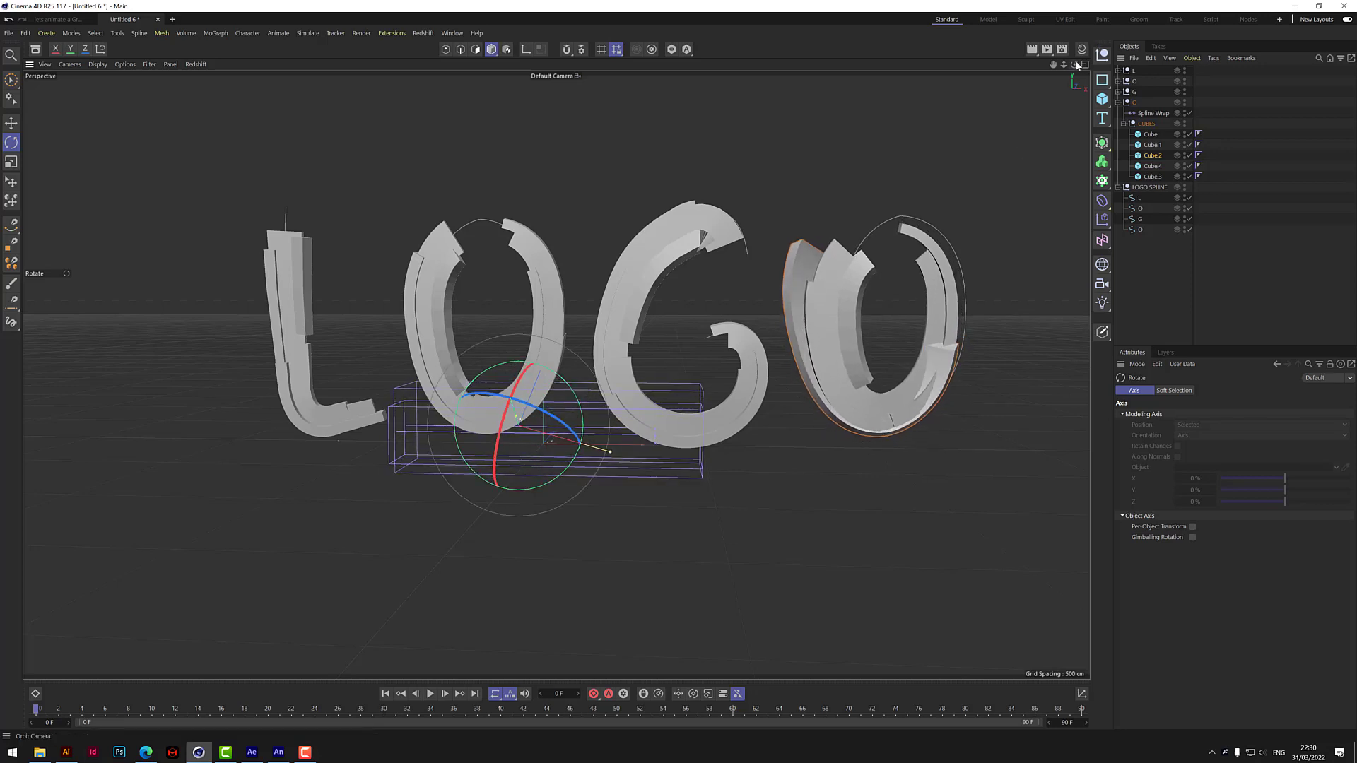
mouse_move(1074, 65)
mouse_down()
mouse_move(1173, 88)
mouse_move(1074, 60)
mouse_up()
drag(530, 393, 535, 433)
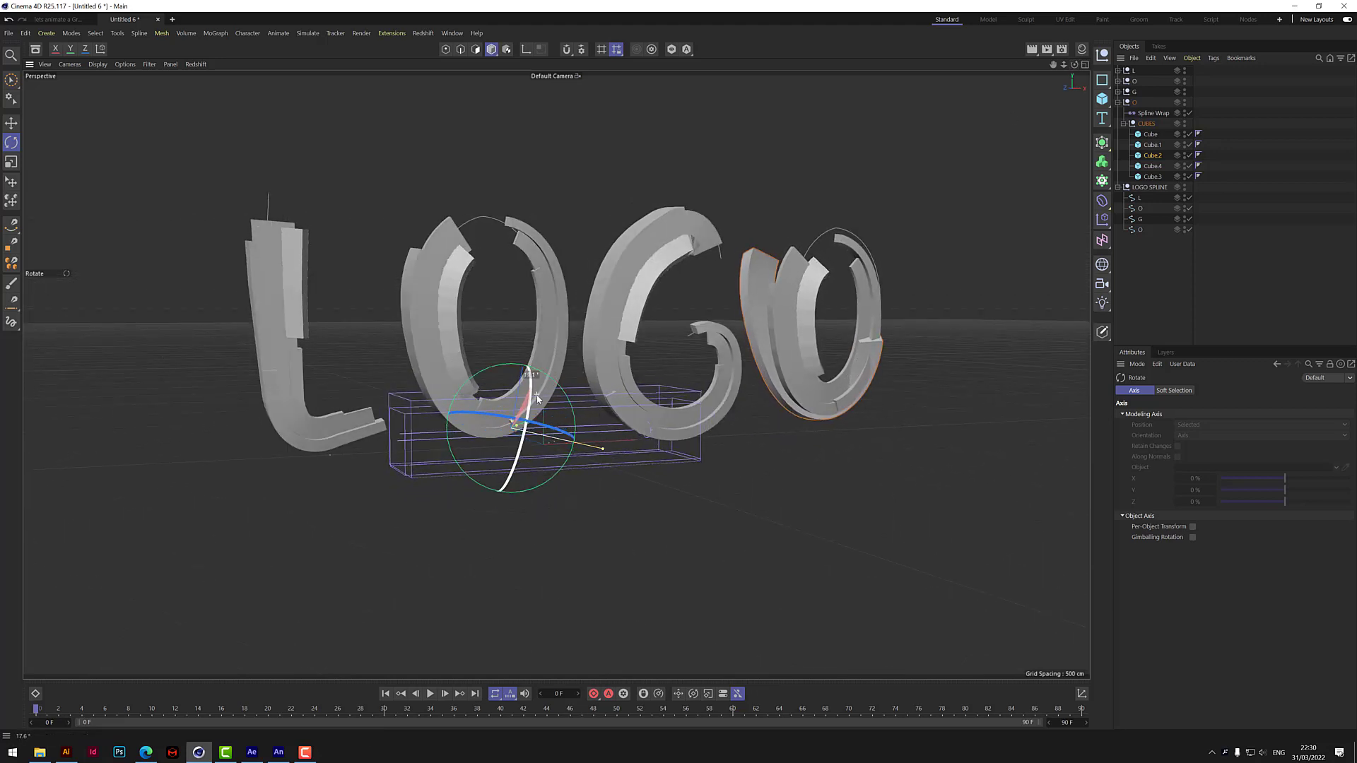
click(11, 79)
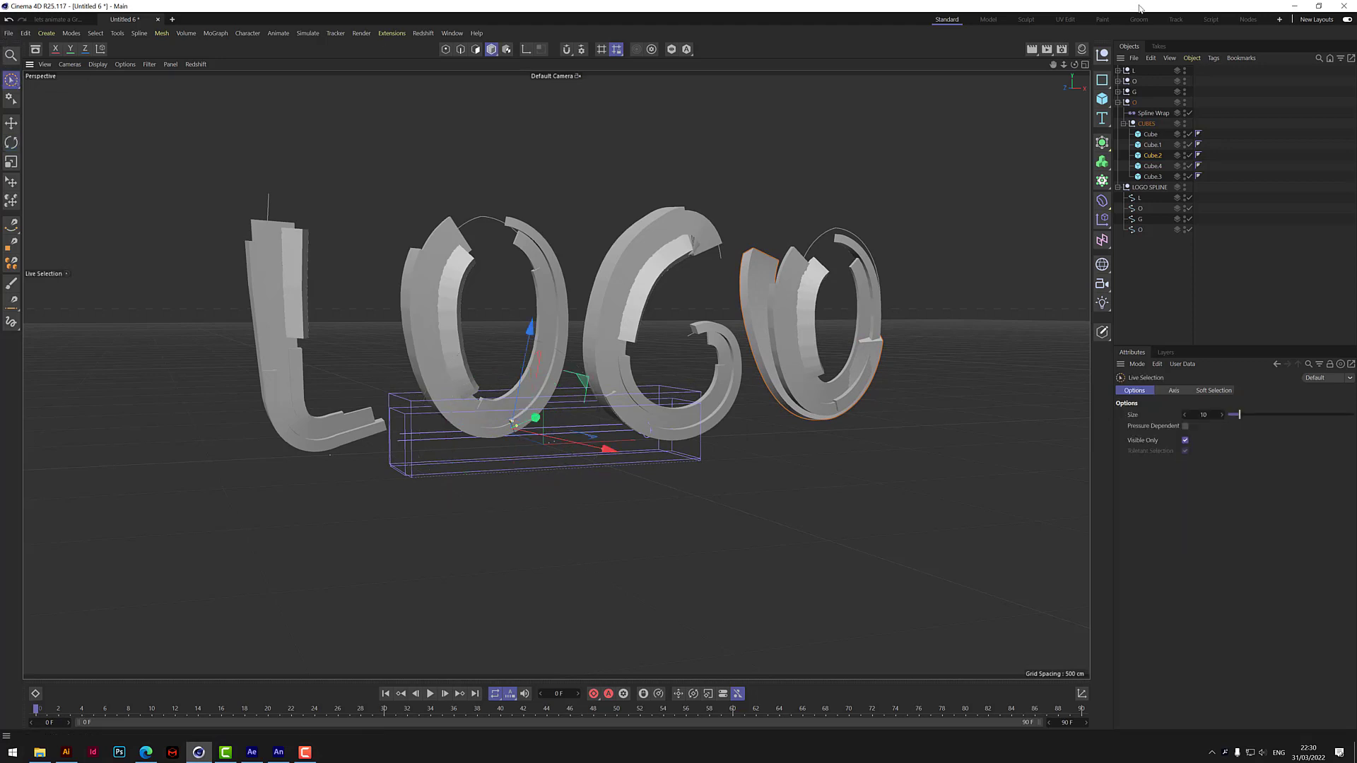
mouse_move(1075, 65)
mouse_down()
mouse_move(1060, 68)
mouse_move(1078, 67)
mouse_up()
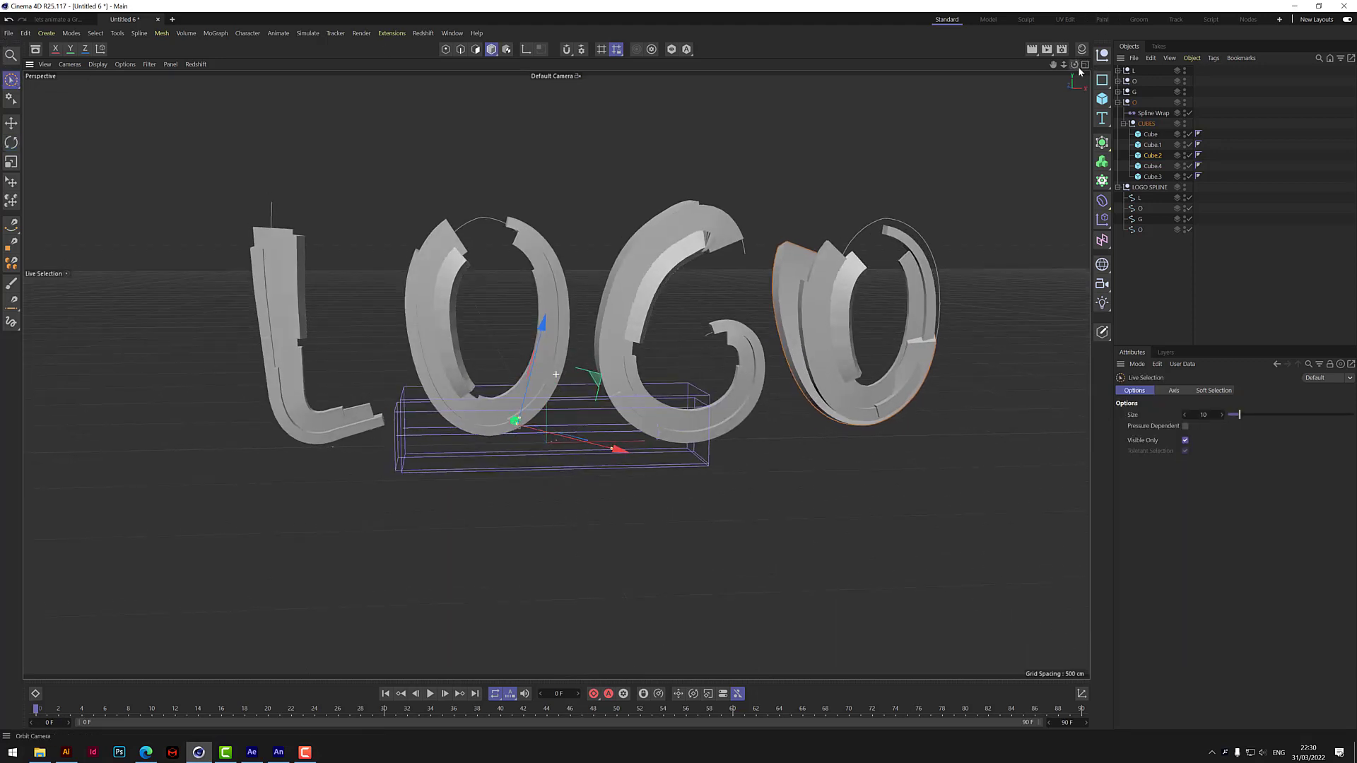
click(1167, 268)
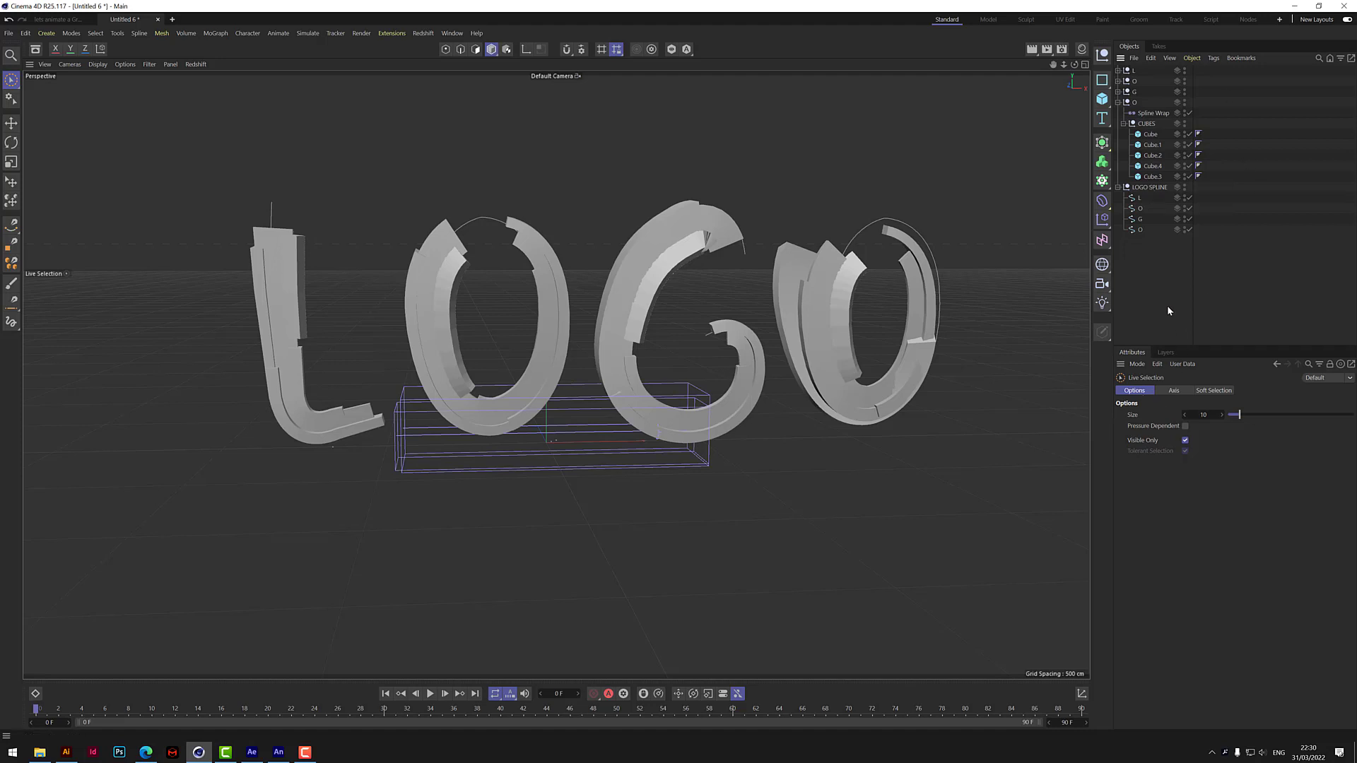
Create a new material in the Material Manager and set its color to a bright, fully saturated magenta.
click(1082, 50)
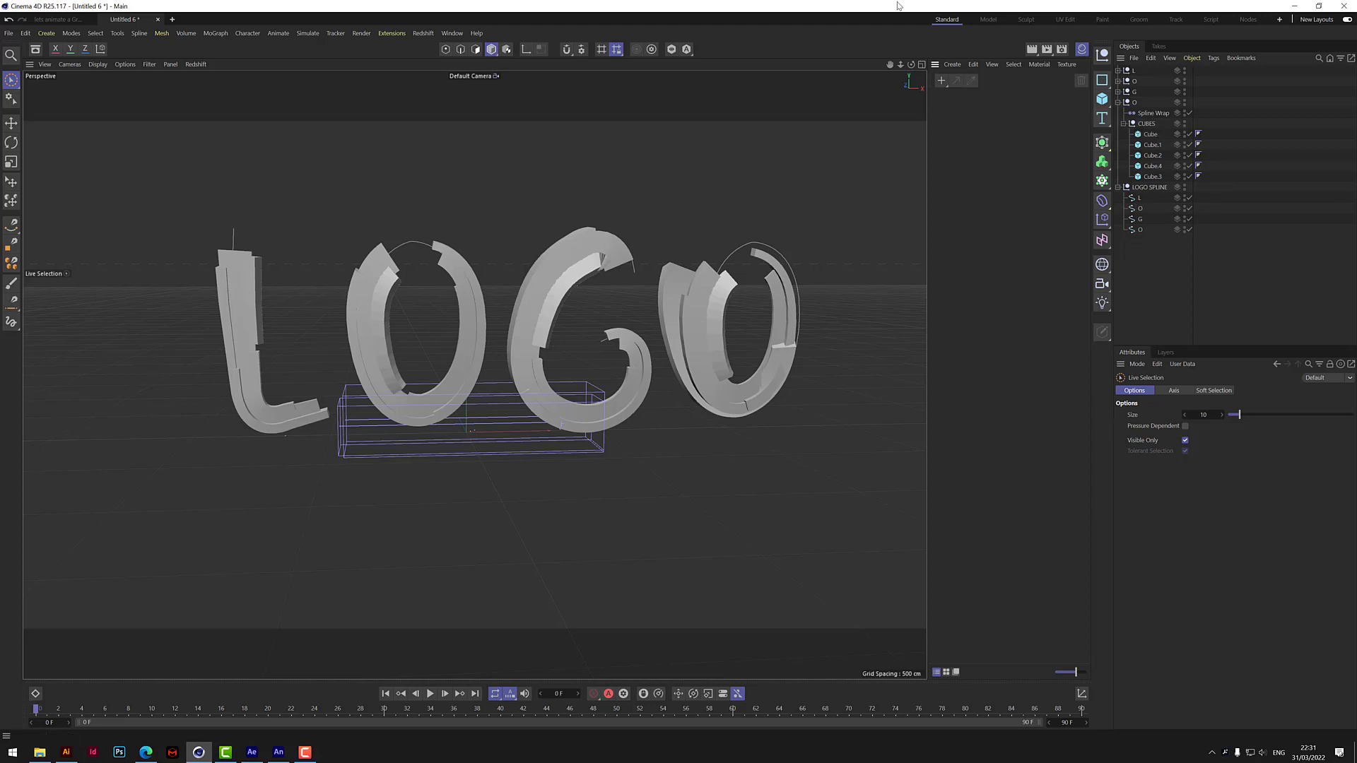
click(944, 86)
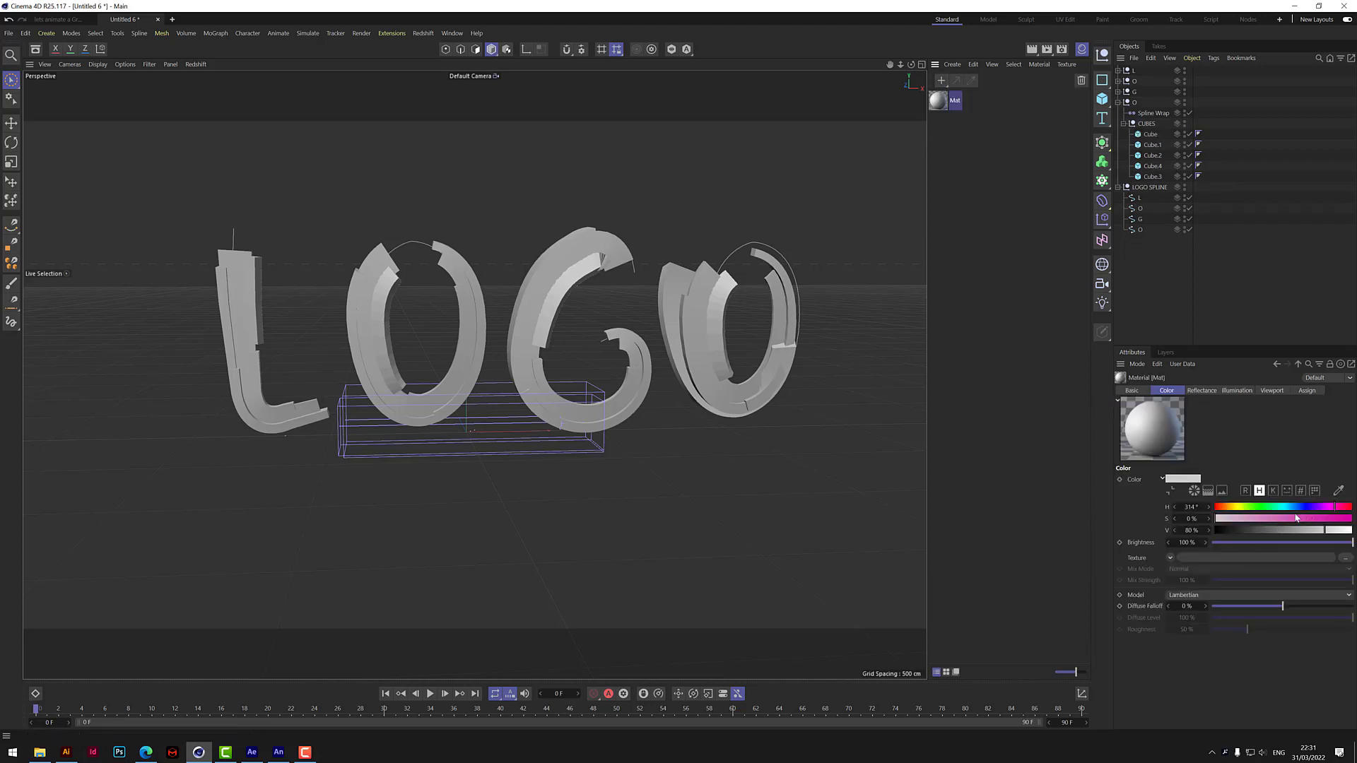
drag(1330, 520, 1352, 530)
Set the material's Default Specular type to Ward with 47% specular strength, and add a Beckmann reflectance layer.
click(1201, 390)
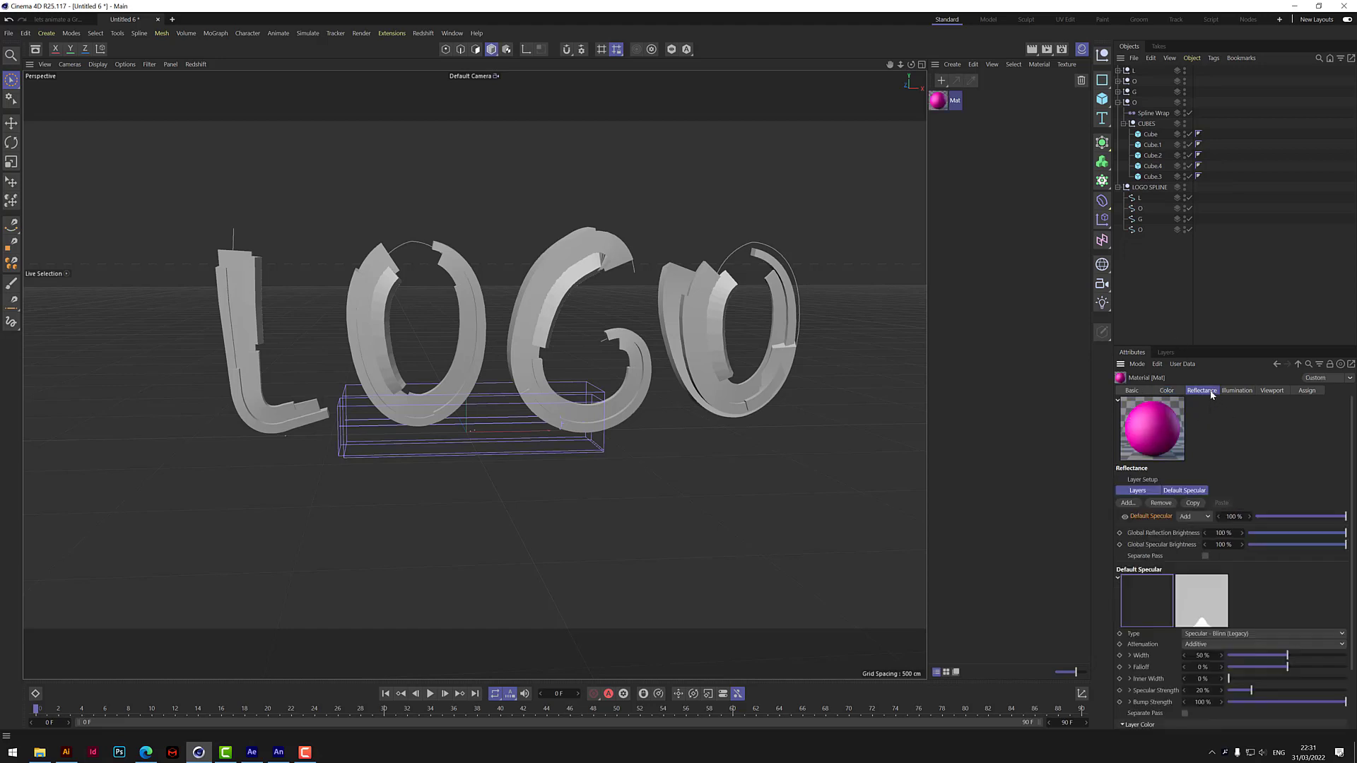
click(1233, 635)
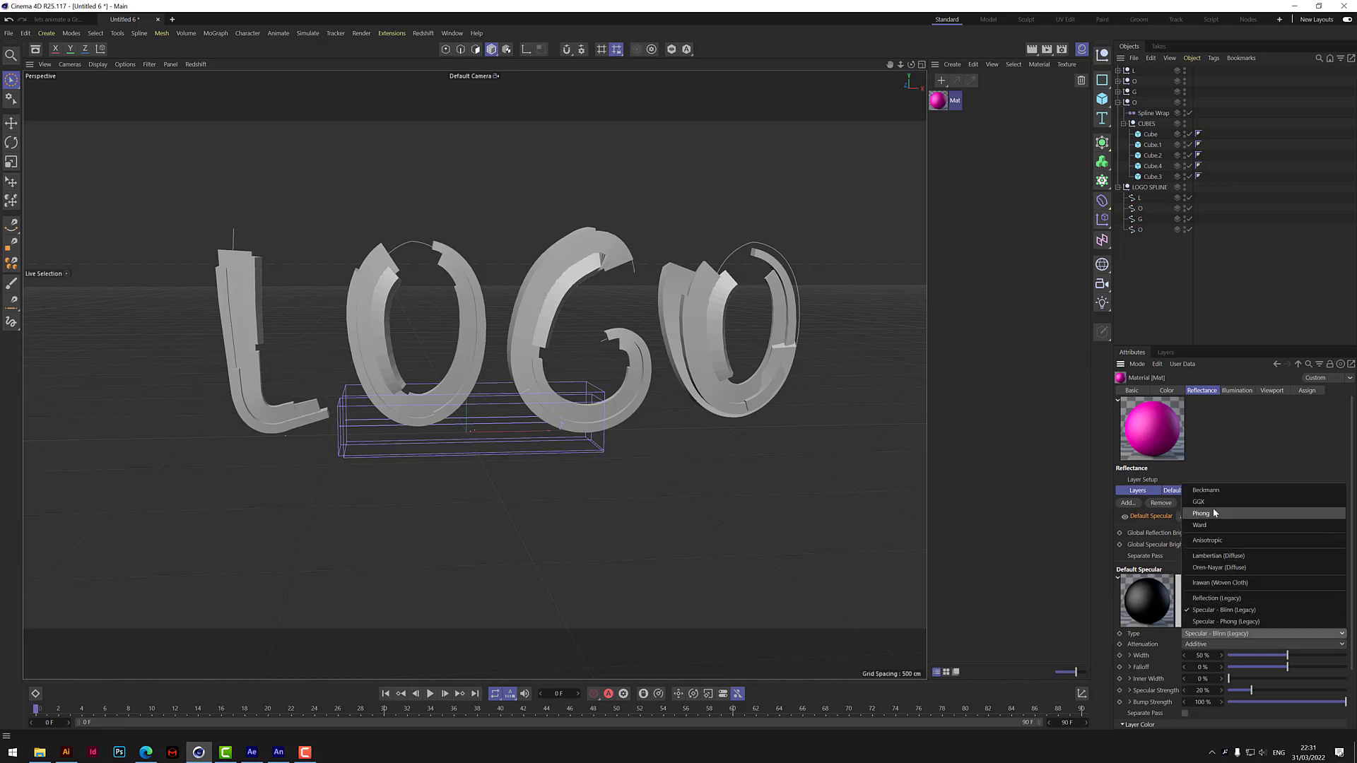
click(1200, 525)
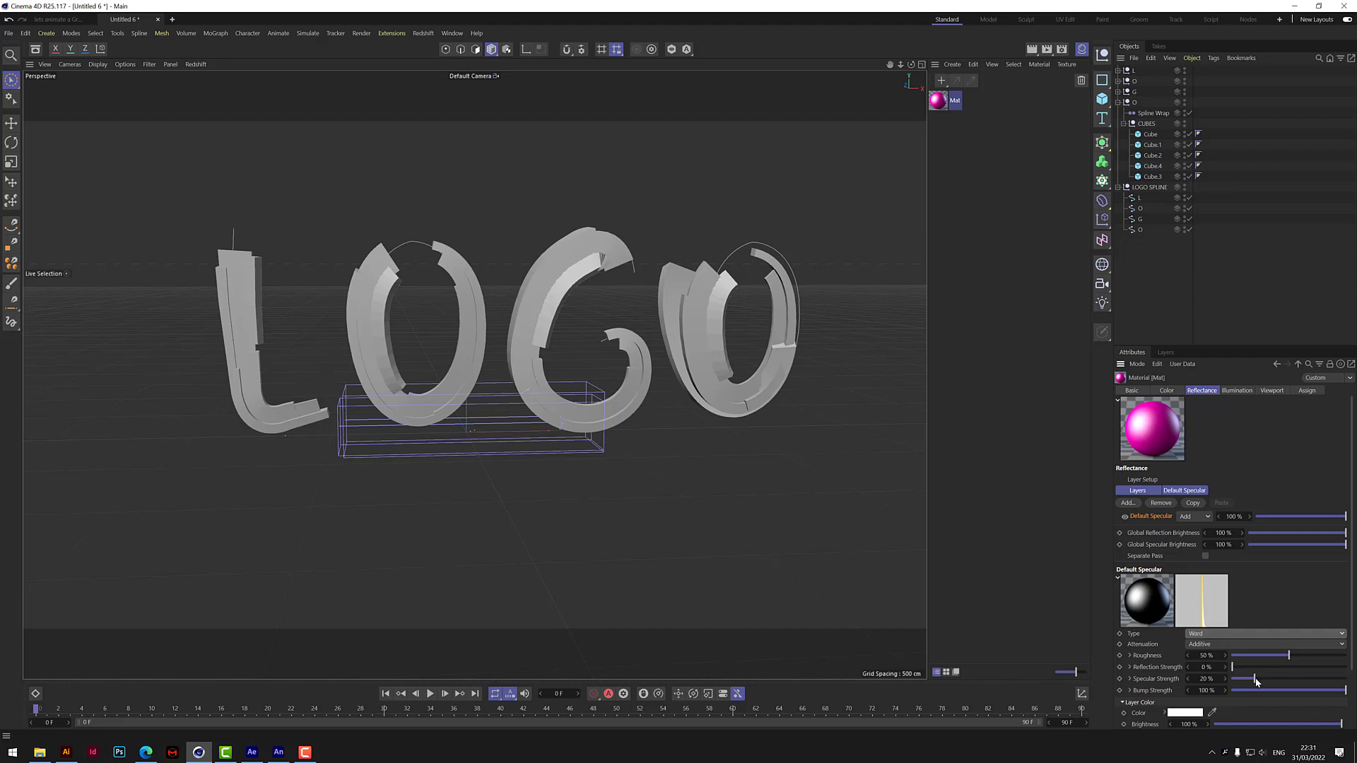
drag(1255, 680, 1285, 680)
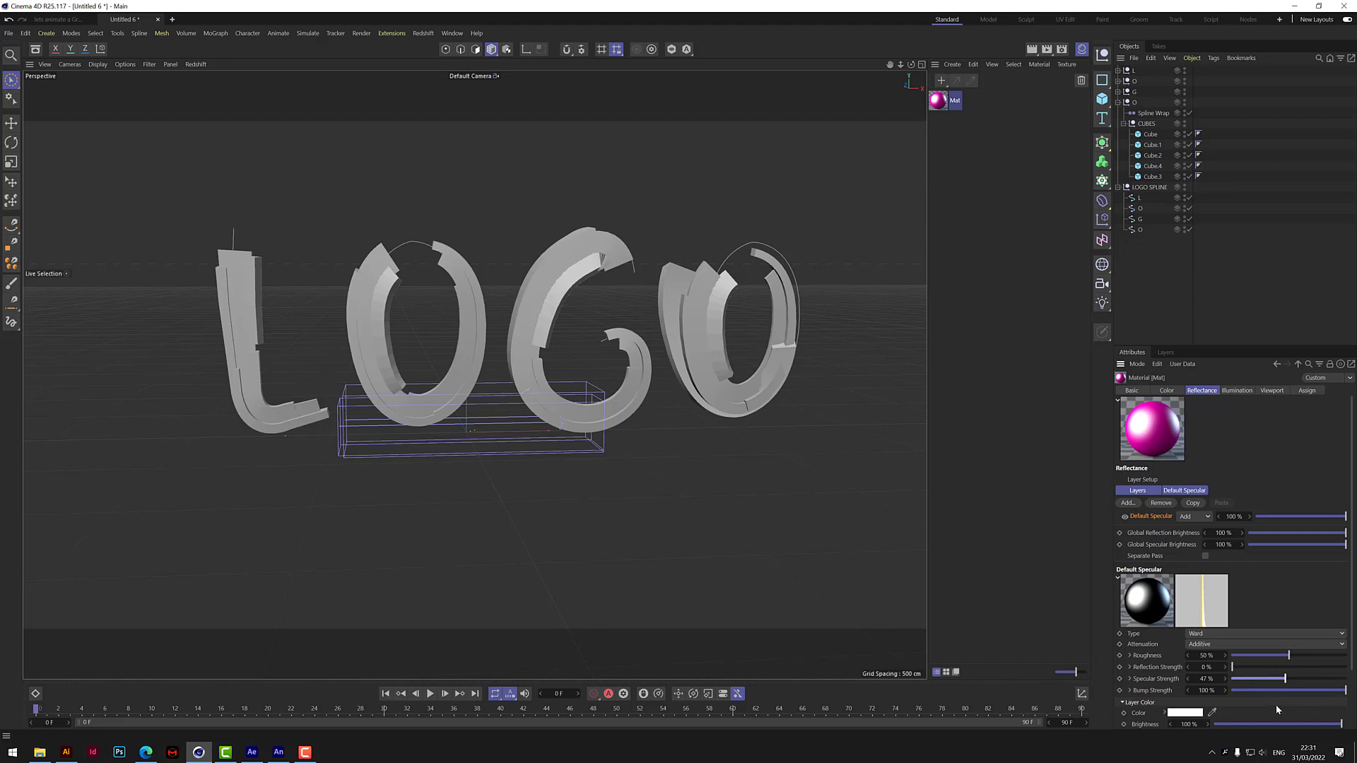
click(1127, 503)
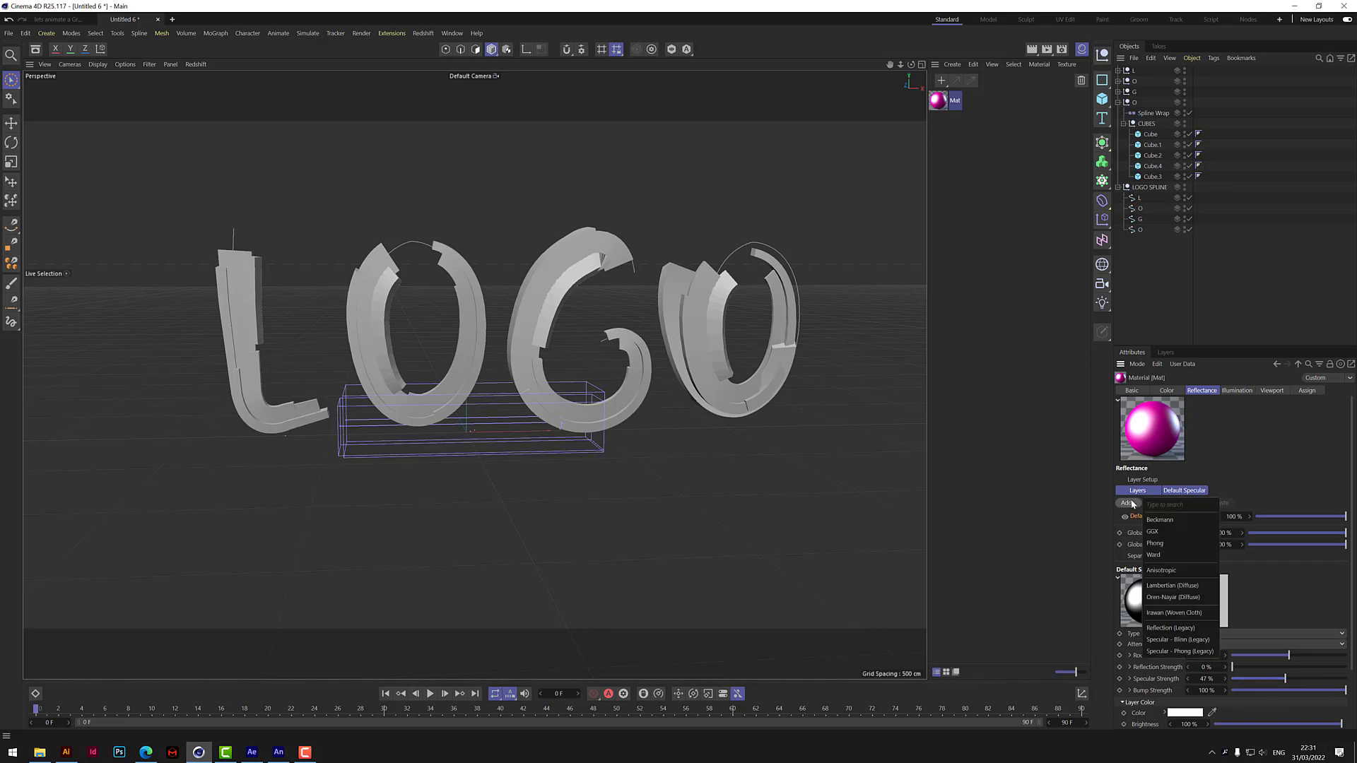
click(1163, 526)
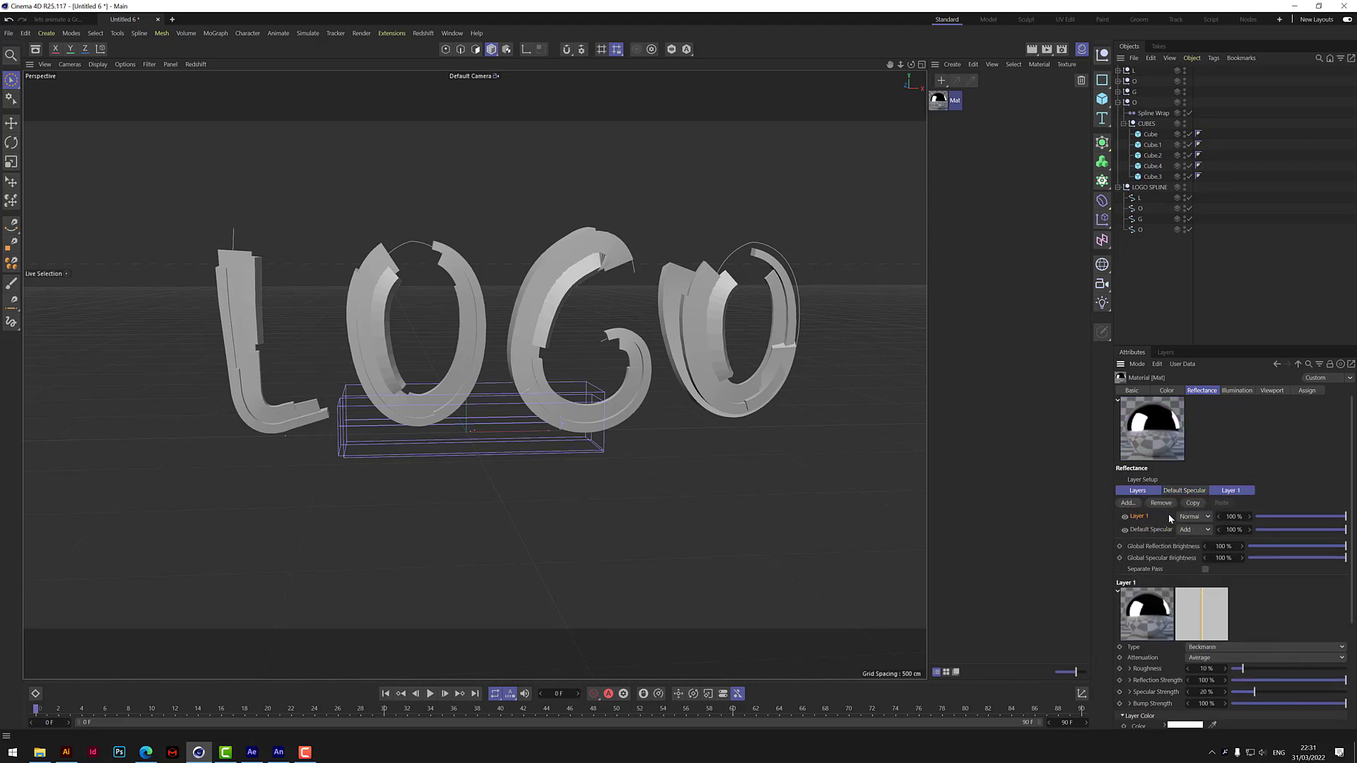
Rename the Beckmann reflectance layer as REFLECTION and set its blend mode to Add.
double_click(1145, 517)
text(REFLECTION)
key(Return)
click(1194, 518)
click(1200, 542)
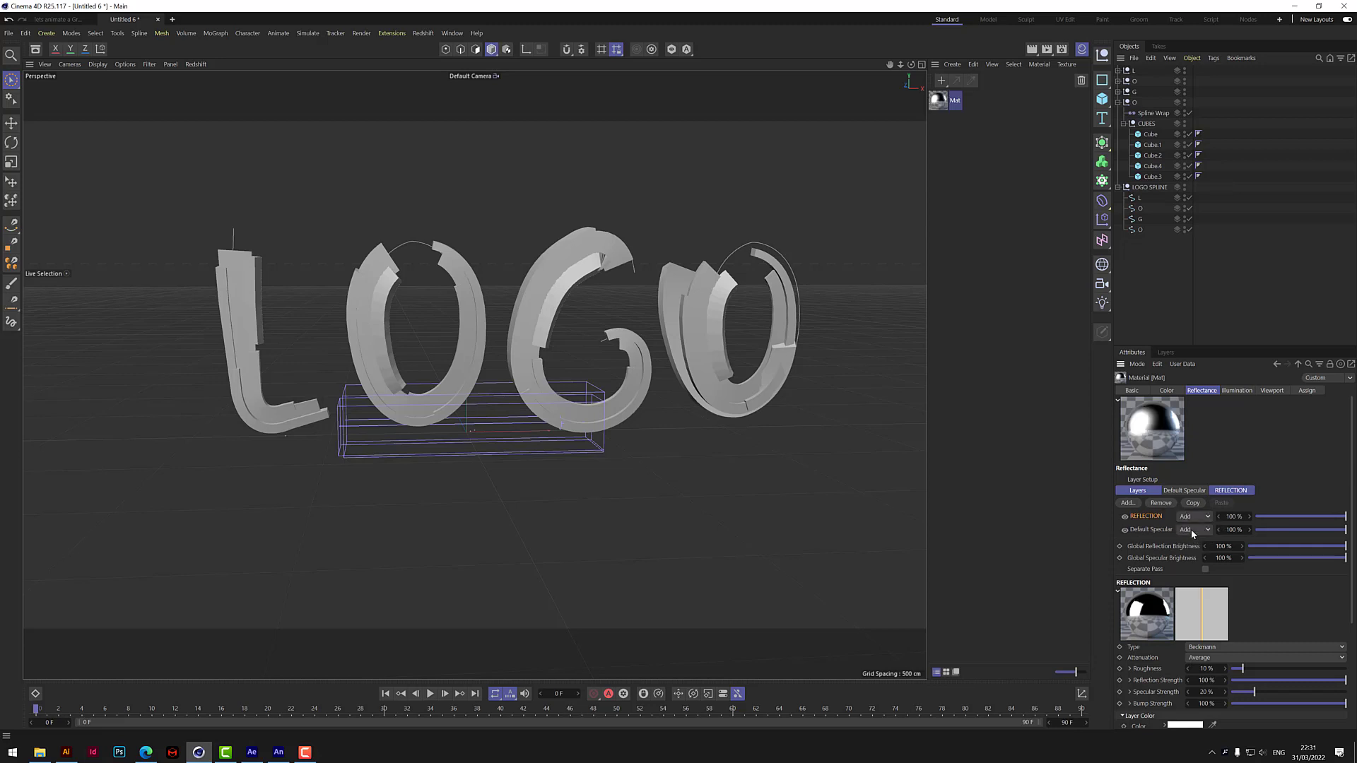
Set the Default Specular layer's blend mode to Normal and lower the REFLECTION layer's specular strength.
click(1196, 540)
drag(1255, 693, 1231, 669)
mouse_move(1353, 584)
mouse_down()
mouse_move(1354, 617)
mouse_move(1353, 565)
mouse_up()
Set the Default Specular layer color to fully saturated magenta (RGB 255, 0, 255).
click(1183, 491)
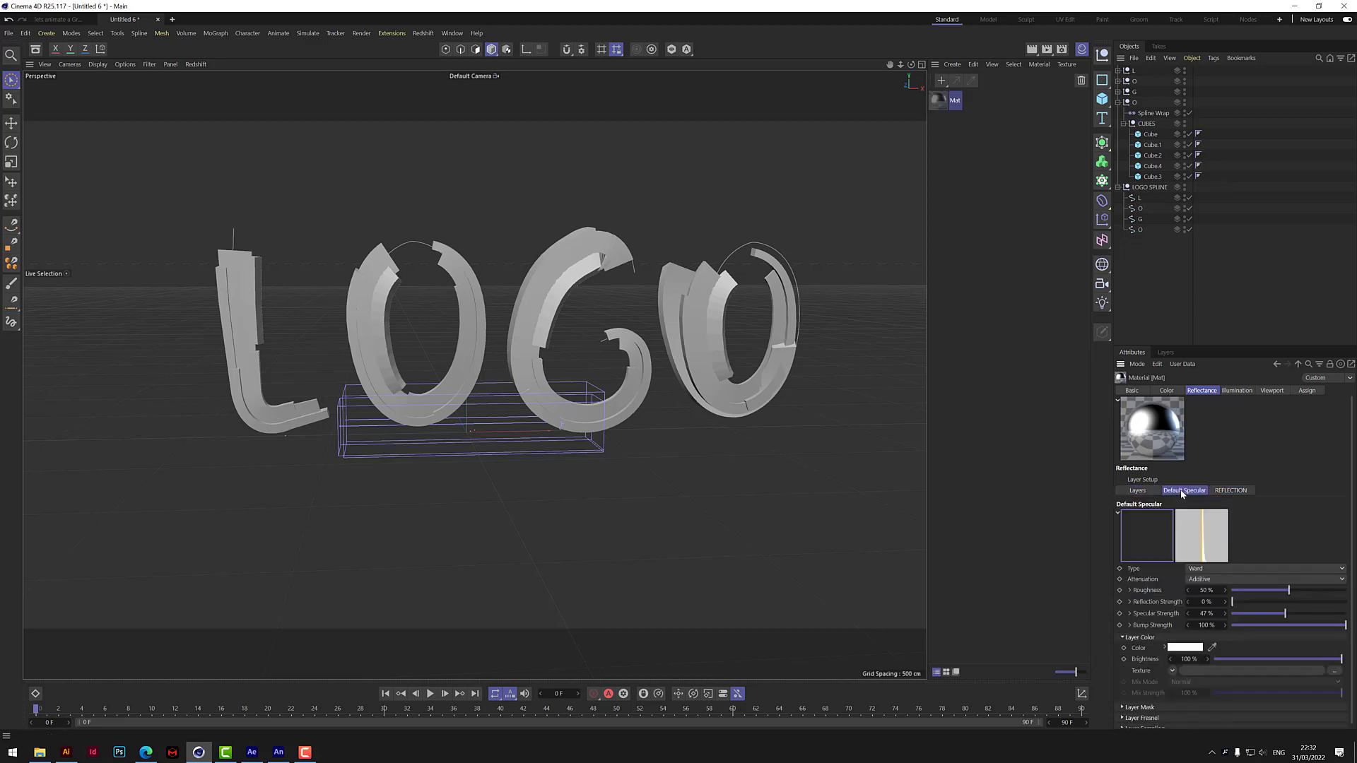
click(1180, 648)
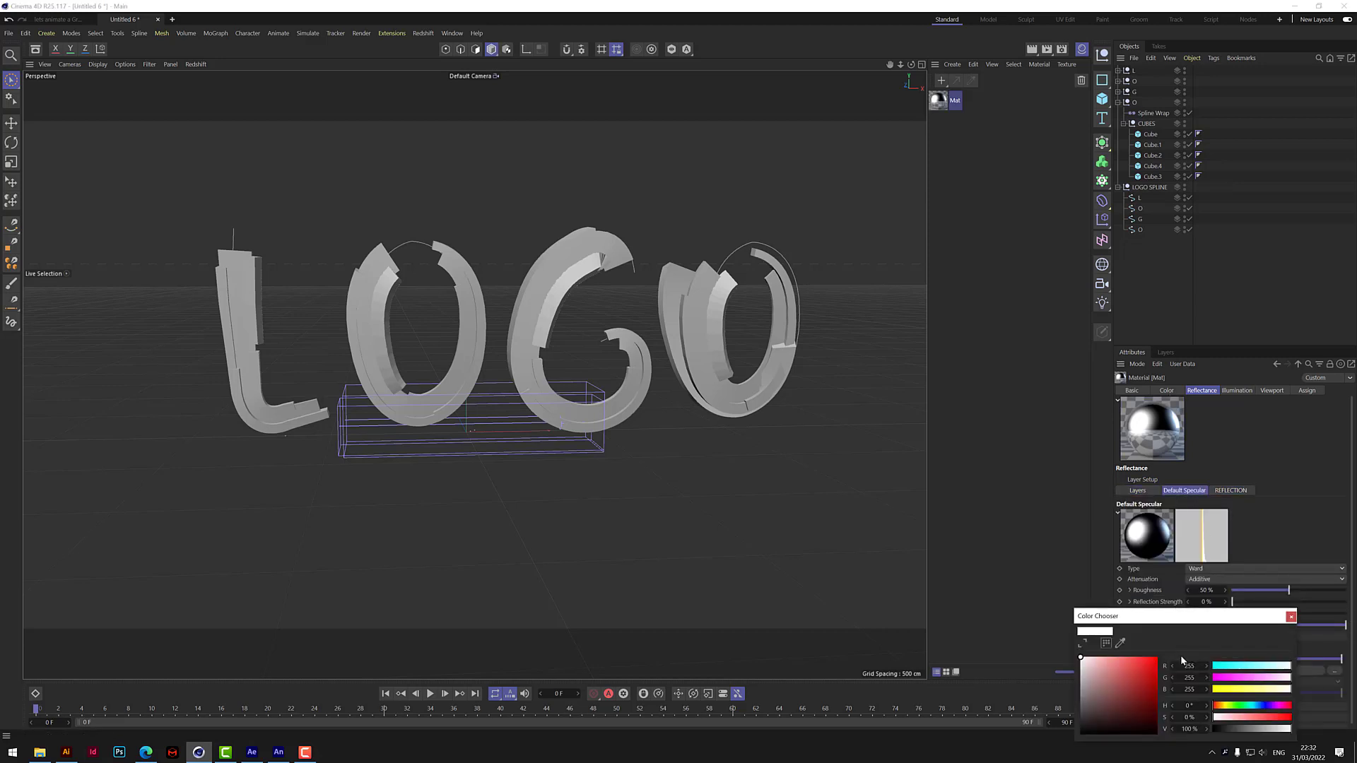
drag(1258, 676, 1213, 677)
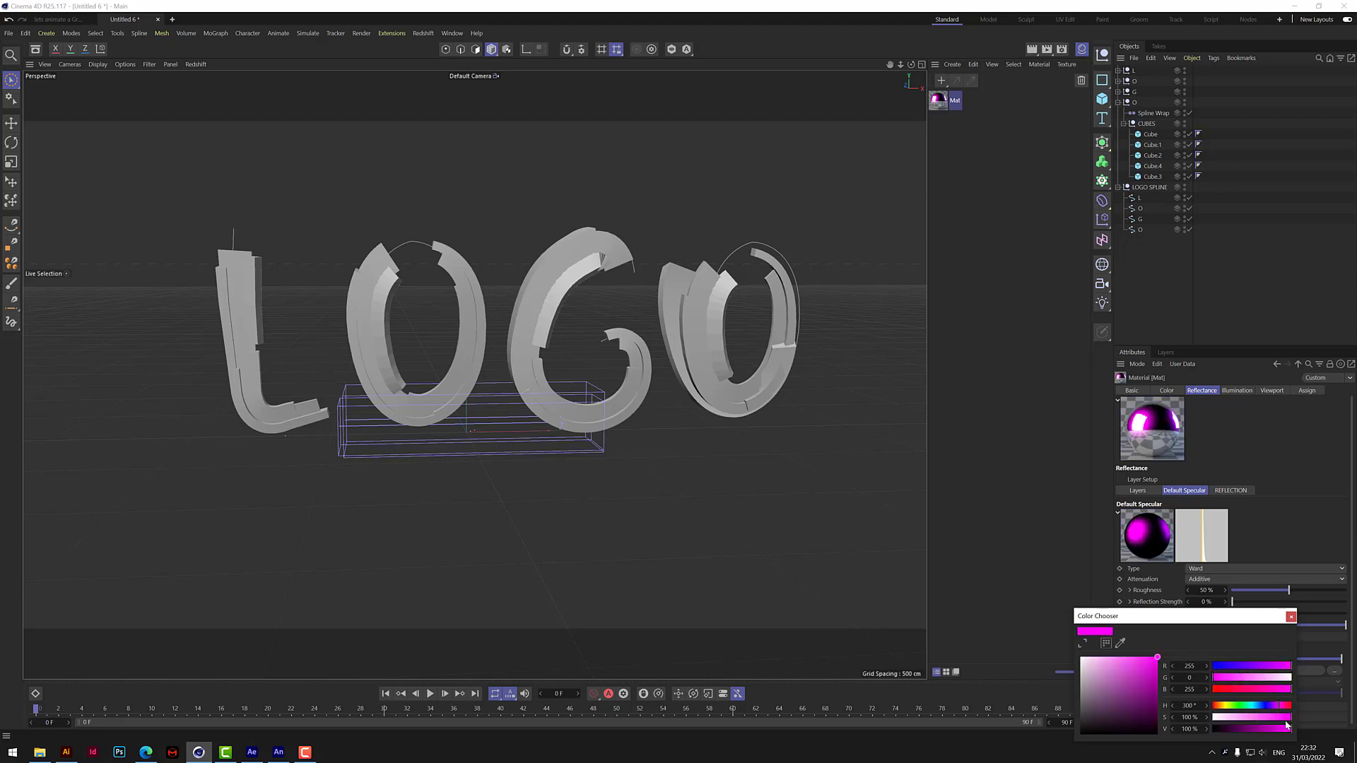
click(1291, 617)
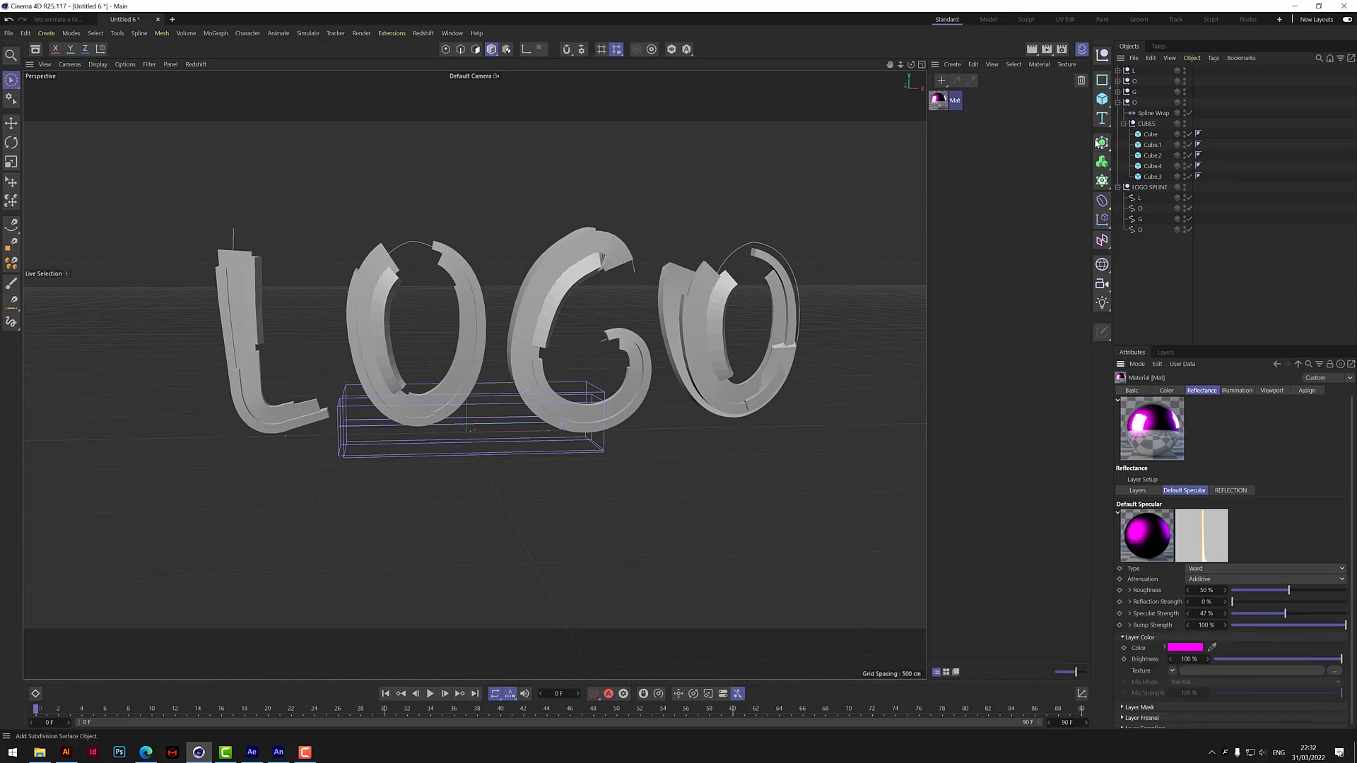
Set the material's Global Reflection Brightness to 55% and Global Specular Brightness to 80%.
click(1173, 390)
click(1205, 392)
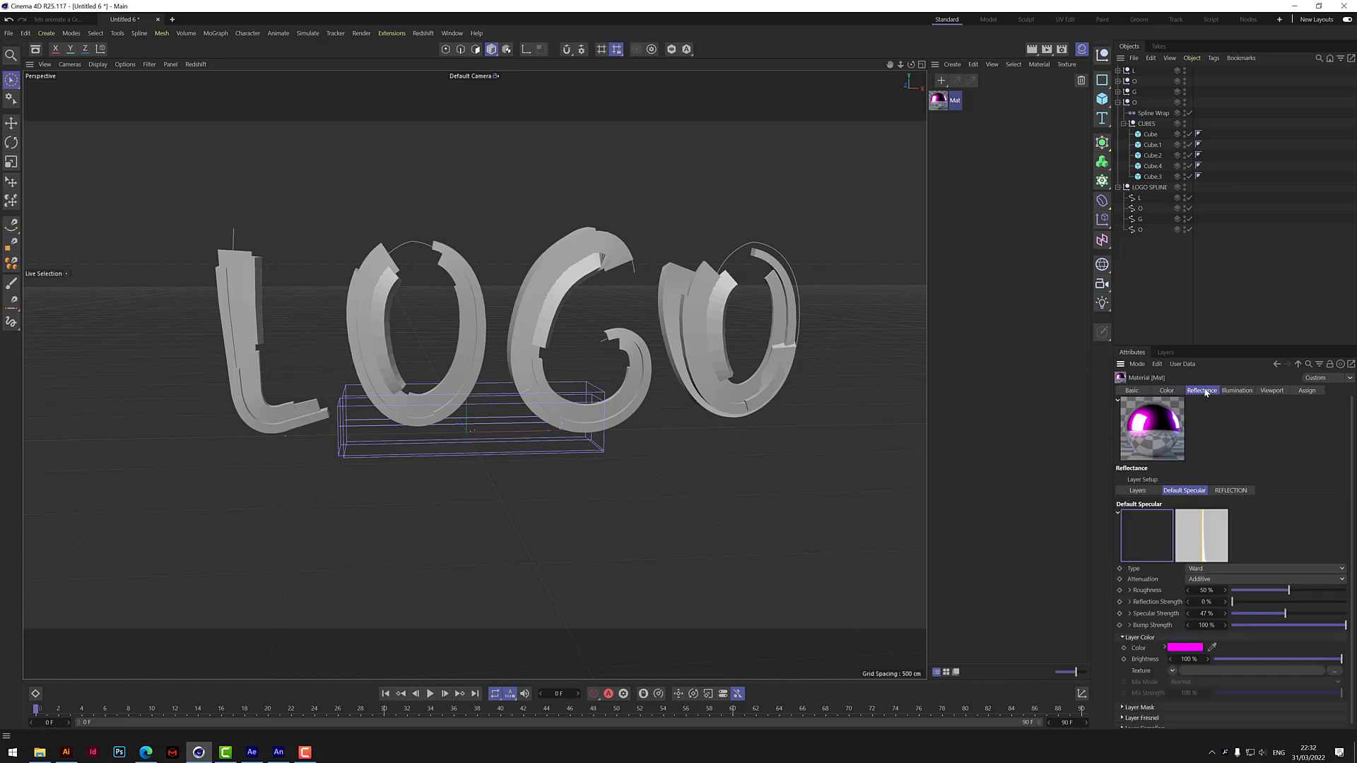
click(1151, 492)
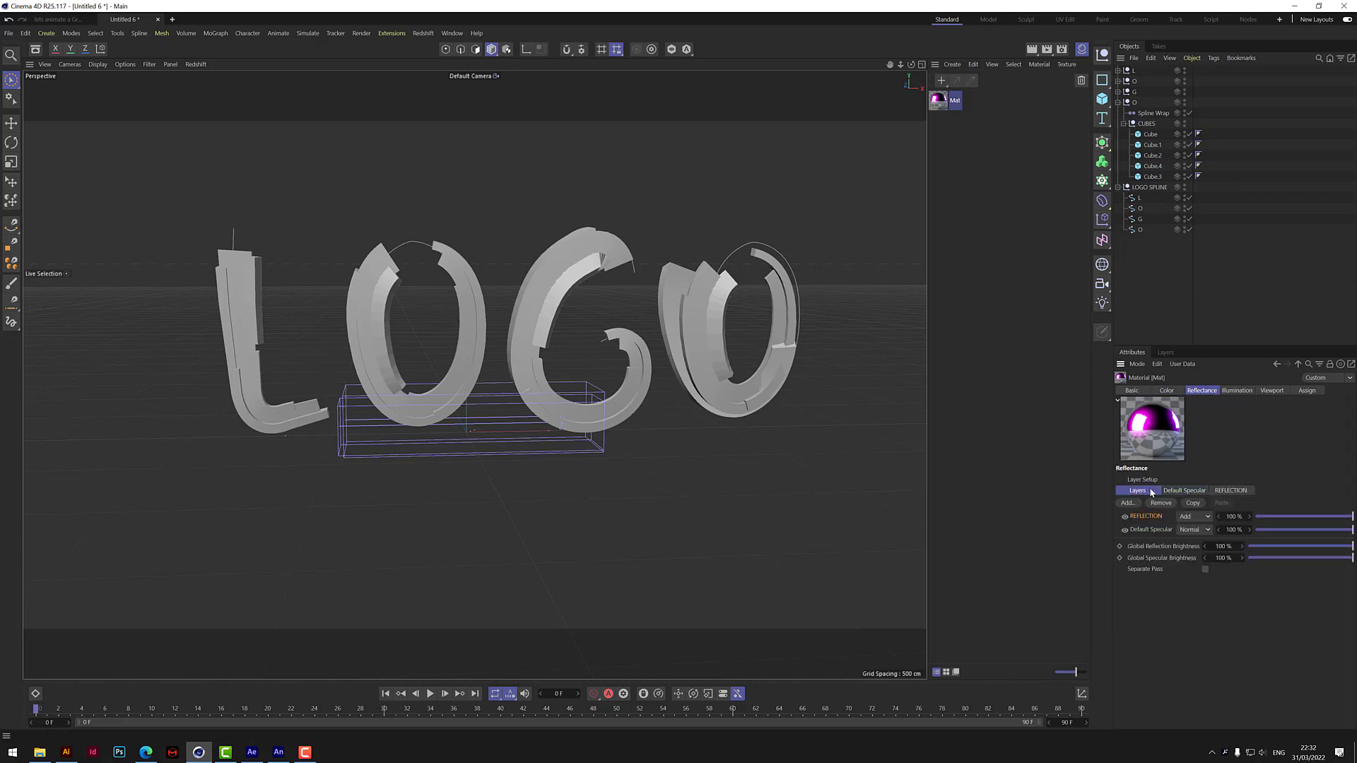
drag(1353, 548, 1306, 550)
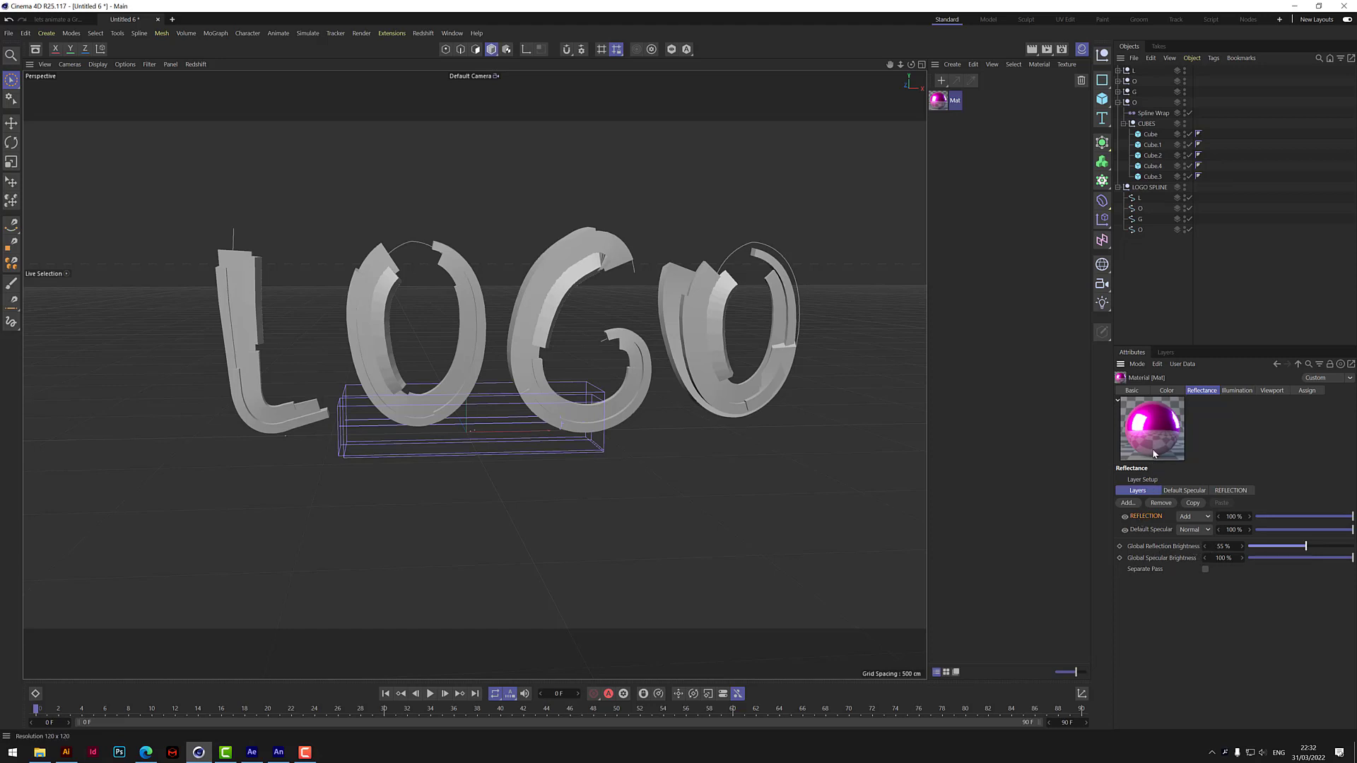
mouse_move(1353, 559)
mouse_down()
mouse_move(1306, 560)
mouse_move(1333, 559)
mouse_up()
Expand the L group and apply the magenta material to its first block, Cube.
click(1119, 103)
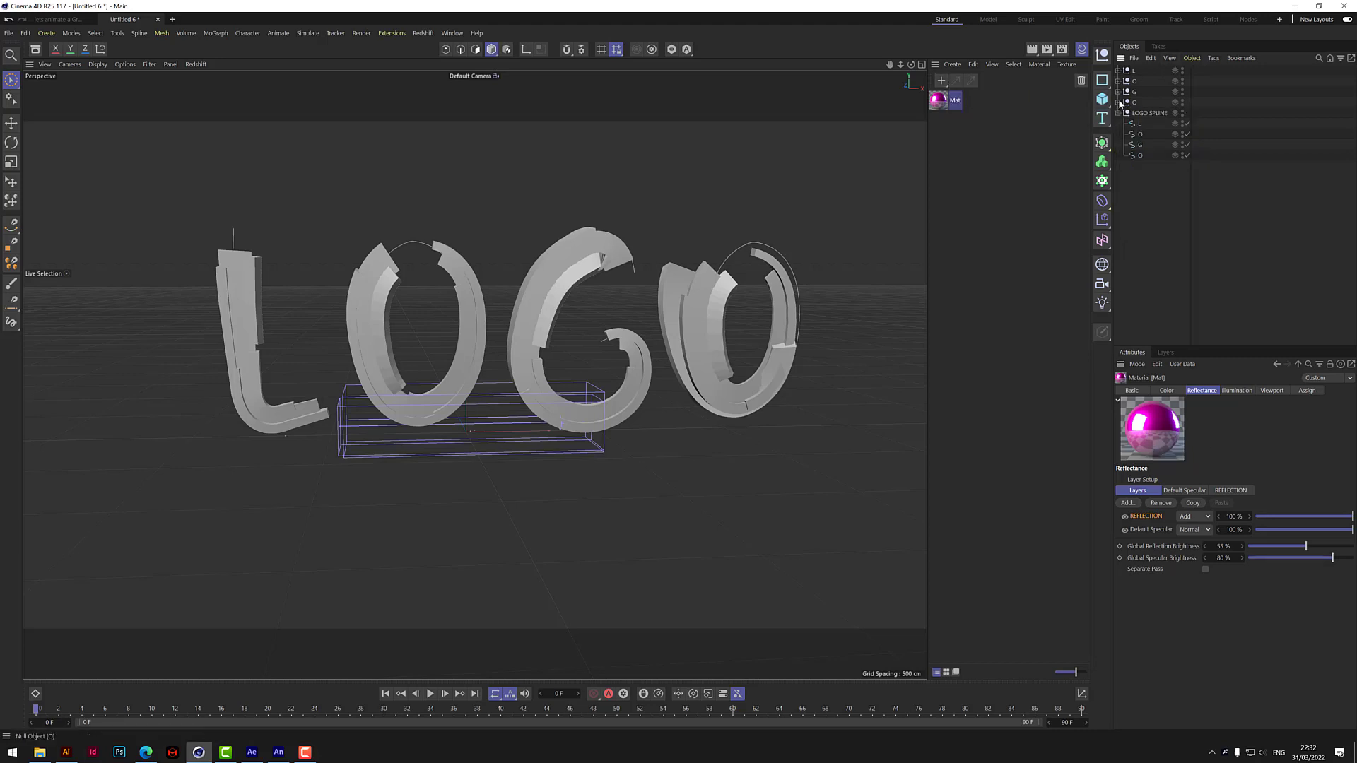
click(1118, 70)
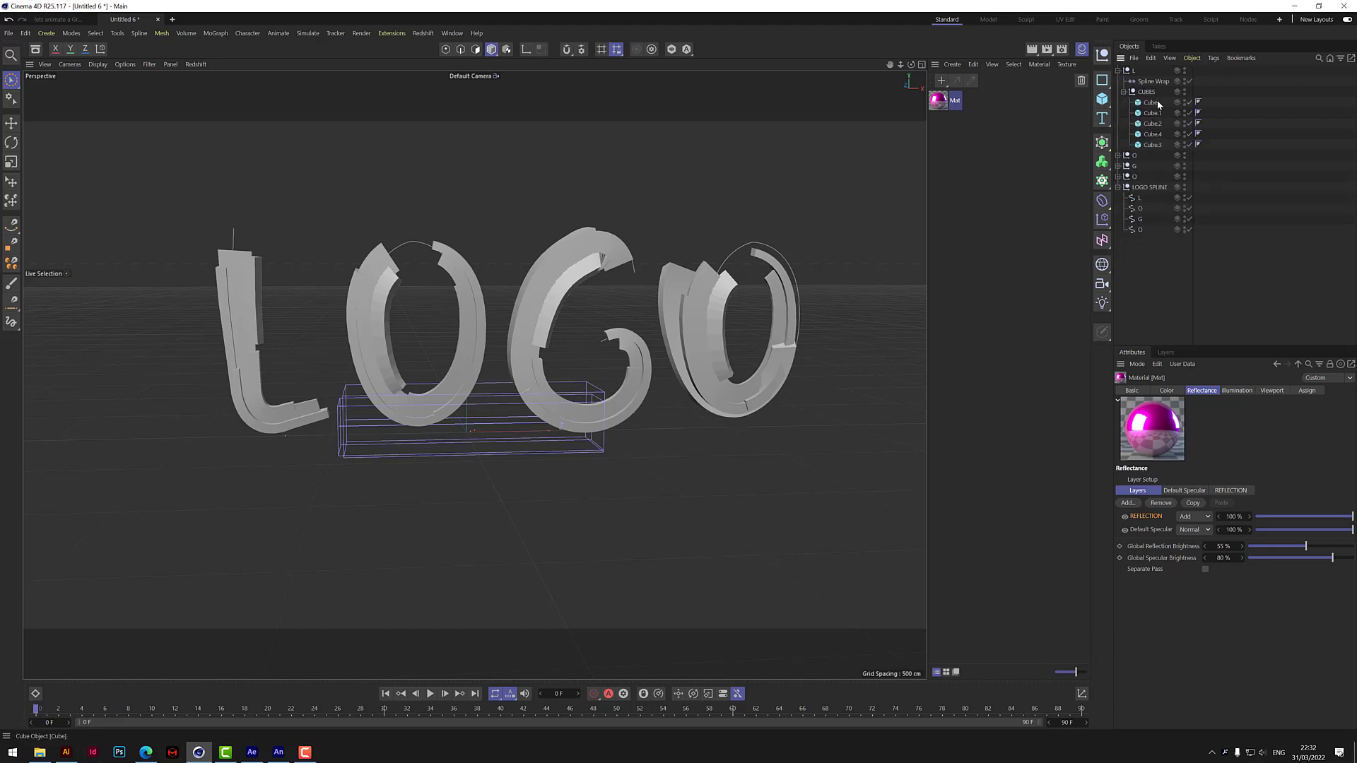
drag(935, 99, 1157, 106)
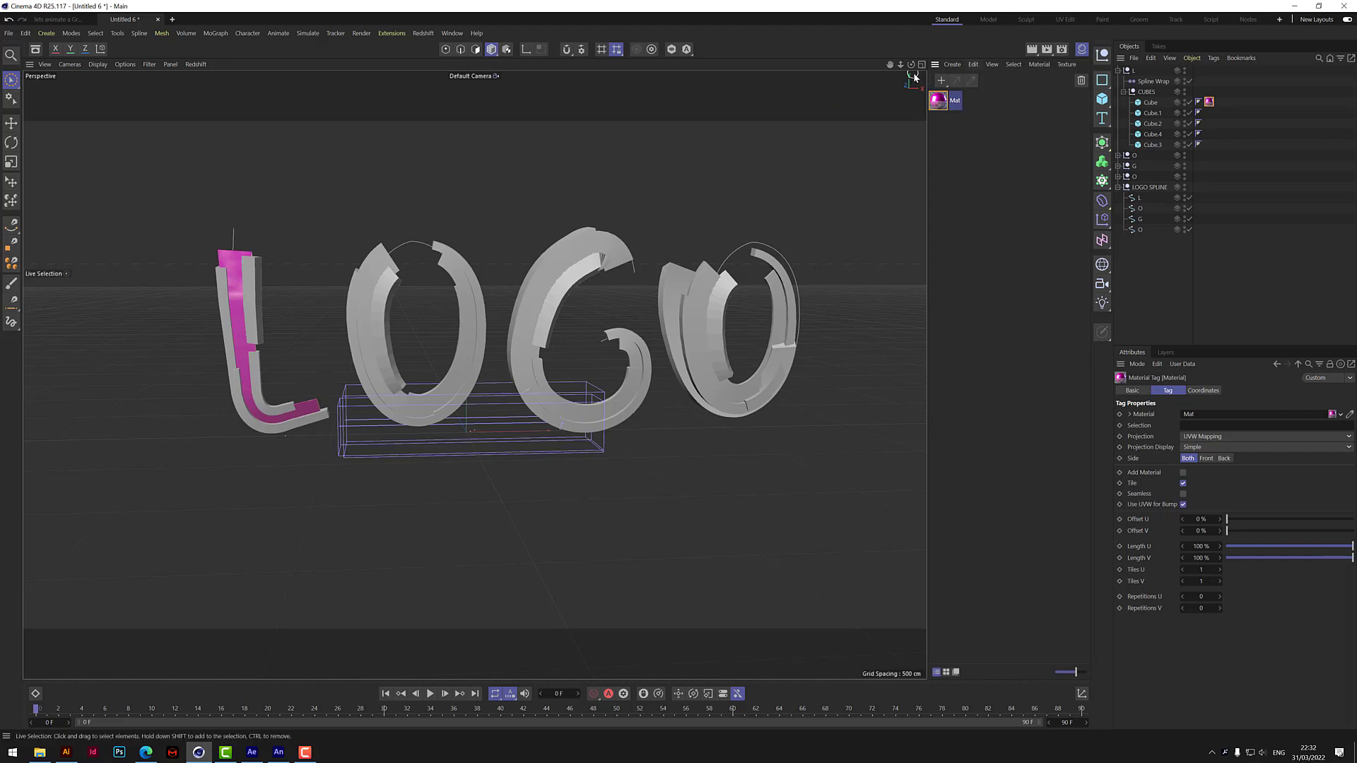
drag(889, 66, 1035, 46)
scroll(391, 345, up, 3)
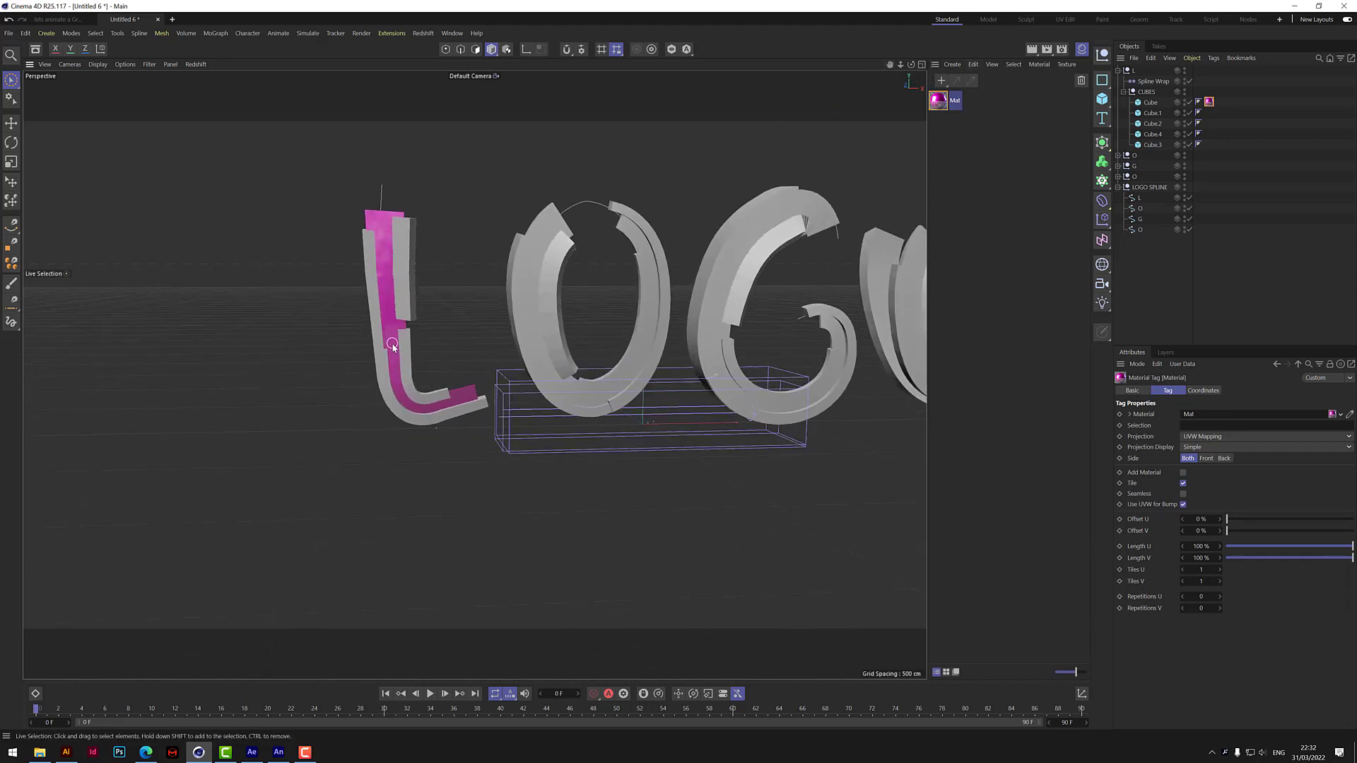
click(1000, 185)
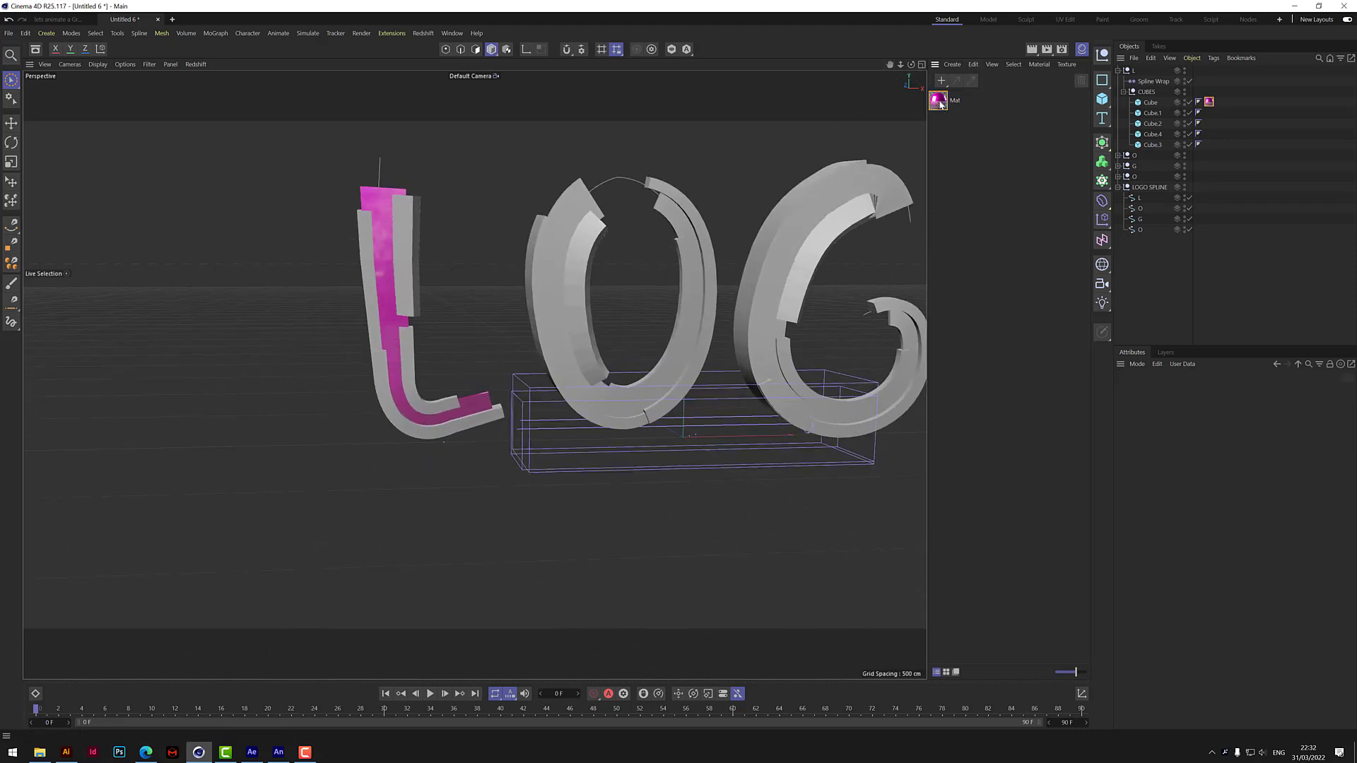
Duplicate the magenta material and set the copy's color to lime green with a hue of 85°.
drag(940, 104, 947, 119)
click(949, 120)
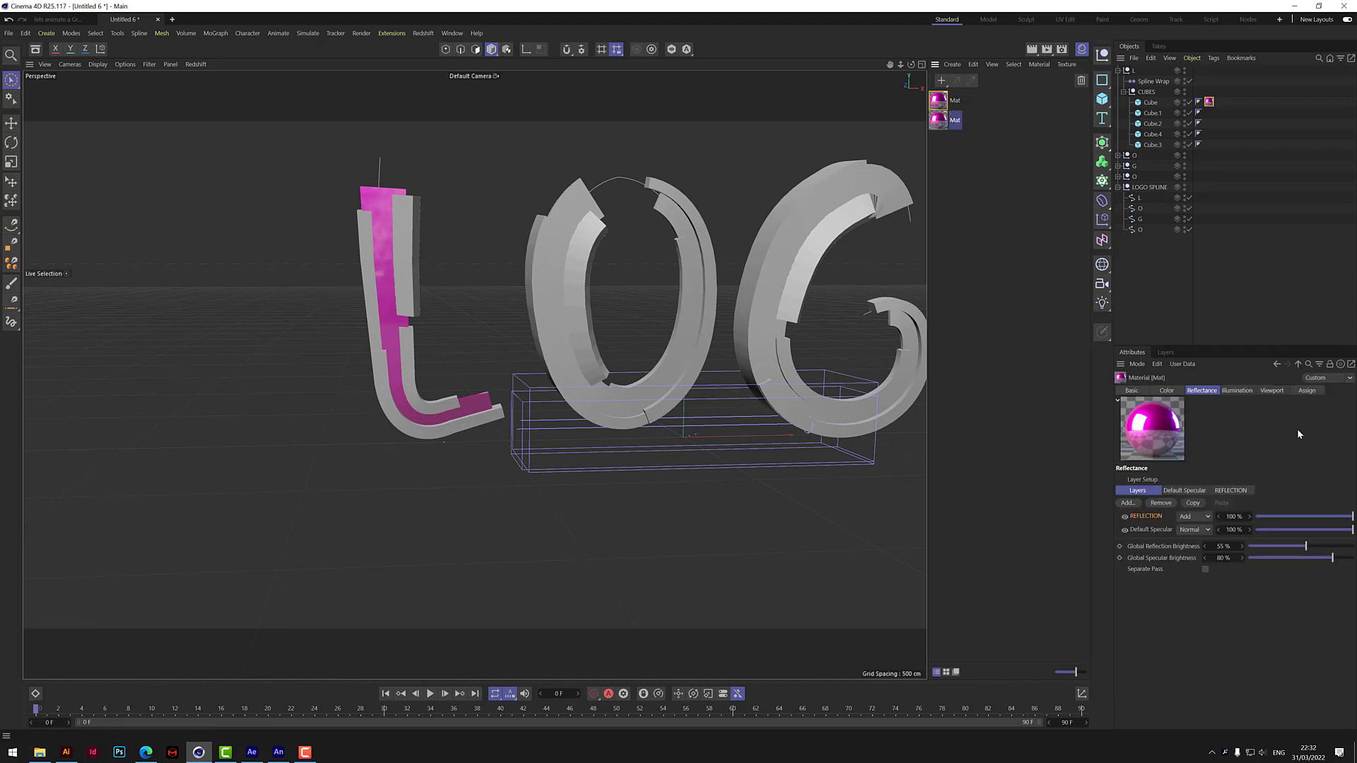
click(1178, 393)
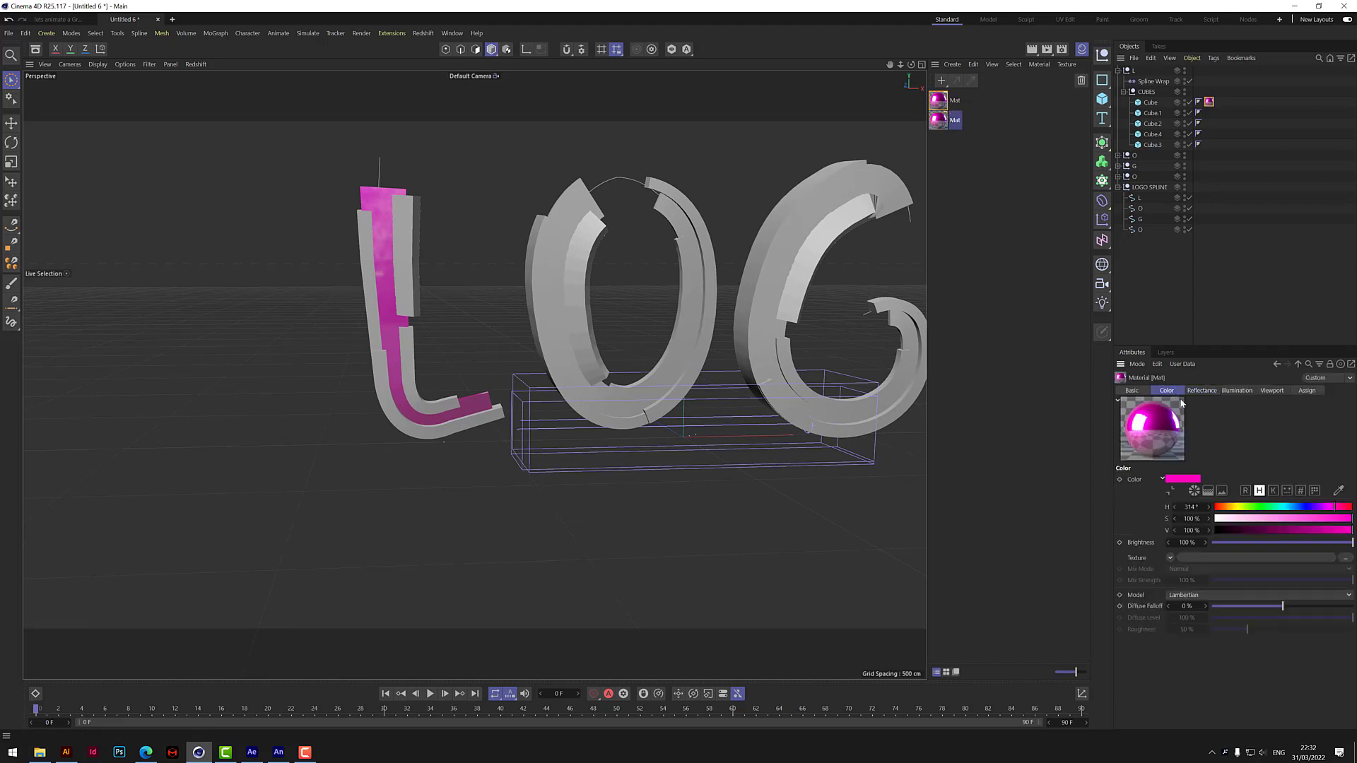
click(1253, 508)
click(1248, 507)
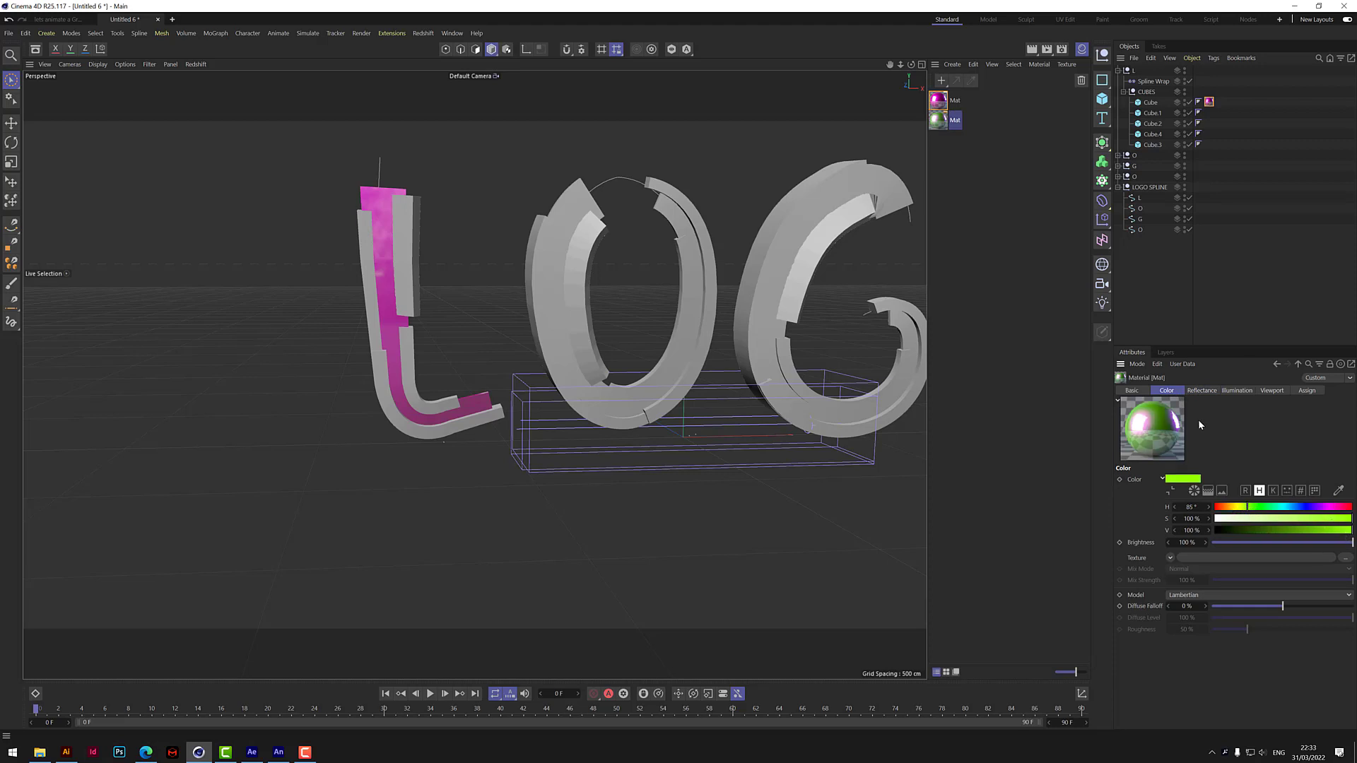
Copy the lime green into the material's Default Specular layer color and apply the material to Cube.1 of the L group.
right_click(1193, 479)
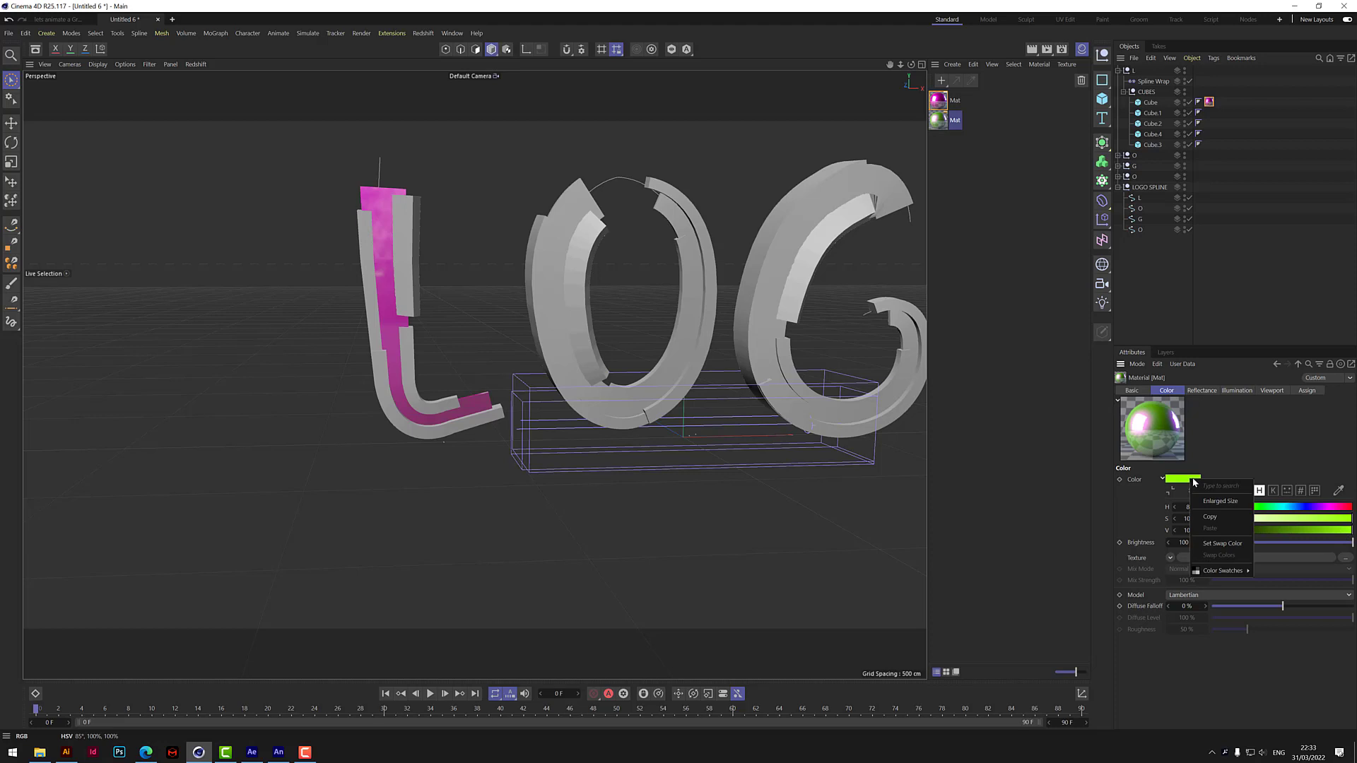
click(1218, 519)
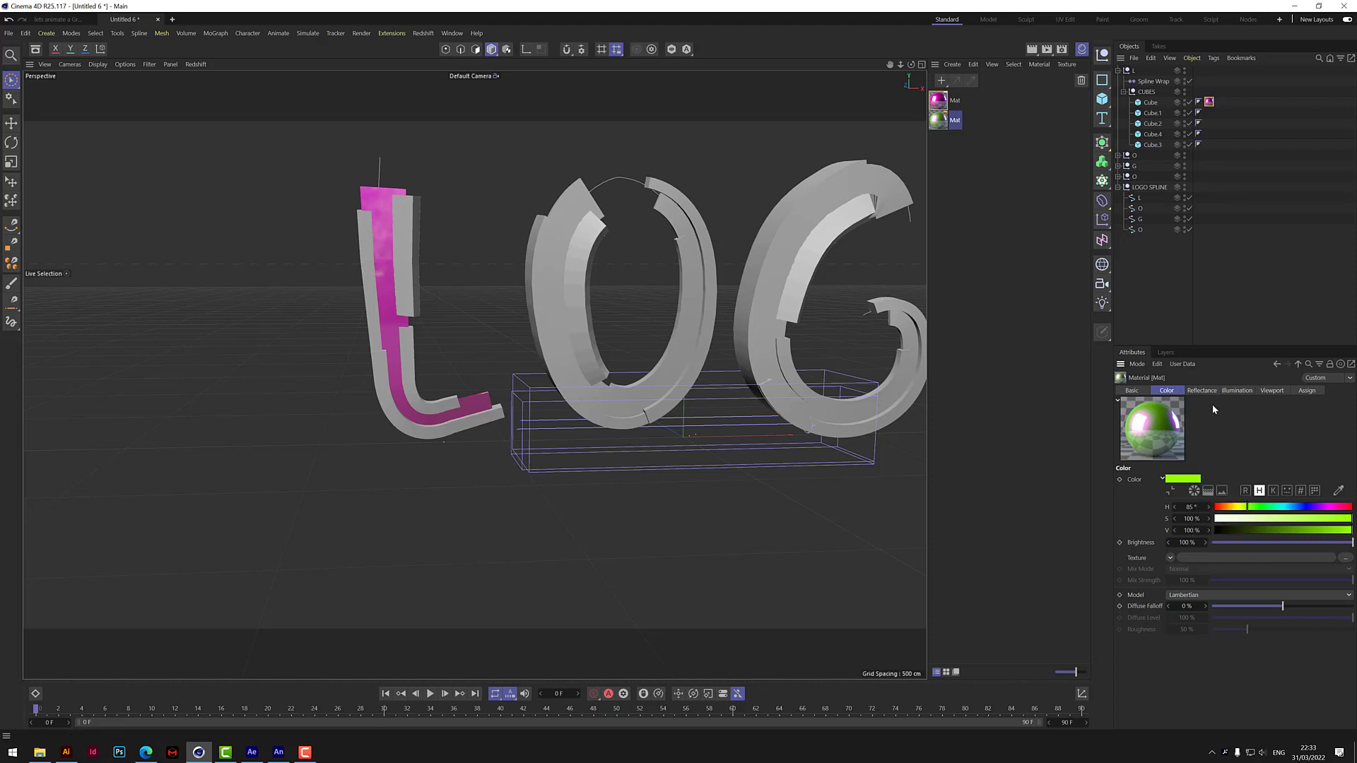
click(1203, 391)
click(1195, 491)
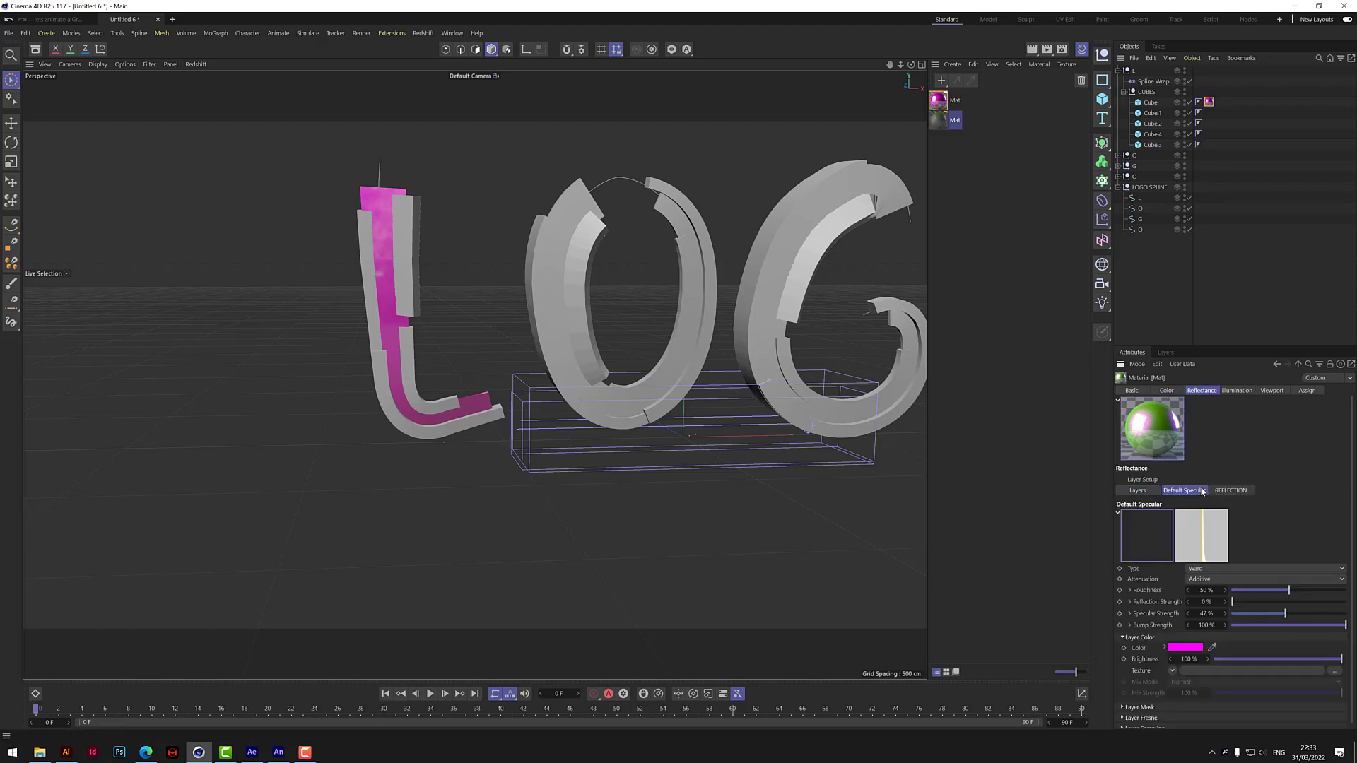
right_click(1191, 652)
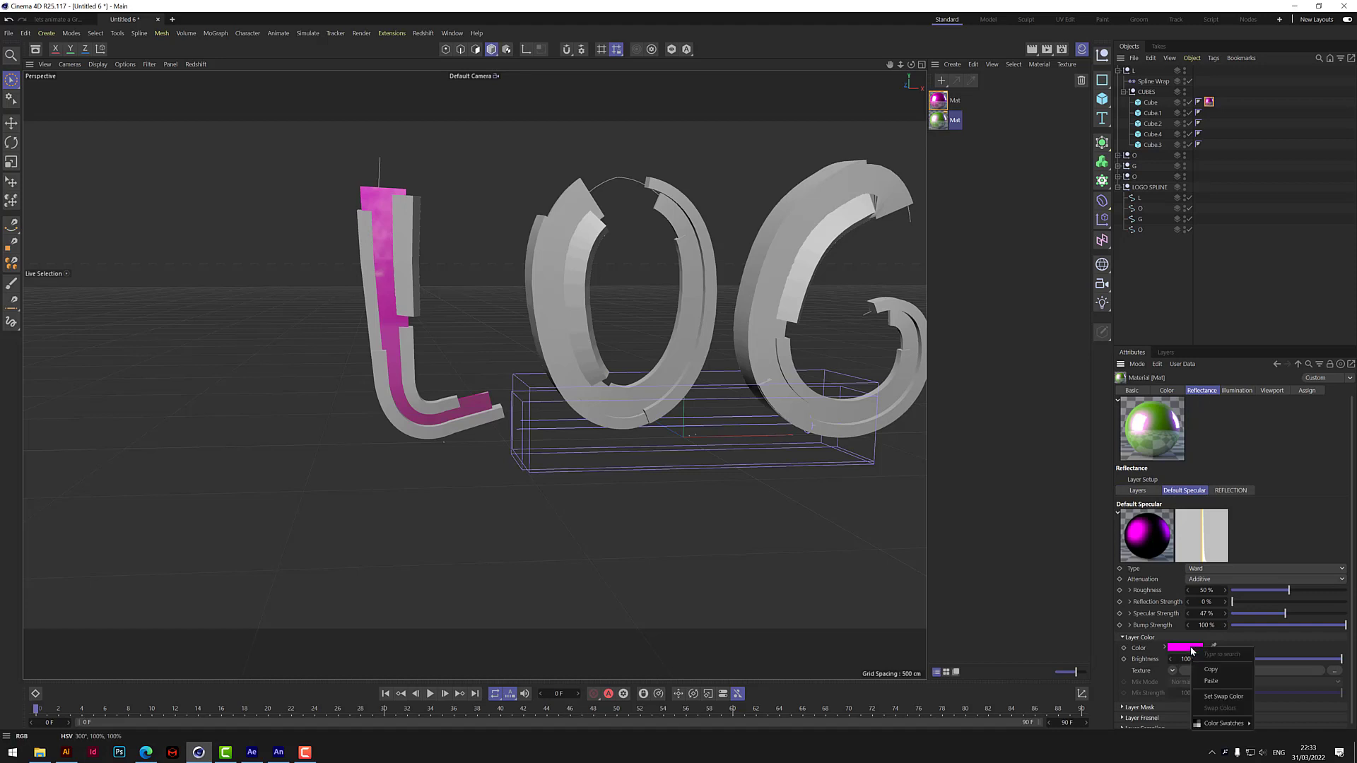
click(1213, 682)
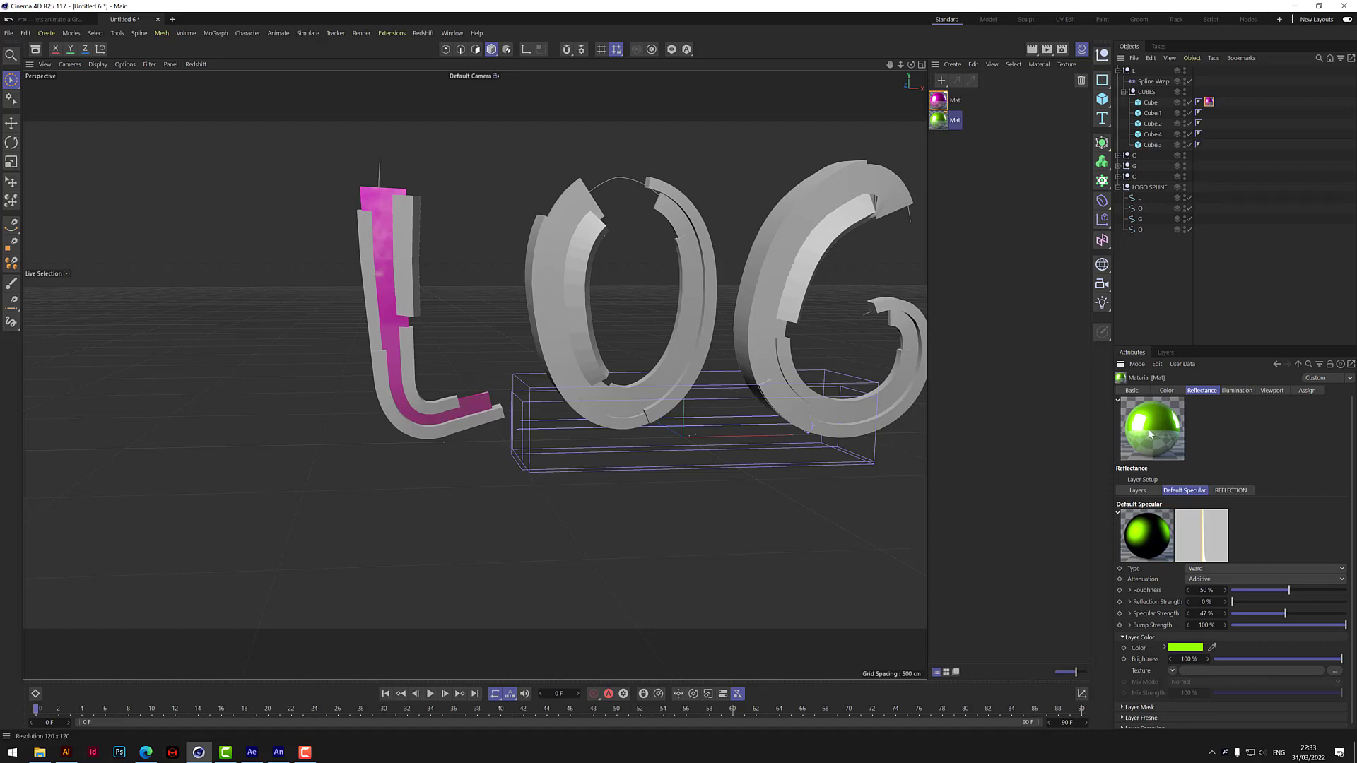
drag(940, 122, 1156, 121)
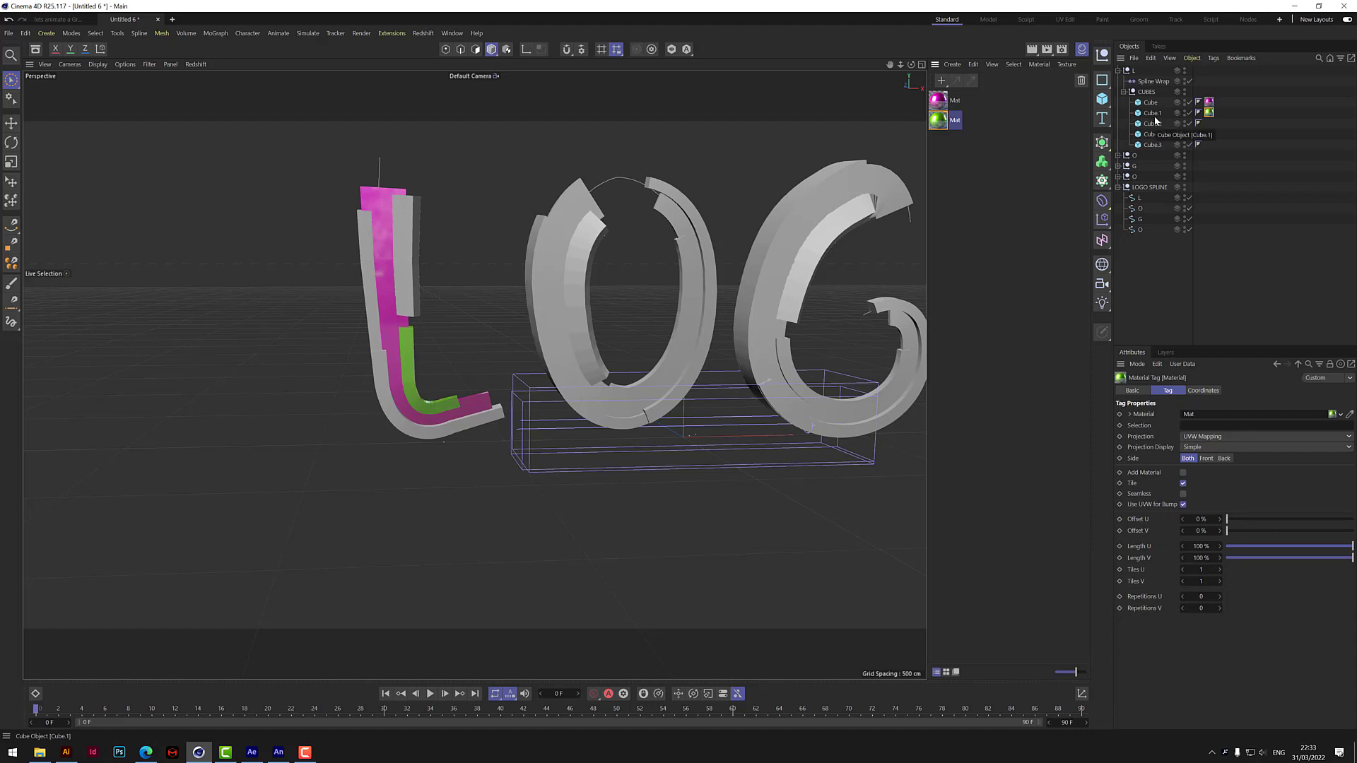
Duplicate the green material and set the copy's color to blue-violet with hue 258° and 100% saturation.
ctrl+drag(940, 124, 943, 131)
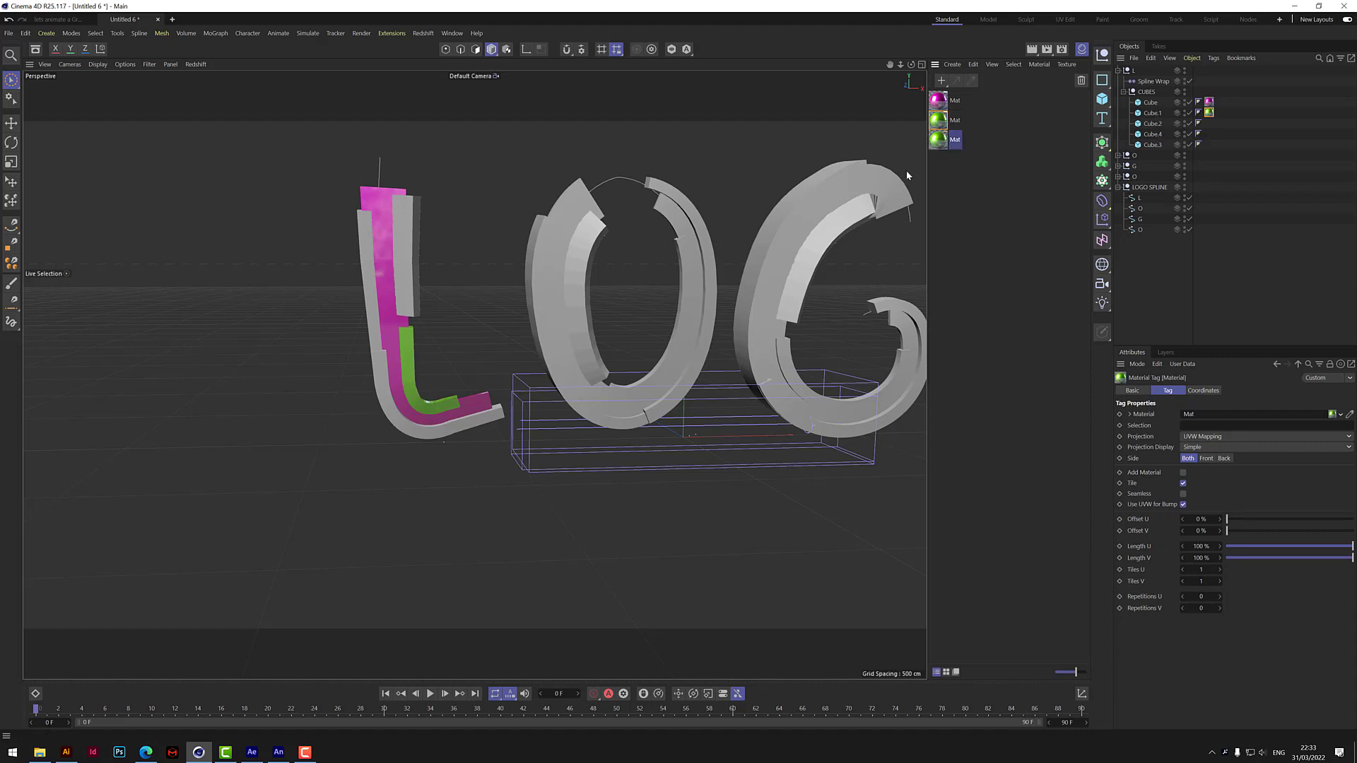
click(1166, 391)
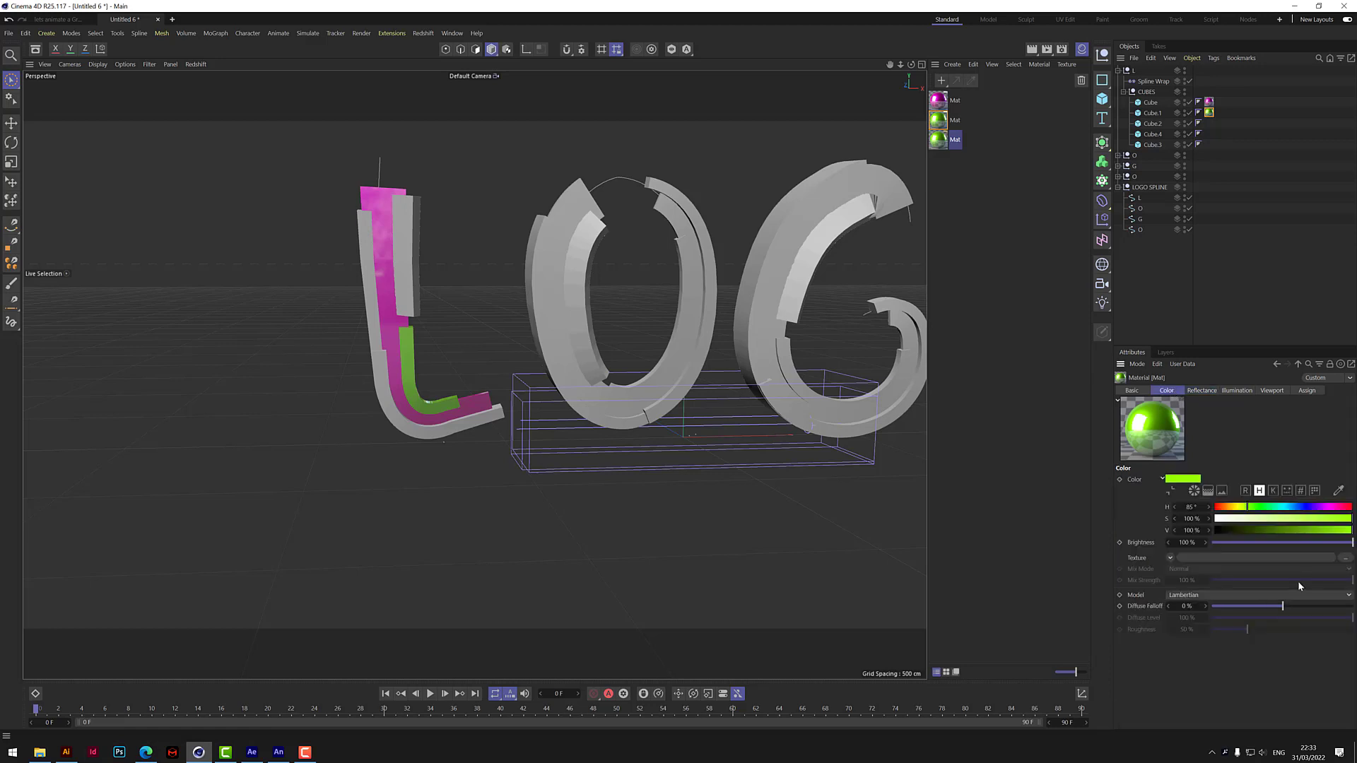
click(1297, 508)
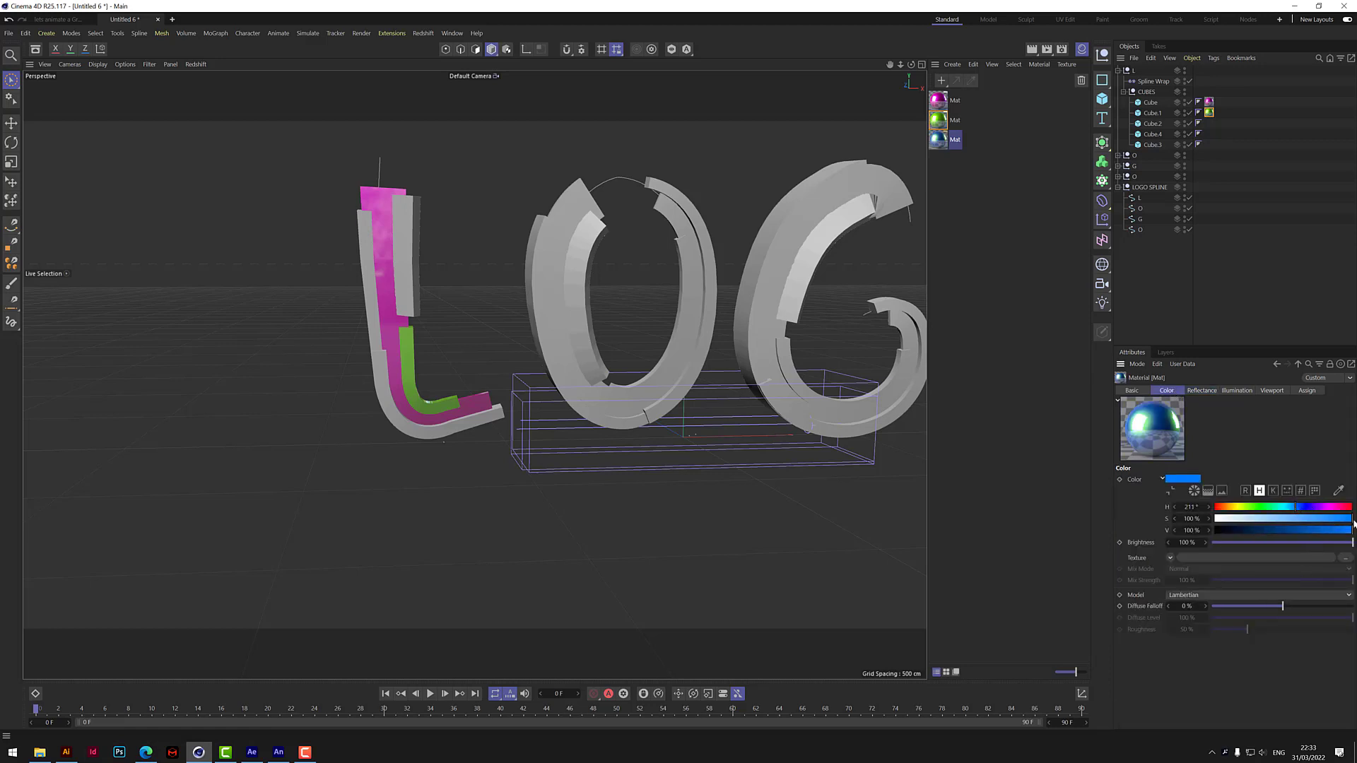
drag(1354, 520, 1350, 519)
click(1312, 505)
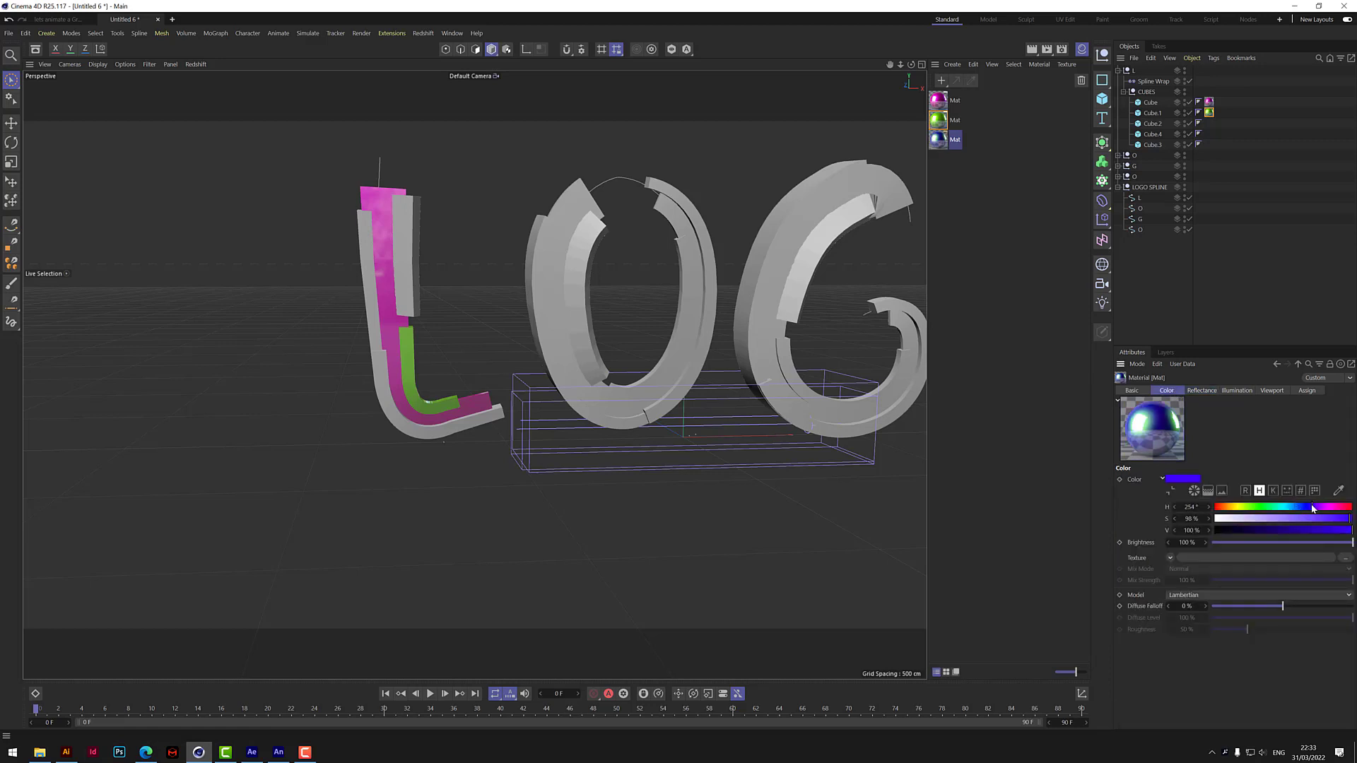
click(1316, 508)
drag(1314, 509, 1313, 509)
click(1351, 520)
Copy the blue-violet into the material's Default Specular layer color and apply the material to Cube.2 of the L group.
right_click(1193, 483)
click(1214, 518)
click(1201, 391)
right_click(1194, 648)
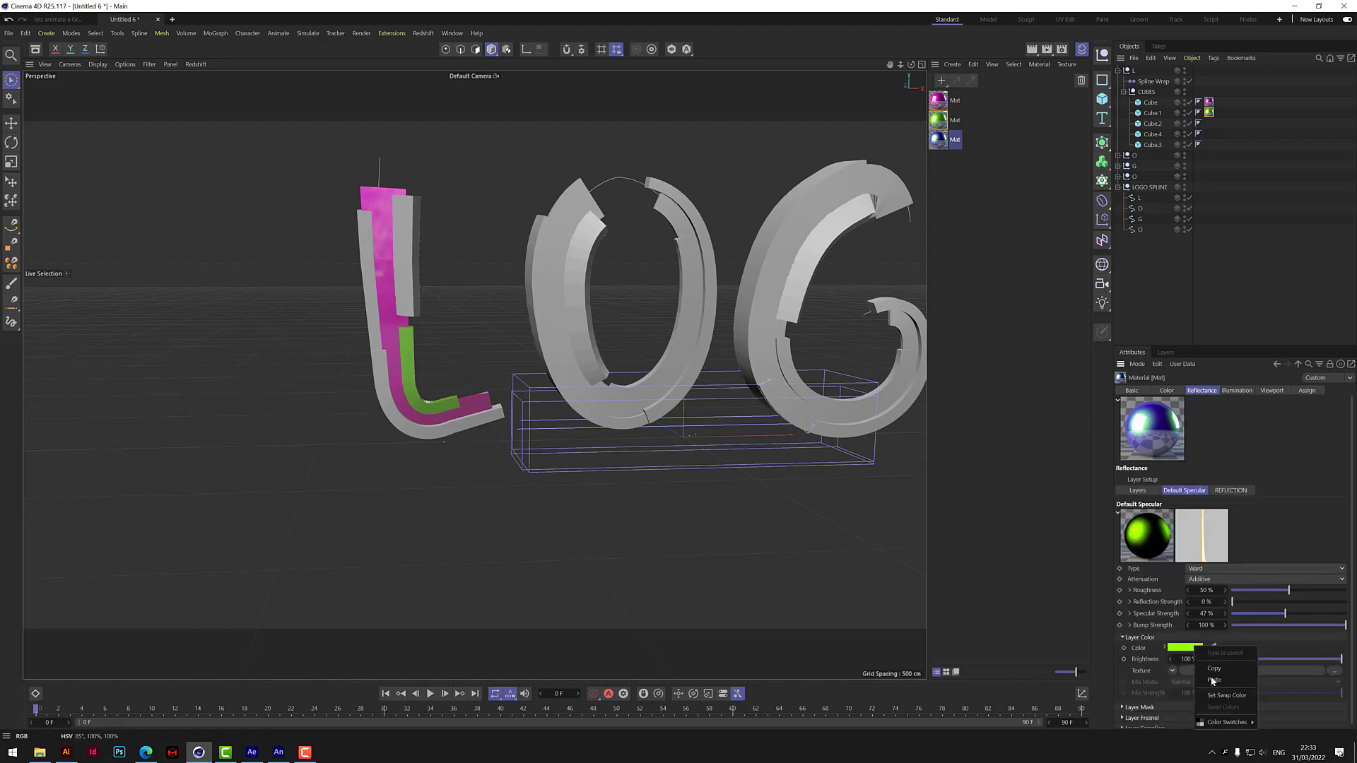
click(1224, 681)
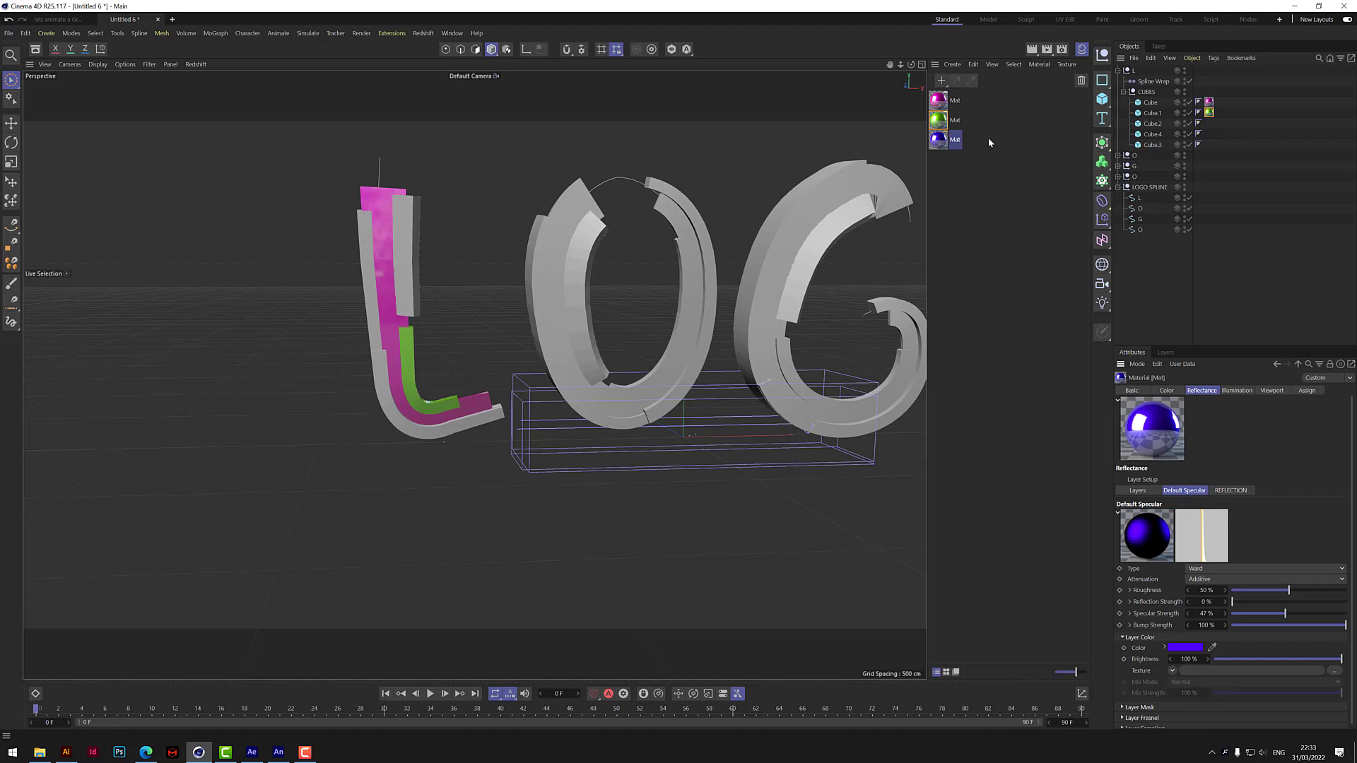
drag(948, 141, 1156, 126)
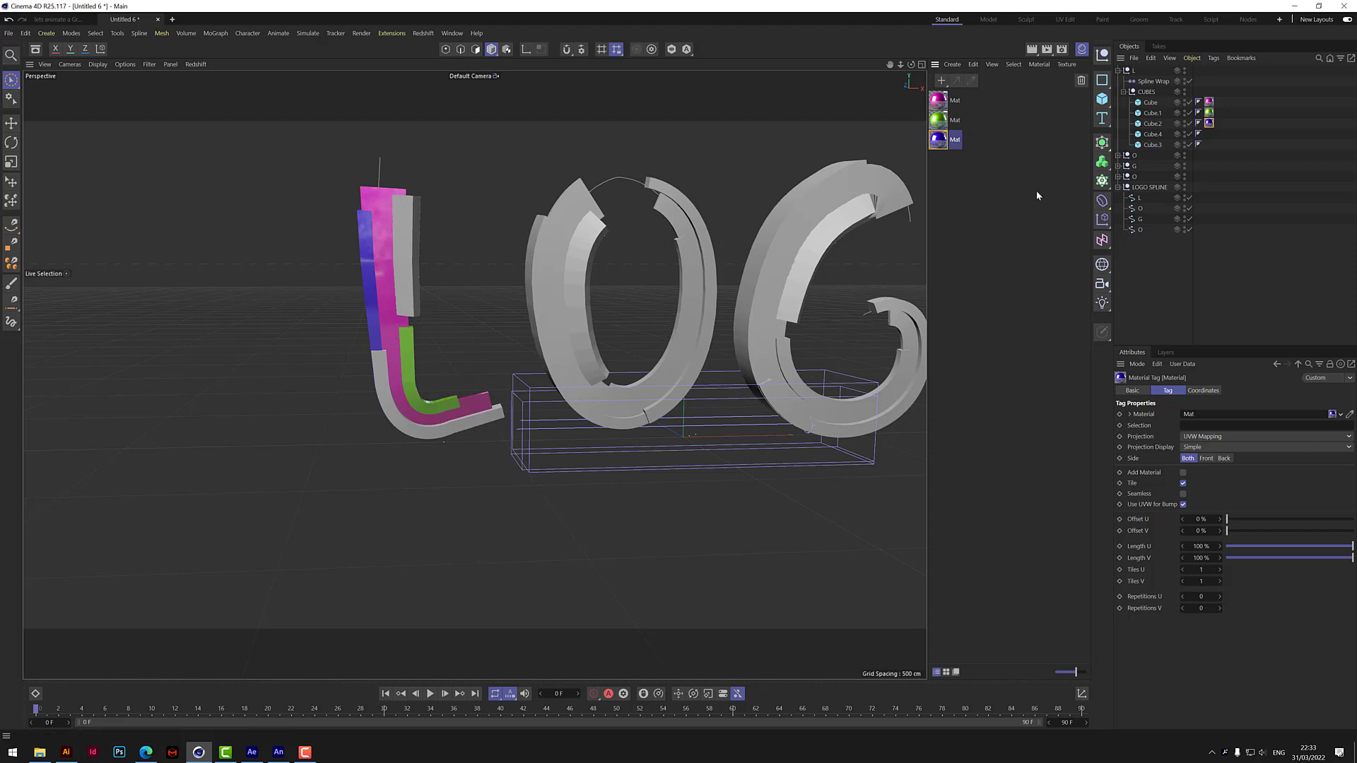
Duplicate the blue-violet material and set the copy's color to yellow with hue 67° and 99% saturation.
ctrl+drag(940, 144, 939, 159)
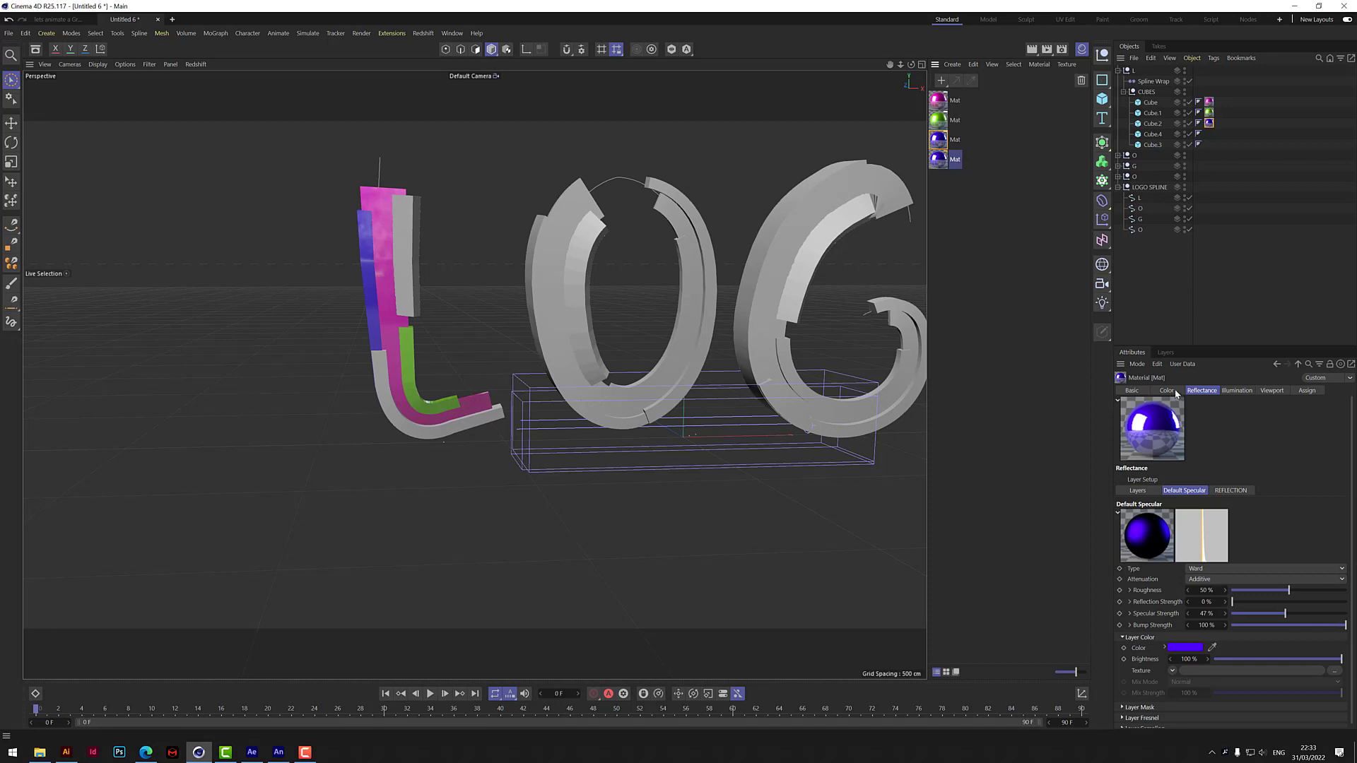
click(1175, 392)
click(1239, 508)
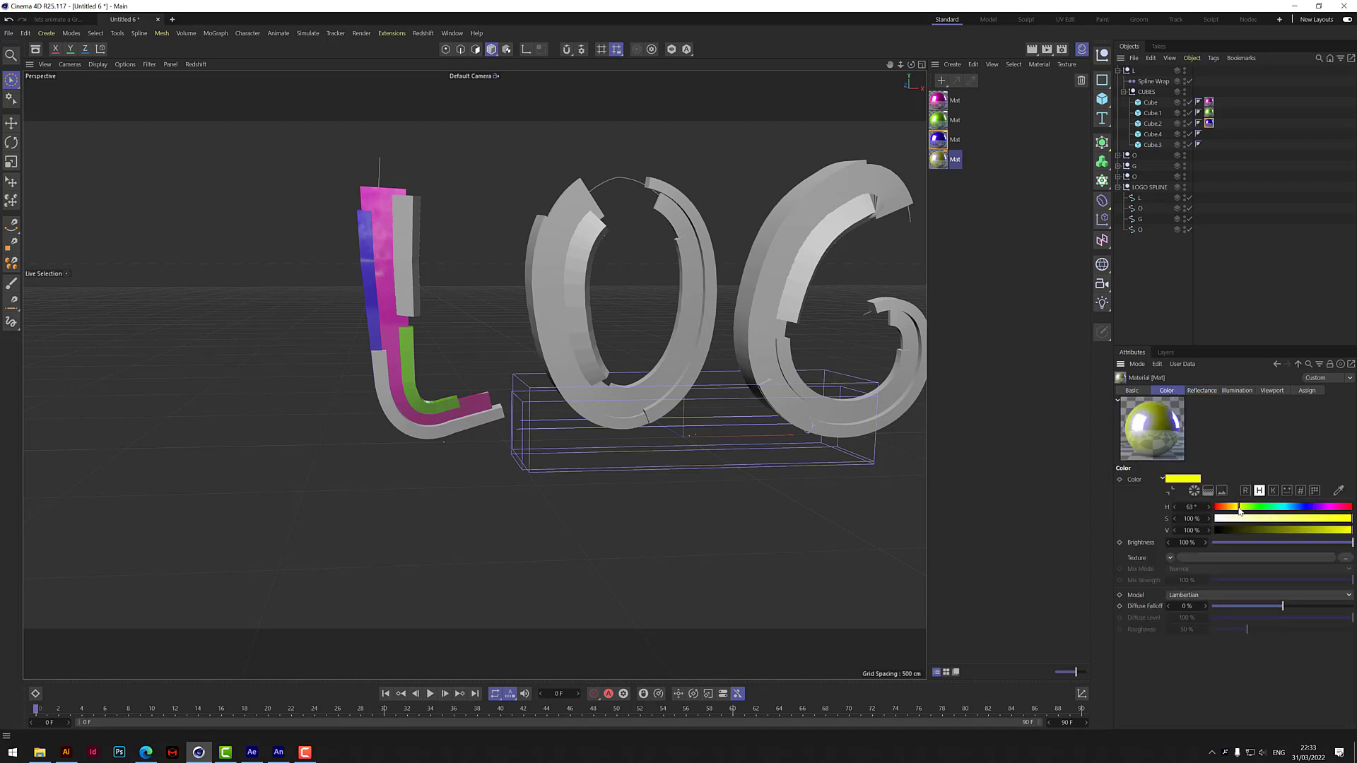
click(1341, 519)
click(1349, 519)
click(1236, 509)
drag(1237, 509, 1242, 509)
Copy the yellow into the material's Default Specular layer color and apply the material to Cube.4 of the L group.
right_click(1196, 481)
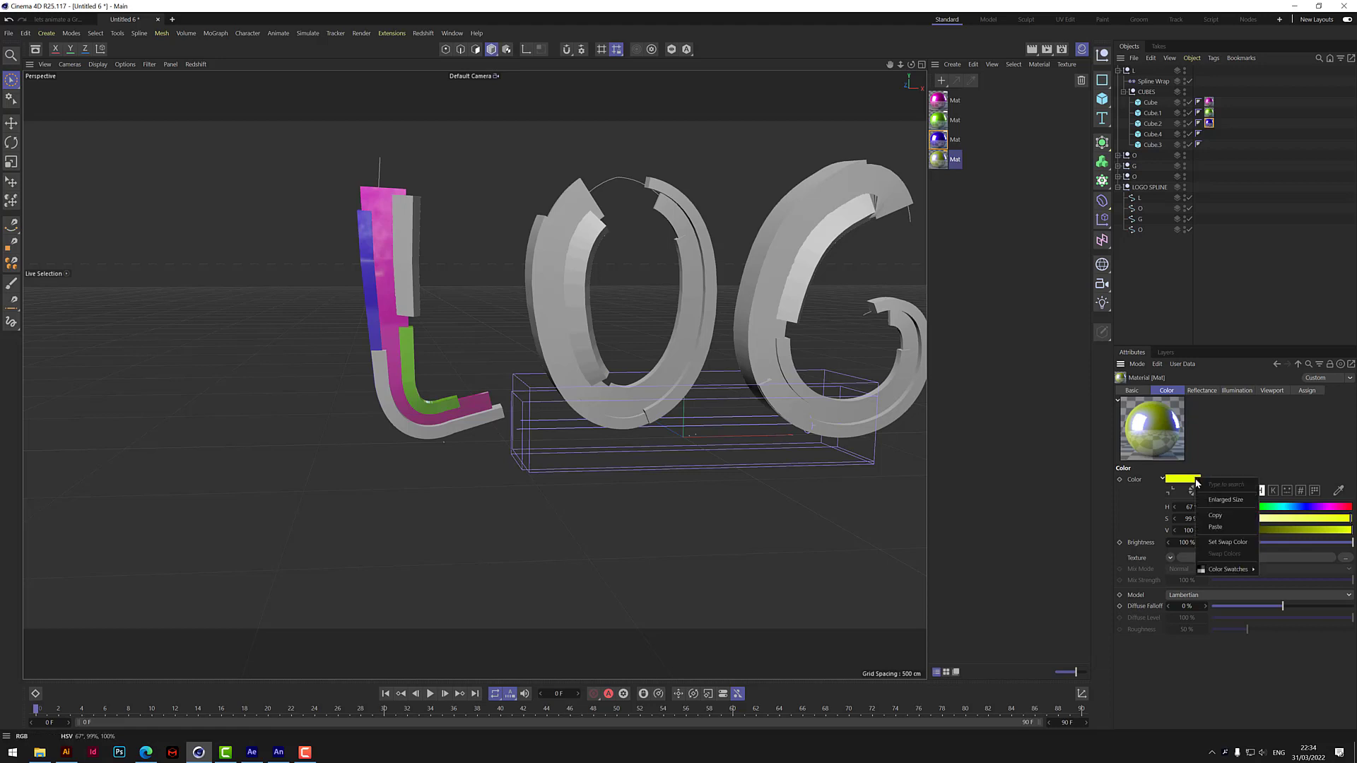
click(1223, 519)
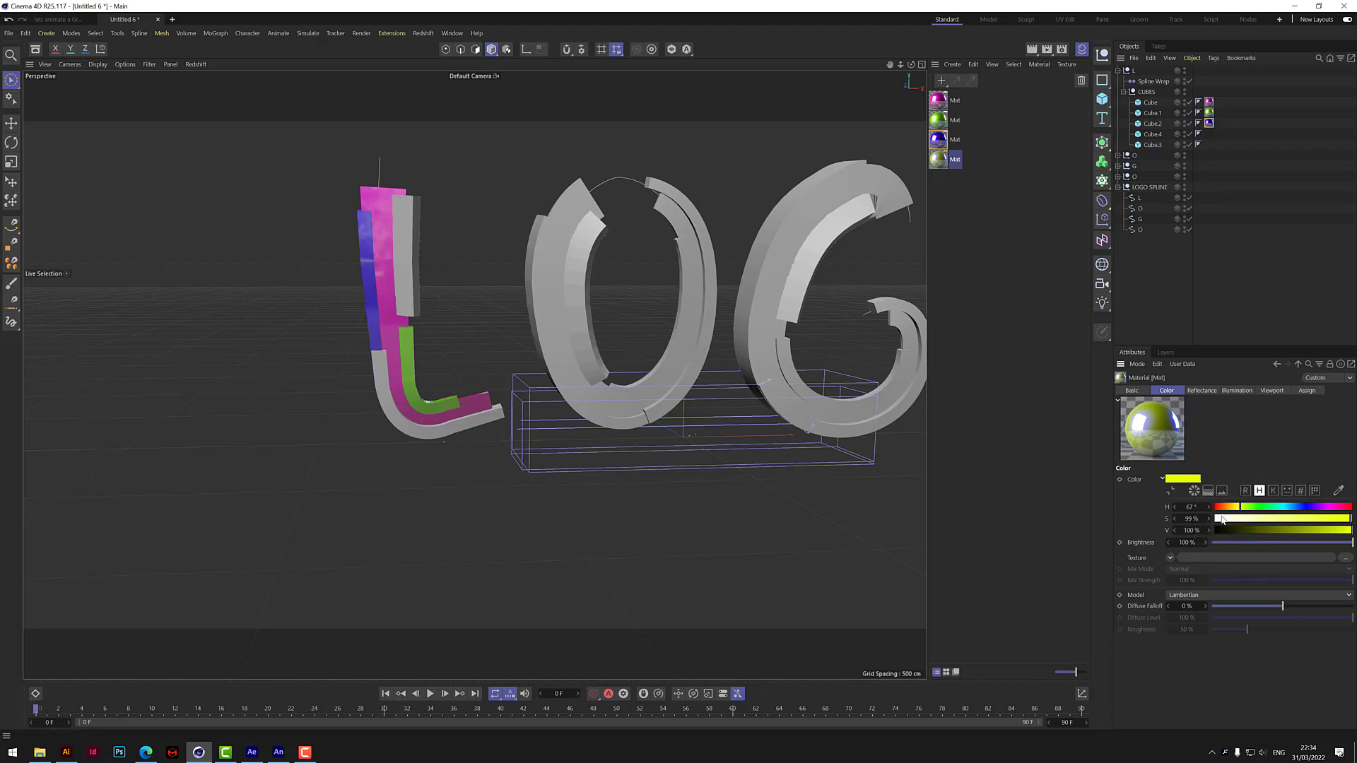
click(1205, 391)
right_click(1186, 650)
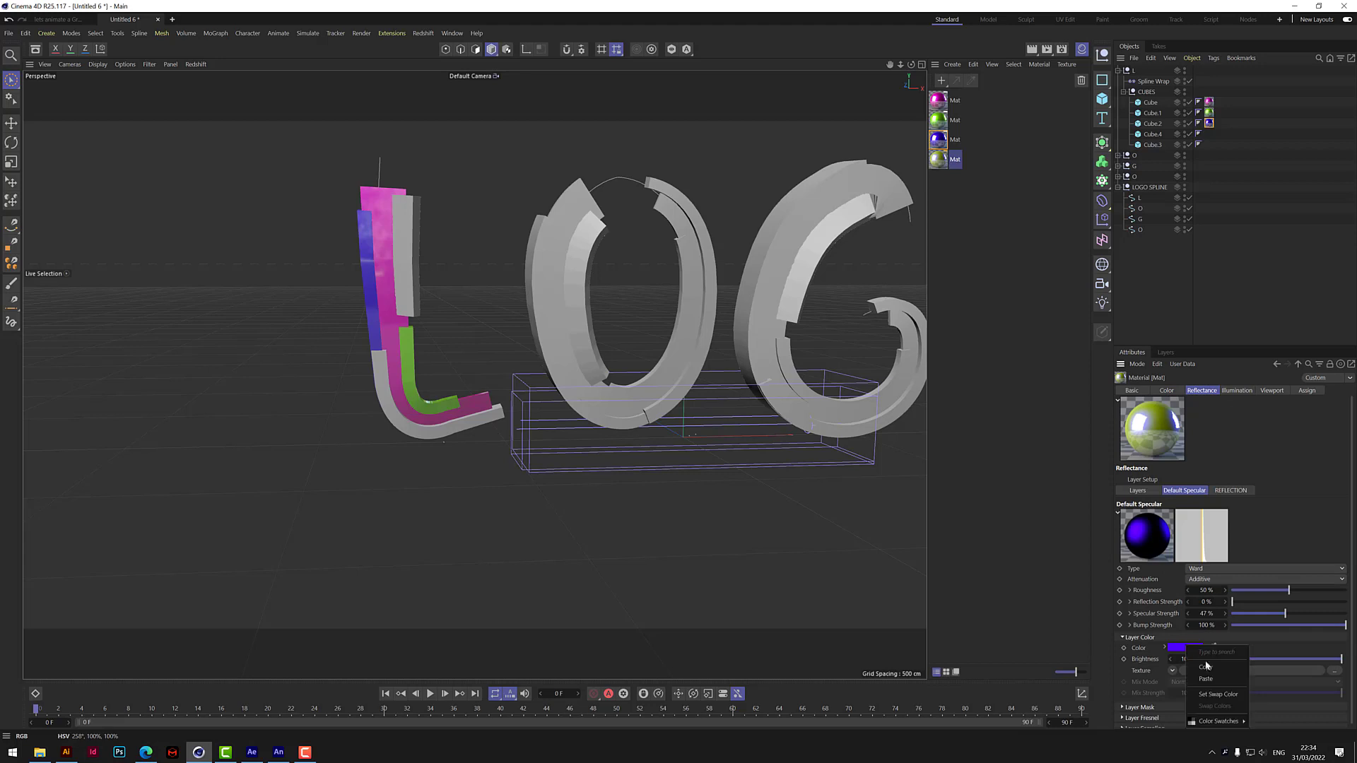
click(1215, 679)
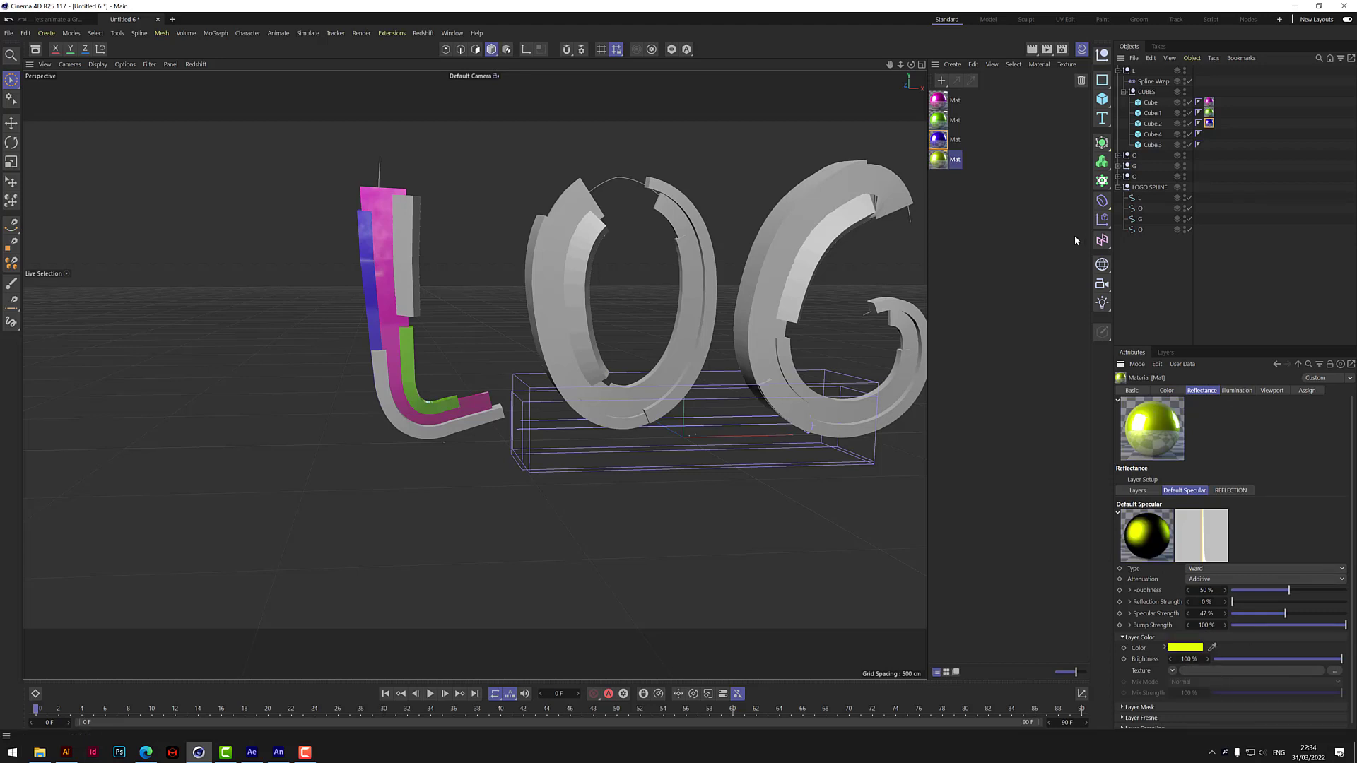
drag(939, 162, 1161, 139)
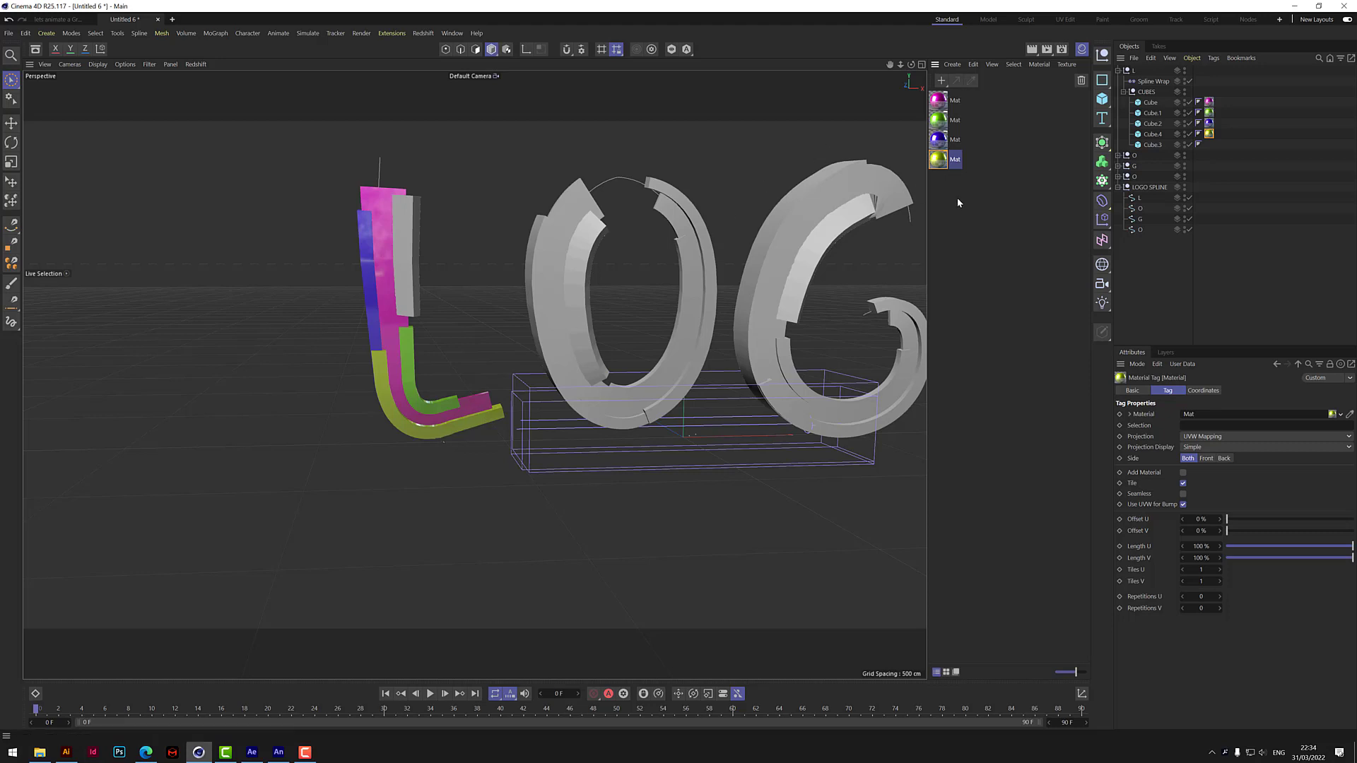
Duplicate the yellow material and set the copy's color to orange with hue 21° and 100% saturation.
ctrl+drag(947, 165, 950, 171)
click(941, 182)
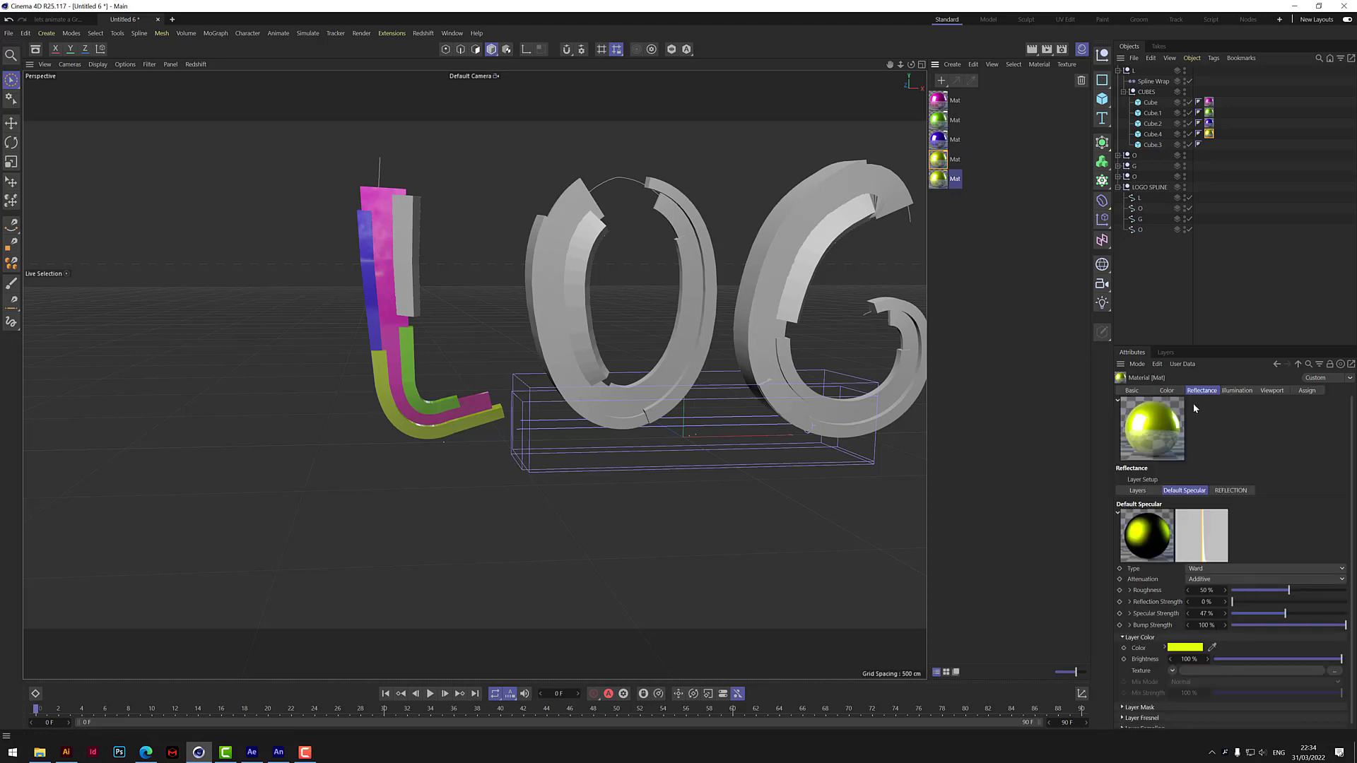
click(1167, 390)
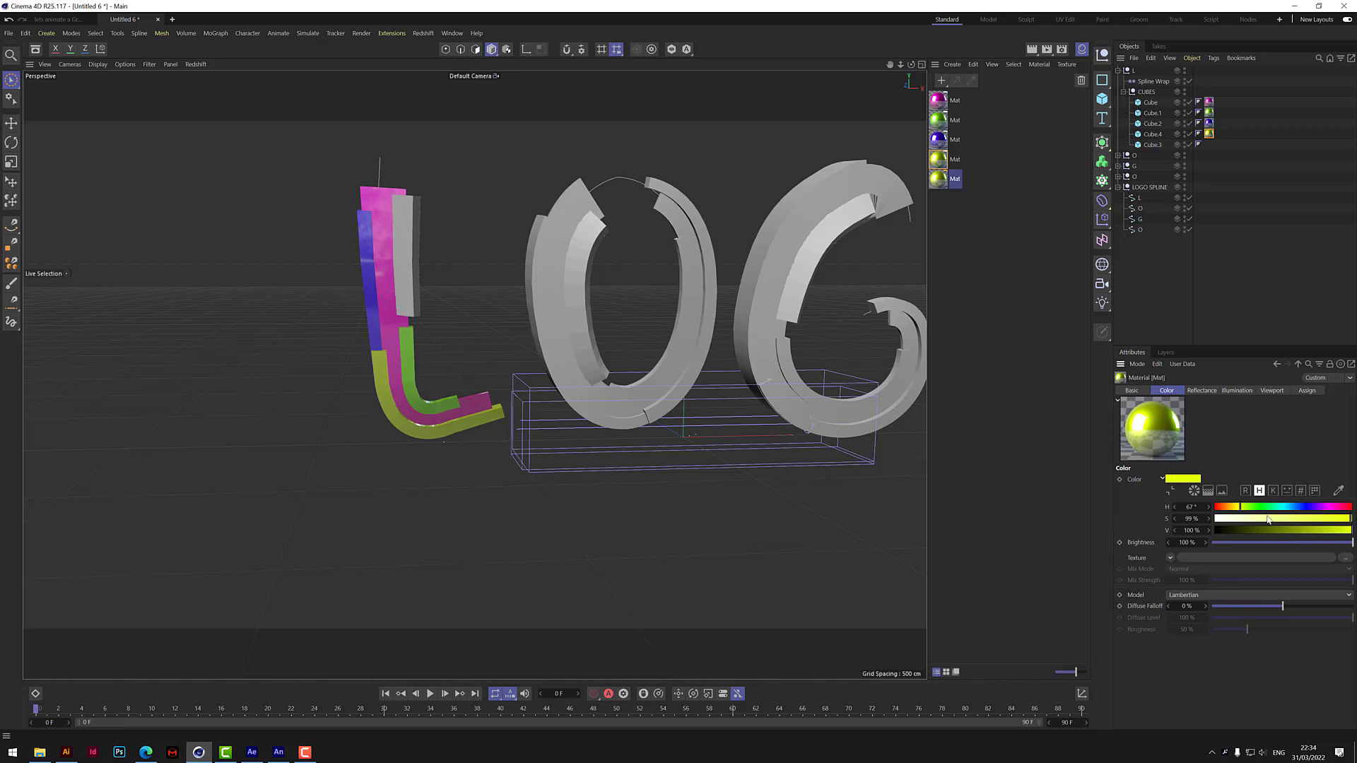
click(1228, 508)
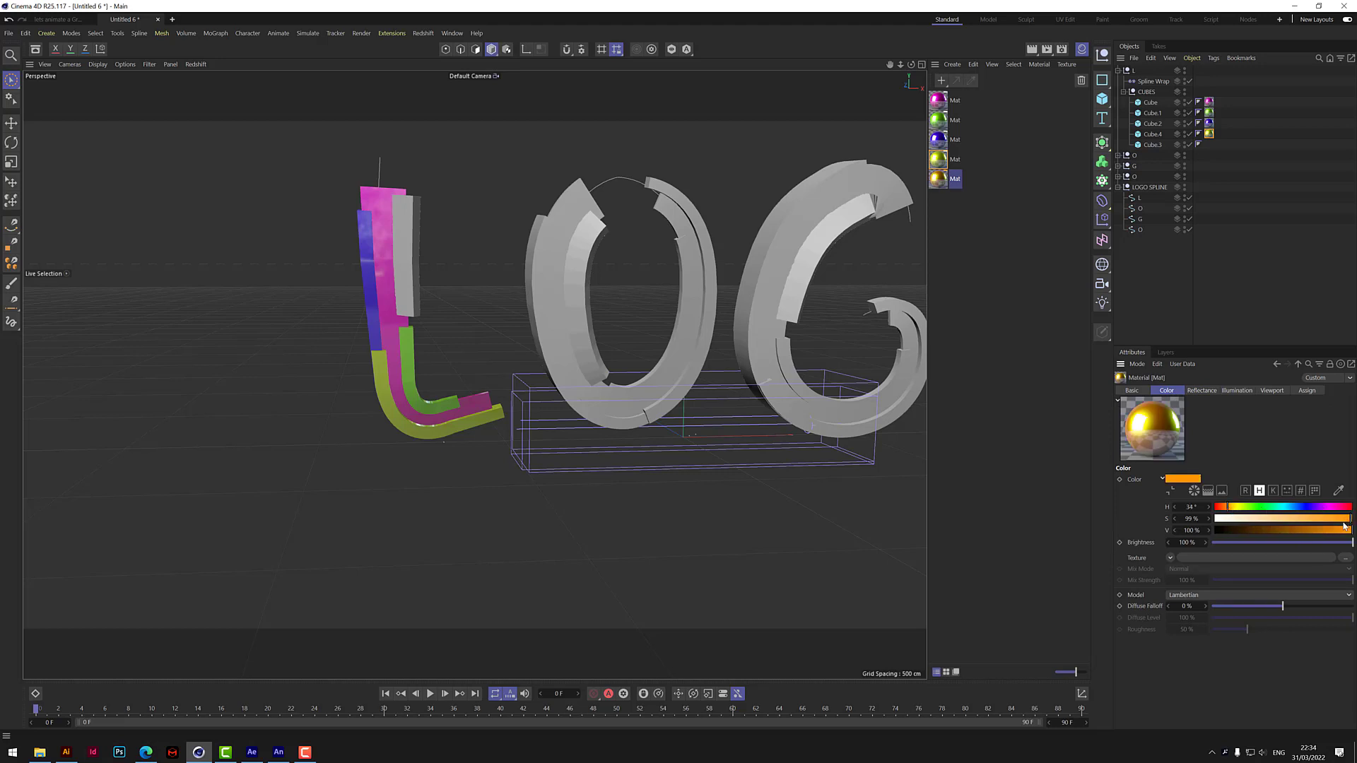
click(1225, 508)
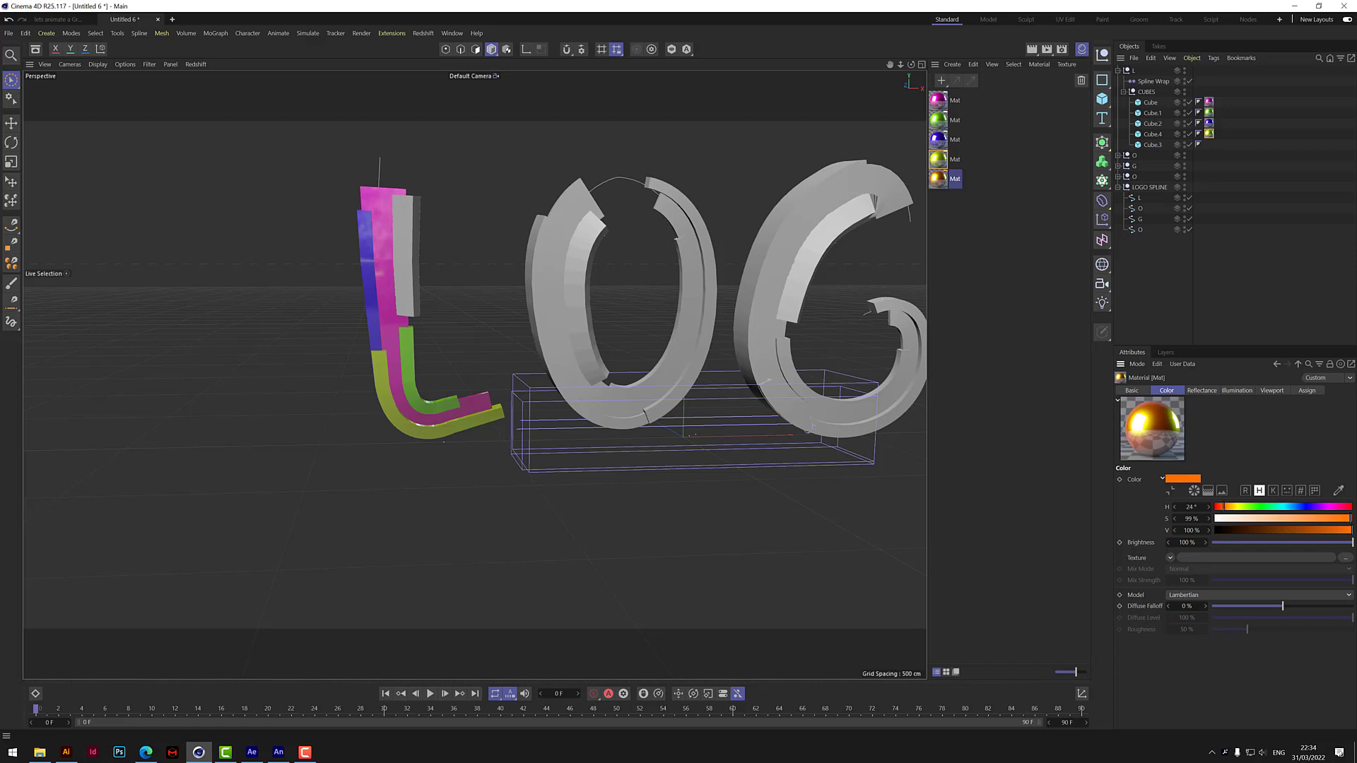
click(1223, 509)
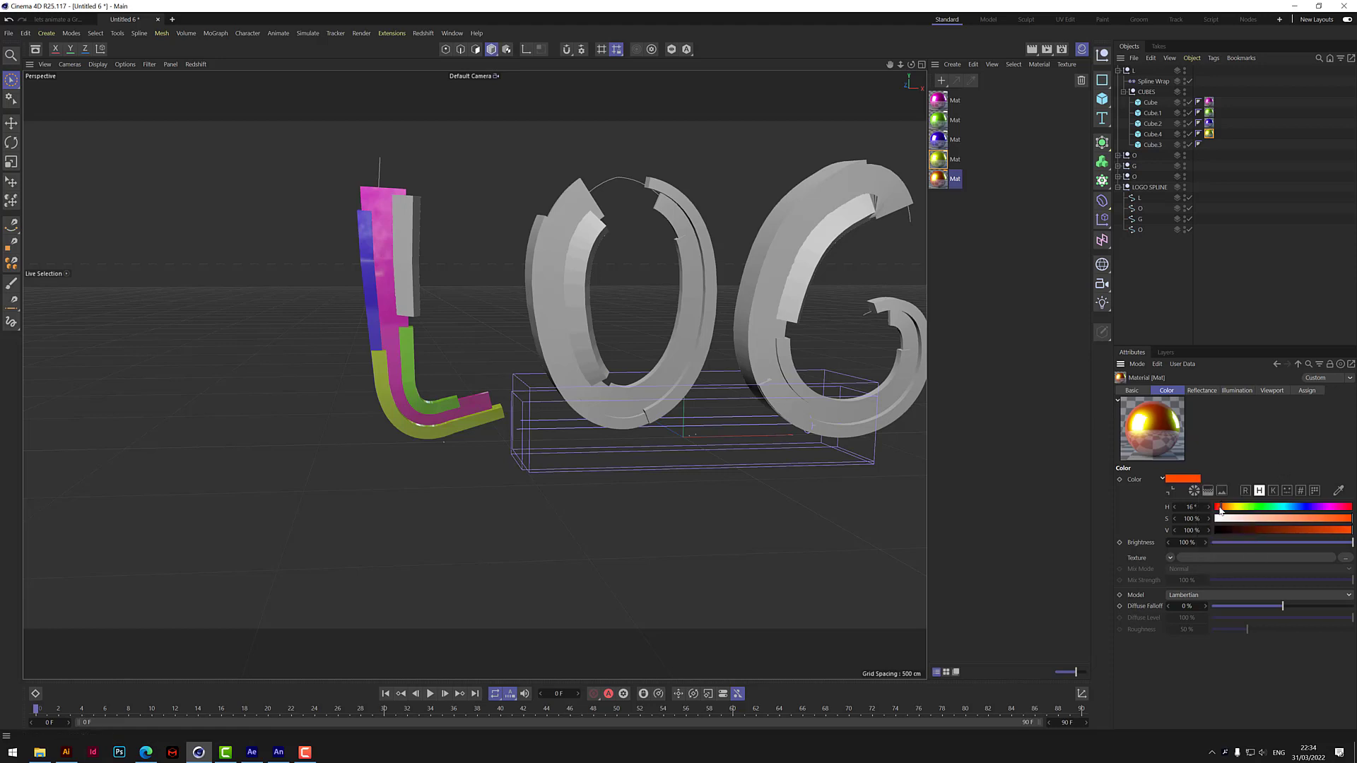
drag(1223, 507, 1223, 507)
Copy the orange into the material's Default Specular layer color and apply the material to Cube.3 of the L group.
right_click(1193, 479)
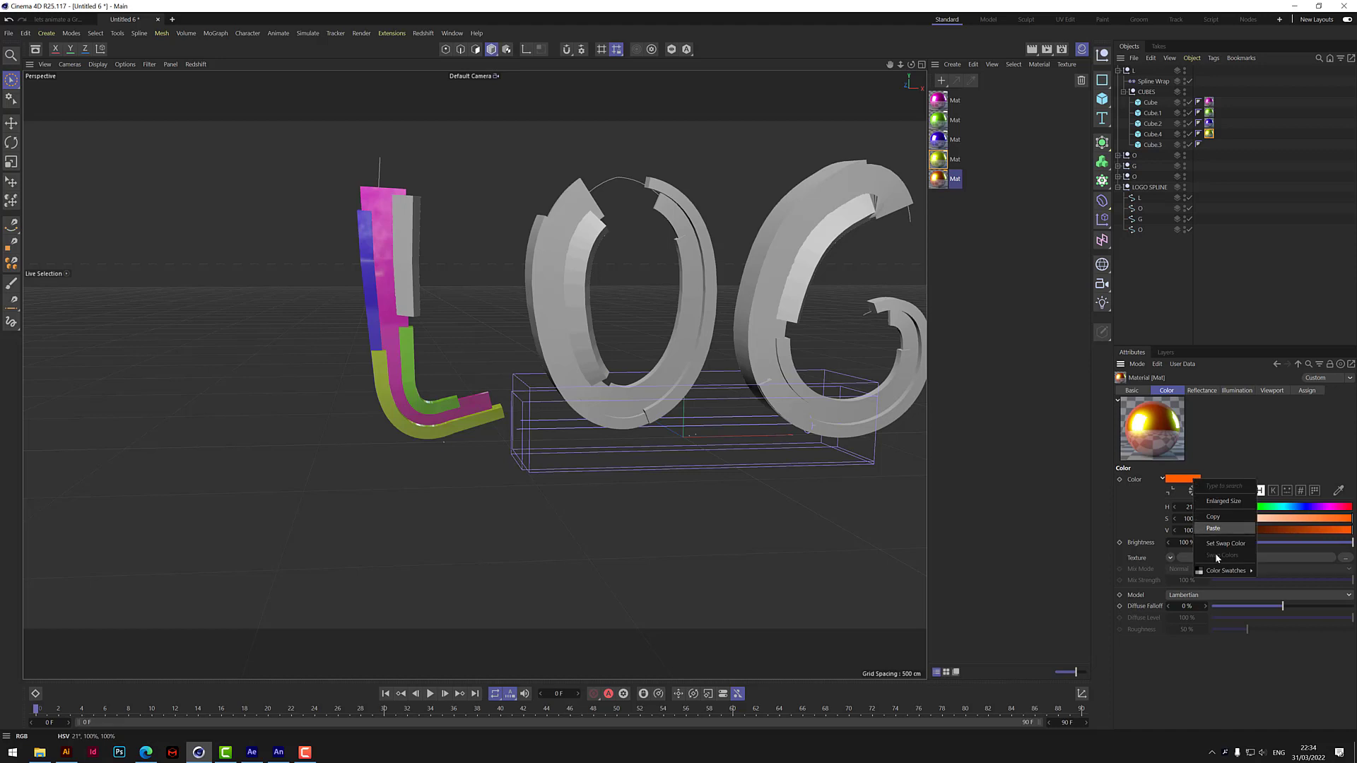
click(1214, 518)
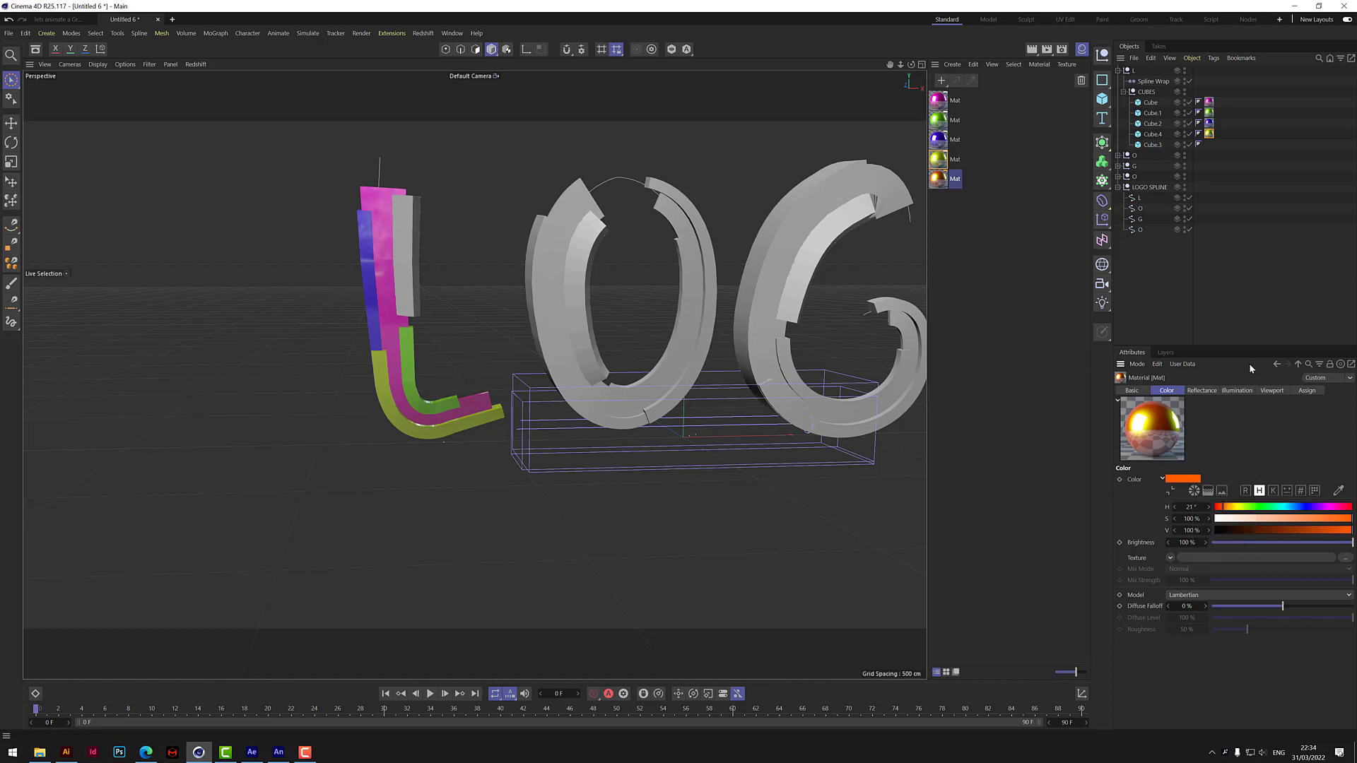
click(1201, 390)
right_click(1191, 648)
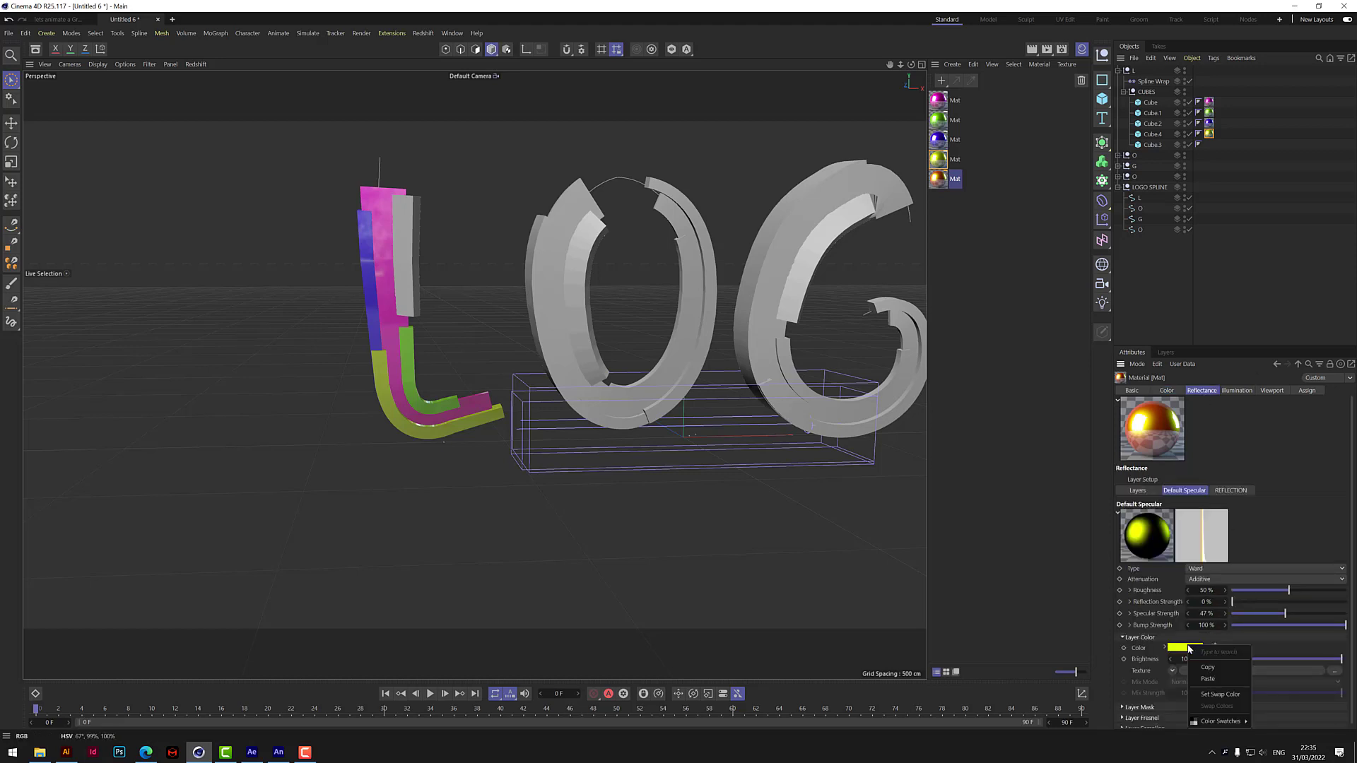
click(1208, 679)
drag(933, 187, 1163, 146)
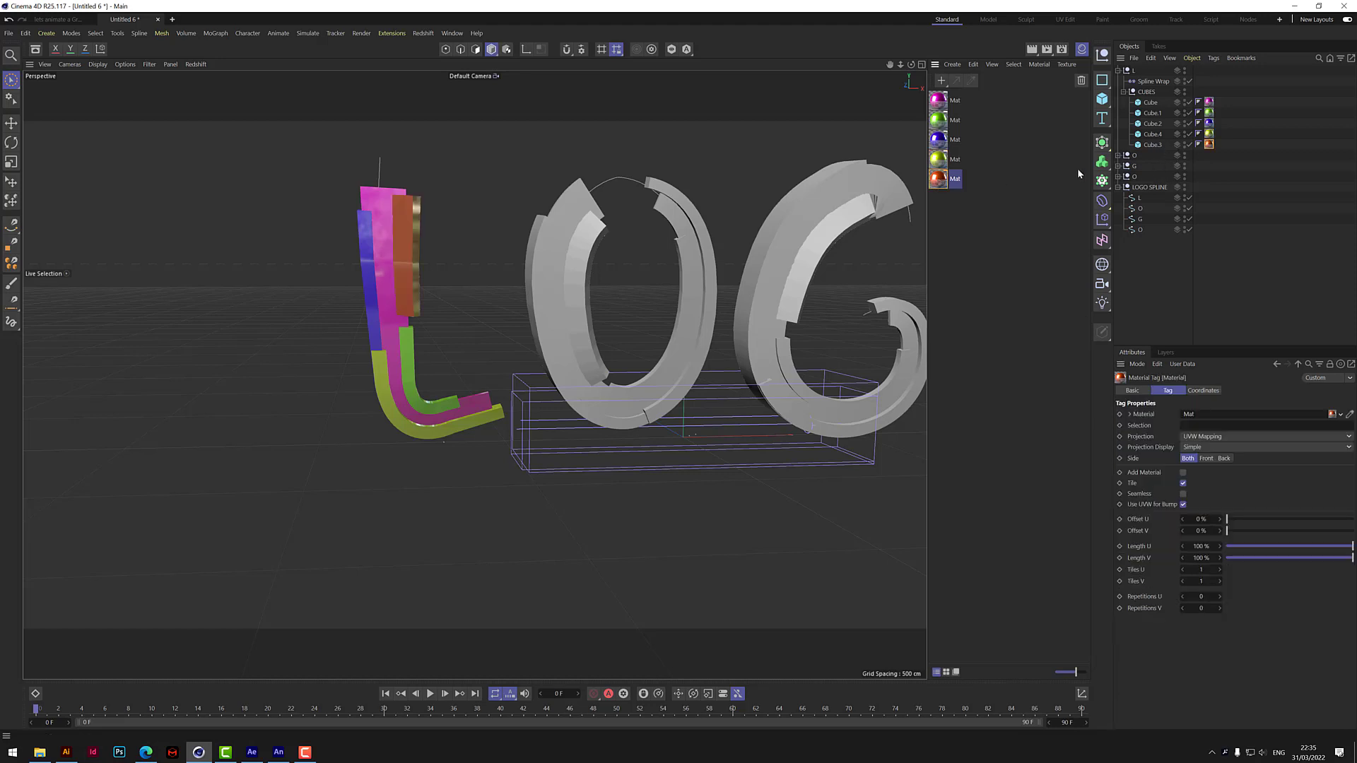
Color the first O group's blocks: Cube green, Cube.1 yellow, Cube.2 magenta, Cube.4 blue-violet and Cube.3 orange.
drag(911, 65, 475, 375)
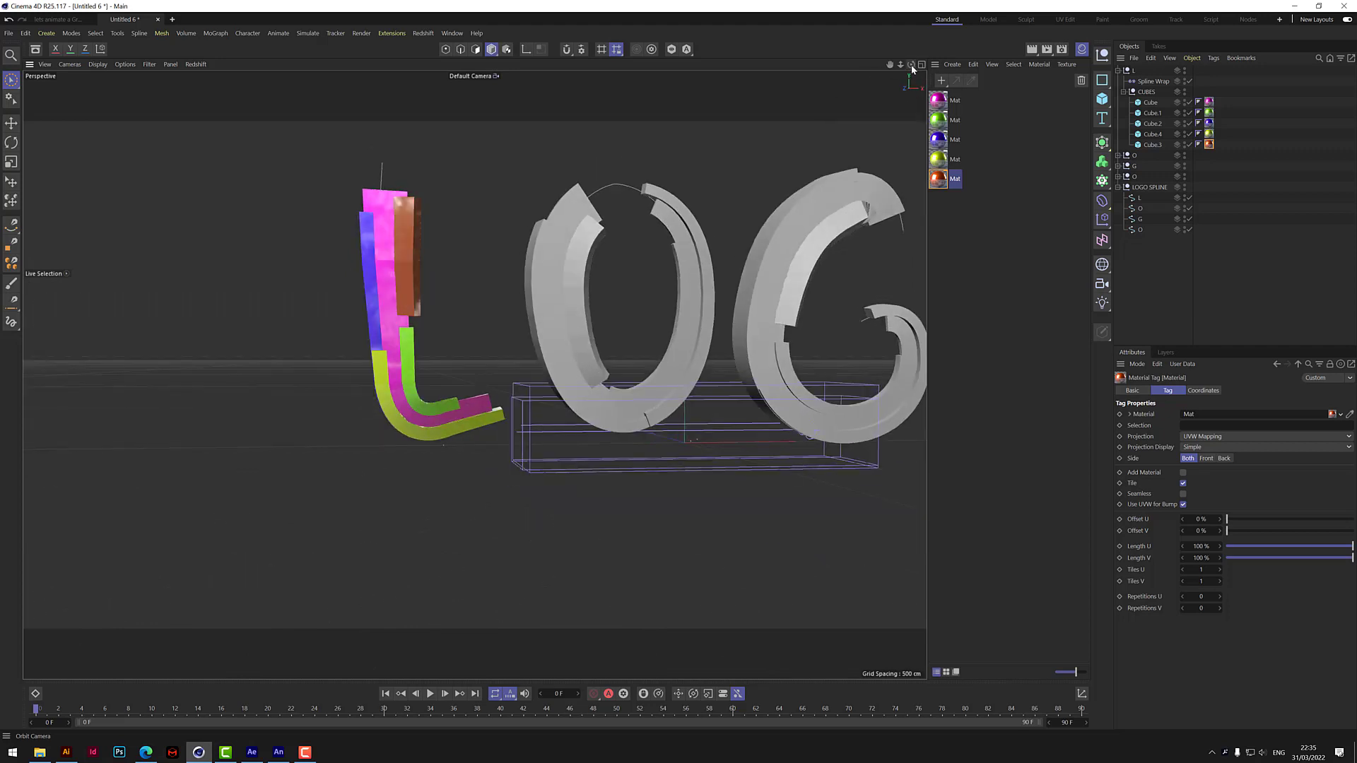
click(1119, 71)
click(1118, 82)
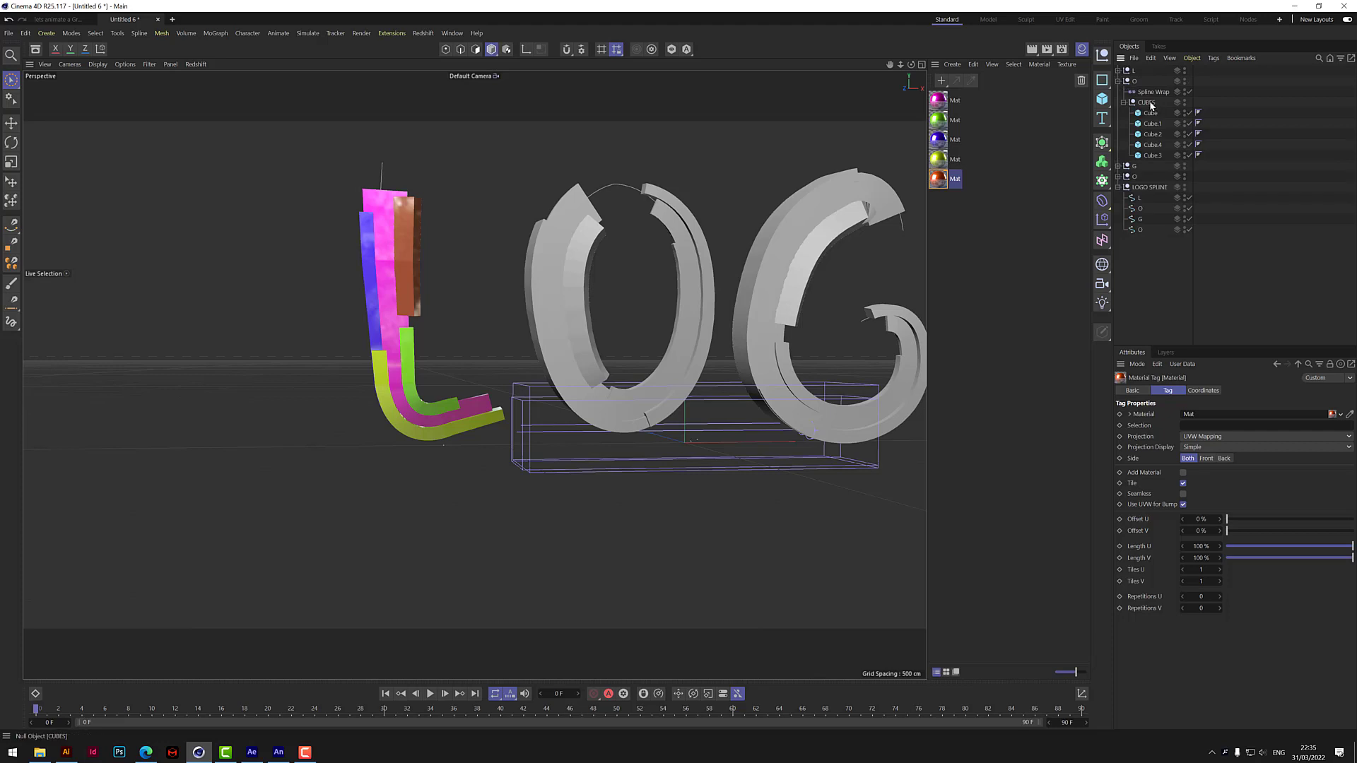
drag(939, 121, 1146, 119)
drag(938, 159, 1204, 123)
drag(941, 103, 1158, 135)
drag(939, 141, 1159, 157)
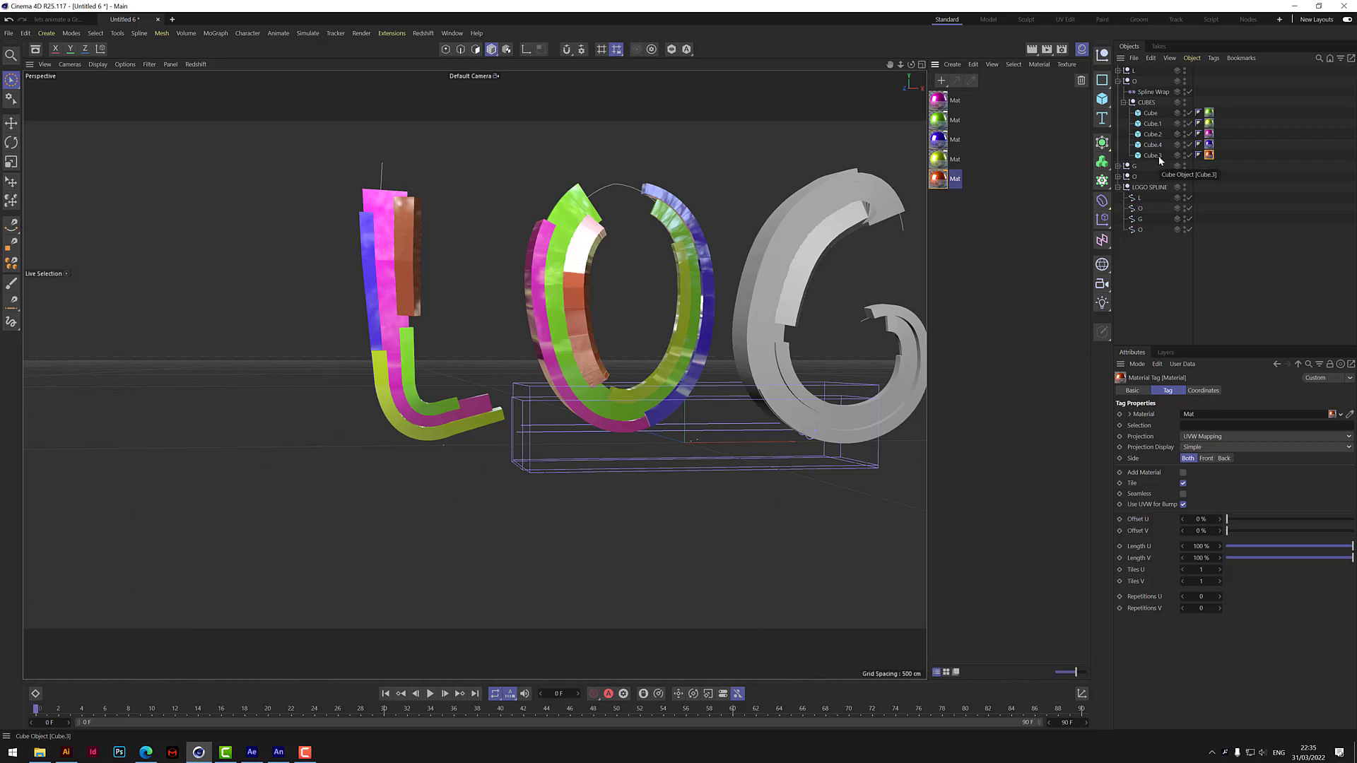
Color the G group's blocks: Cube magenta, Cube.1 yellow, Cube.2 orange, Cube.4 blue-violet and Cube.3 green.
drag(890, 64, 755, 100)
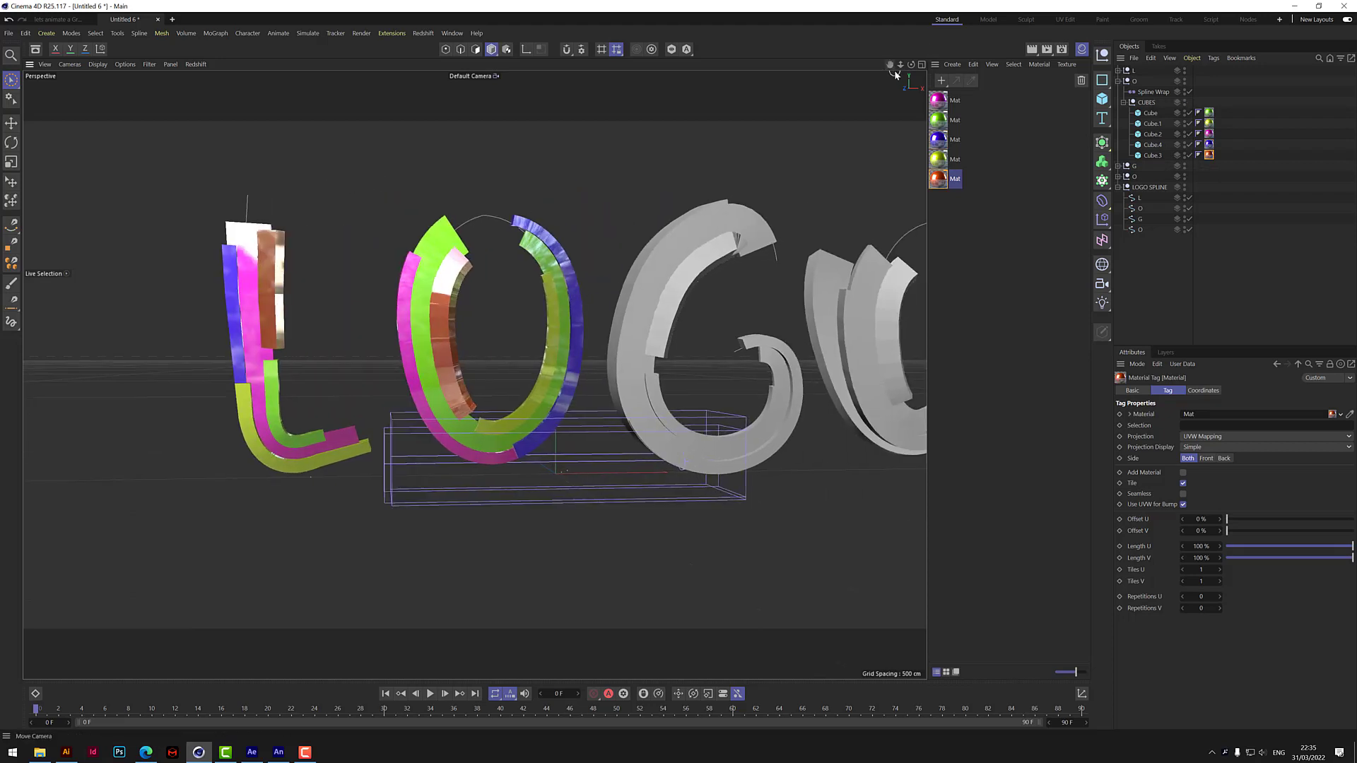
click(1118, 81)
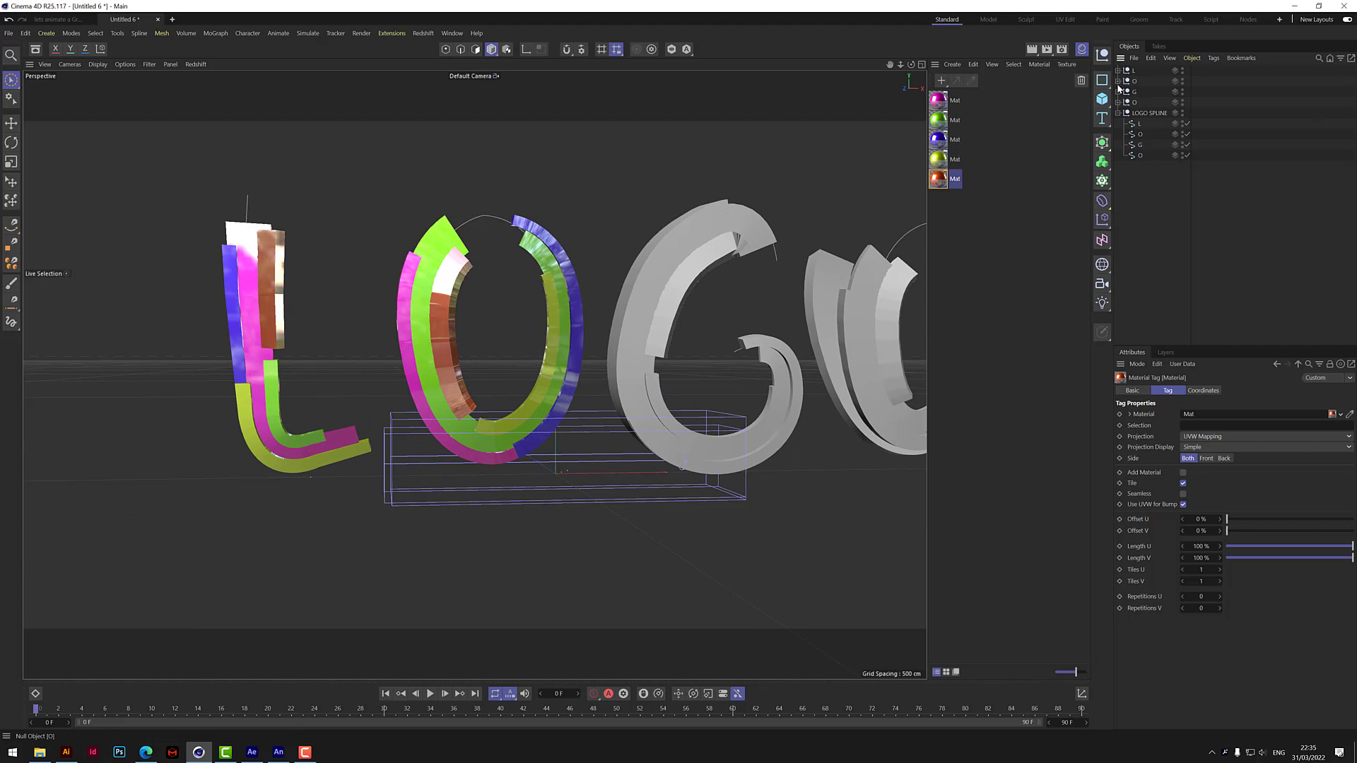
click(1118, 91)
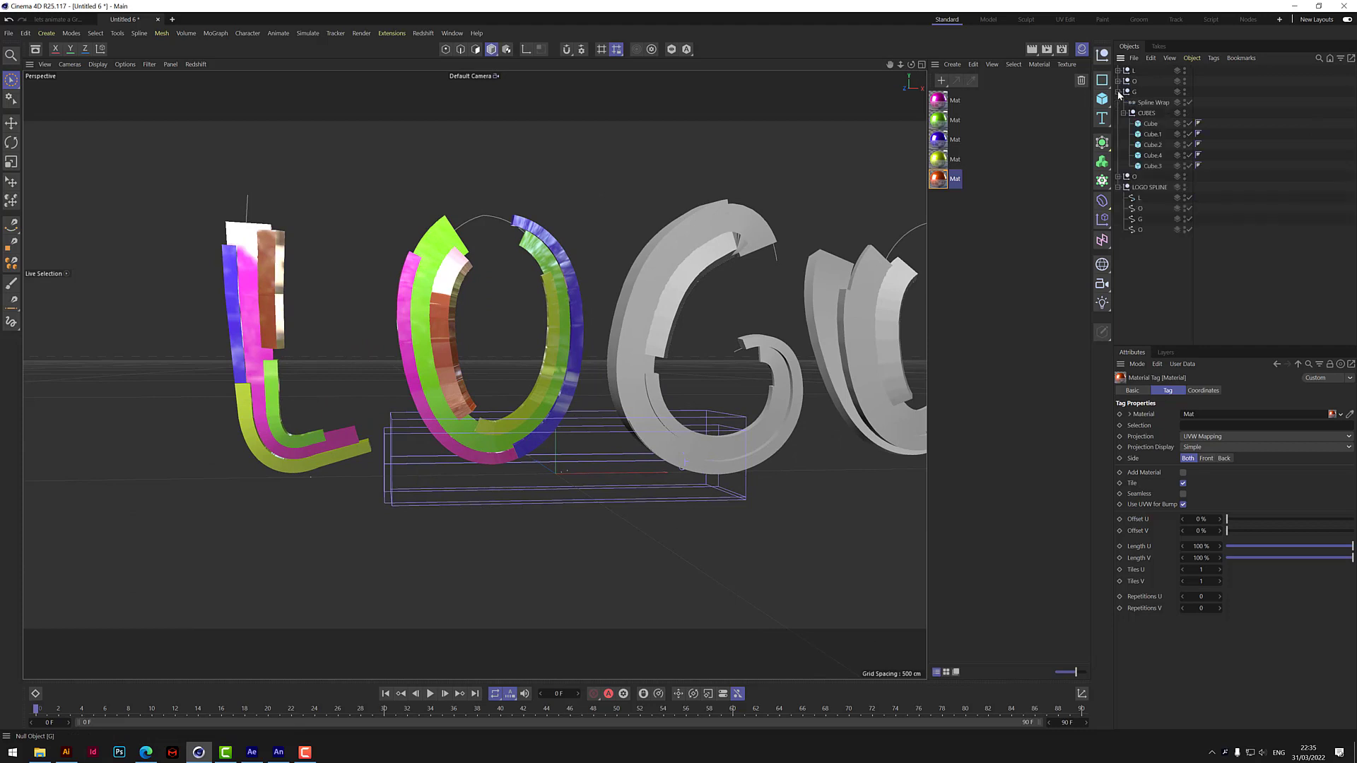
drag(939, 102, 1159, 124)
drag(939, 162, 1163, 155)
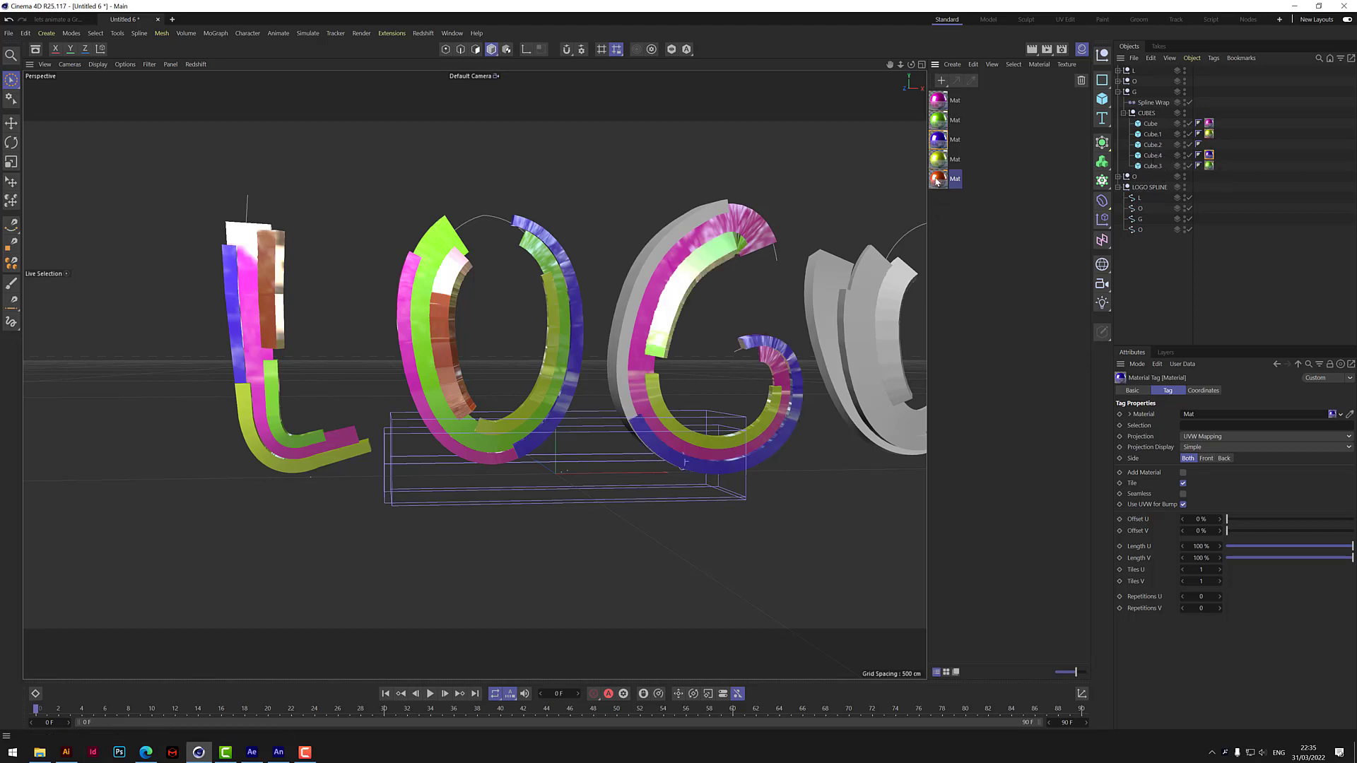
drag(937, 179, 1152, 145)
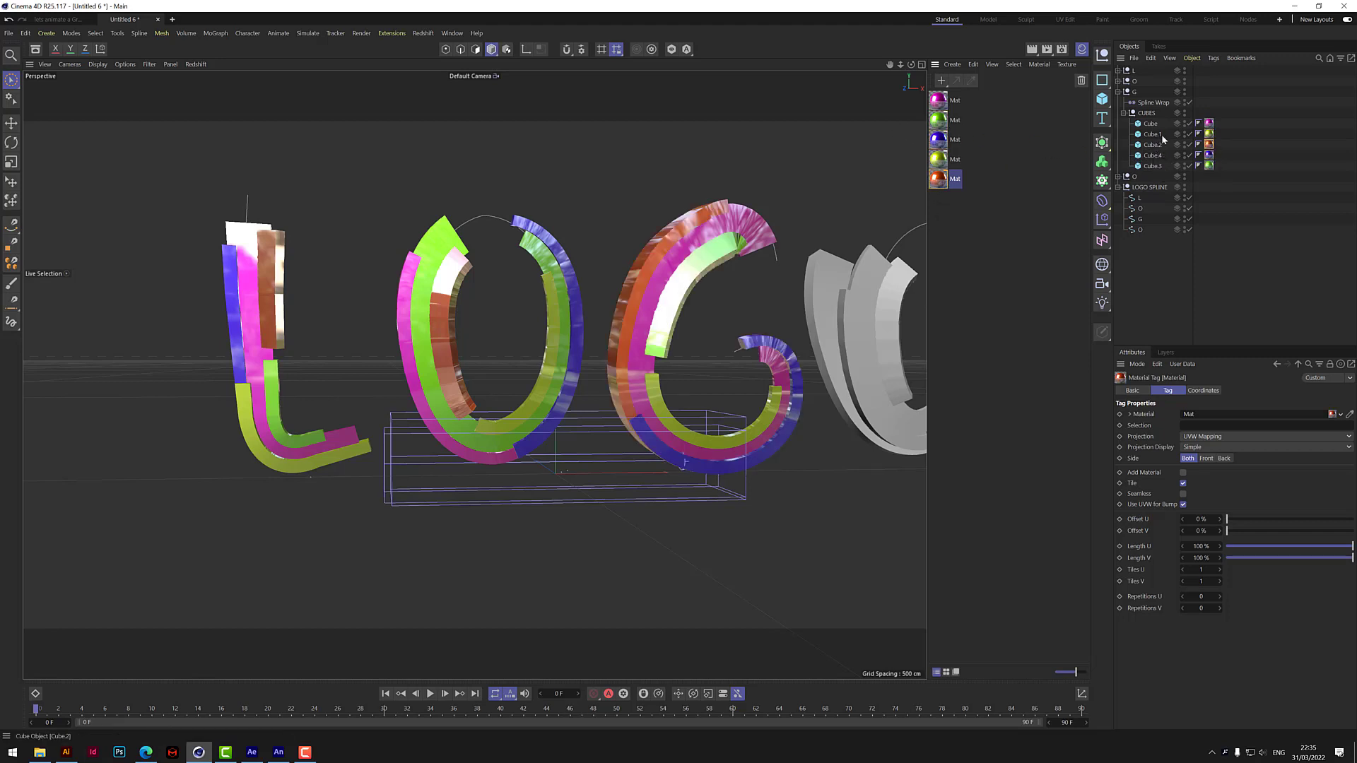
Color the last O group's blocks: Cube green, Cube.1 blue-violet, Cube.2 magenta, Cube.4 yellow and Cube.3 orange.
drag(890, 64, 945, 78)
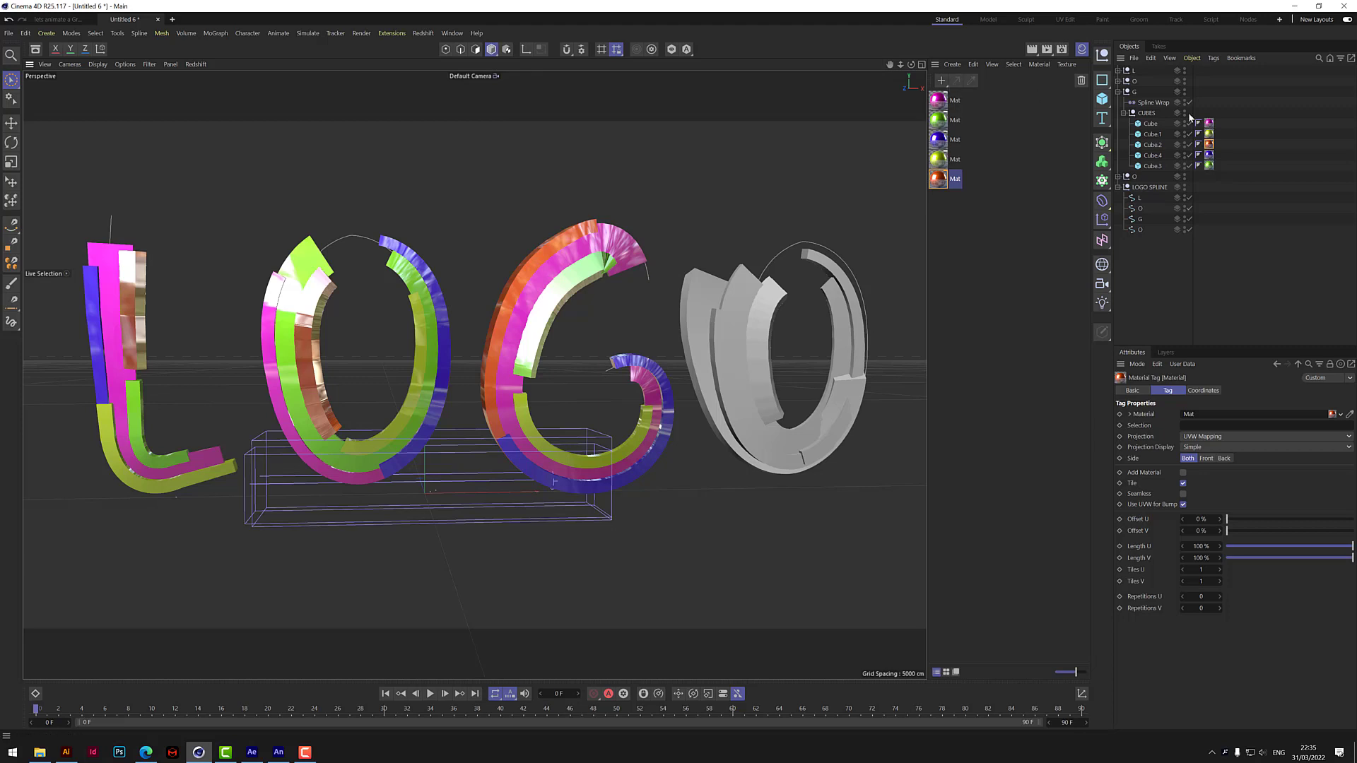
click(1118, 92)
click(1118, 103)
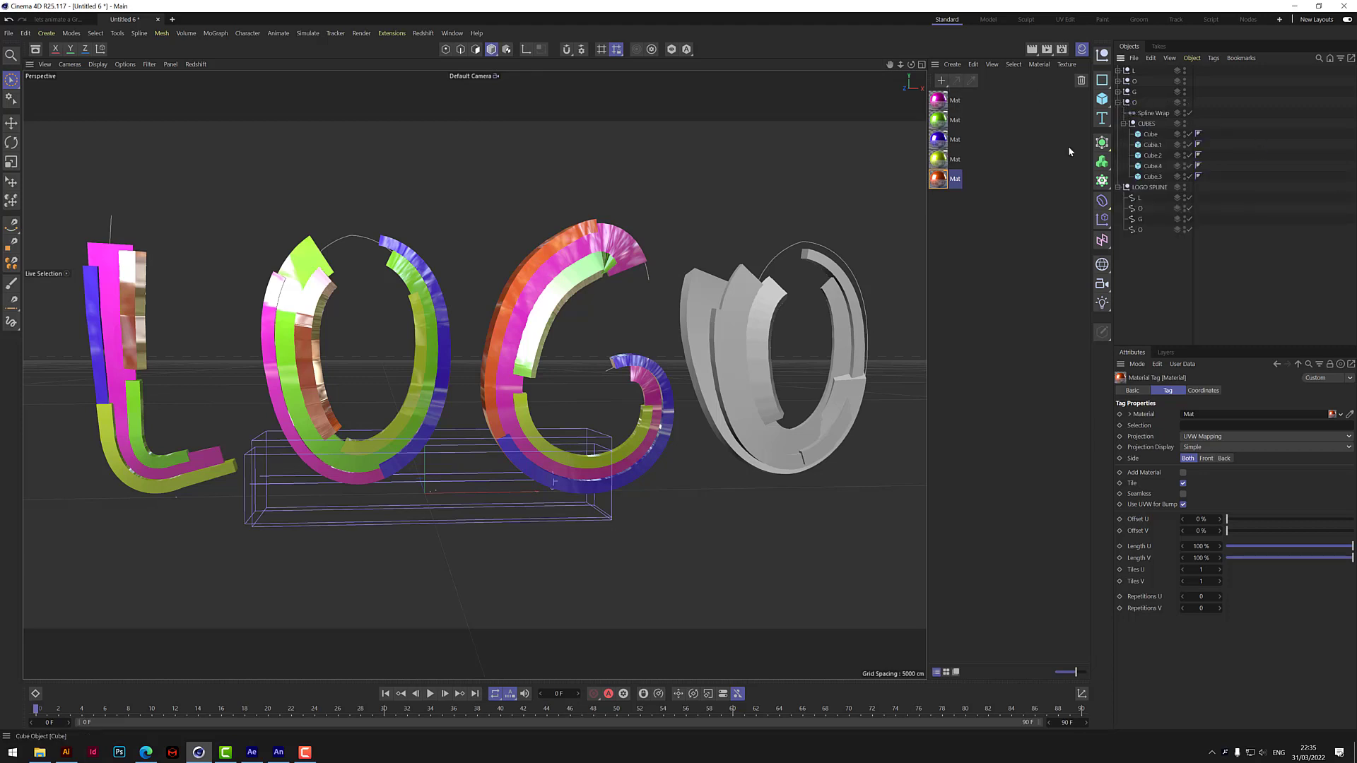
drag(938, 120, 1151, 134)
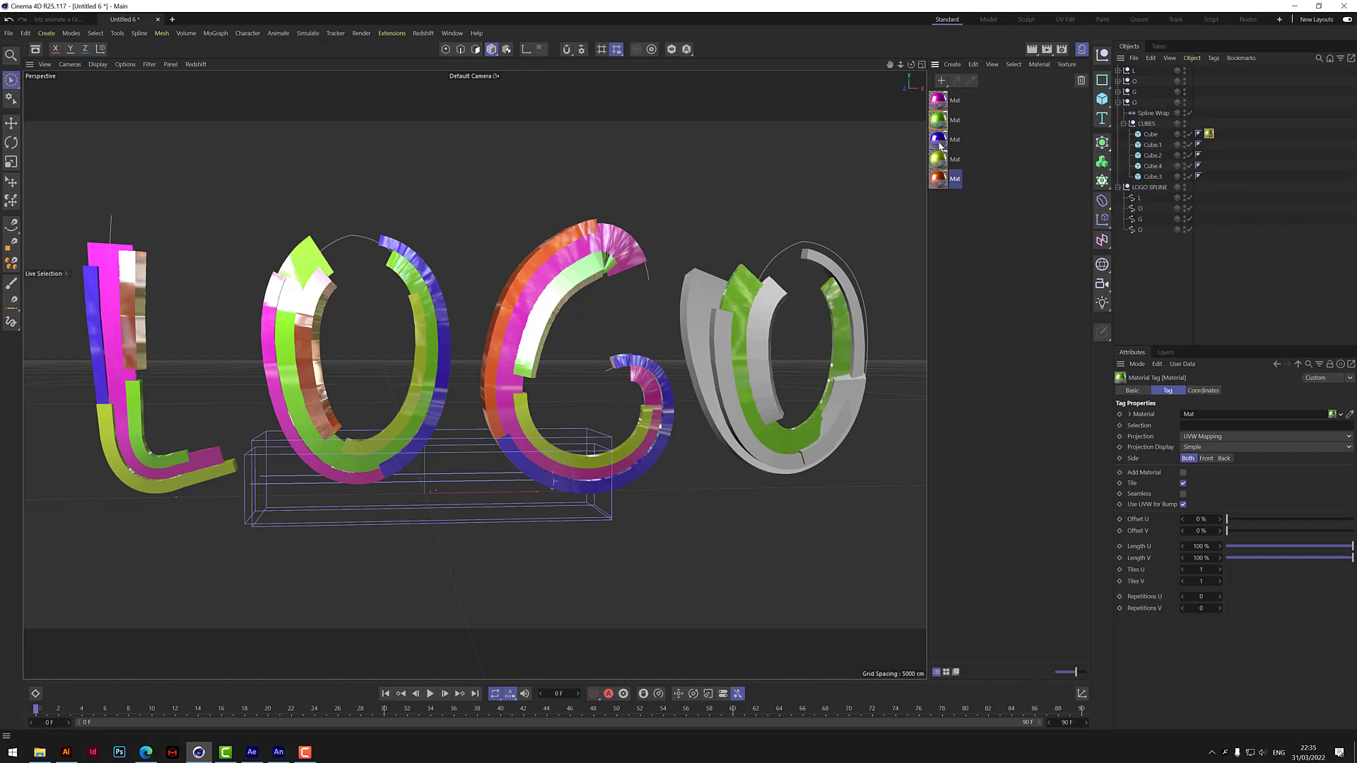
drag(938, 139, 1154, 167)
drag(939, 179, 1156, 177)
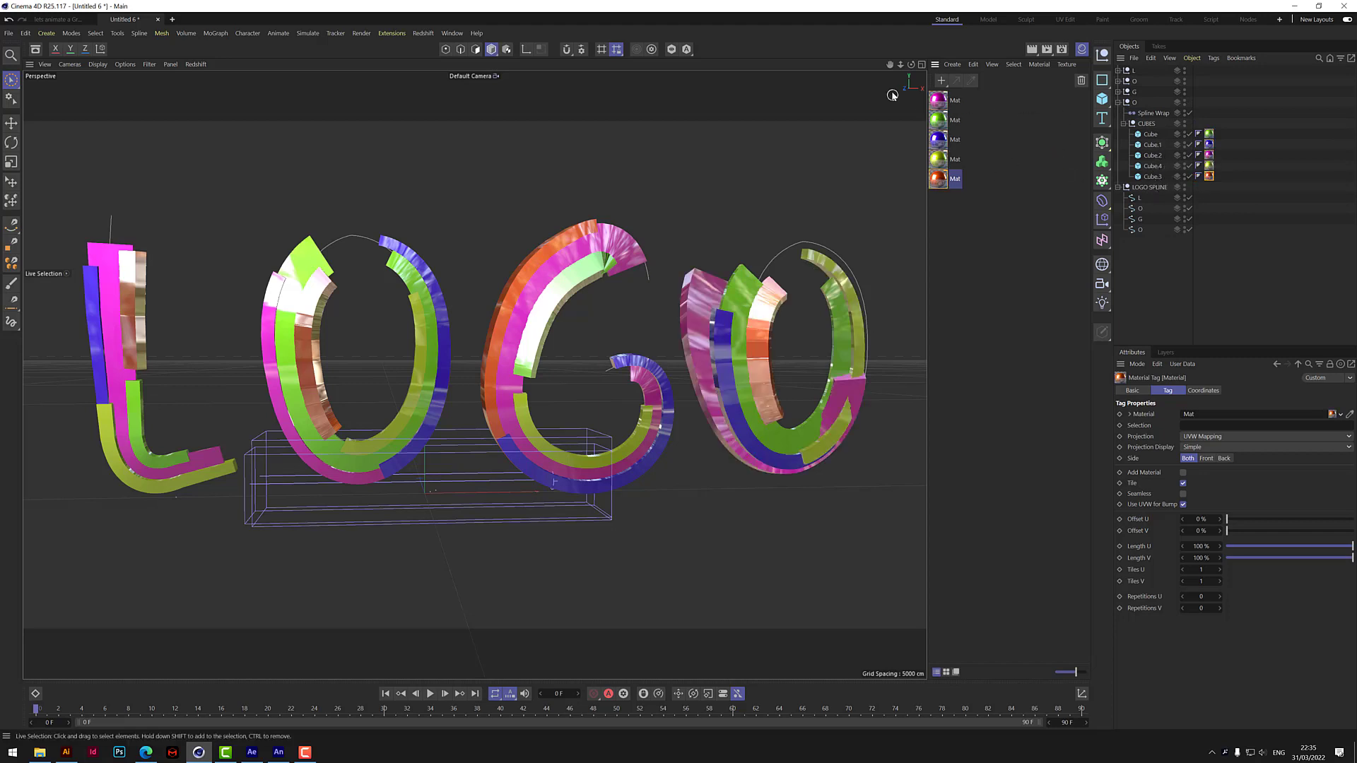
Add a Background object to the scene and set its Display Color to Custom.
mouse_move(911, 65)
mouse_down()
mouse_move(792, 106)
mouse_move(922, 58)
mouse_move(895, 77)
mouse_up()
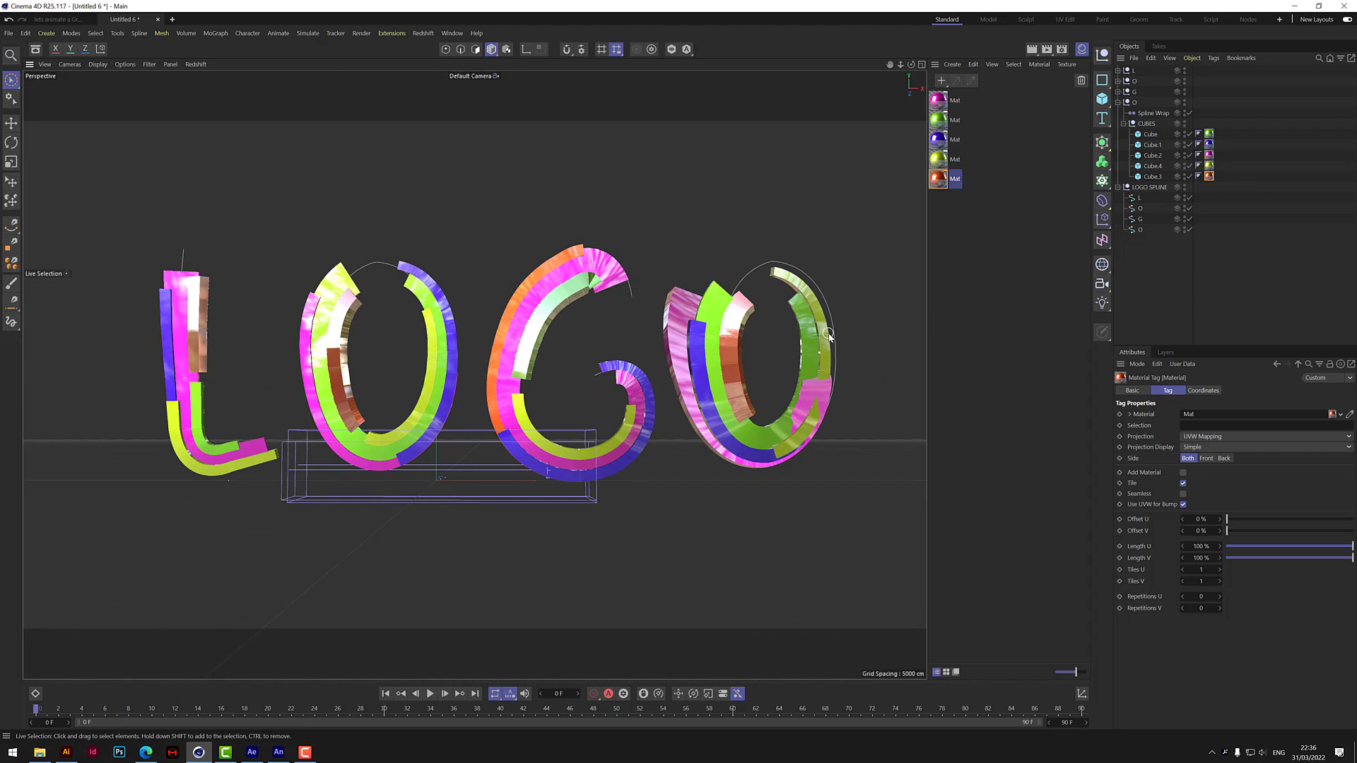
click(1102, 264)
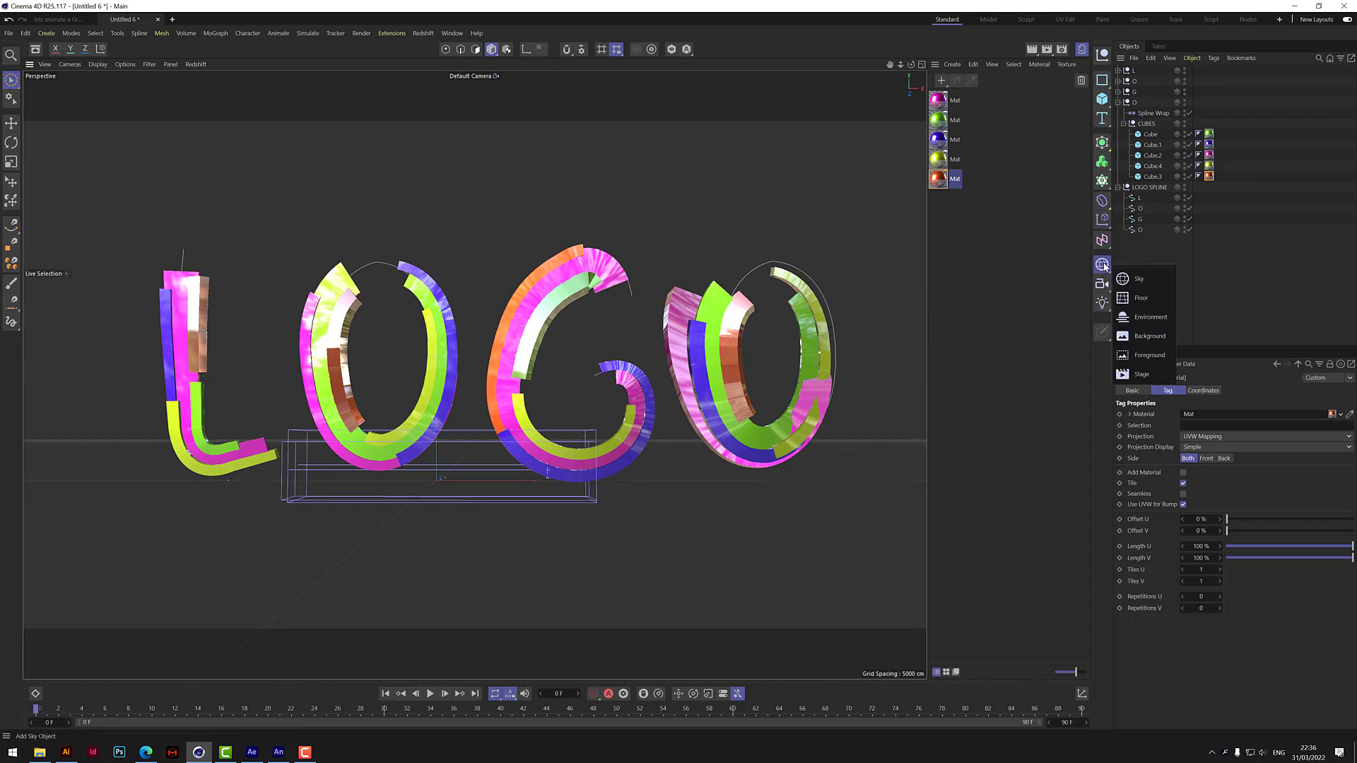
click(1147, 337)
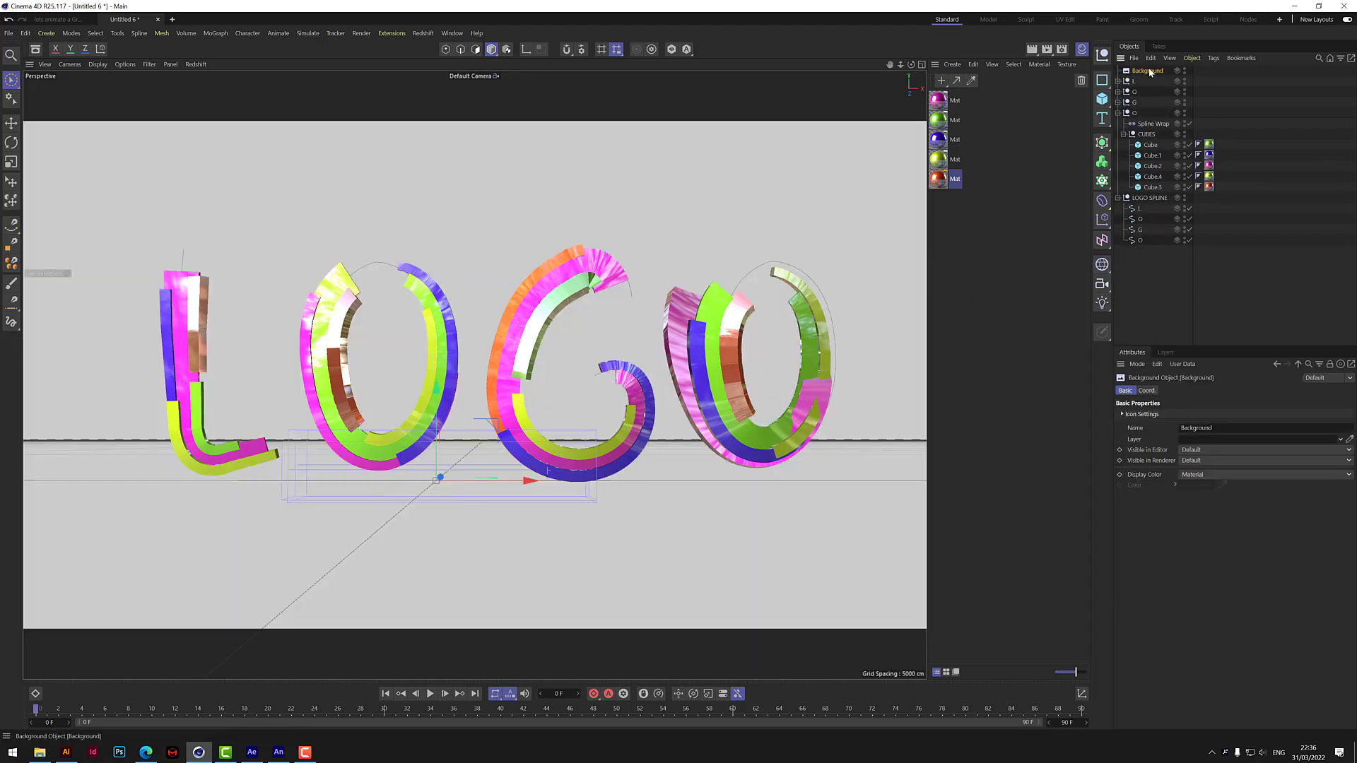
click(1209, 476)
click(1208, 521)
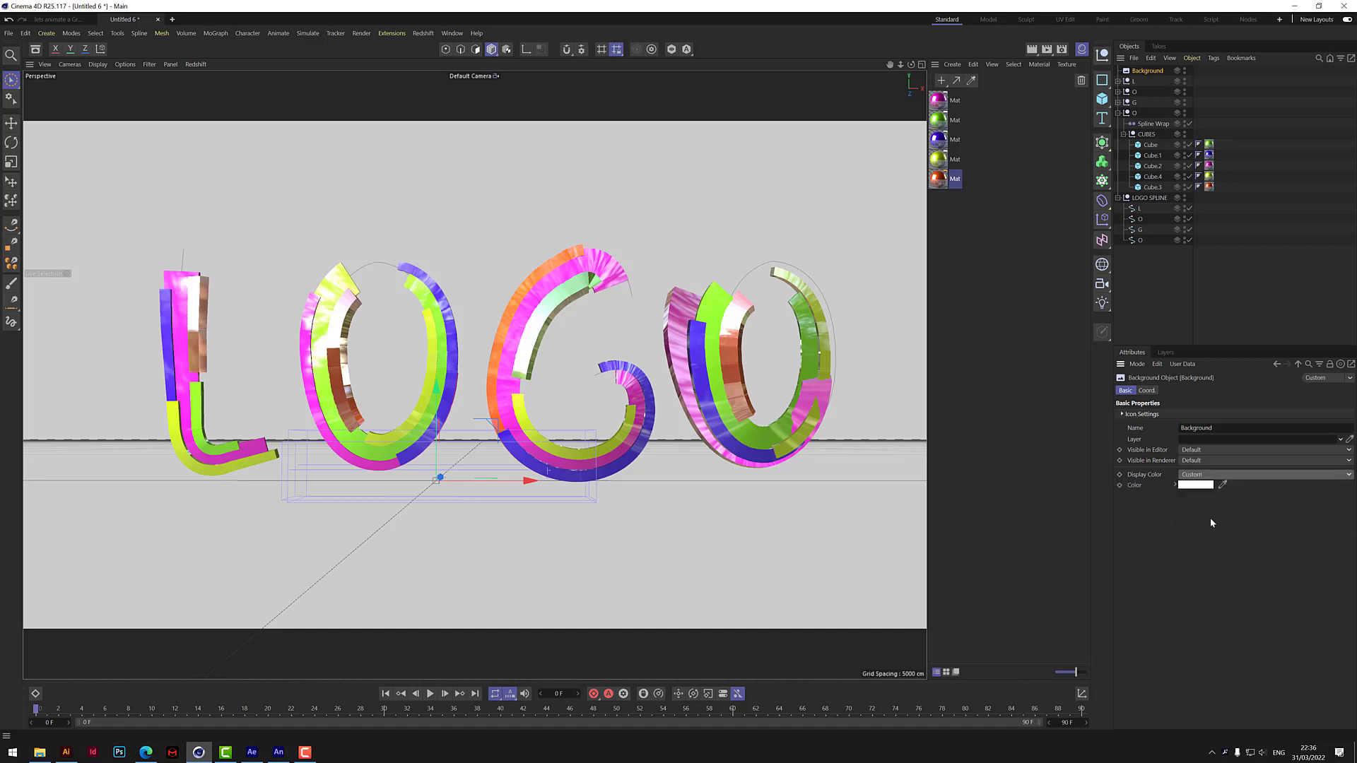
Set the Background's custom color to salmon with RGB 255, 106, 89 and render the view.
click(1196, 485)
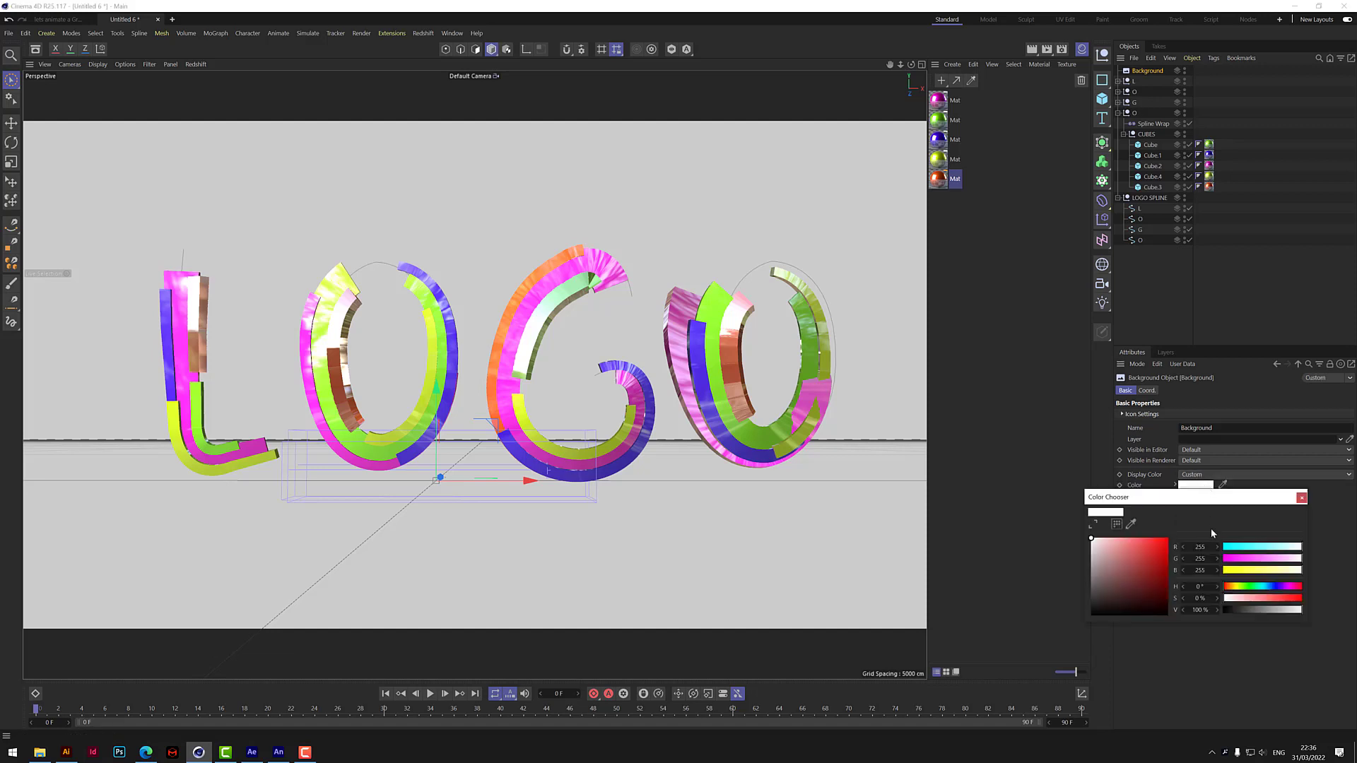
click(1230, 587)
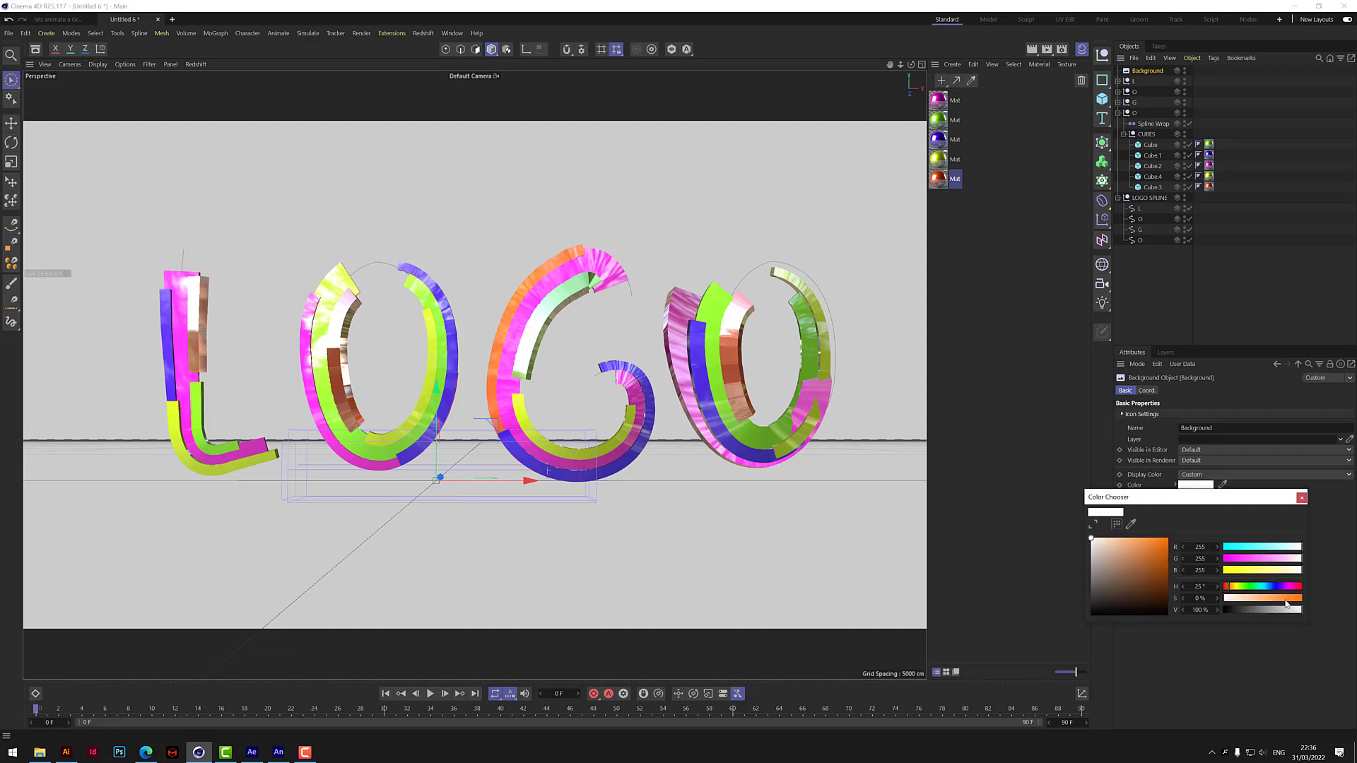
drag(1285, 600, 1332, 599)
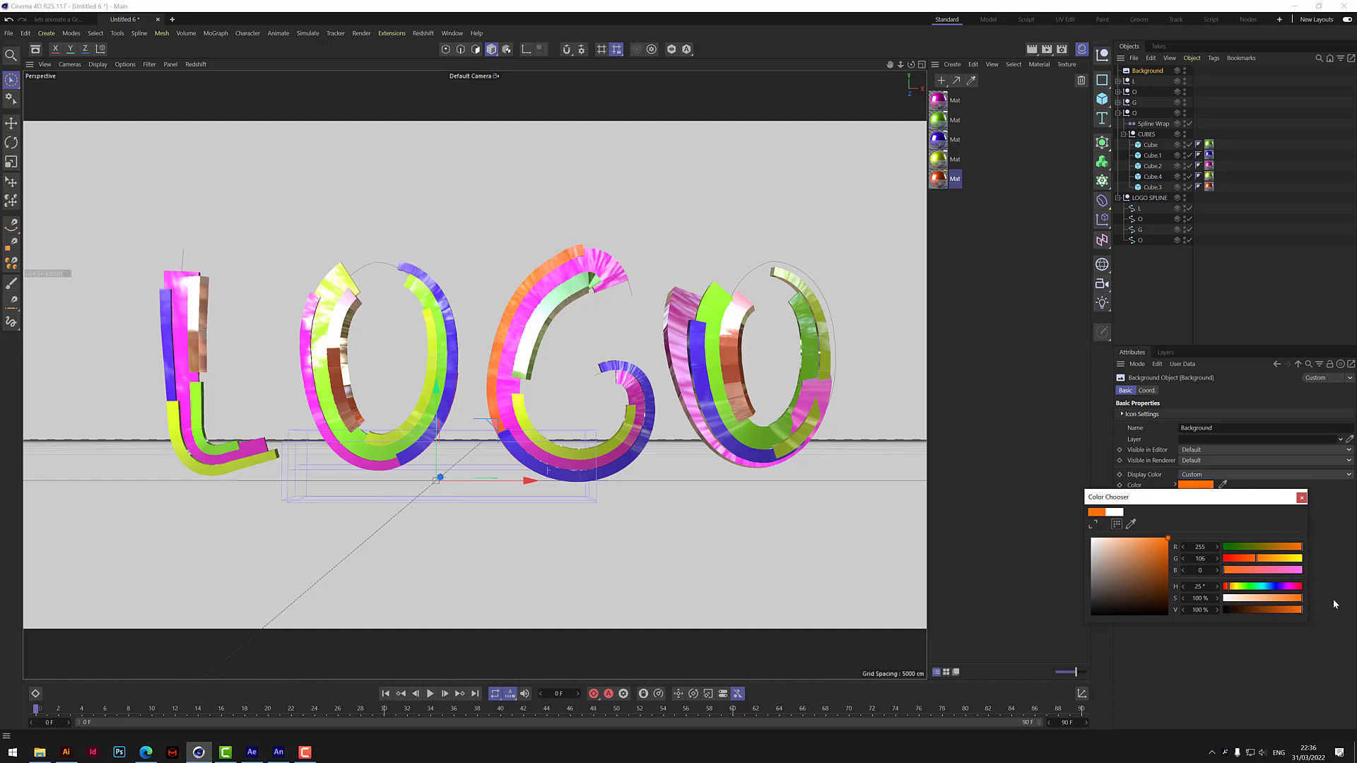
click(1251, 570)
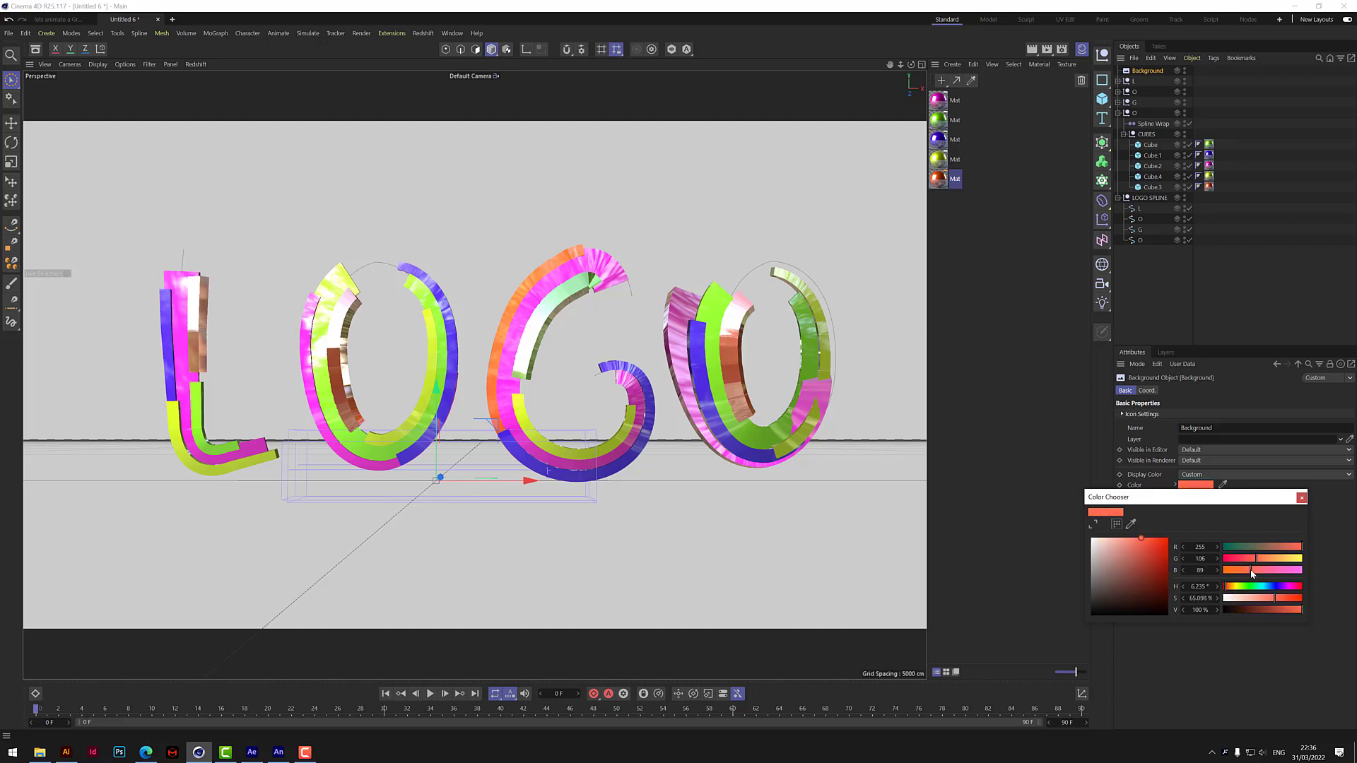
click(1301, 498)
click(1031, 49)
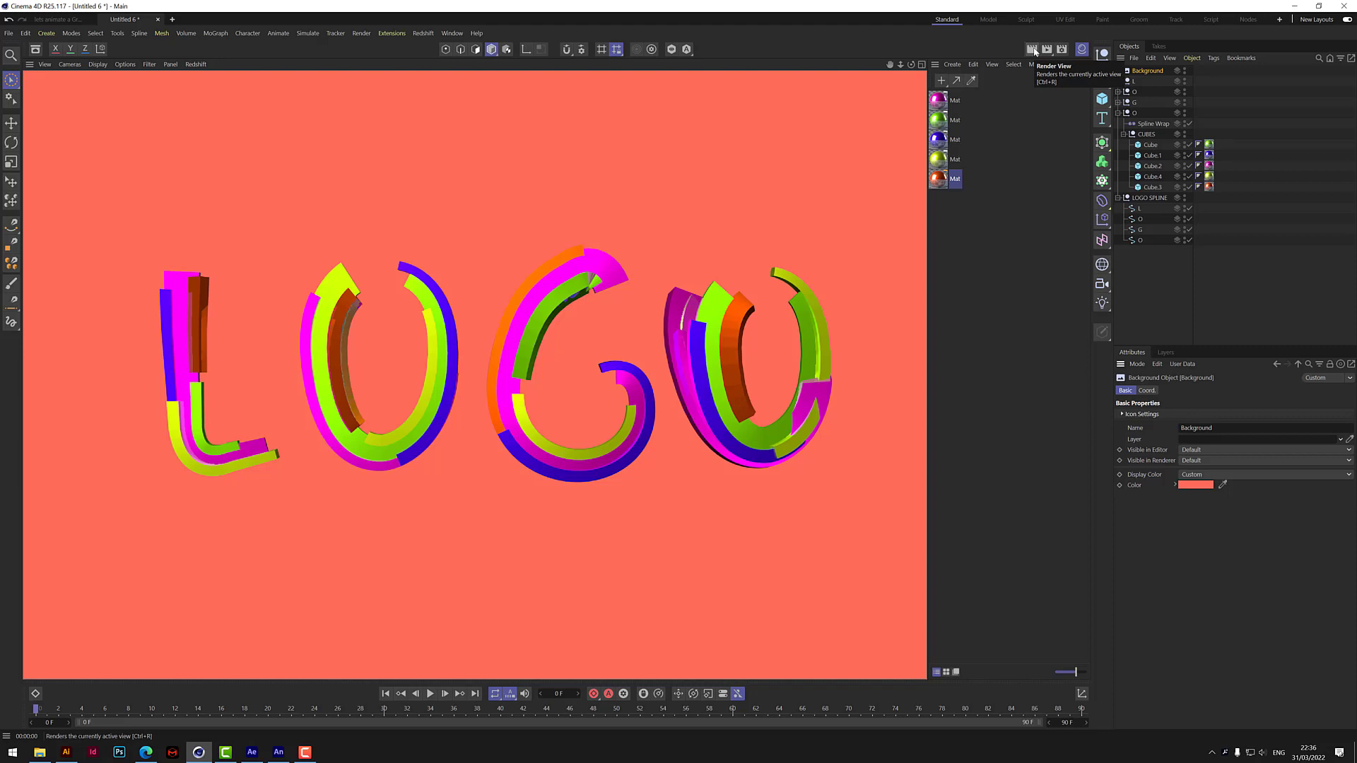
Change the Background's color to red-orange with hue about 13.5° and 100% saturation, and render the view again.
click(1209, 486)
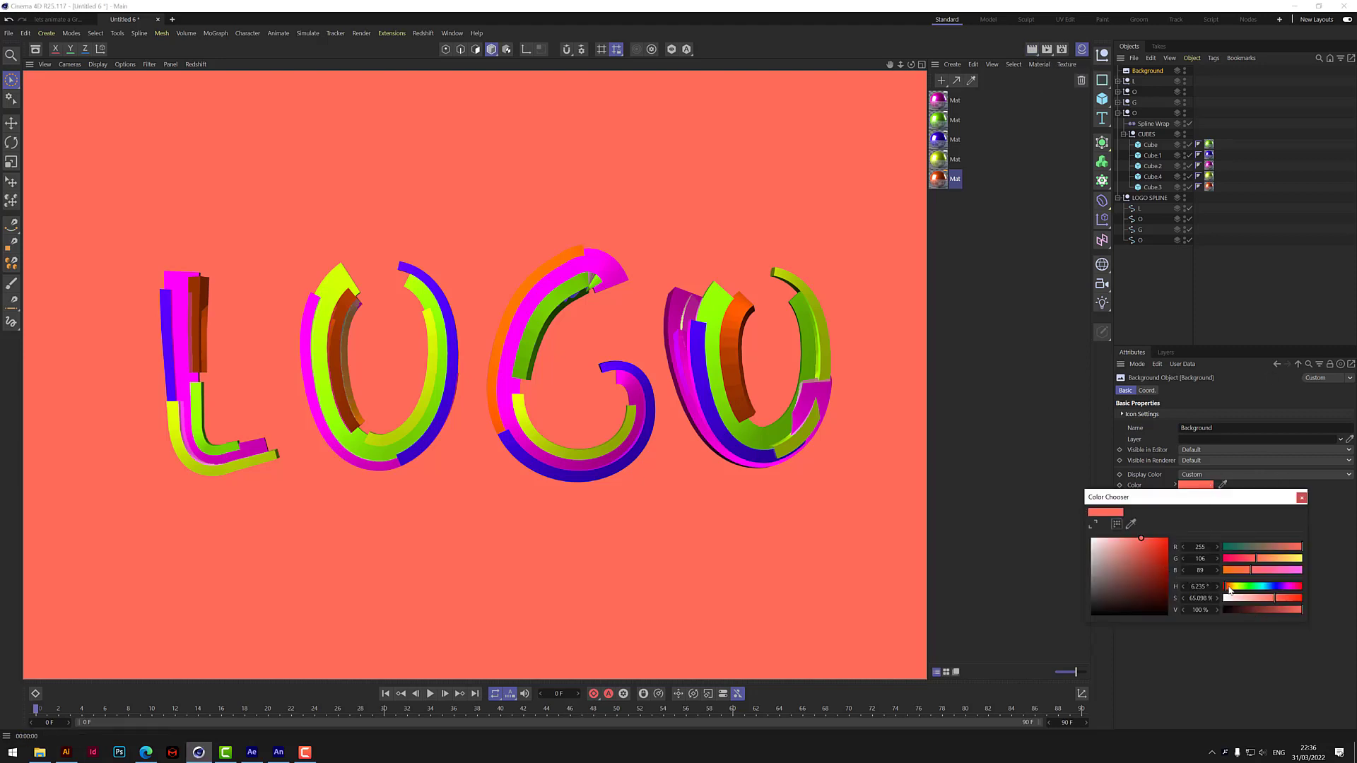
drag(1247, 570, 1243, 570)
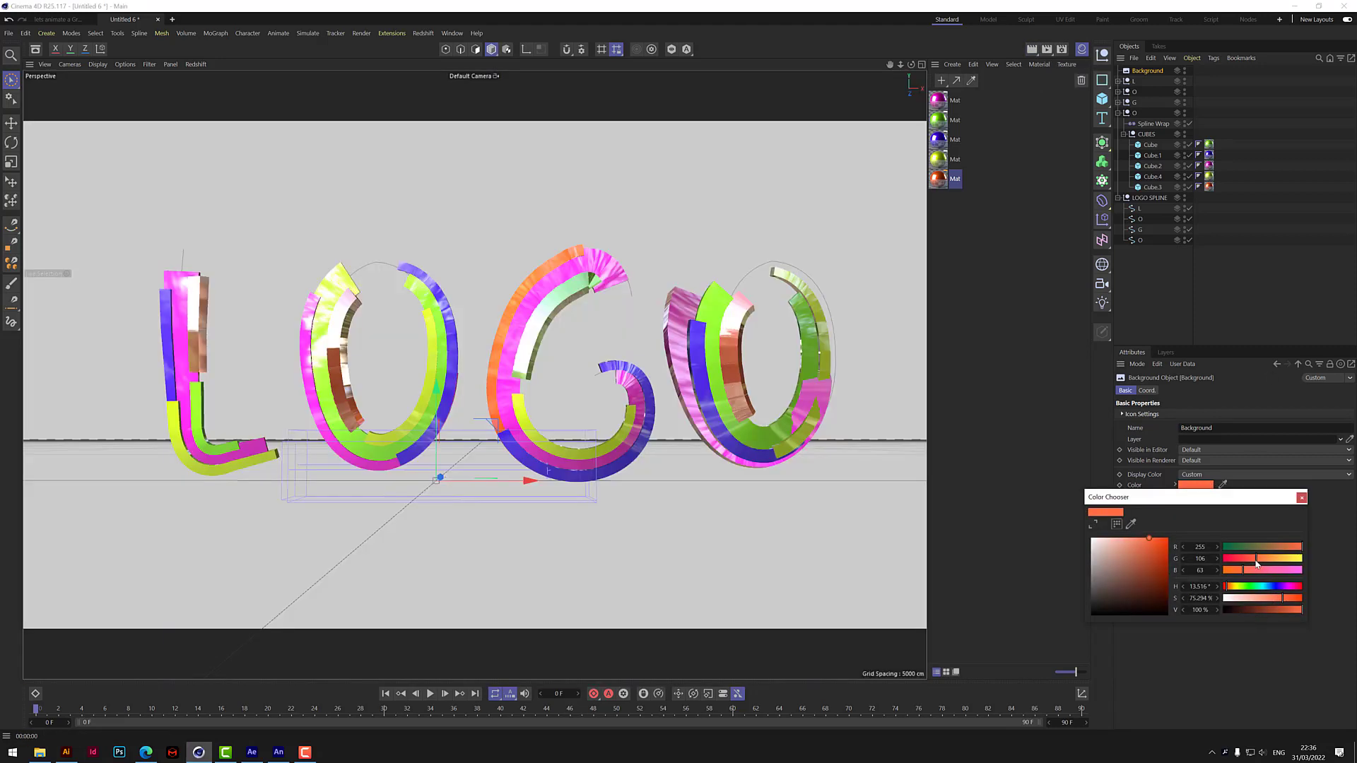
click(1300, 598)
click(1301, 498)
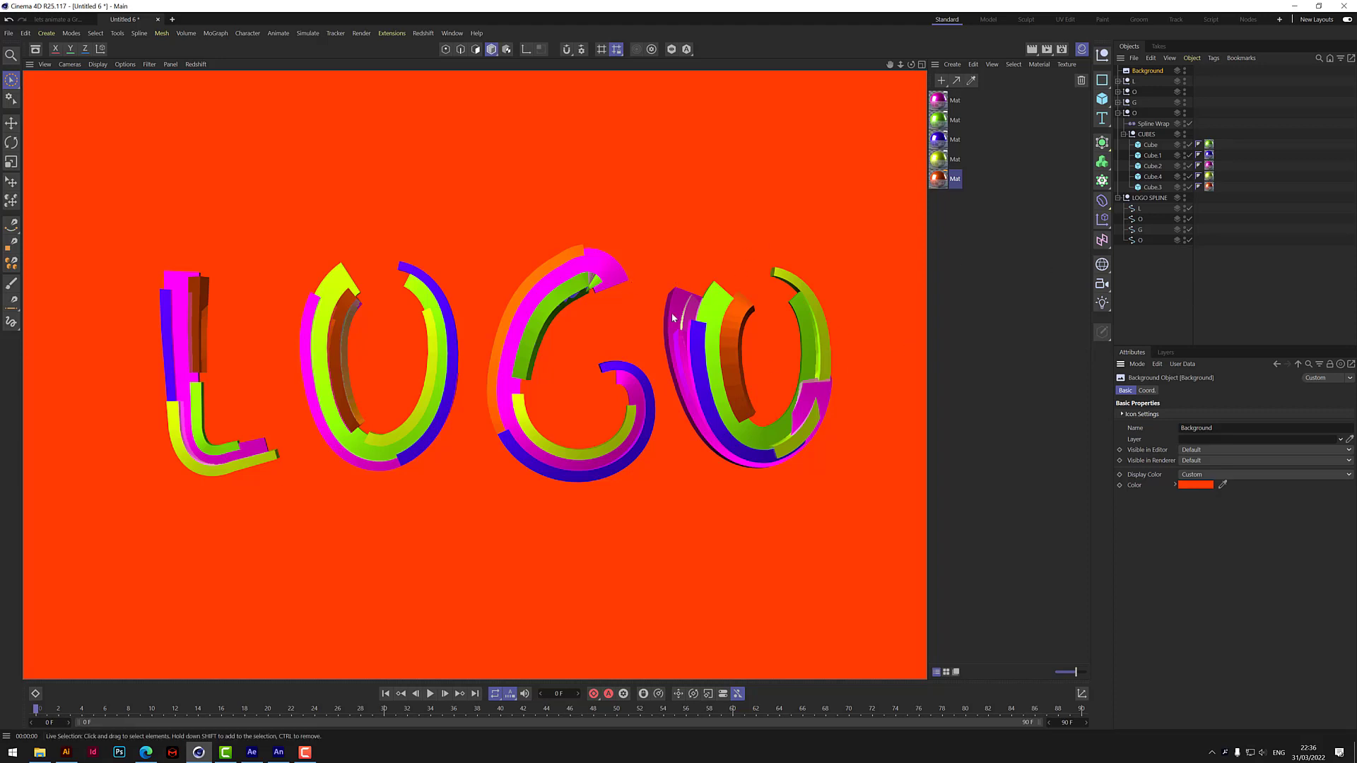
Clear the object selection and add a Sun Light to the scene.
click(1142, 268)
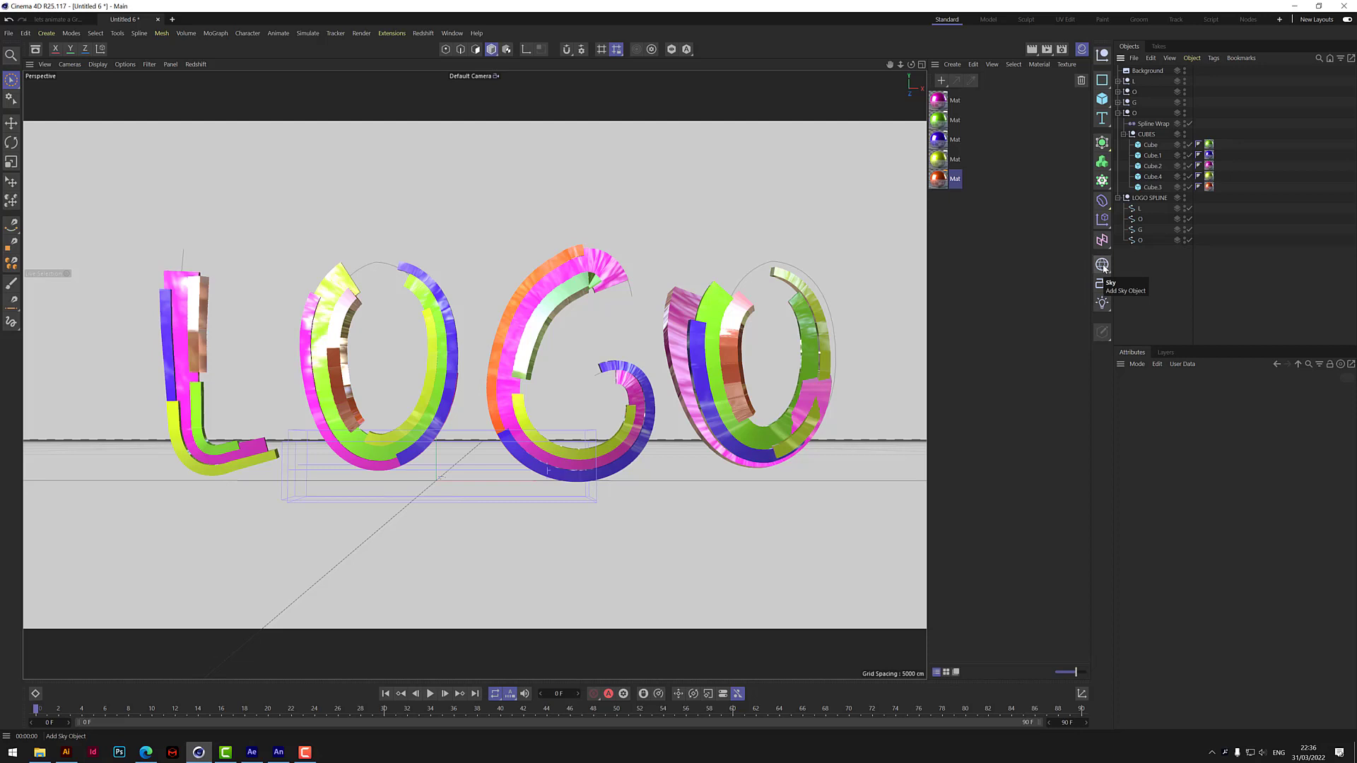
click(1103, 305)
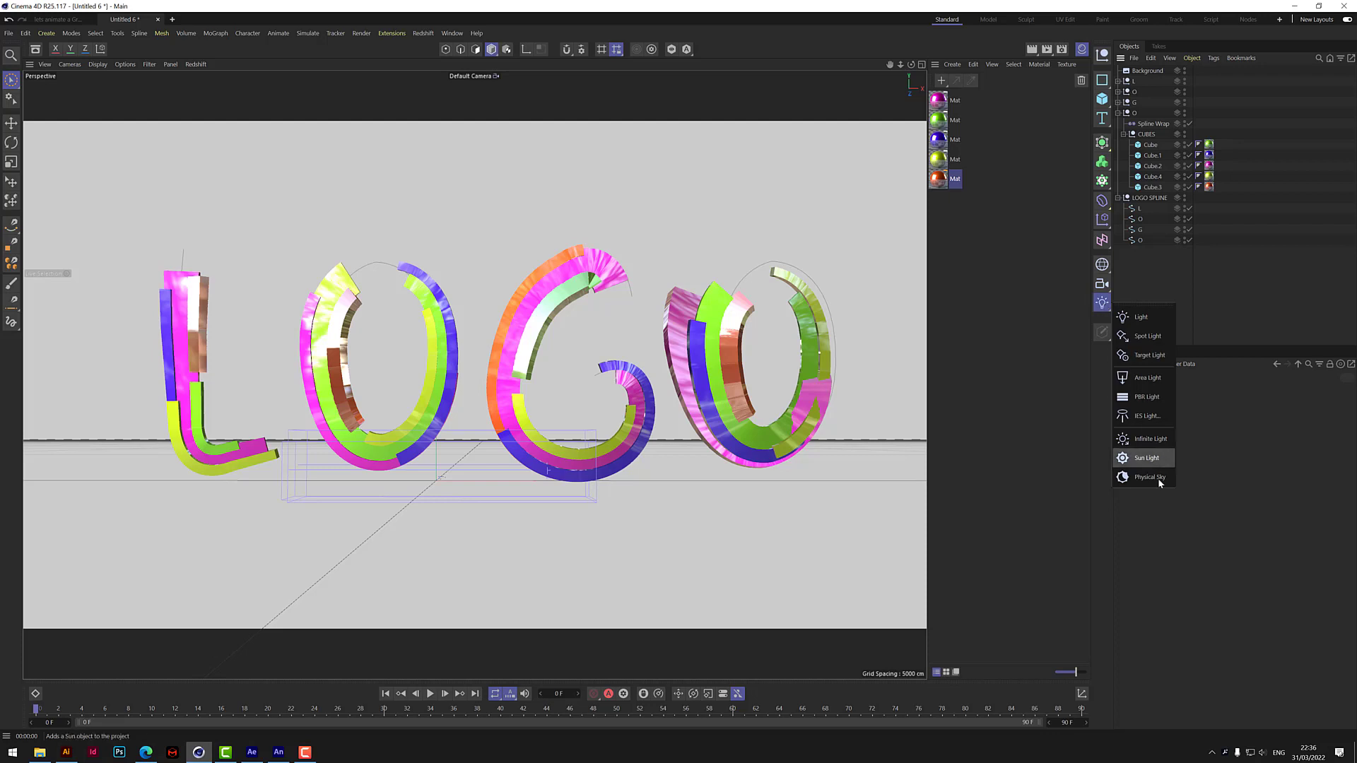
click(1147, 458)
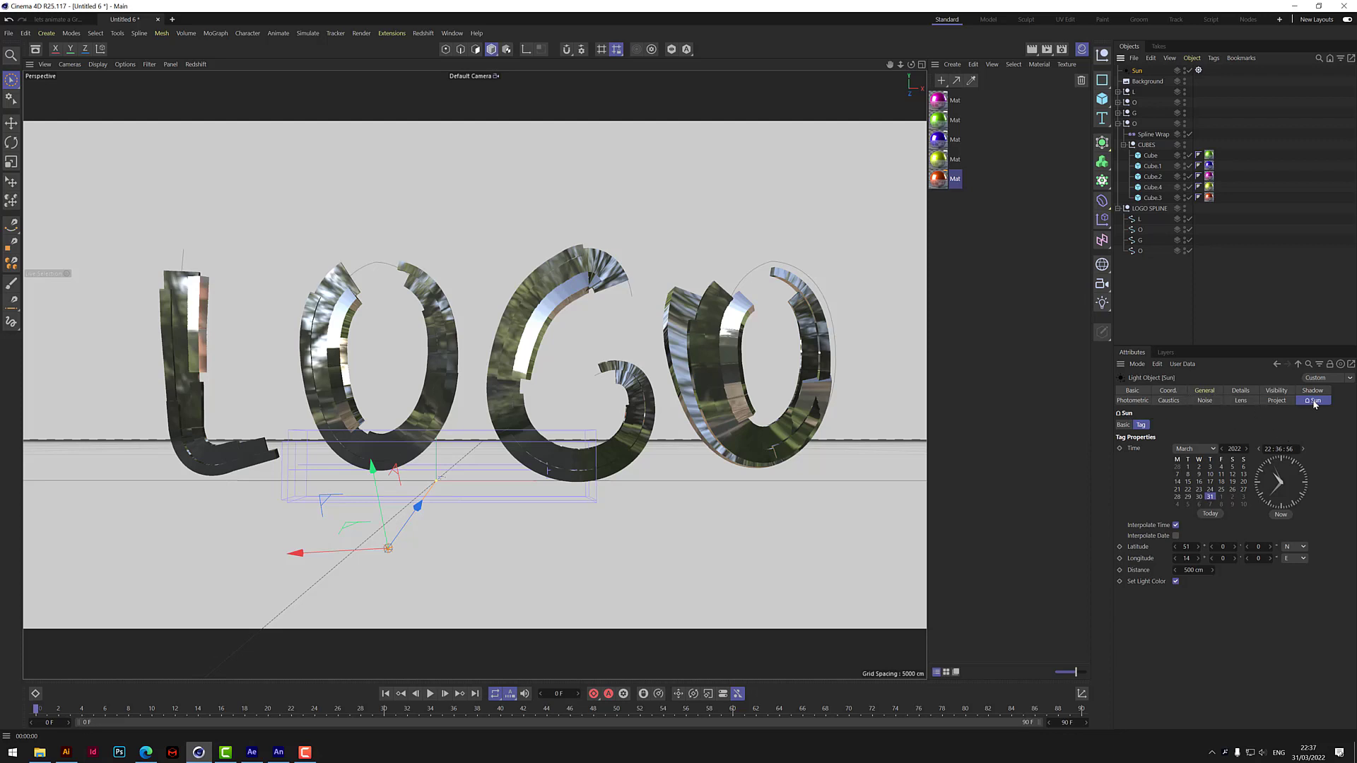
Look through the Sun light's settings, from general, details and visibility to photometric, caustics, lens, project and sun time.
click(1205, 391)
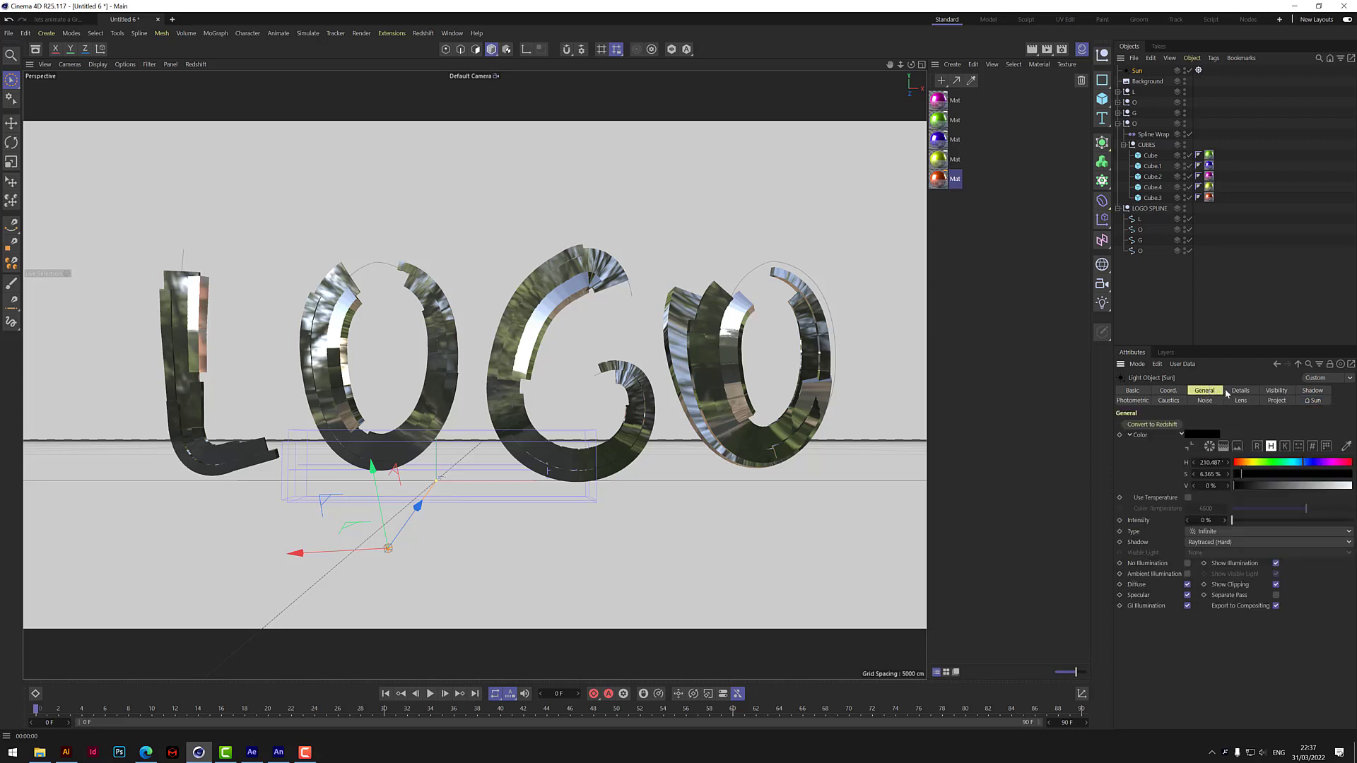
click(1311, 400)
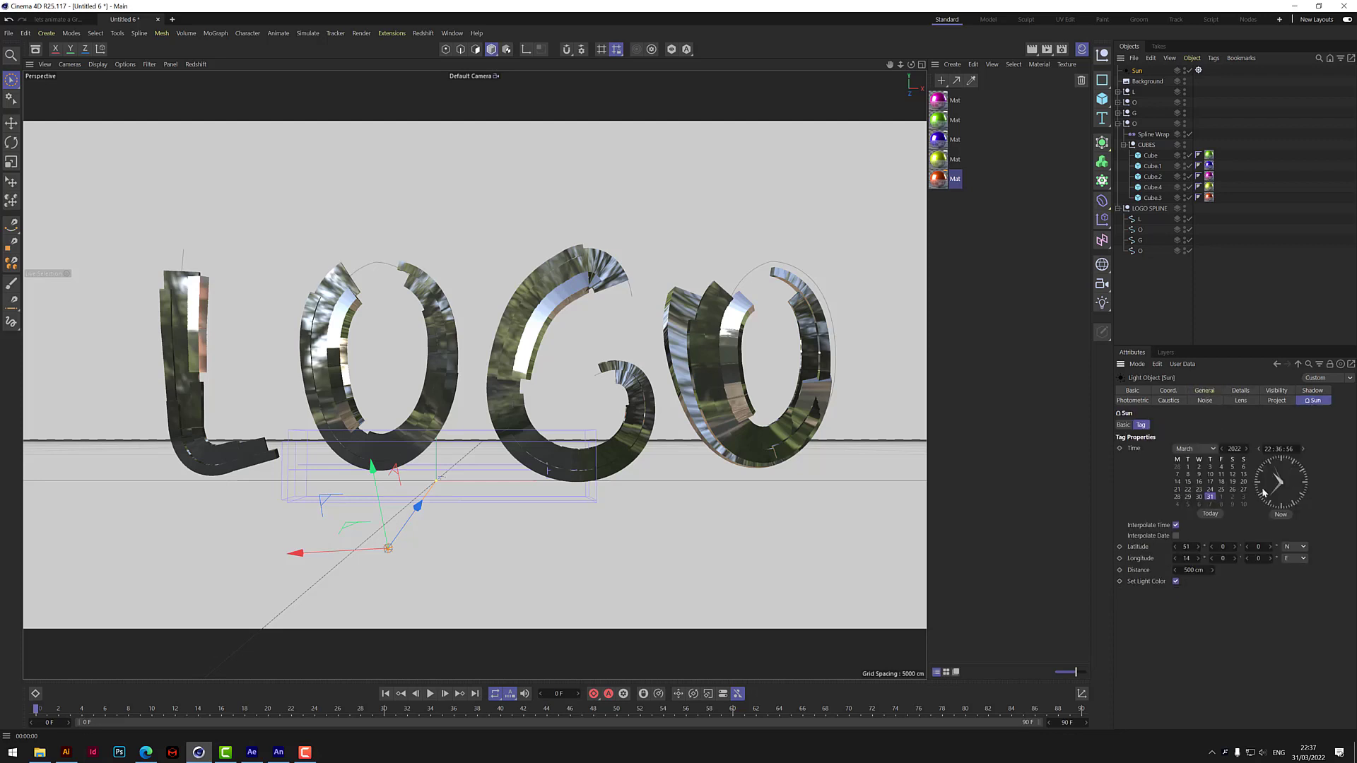
click(1176, 582)
click(1278, 401)
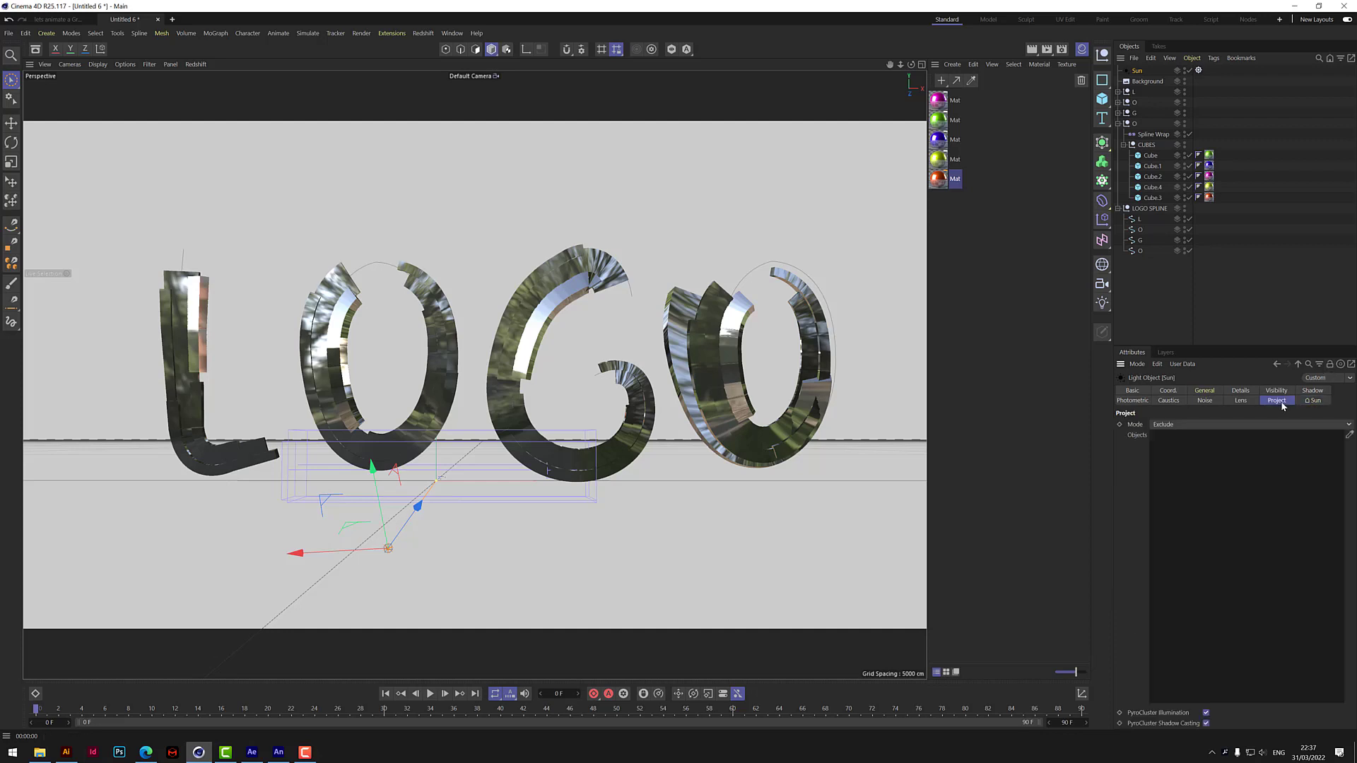
click(1239, 392)
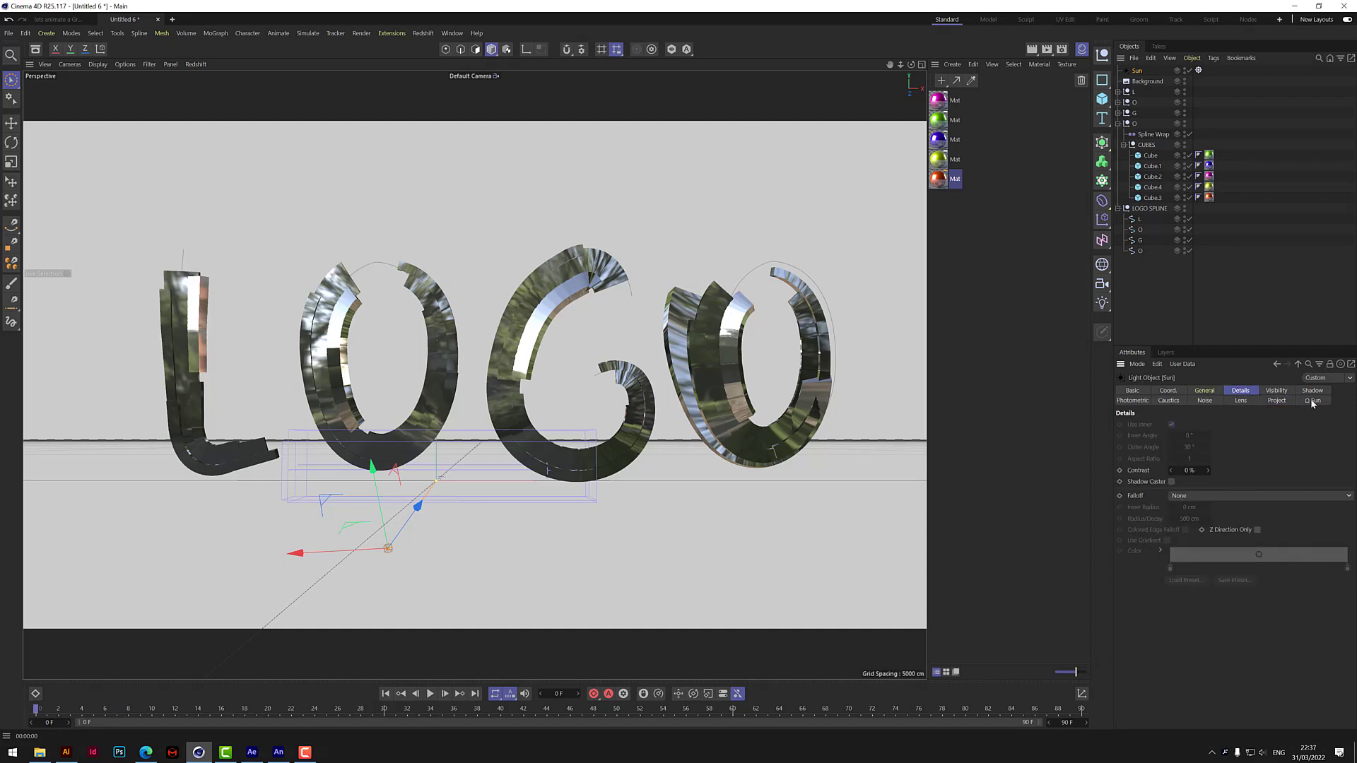
click(1277, 393)
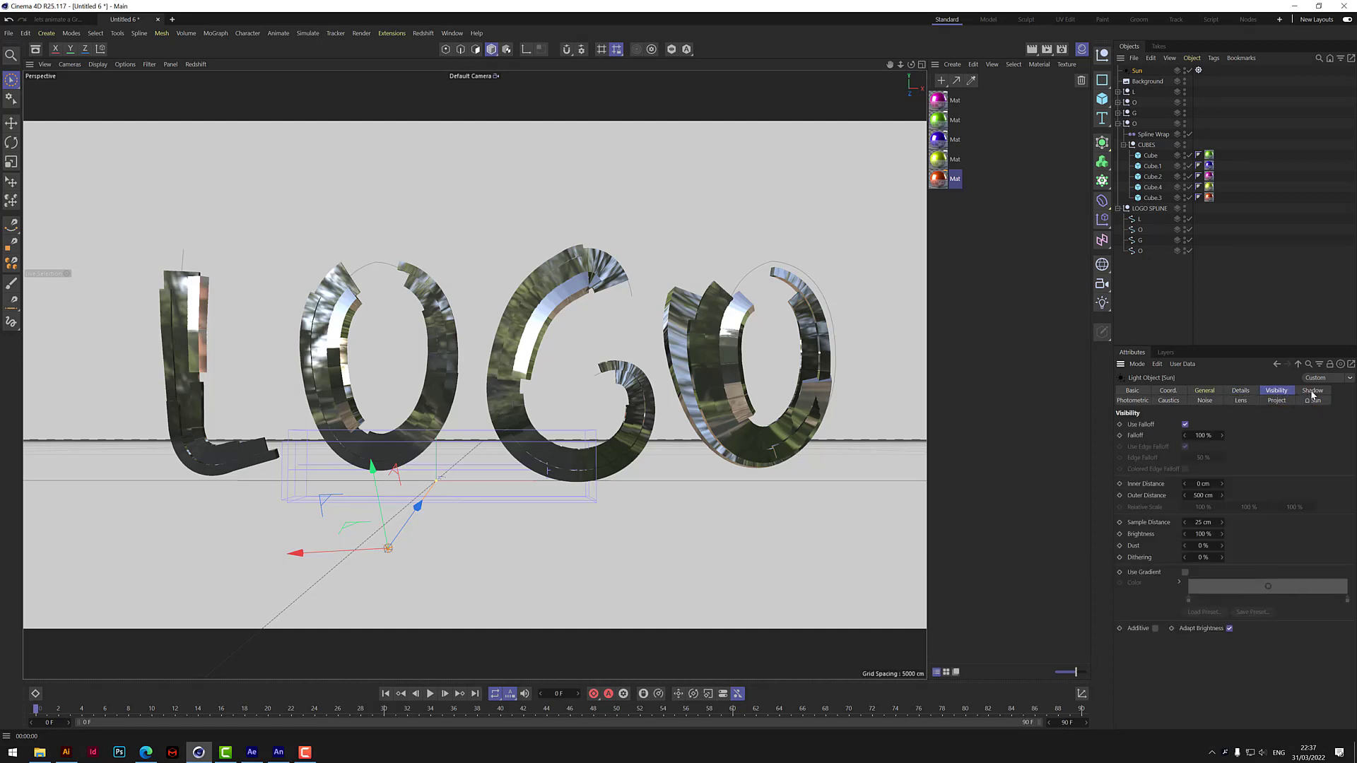
click(1132, 400)
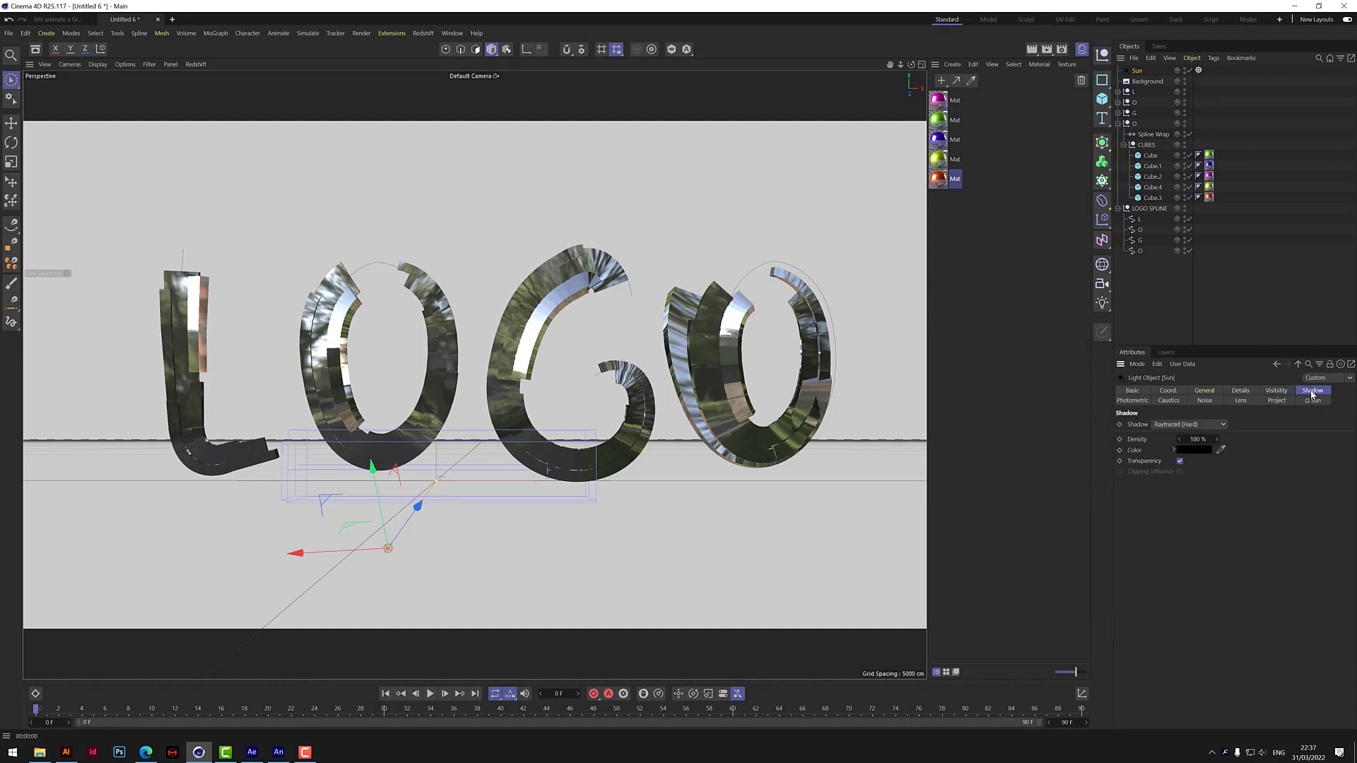
click(1169, 401)
click(1205, 401)
click(1242, 400)
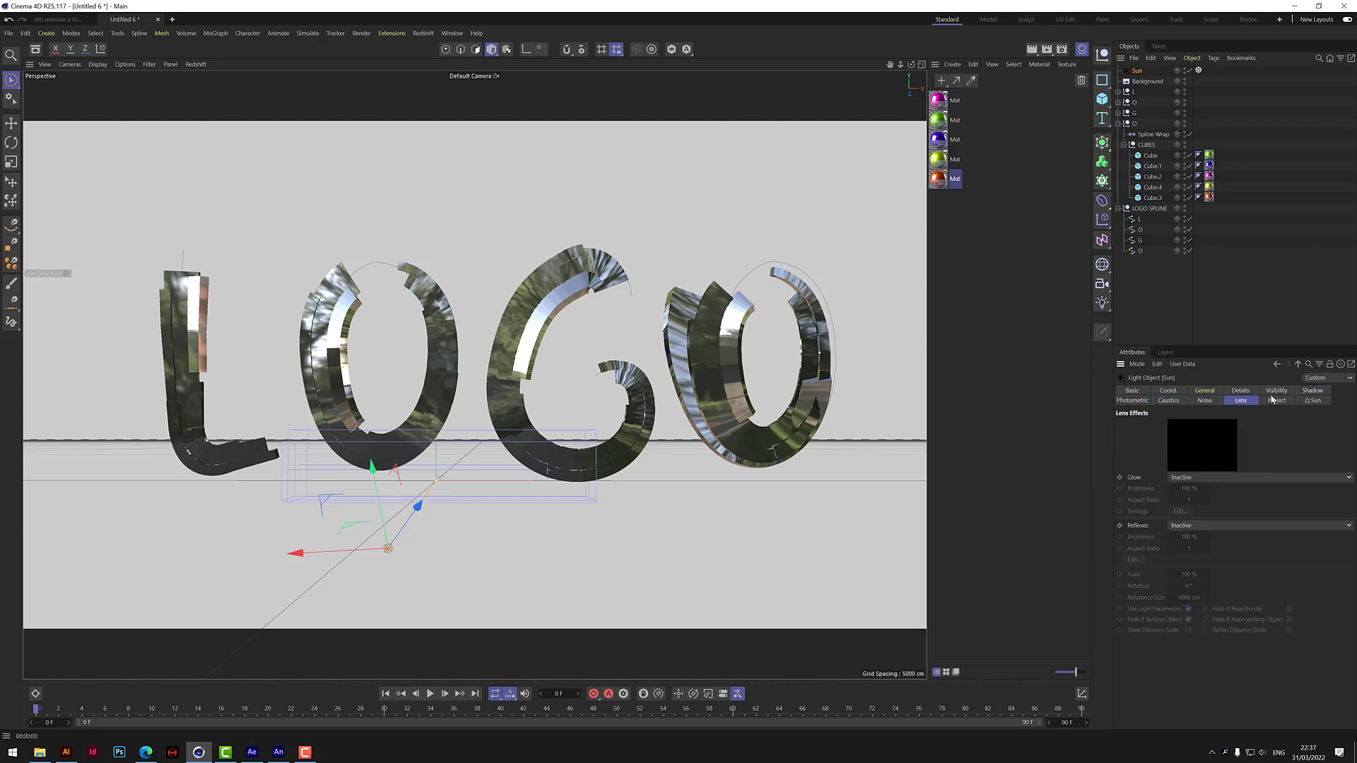
click(1276, 400)
click(1312, 401)
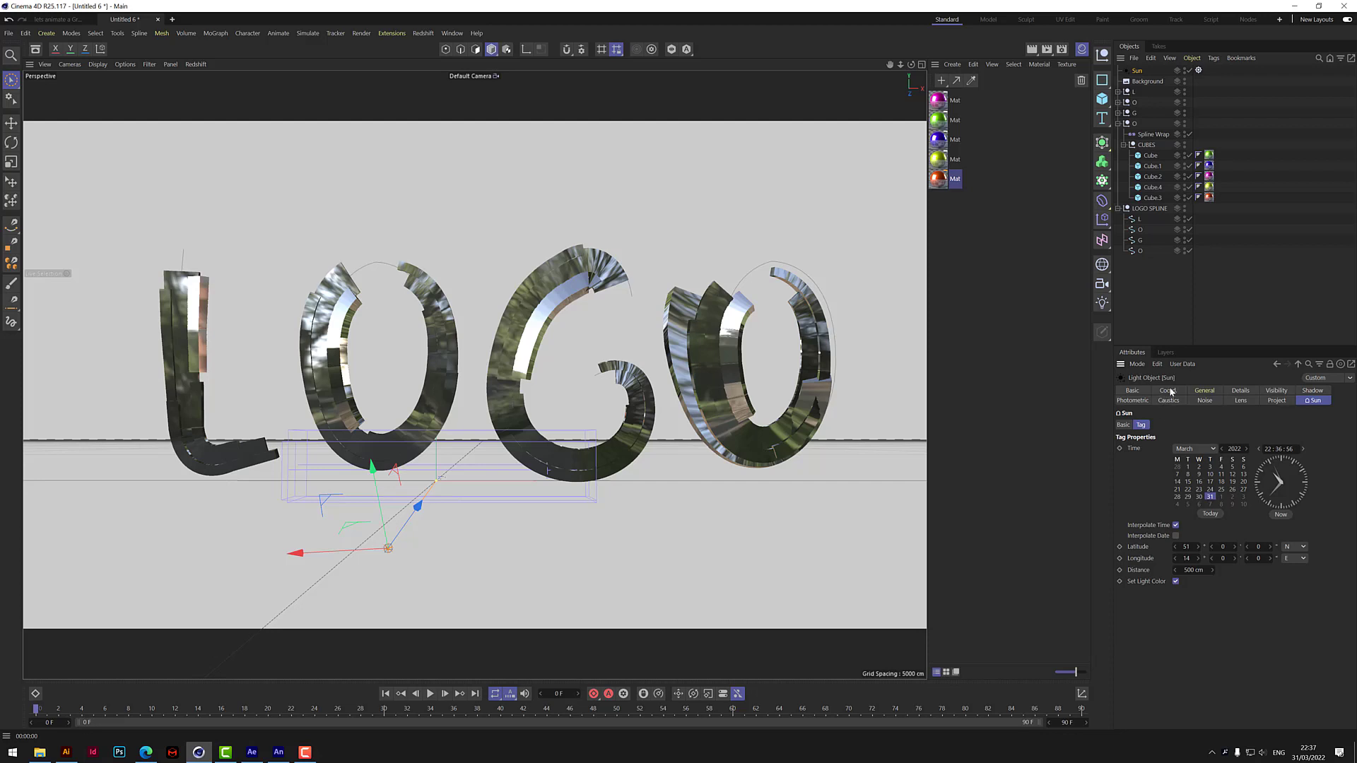
Try to brighten the Sun light's color and set its saturation to 100%.
click(1204, 391)
drag(1322, 485, 1354, 486)
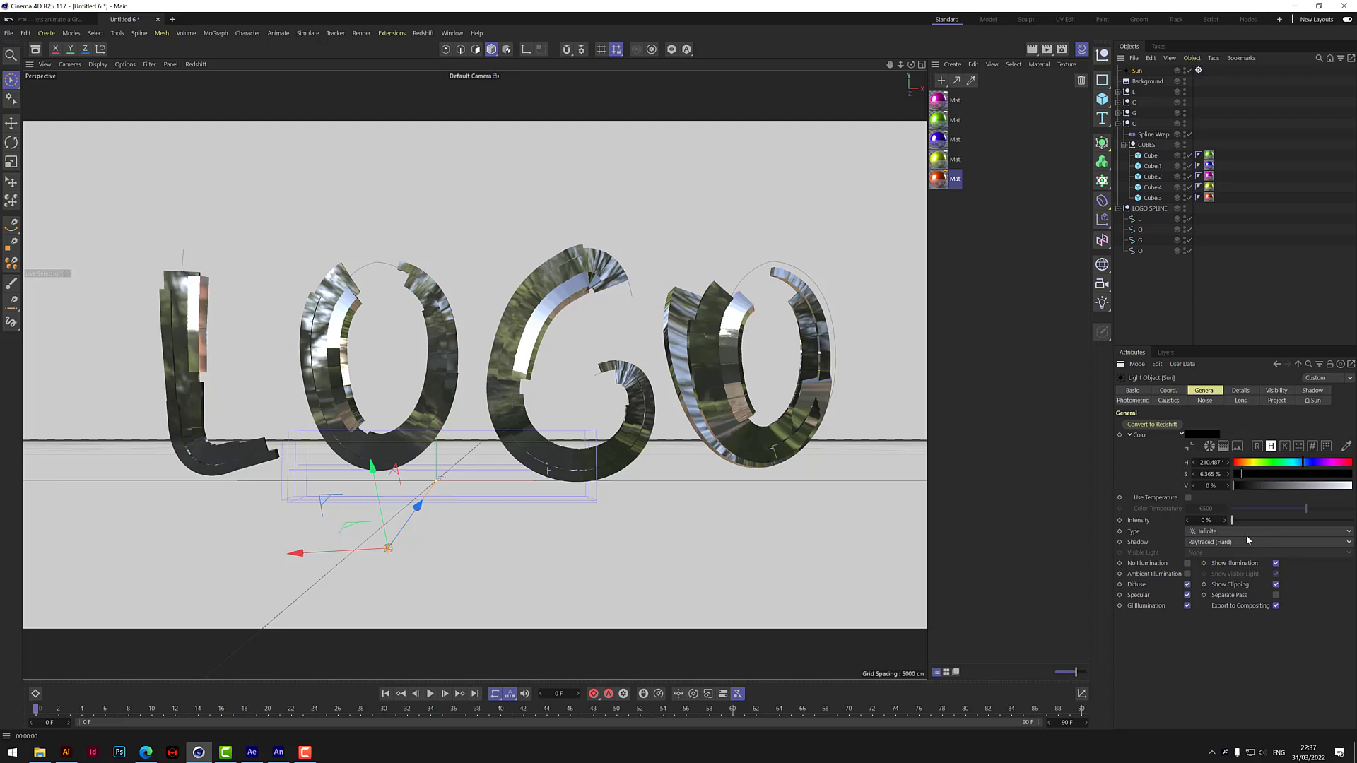
click(1265, 475)
drag(1281, 475, 1352, 475)
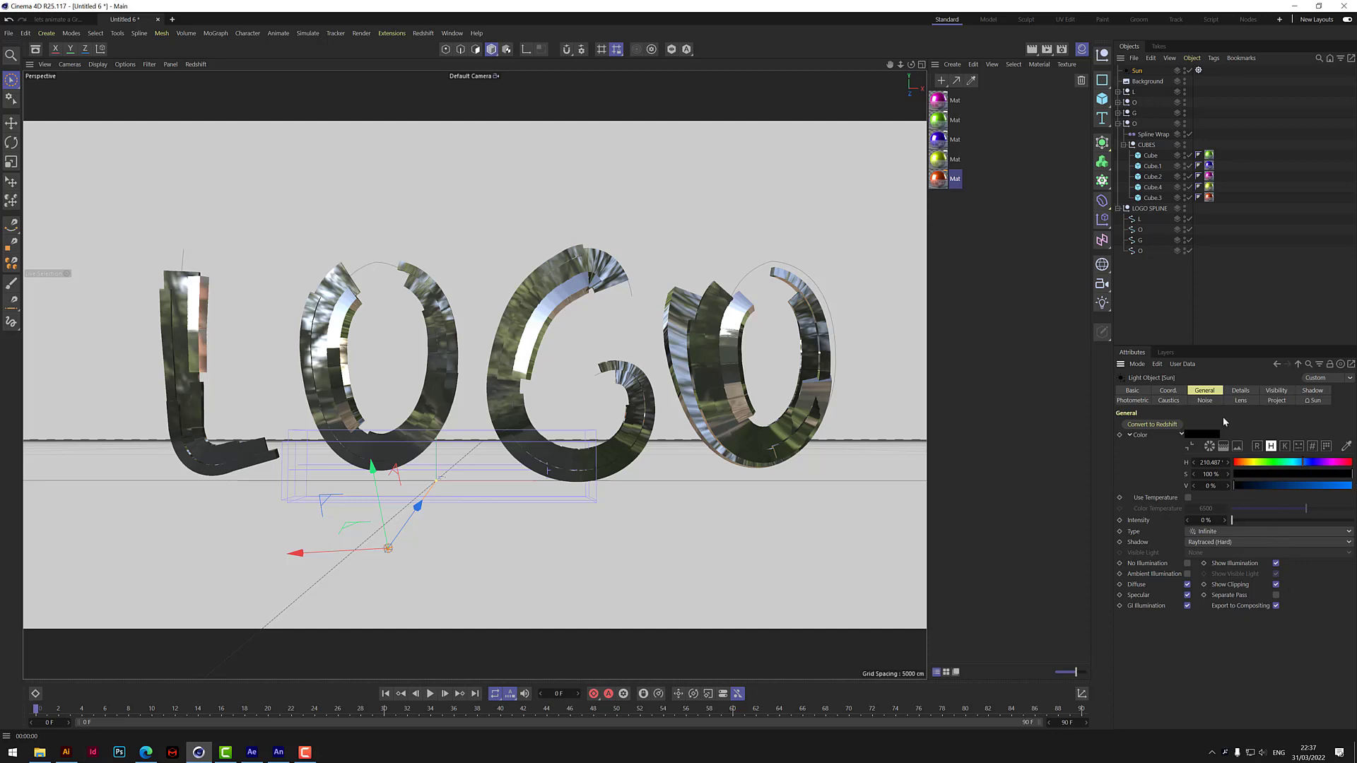
Review the Sun light's details, coordinates, visibility, photometric, caustics, lens and sun settings, and render the view.
click(1241, 391)
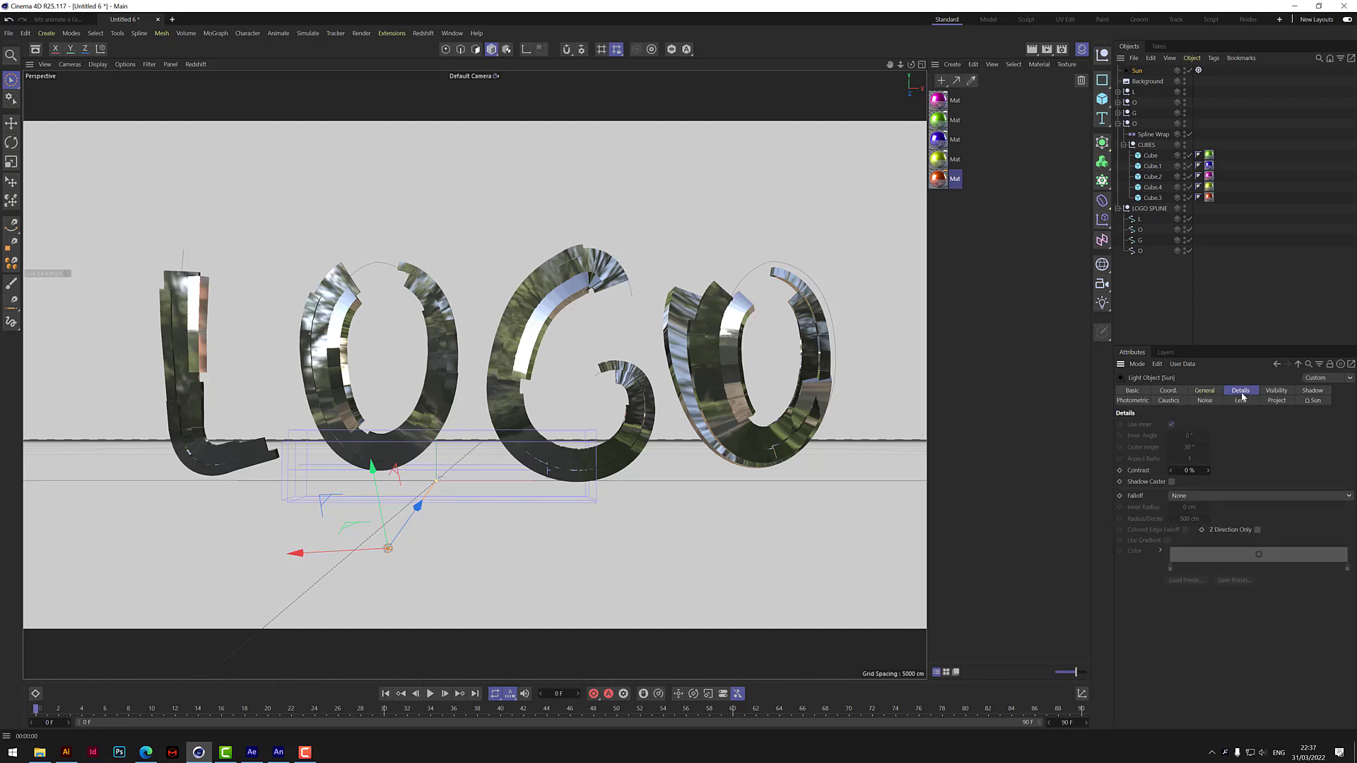
click(1167, 392)
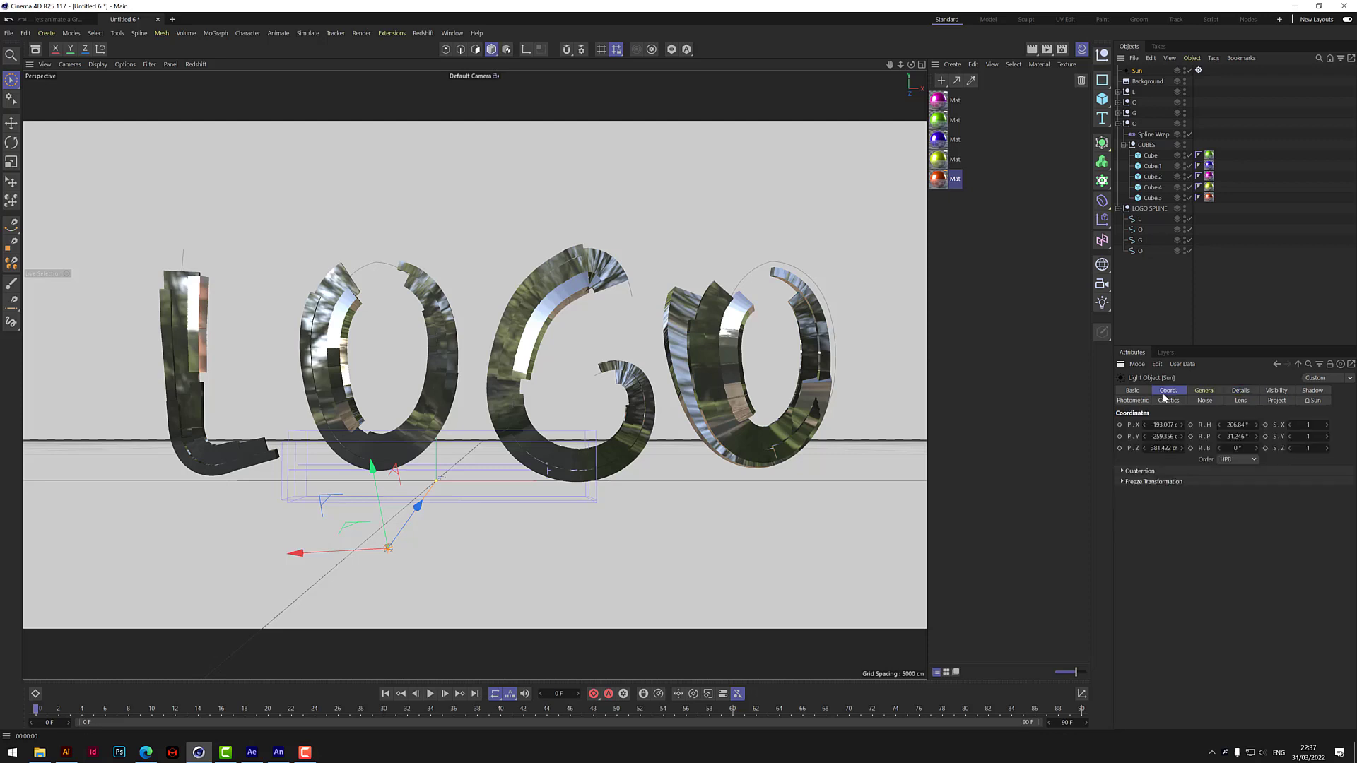
click(1276, 392)
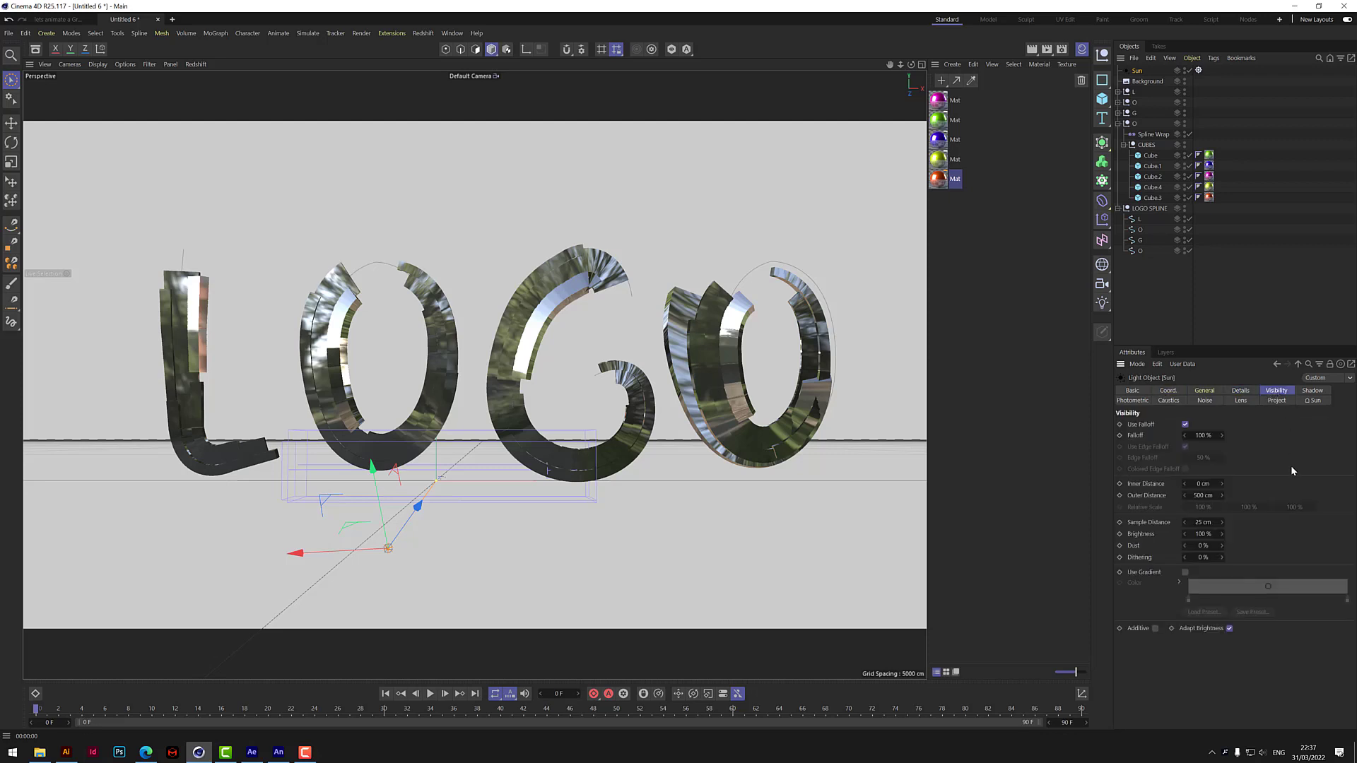
click(1313, 390)
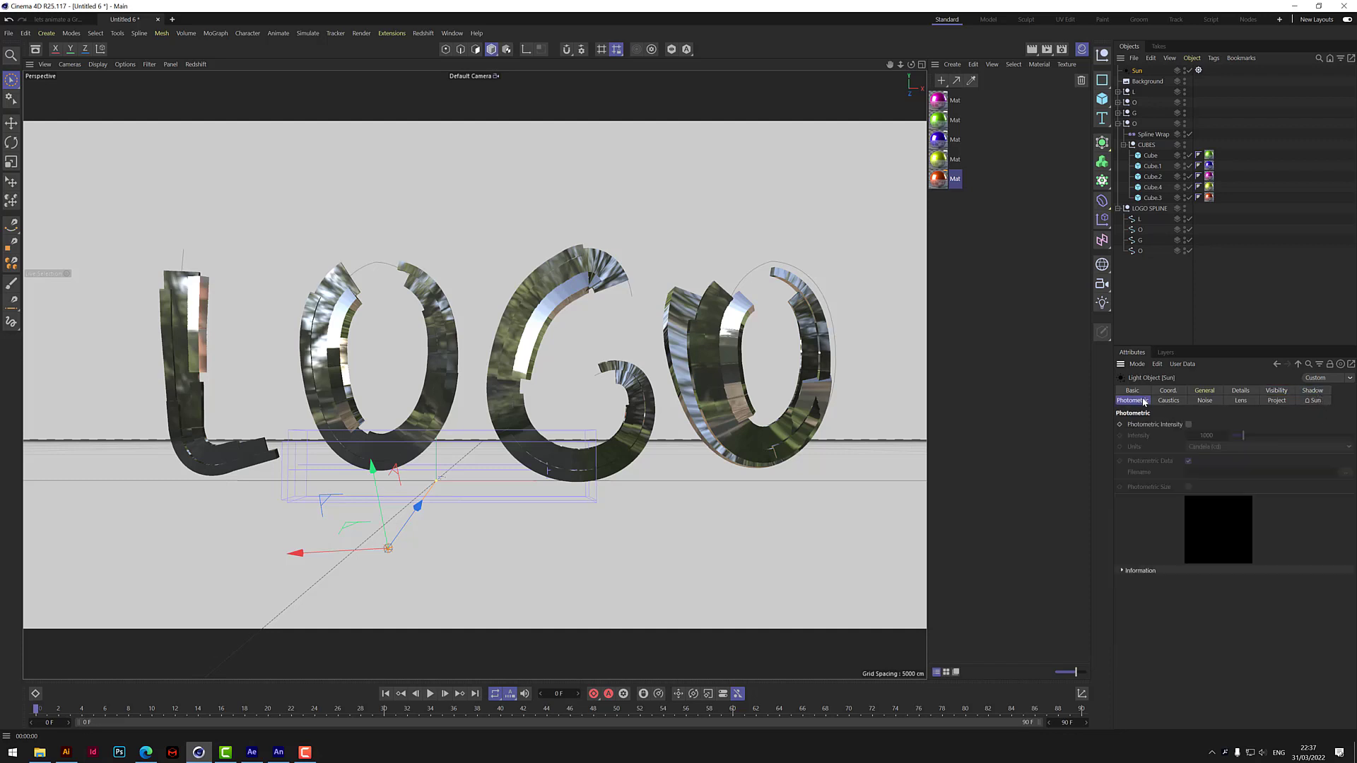
click(1169, 401)
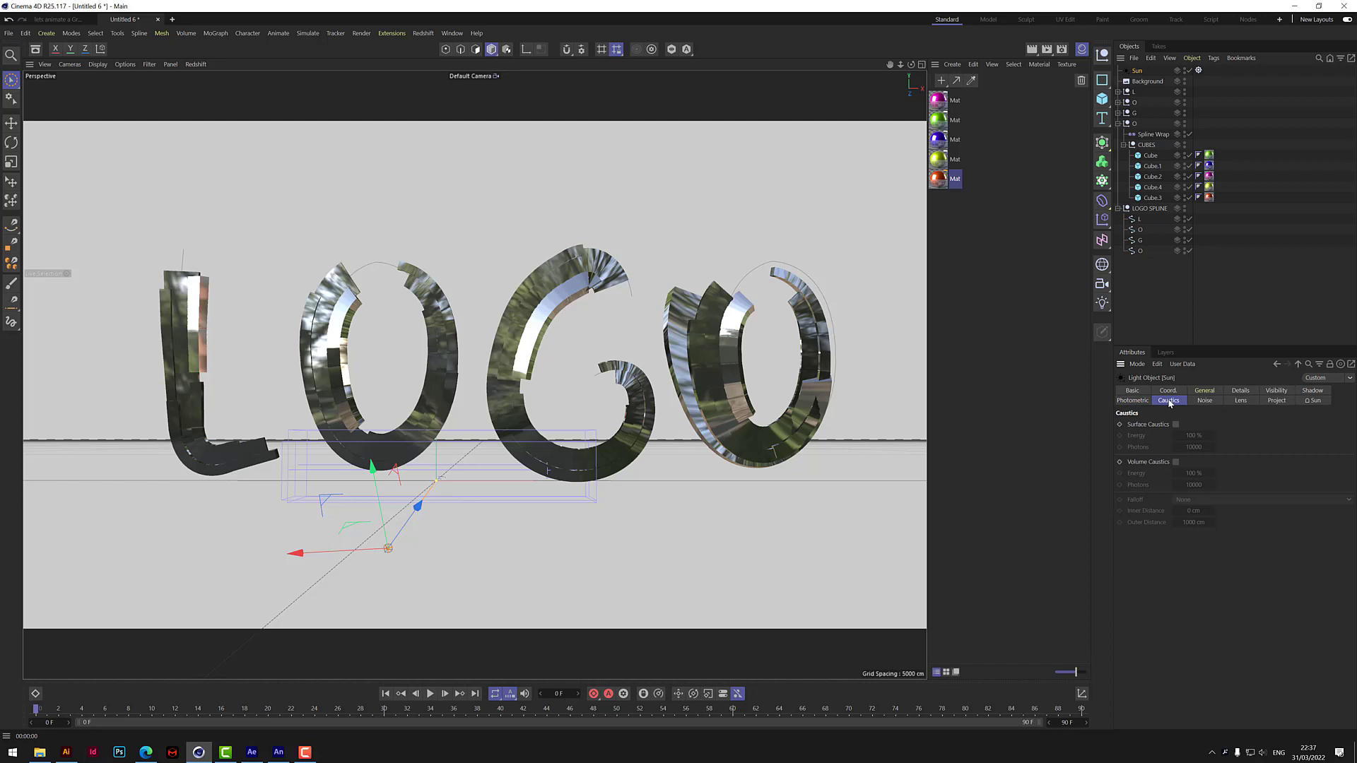
click(1211, 401)
click(1242, 402)
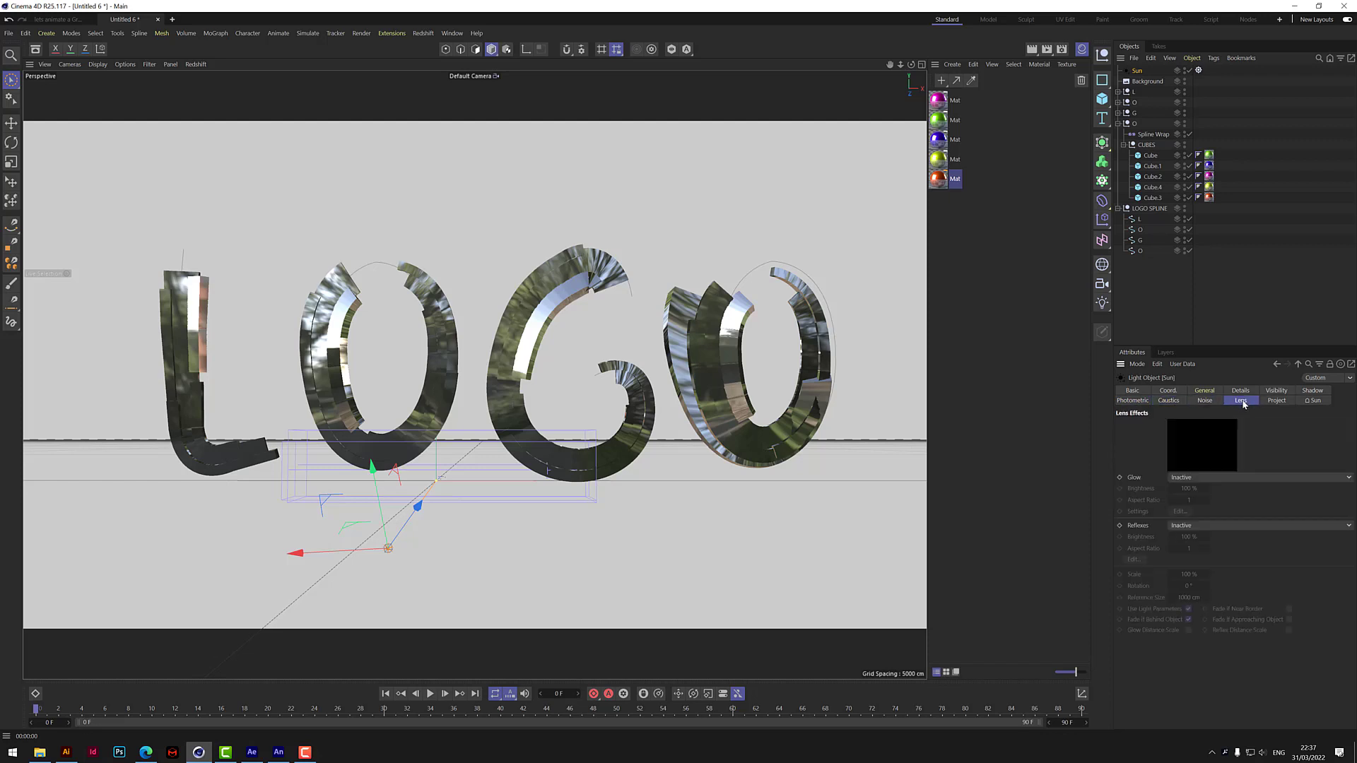
click(1278, 401)
click(1316, 400)
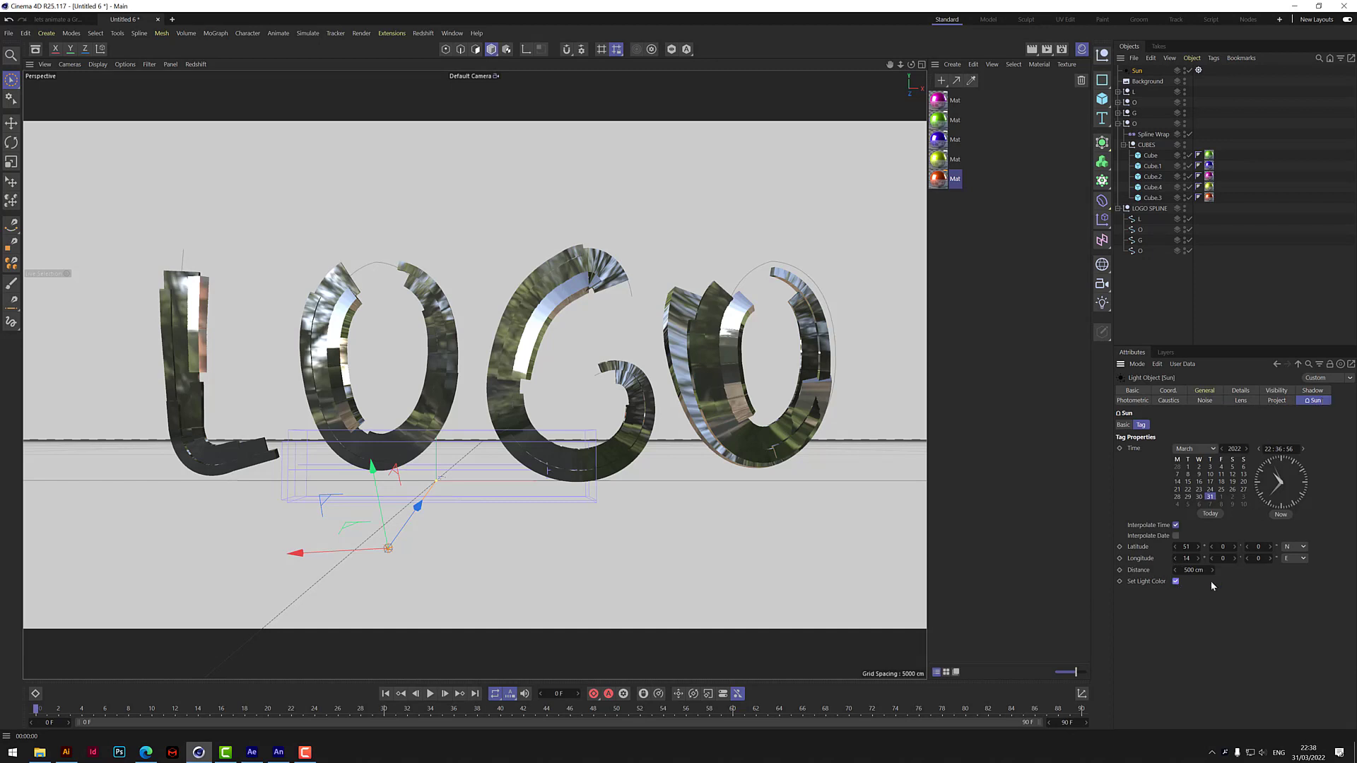
click(1031, 50)
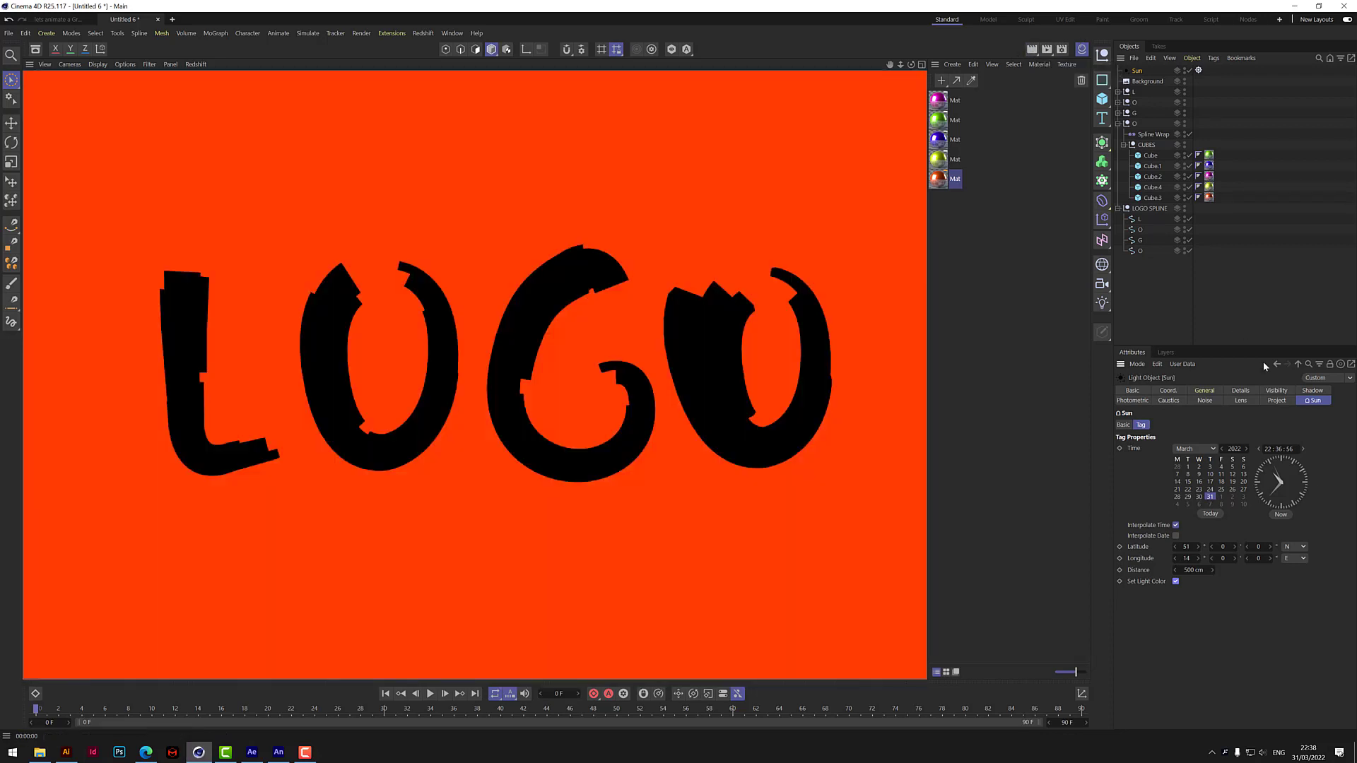
Set the Sun's time of day to 07:36:56, clear the selection and render the view.
click(1273, 447)
key(BackSpace)
text(07)
key(Return)
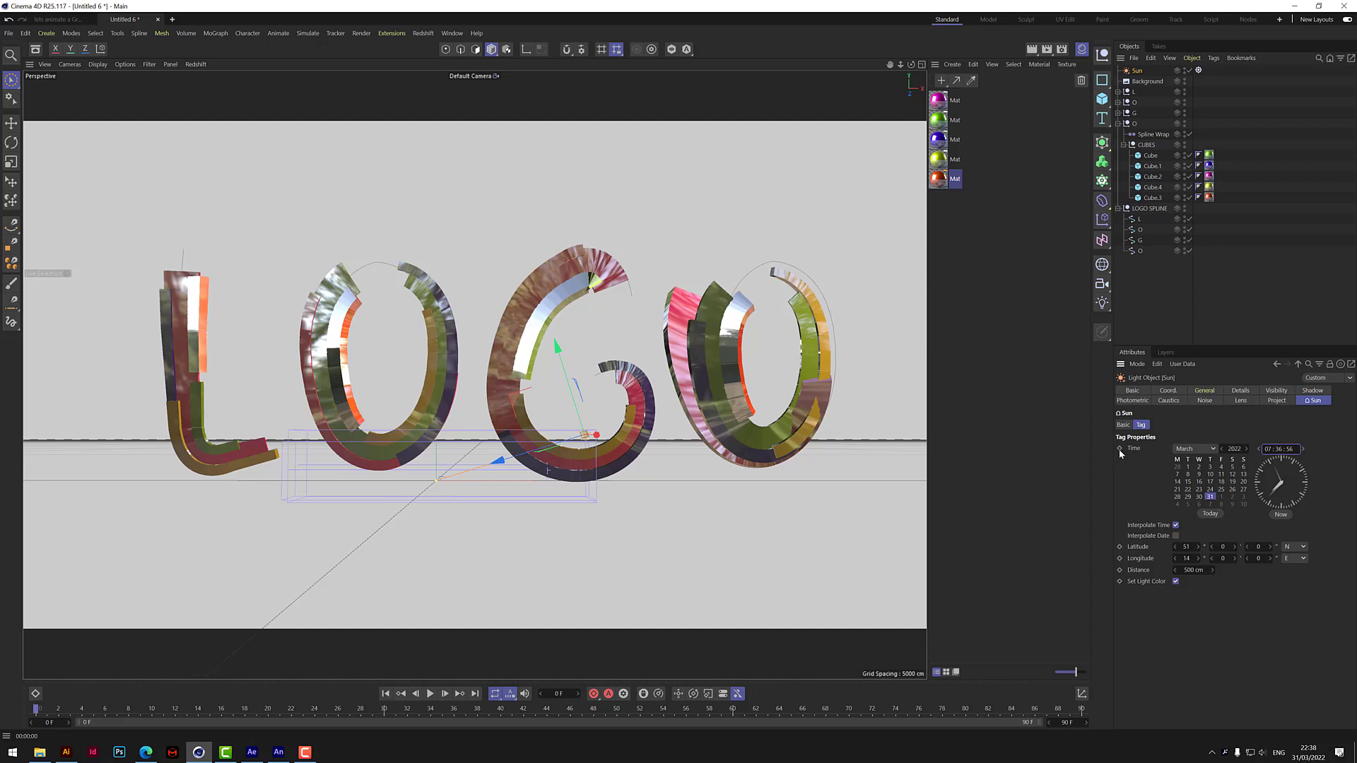
click(1238, 279)
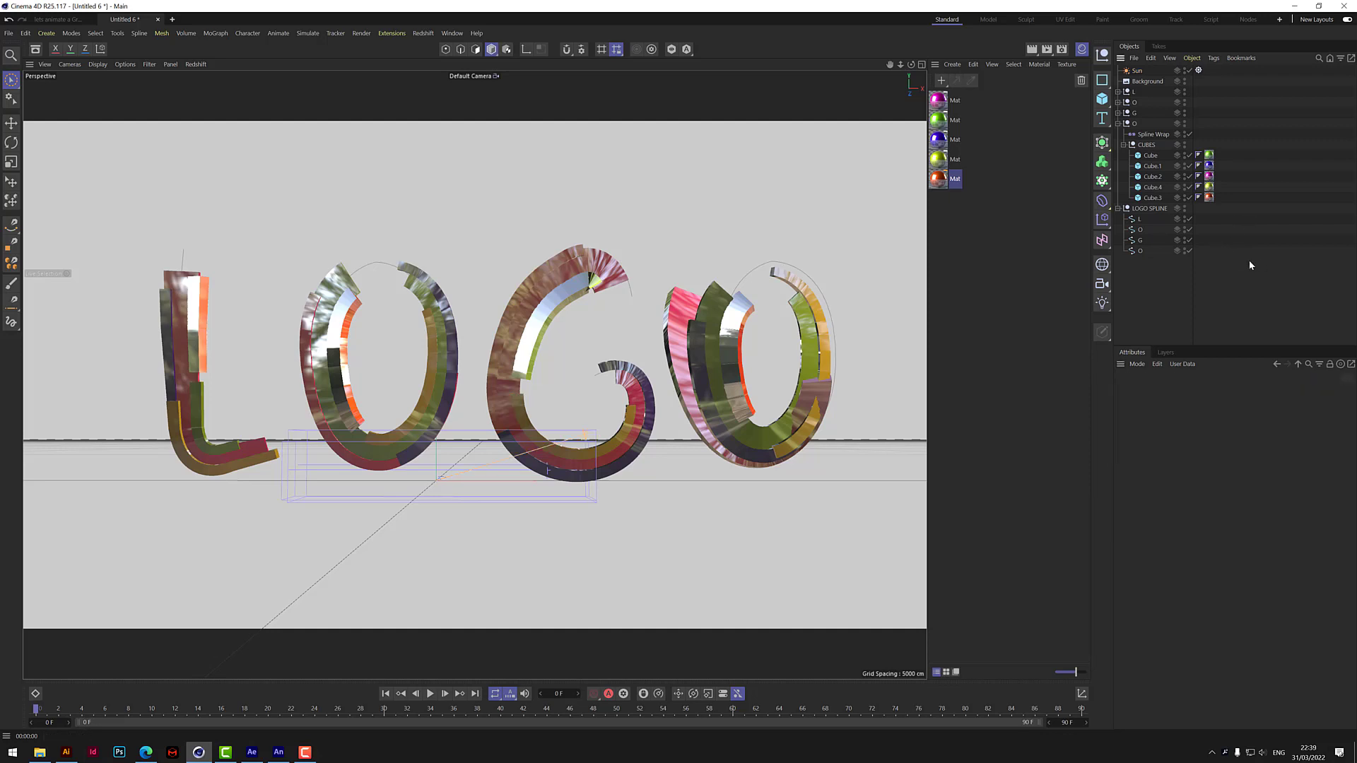
click(1031, 50)
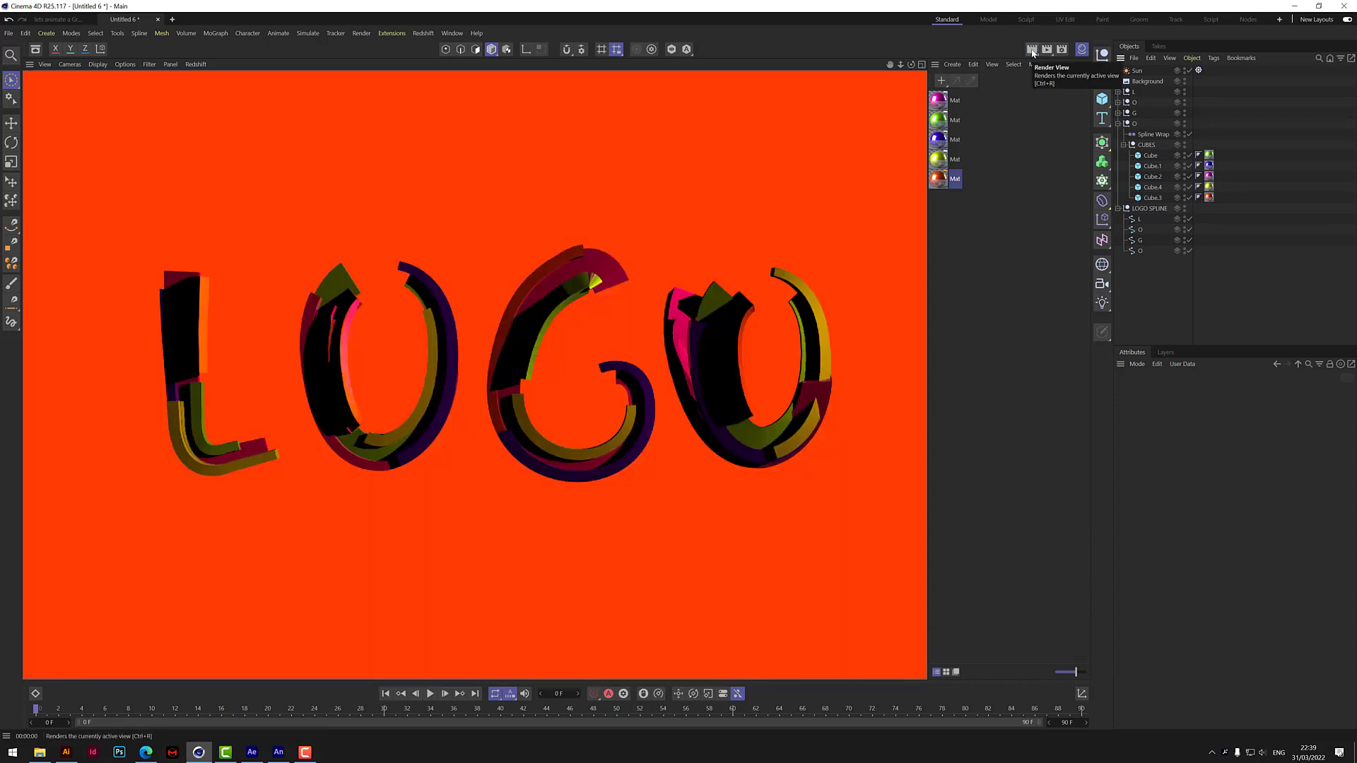
Set the Sun light's raytraced shadow density to 75%, render the view and clear the selection.
click(1137, 72)
click(1312, 391)
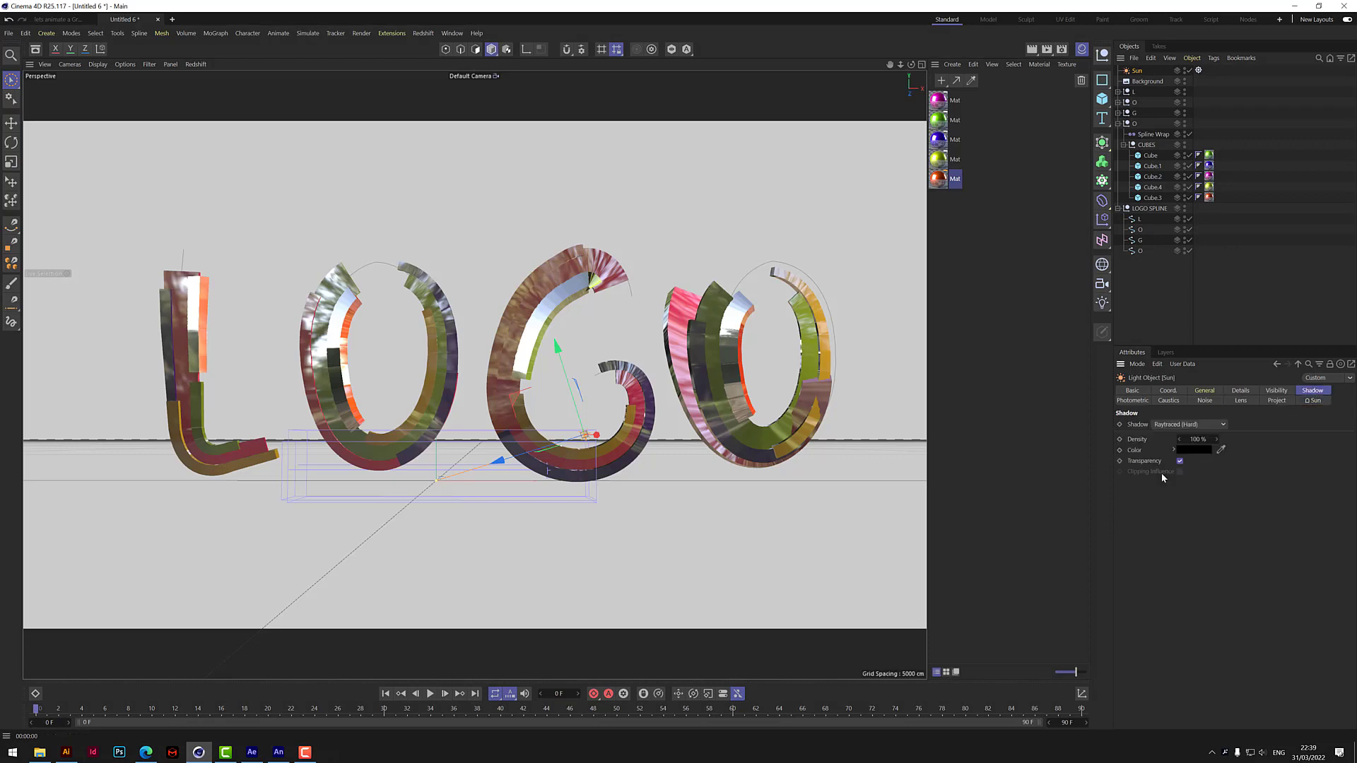
click(1194, 438)
text(75)
key(Return)
click(1032, 49)
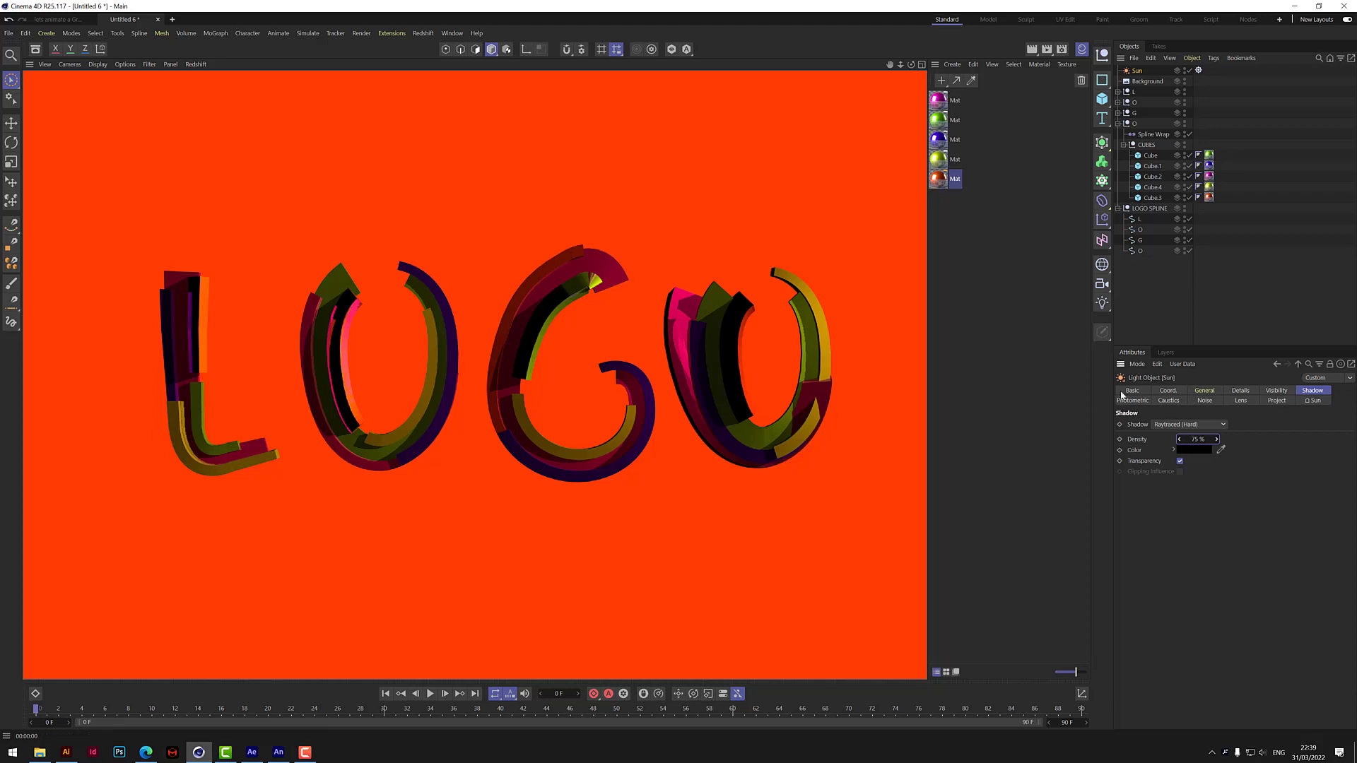
click(1178, 286)
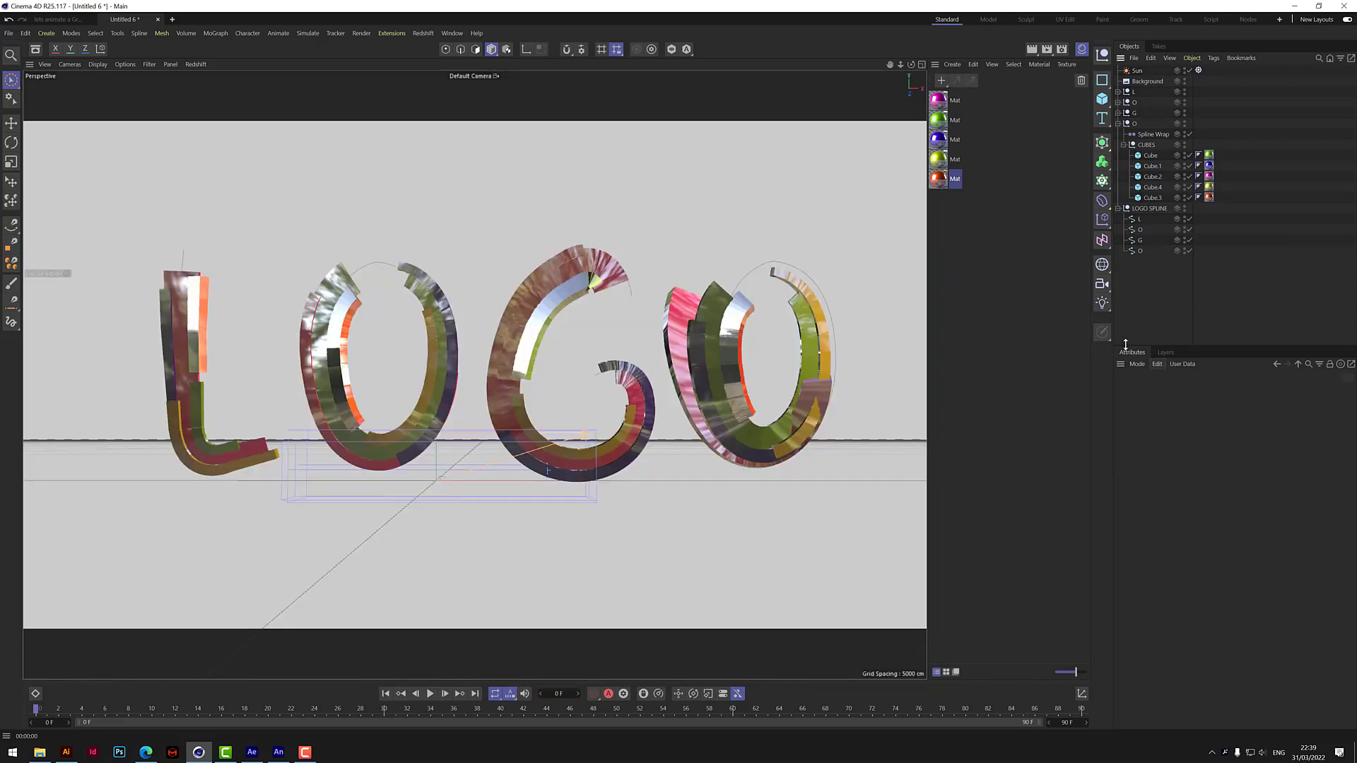
Select the Spline Wrap in the letter L group and extend the timeline's end to 500 frames.
click(1145, 134)
click(1118, 124)
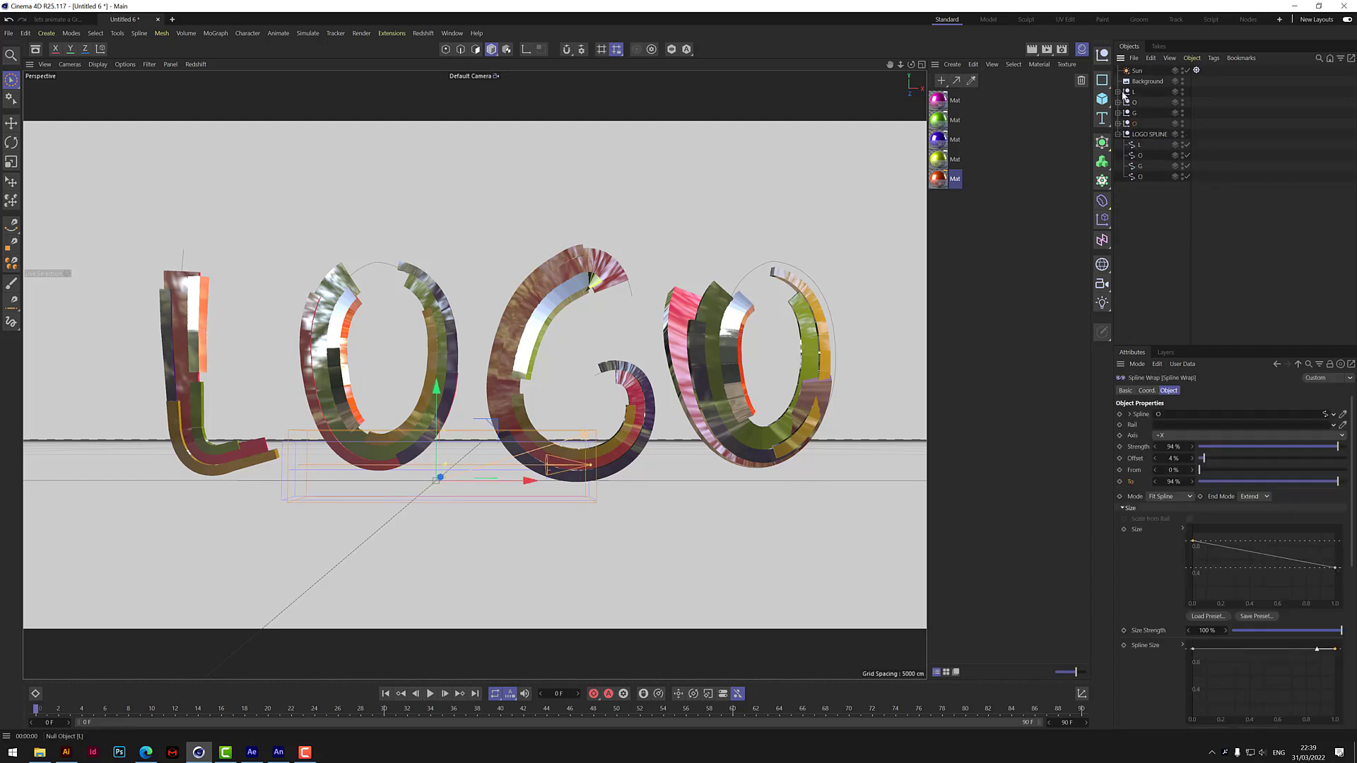
click(1118, 92)
click(1152, 105)
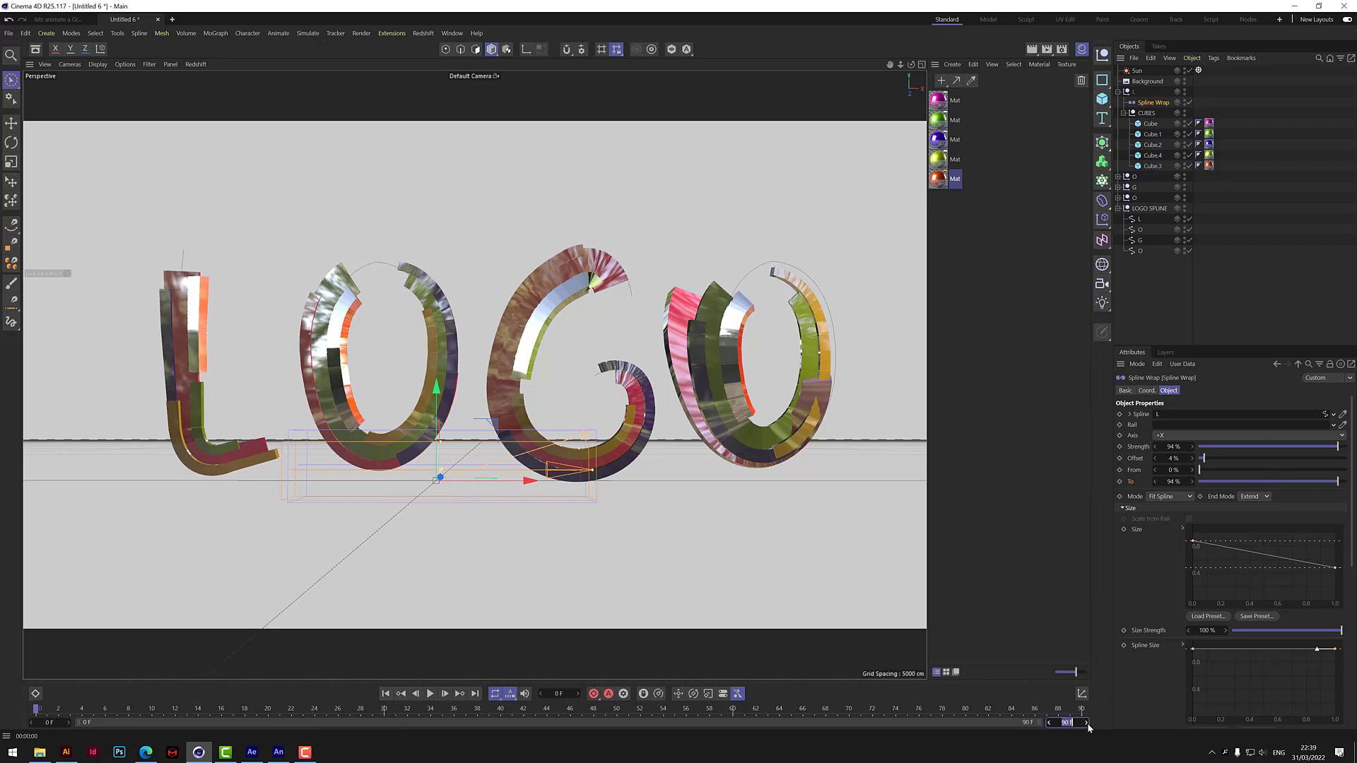
text(00)
key(Return)
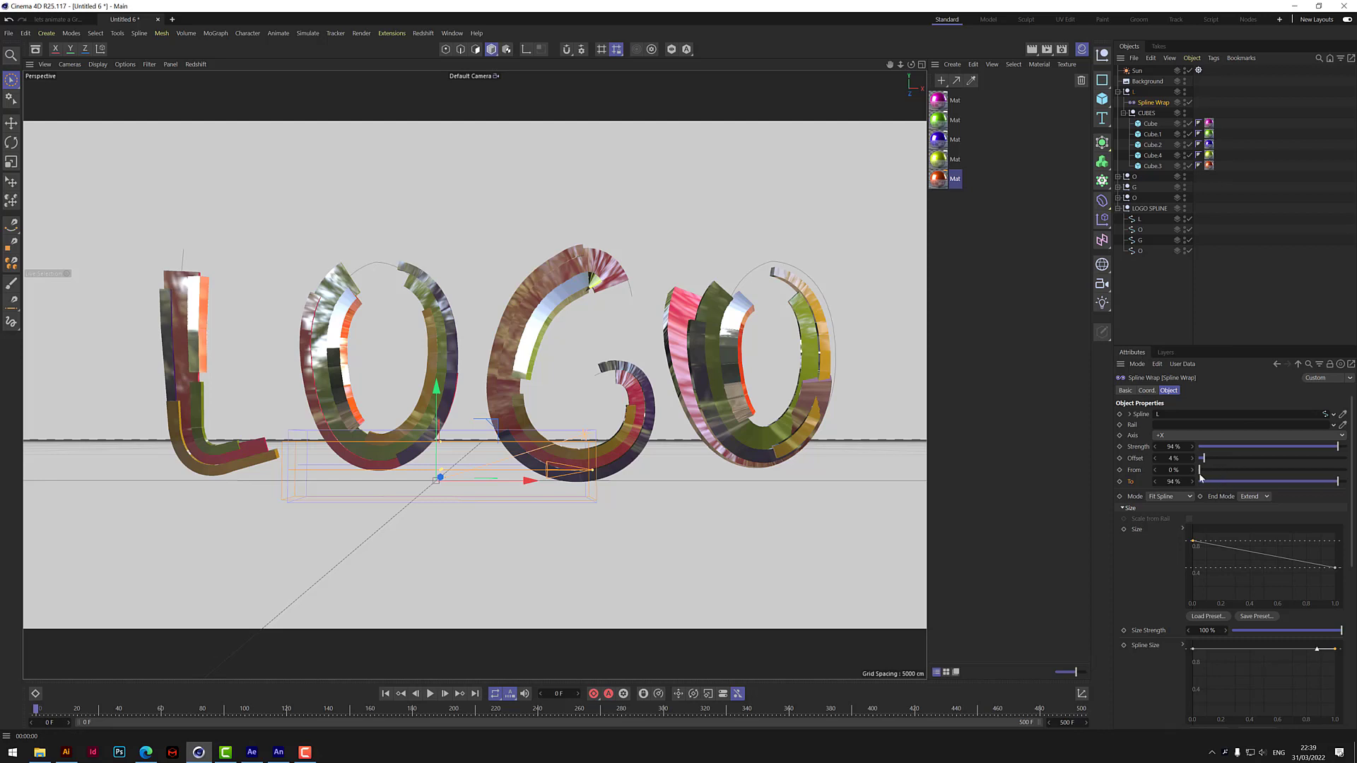
Keyframe the L Spline Wrap's Offset at -154% on frame 0 and 0% on frame 60, and scrub back to check the motion.
drag(1156, 463, 996, 463)
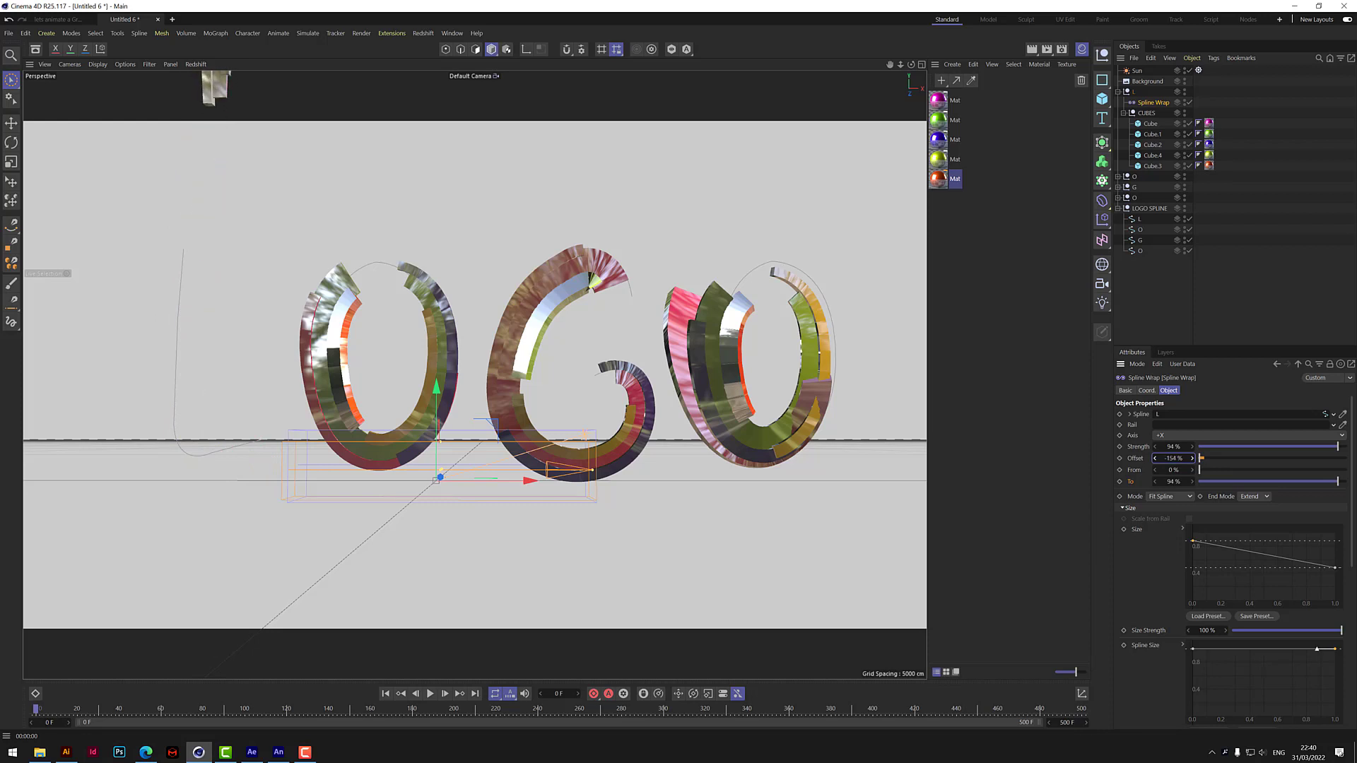
click(1121, 458)
click(162, 709)
drag(1194, 460, 1237, 460)
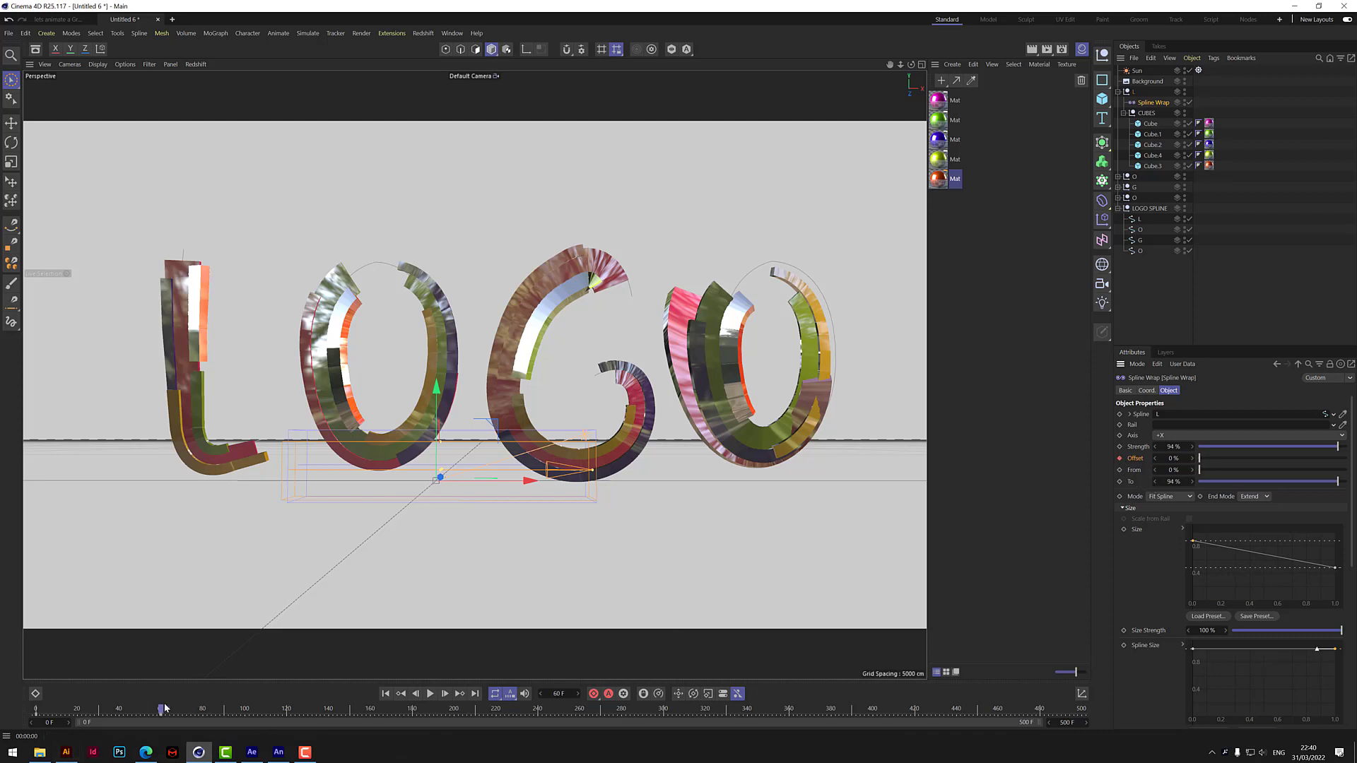
drag(161, 709, 121, 722)
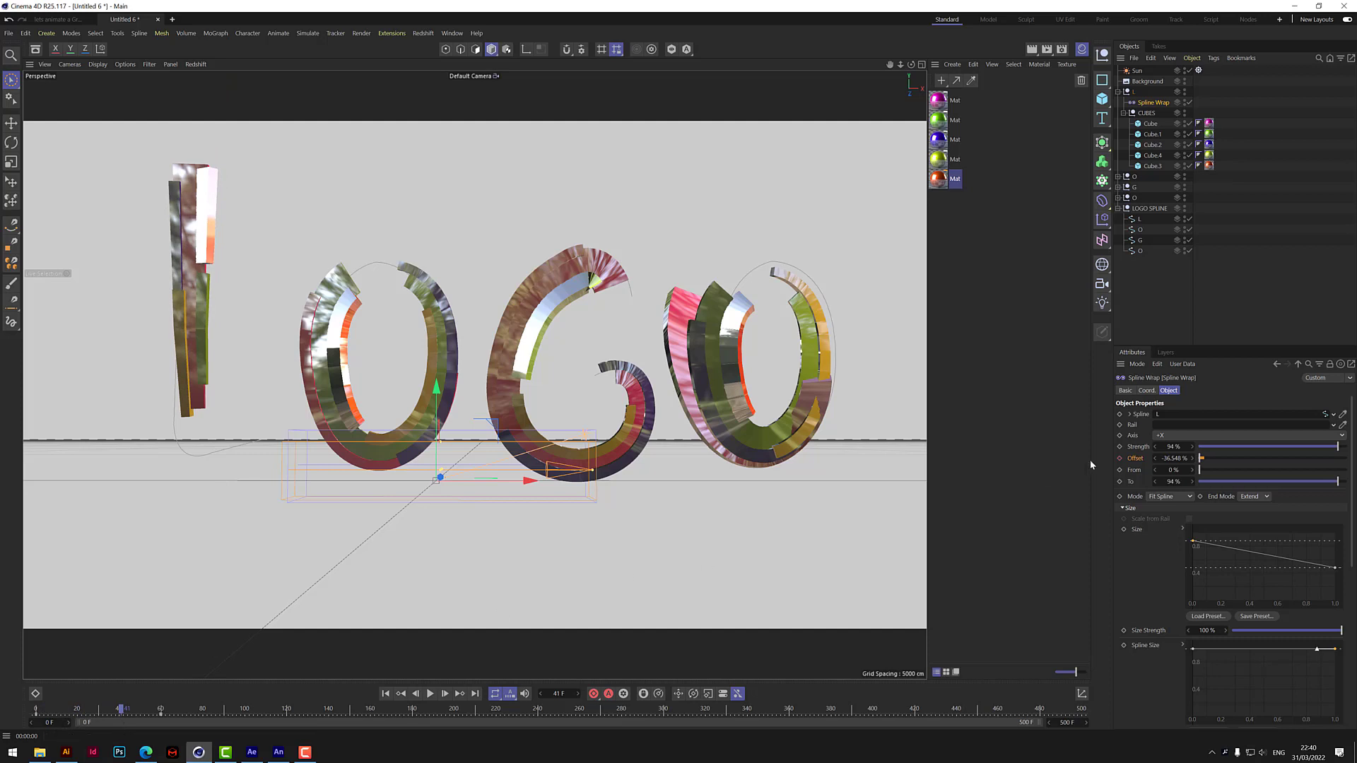
Keyframe the L Spline Wrap's From value at 33% on frame 0 and 7% on frame 40, and return to the start.
drag(1200, 472, 1248, 473)
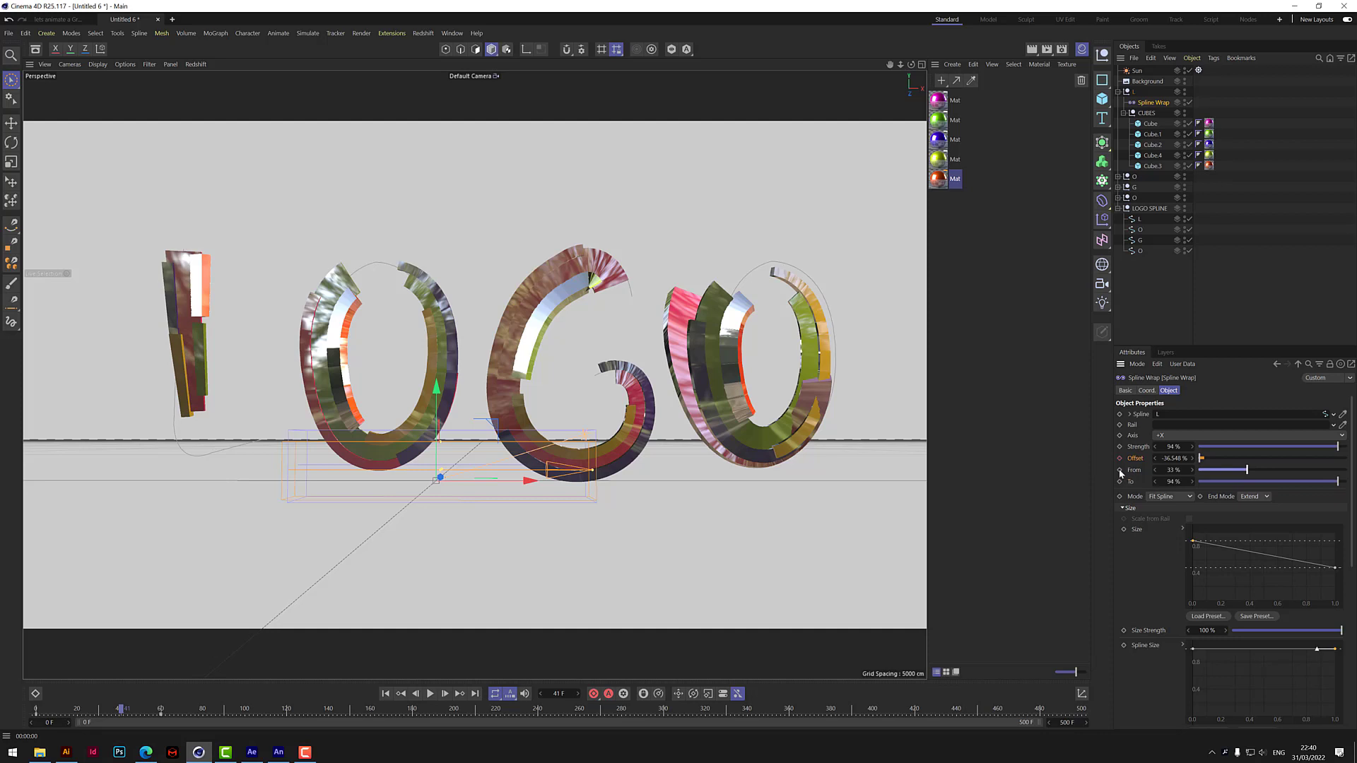
click(385, 693)
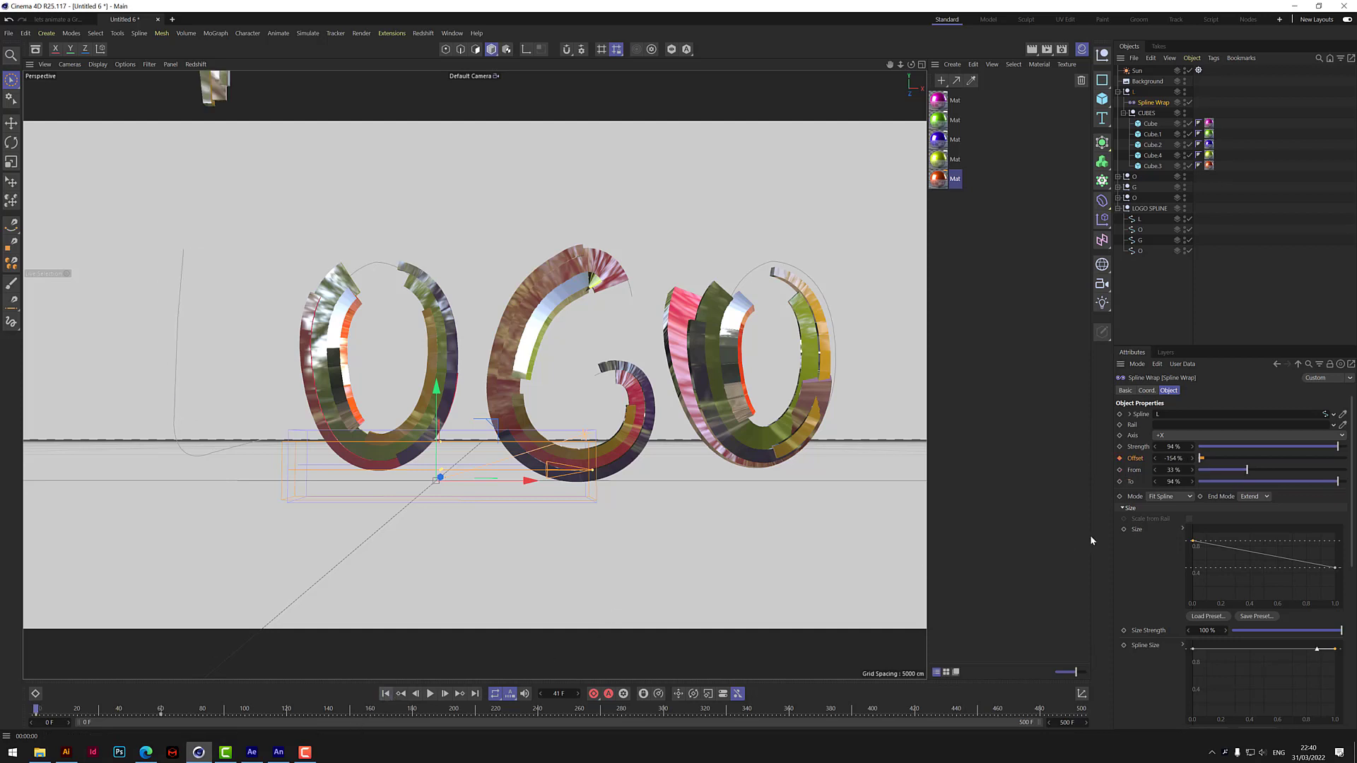
click(1119, 470)
drag(34, 713, 121, 707)
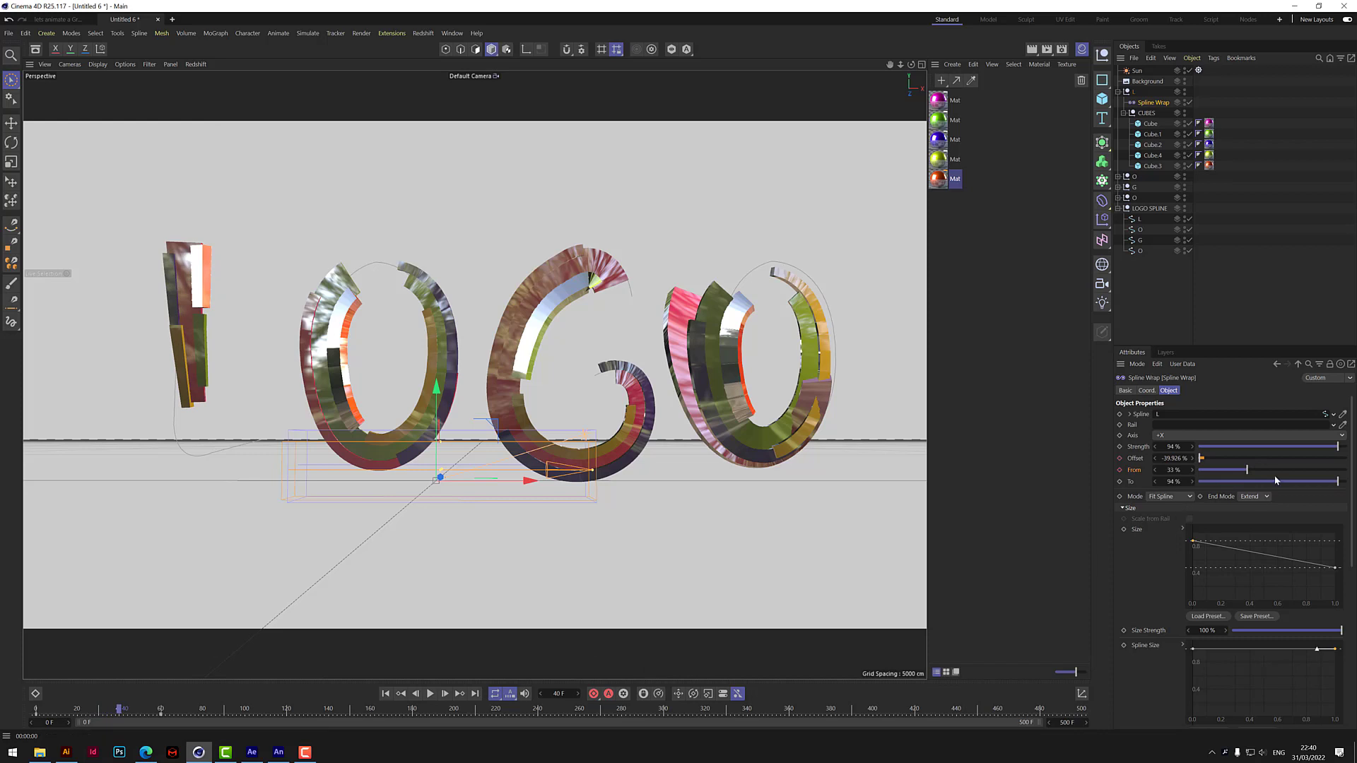
drag(1247, 475, 1209, 476)
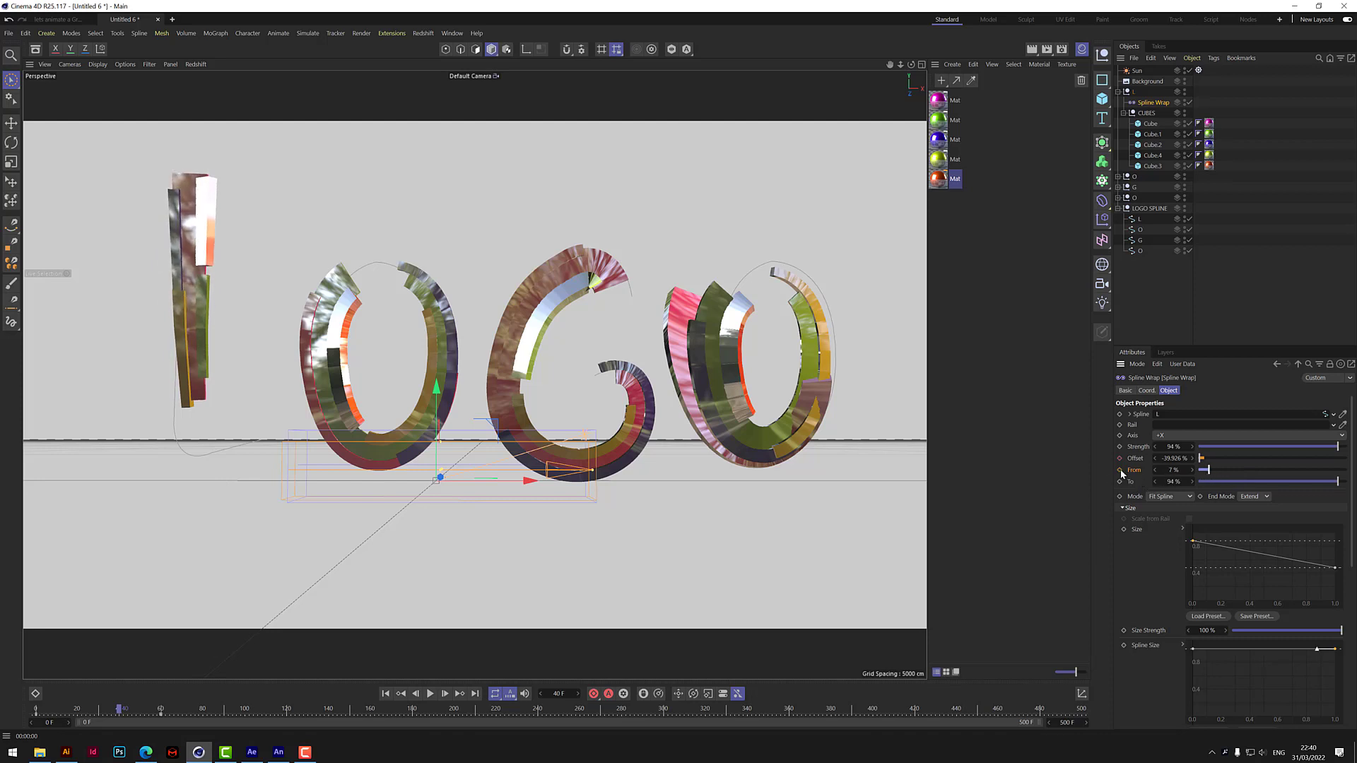
click(385, 693)
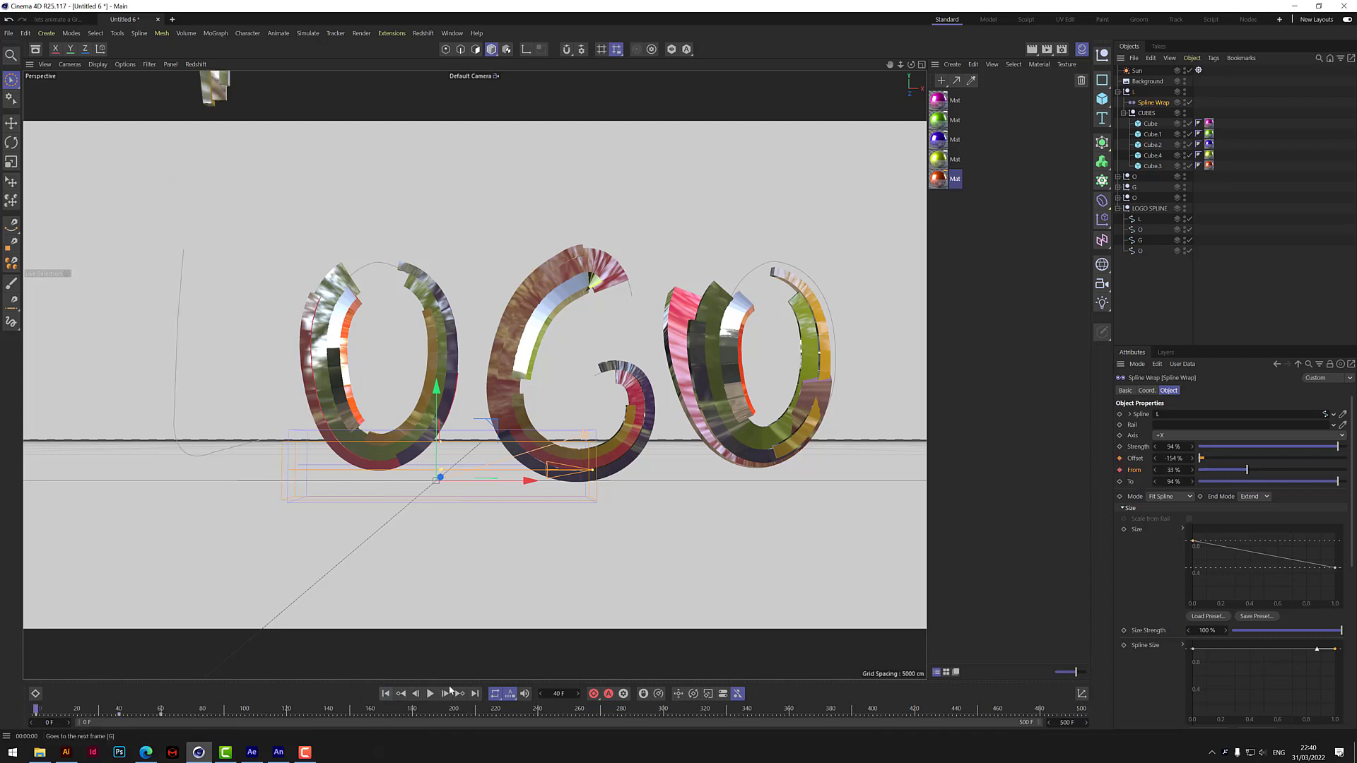
Keyframe the L Spline Wrap's From value at 38% on frame 54.
click(429, 693)
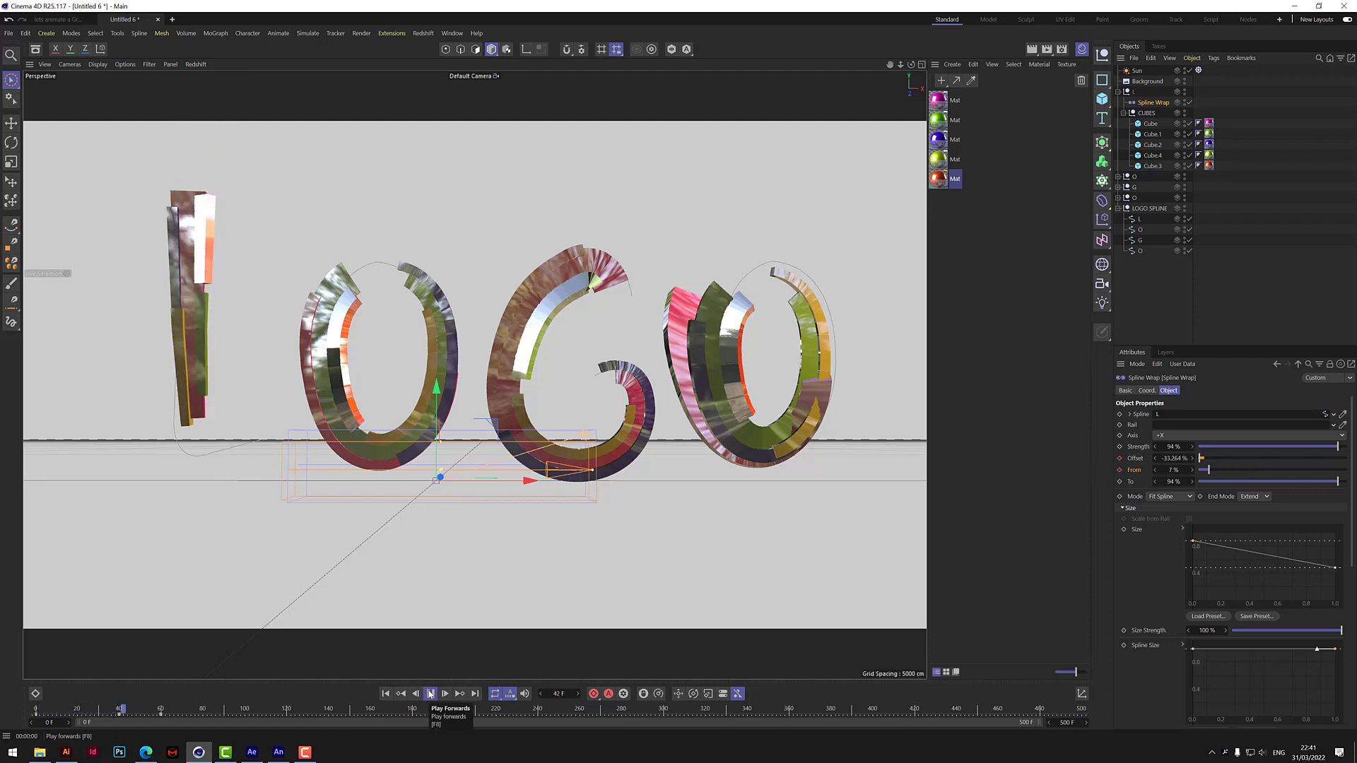
click(429, 693)
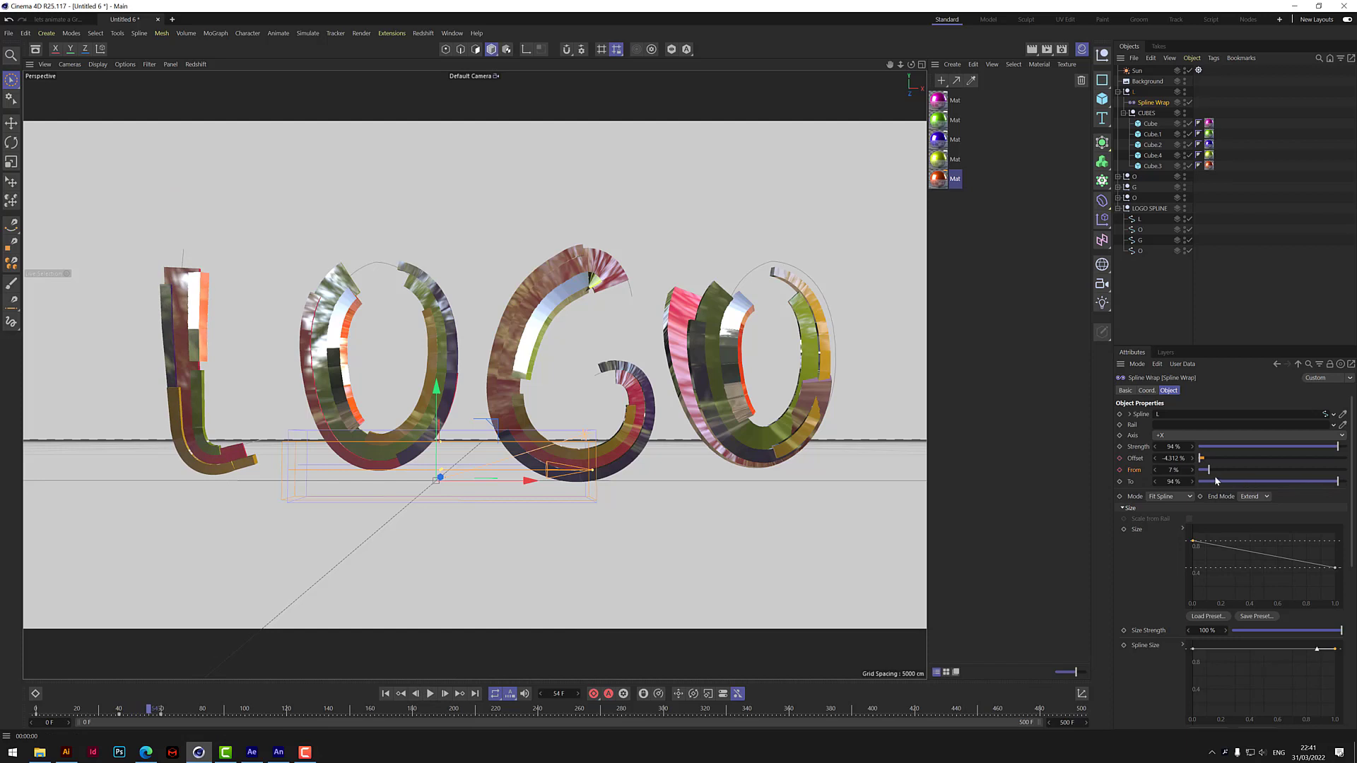
drag(1209, 471, 1255, 471)
click(1119, 470)
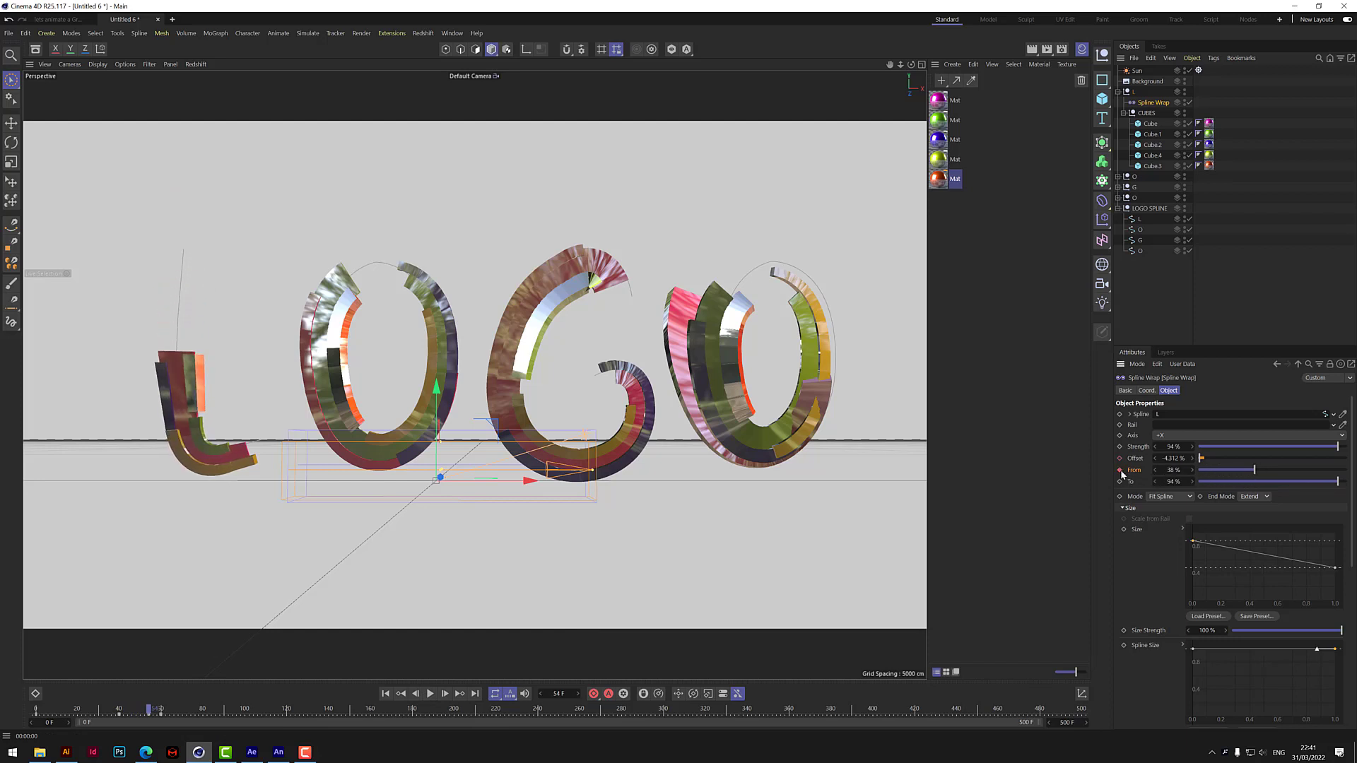
Keyframe the L Spline Wrap's Offset at 13% and From at 0% on frame 72, and replay the animation.
click(429, 694)
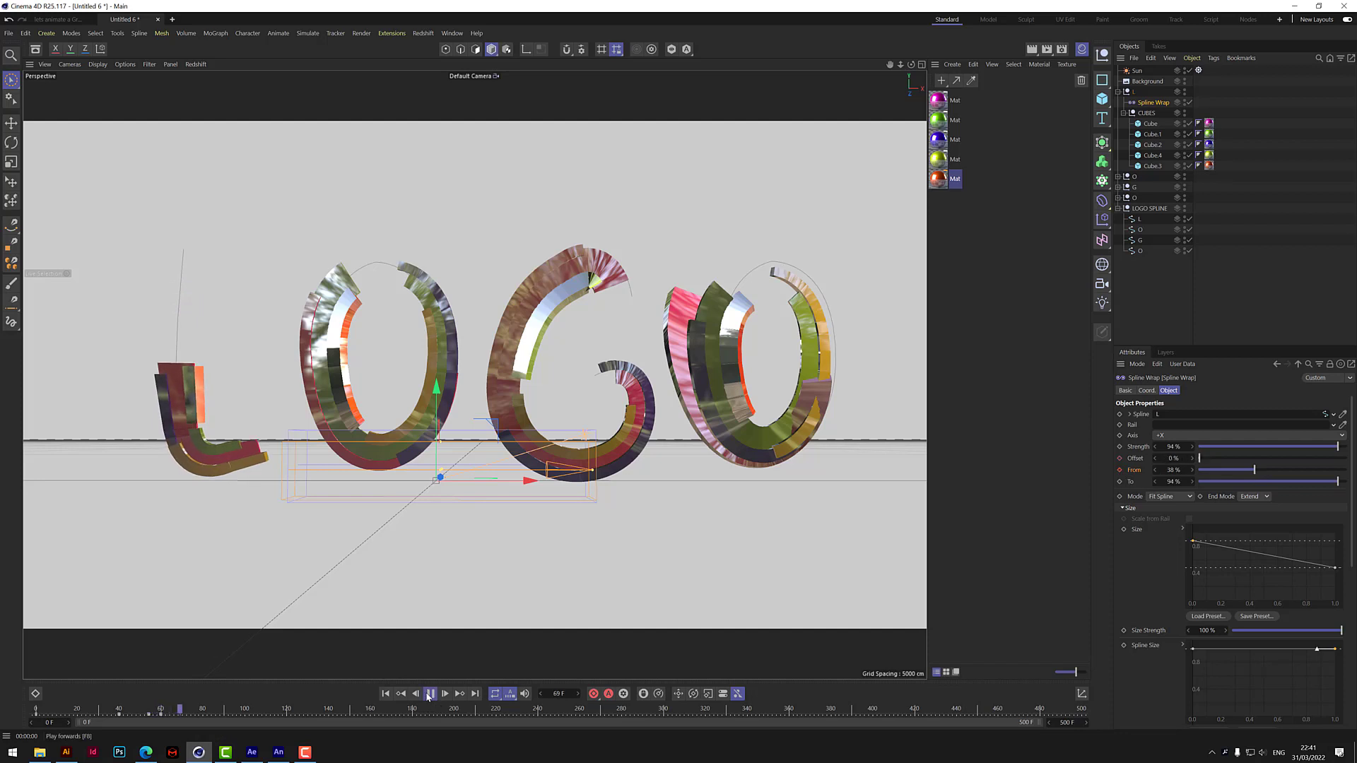
click(429, 694)
drag(1199, 460, 1163, 480)
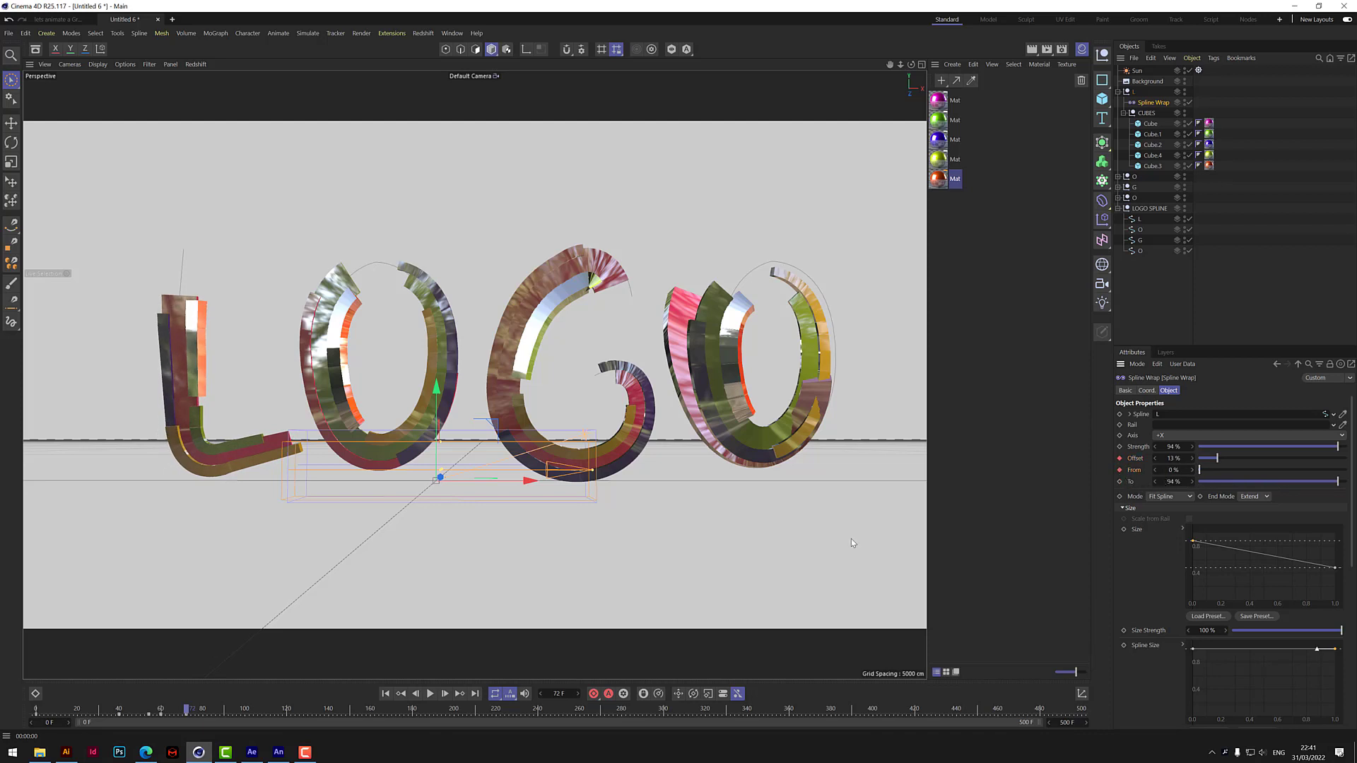
click(386, 694)
click(431, 693)
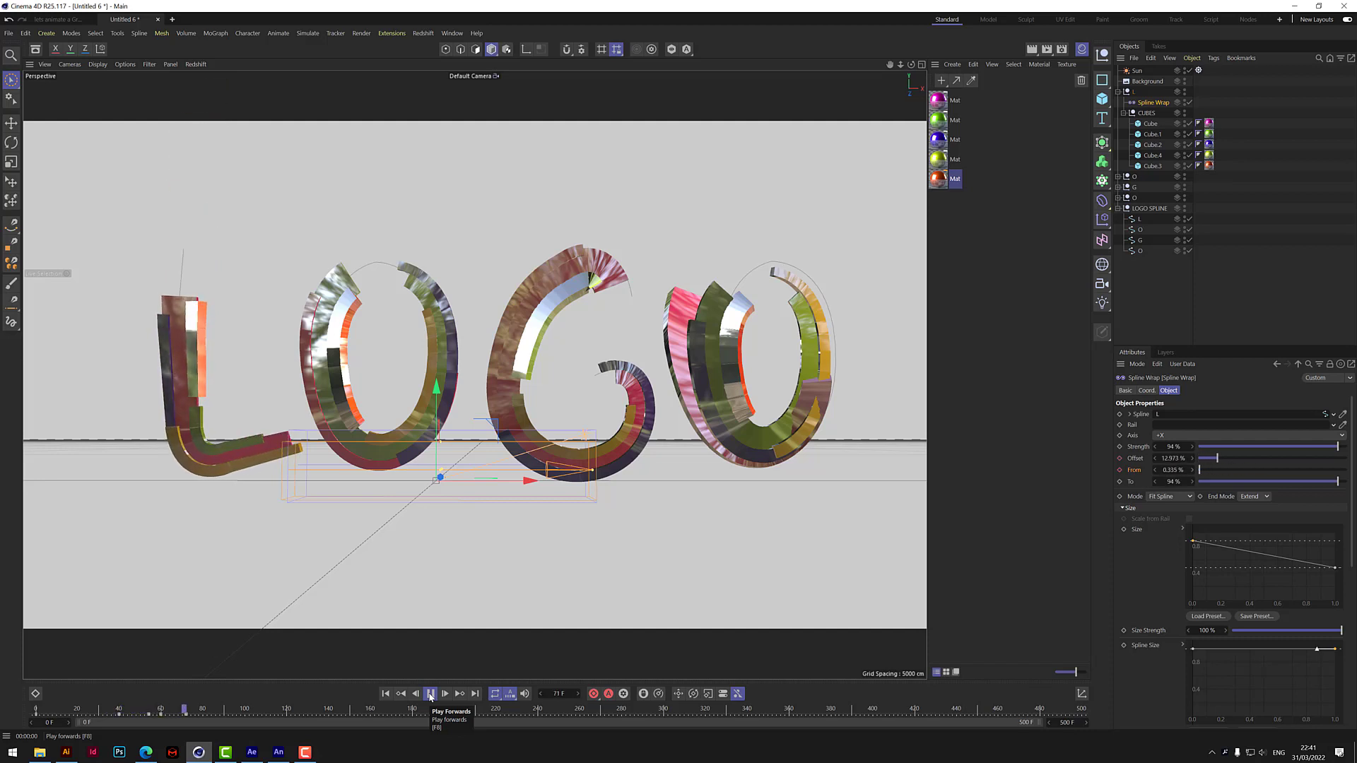
click(430, 693)
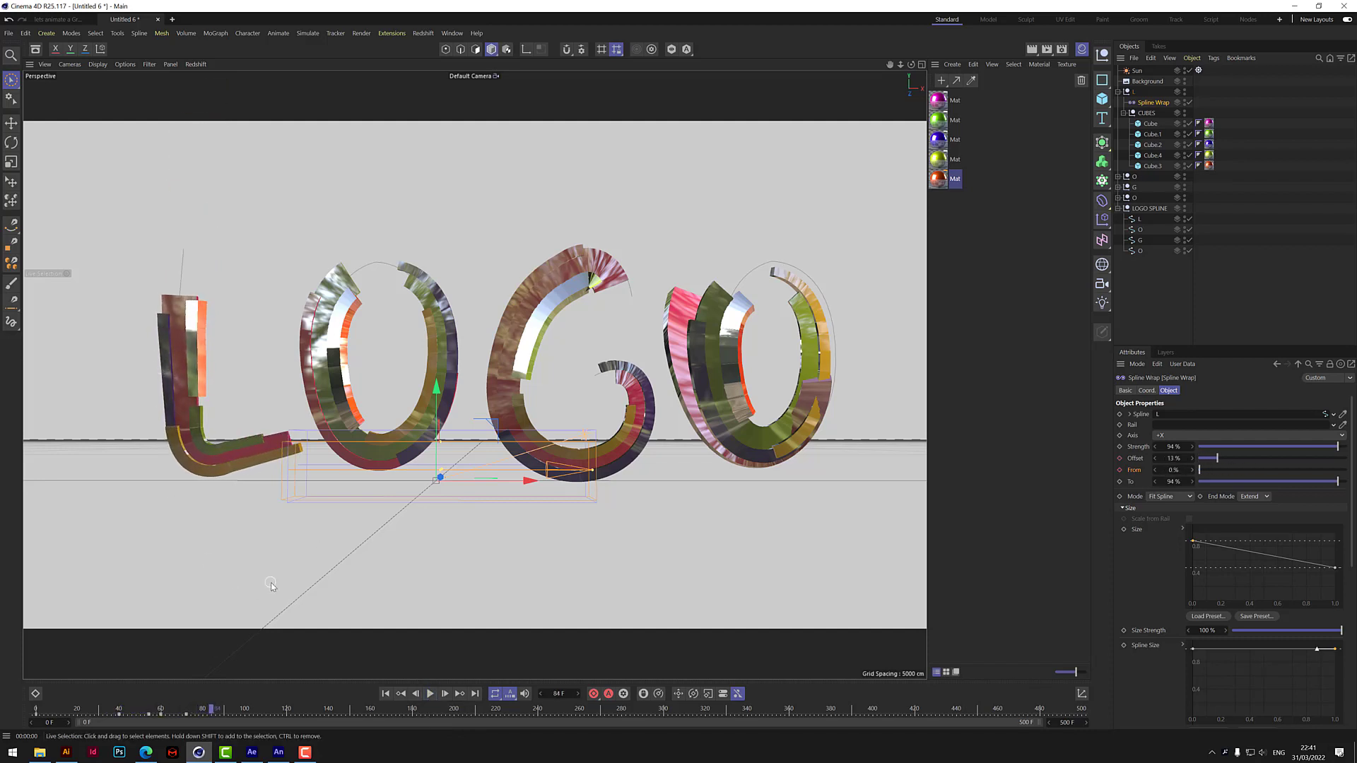
Keyframe the L Spline Wrap's Offset at 0% on frame 74 and replay the animation from the start.
mouse_move(205, 719)
mouse_down()
mouse_move(164, 719)
mouse_move(191, 721)
mouse_up()
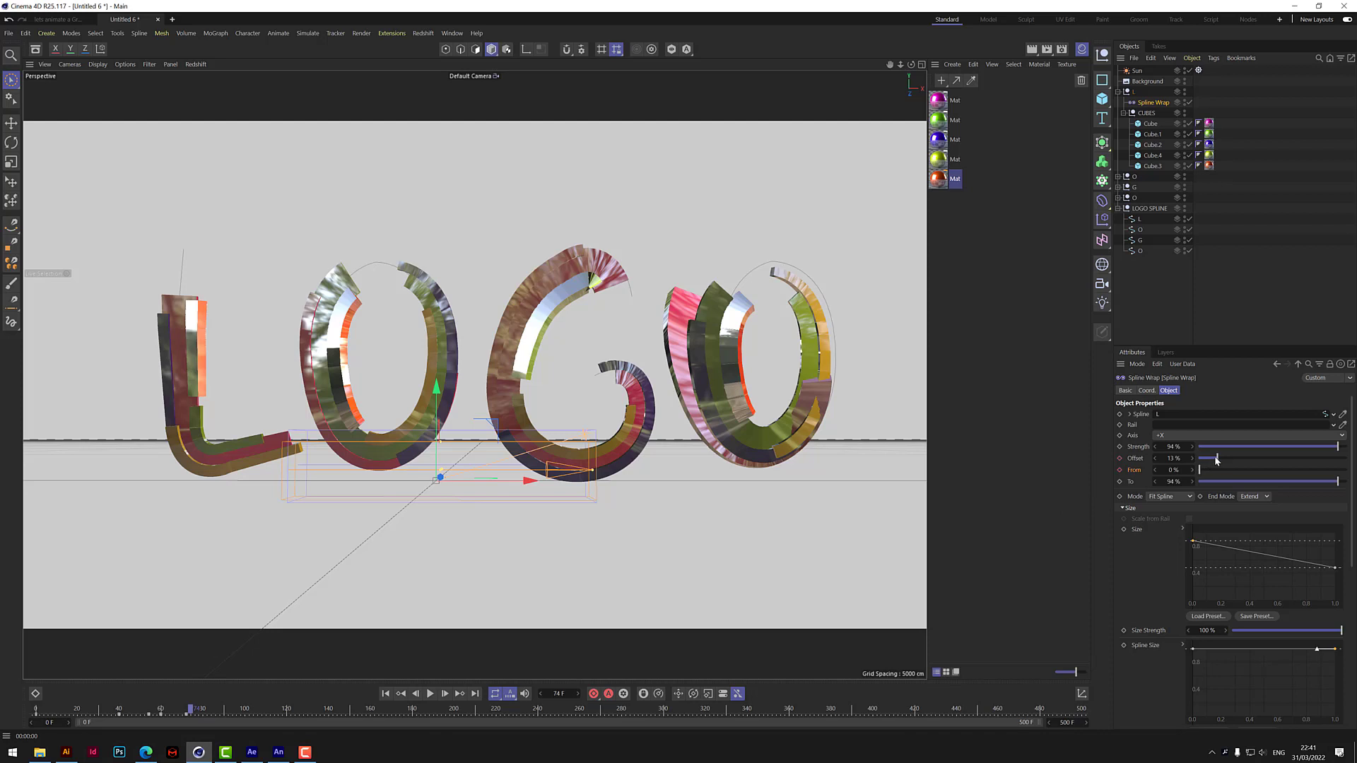
drag(1216, 460, 1180, 468)
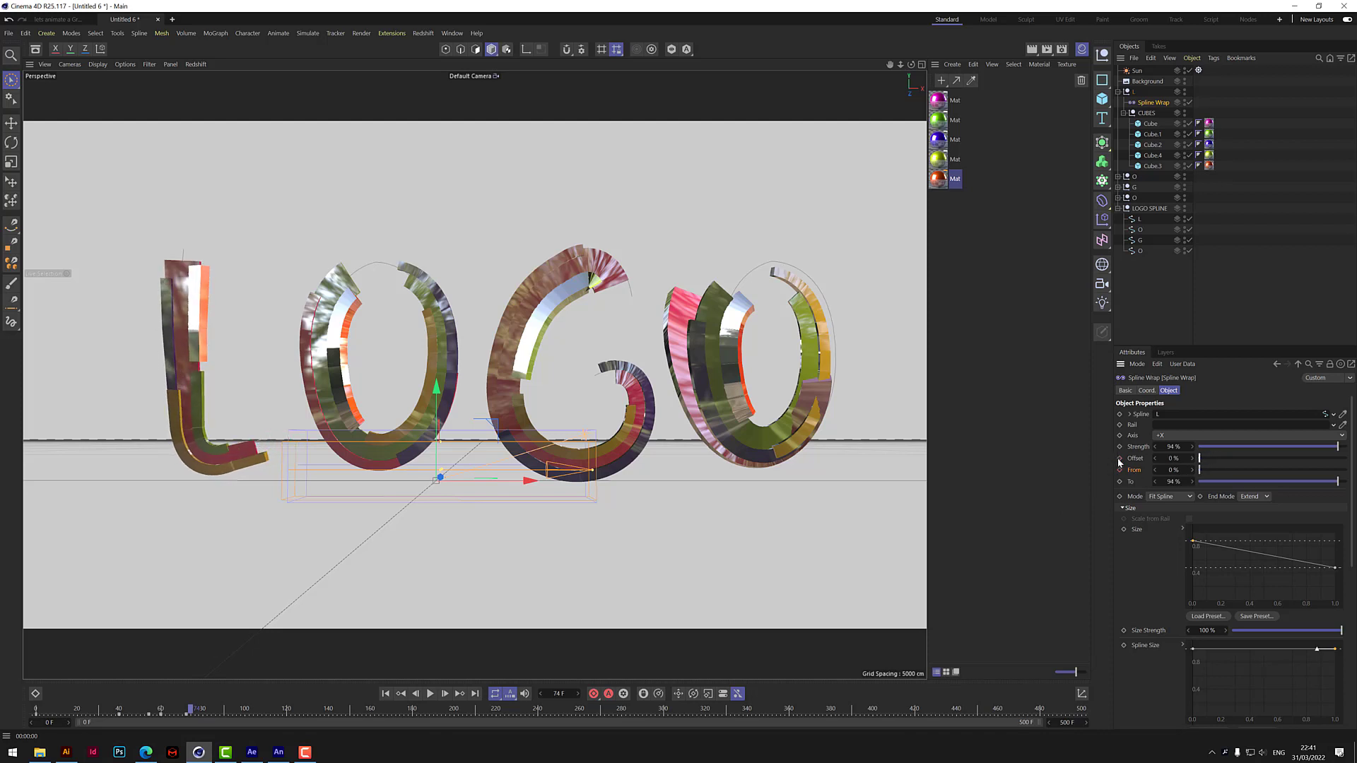
click(385, 694)
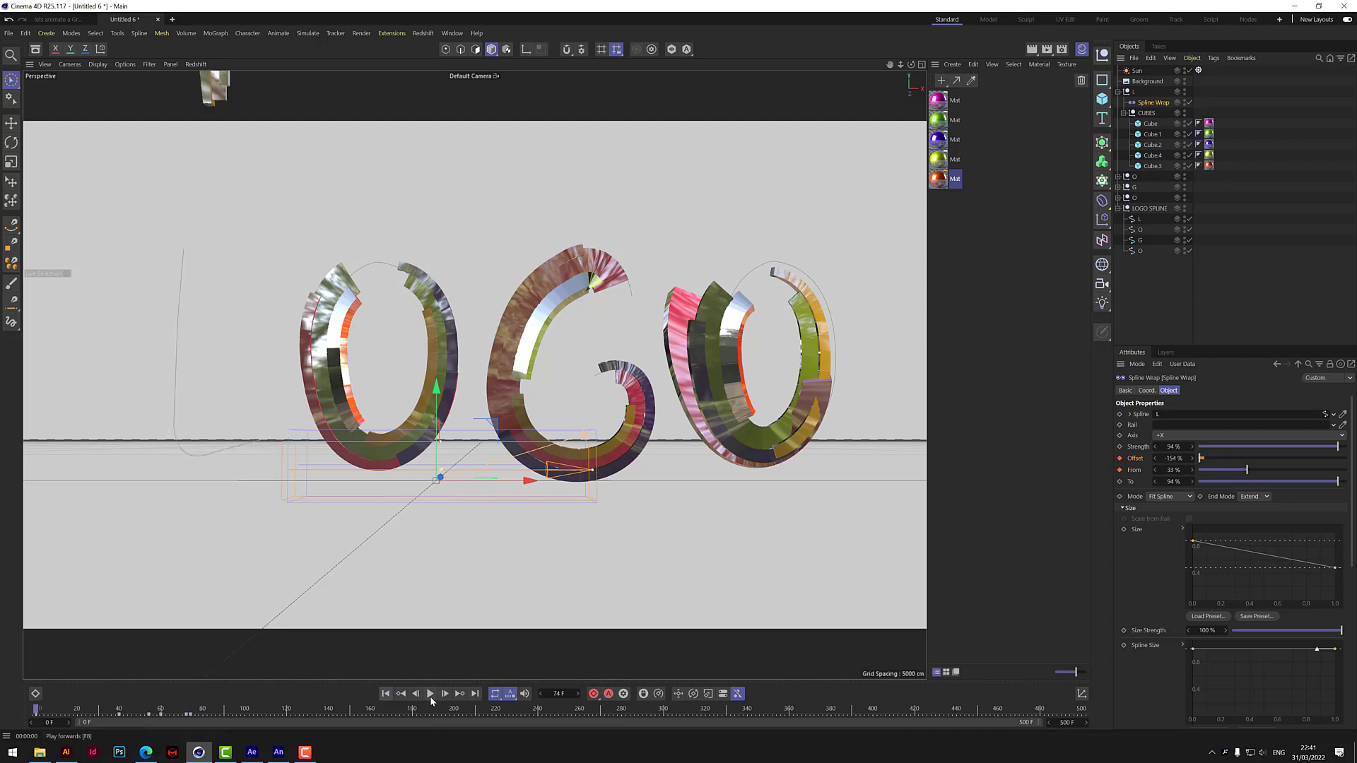
click(430, 693)
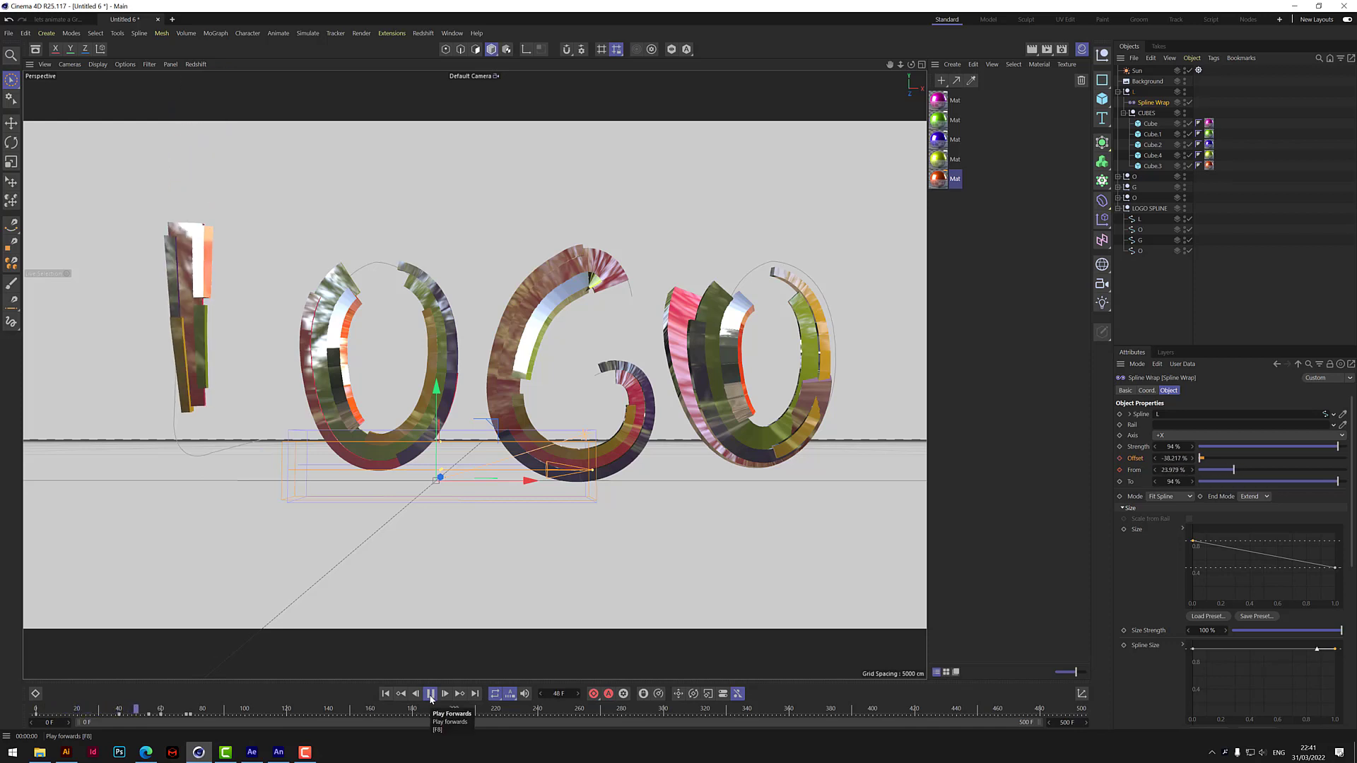
click(430, 694)
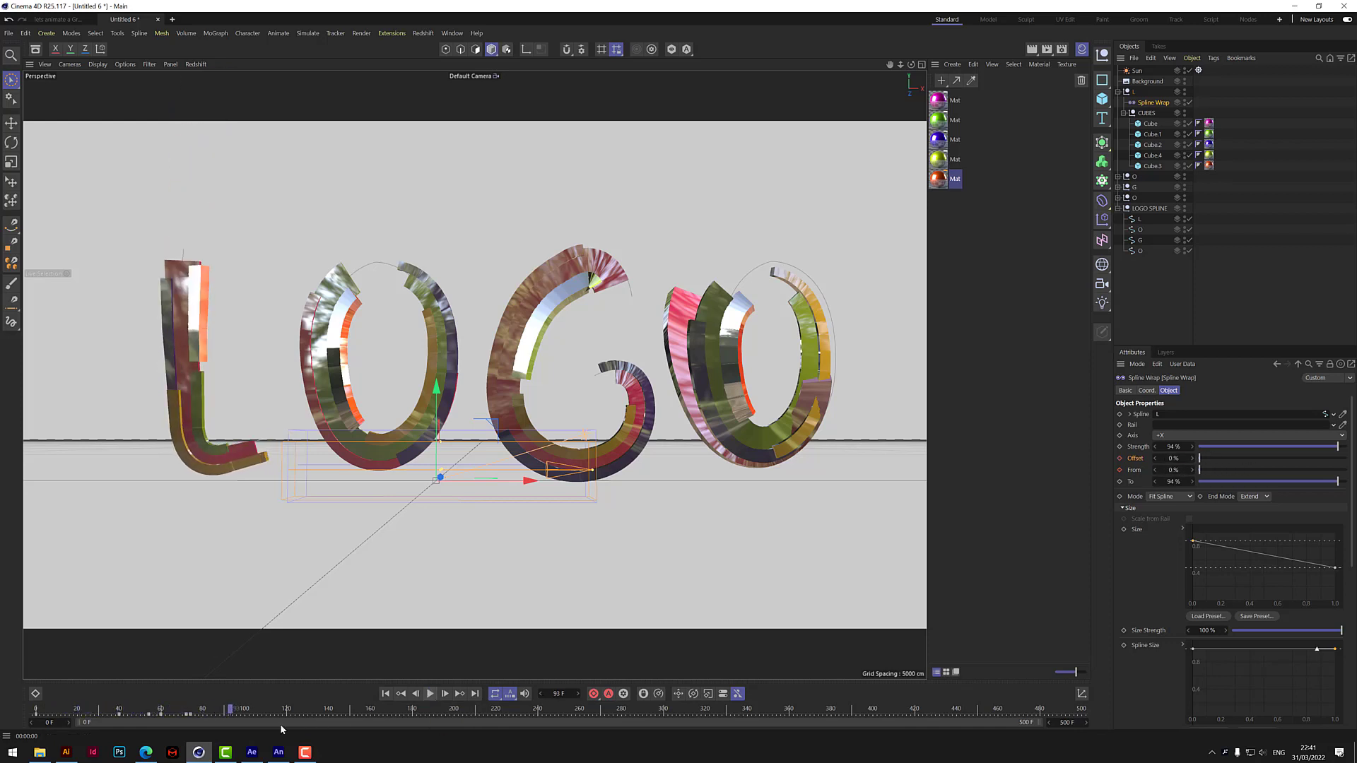
Move the Offset keyframe from frame 74 to frame 87 and replay the animation from the start.
click(190, 715)
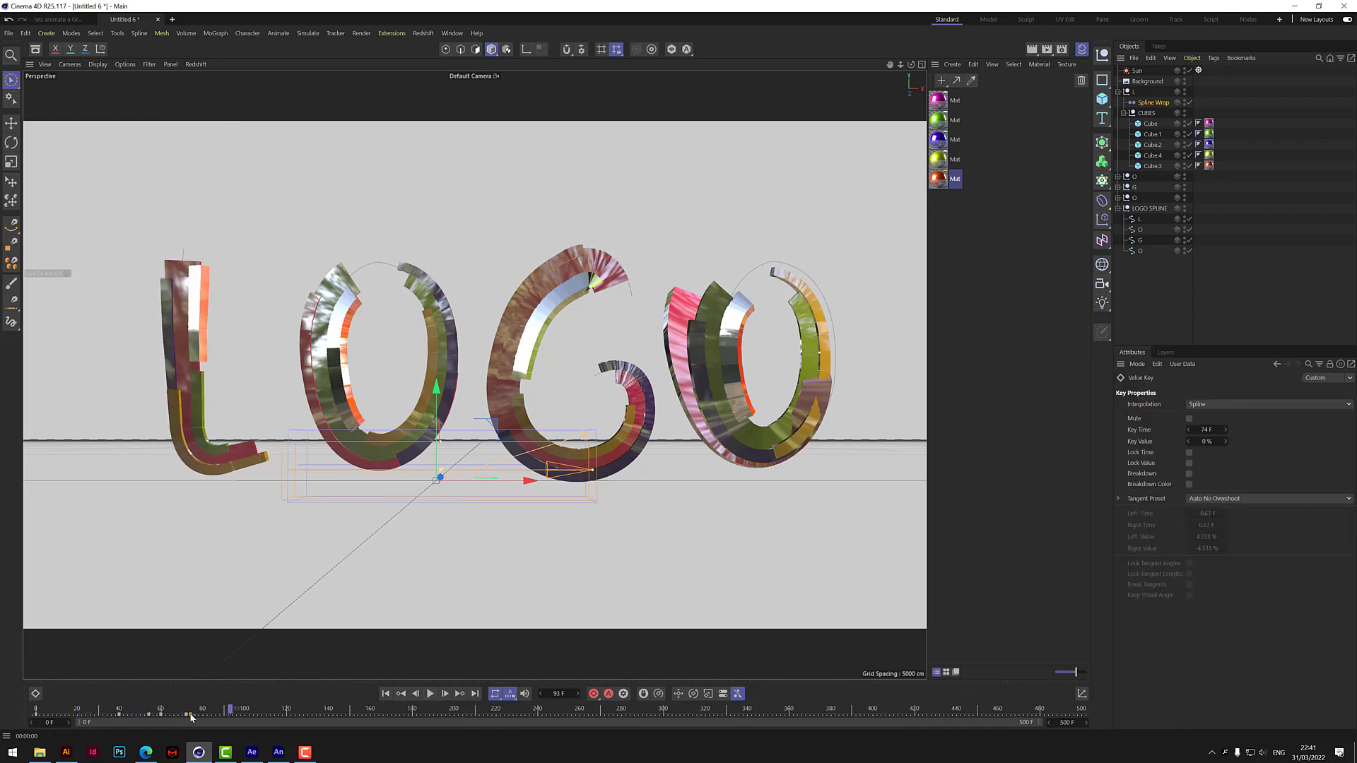
drag(190, 715, 218, 715)
key(shift+f)
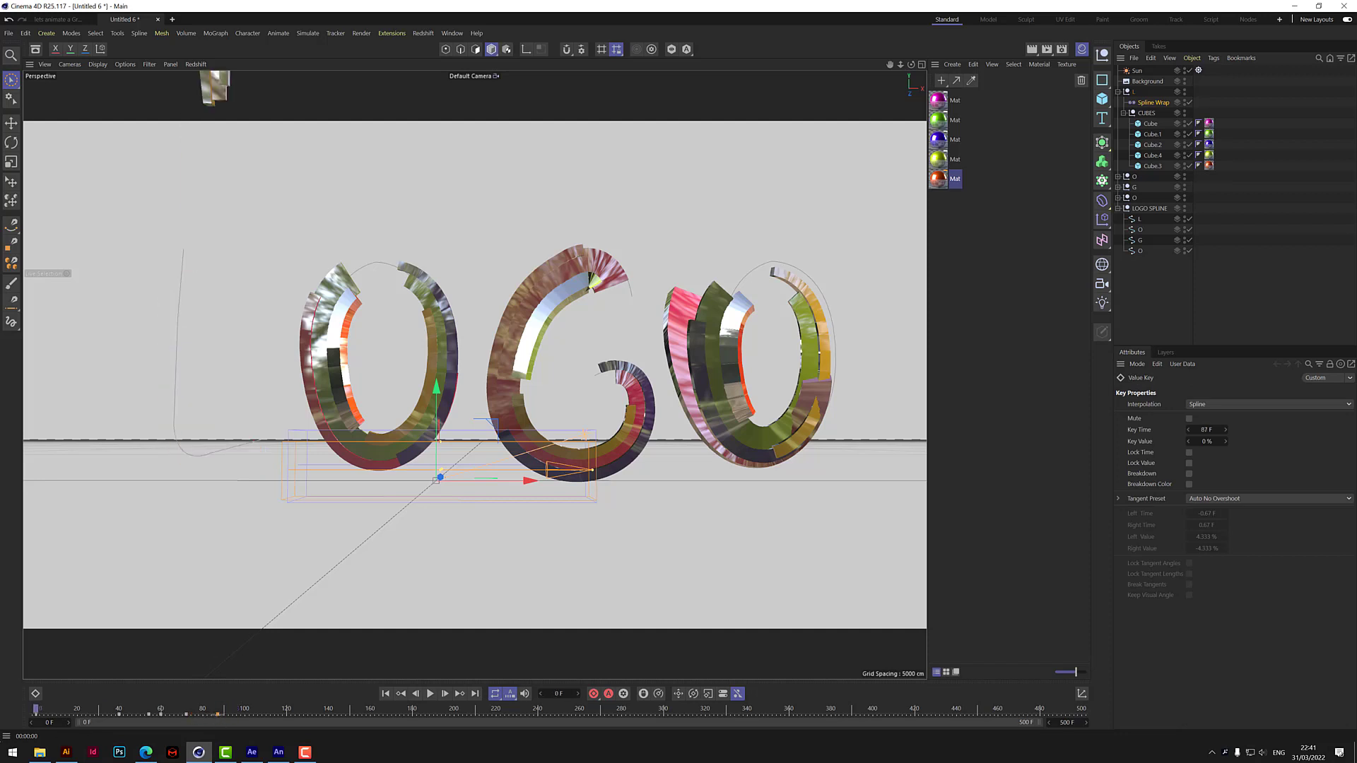
click(431, 694)
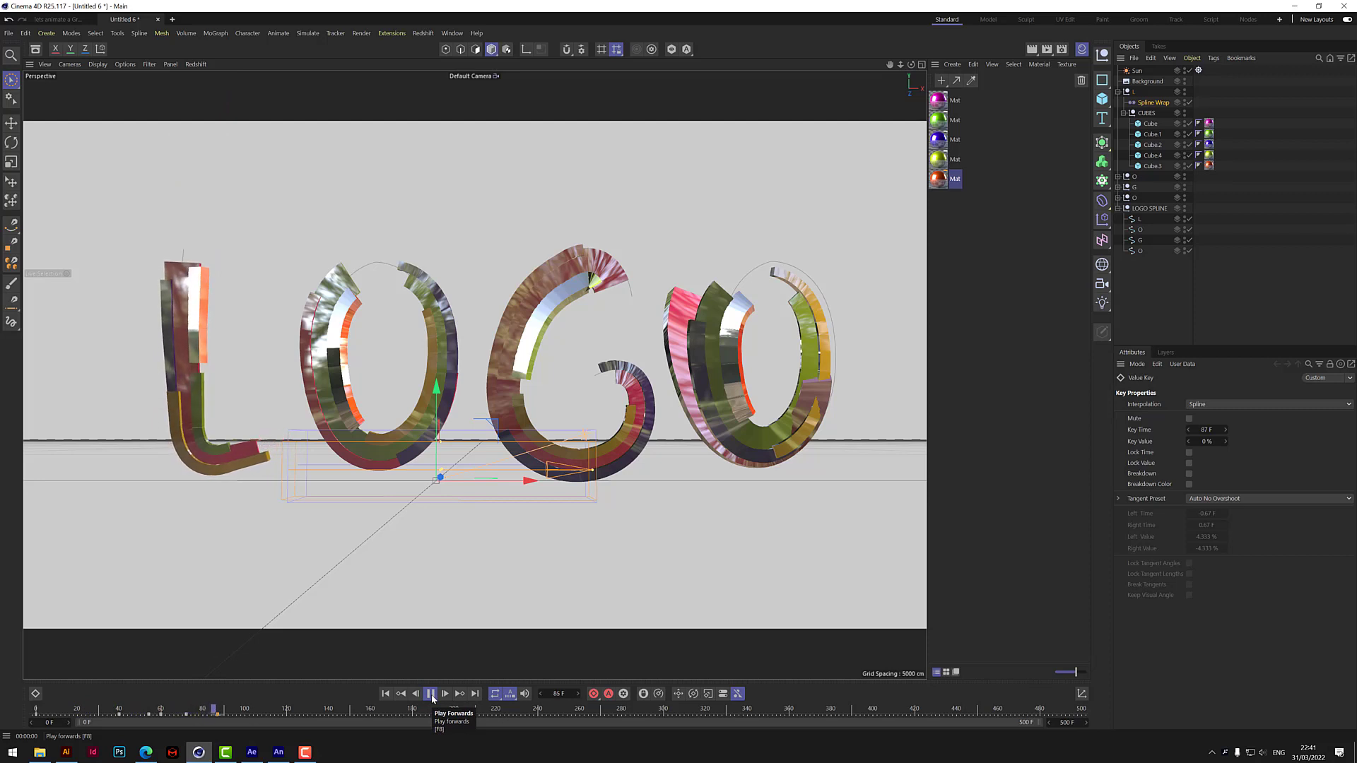
click(431, 694)
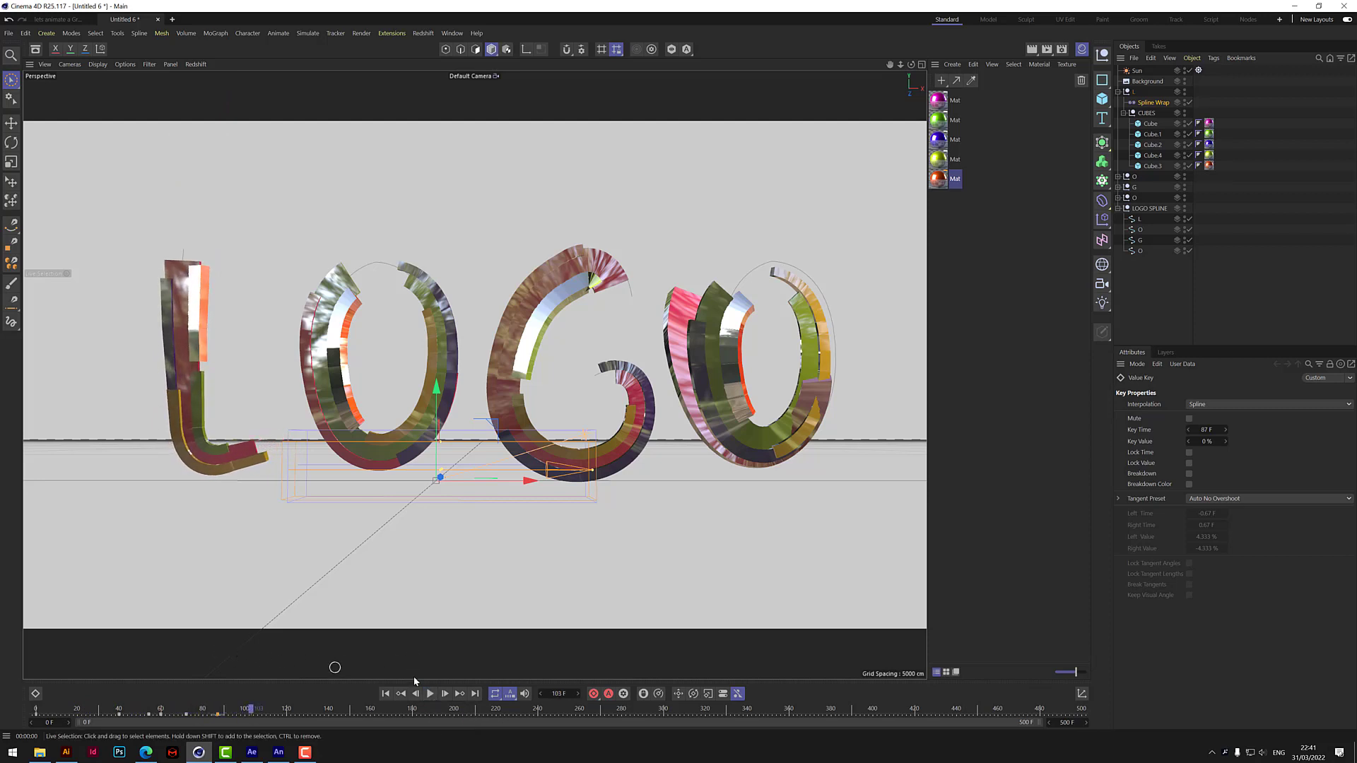
Keyframe the L Spline Wrap's Offset at 17% and From at 10% on frame 102.
mouse_move(243, 710)
mouse_down()
mouse_move(42, 711)
mouse_move(248, 726)
mouse_up()
click(1150, 104)
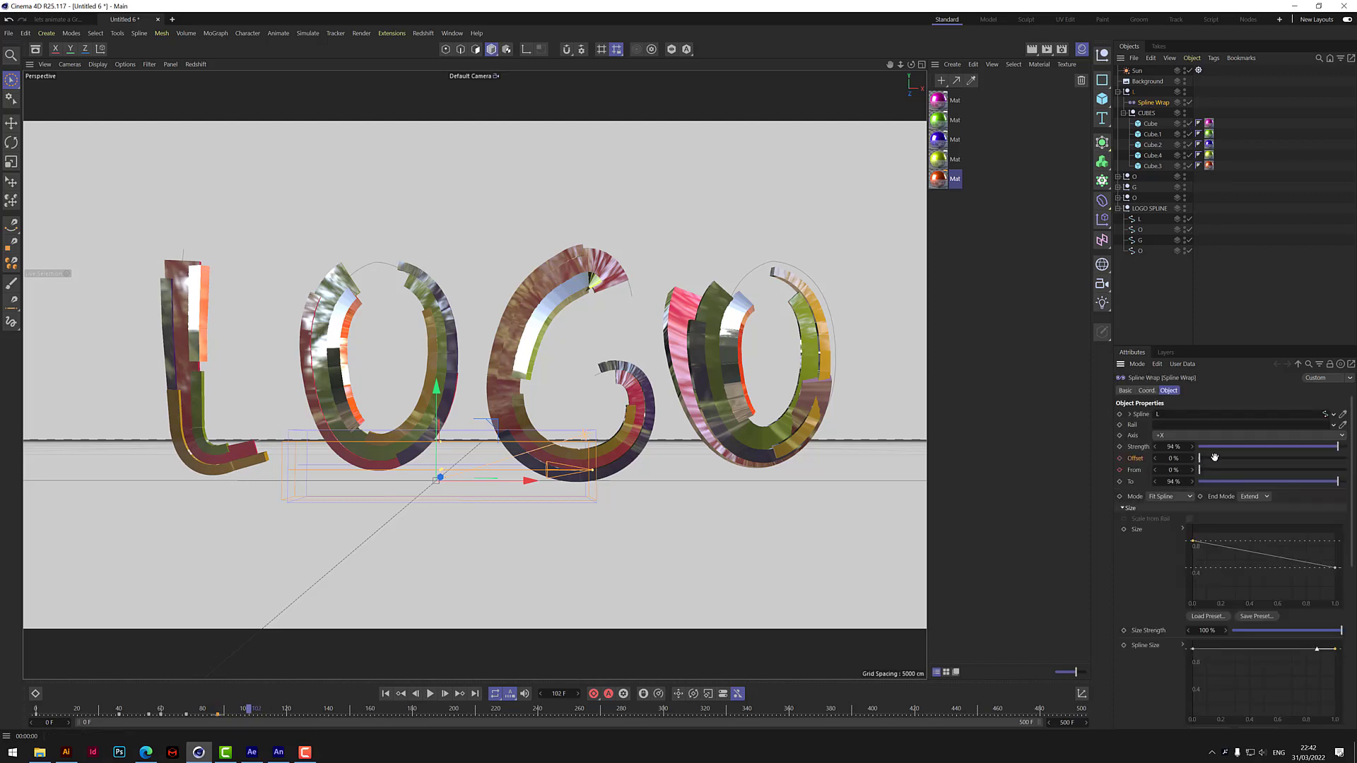
drag(1154, 458, 1211, 472)
click(1119, 458)
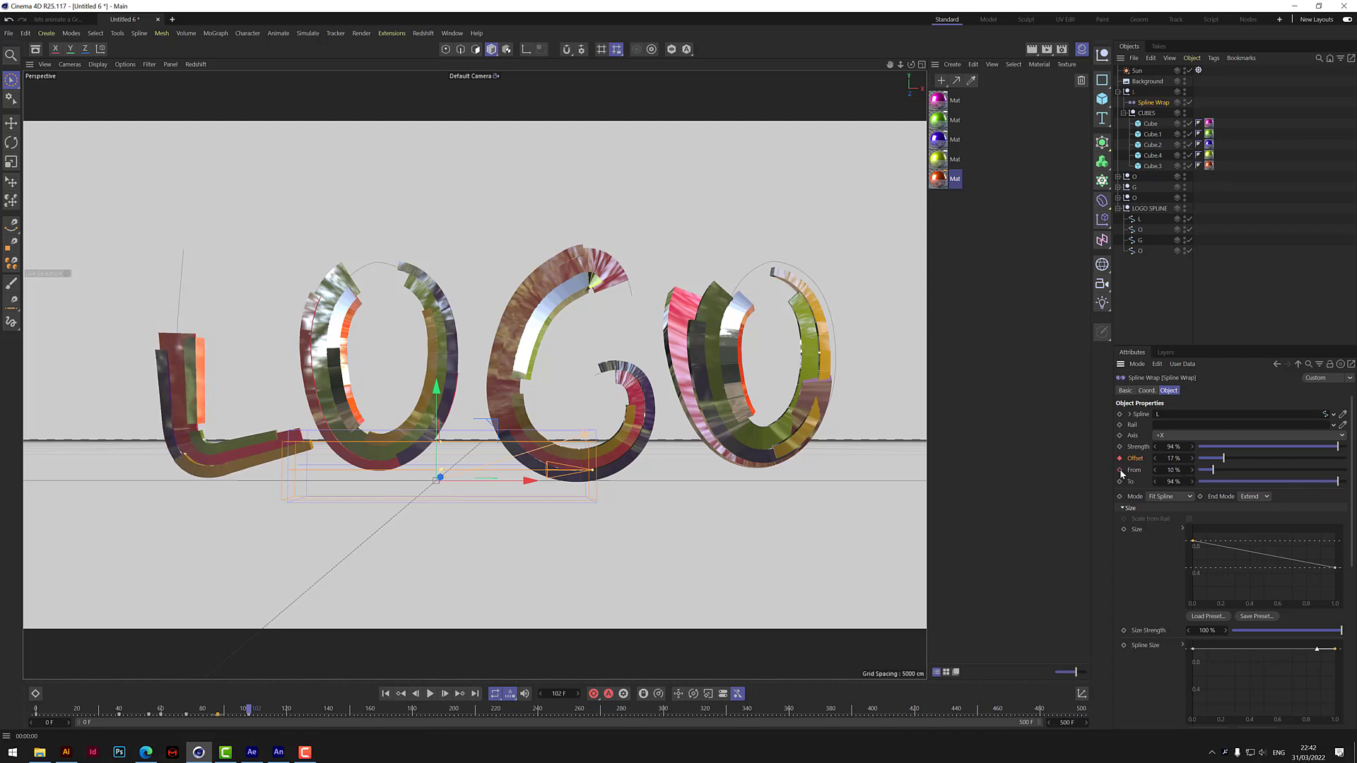
click(1119, 470)
Keyframe the L Spline Wrap's Offset at -11% and From at 23% on frame 113.
drag(270, 707, 272, 708)
drag(1155, 458, 1128, 459)
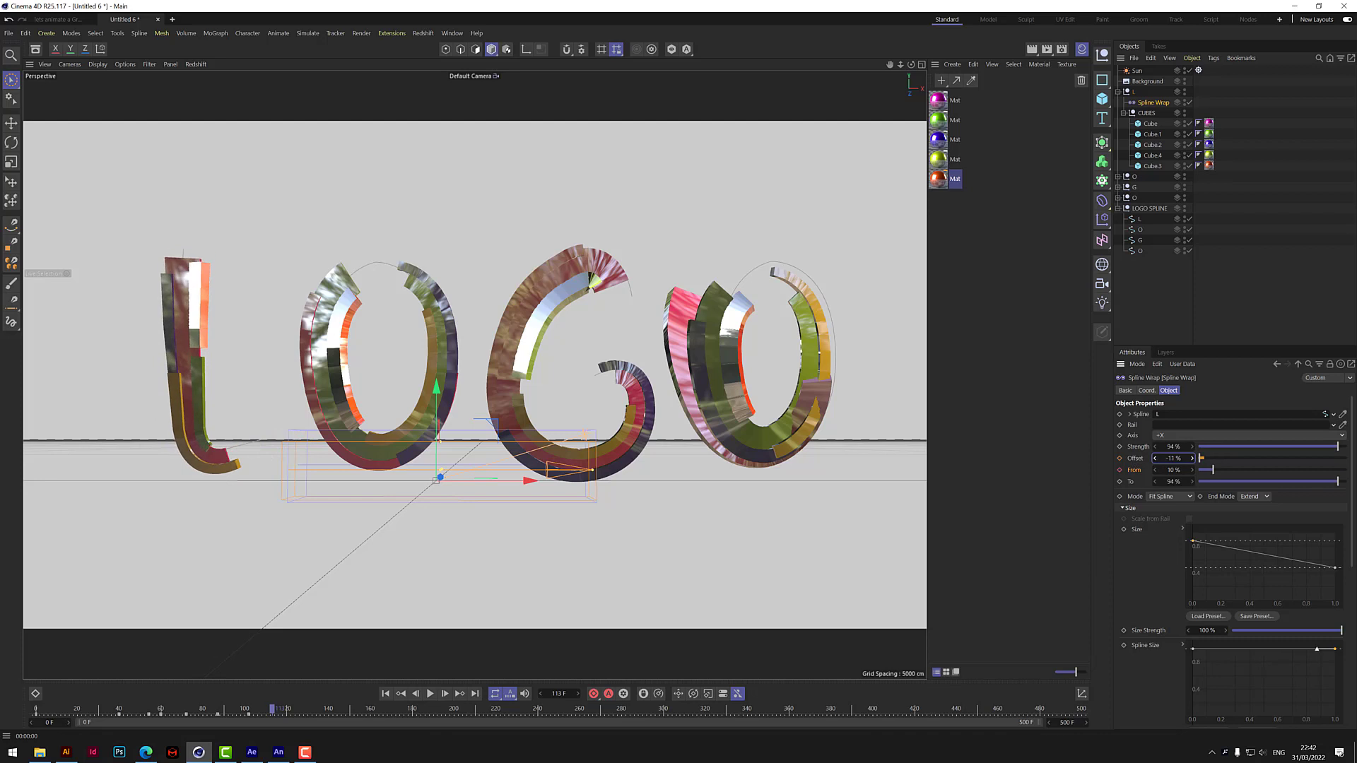
click(1120, 459)
drag(1214, 474, 1234, 474)
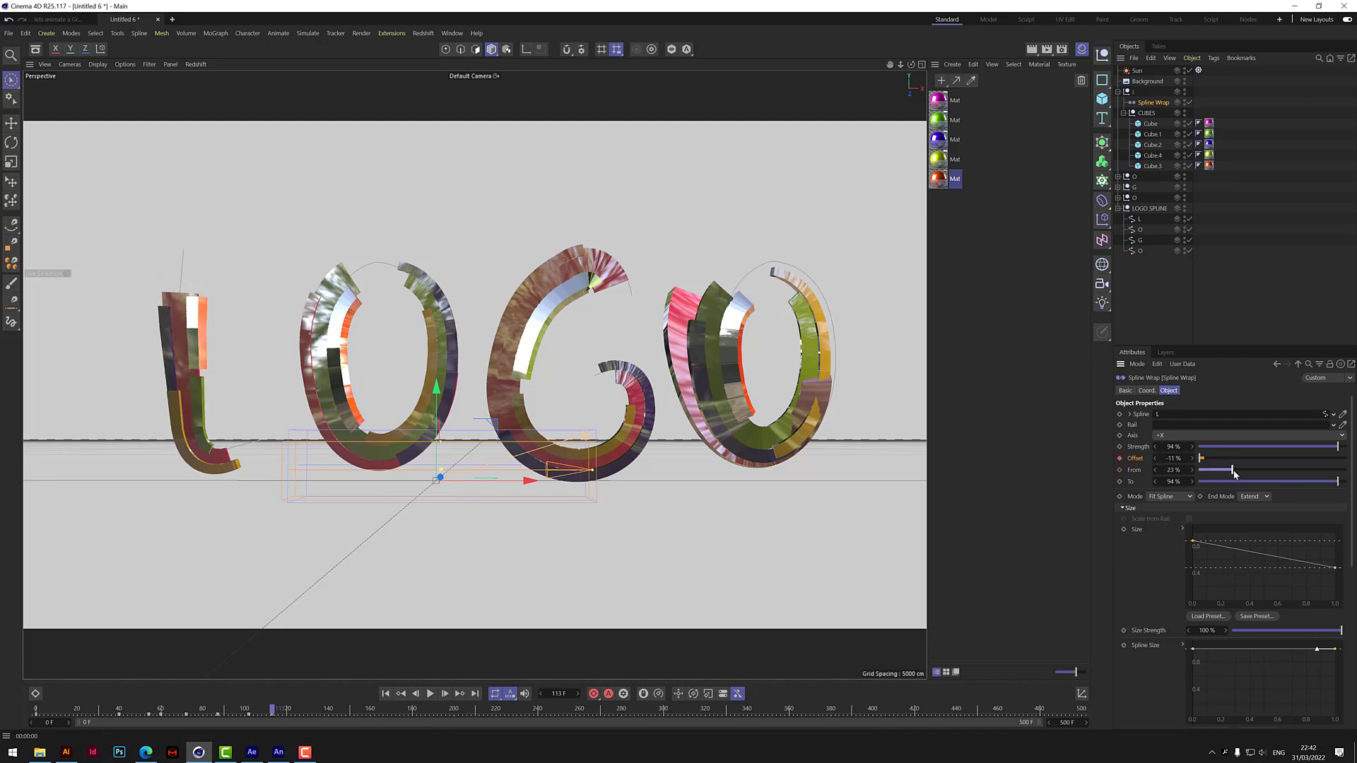
click(1120, 470)
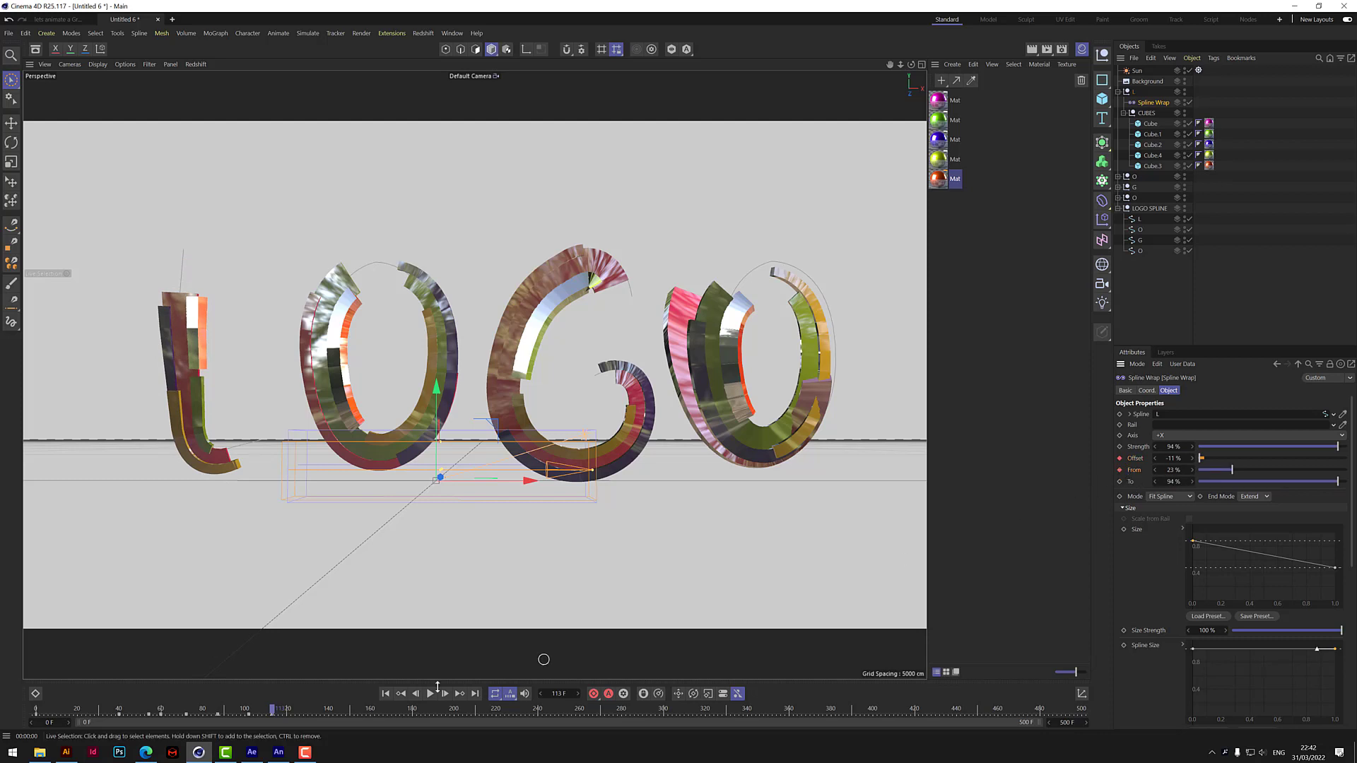
Keyframe both Offset and From of the L Spline Wrap at 0% on frame 124.
double_click(1174, 459)
text(0)
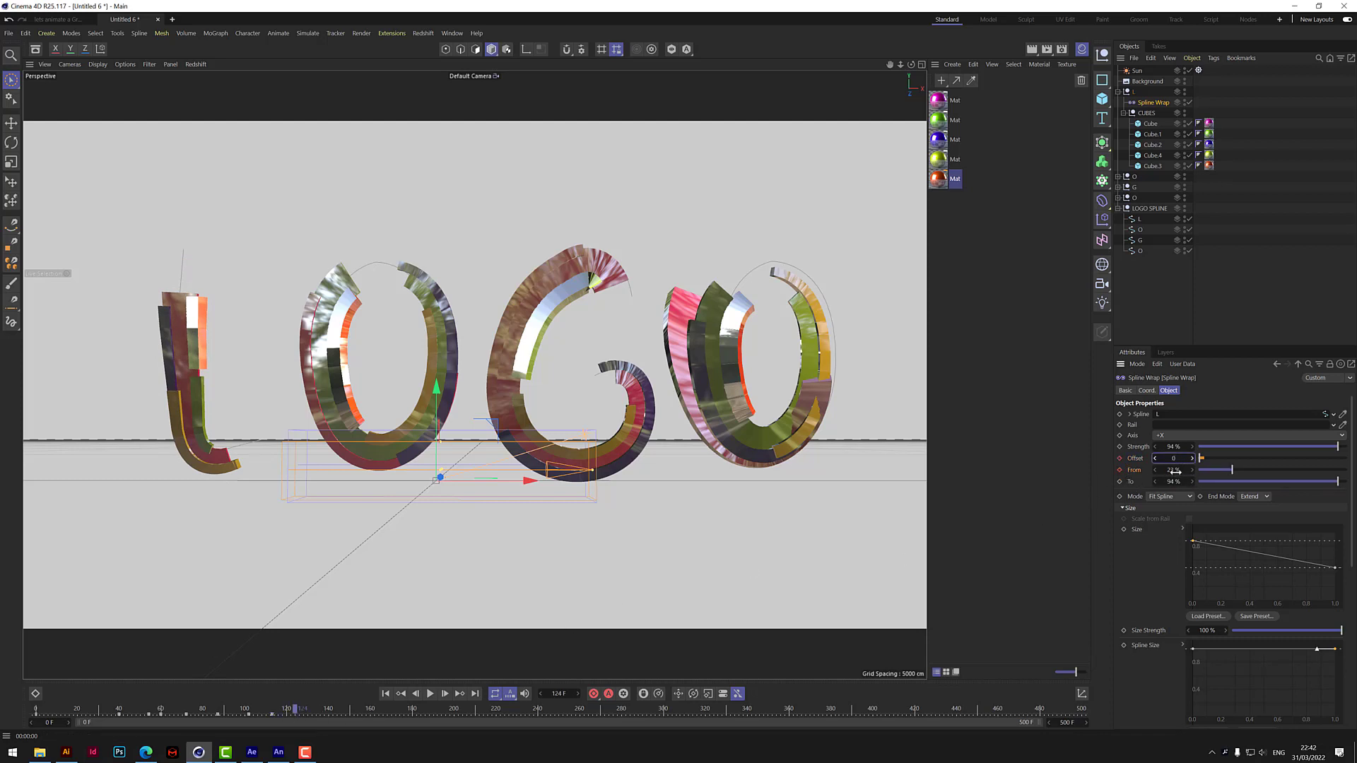
key(Tab)
text(0)
key(Return)
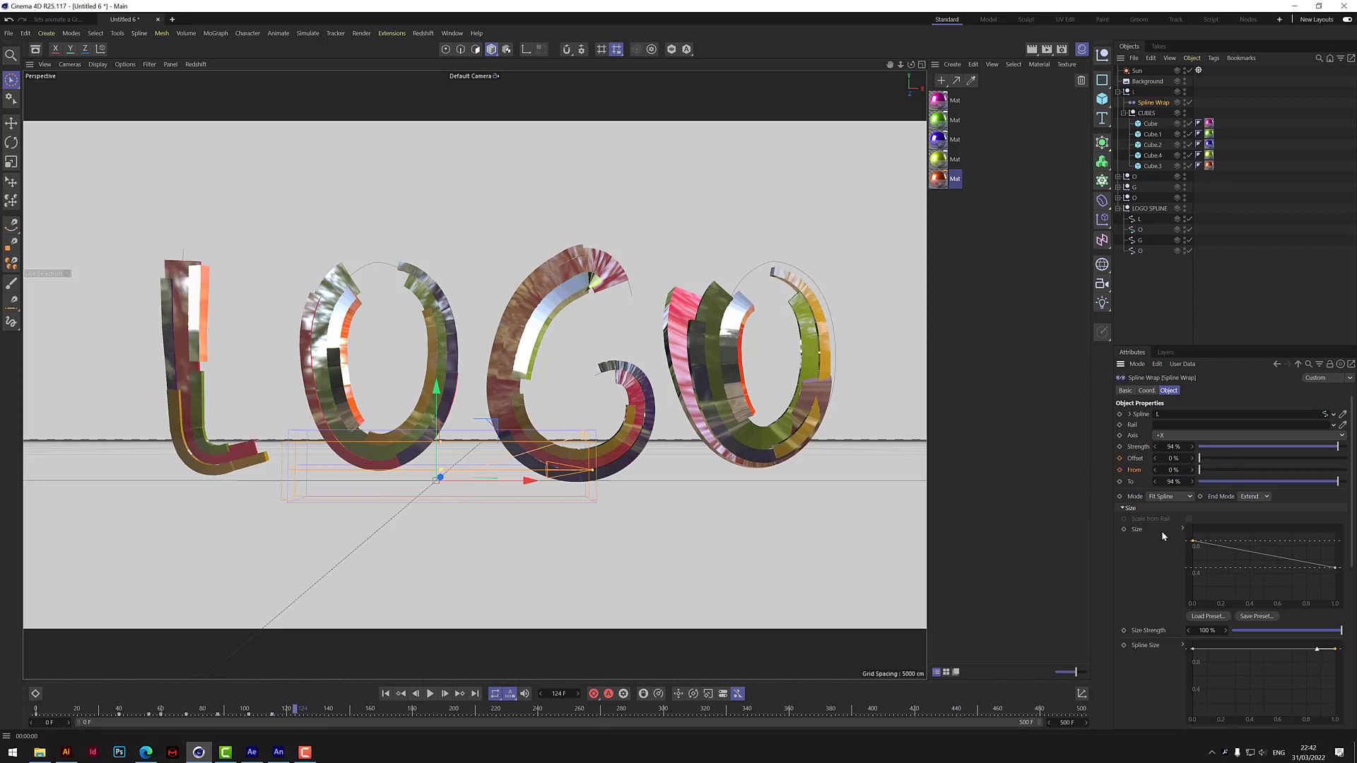
click(1120, 470)
Play the letter L's animation from the start to check its motion, and return to frame 0.
click(386, 693)
click(430, 693)
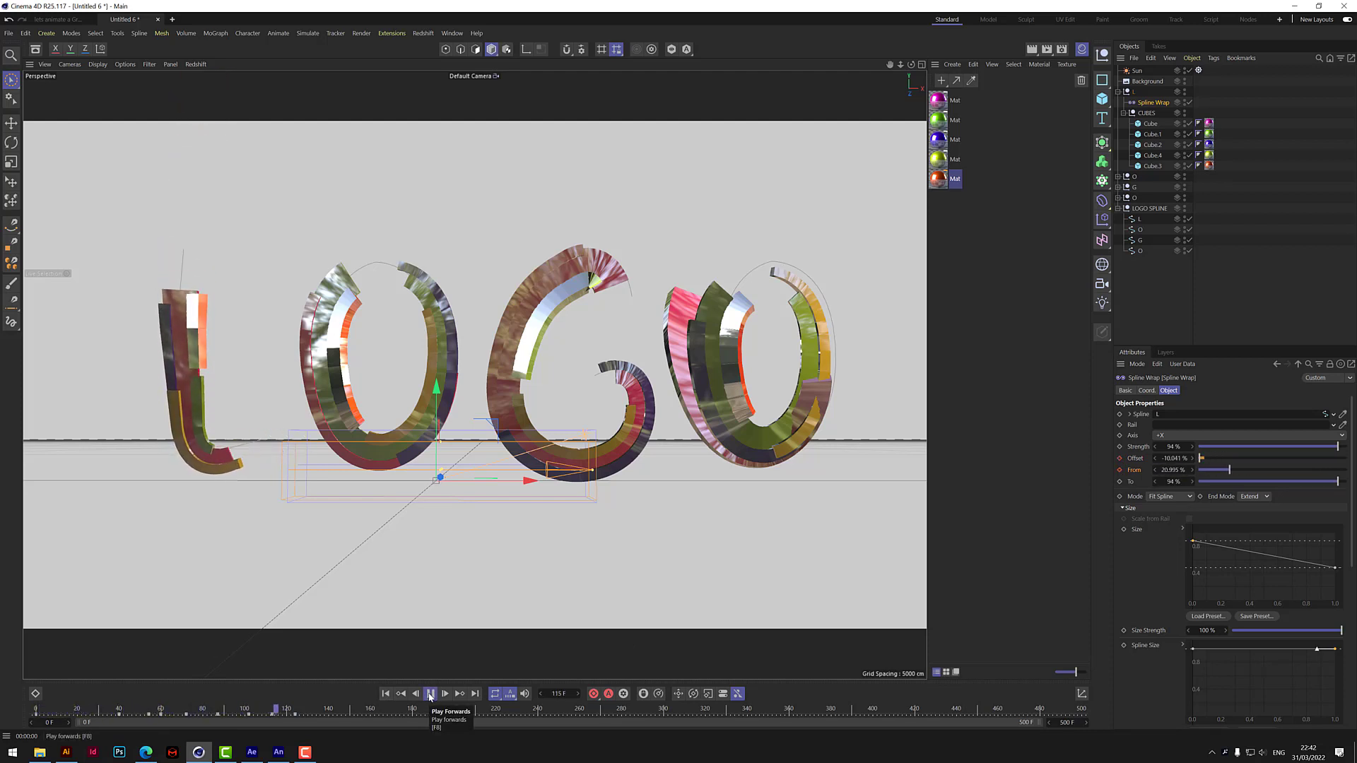
click(429, 694)
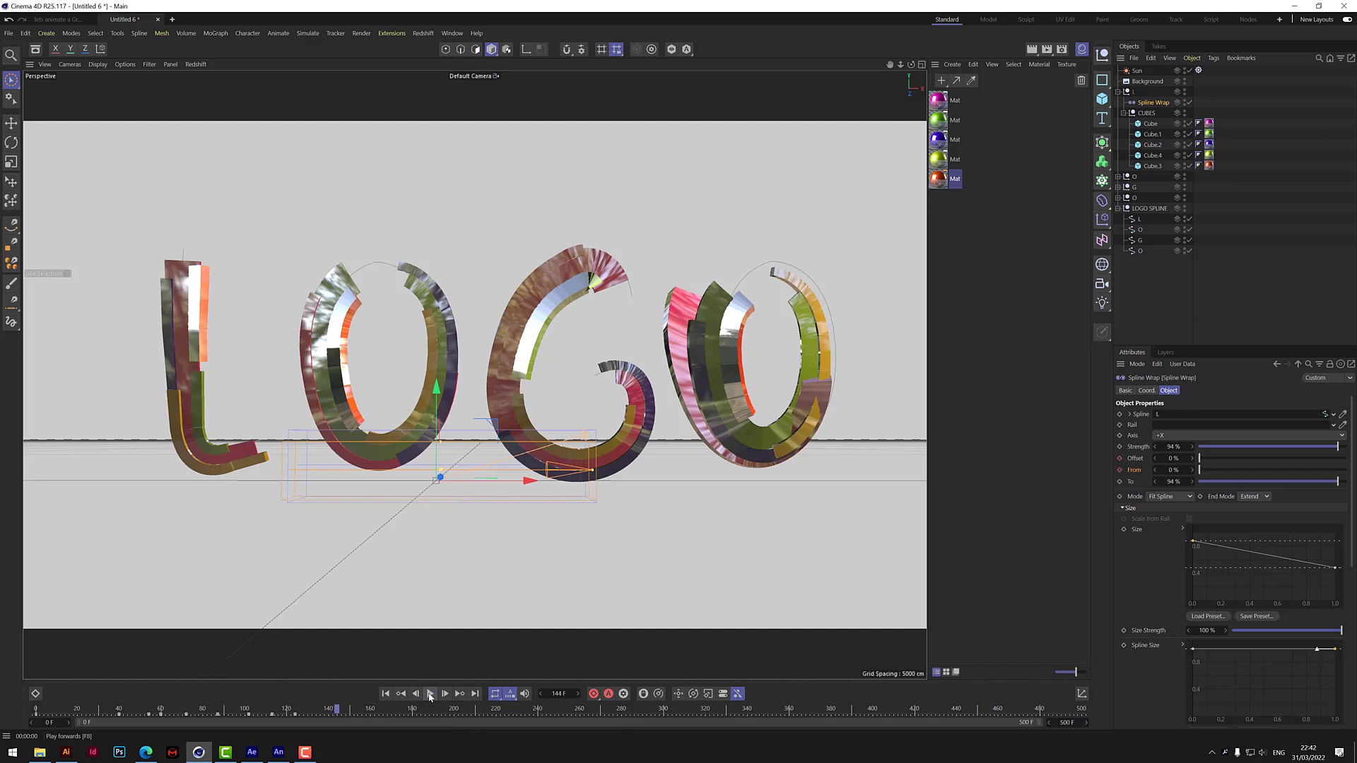
click(386, 695)
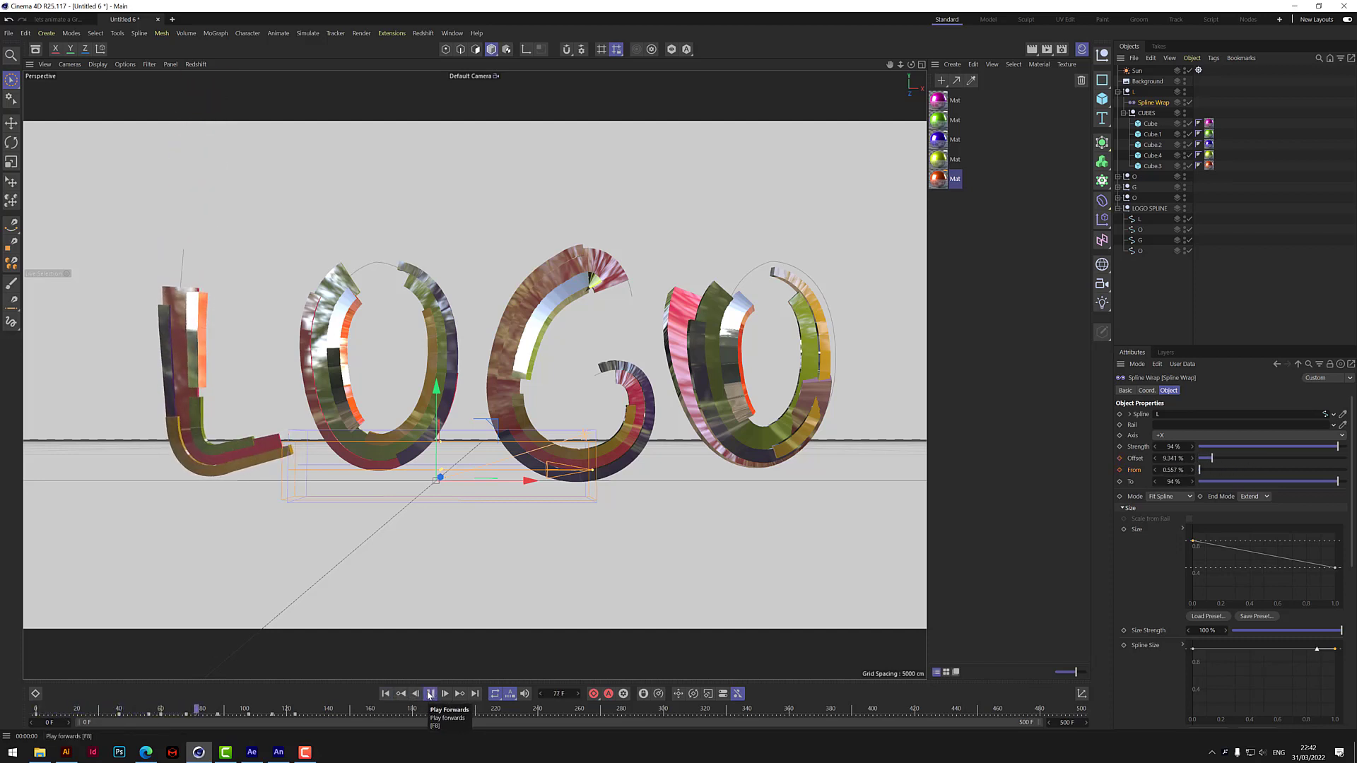
click(429, 695)
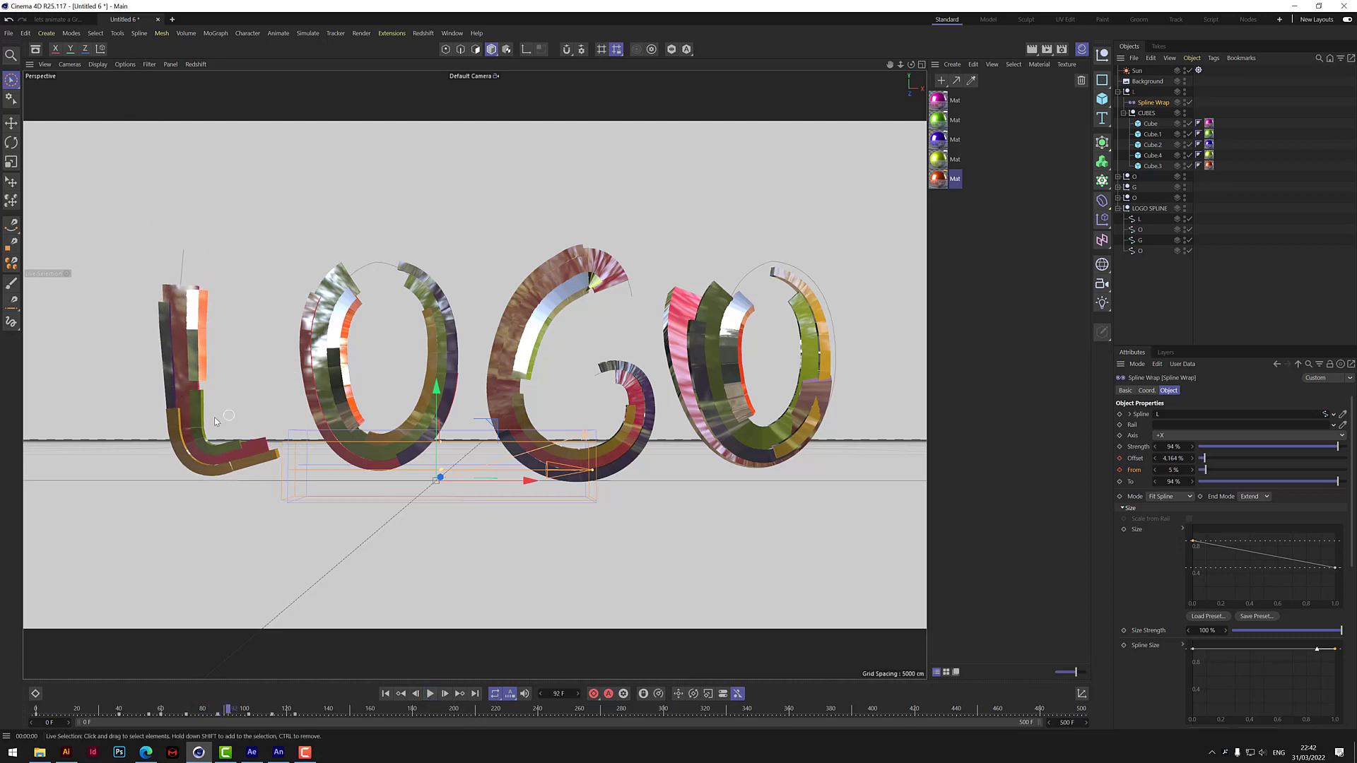
click(385, 694)
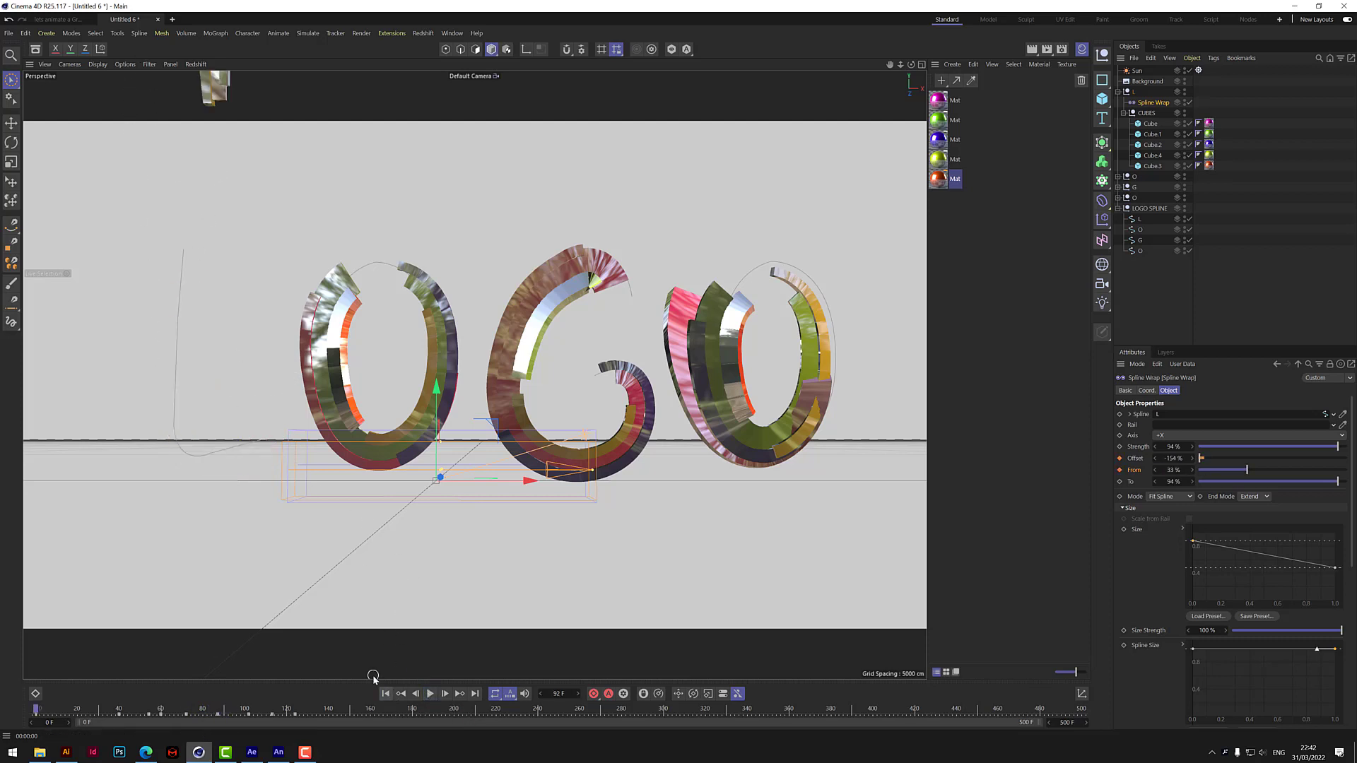
Keyframe the Spline Wrap's Rotation curve with its start point at the maximum on frame 0 and lowered to about 0.2 on frame 37.
drag(1351, 506, 1352, 668)
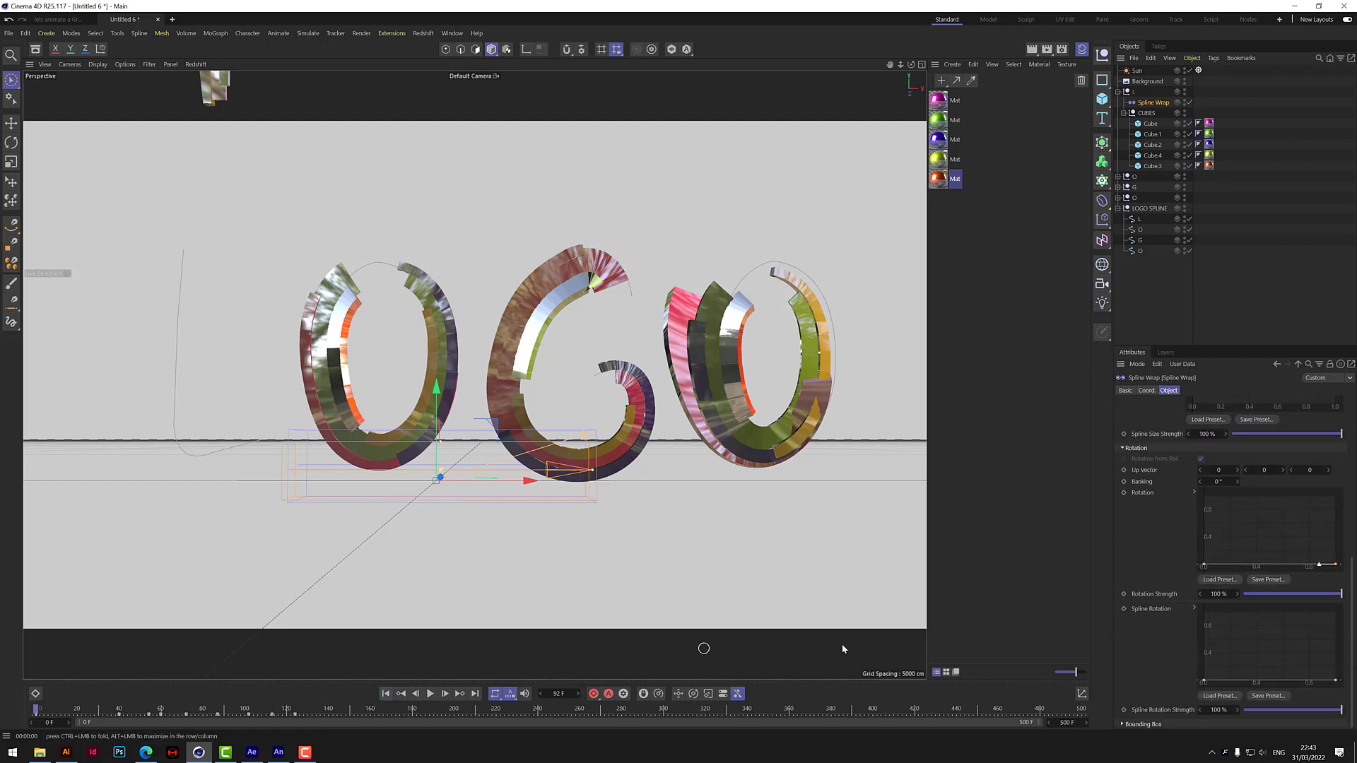
drag(1203, 566, 1203, 499)
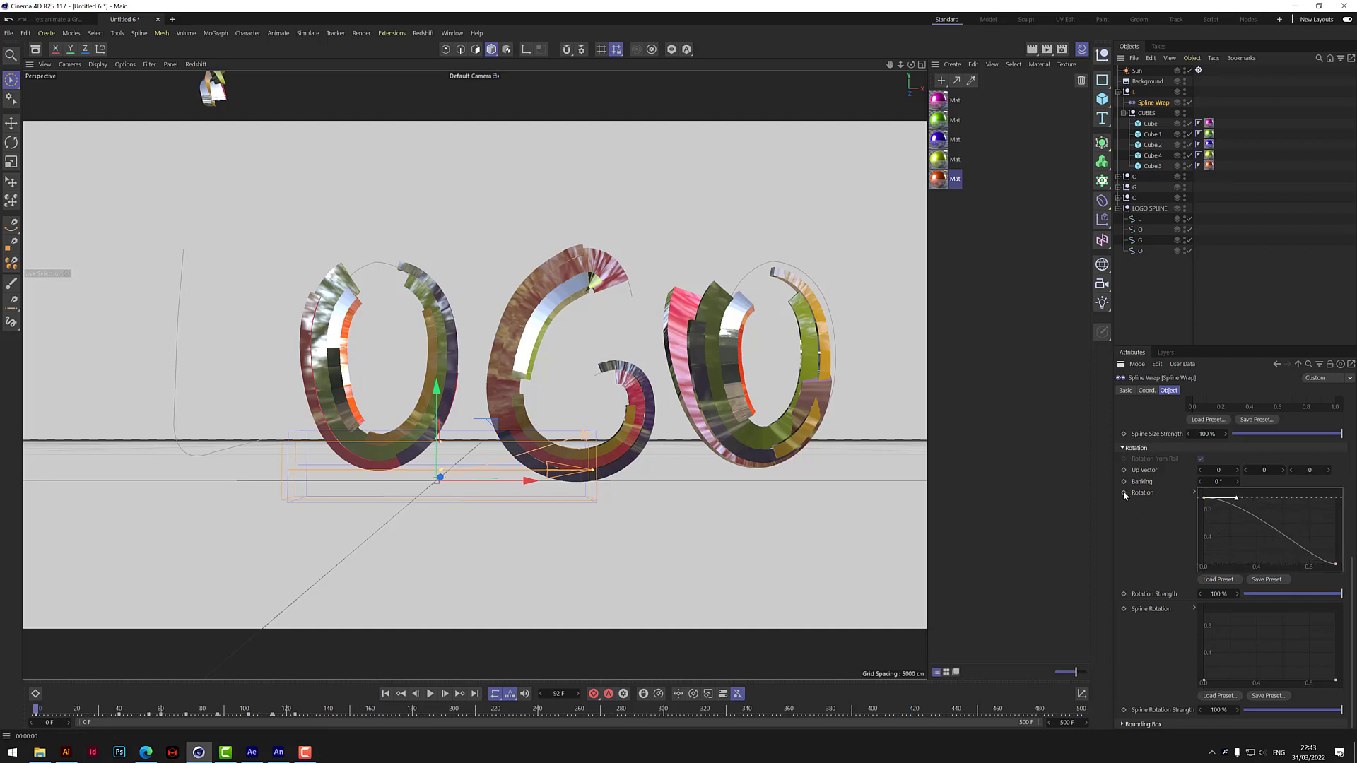
click(429, 693)
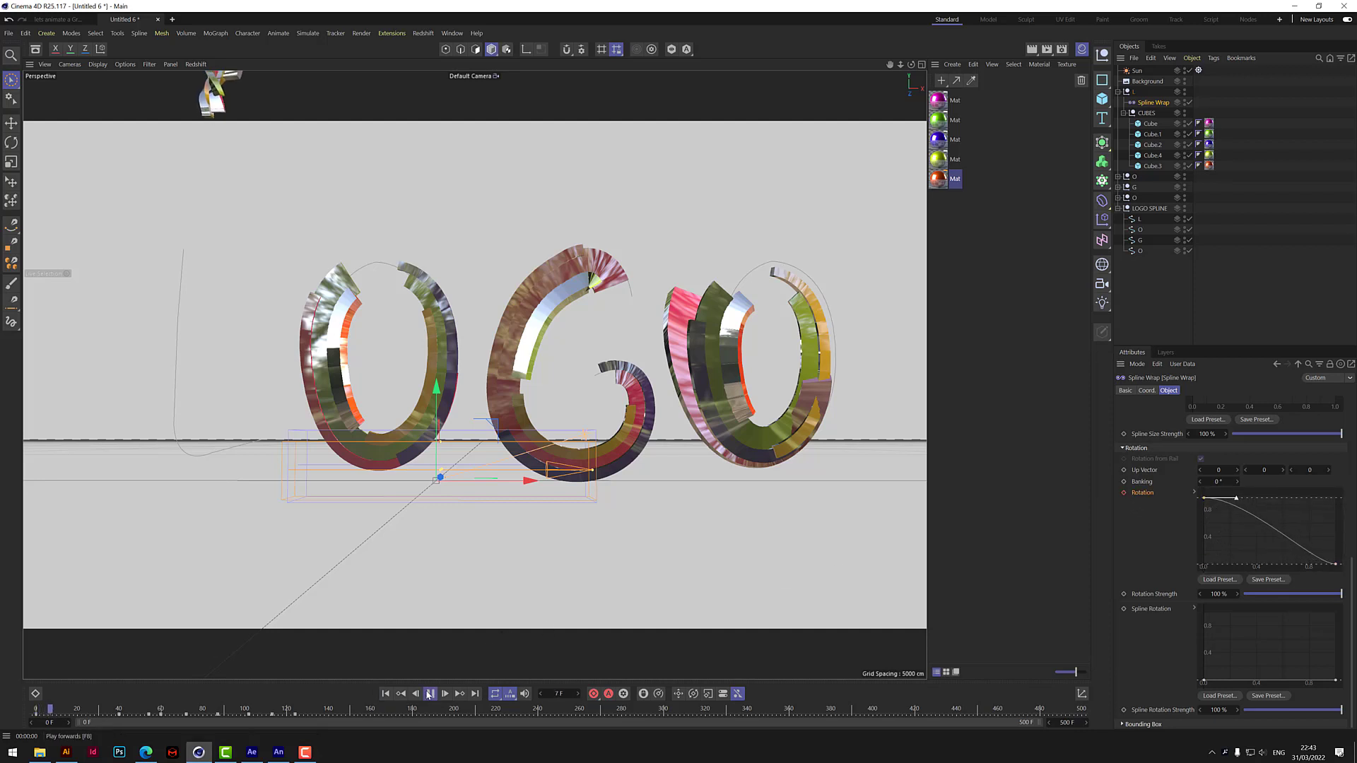
click(428, 690)
click(429, 693)
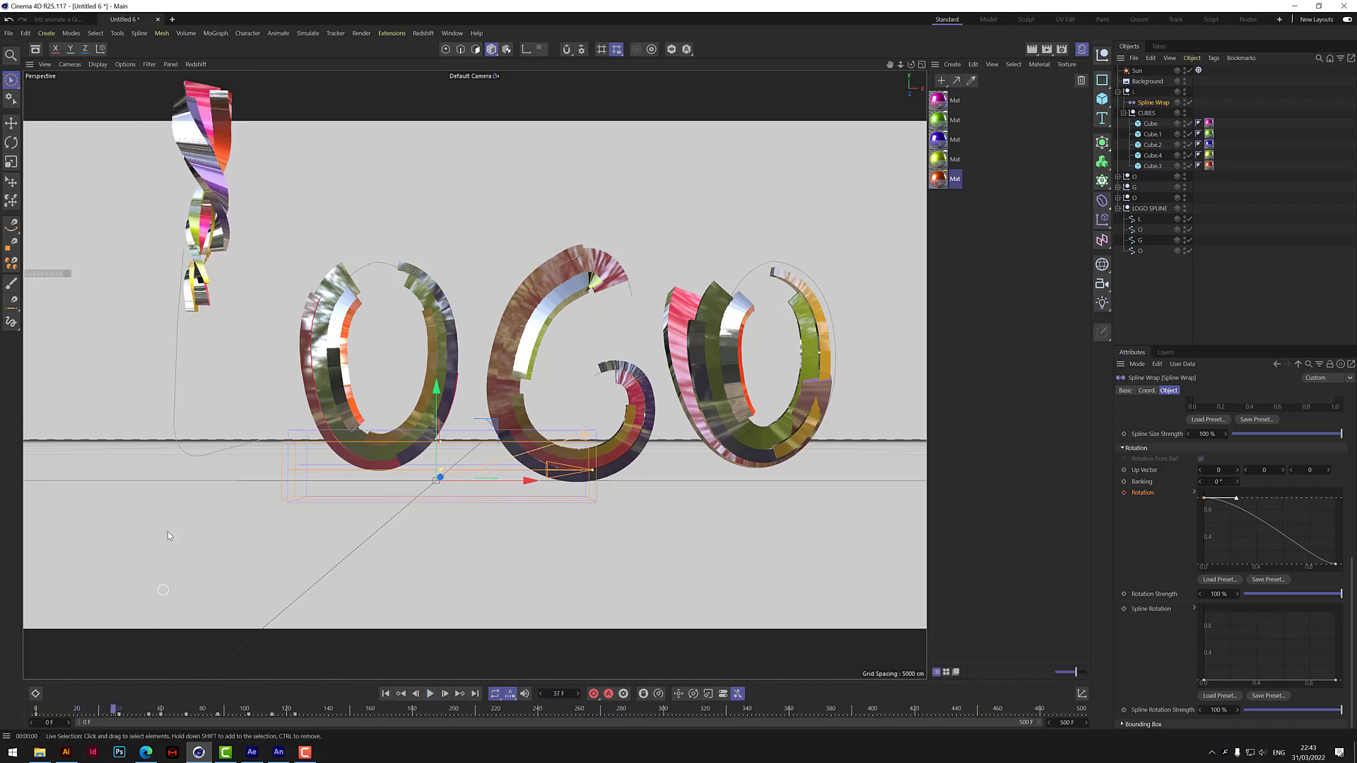
drag(1205, 500, 1207, 556)
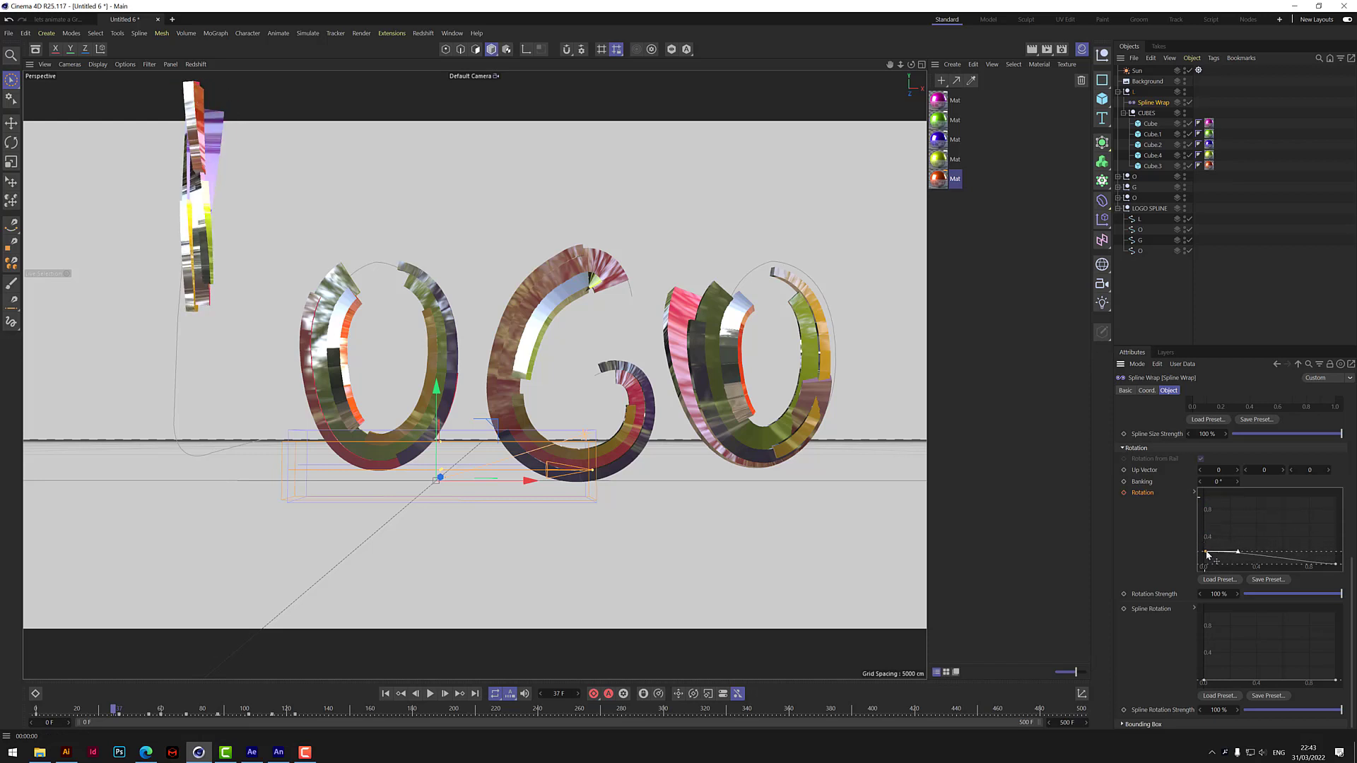
Raise the Rotation curve's end point to about 0.8 on frame 51 and keyframe the curve.
click(430, 696)
click(430, 695)
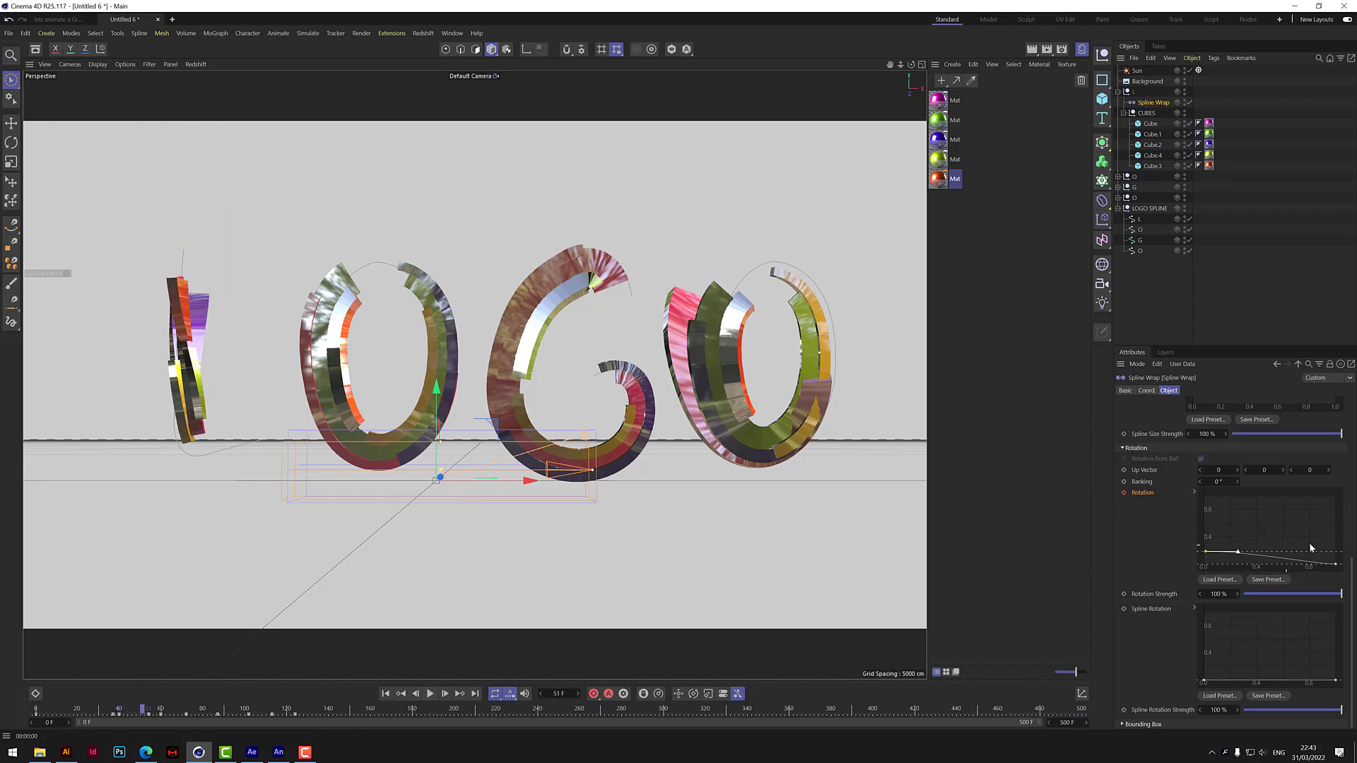
drag(1336, 566, 1339, 516)
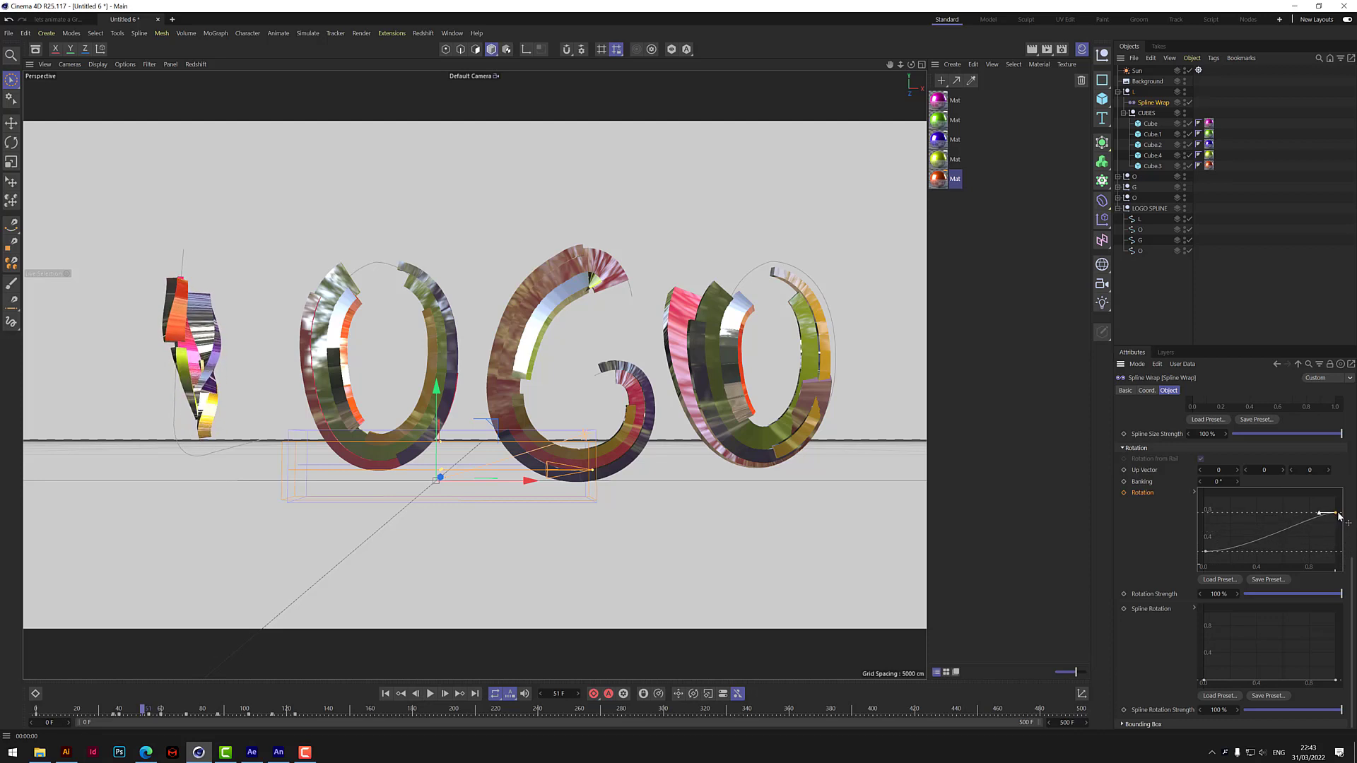
click(1124, 492)
Lower the Rotation curve's end point to about 0.2 on frame 69, keyframe it, and play the animation from the start.
click(429, 694)
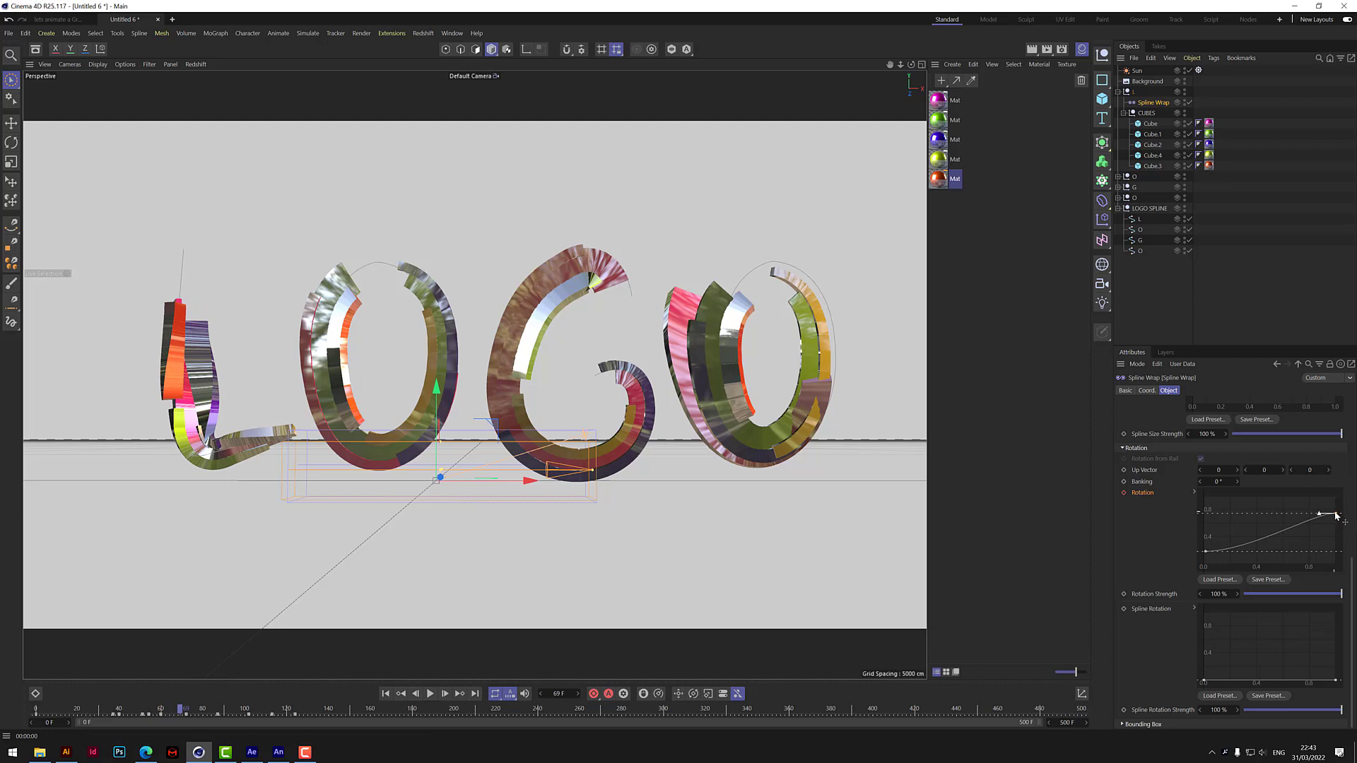
drag(1336, 516, 1336, 551)
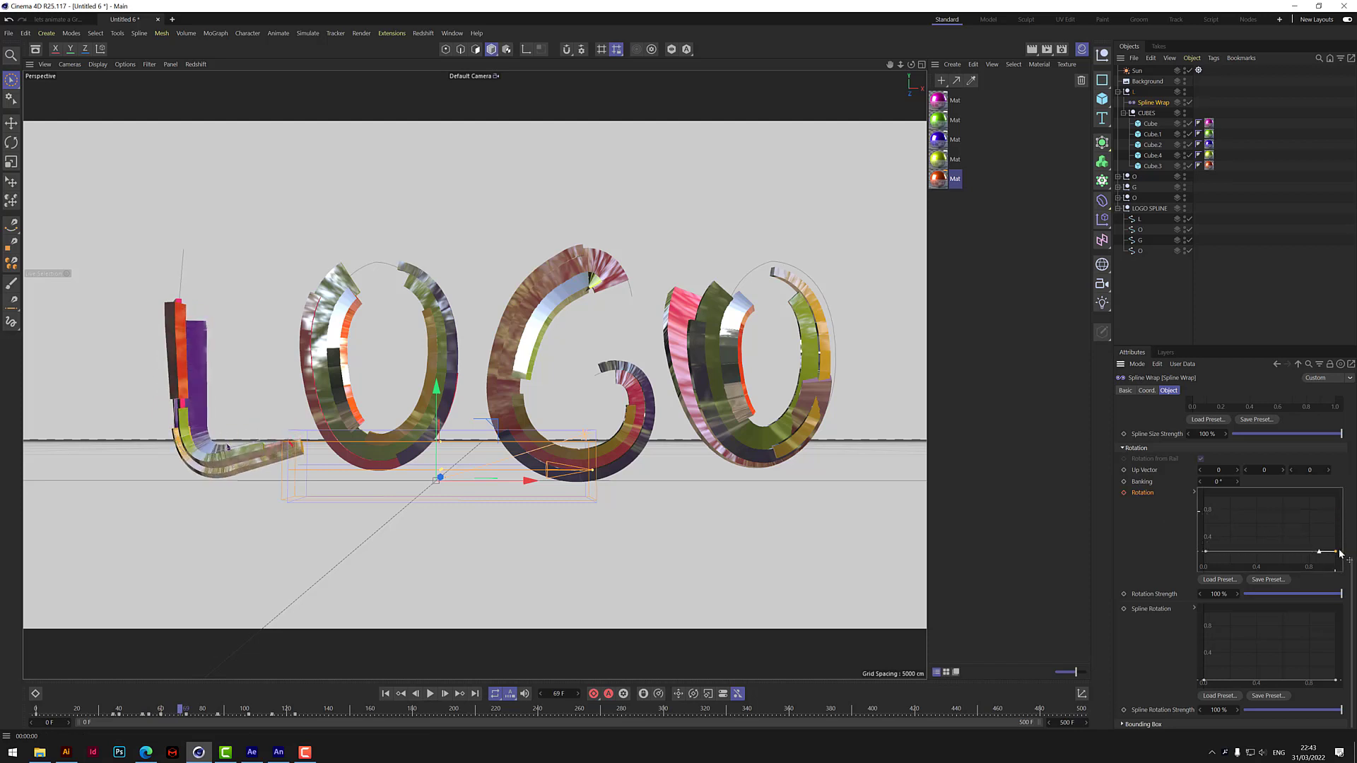
click(1123, 492)
click(386, 694)
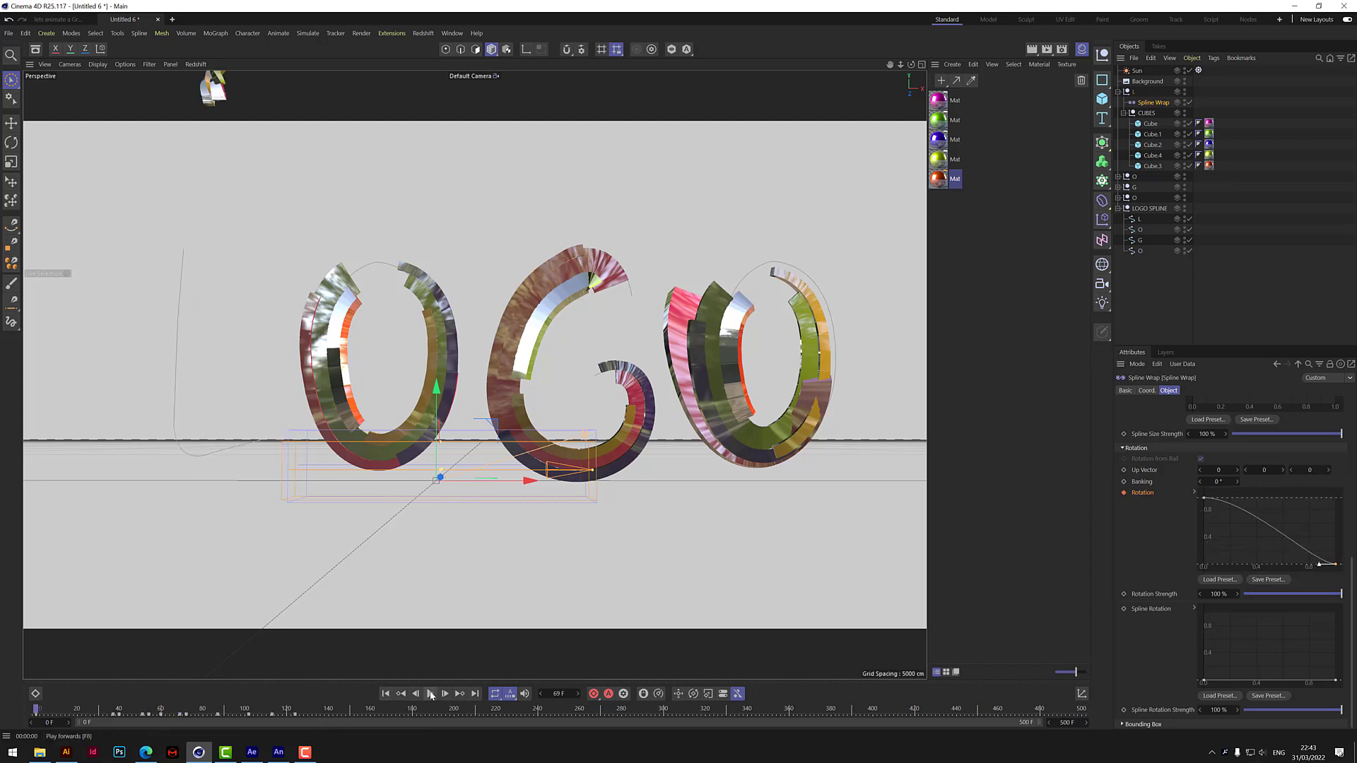
click(430, 694)
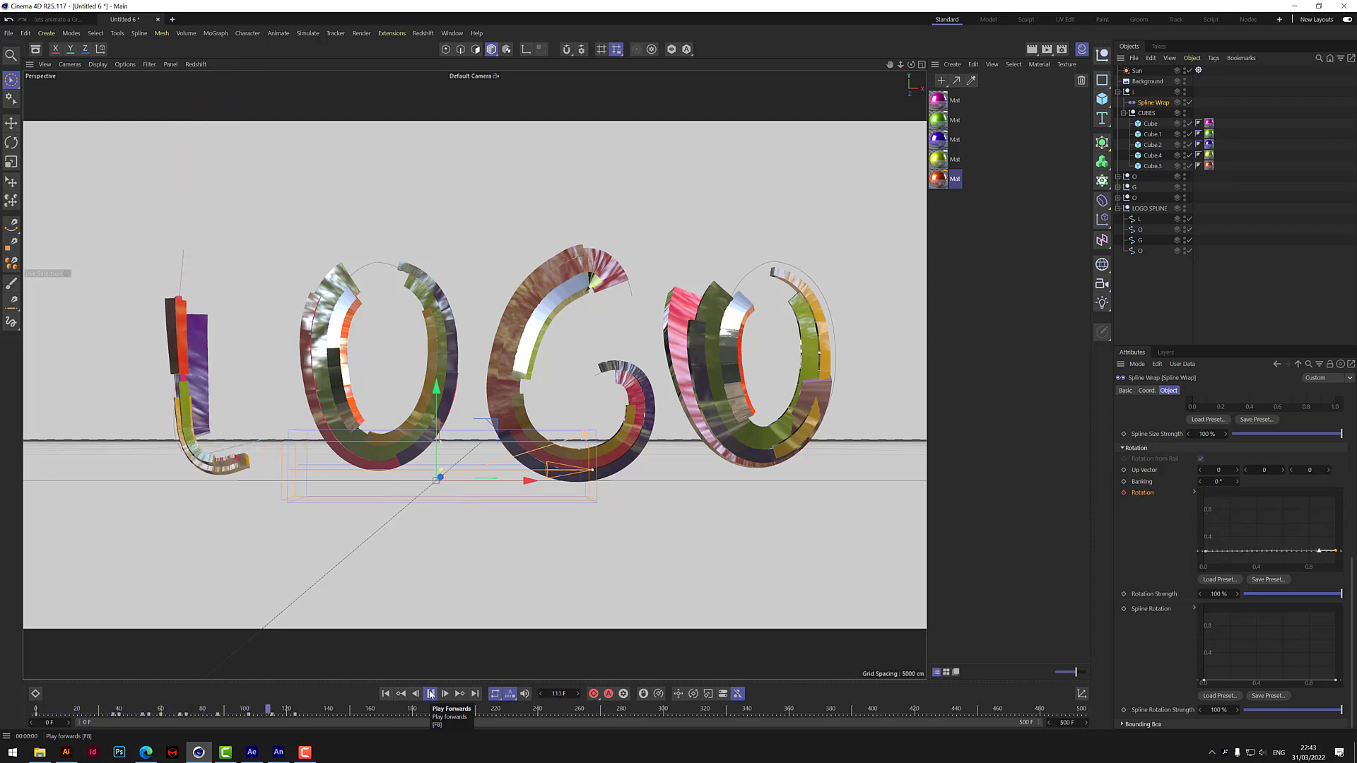
click(431, 694)
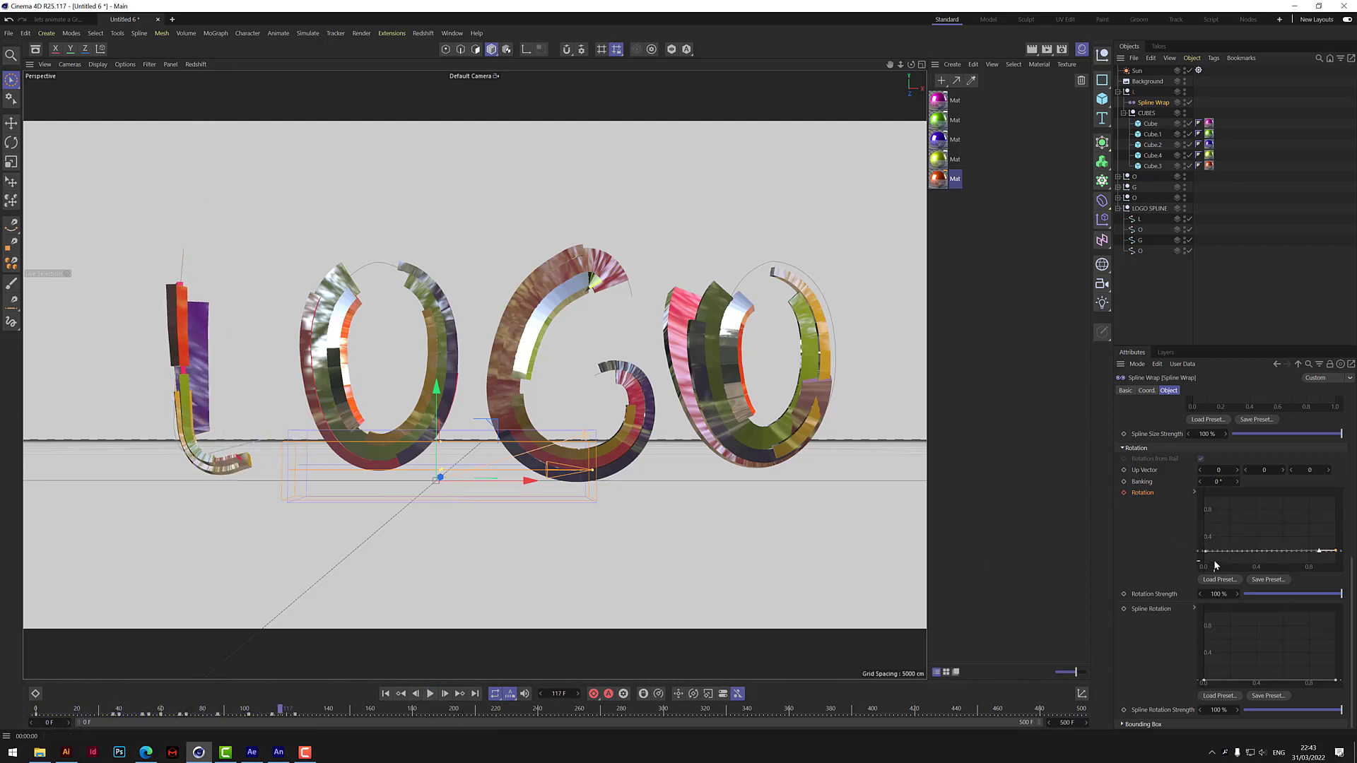
Raise the Rotation curve's start point to about 0.55 on frame 103 and keyframe the curve.
drag(1205, 552, 1204, 531)
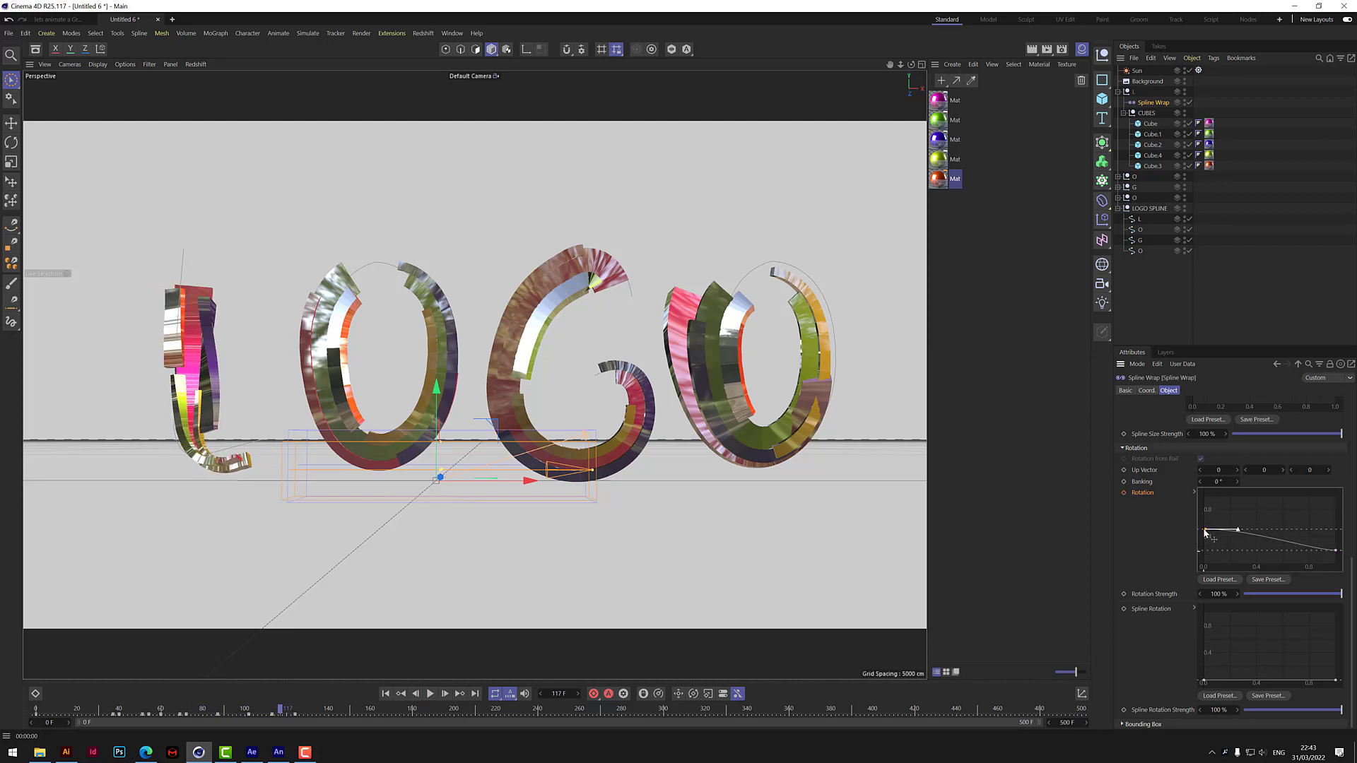
drag(281, 709, 251, 711)
drag(1206, 552, 1205, 527)
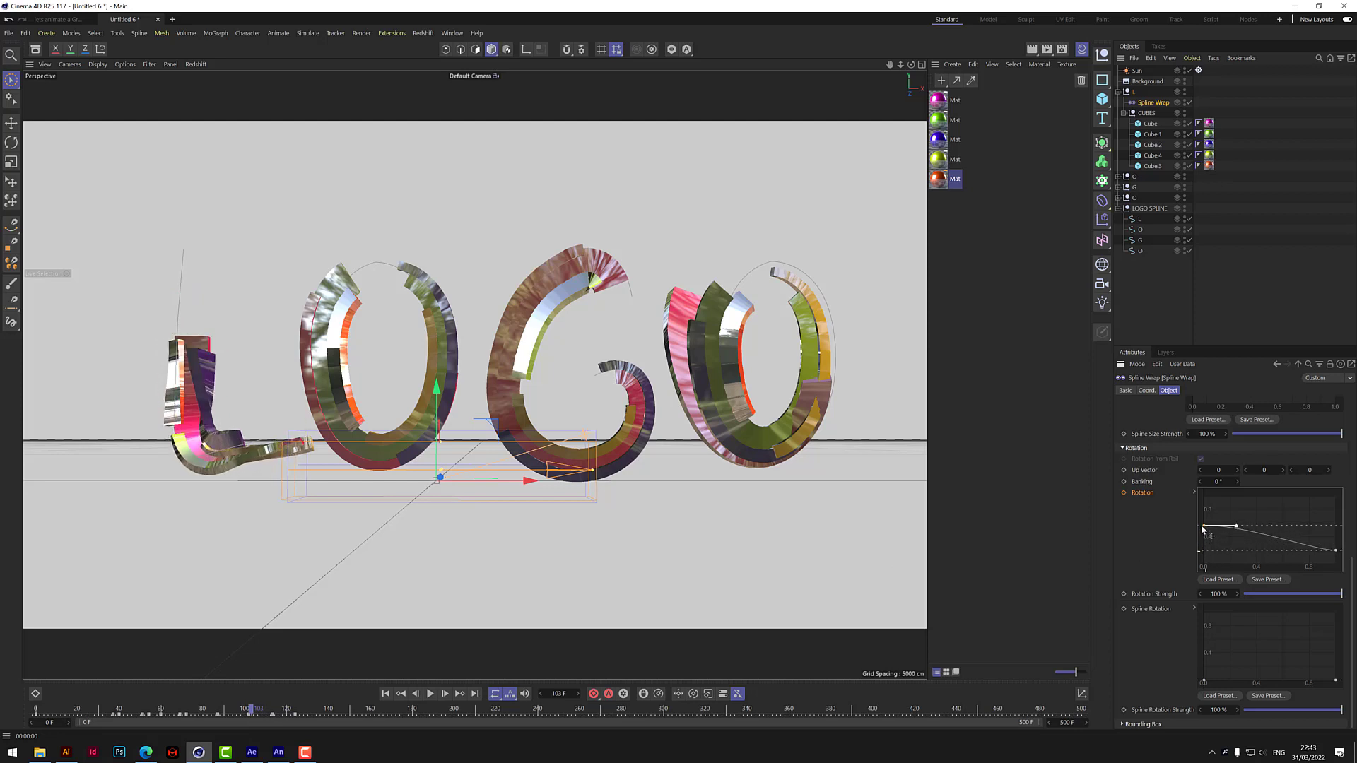
click(1123, 493)
Raise the Rotation curve's end point to about 0.5 on frame 143 and keyframe the curve.
click(430, 693)
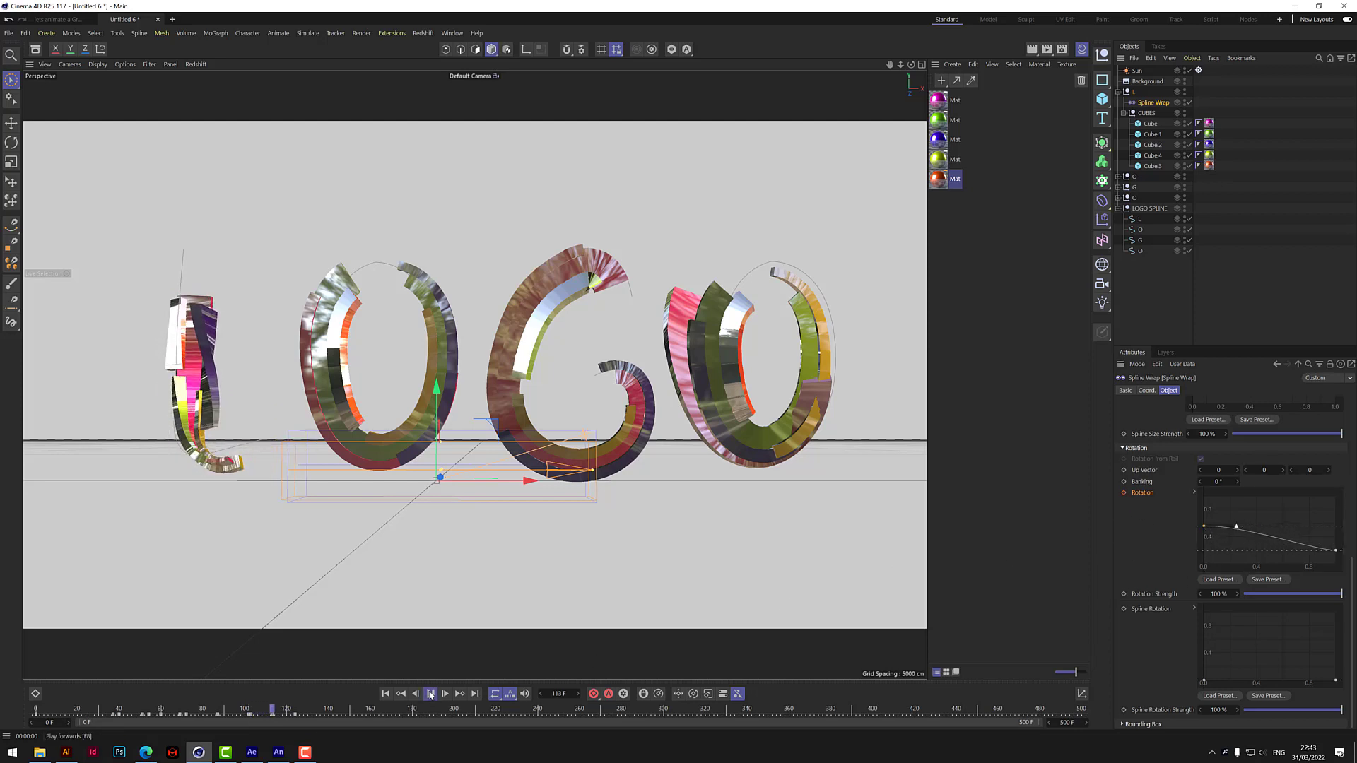
click(431, 693)
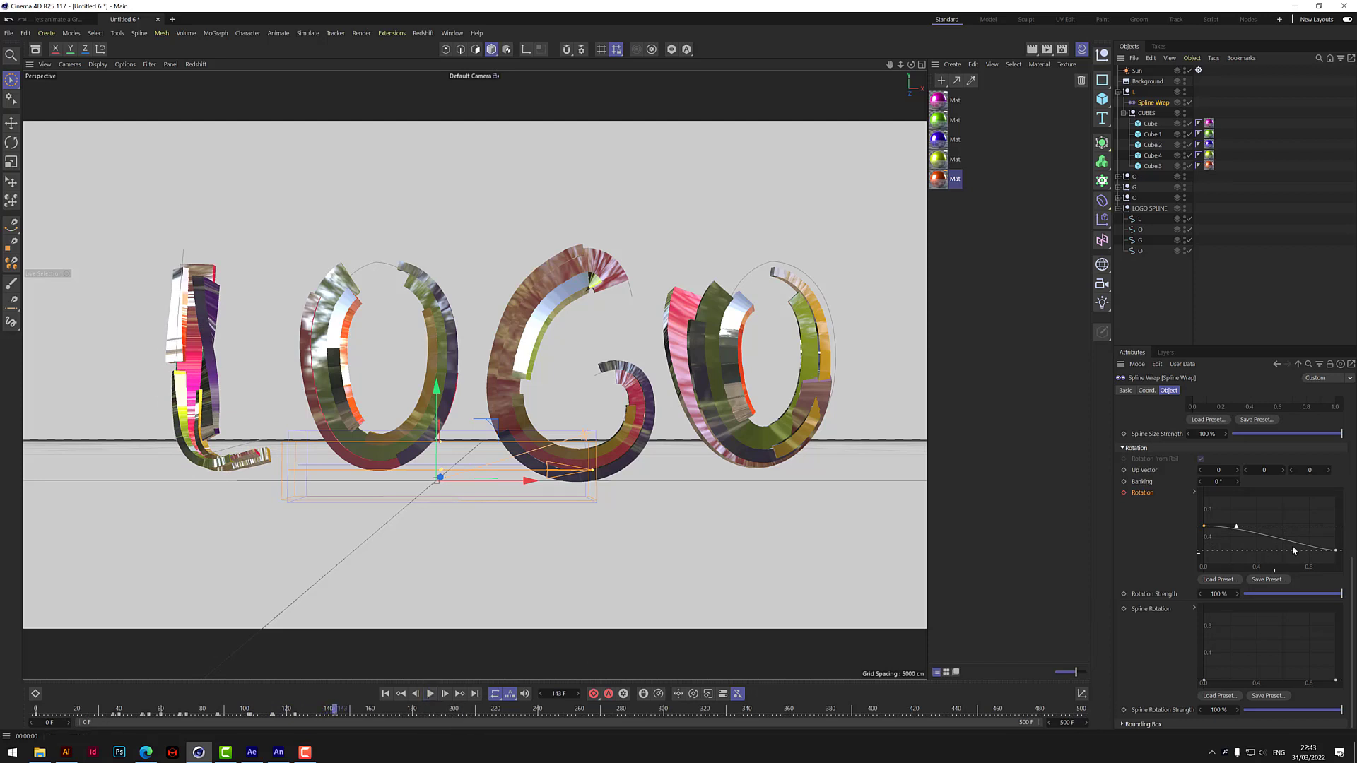
mouse_move(1334, 552)
mouse_down()
mouse_move(1333, 502)
mouse_move(1332, 531)
mouse_up()
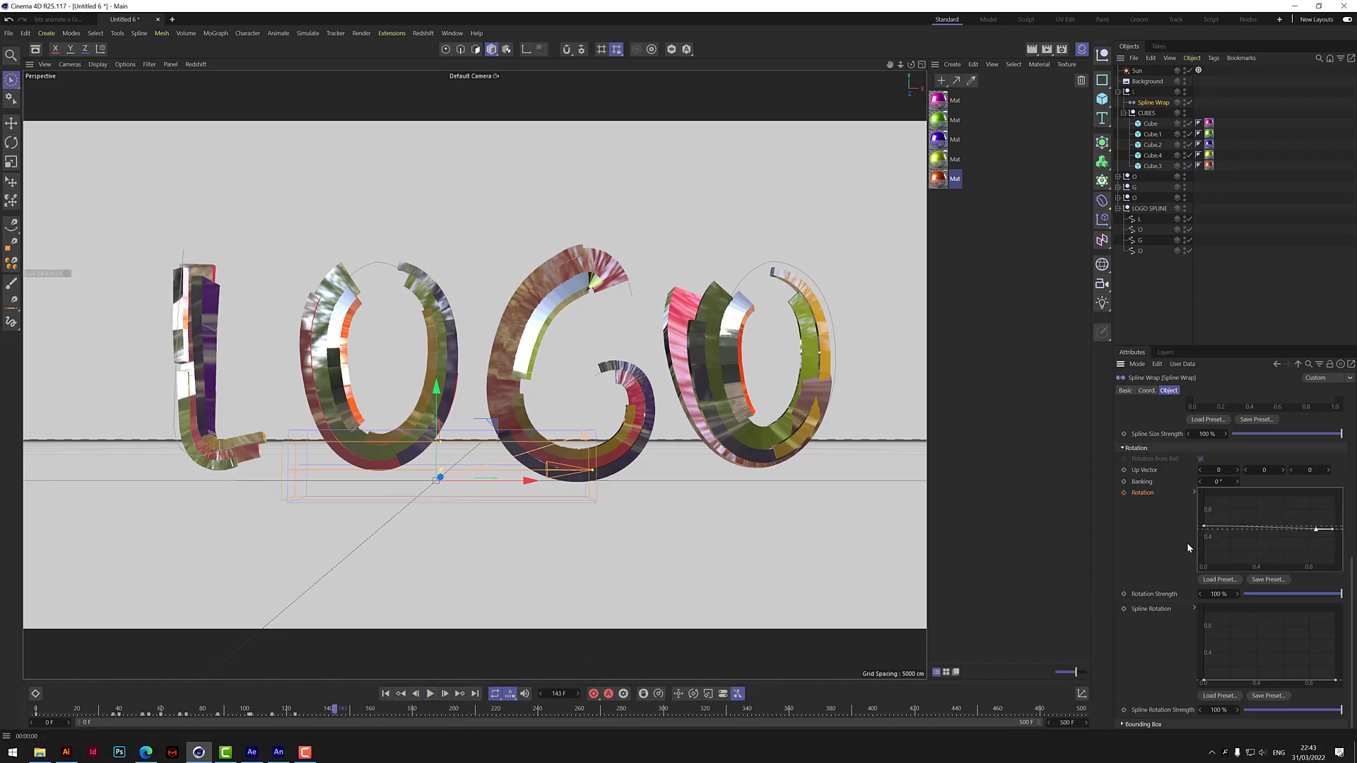
click(1124, 492)
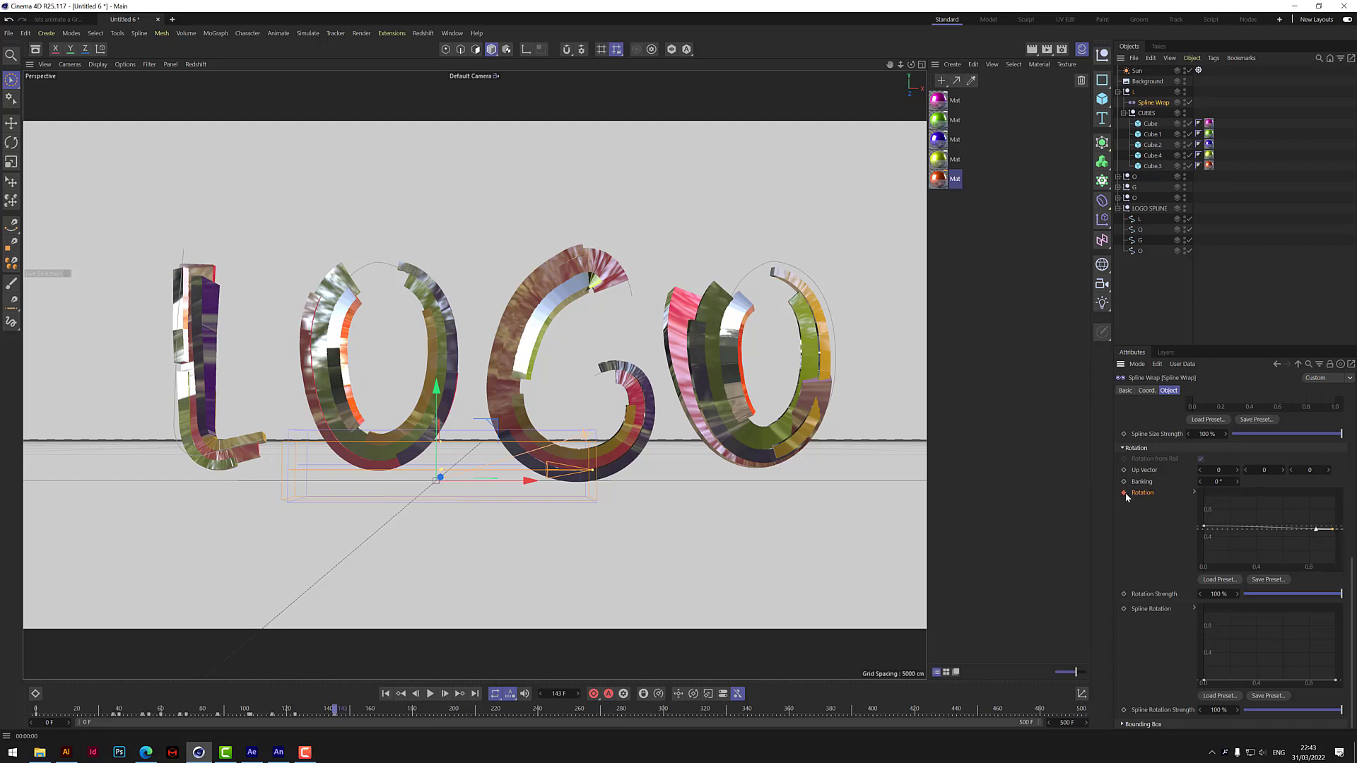
Play the animation from the start to check the letter L's twisting motion.
click(386, 693)
click(430, 693)
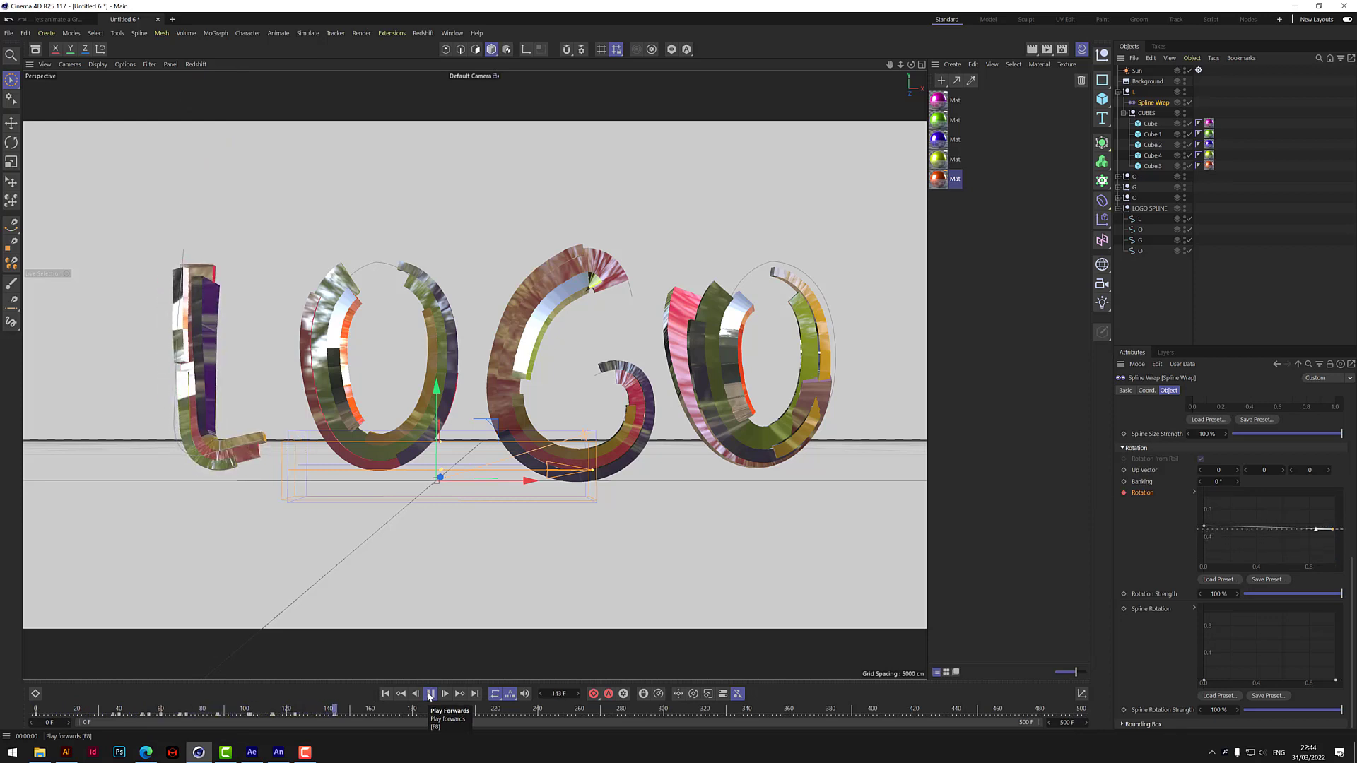
click(430, 694)
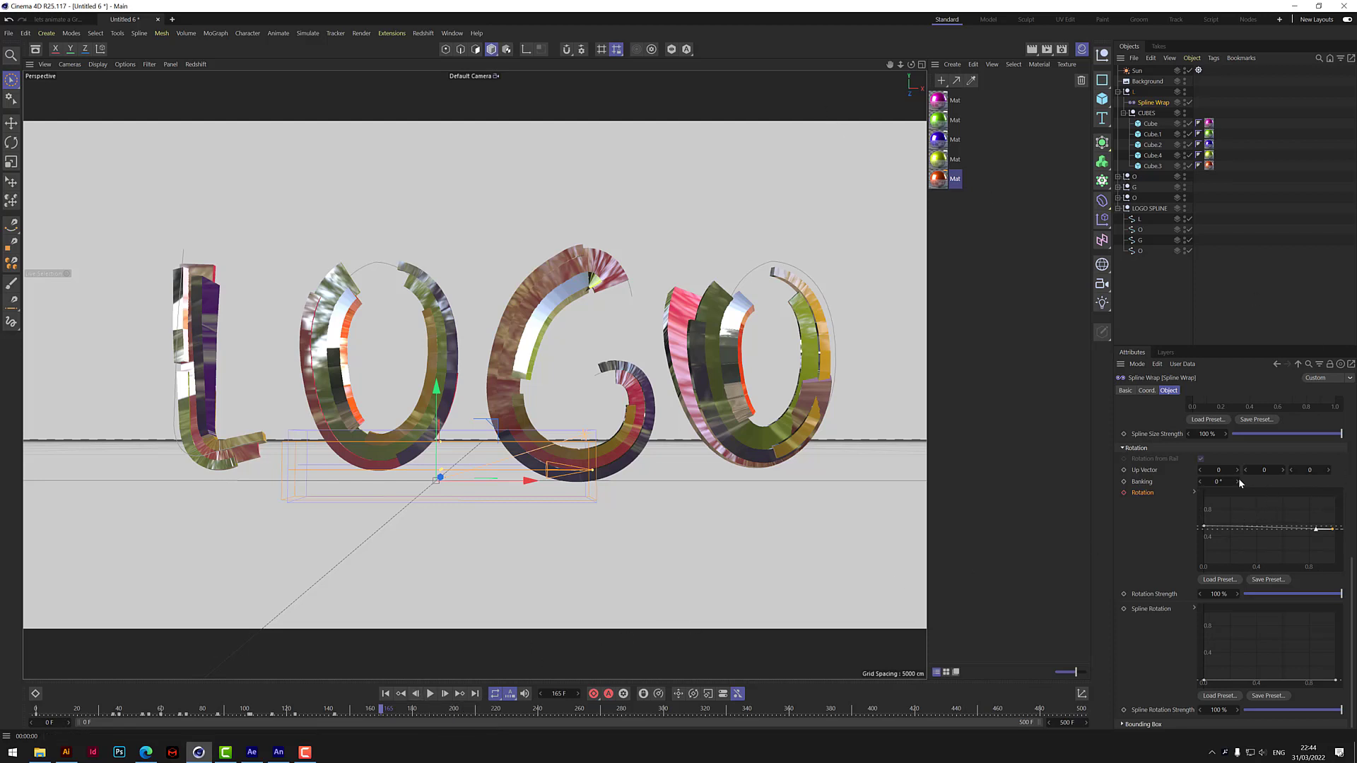
Try a Banking of 104° on the L Spline Wrap, and keyframe Banking at 0° on frame 0.
drag(1236, 481, 1237, 407)
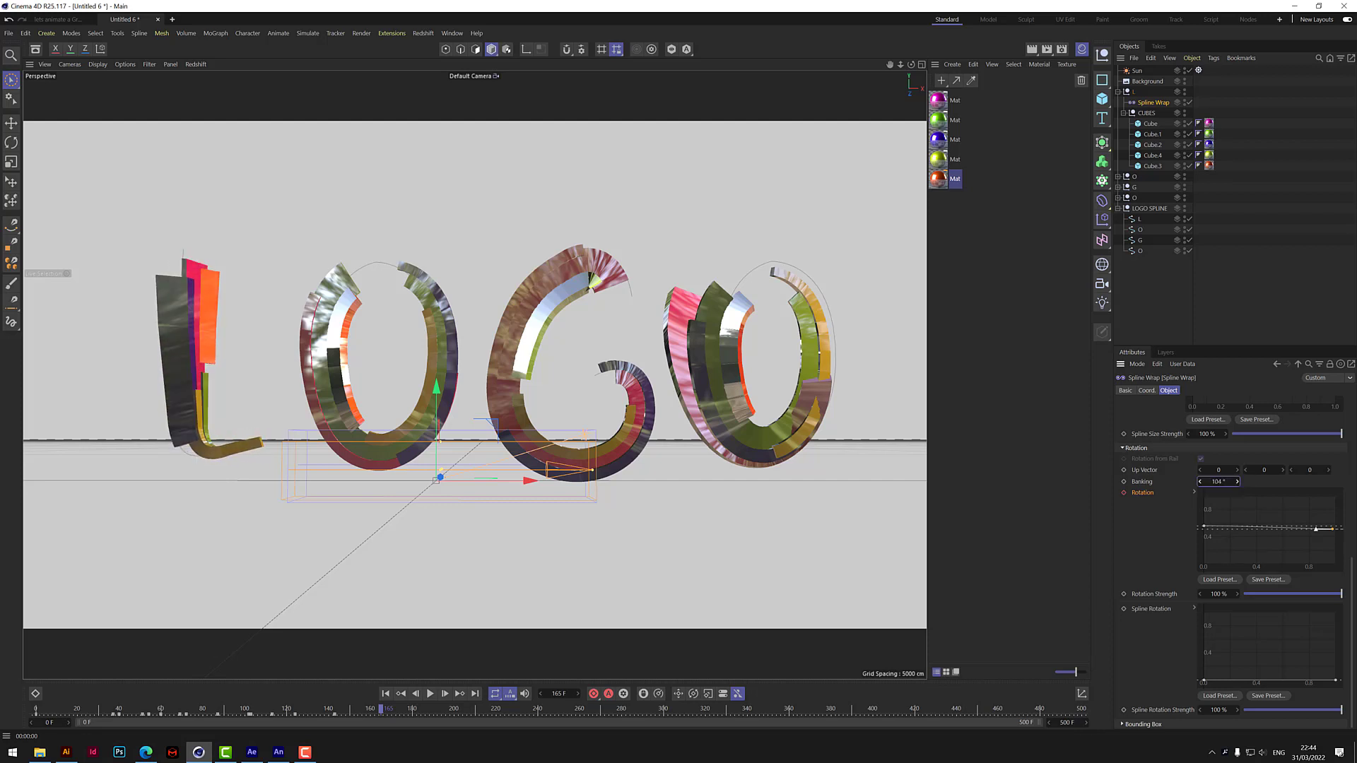
click(386, 694)
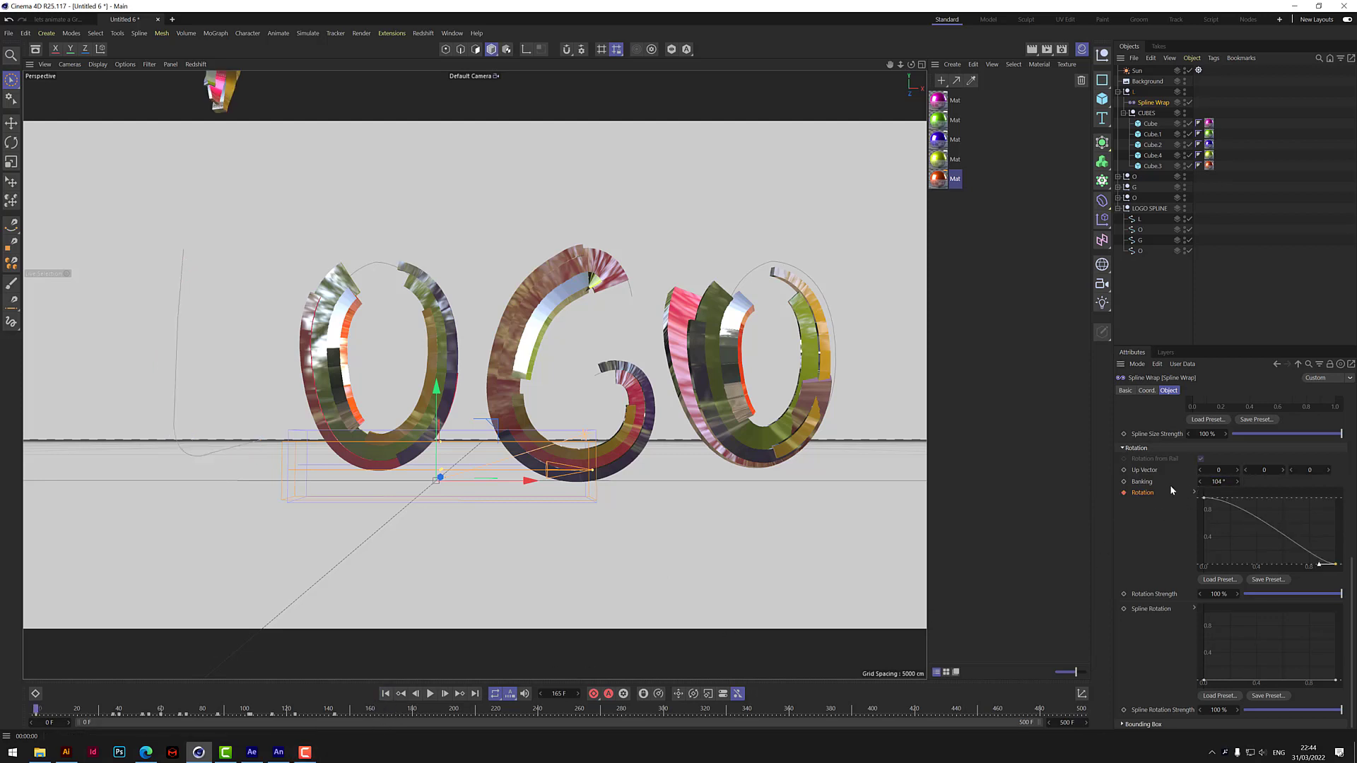
click(1221, 482)
key(Return)
click(1123, 482)
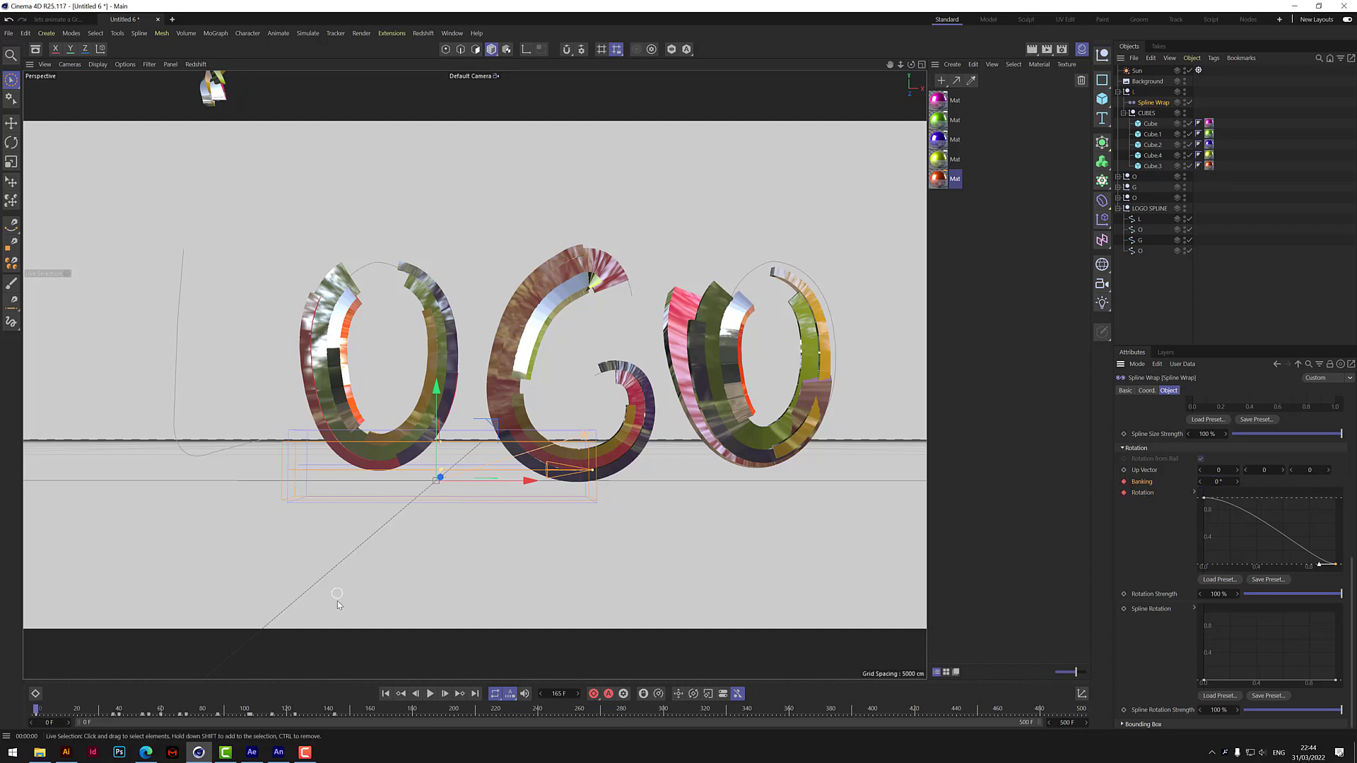
Keyframe the Spline Wrap's Banking at 255° on frame 135 and play the animation from the start.
drag(38, 711, 315, 711)
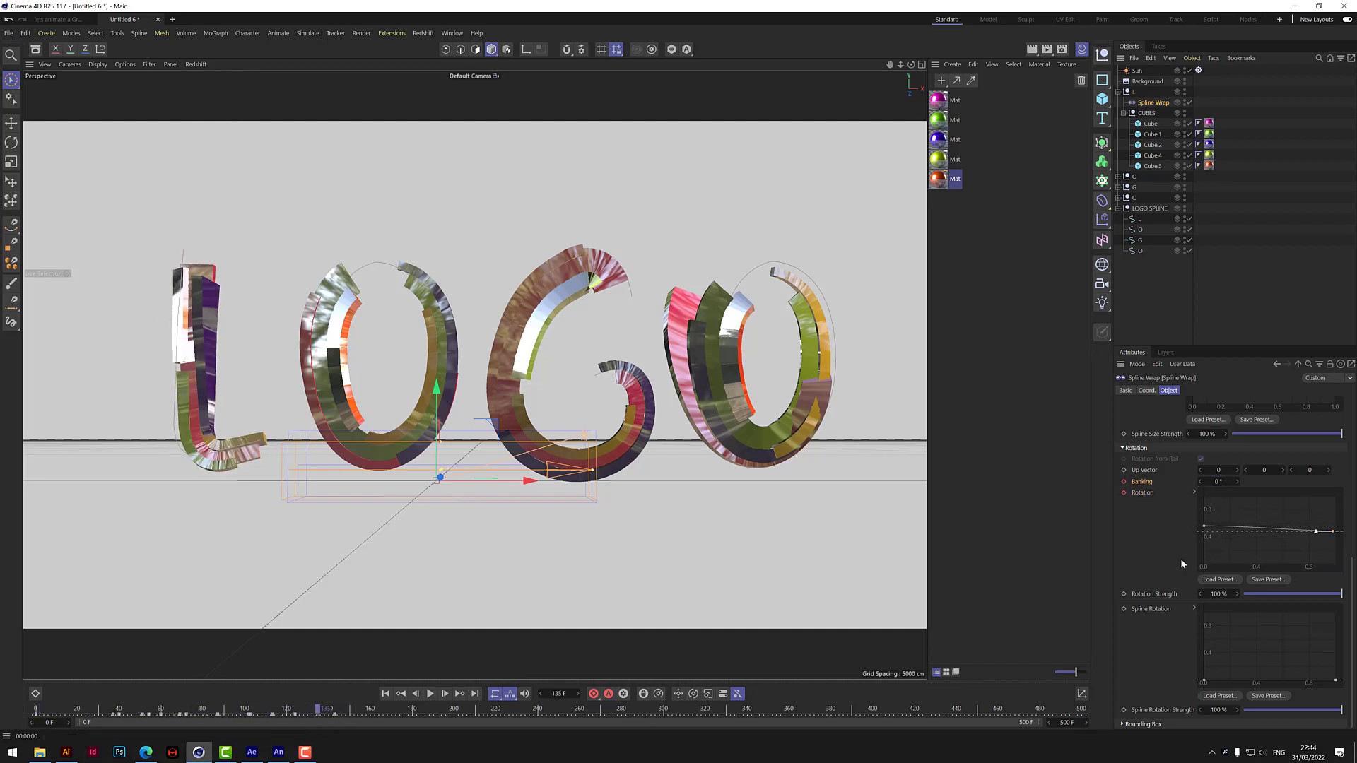
drag(1235, 481, 1328, 481)
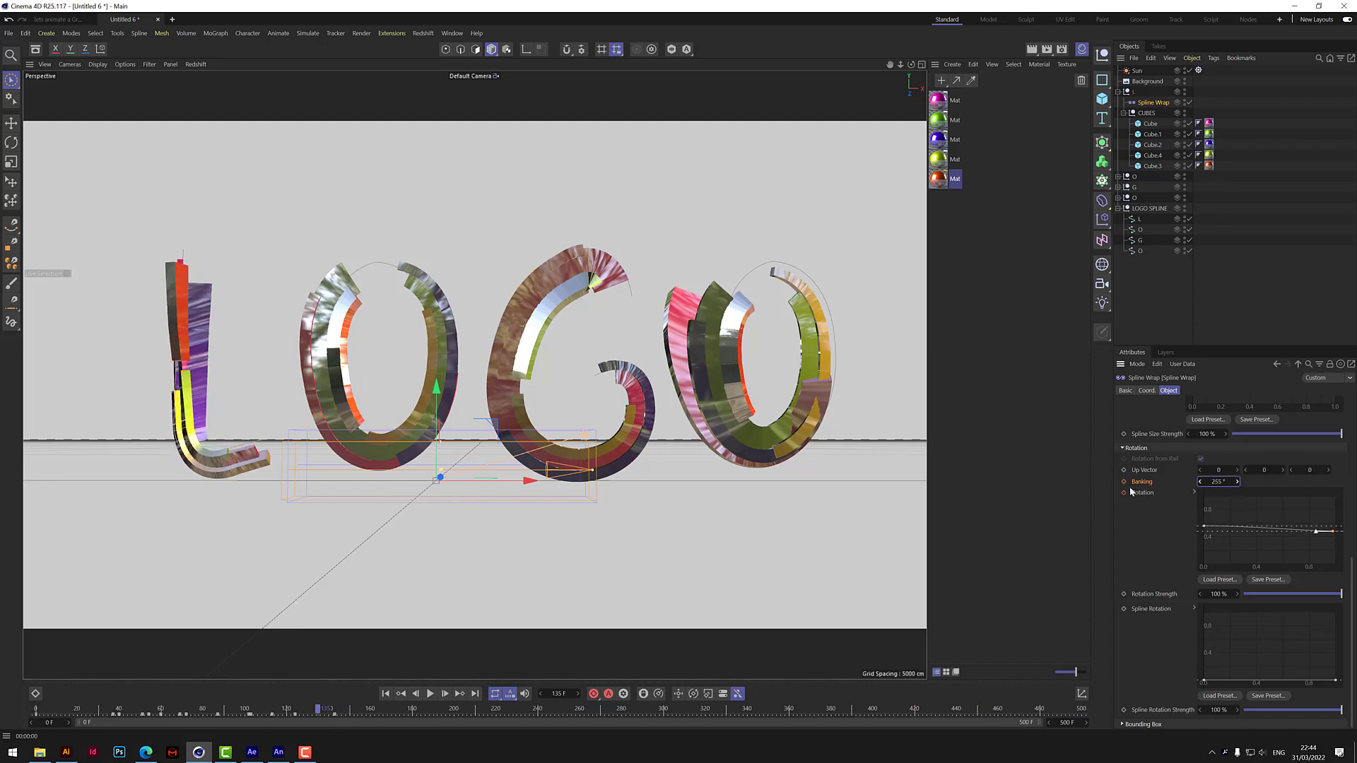
click(1123, 481)
click(385, 693)
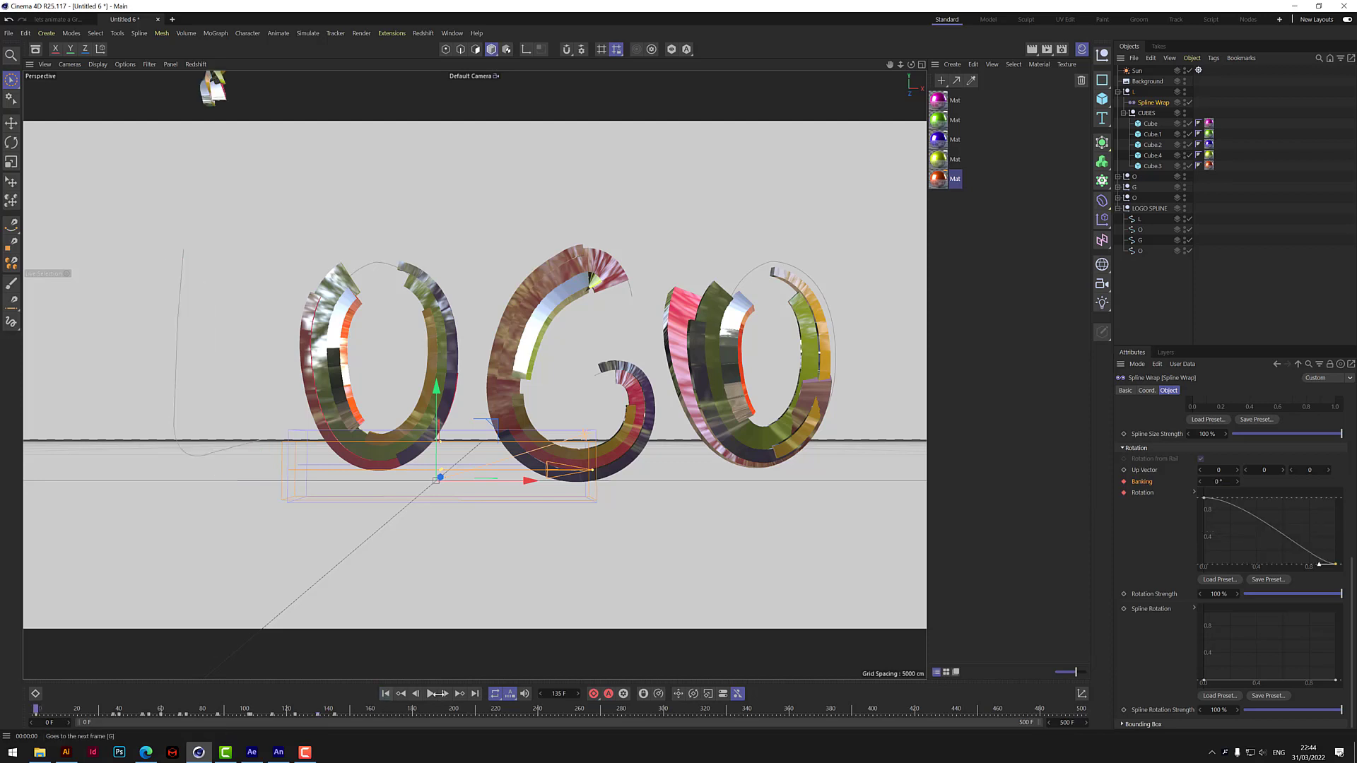
click(430, 693)
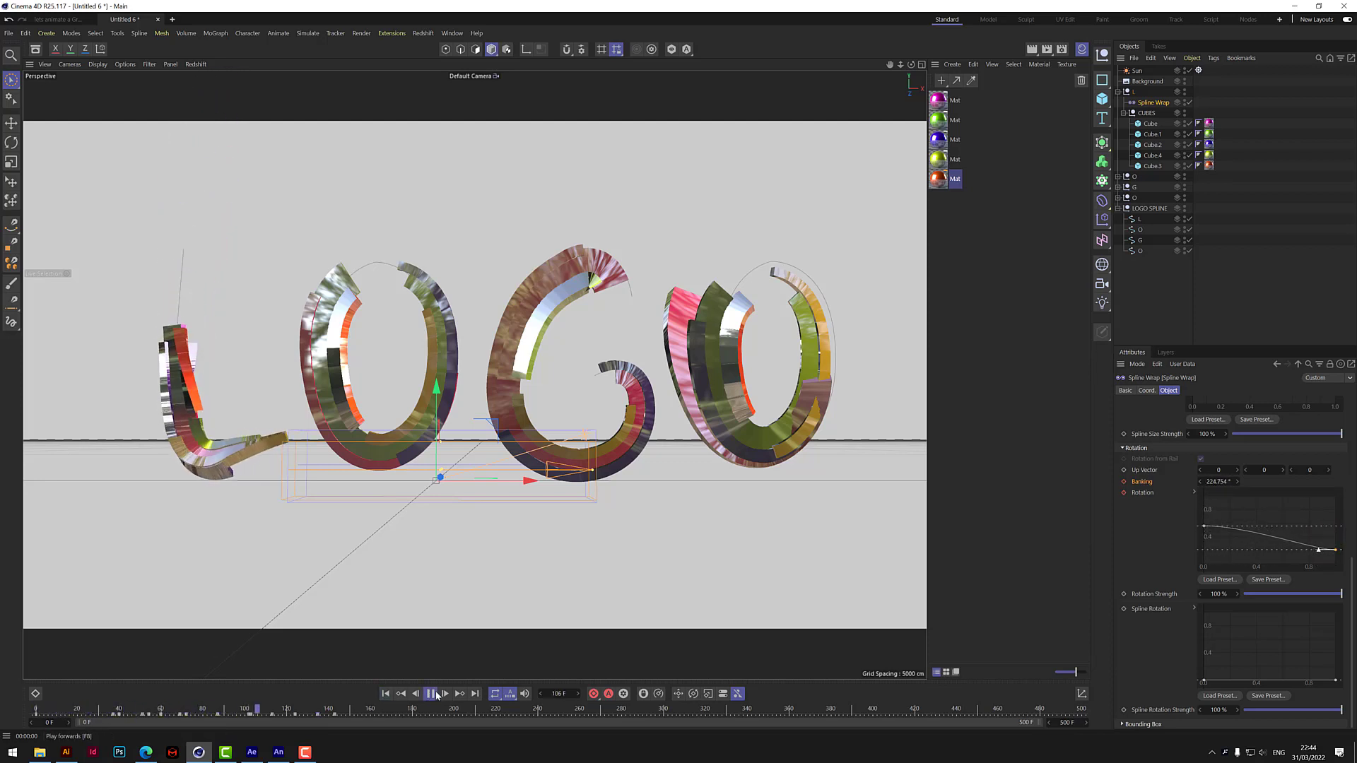
click(431, 693)
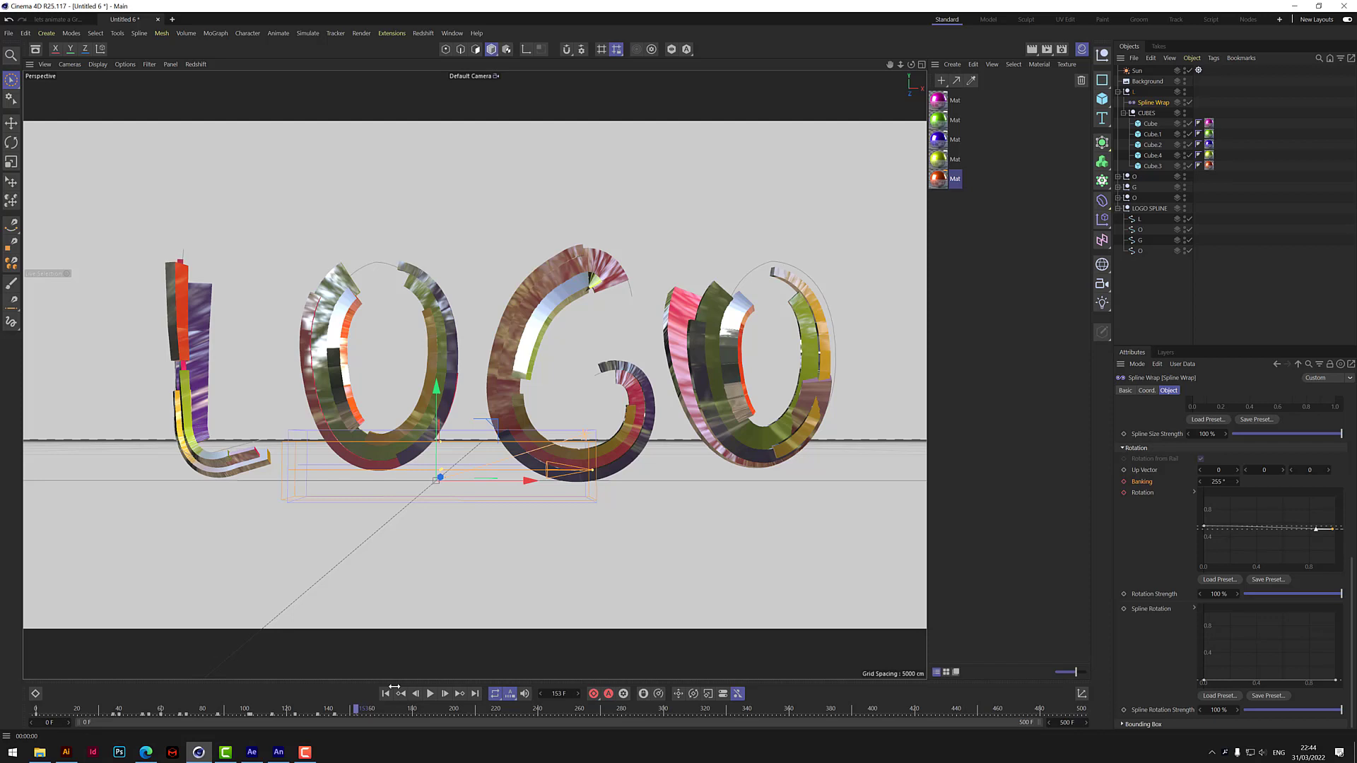
Collapse the L null's hierarchy and add a Vibrate tag to the null.
click(1118, 92)
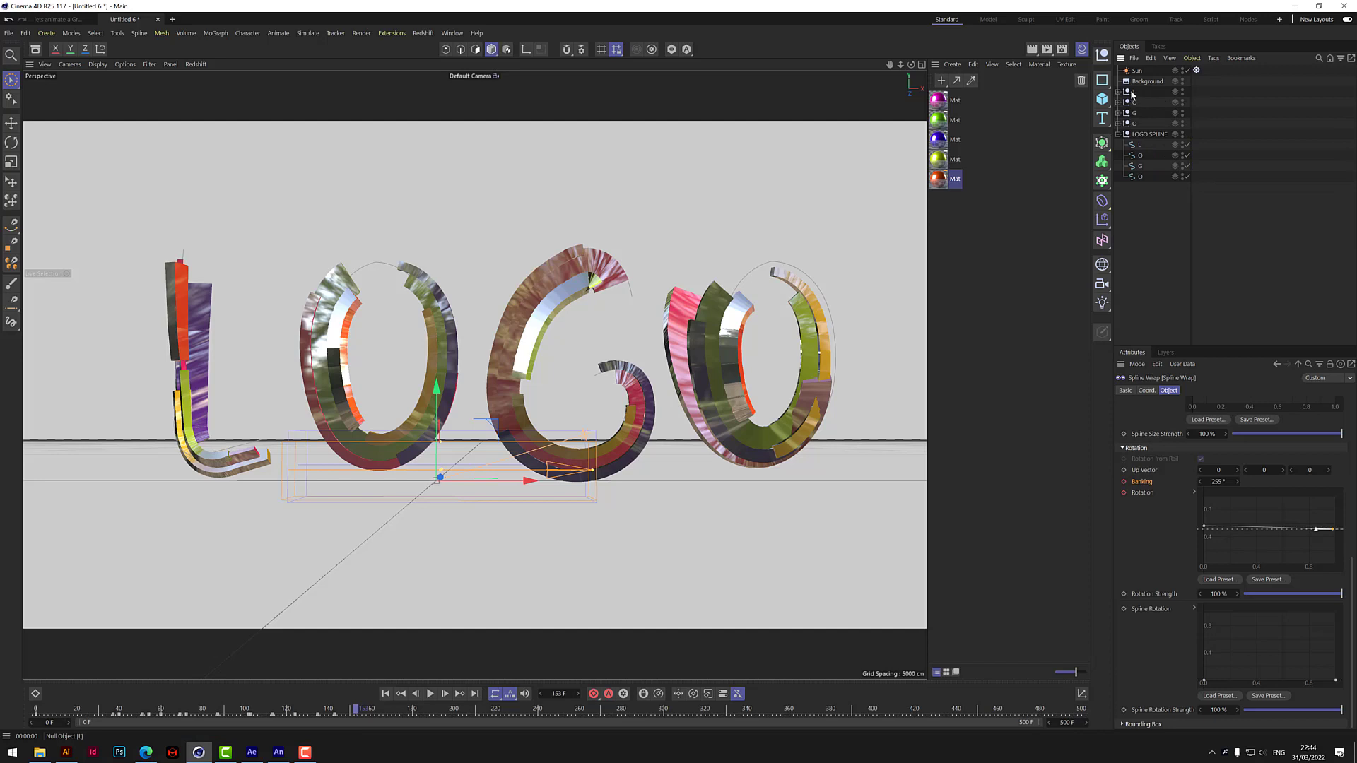
right_click(1131, 93)
mouse_move(1162, 115)
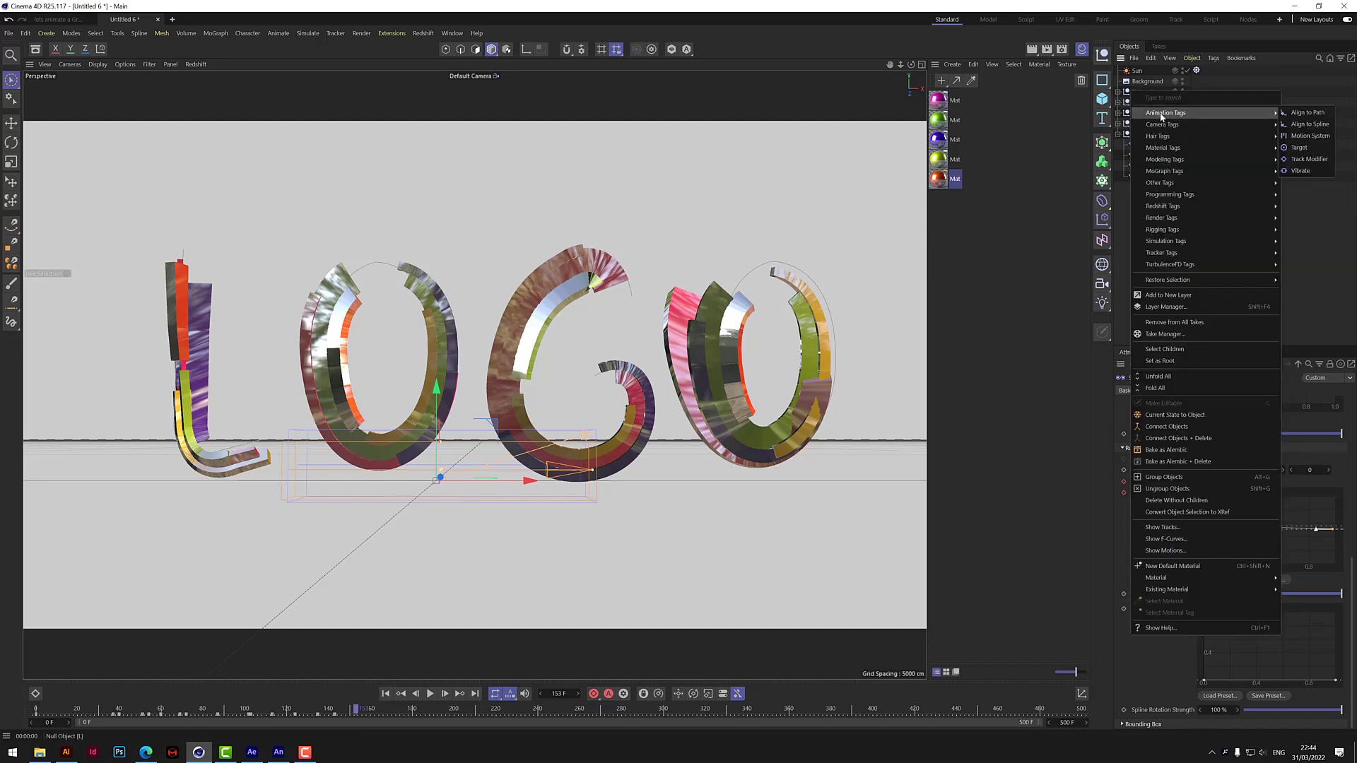
click(1310, 171)
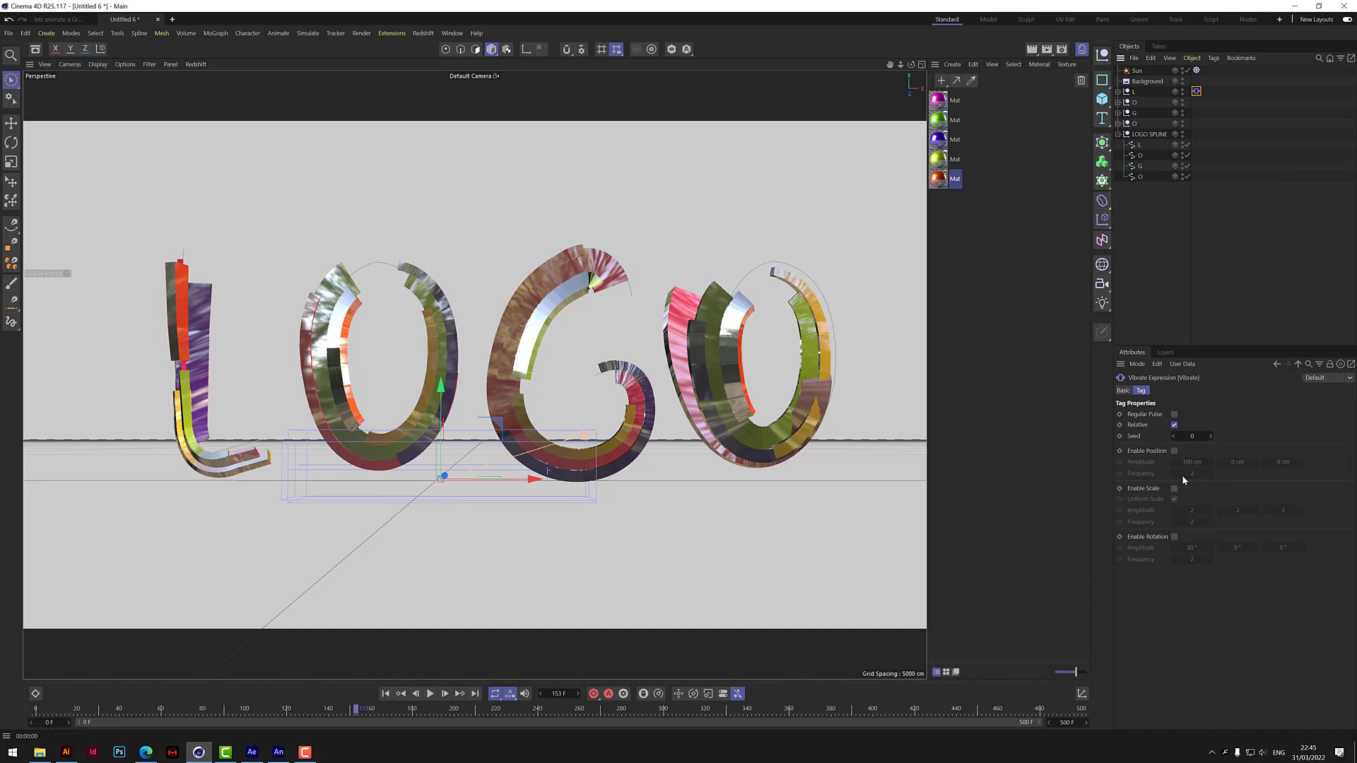
Enable position vibration with amplitudes of 10, 5 and 5 cm and a frequency of 0.5, and preview the movement.
click(1175, 451)
click(1194, 463)
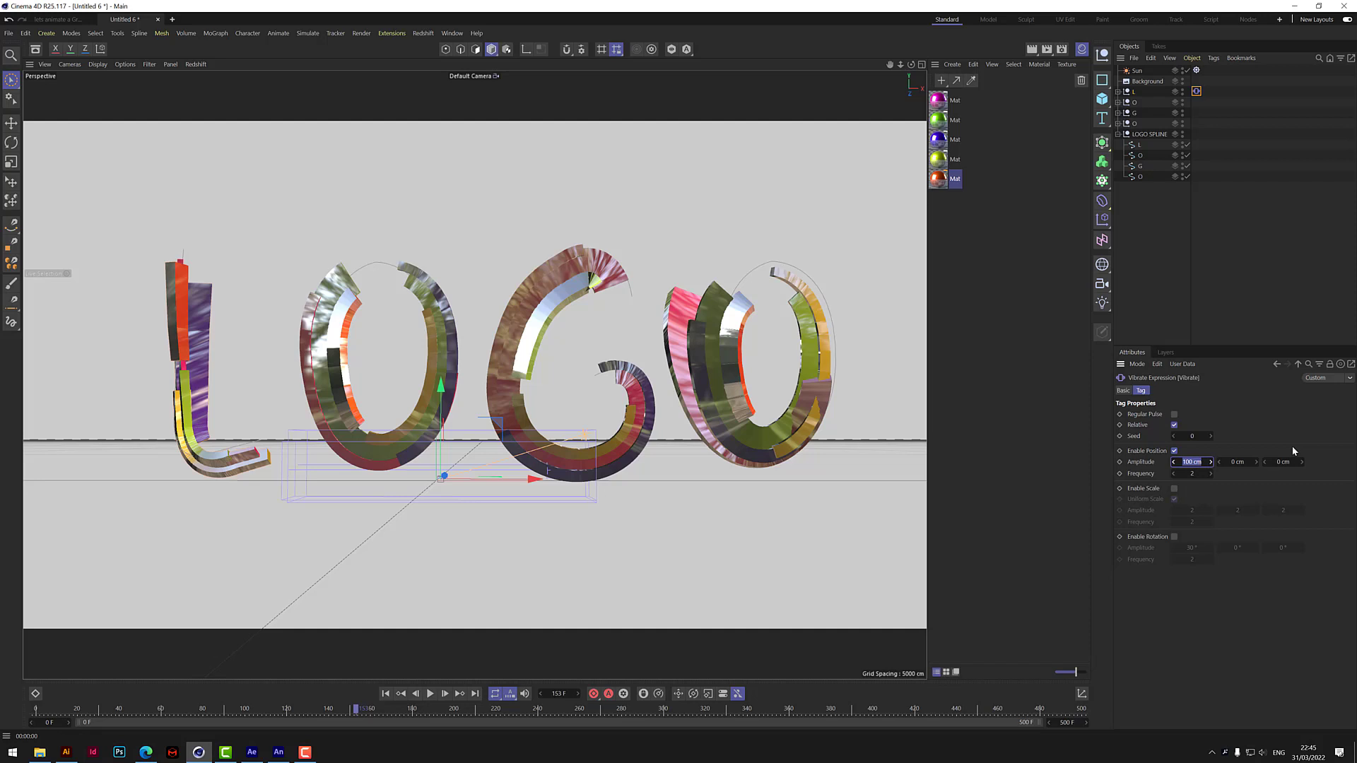
text(10)
click(1238, 462)
text(5)
click(1285, 461)
text(5)
click(1194, 474)
click(431, 694)
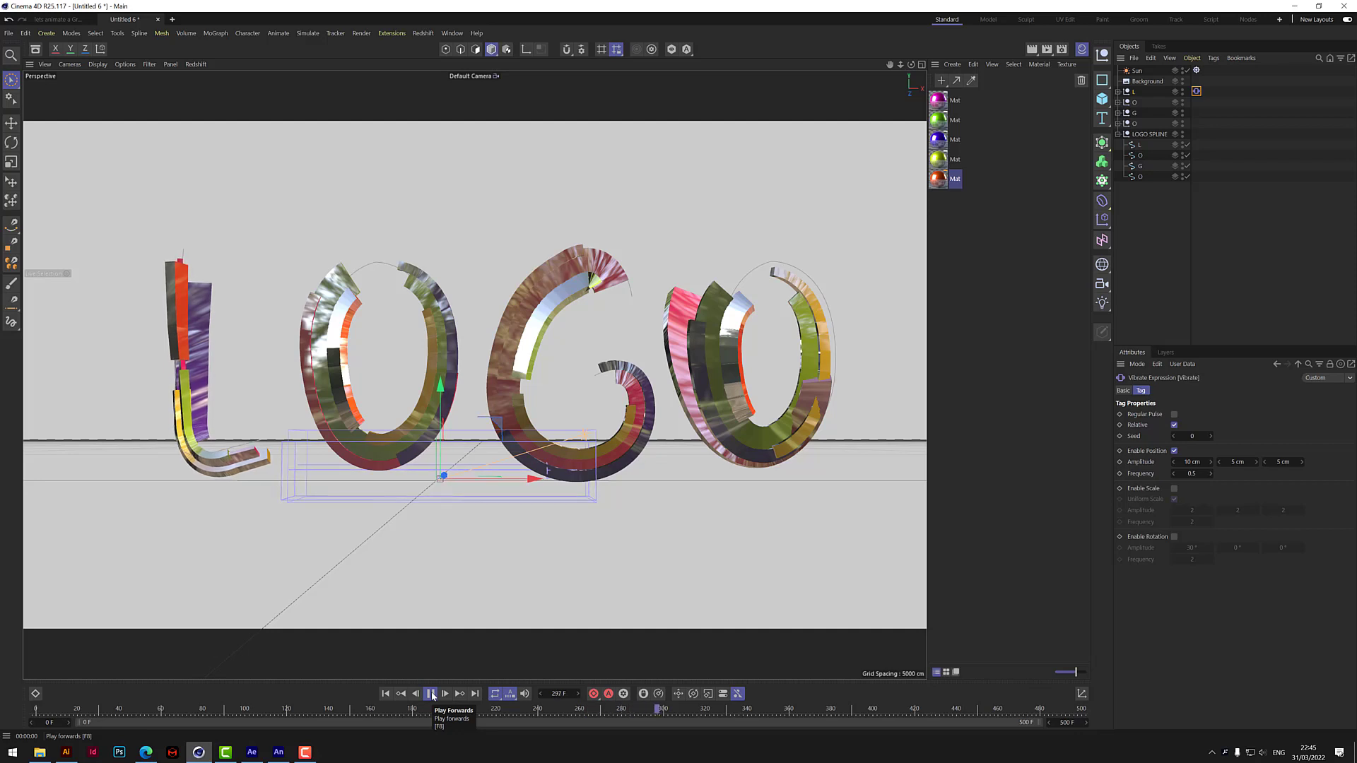
click(430, 694)
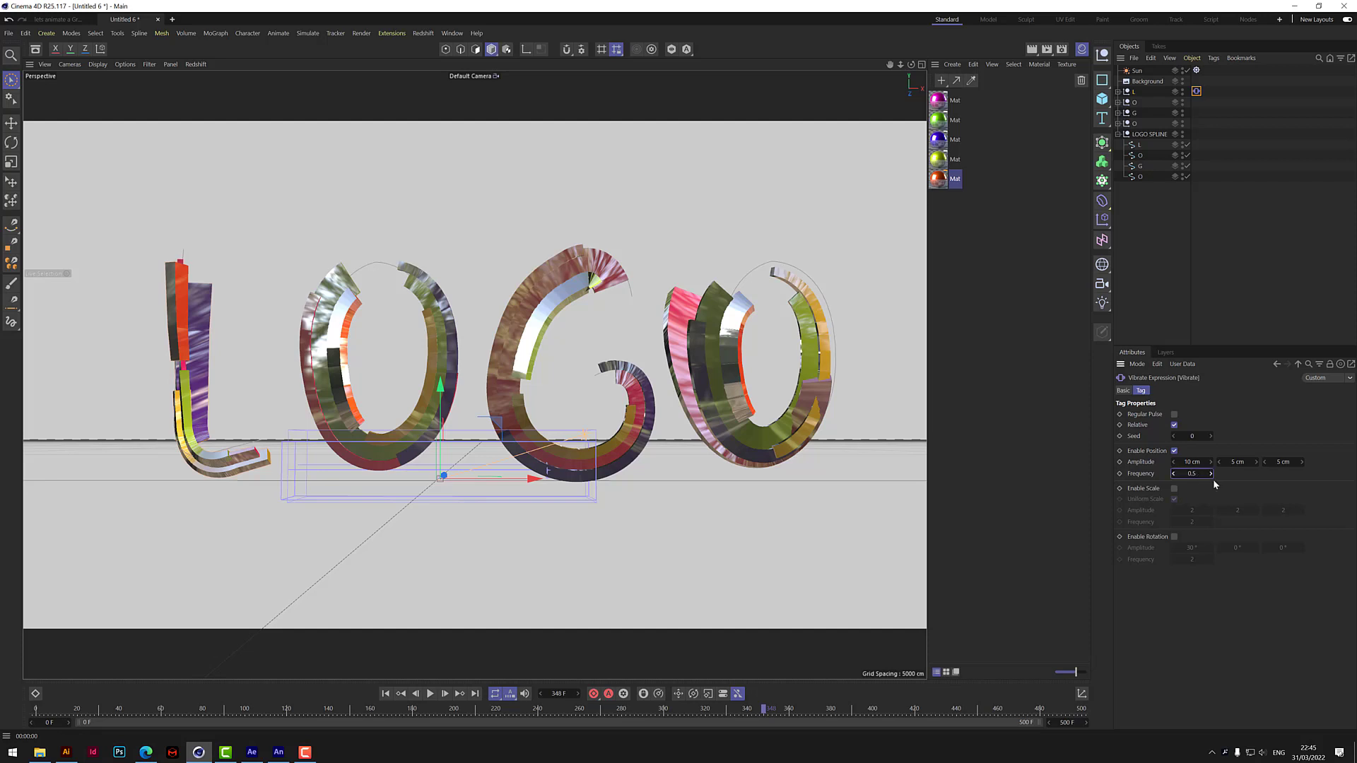
Set the position vibration's frequency to 1 and play the animation from the start to check it.
click(1192, 473)
click(430, 694)
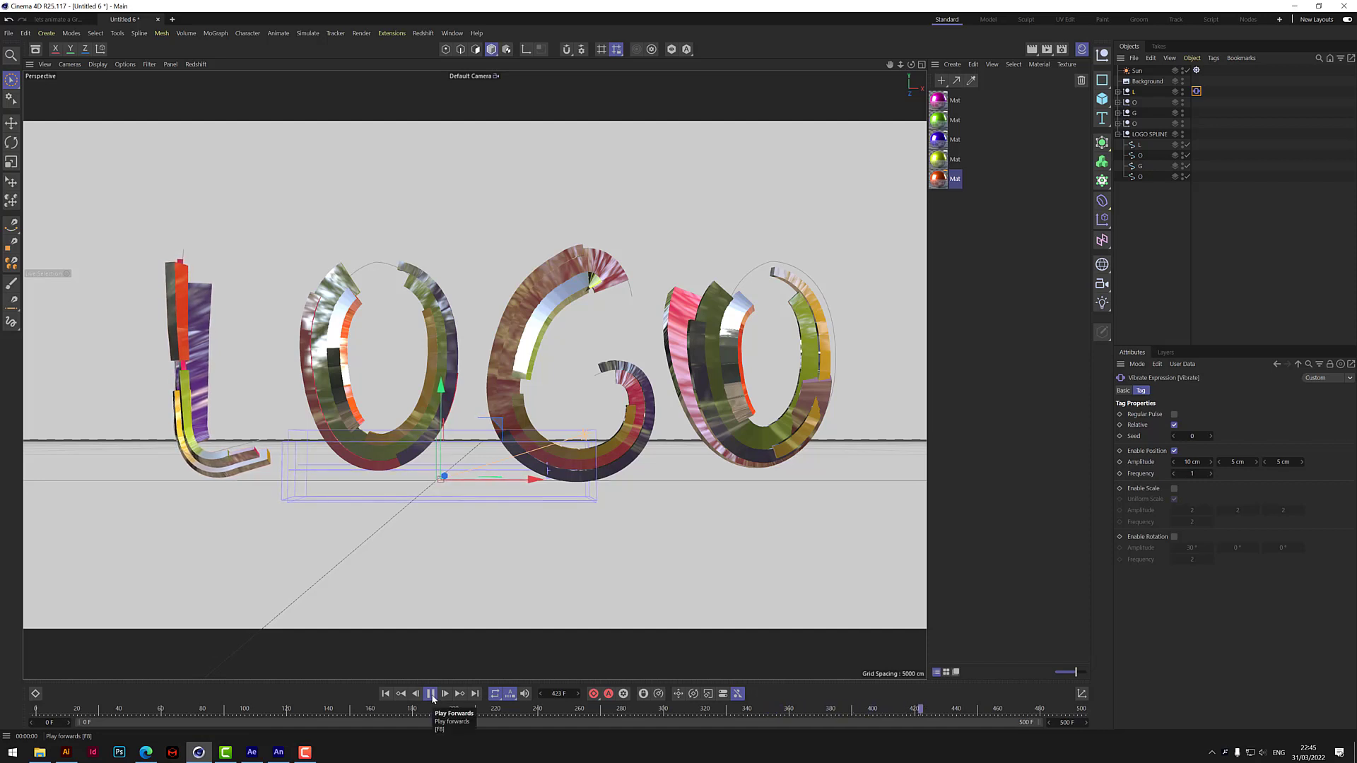
click(431, 694)
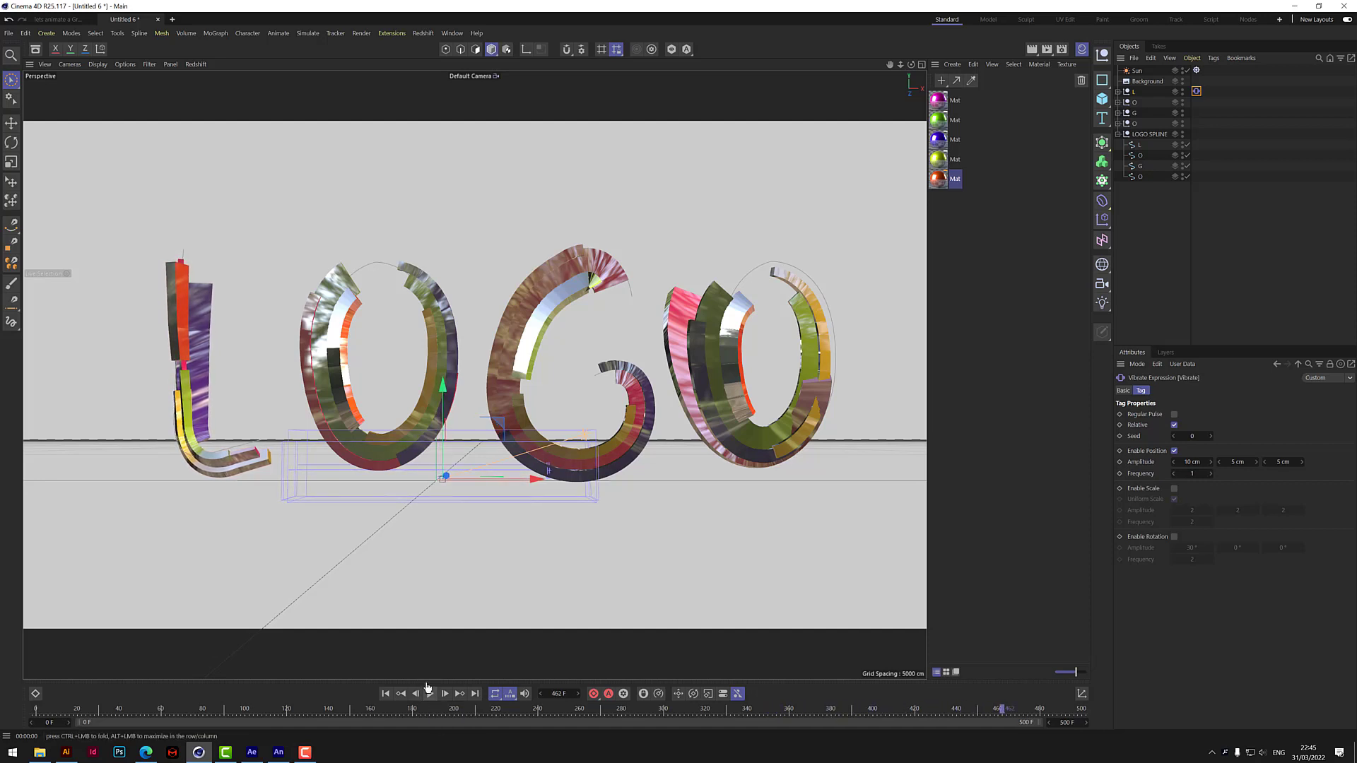
click(385, 693)
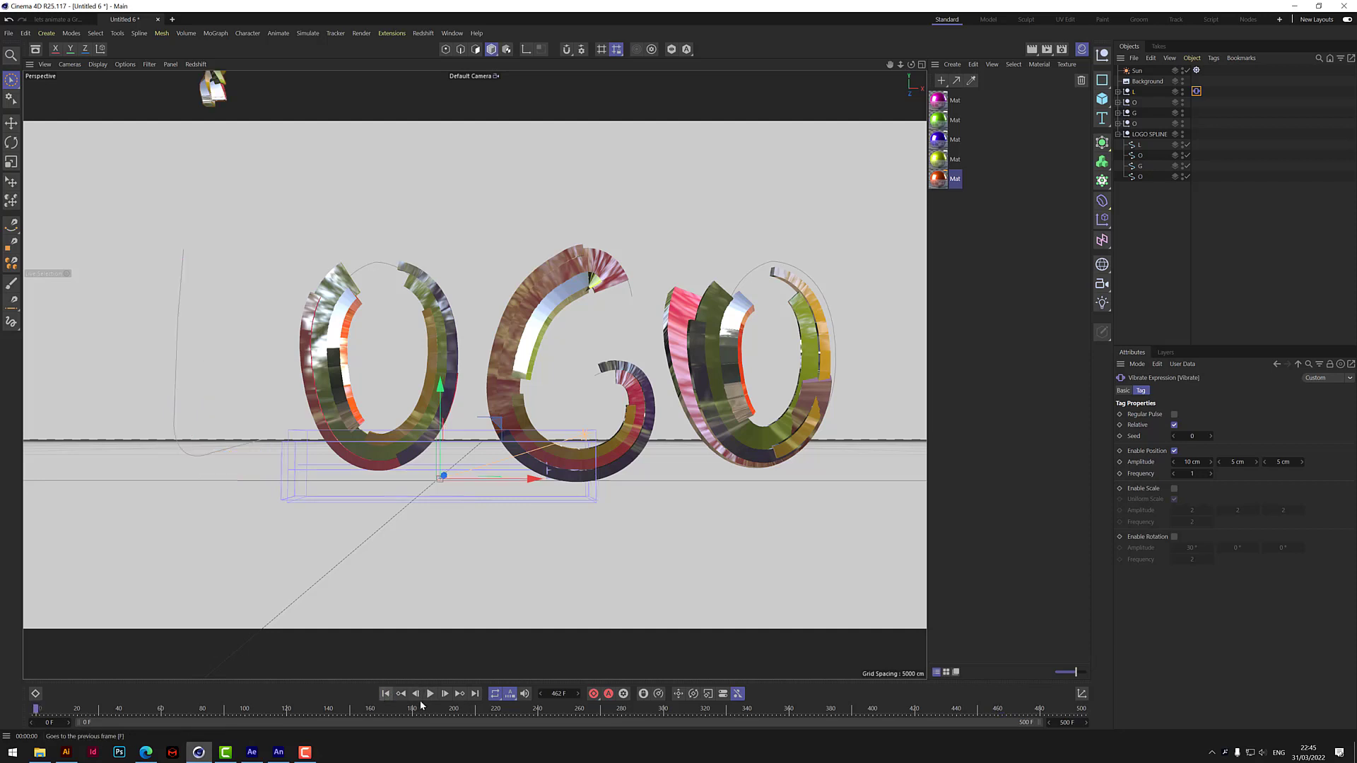
click(429, 694)
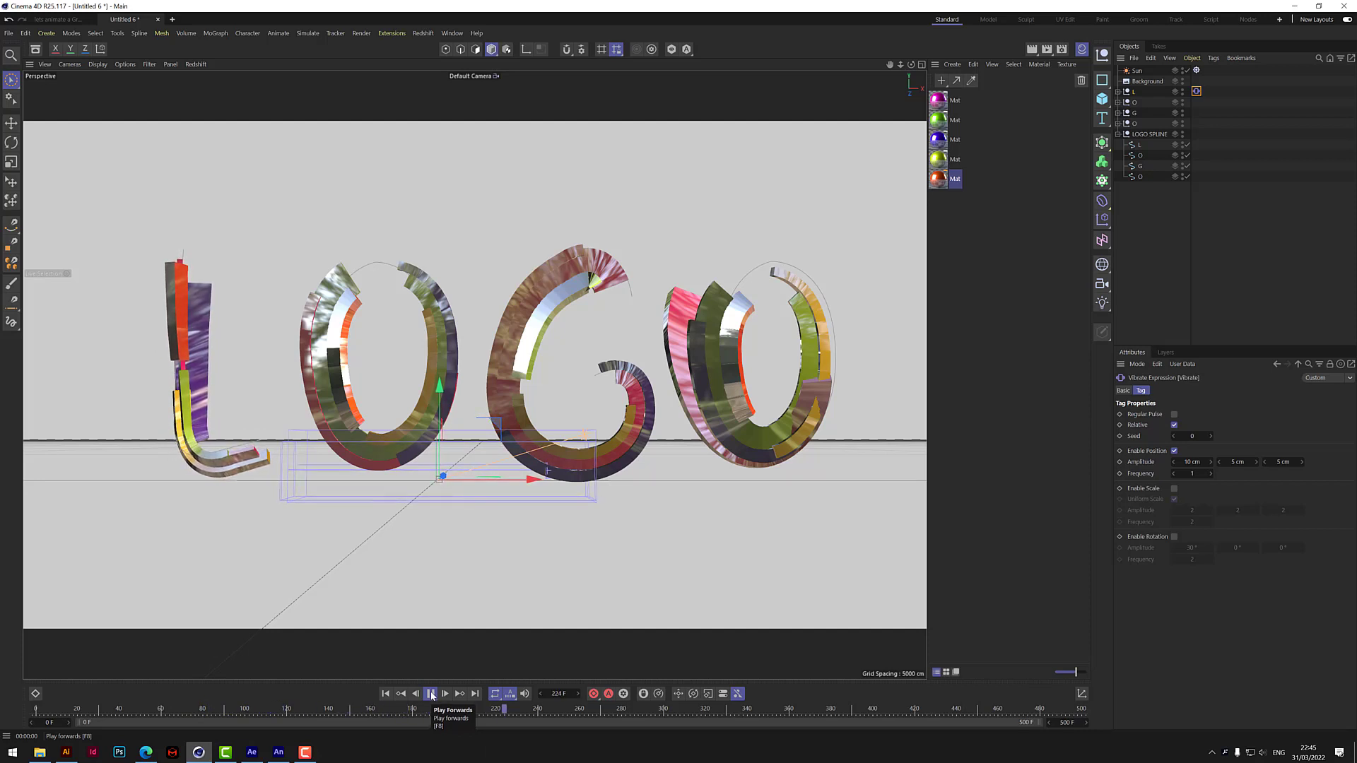
click(430, 694)
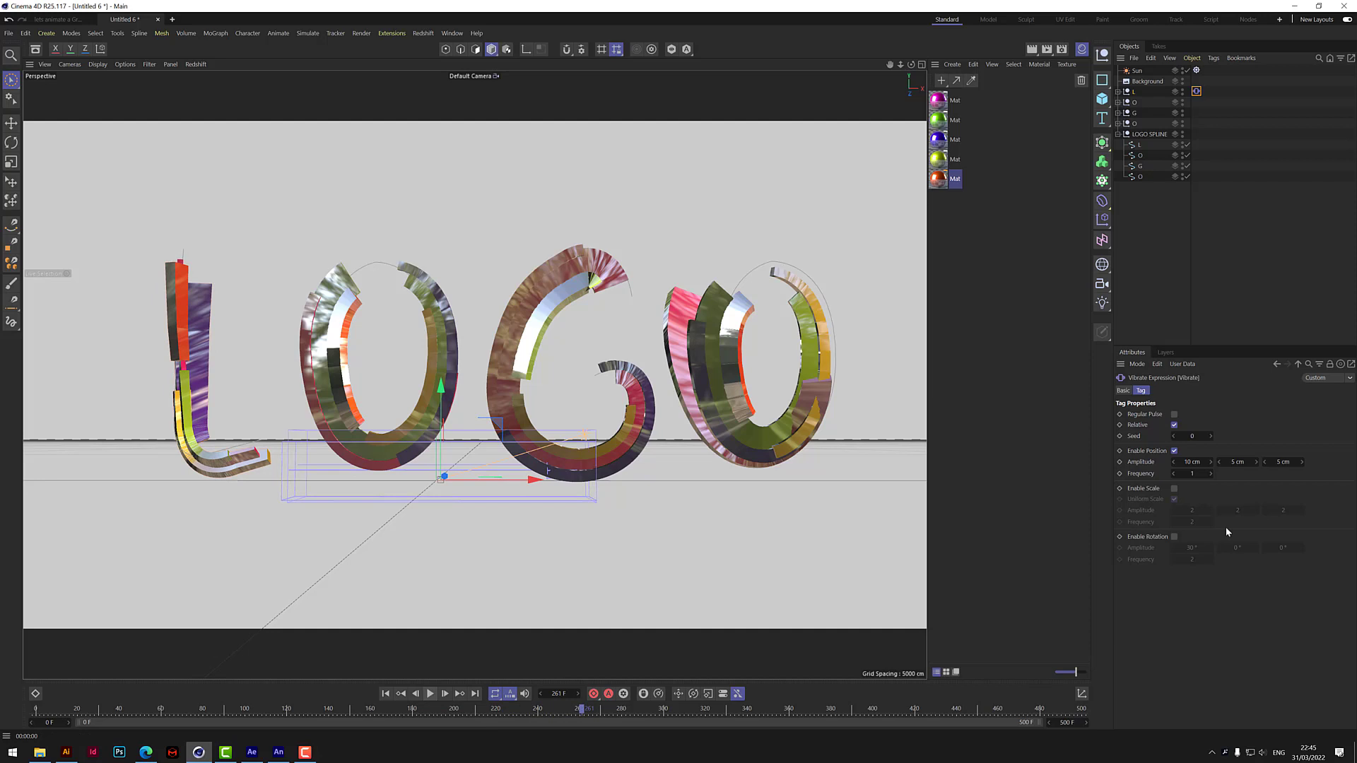
Set the position vibration's amplitudes to 20, 15 and 15 cm and play the animation from the start.
click(1193, 462)
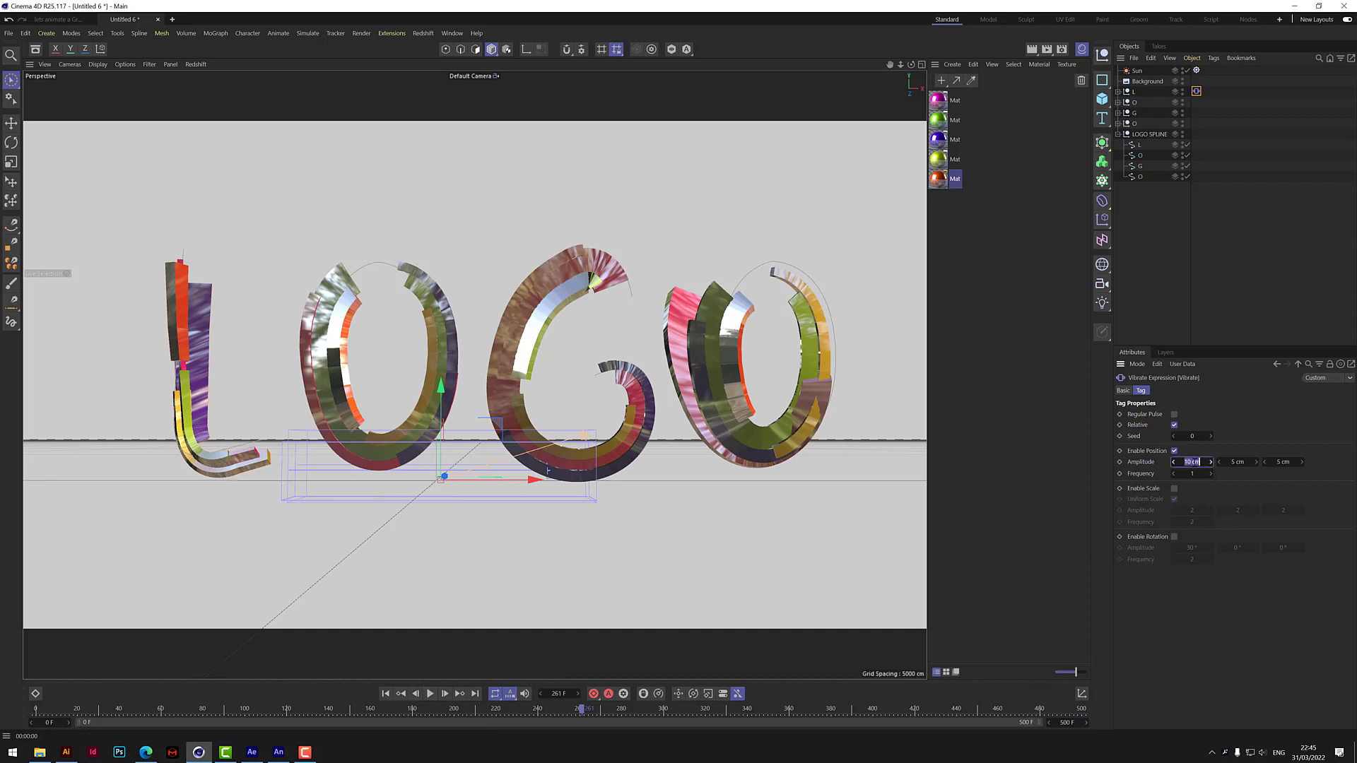
click(1237, 462)
text(15)
key(Tab)
key(Return)
click(386, 694)
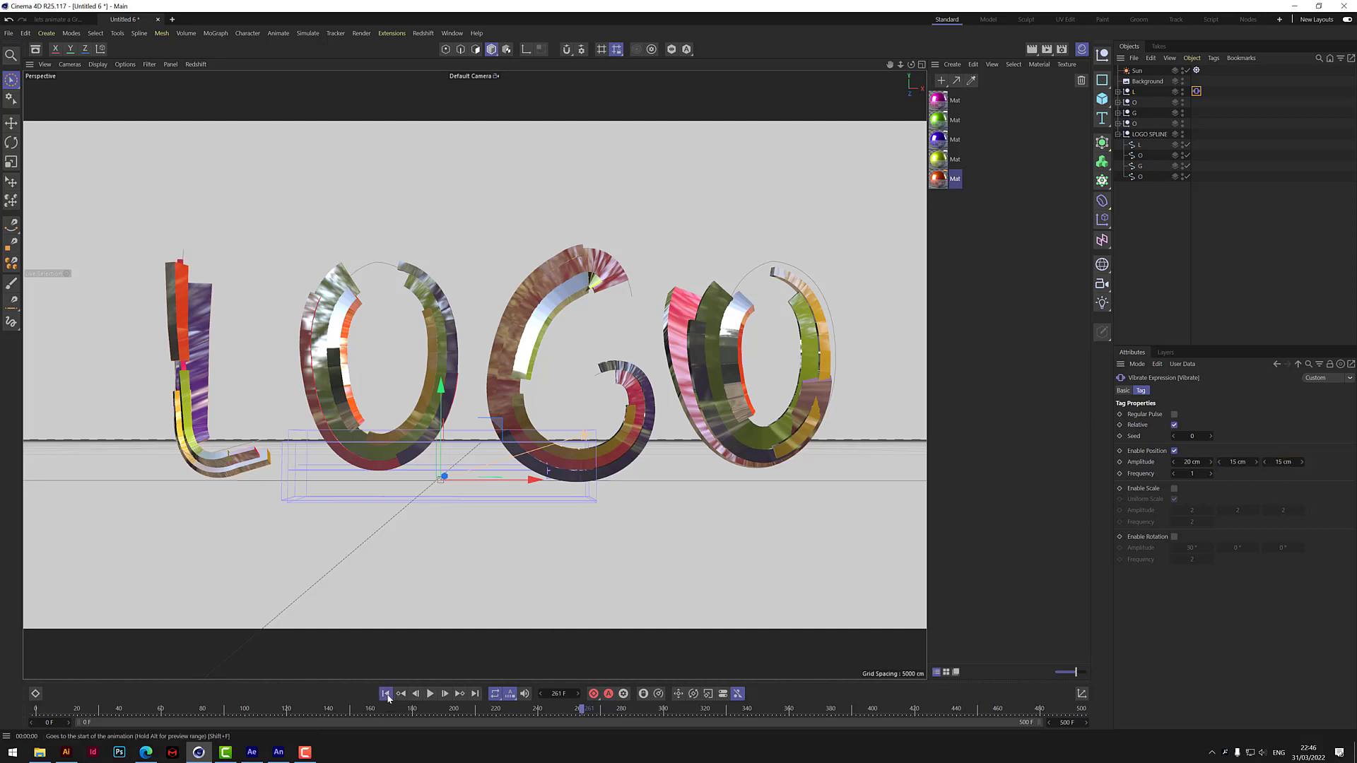
click(429, 694)
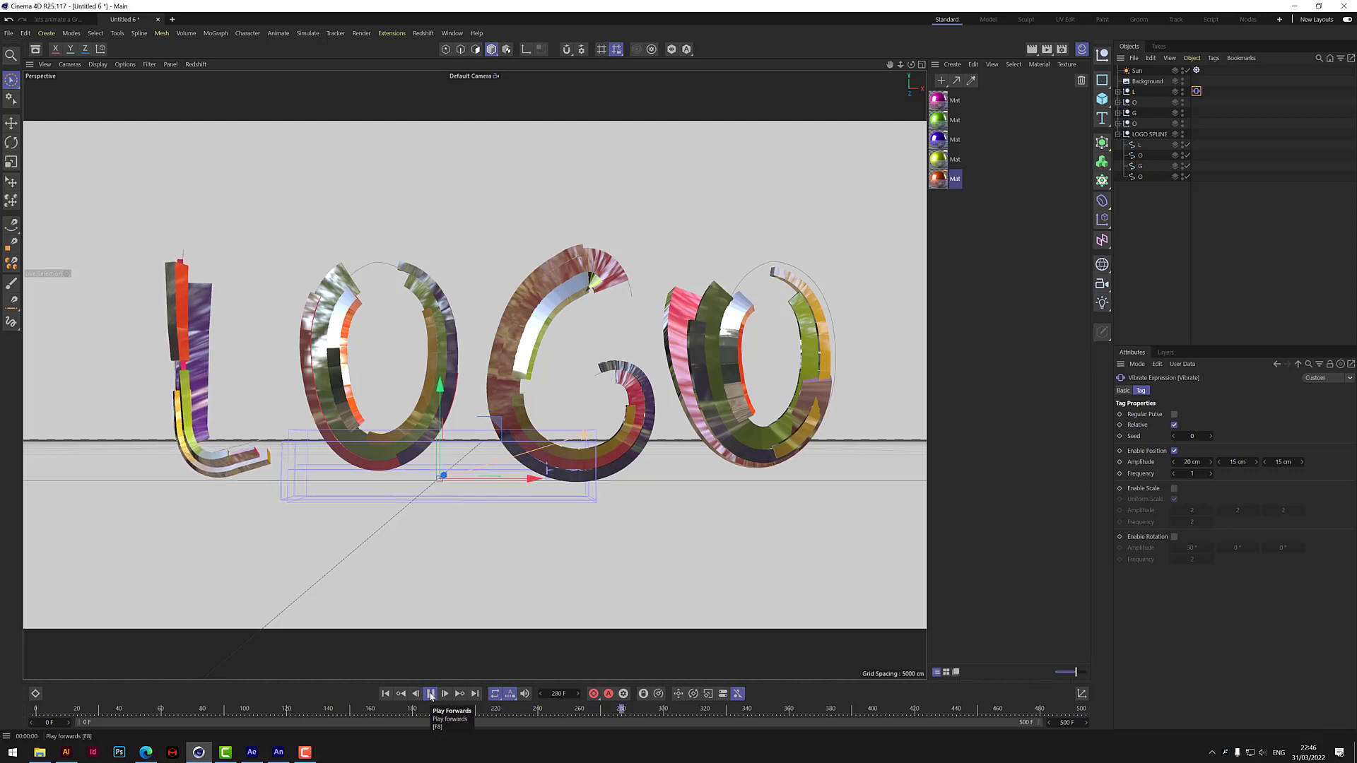
click(430, 695)
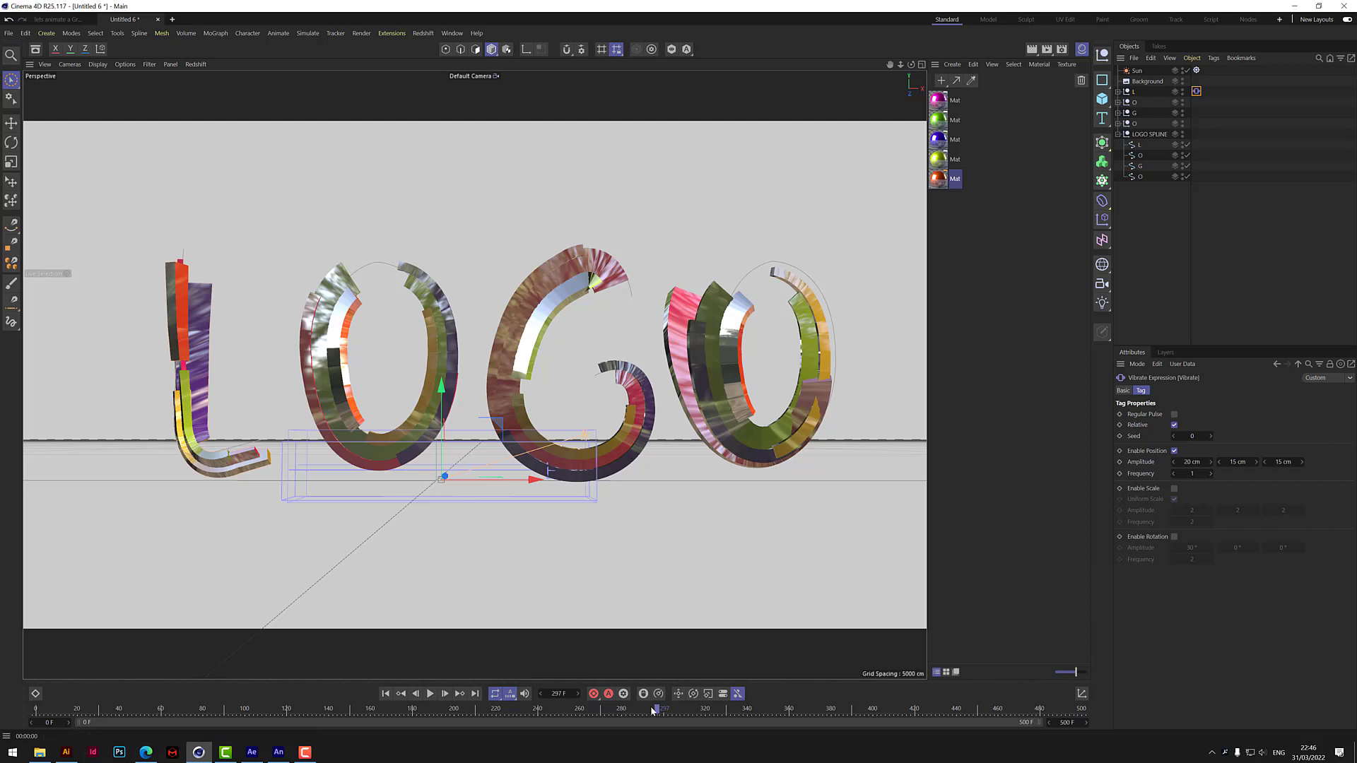
At frame 45, set the G letter's Spline Wrap To and Strength to 100 % and its Offset to -5 %.
drag(653, 710, 131, 748)
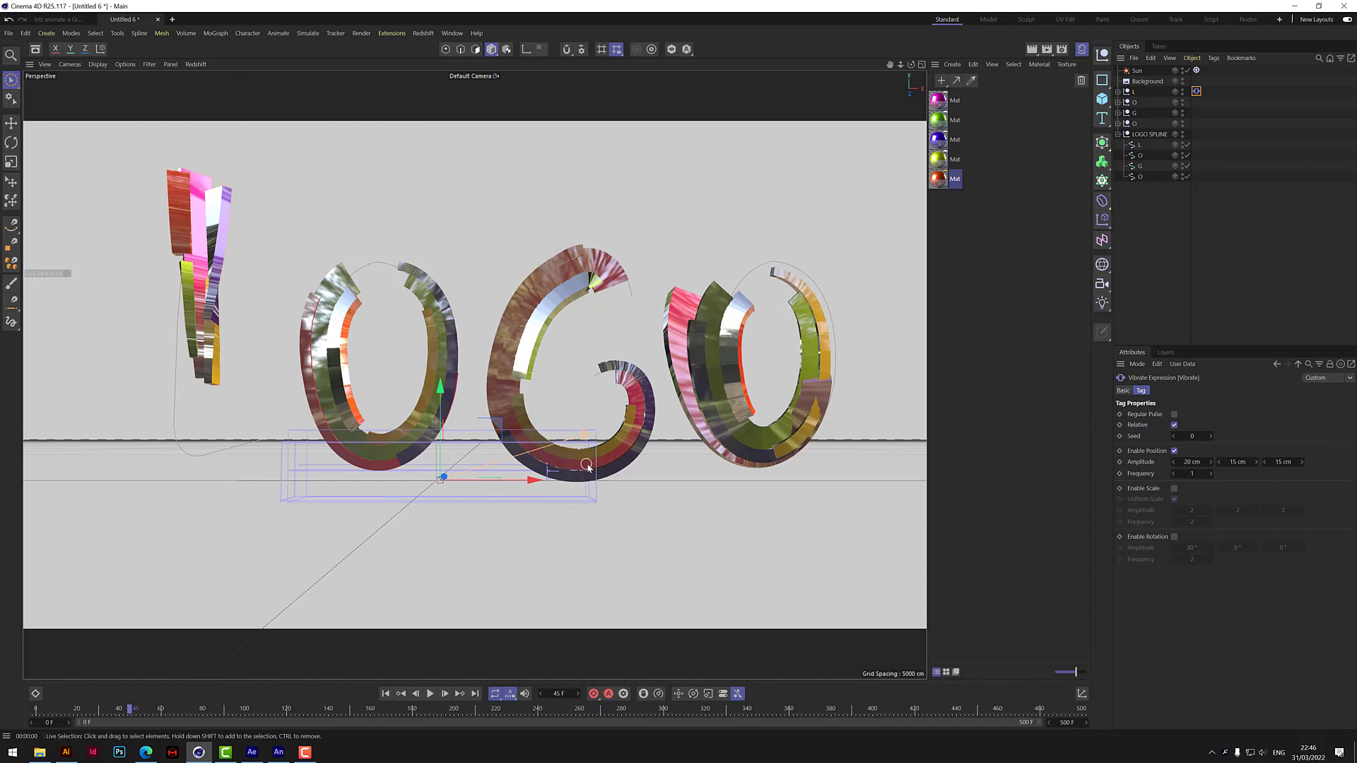
click(1118, 112)
click(1141, 124)
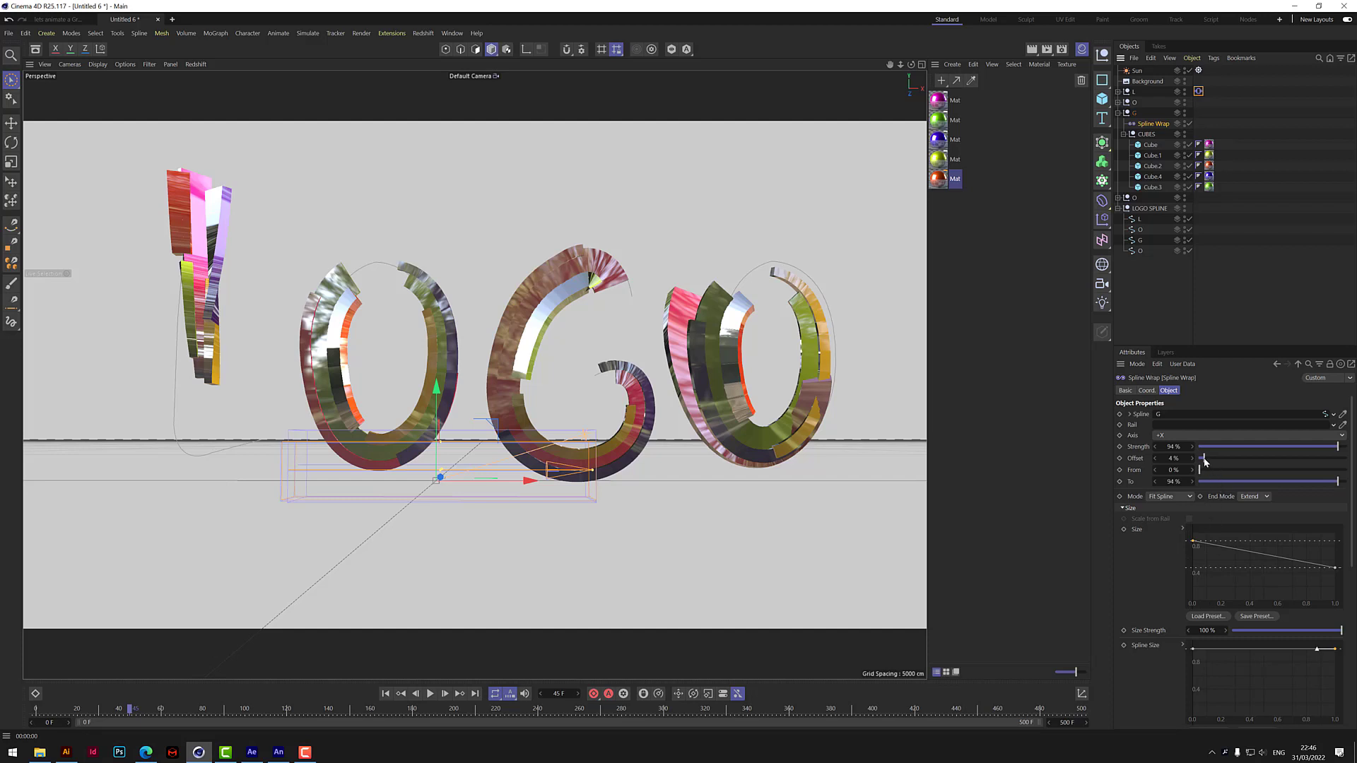
mouse_move(1206, 462)
mouse_down()
mouse_move(1219, 458)
mouse_move(1205, 461)
mouse_up()
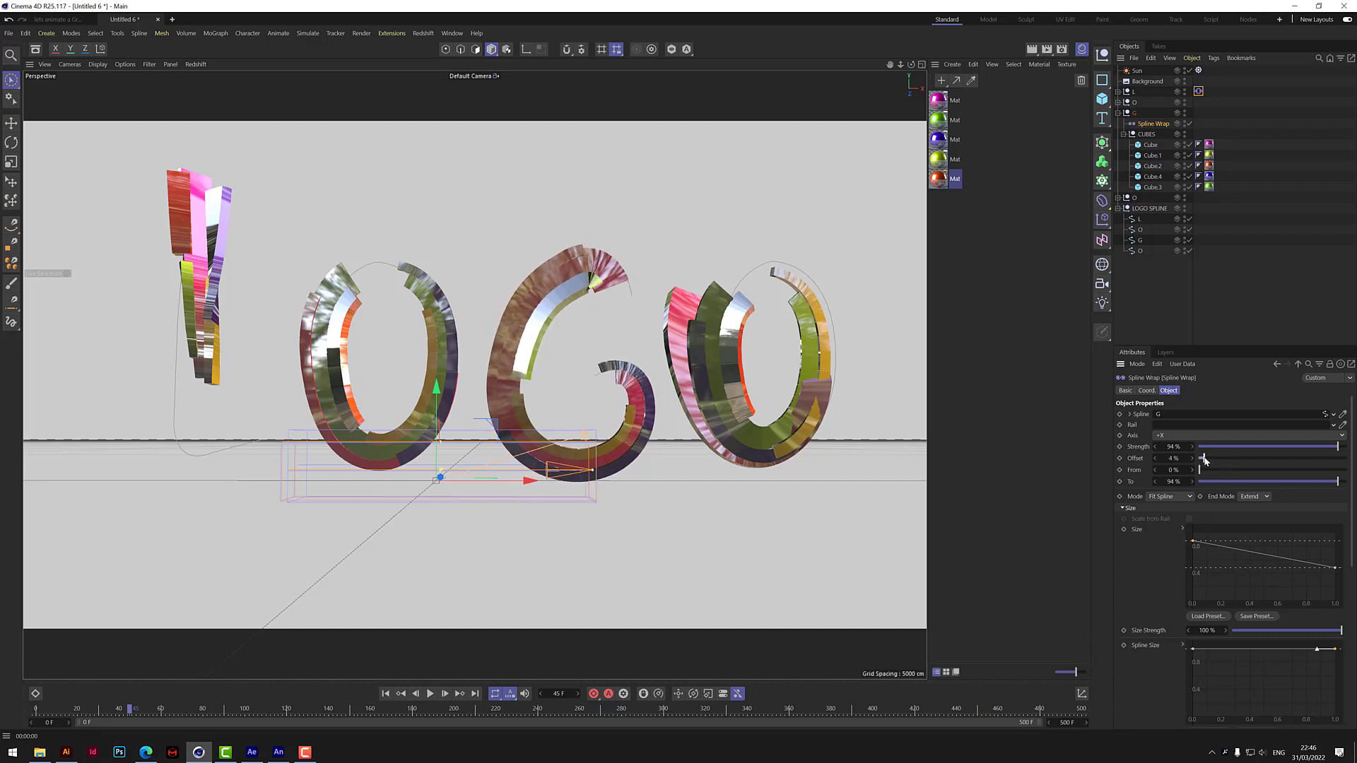
click(1175, 483)
text(100)
key(Return)
click(1174, 447)
text(100)
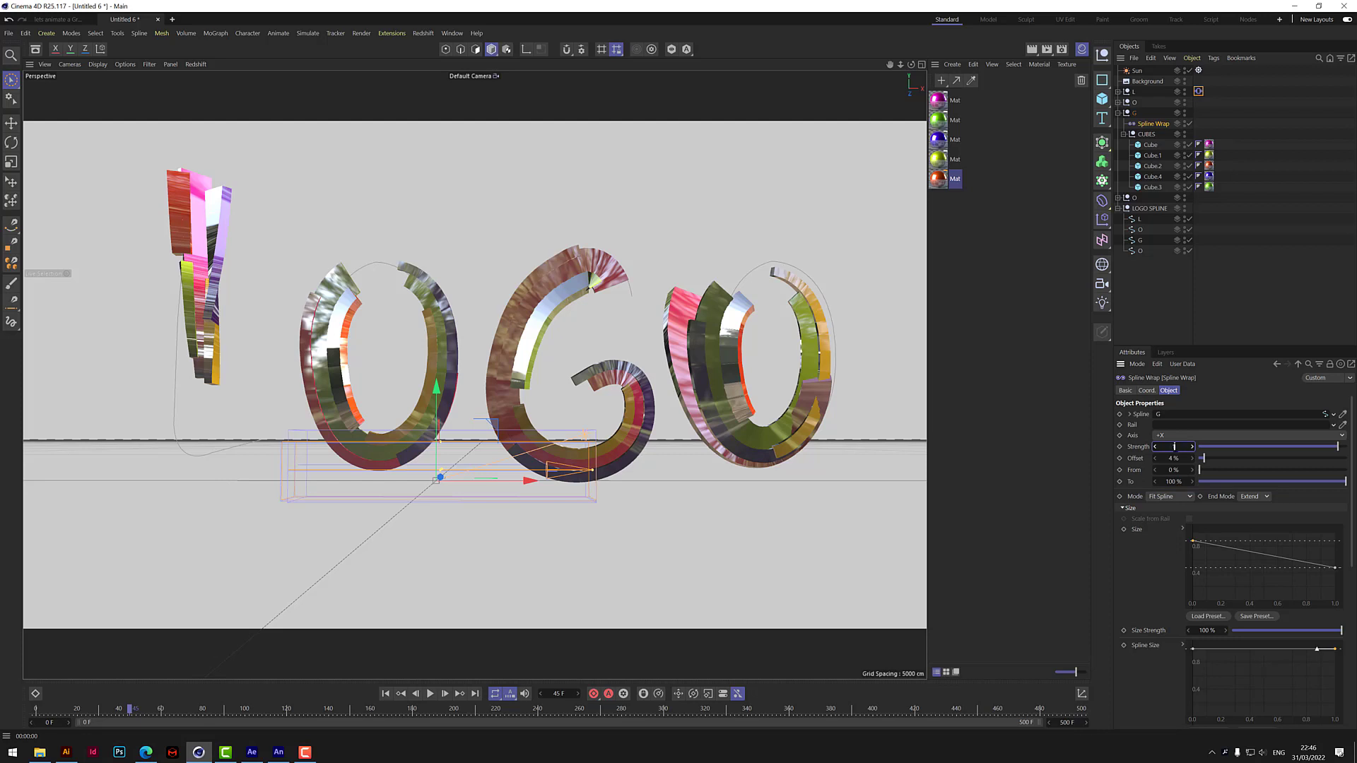
key(Return)
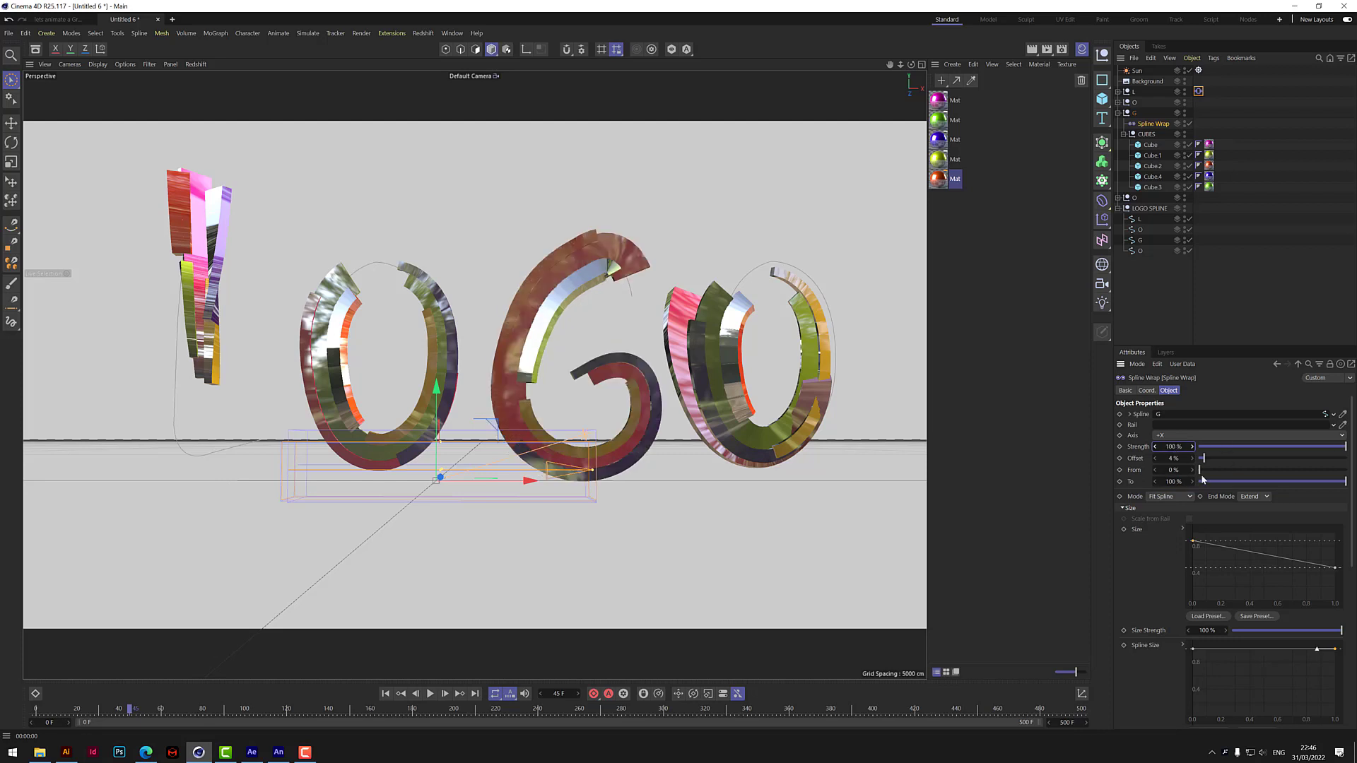
drag(1204, 460, 1345, 458)
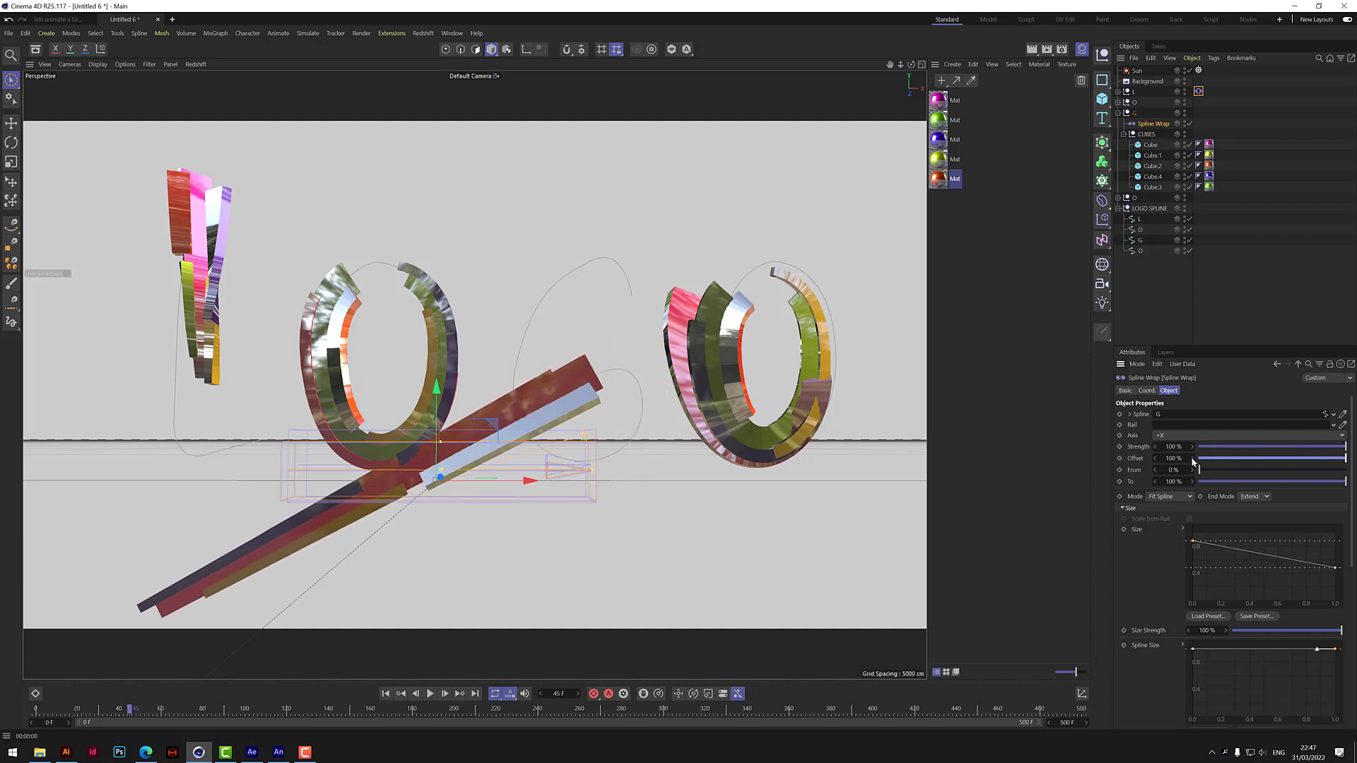
drag(1192, 459, 1192, 534)
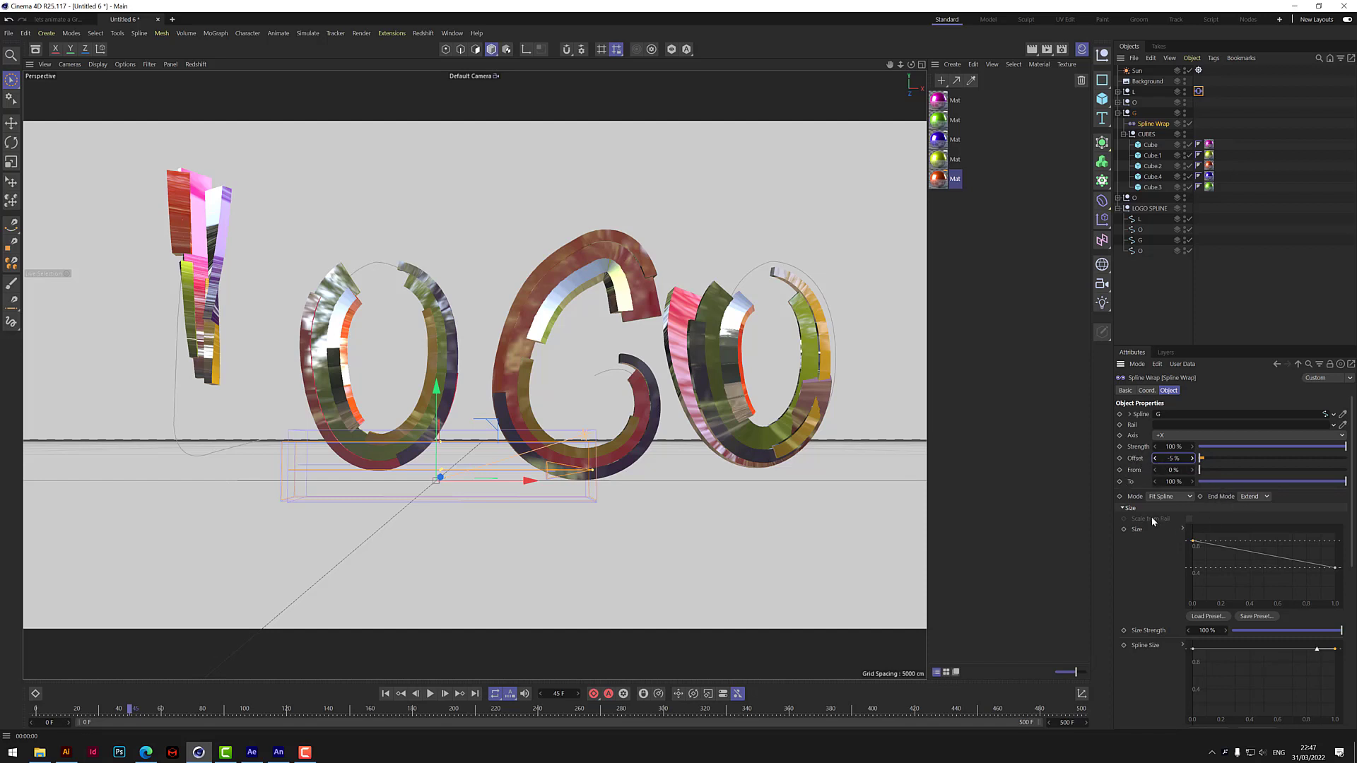
Render the current view to check the lighting and play the animation briefly from frame 45.
scroll(1354, 521, down, 3)
scroll(1351, 498, up, 3)
click(1032, 48)
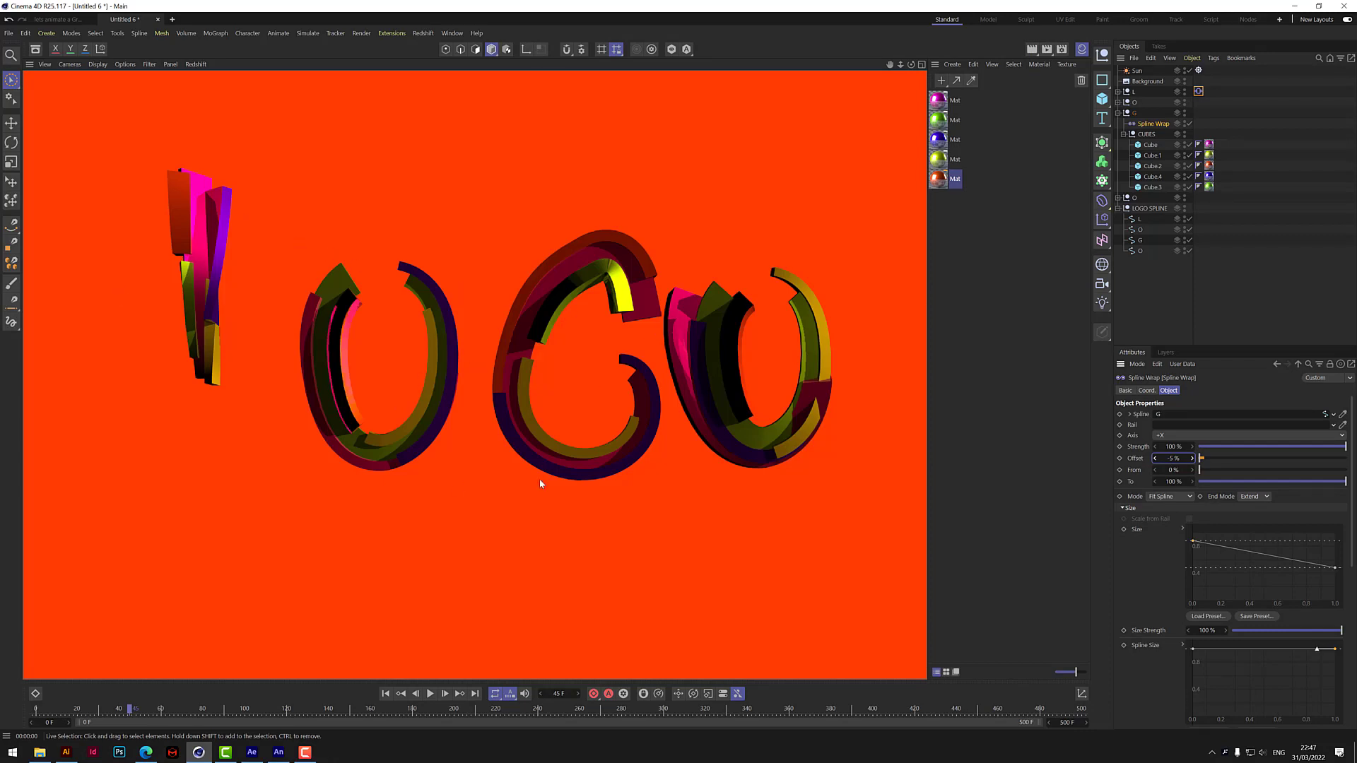
click(430, 693)
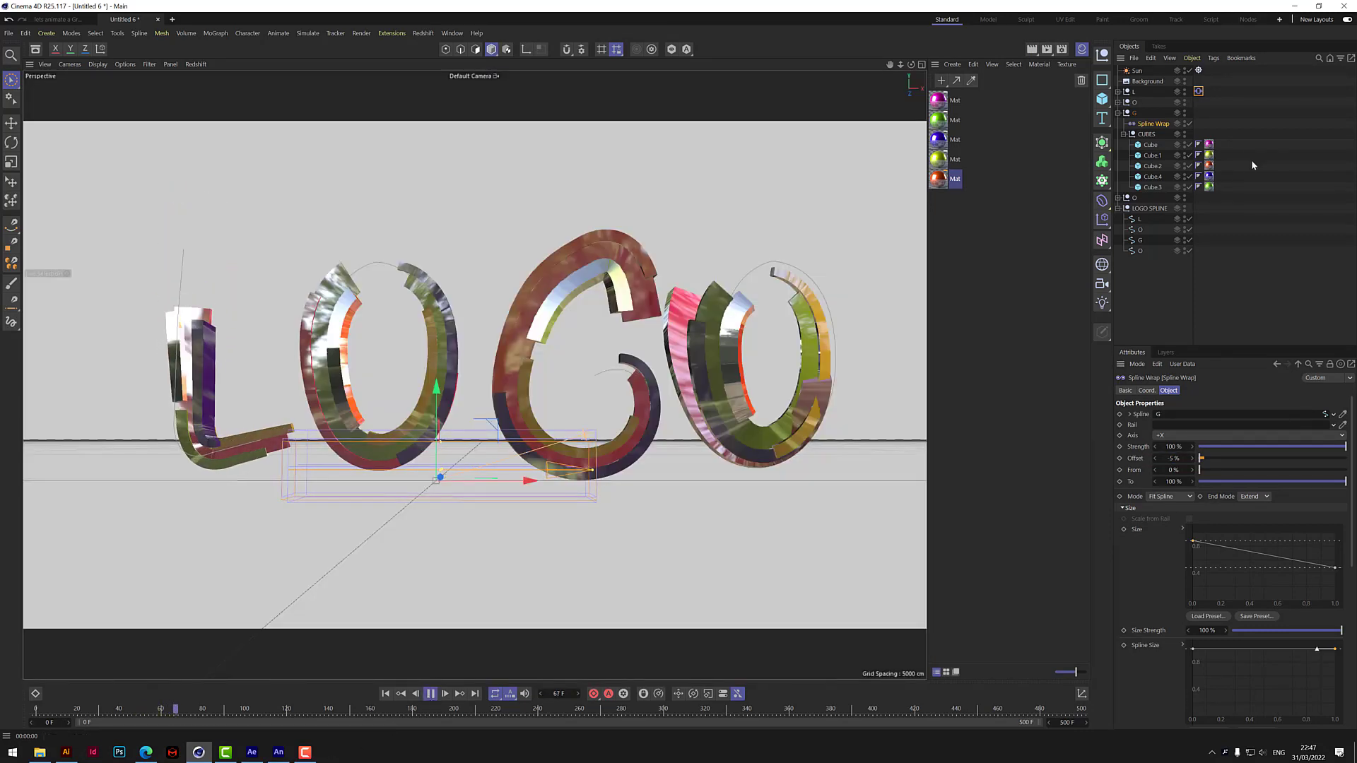
click(430, 694)
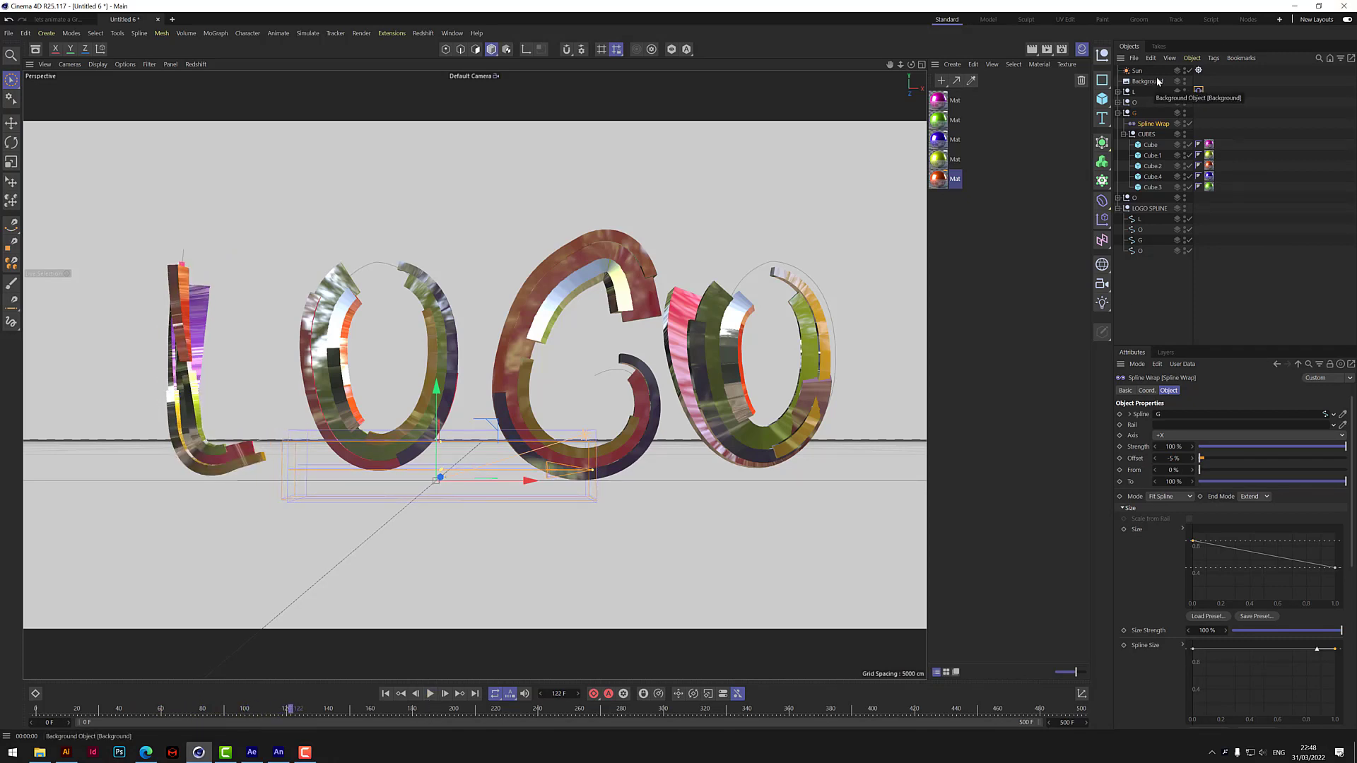
Keyframe the Sun tag's time at frame 181 with the hour set to 12.
click(1199, 71)
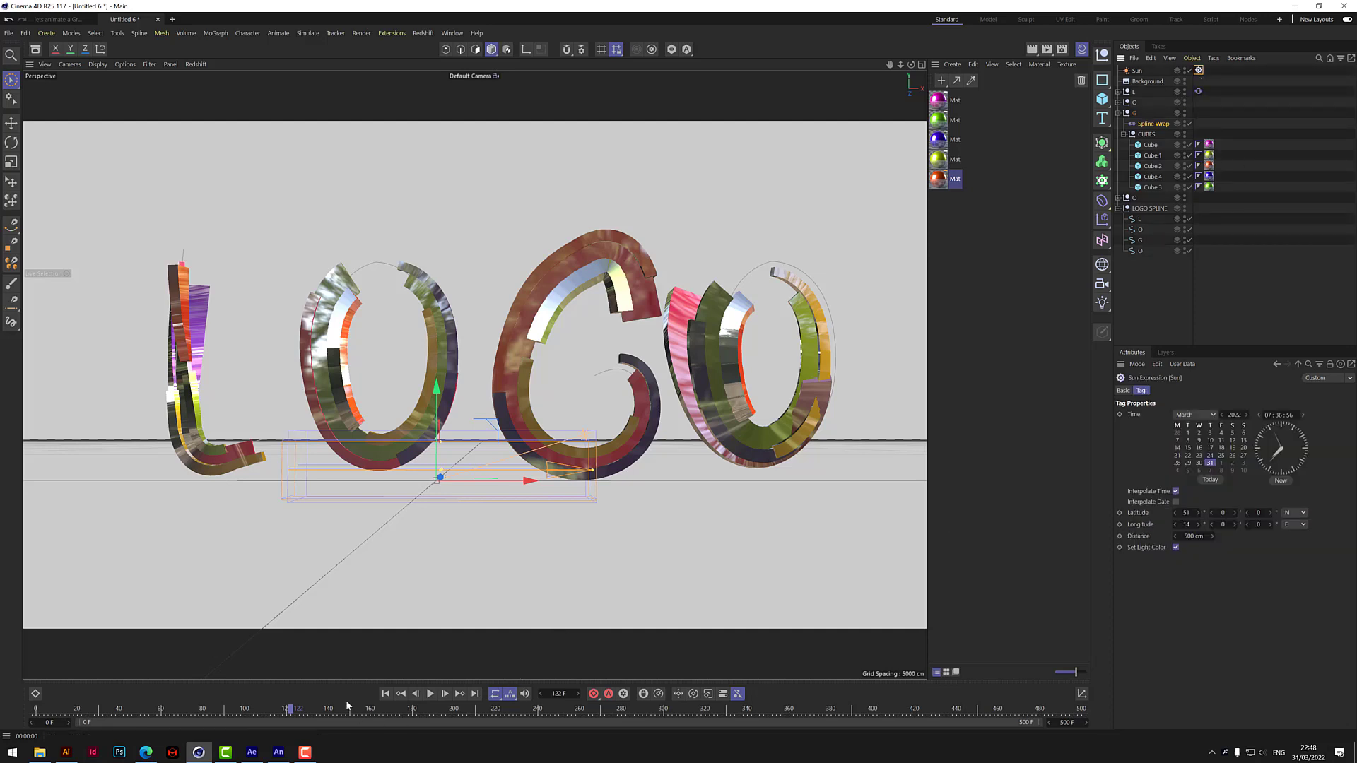
drag(279, 712, 416, 710)
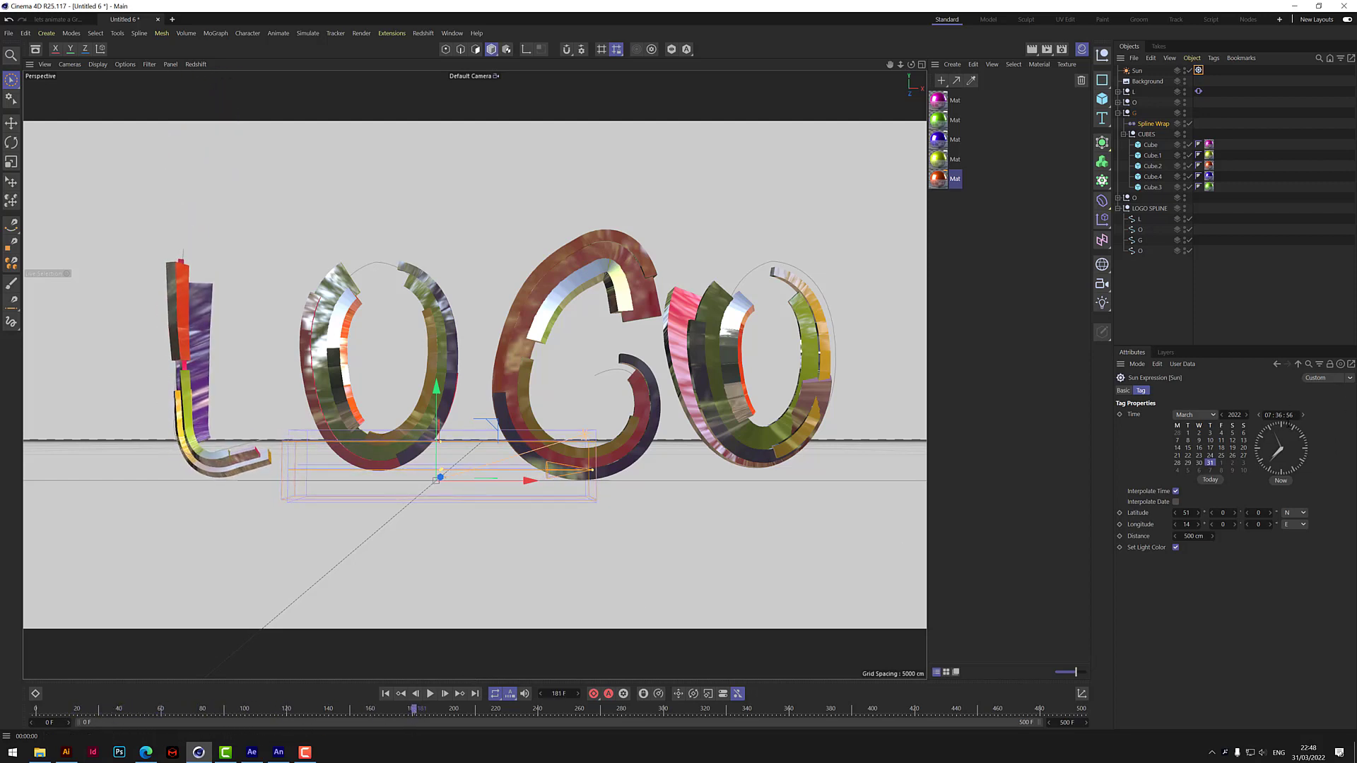
click(1120, 415)
click(1267, 415)
text(12)
key(Return)
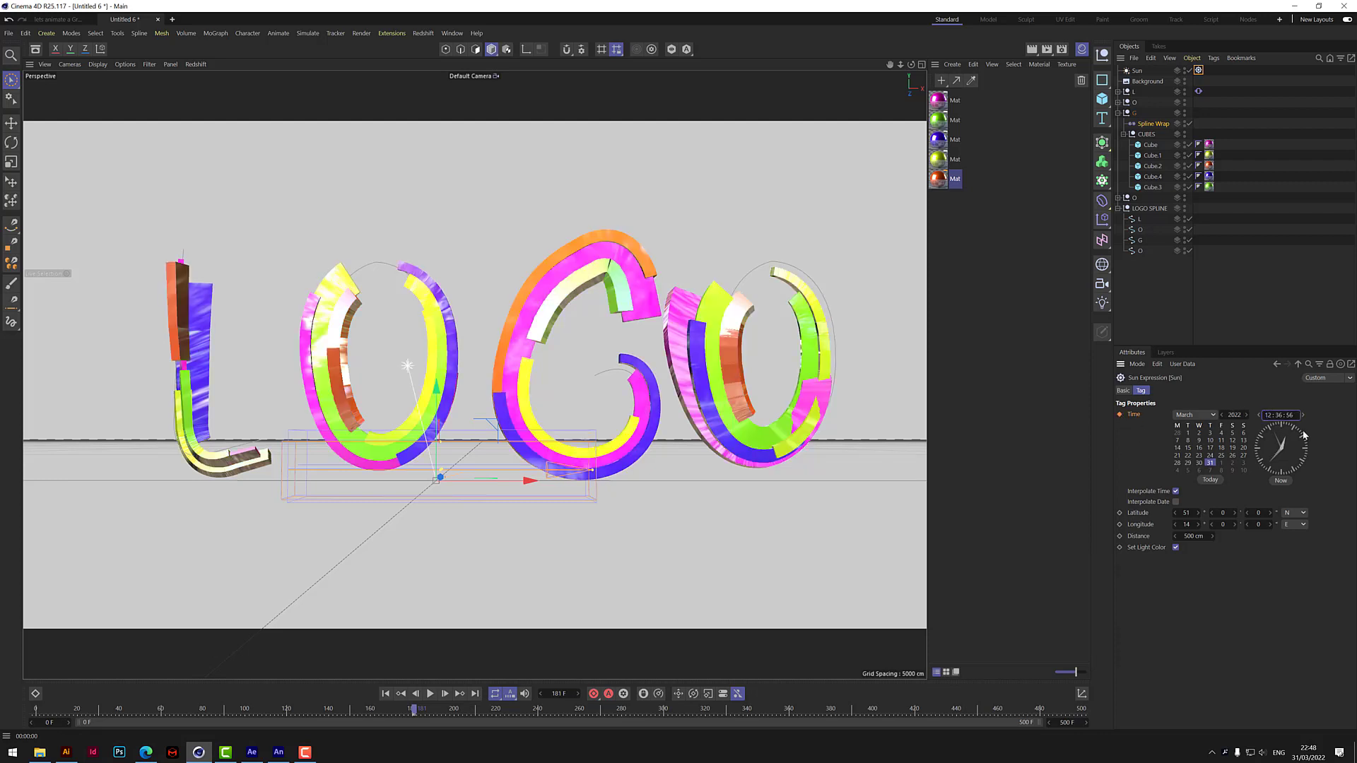
click(1120, 415)
Keyframe the Sun tag's time as 22:36:56 at frame 324 and play the animation from the start.
drag(417, 715, 716, 720)
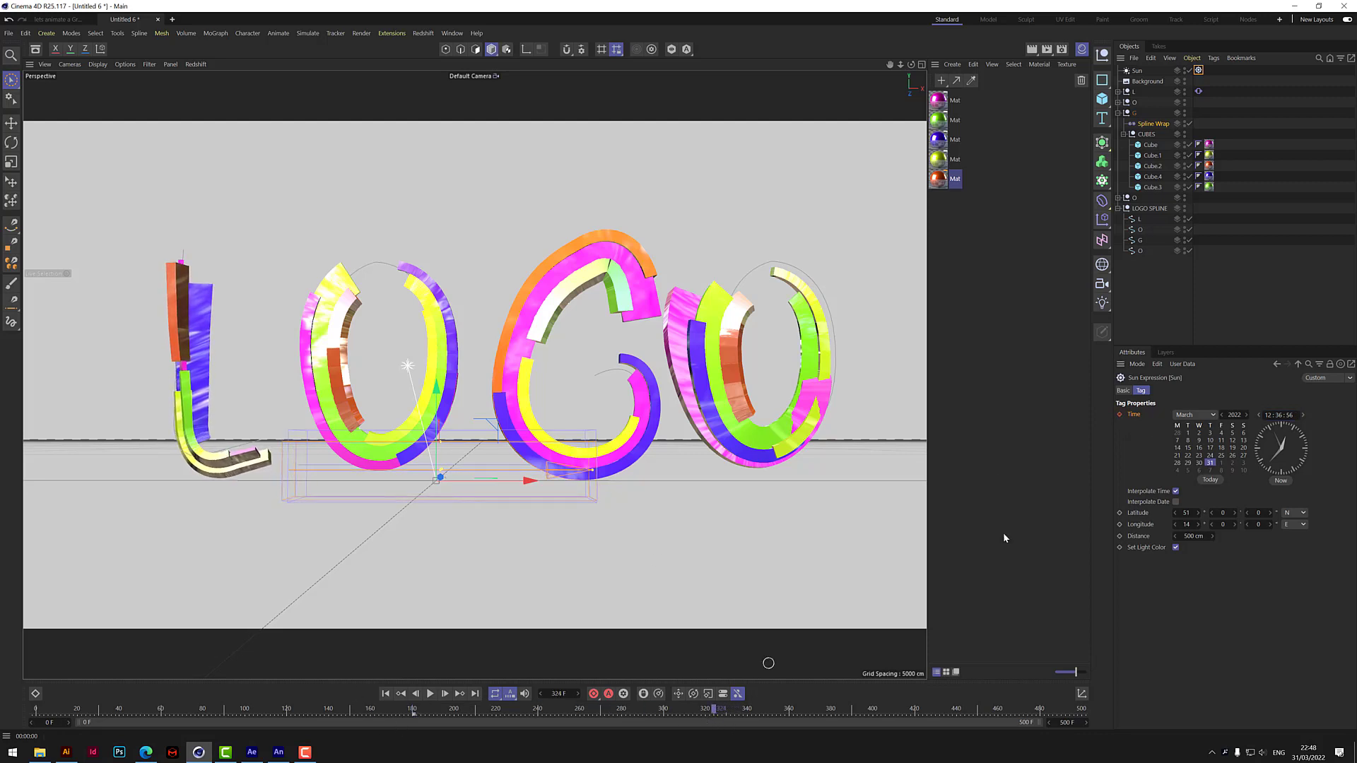
double_click(1266, 415)
key(Return)
click(1120, 414)
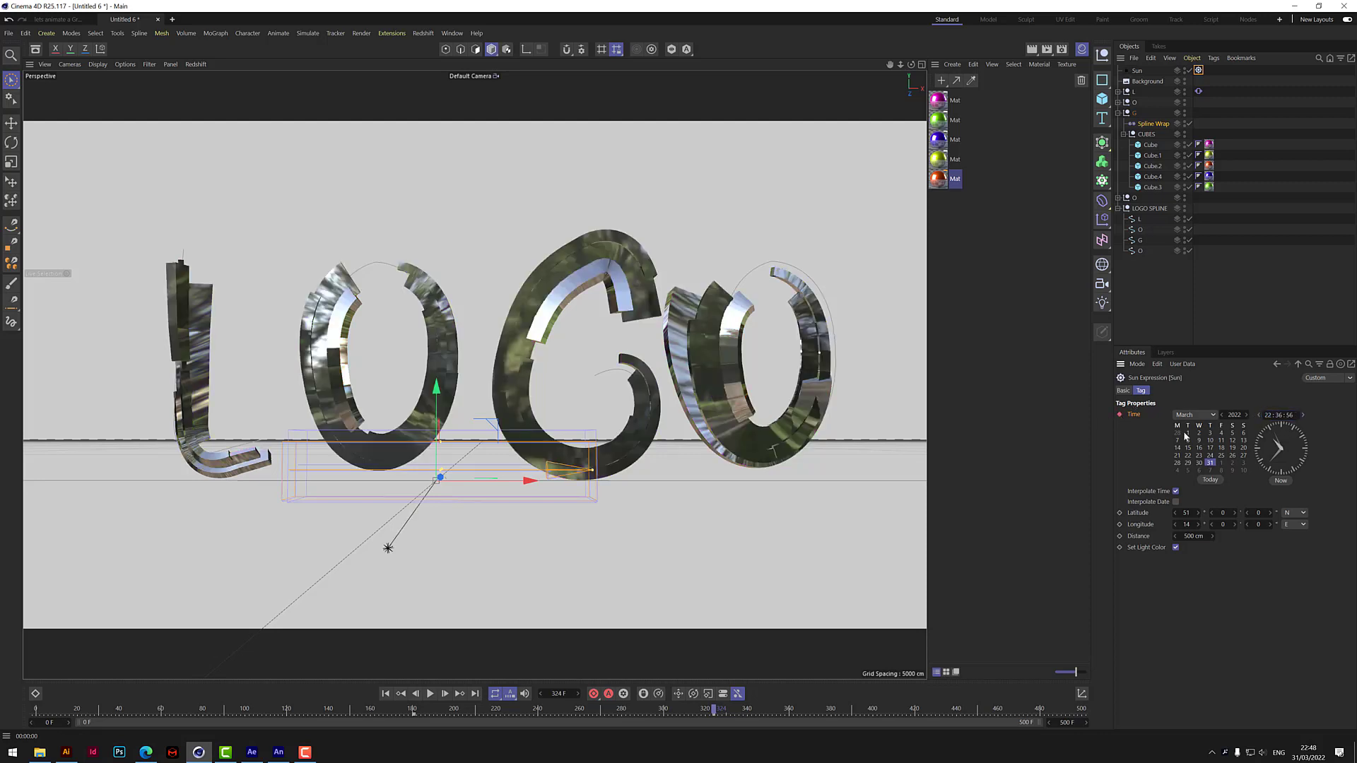
click(386, 694)
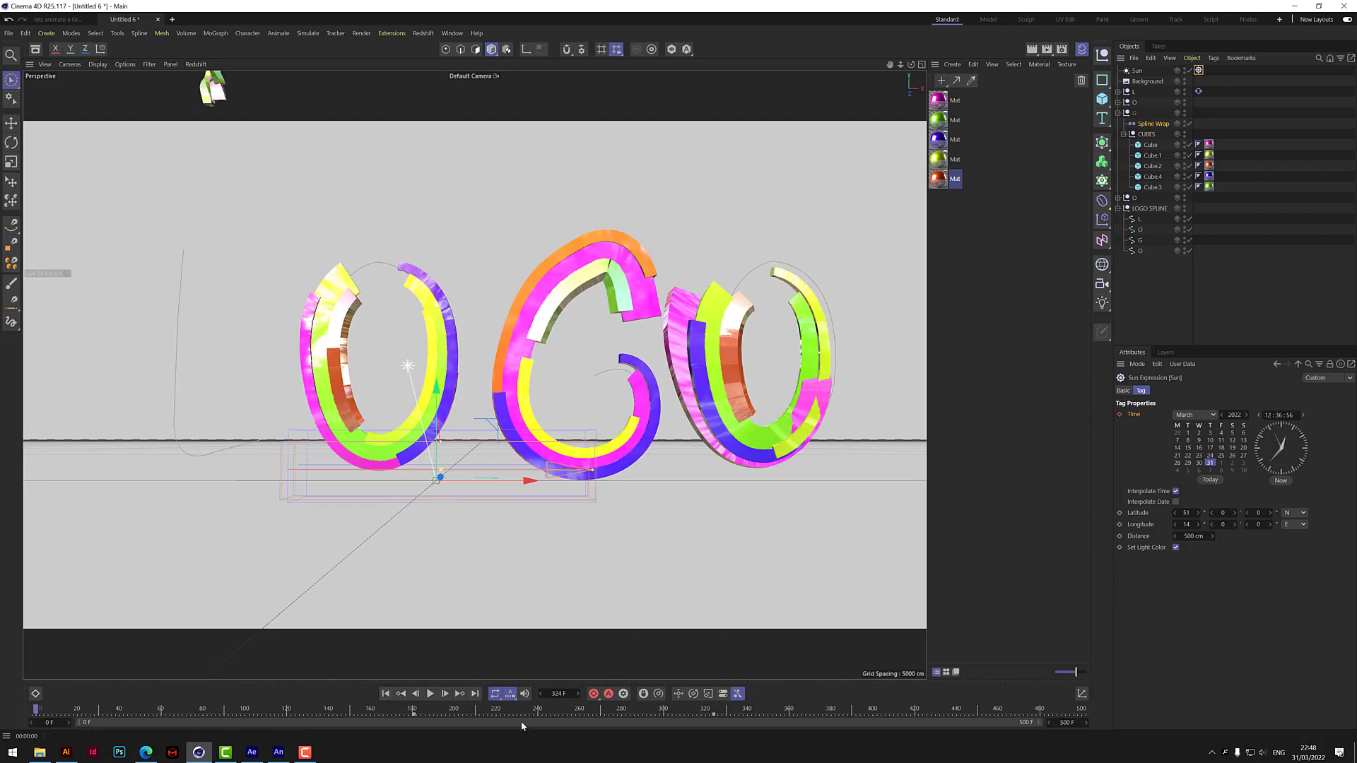
click(431, 694)
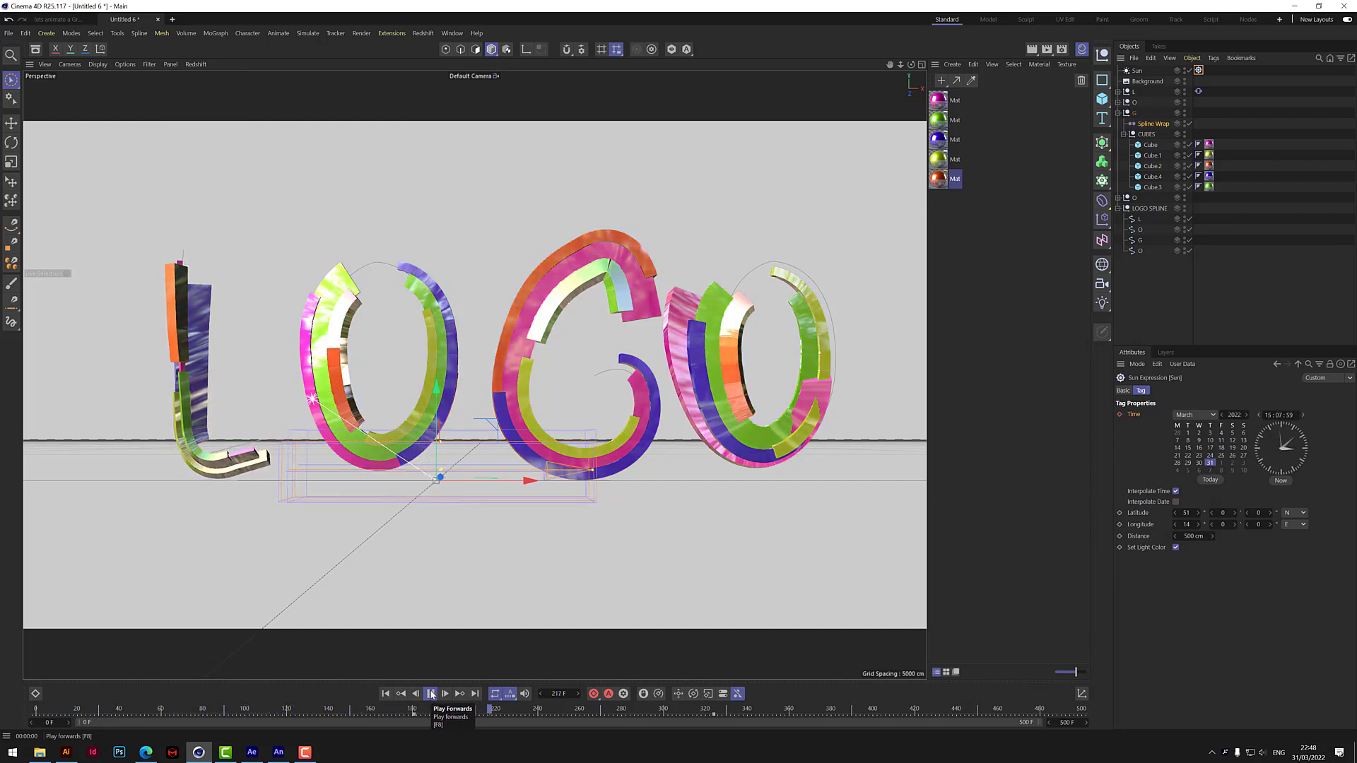
click(432, 695)
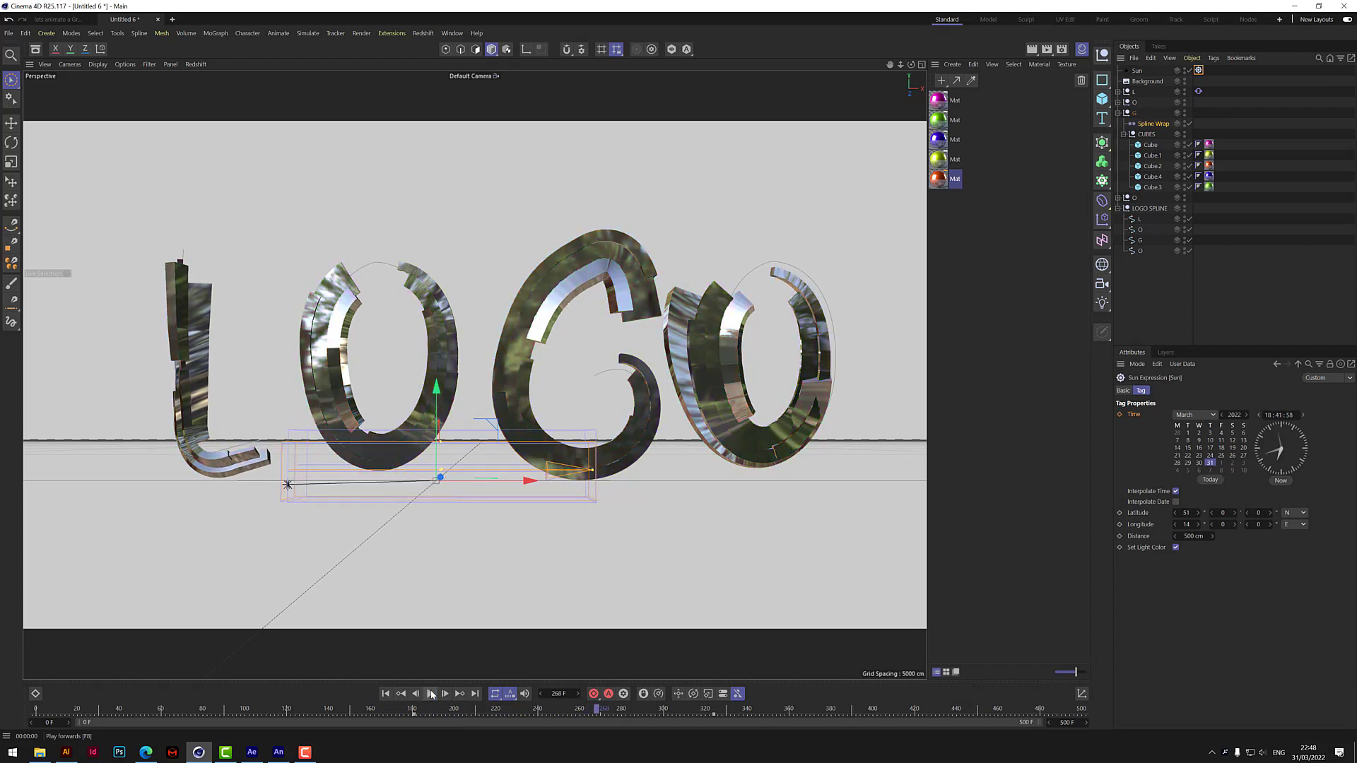
Keyframe the Sun tag's time with the hour set to 07 at frame 0 and play the animation.
click(595, 710)
drag(596, 710, 34, 762)
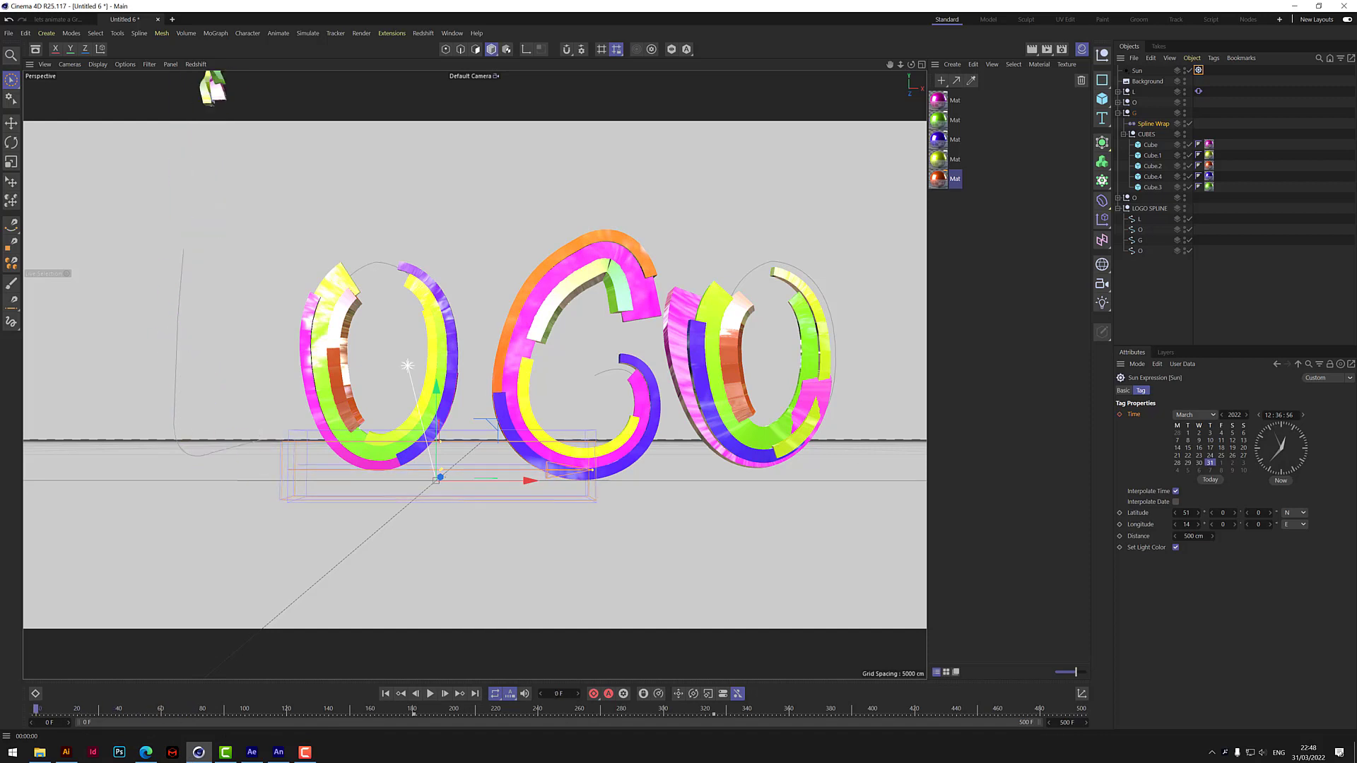
click(1269, 415)
text(07)
click(1119, 415)
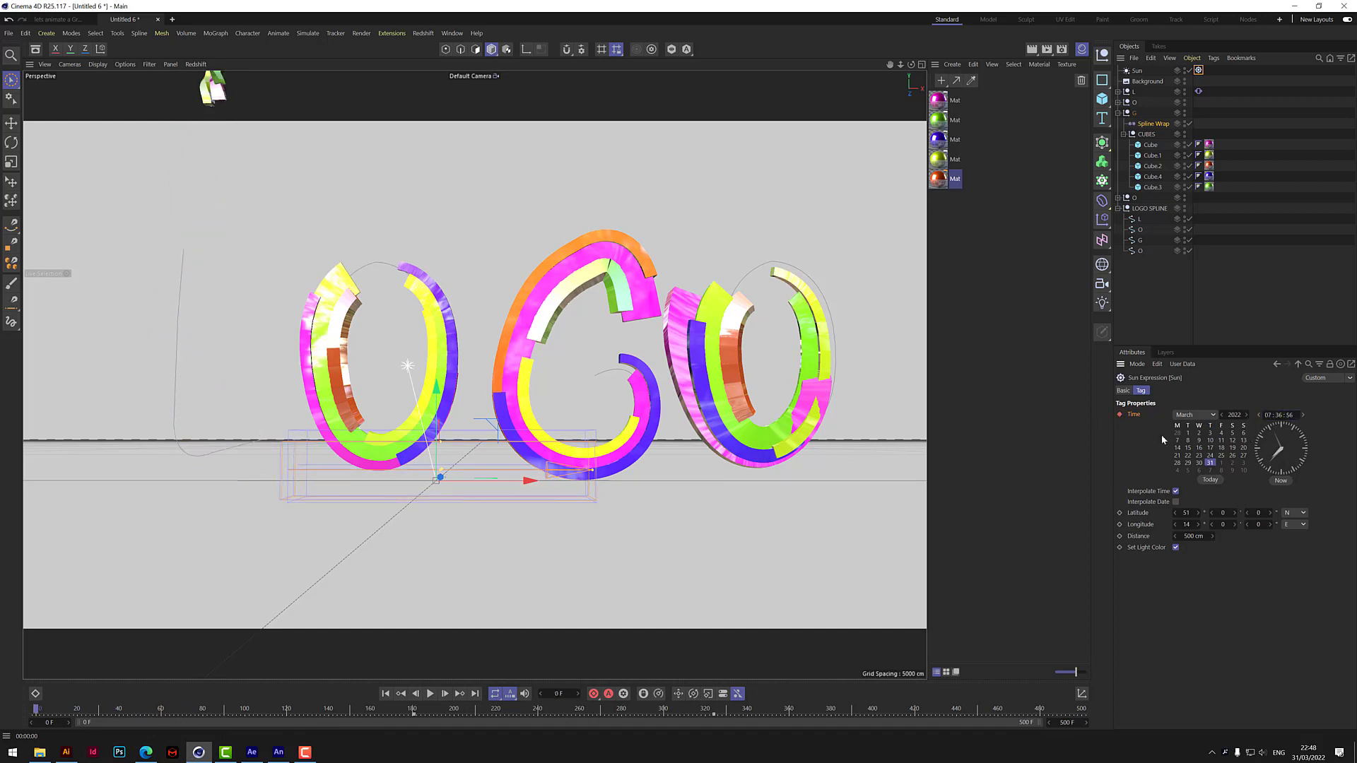
click(431, 694)
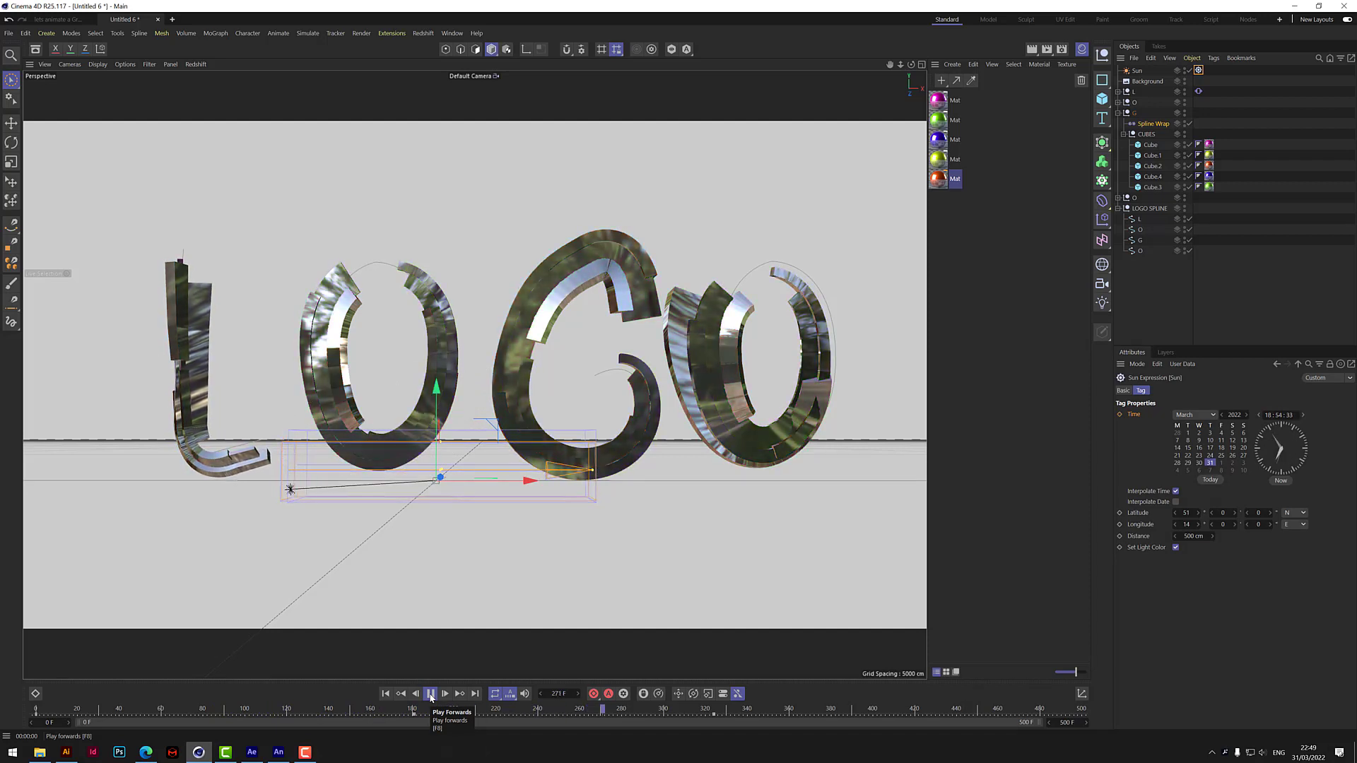
click(430, 694)
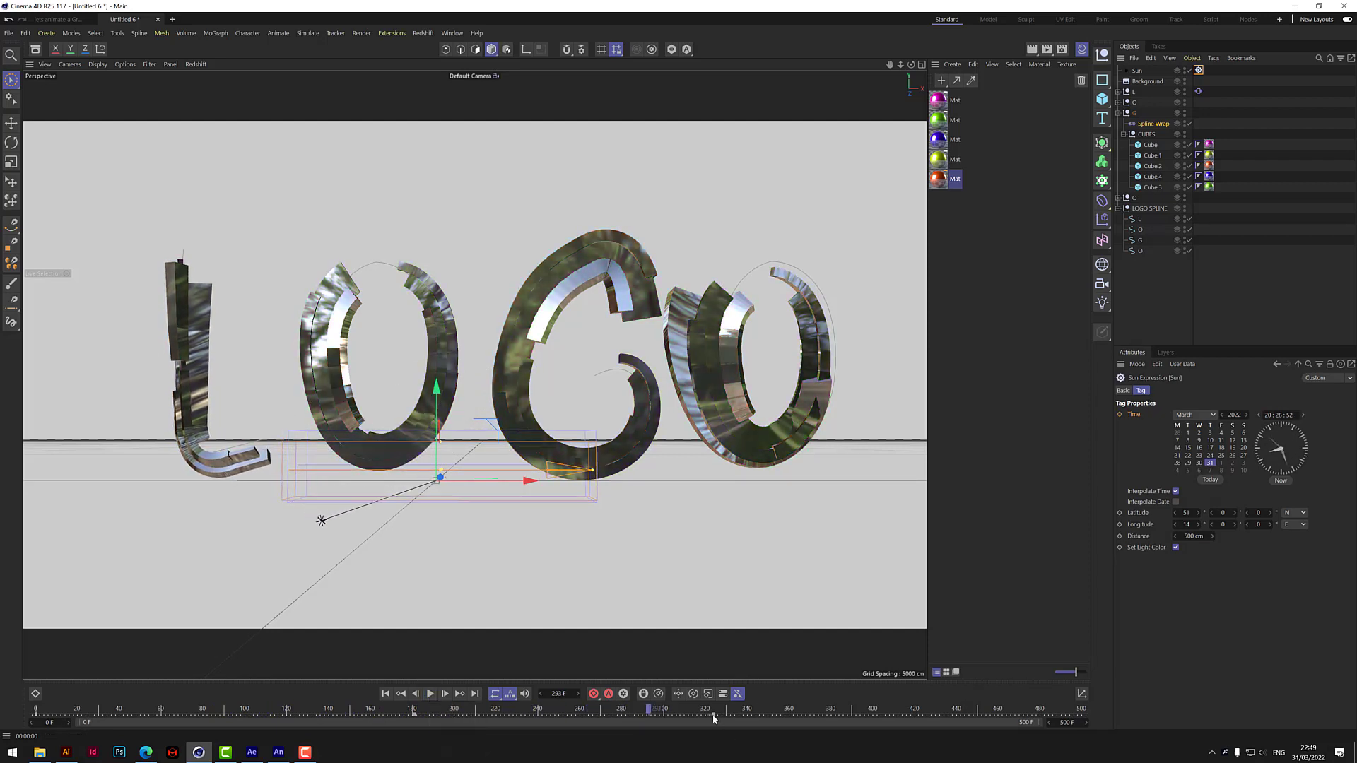
Move the Sun's last time keyframe to frame 400 and render the view at frames 153 and 320.
drag(714, 716, 874, 716)
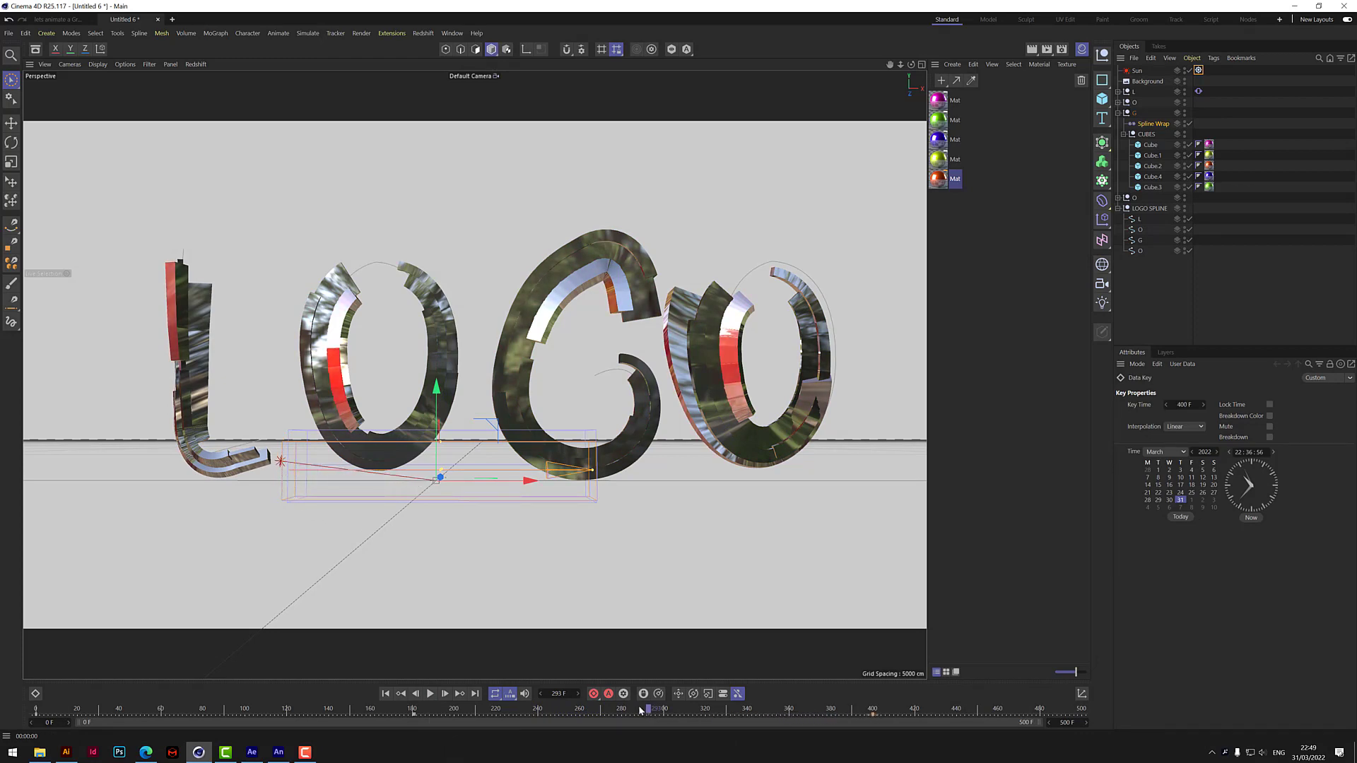
drag(640, 710, 355, 757)
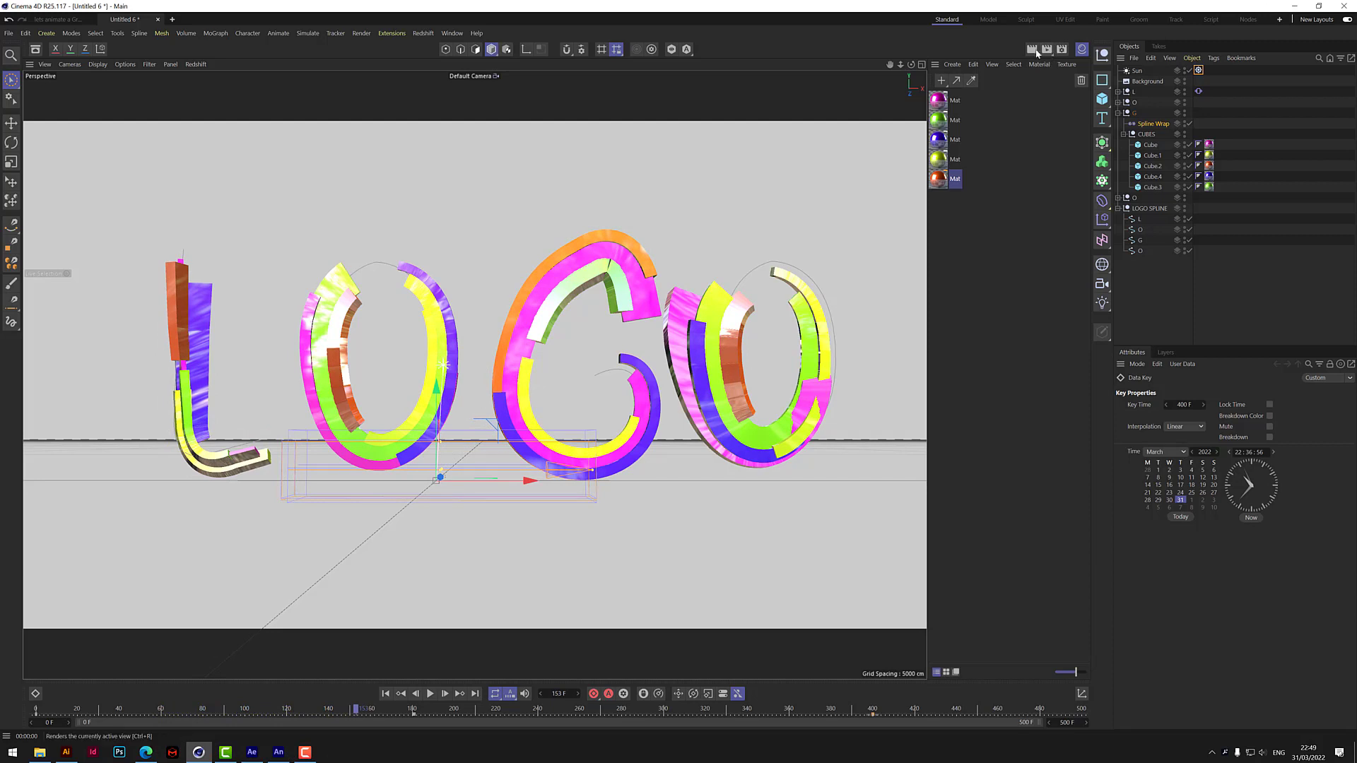
click(1037, 54)
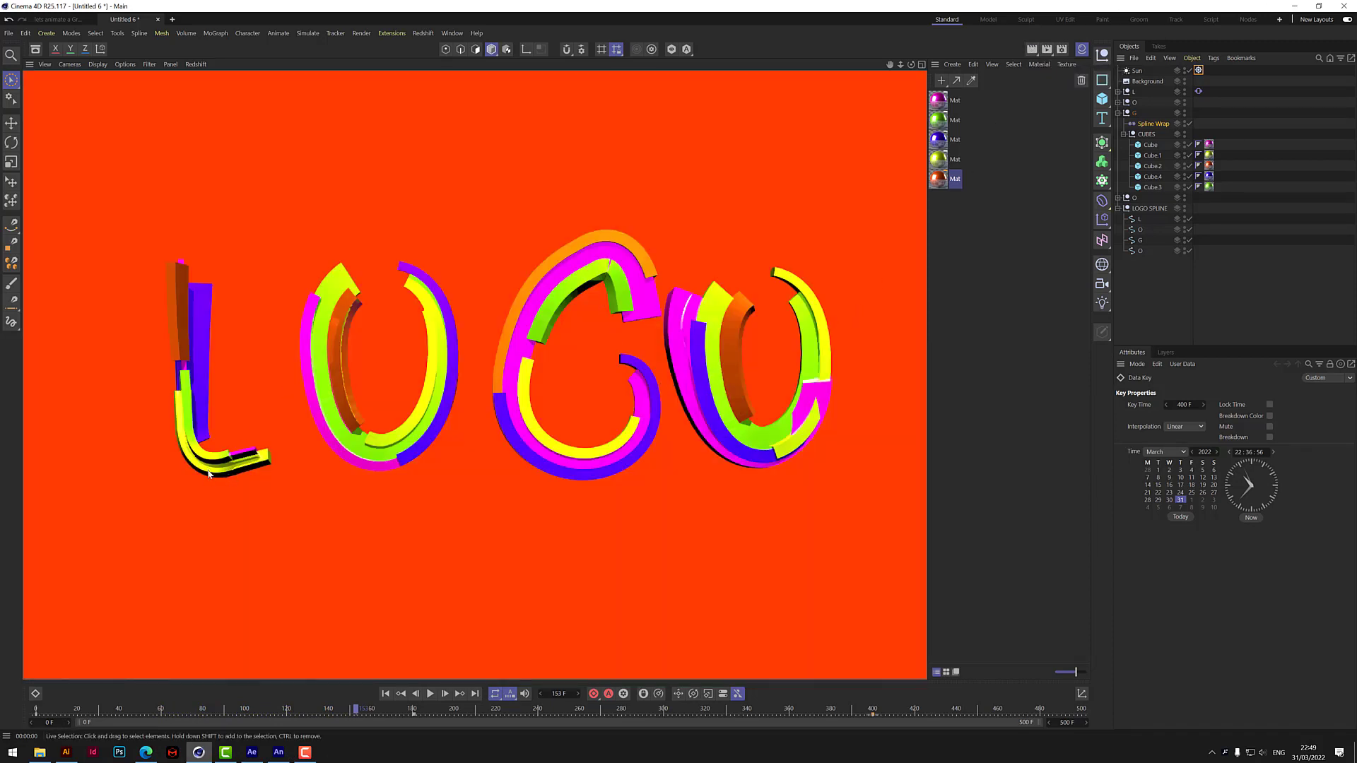
drag(358, 711, 557, 696)
drag(611, 684, 705, 670)
click(1033, 49)
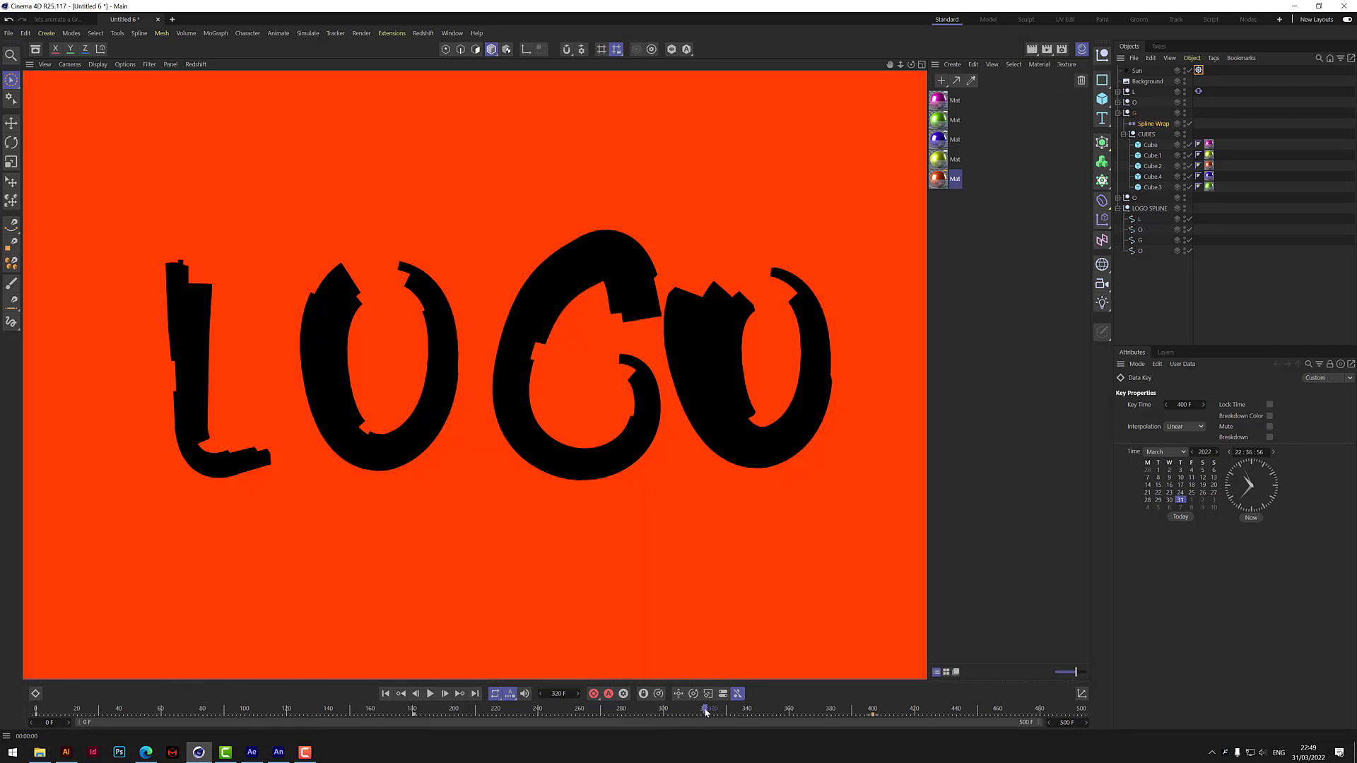
mouse_move(705, 712)
mouse_down()
mouse_move(616, 724)
mouse_move(33, 718)
mouse_up()
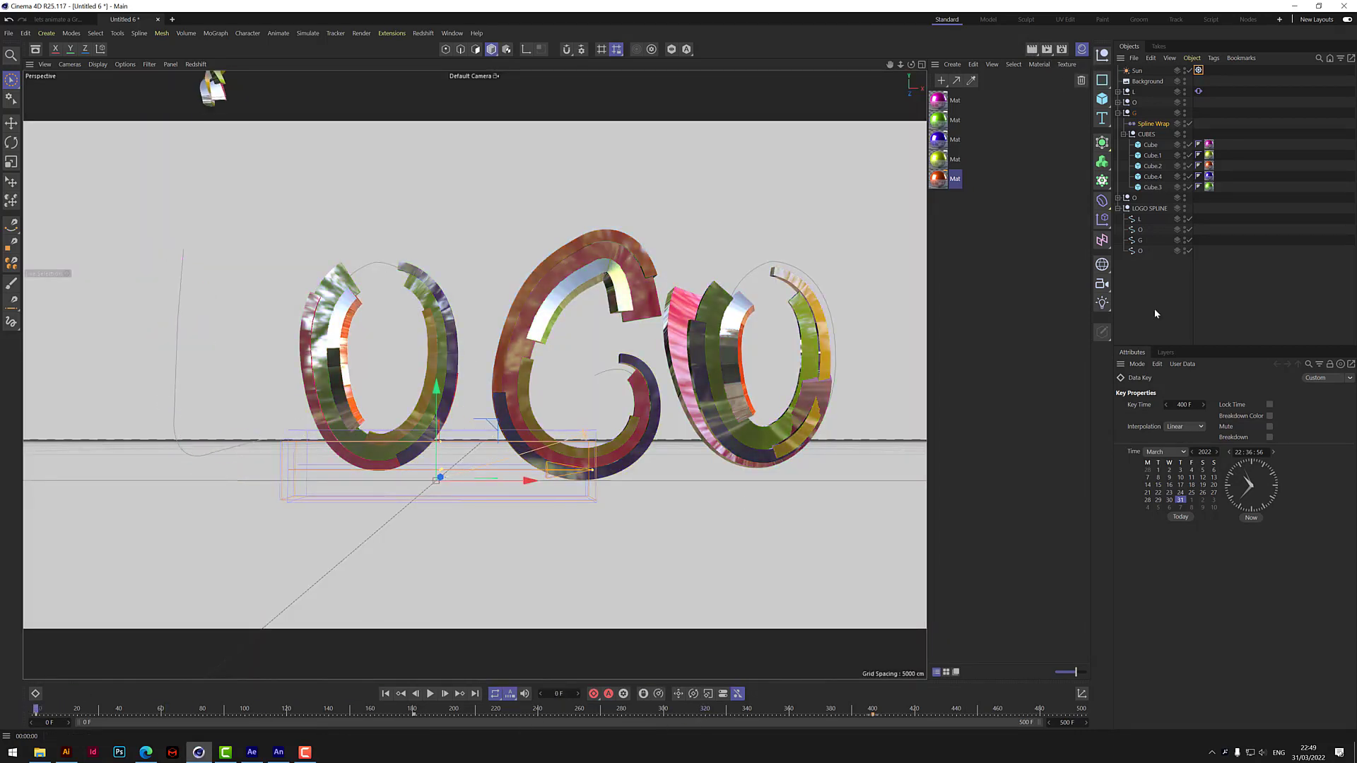
Keyframe the Background object's orange display colour at frame 181.
click(1147, 81)
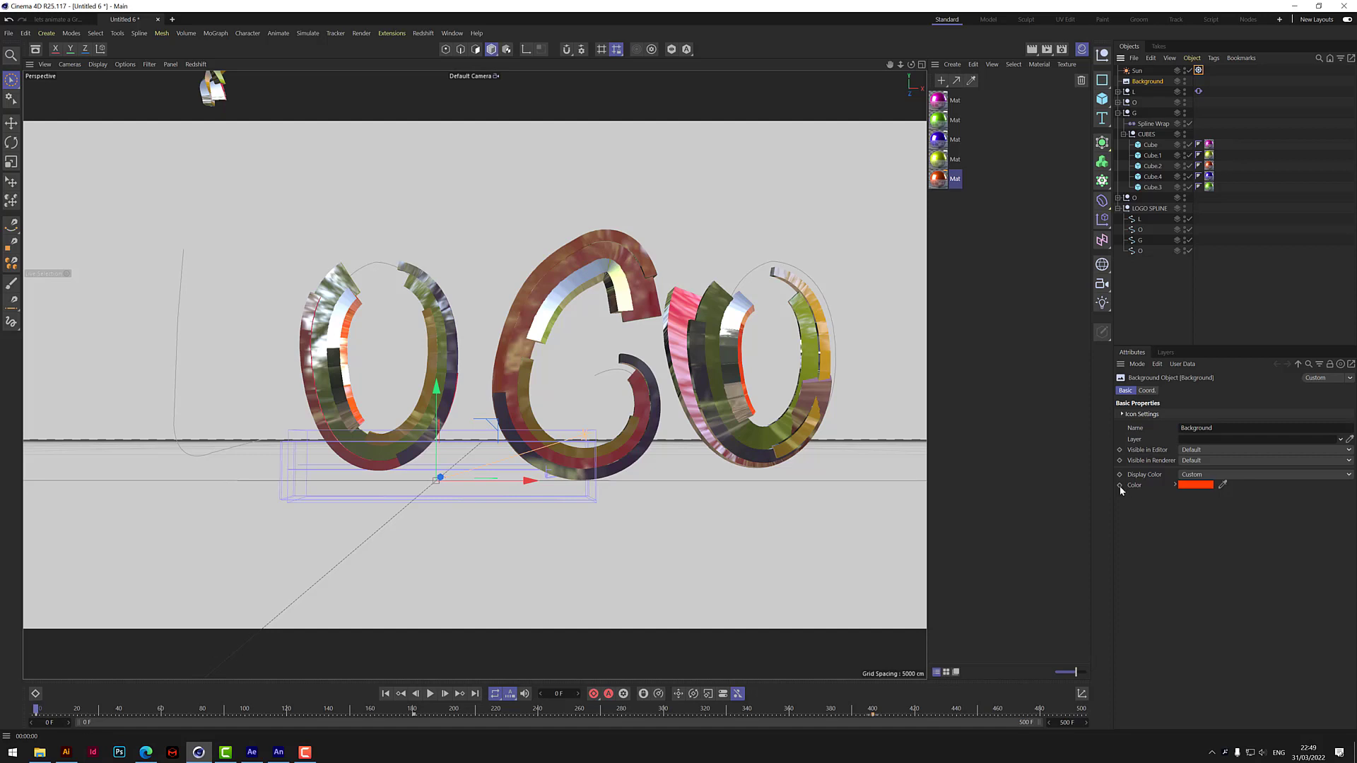
click(414, 711)
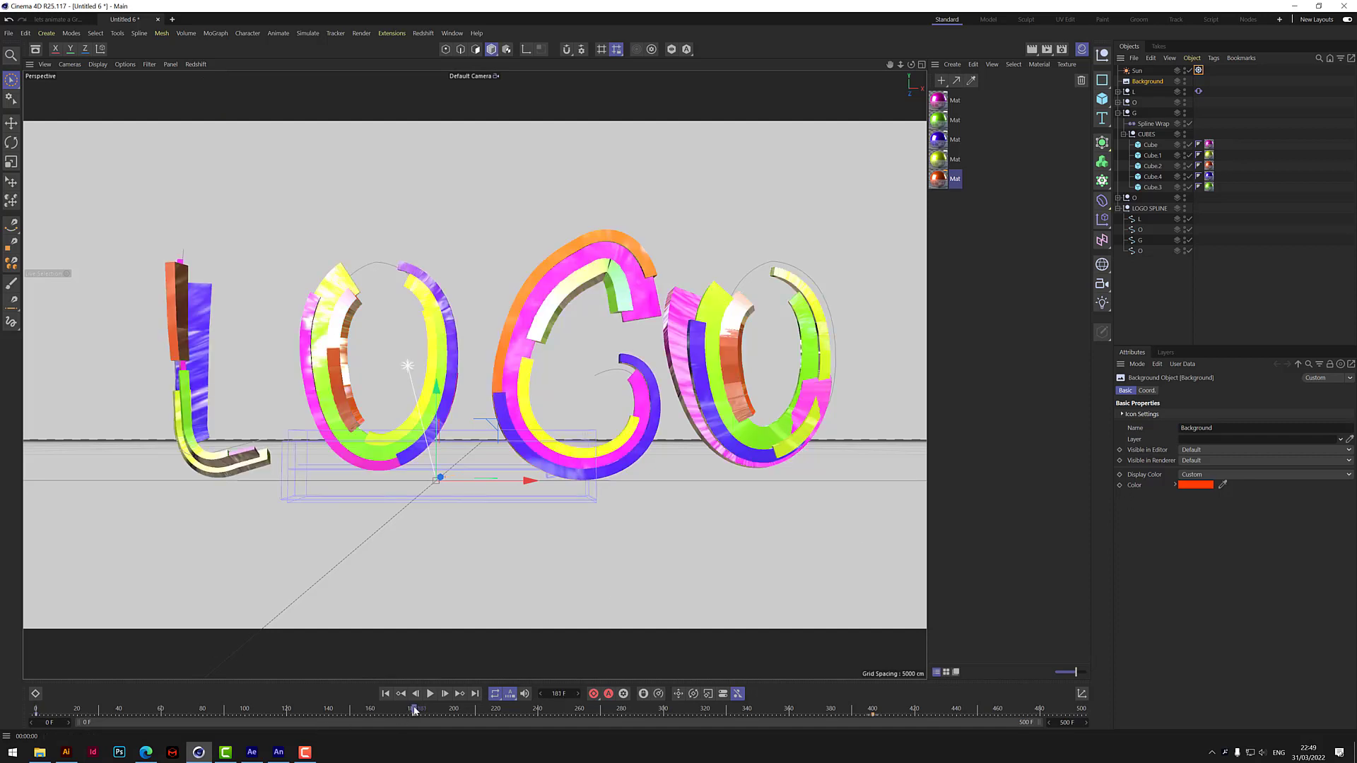
click(1119, 485)
Set the Background's display colour to black (V 0 %) at frame 0 and keyframe it.
drag(414, 710, 8, 731)
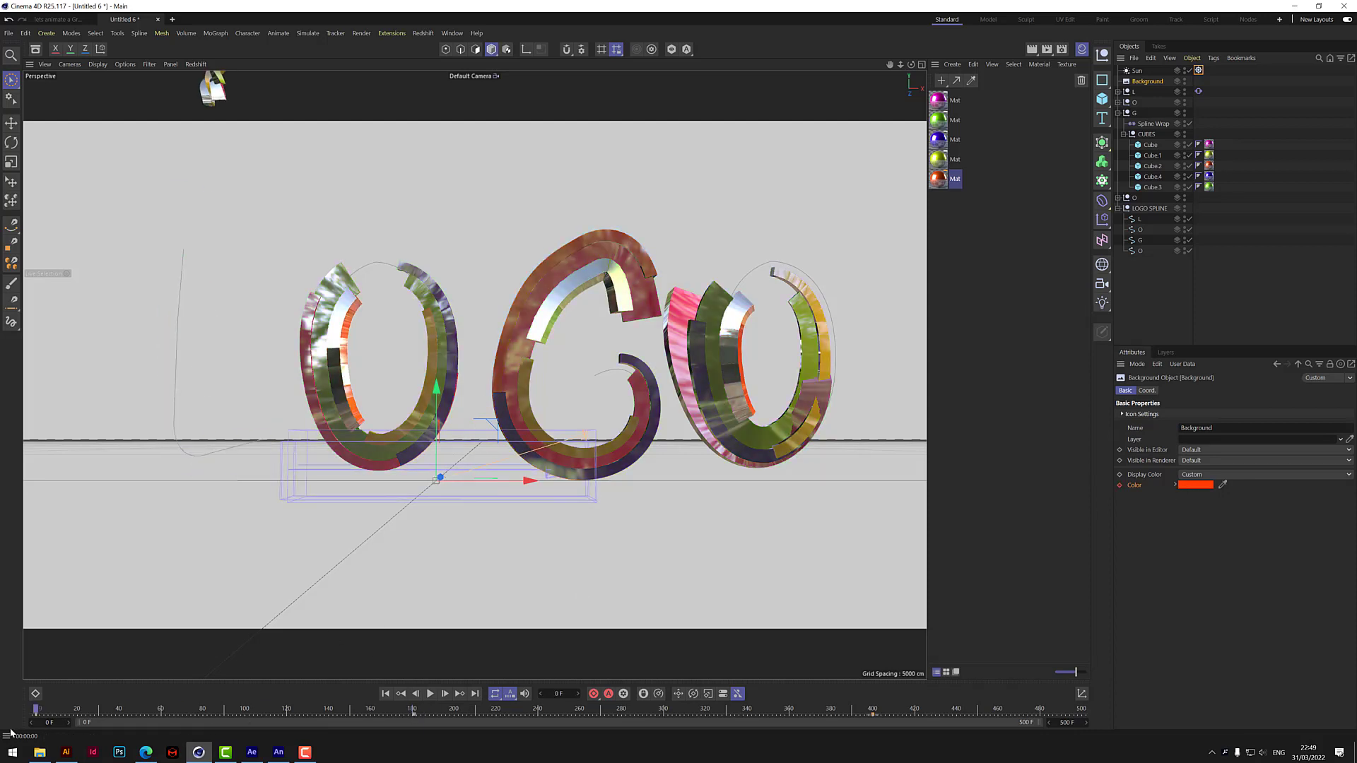
click(1205, 485)
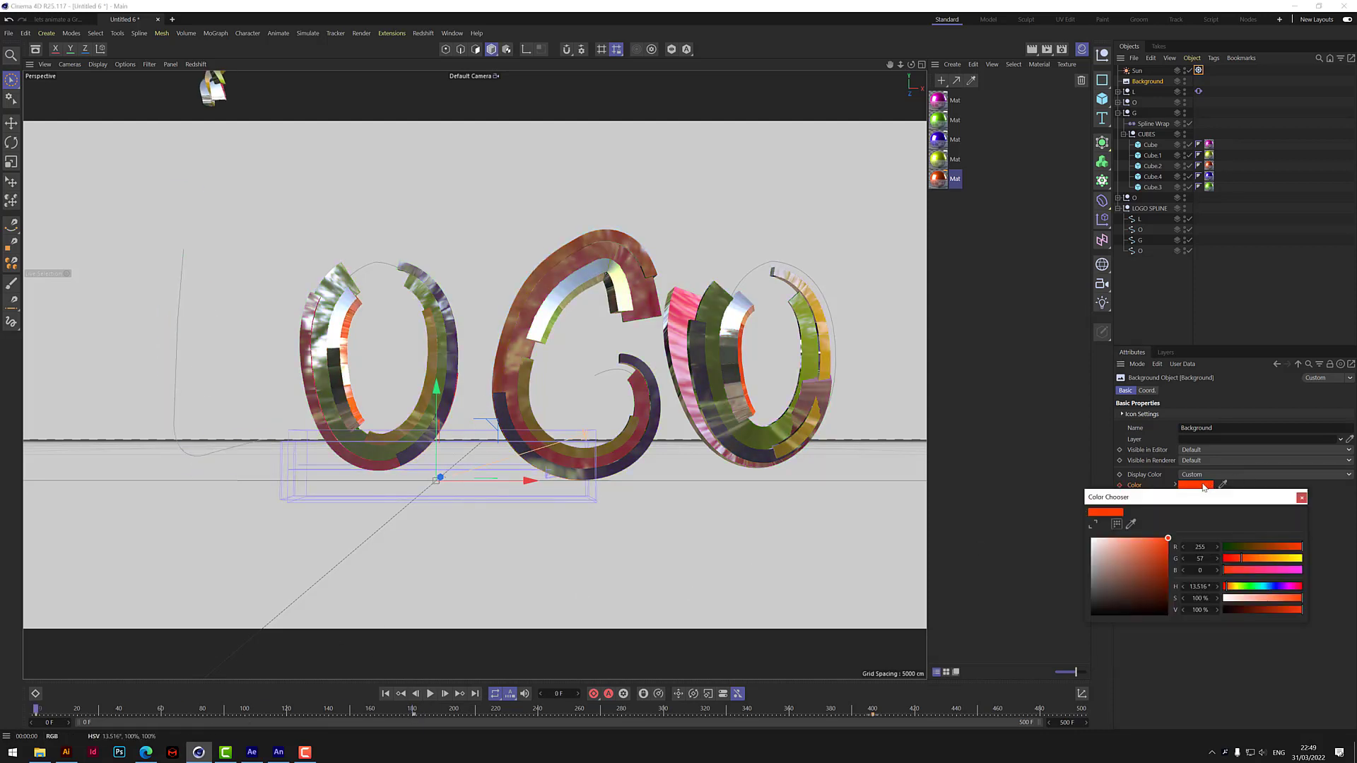
drag(1247, 609, 1224, 609)
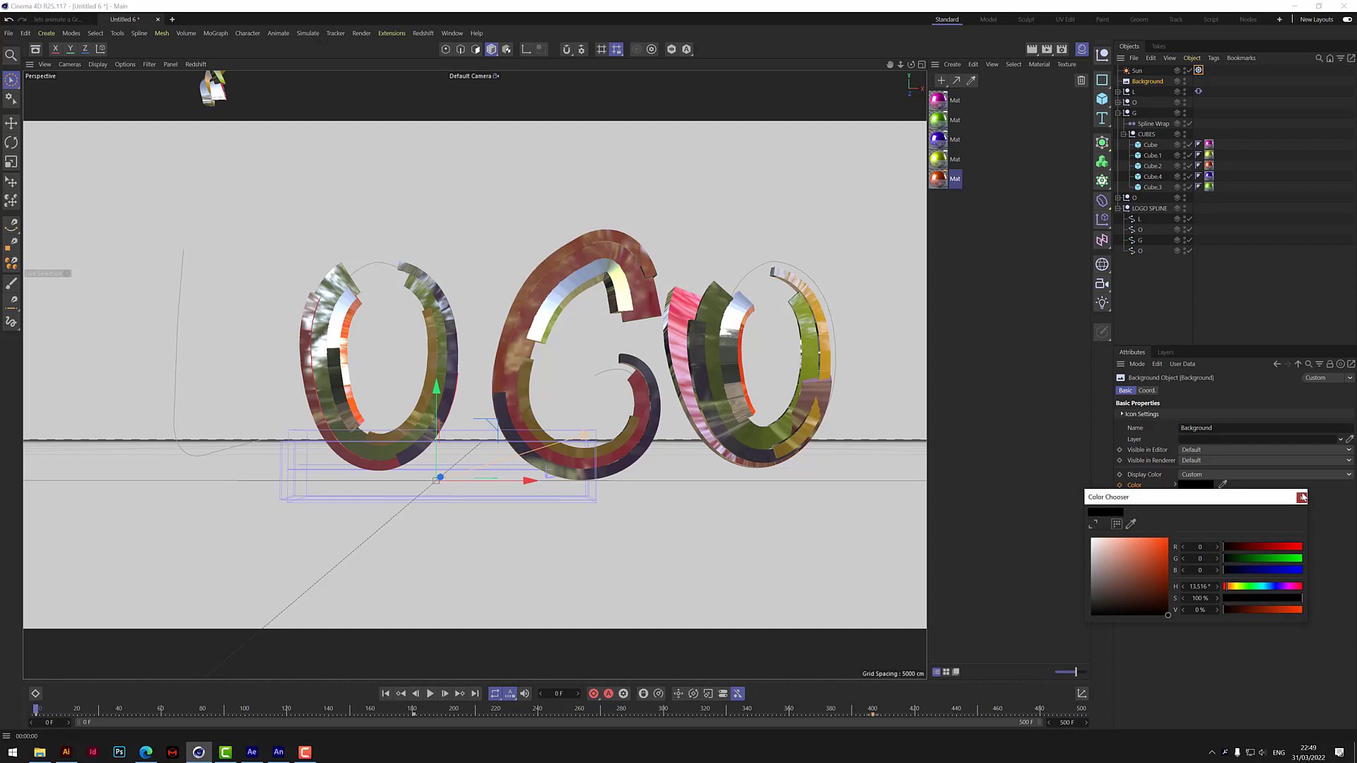
click(1301, 498)
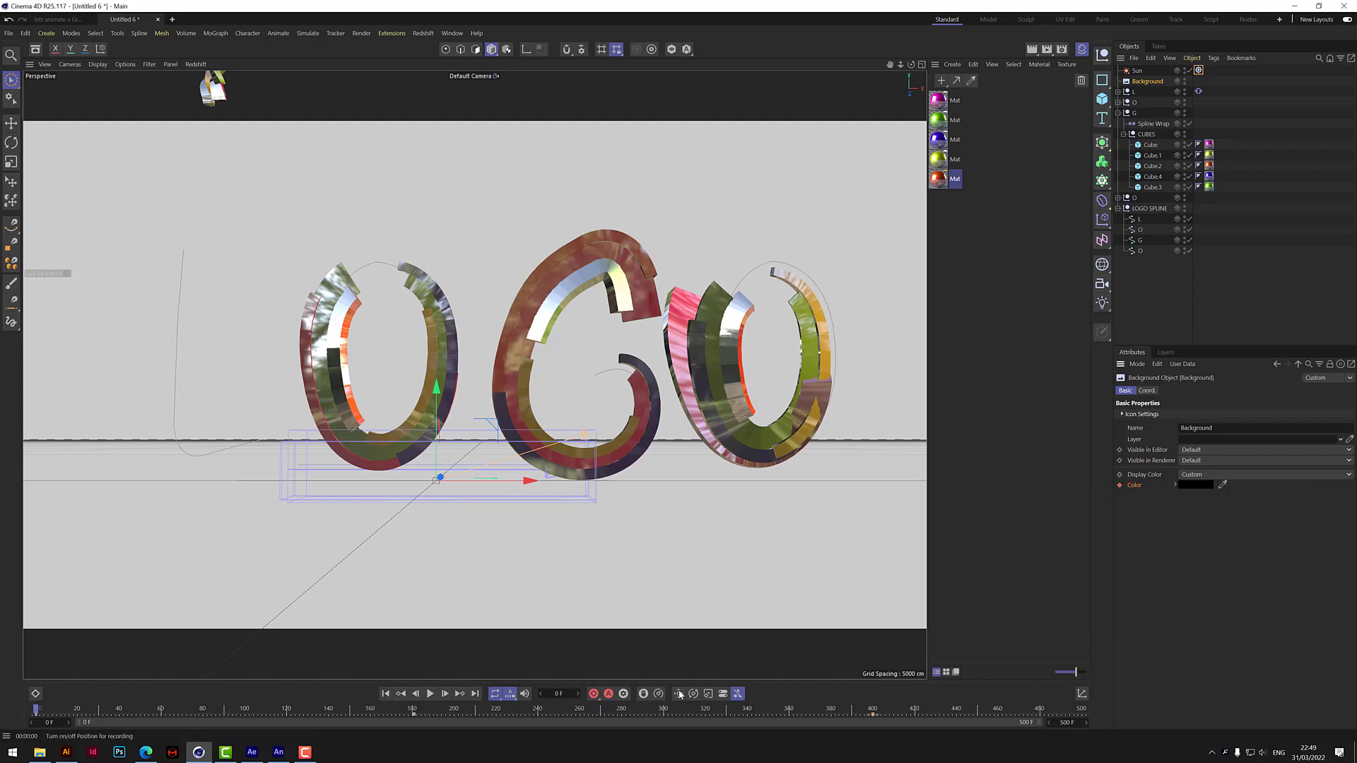
Set the Background's display colour to black and keyframe it at frame 400.
click(870, 701)
click(874, 707)
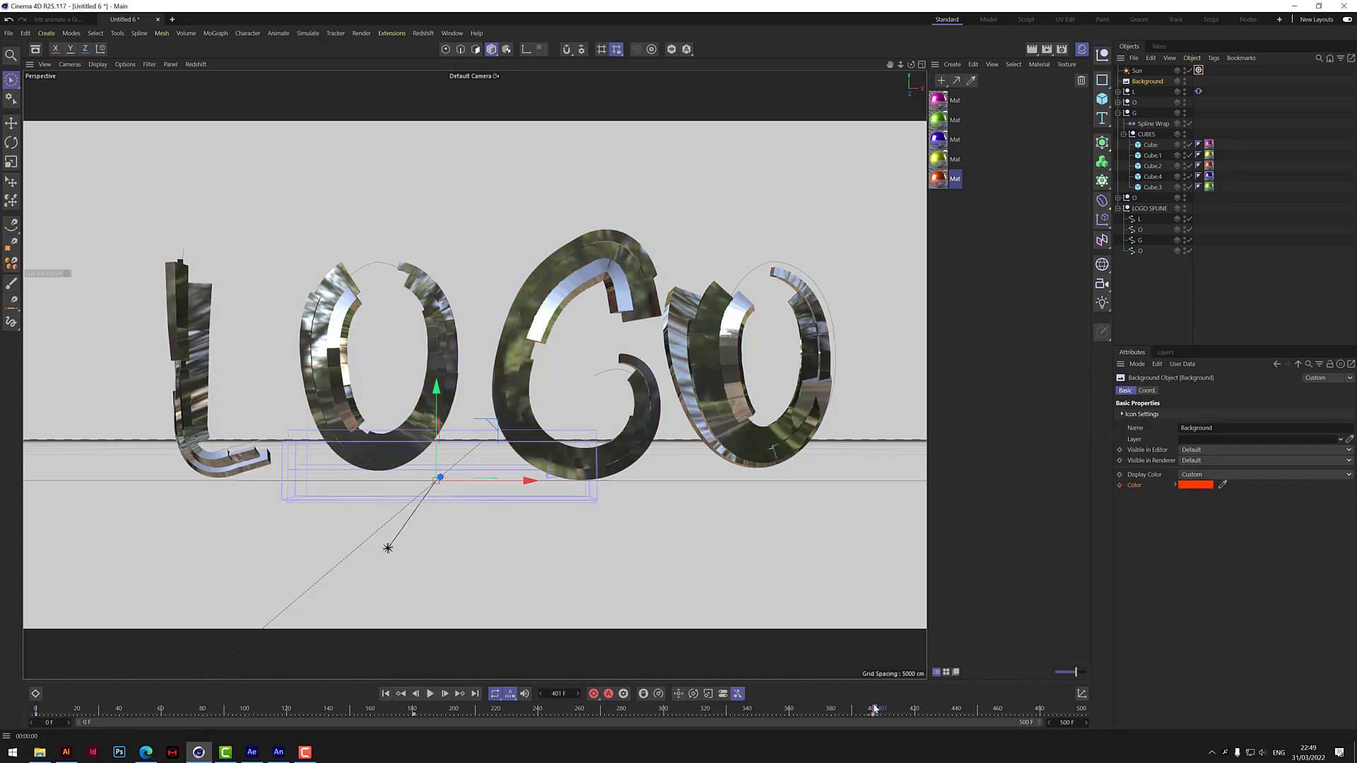
click(1187, 486)
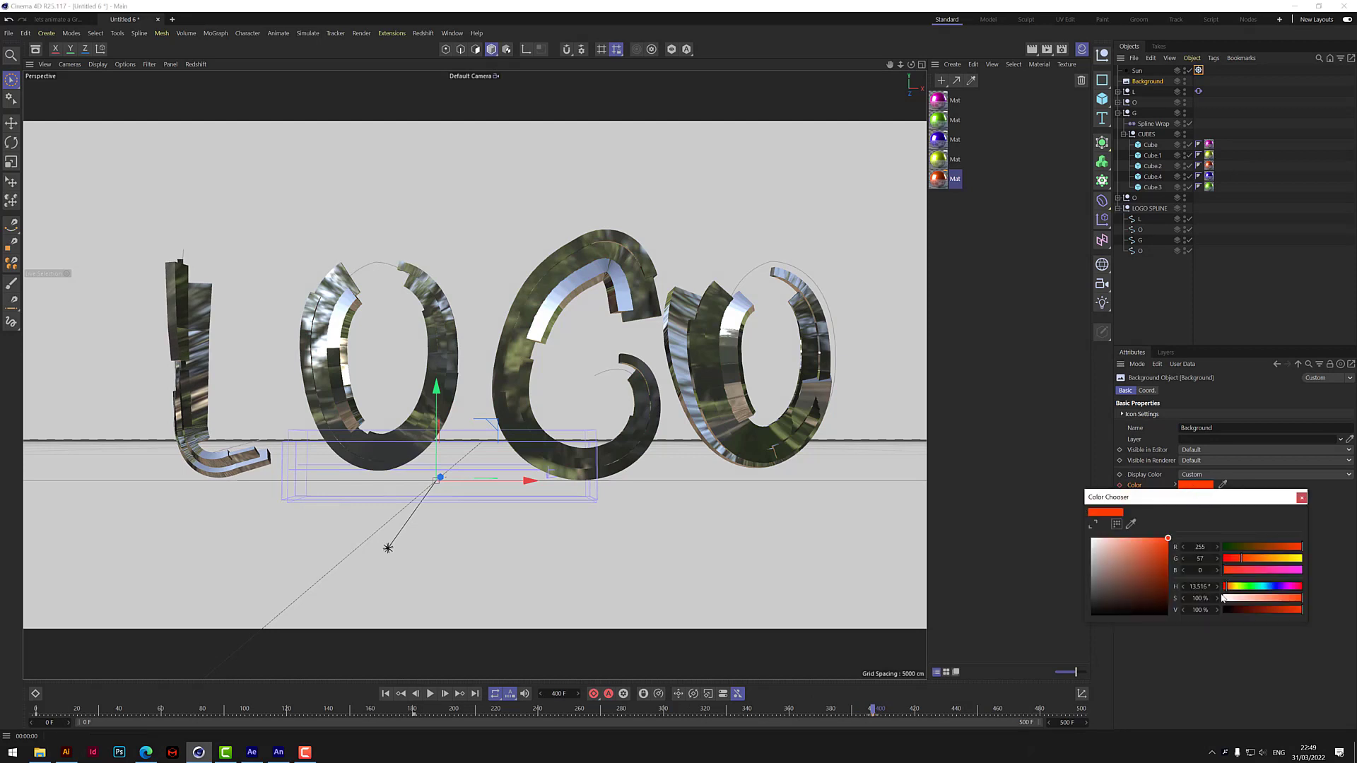
drag(1231, 609, 1224, 609)
click(1301, 497)
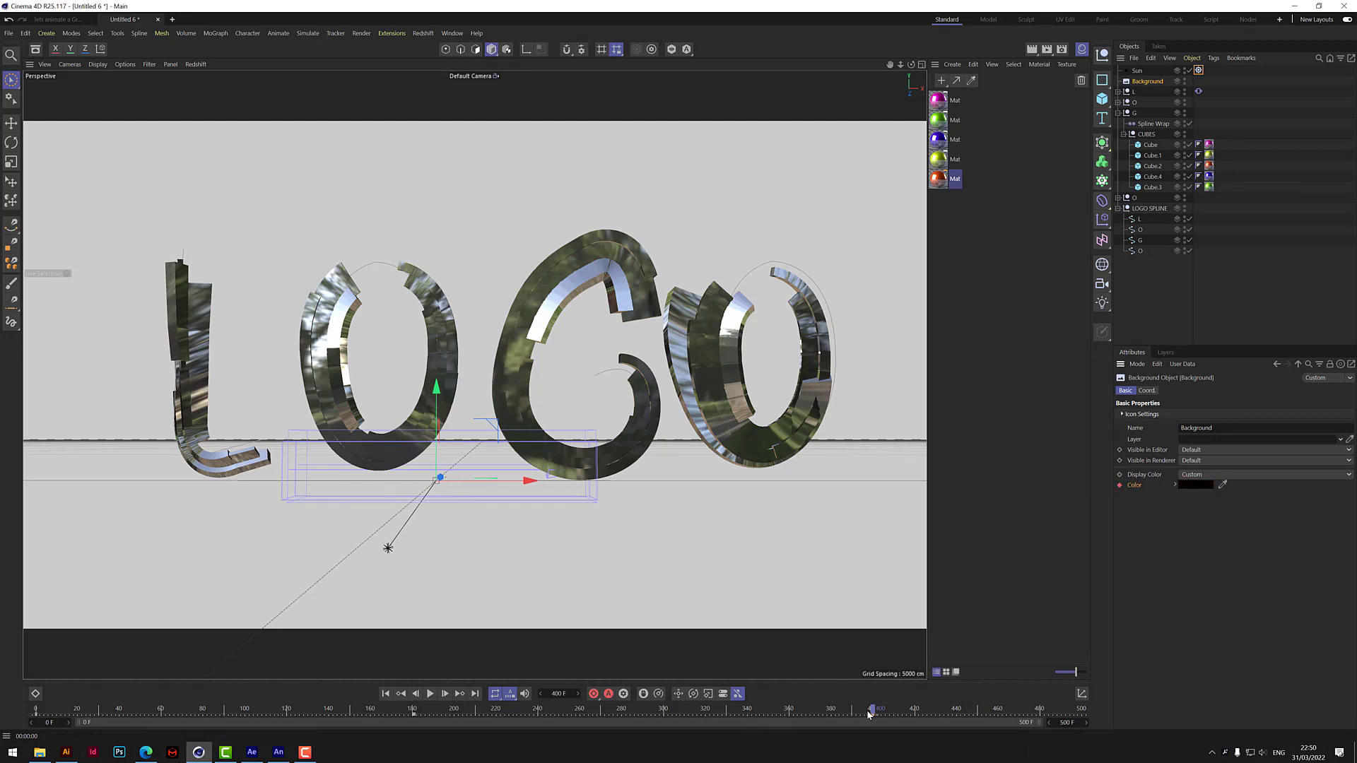
Return to frame 0 and render the view to check the logo's lighting and background.
click(556, 708)
drag(523, 728, 34, 742)
click(1031, 49)
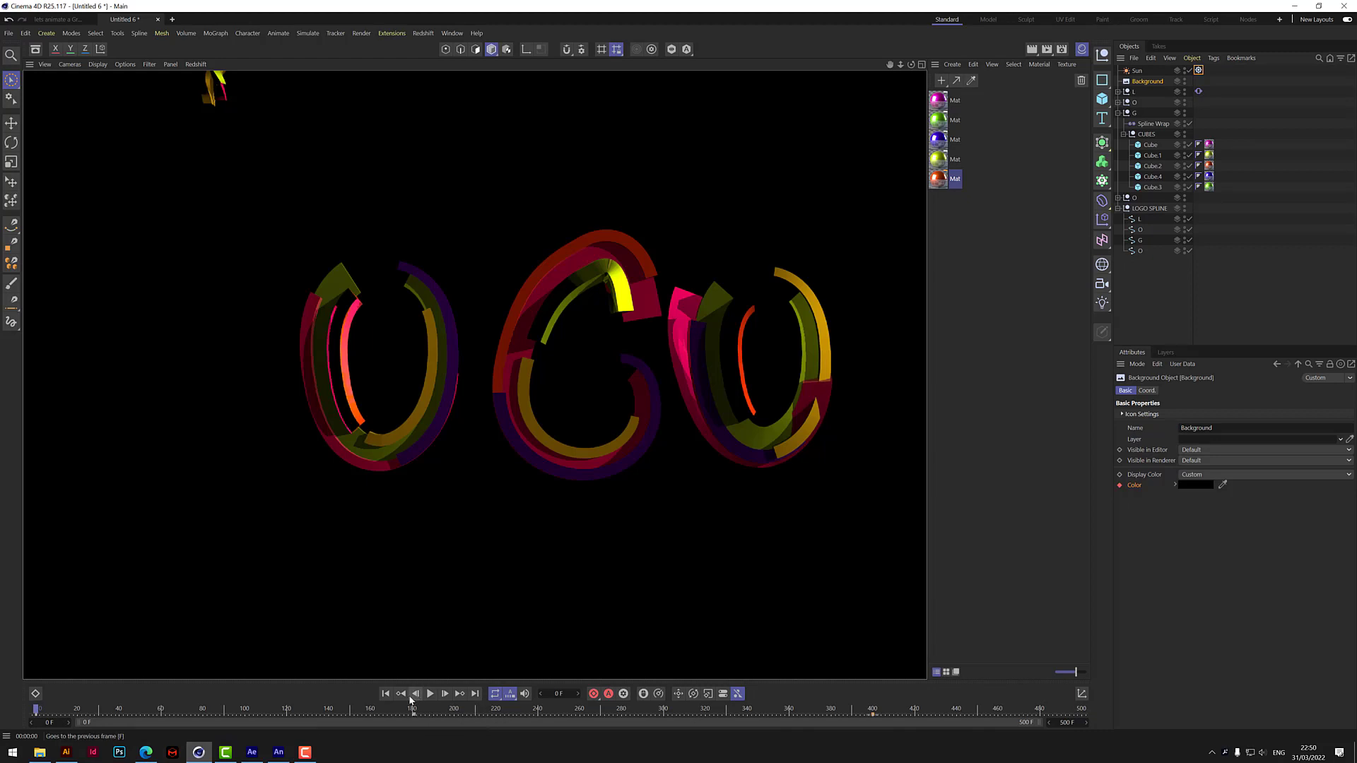
Set the hour of the Sun's time keyframe at frame 0 to 05 and render the view.
click(1138, 71)
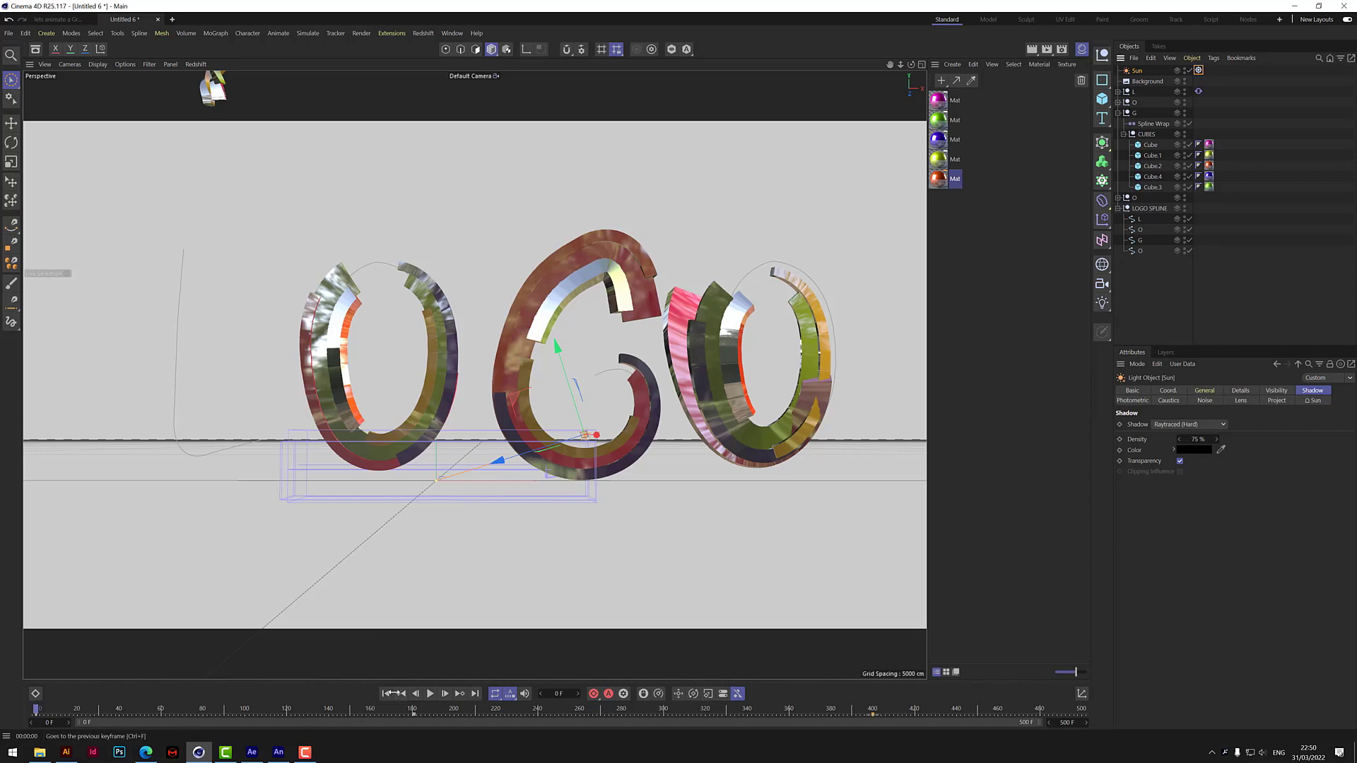
click(1314, 401)
click(1276, 447)
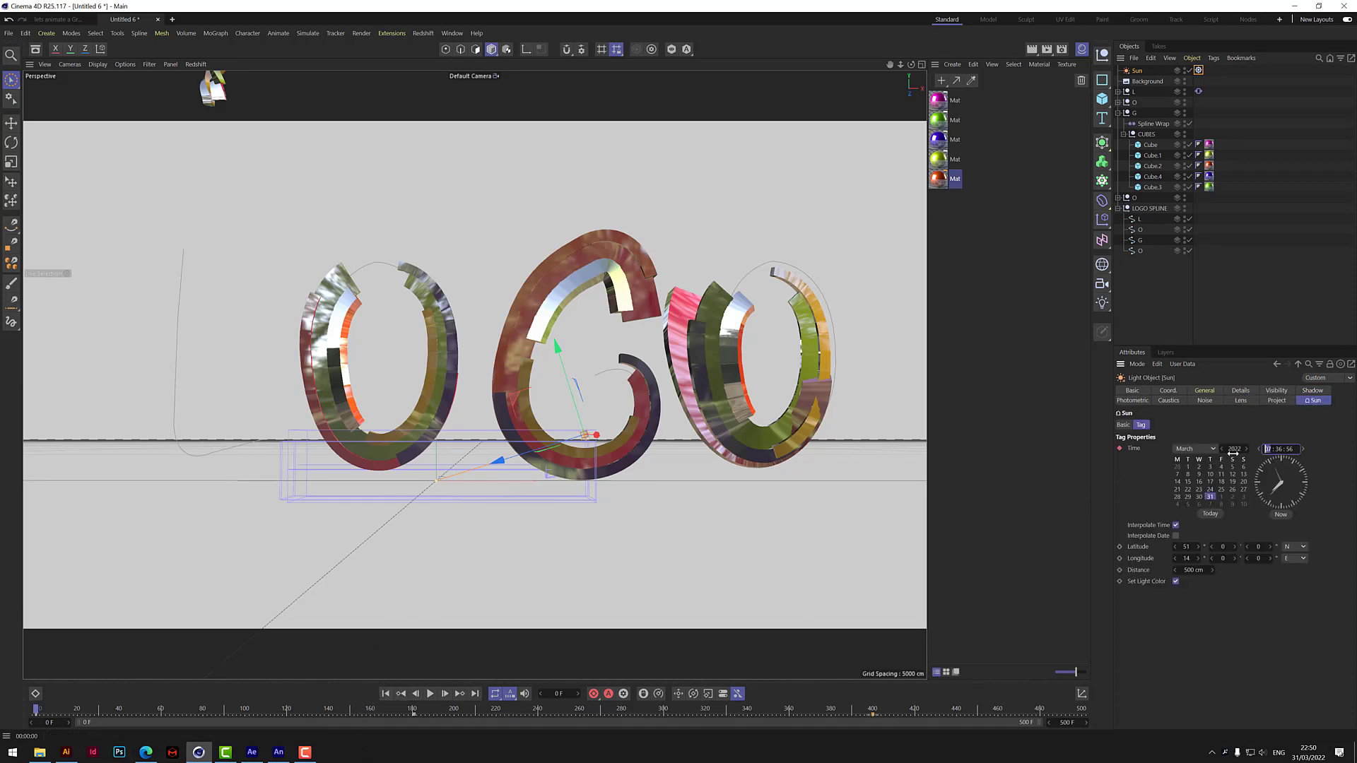
text(05)
key(Return)
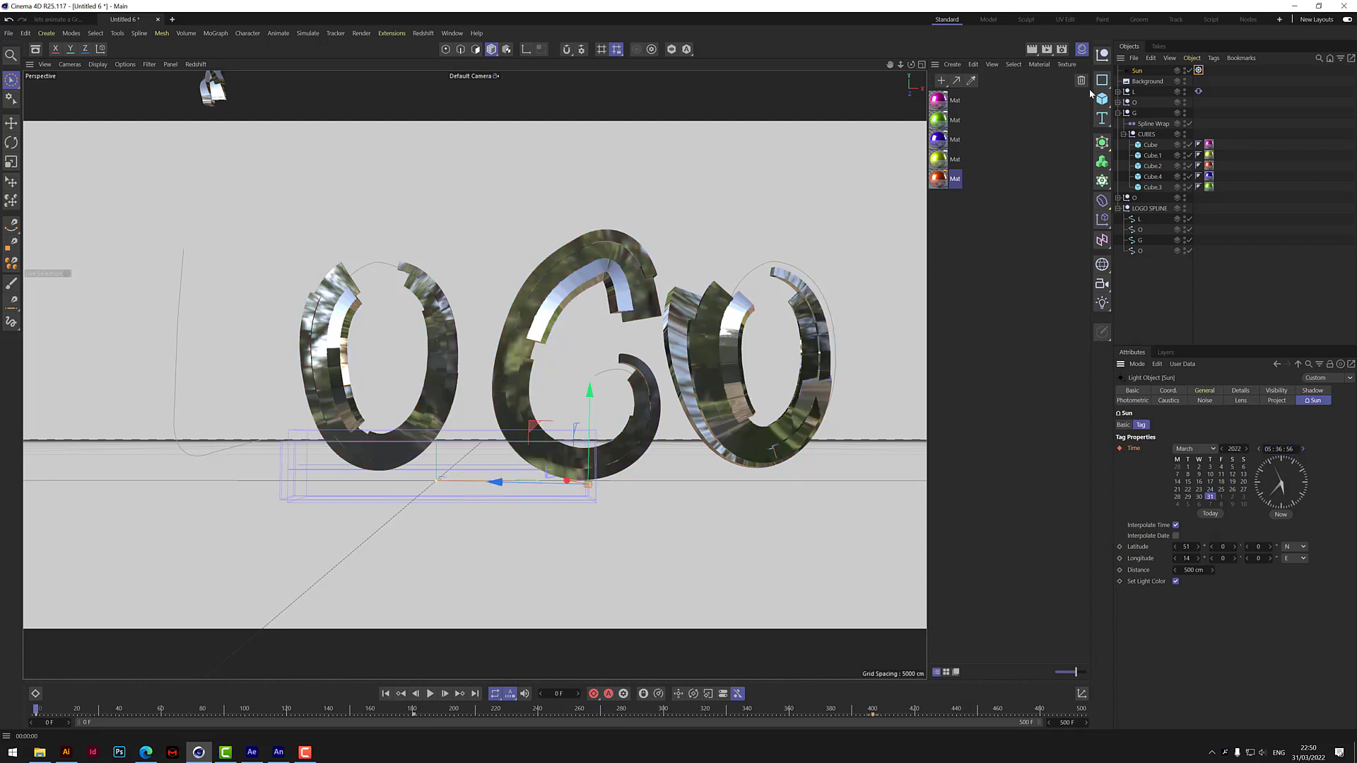
click(1033, 51)
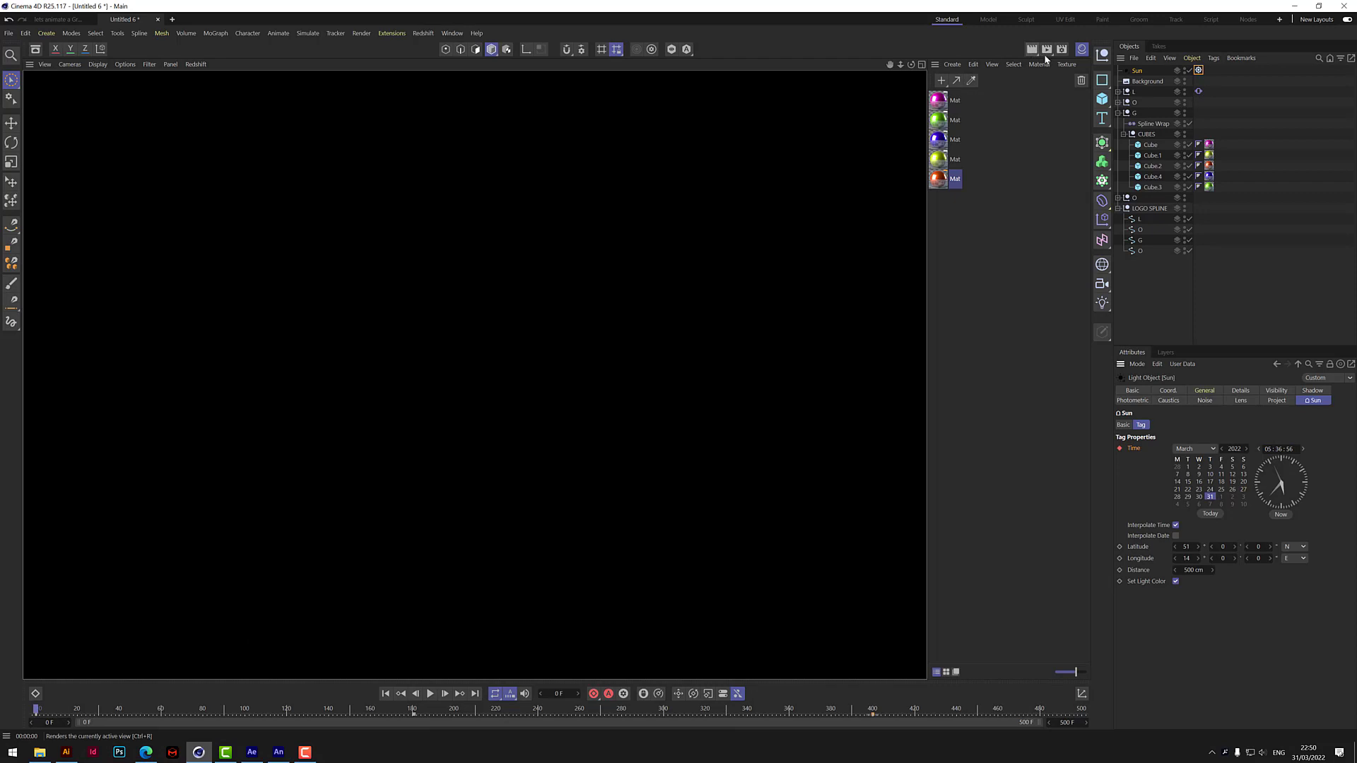
Play the animation from the start to frame 57 and render the view there.
click(429, 694)
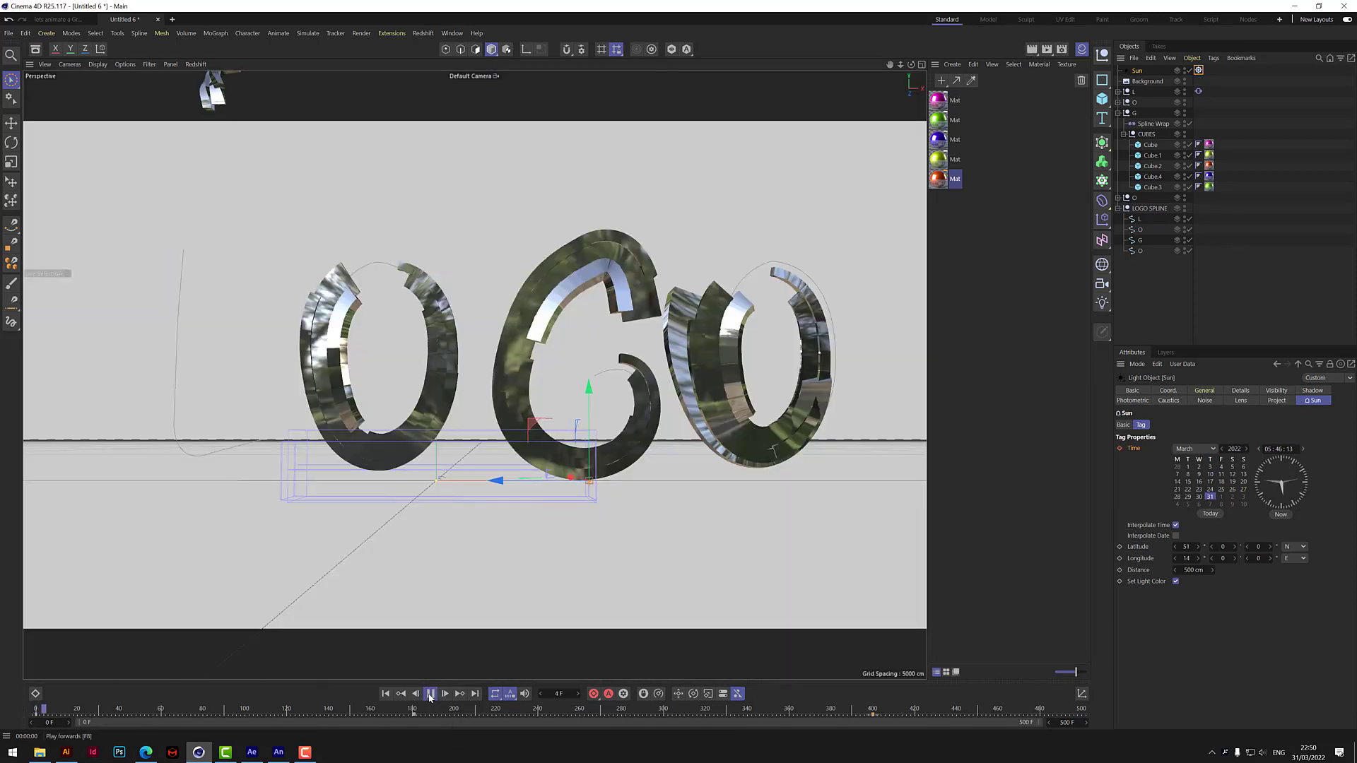
click(430, 697)
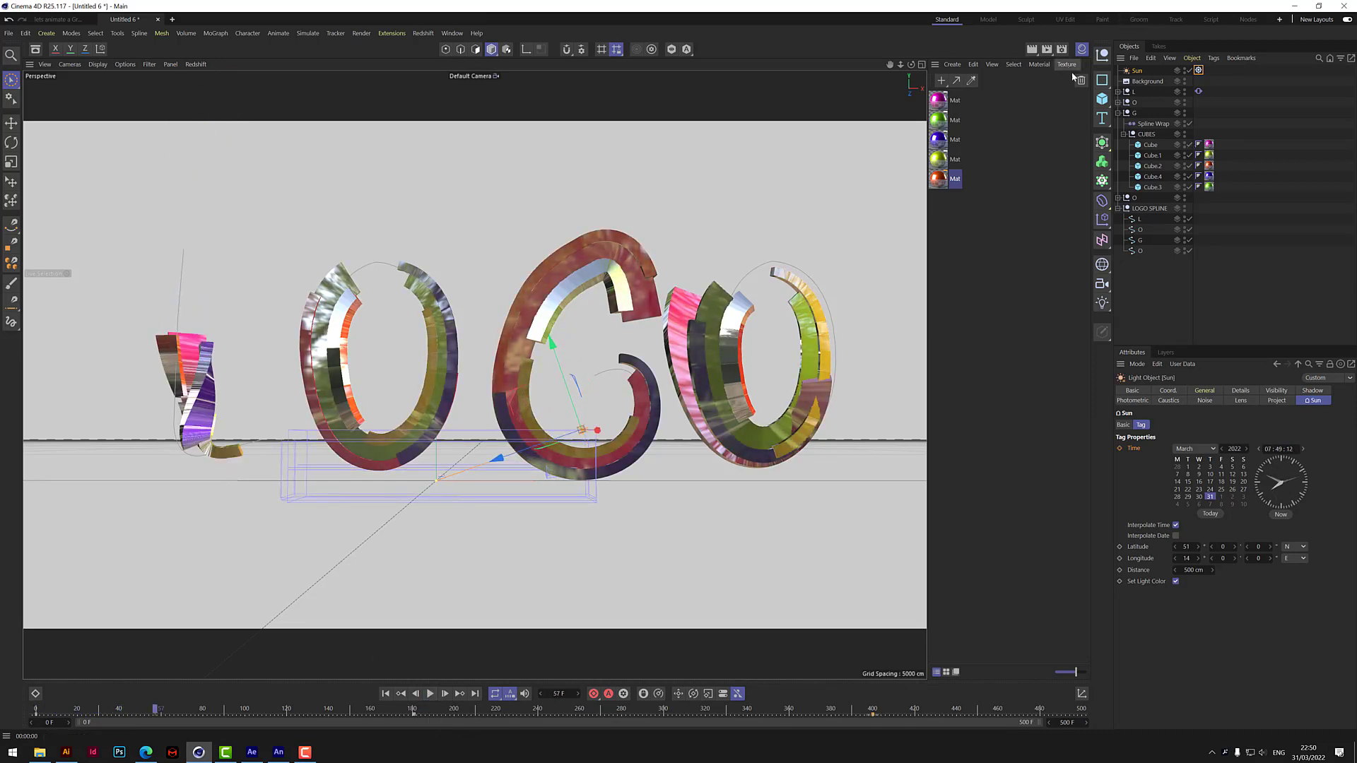
click(1031, 48)
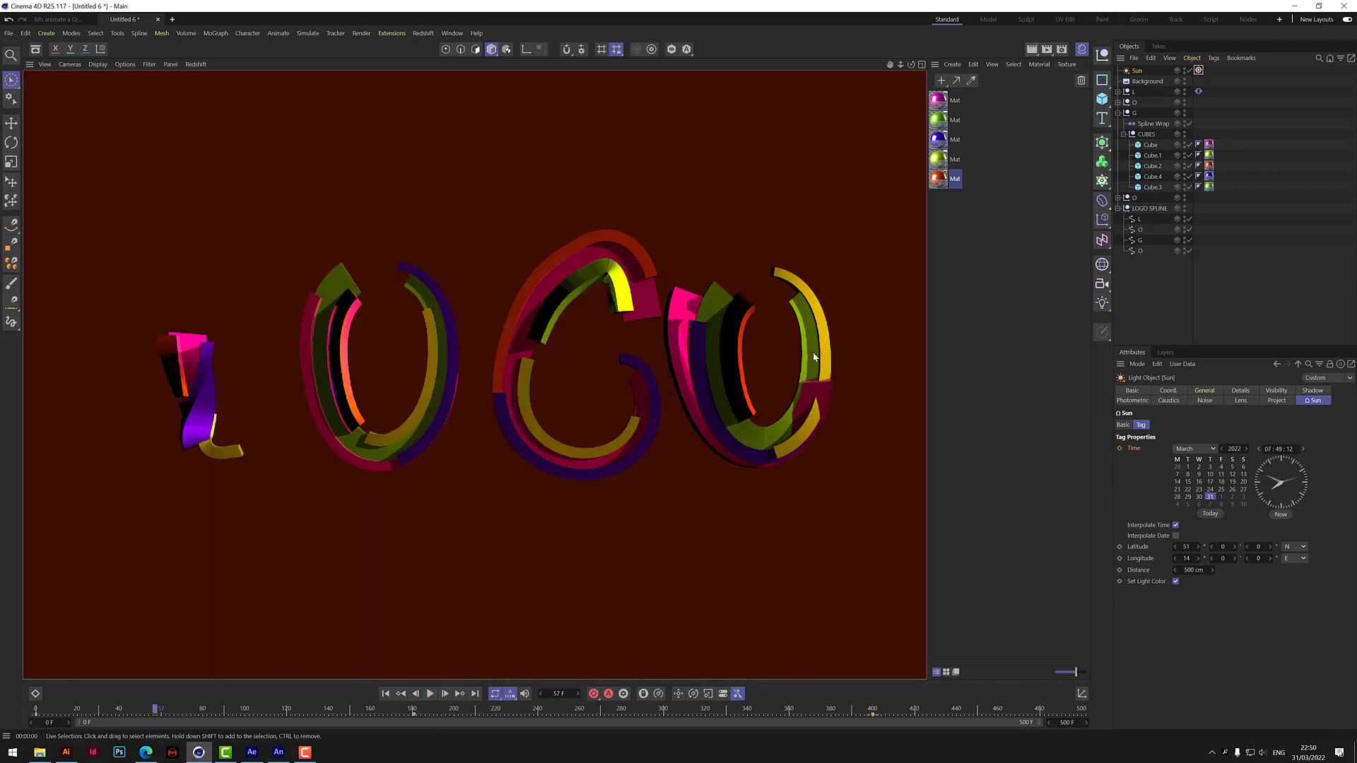
Resume playback to frame 162, and check renders of the view at frames 178 and 259.
click(431, 695)
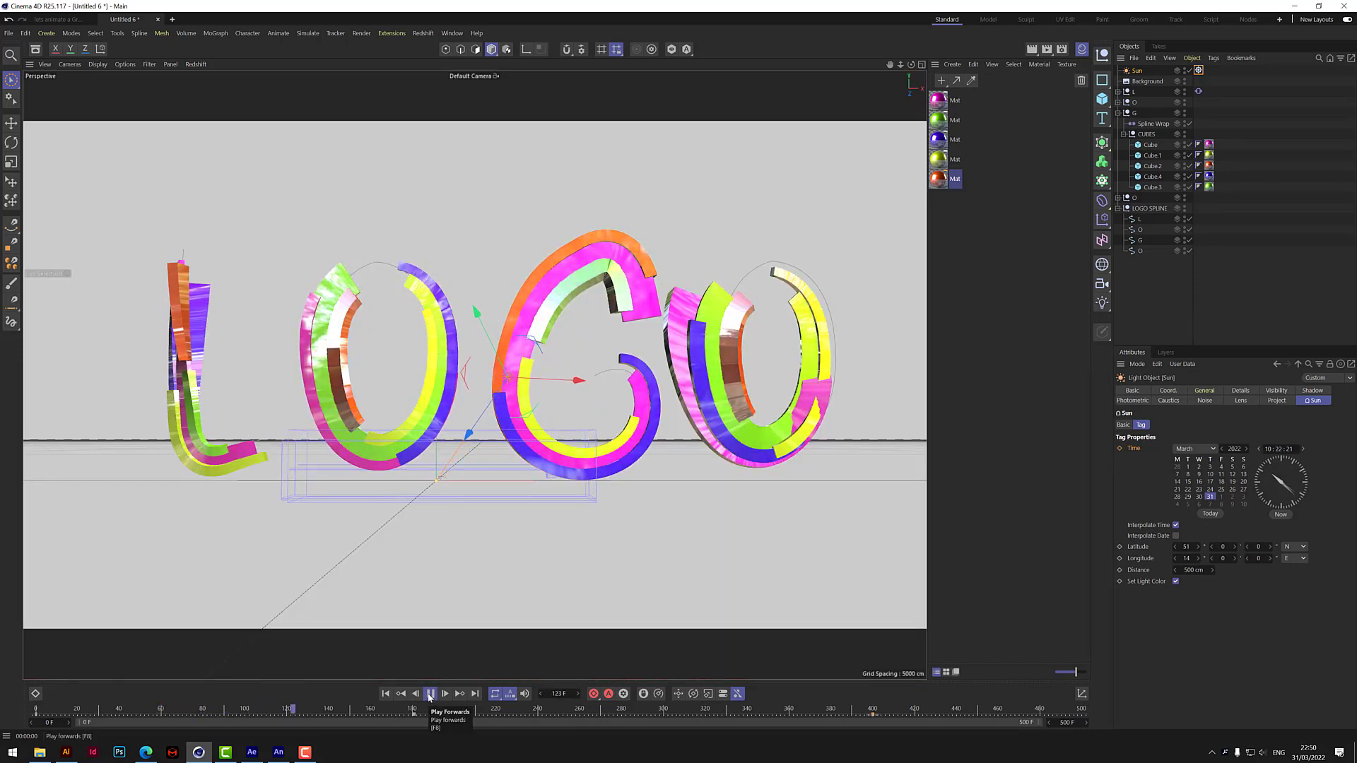
click(430, 695)
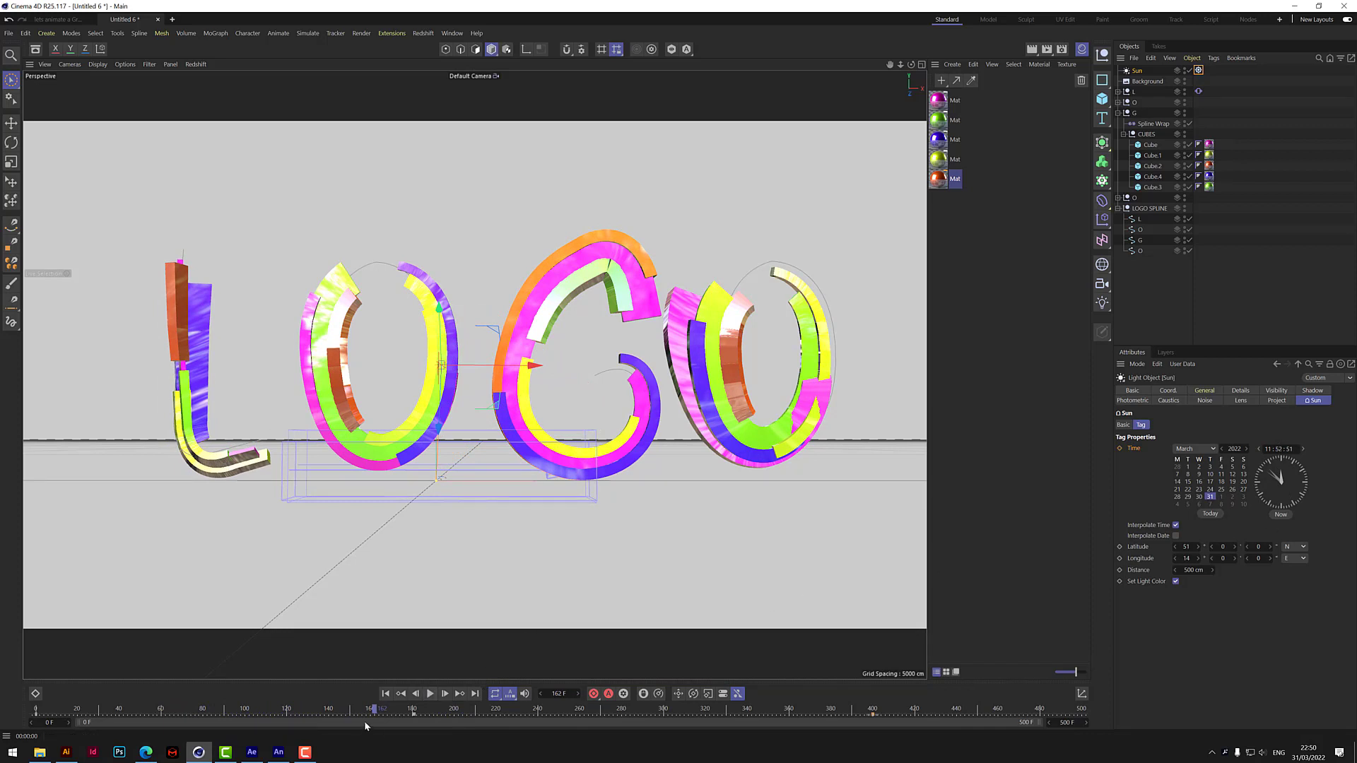
drag(379, 710, 410, 710)
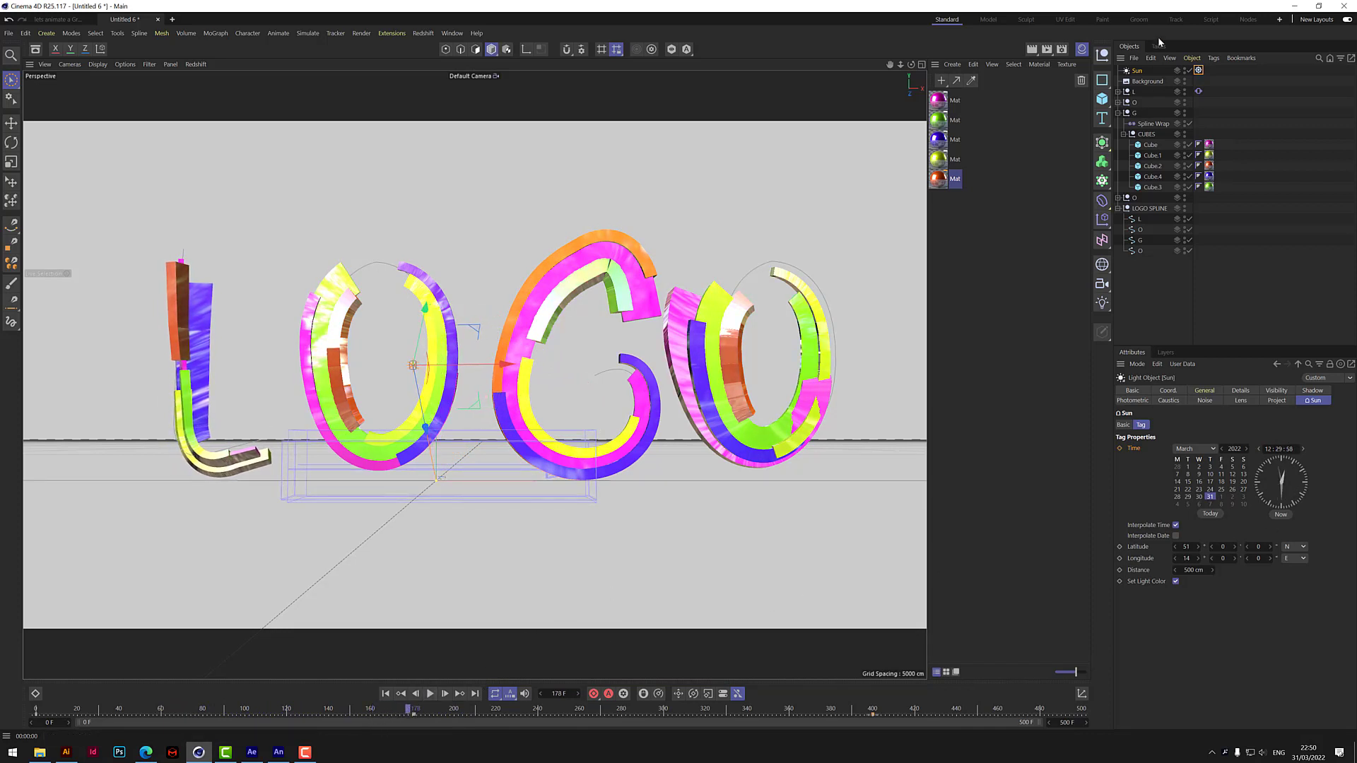
click(1032, 49)
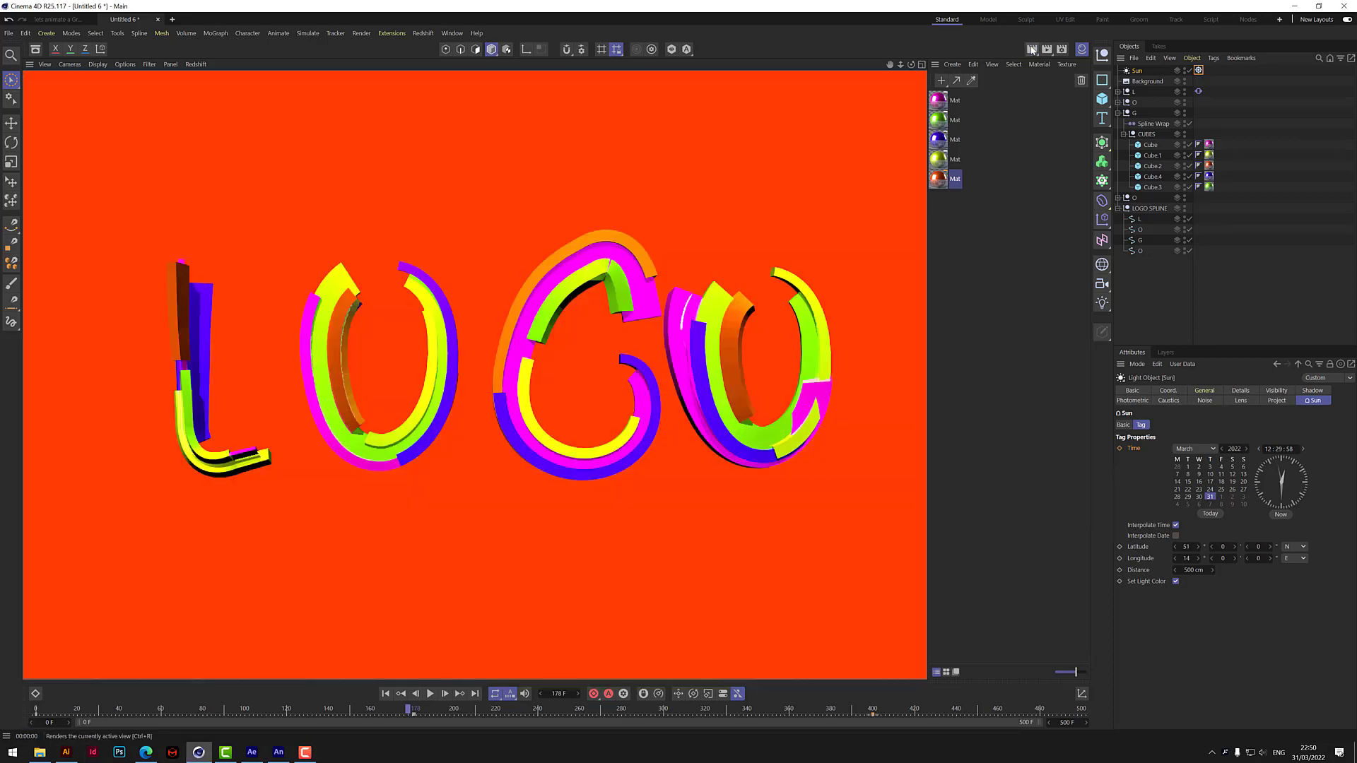
drag(408, 714, 577, 713)
click(1032, 47)
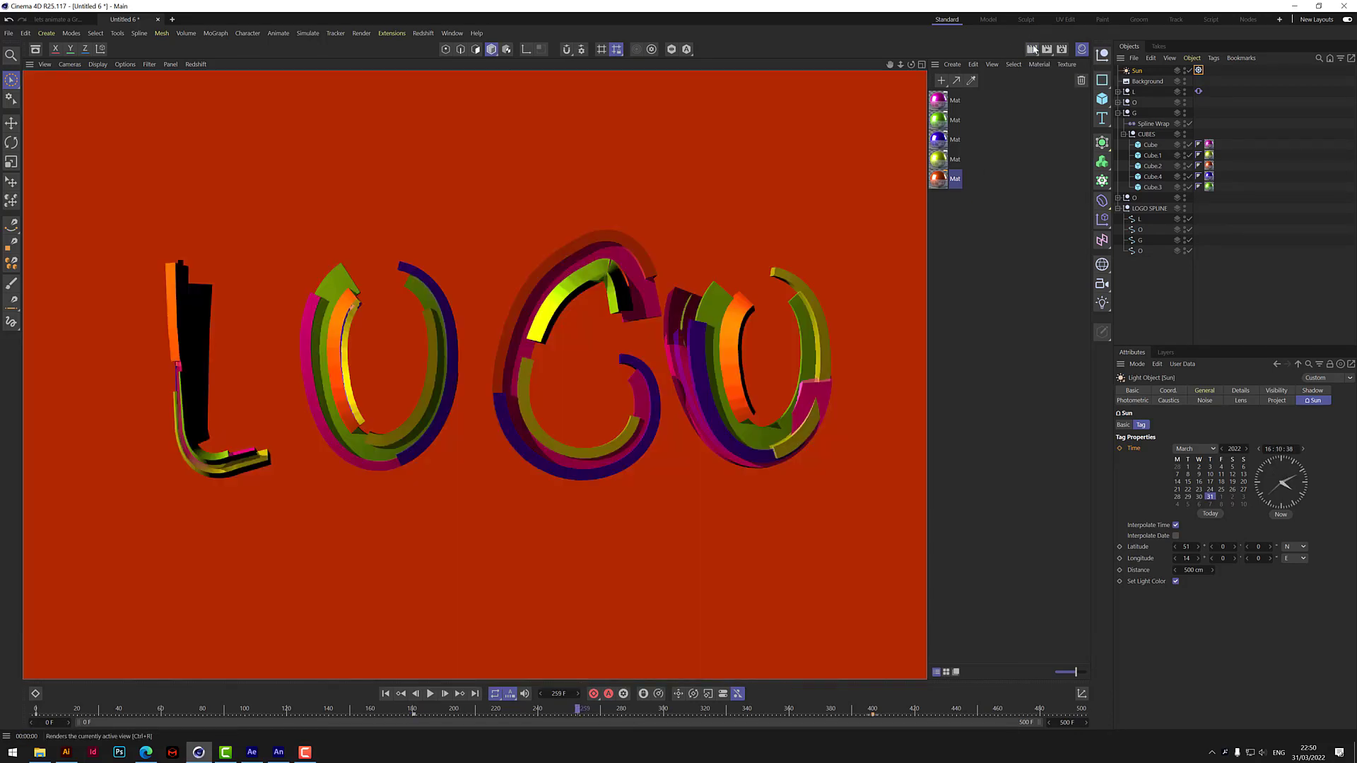